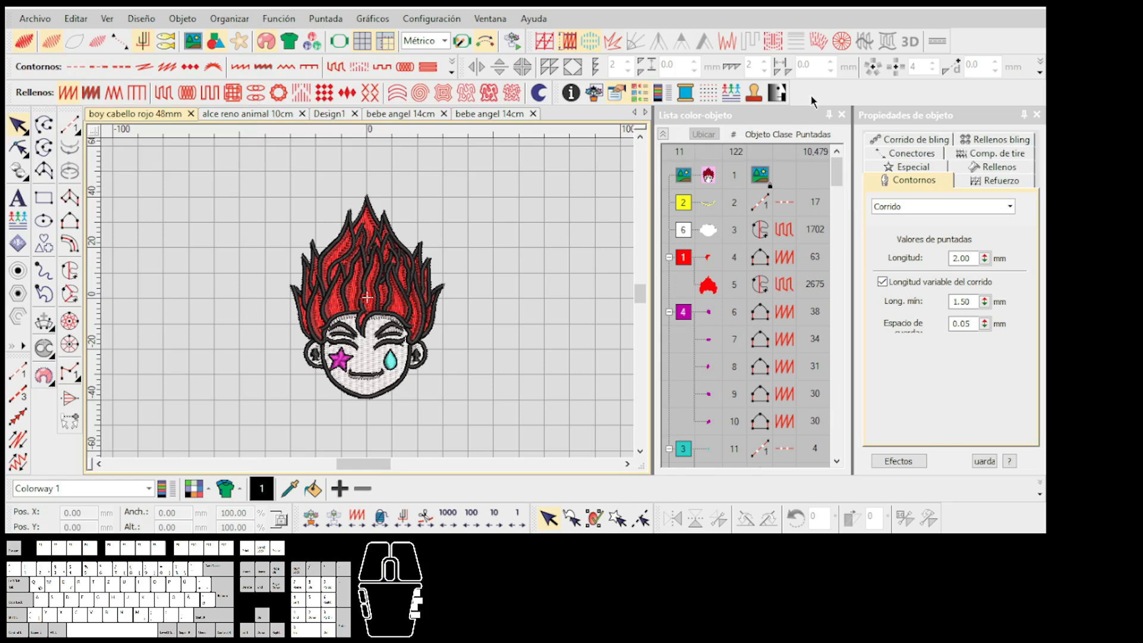
Open the list of available toolbars and toggle Caja de herramientas off and on to identify its tools
{"action": "right_click", "coordinate": [805, 90]}
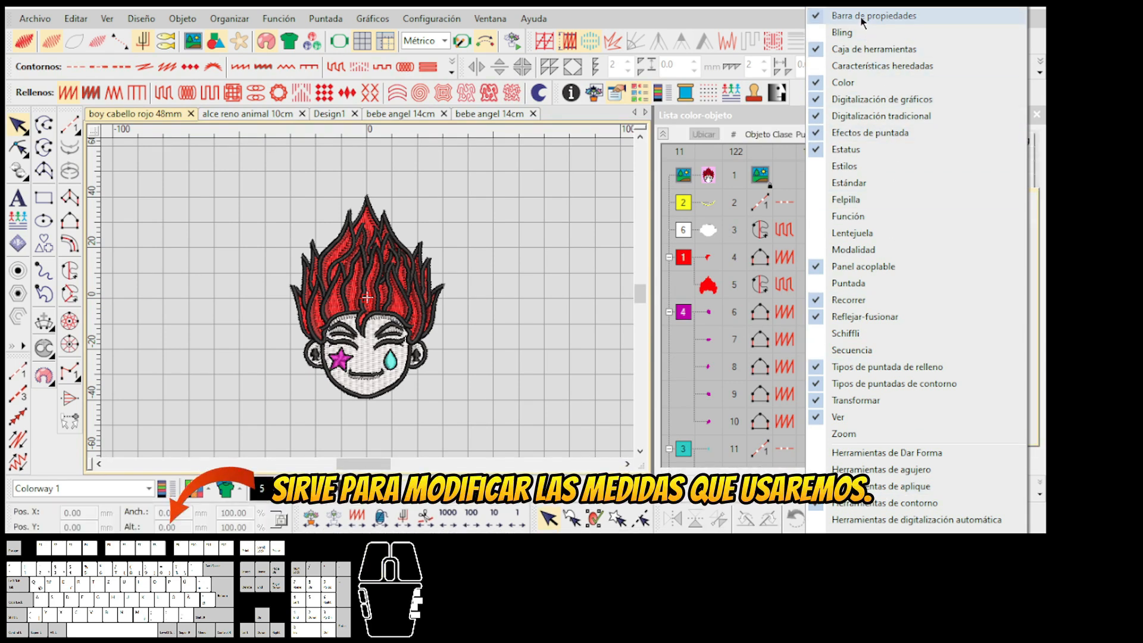
{"action": "left_click", "coordinate": [861, 52]}
{"action": "left_click", "coordinate": [861, 52]}
{"action": "left_click", "coordinate": [861, 52]}
{"action": "left_click", "coordinate": [861, 52]}
{"action": "left_click", "coordinate": [861, 53]}
{"action": "left_click", "coordinate": [861, 52]}
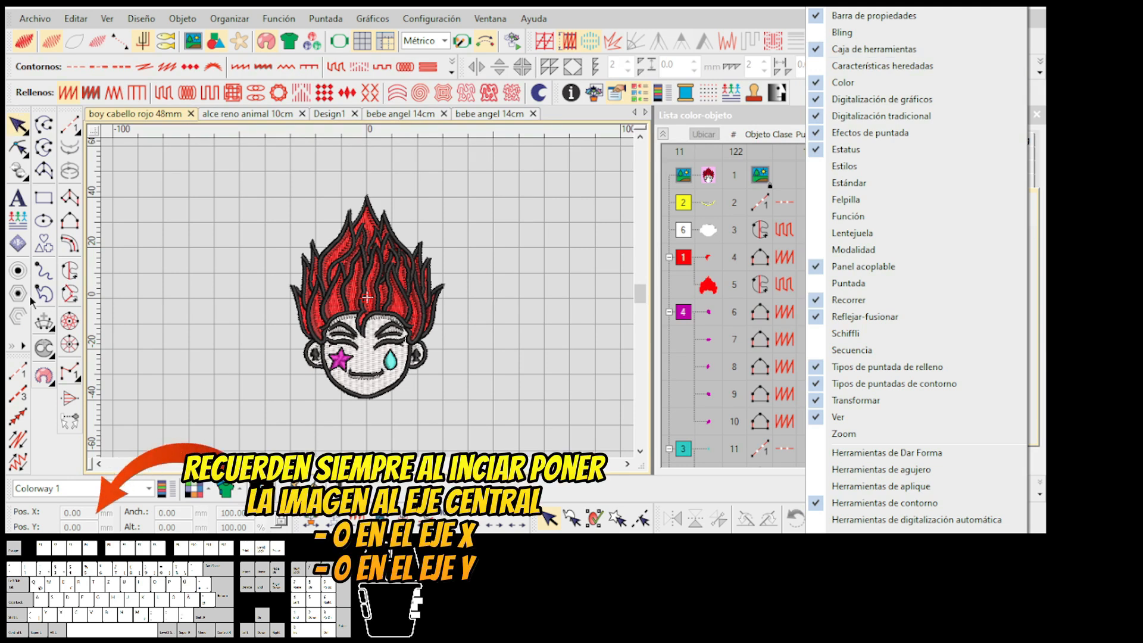
{"action": "left_click", "coordinate": [841, 54]}
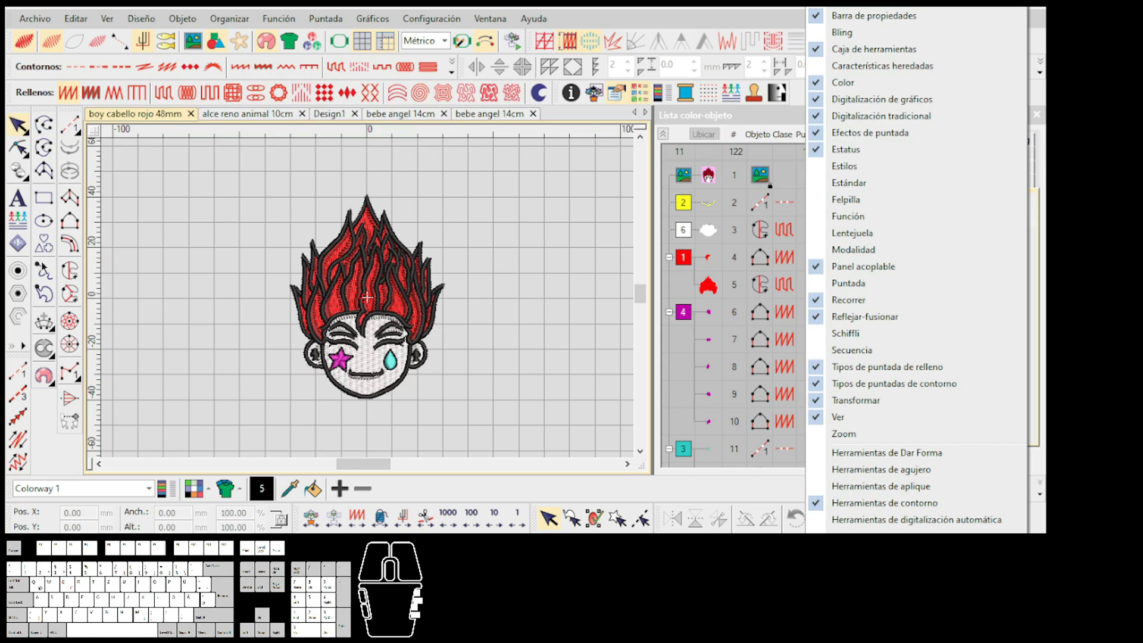
Hide and restore the Color toolbar, and expand it to show the full thread colour palette
{"action": "left_click", "coordinate": [865, 82]}
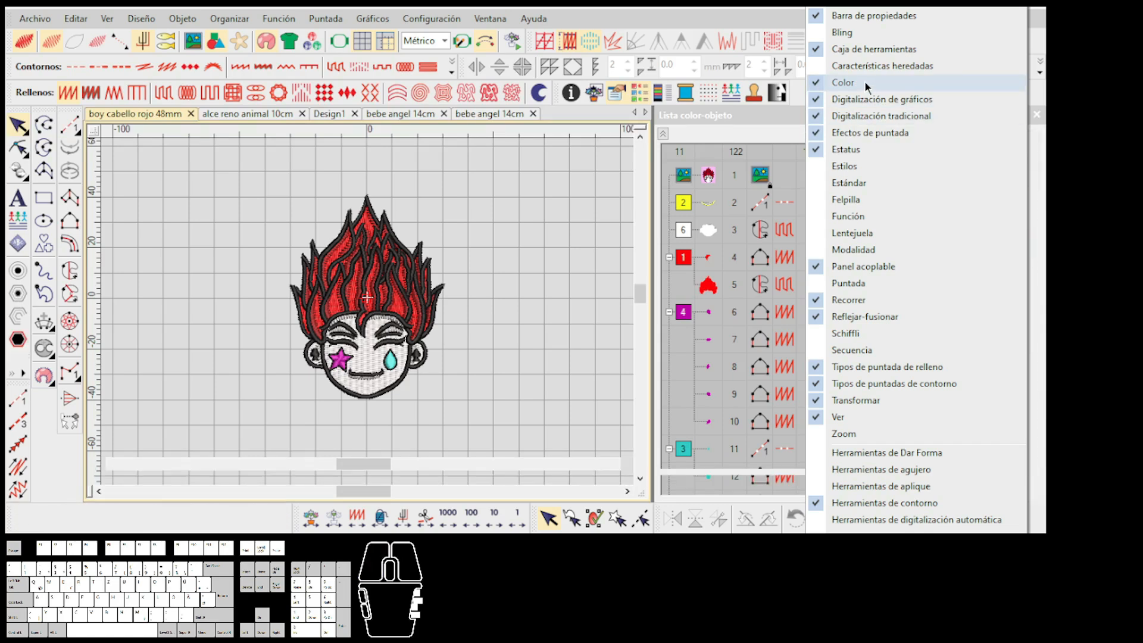
{"action": "left_click", "coordinate": [865, 83]}
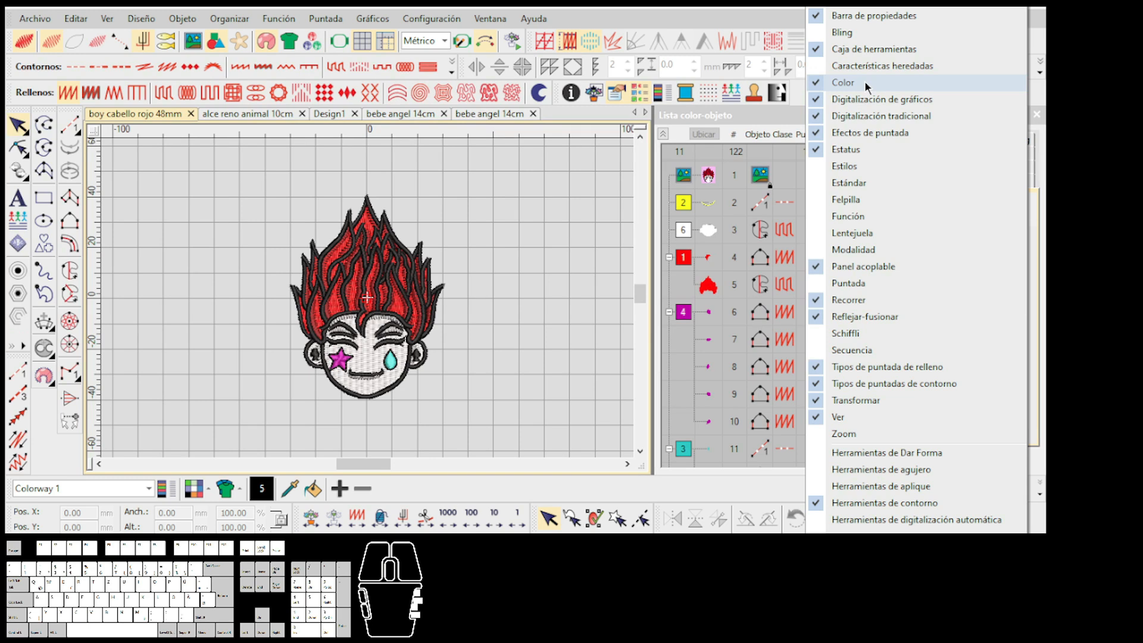
{"action": "left_click", "coordinate": [590, 254]}
{"action": "left_click", "coordinate": [1036, 493]}
{"action": "left_click_drag", "start_coordinate": [715, 481], "coordinate": [718, 480]}
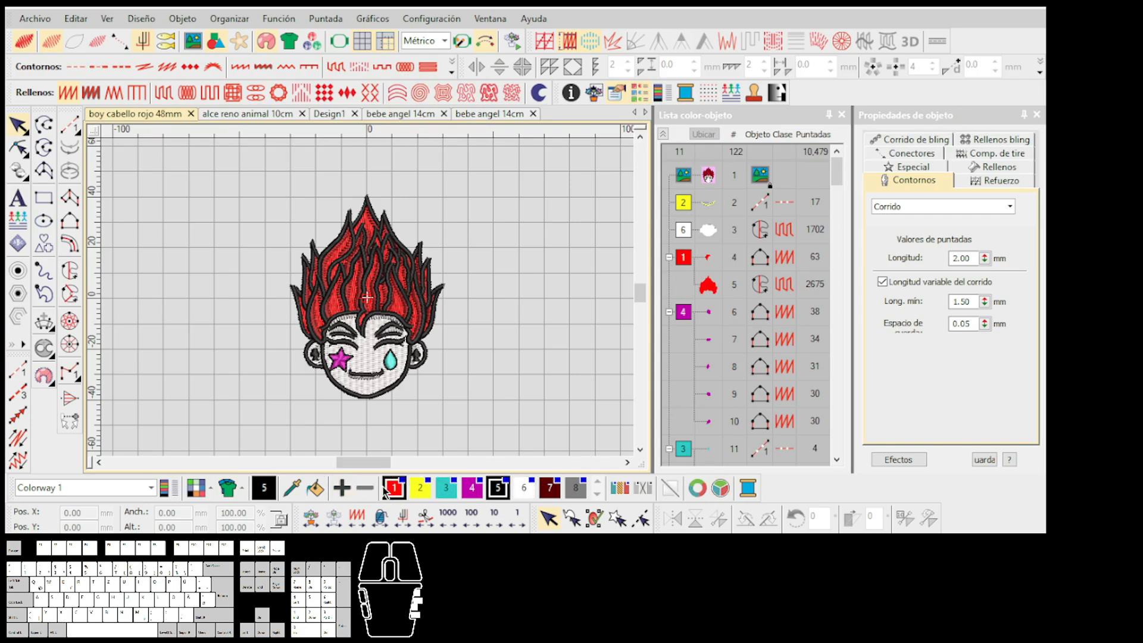
{"action": "left_click", "coordinate": [1037, 497]}
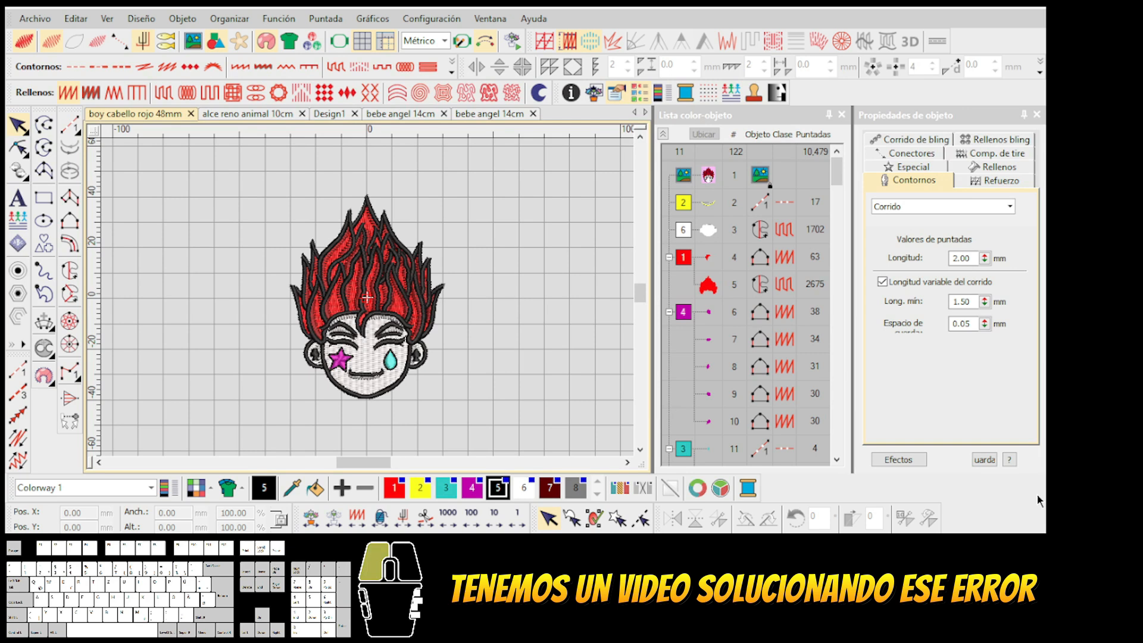
{"action": "left_click", "coordinate": [774, 485]}
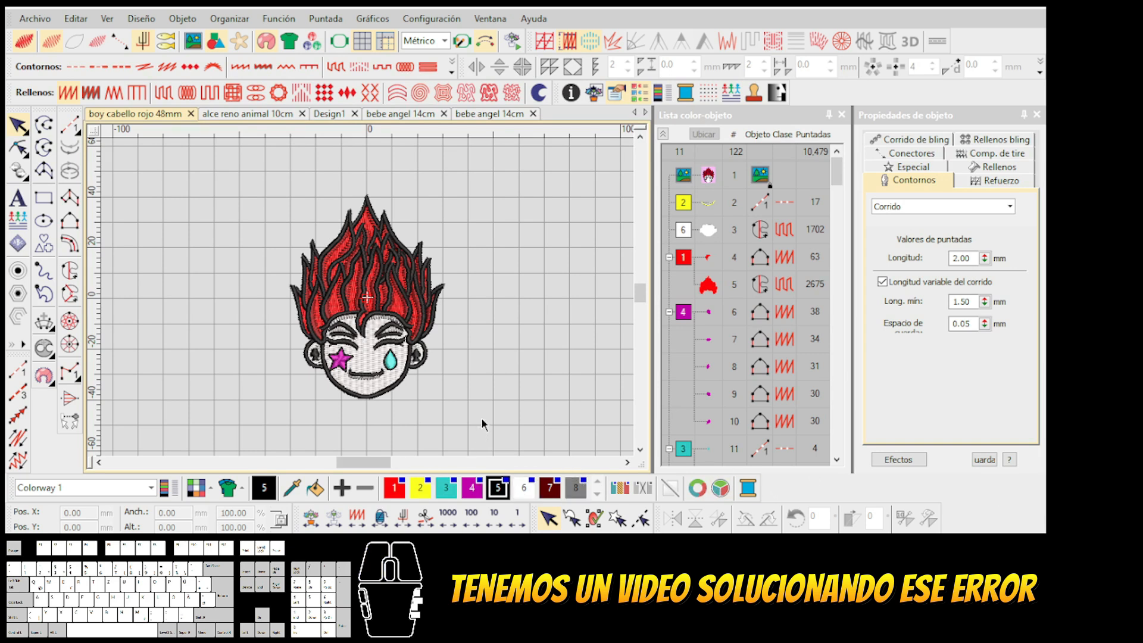
Toggle the Digitalización de gráficos toolbar off and on to identify the tools it holds
{"action": "right_click", "coordinate": [818, 97]}
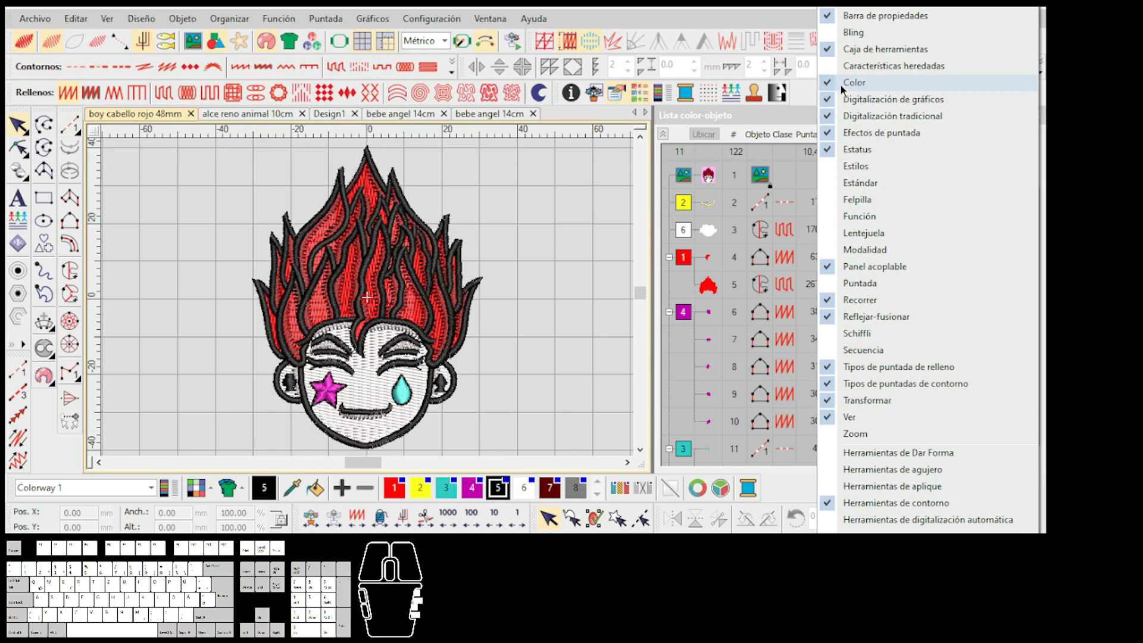
{"action": "left_click", "coordinate": [879, 107]}
{"action": "left_click", "coordinate": [879, 107]}
{"action": "left_click", "coordinate": [877, 107]}
{"action": "left_click", "coordinate": [862, 104]}
{"action": "left_click", "coordinate": [862, 104]}
{"action": "left_click", "coordinate": [861, 104]}
{"action": "left_click", "coordinate": [862, 104]}
{"action": "left_click", "coordinate": [862, 104]}
{"action": "left_click", "coordinate": [861, 105]}
{"action": "left_click", "coordinate": [862, 104]}
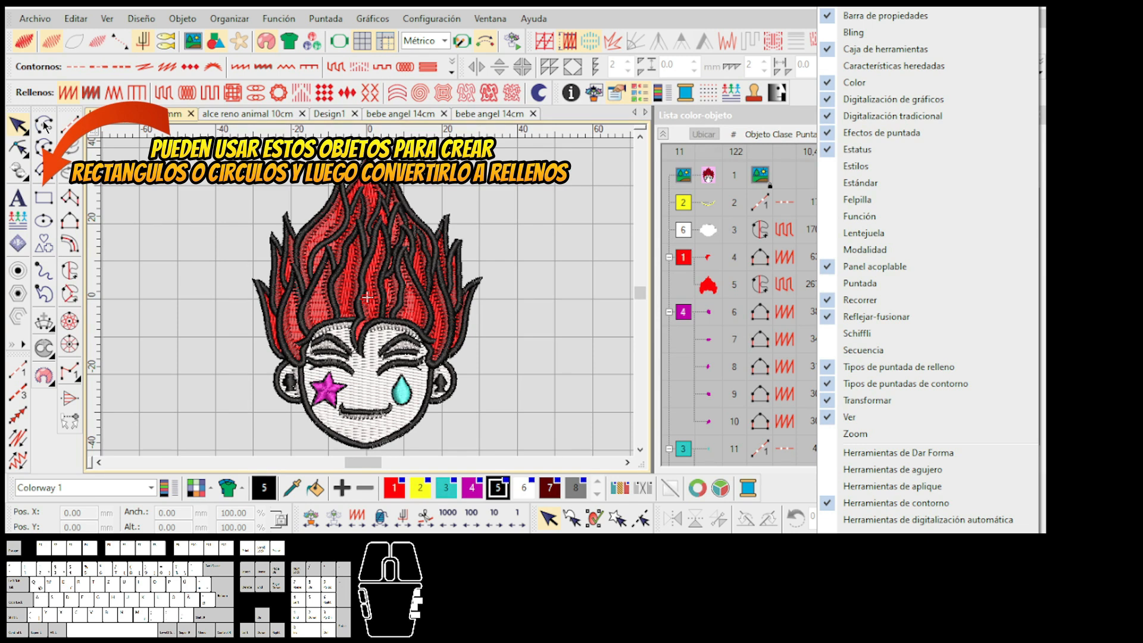
{"action": "left_click", "coordinate": [544, 281]}
Switch to the 'alce reno animal 10cm' design and examine the deer reference image beside the embroidered version
{"action": "scroll", "coordinate": [367, 303], "scroll_direction": "down", "scroll_amount": 5}
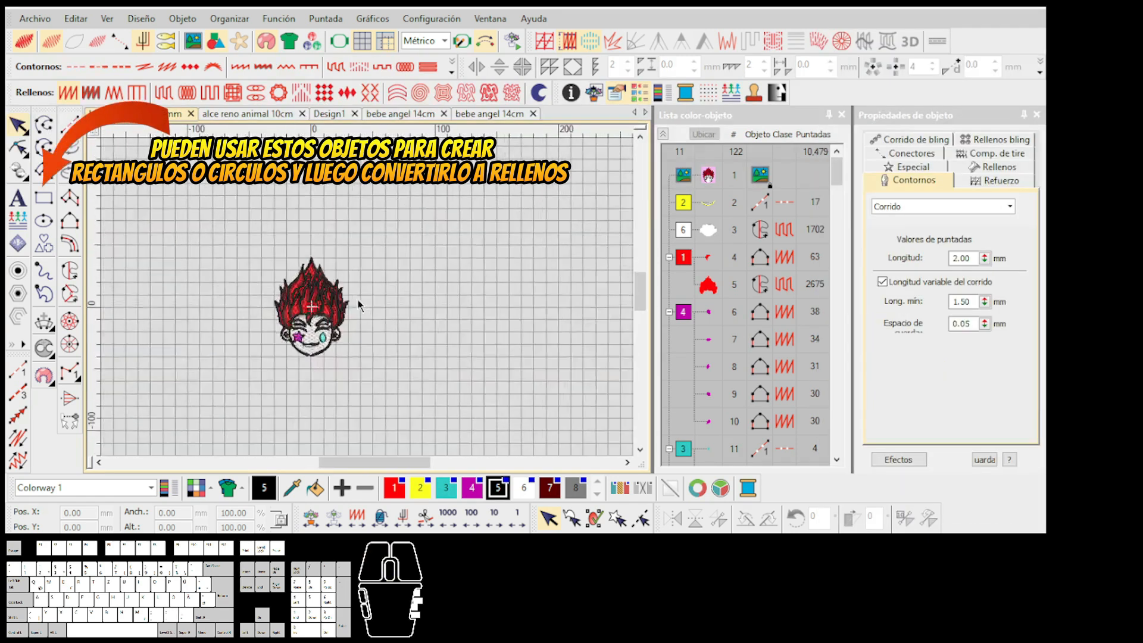
{"action": "key", "text": "f"}
{"action": "left_click", "coordinate": [573, 288]}
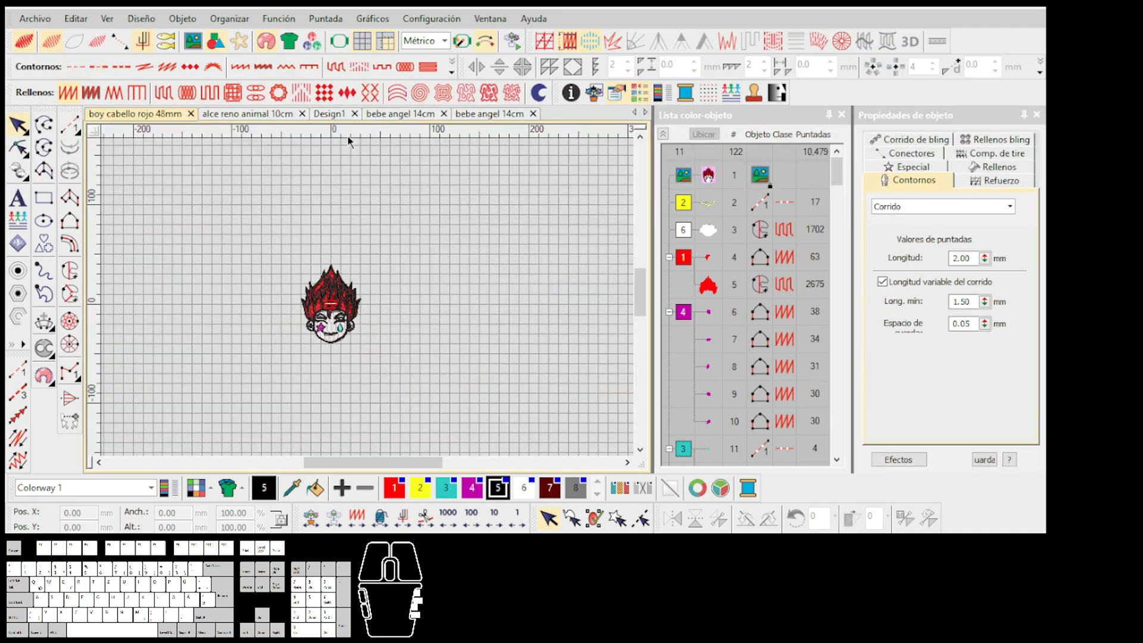
{"action": "left_click", "coordinate": [244, 118]}
{"action": "scroll", "coordinate": [357, 307], "scroll_direction": "up", "scroll_amount": 2}
{"action": "key", "text": "d"}
{"action": "key", "text": "s"}
{"action": "scroll", "coordinate": [345, 309], "scroll_direction": "down", "scroll_amount": 1}
{"action": "key", "text": "s"}
{"action": "scroll", "coordinate": [336, 310], "scroll_direction": "down", "scroll_amount": 1}
{"action": "scroll", "coordinate": [367, 299], "scroll_direction": "up", "scroll_amount": 2}
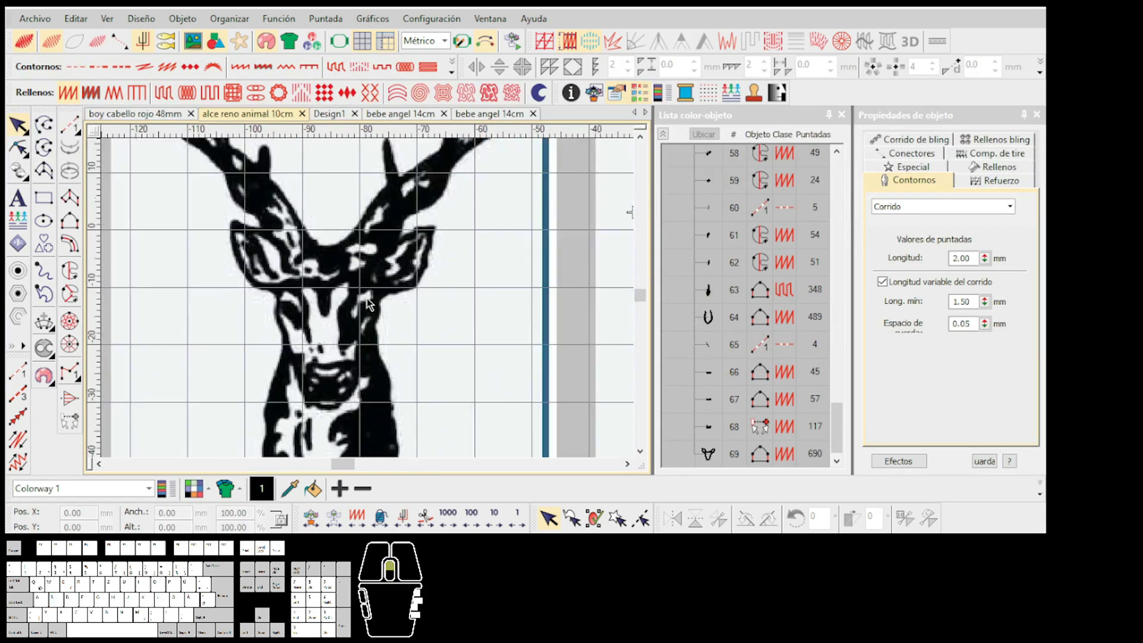
{"action": "scroll", "coordinate": [367, 298], "scroll_direction": "down", "scroll_amount": 1}
{"action": "scroll", "coordinate": [368, 300], "scroll_direction": "up", "scroll_amount": 4}
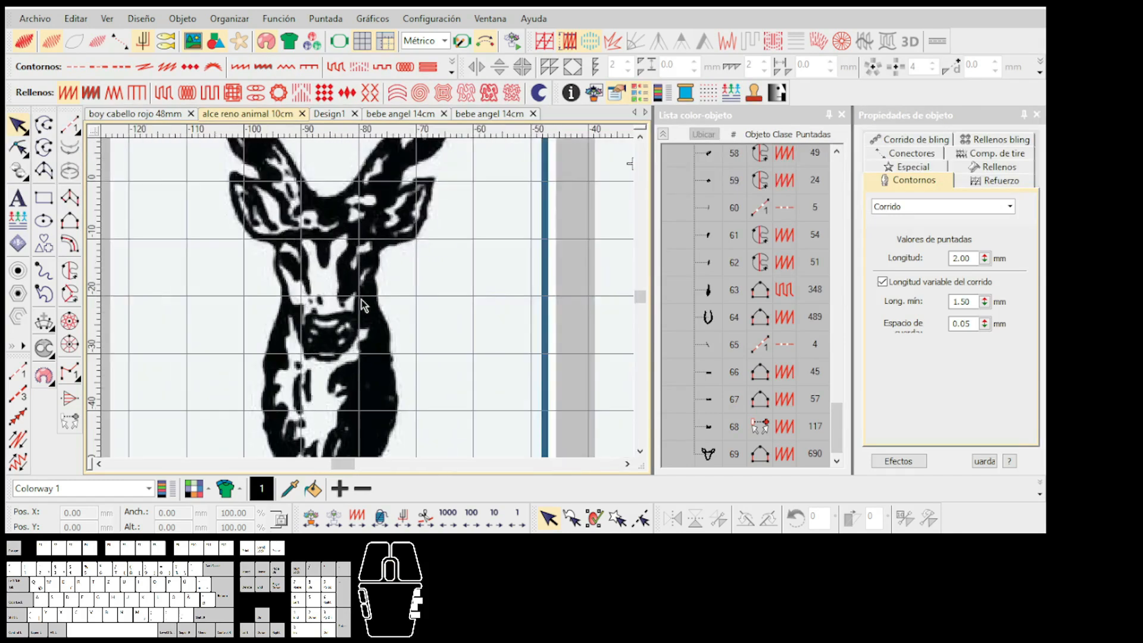
{"action": "scroll", "coordinate": [368, 300], "scroll_direction": "down", "scroll_amount": 2}
{"action": "scroll", "coordinate": [368, 301], "scroll_direction": "up", "scroll_amount": 1}
{"action": "scroll", "coordinate": [369, 302], "scroll_direction": "down", "scroll_amount": 1}
{"action": "scroll", "coordinate": [369, 302], "scroll_direction": "up", "scroll_amount": 1}
{"action": "scroll", "coordinate": [346, 343], "scroll_direction": "down", "scroll_amount": 2}
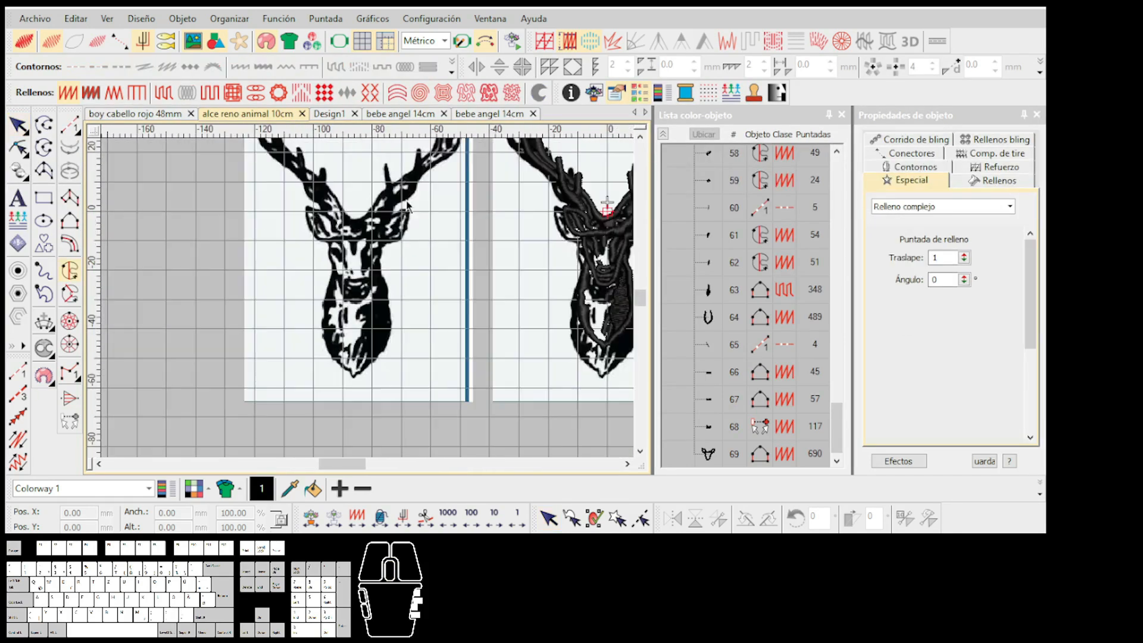
{"action": "scroll", "coordinate": [410, 185], "scroll_direction": "up", "scroll_amount": 1}
{"action": "scroll", "coordinate": [381, 272], "scroll_direction": "down", "scroll_amount": 2}
{"action": "scroll", "coordinate": [365, 304], "scroll_direction": "up", "scroll_amount": 2}
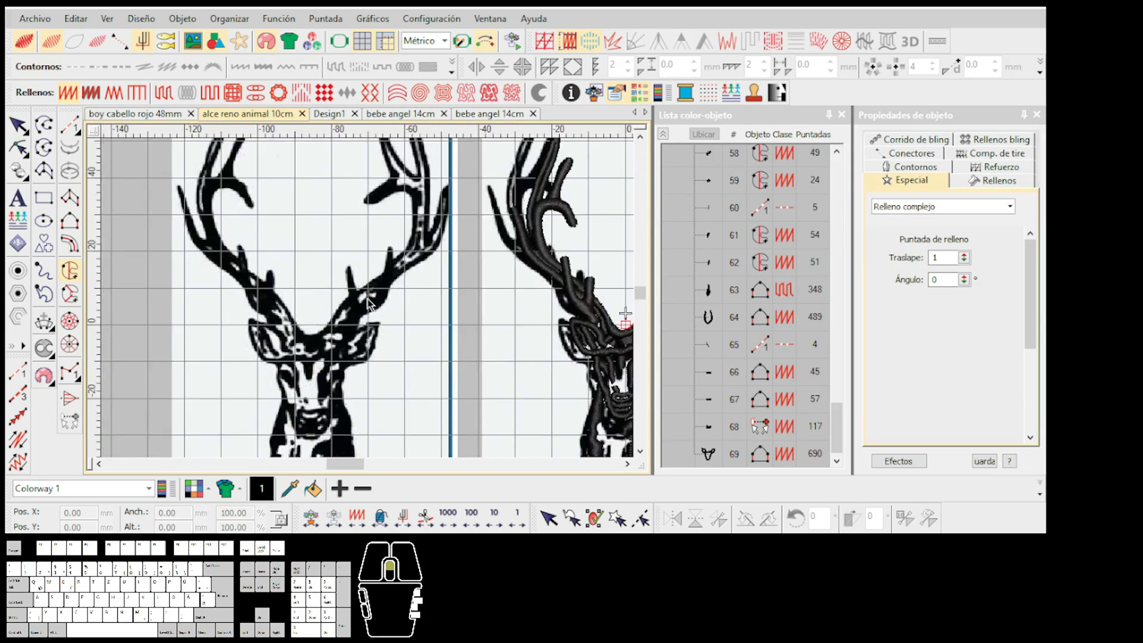
{"action": "scroll", "coordinate": [368, 297], "scroll_direction": "down", "scroll_amount": 3}
{"action": "scroll", "coordinate": [367, 293], "scroll_direction": "up", "scroll_amount": 1}
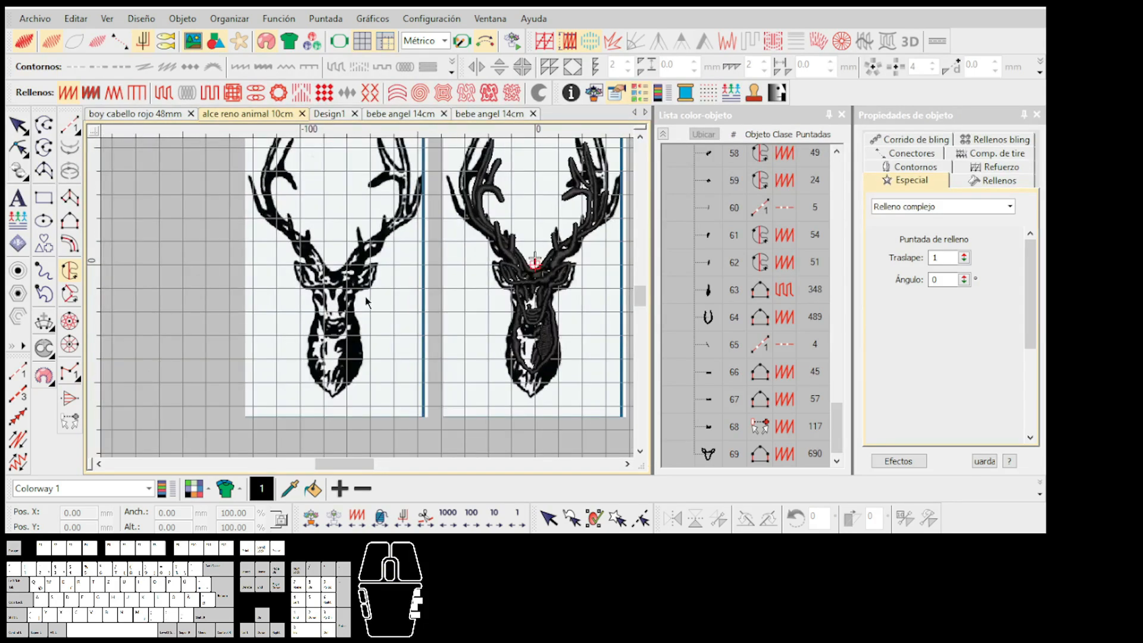
{"action": "scroll", "coordinate": [367, 301], "scroll_direction": "down", "scroll_amount": 1}
Hide the reference images and place a copy of the embroidered deer about 88 mm to the left of the original
{"action": "key", "text": "Escape"}
{"action": "key", "text": "d"}
{"action": "left_click_drag", "start_coordinate": [563, 389], "coordinate": [339, 138]}
{"action": "left_click_drag", "start_coordinate": [440, 307], "coordinate": [274, 304]}
{"action": "right_click", "coordinate": [274, 307]}
{"action": "mouse_move", "coordinate": [428, 351]}
{"action": "left_click", "coordinate": [505, 355]}
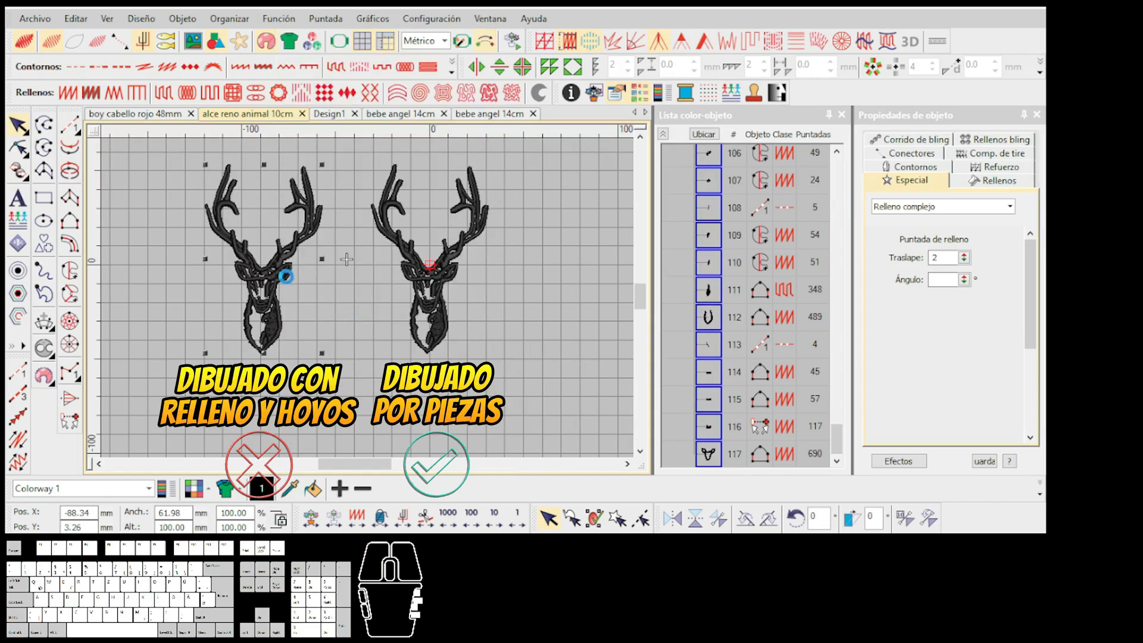
{"action": "scroll", "coordinate": [287, 277], "scroll_direction": "up", "scroll_amount": 3}
{"action": "scroll", "coordinate": [364, 304], "scroll_direction": "down", "scroll_amount": 1}
{"action": "key", "text": "h"}
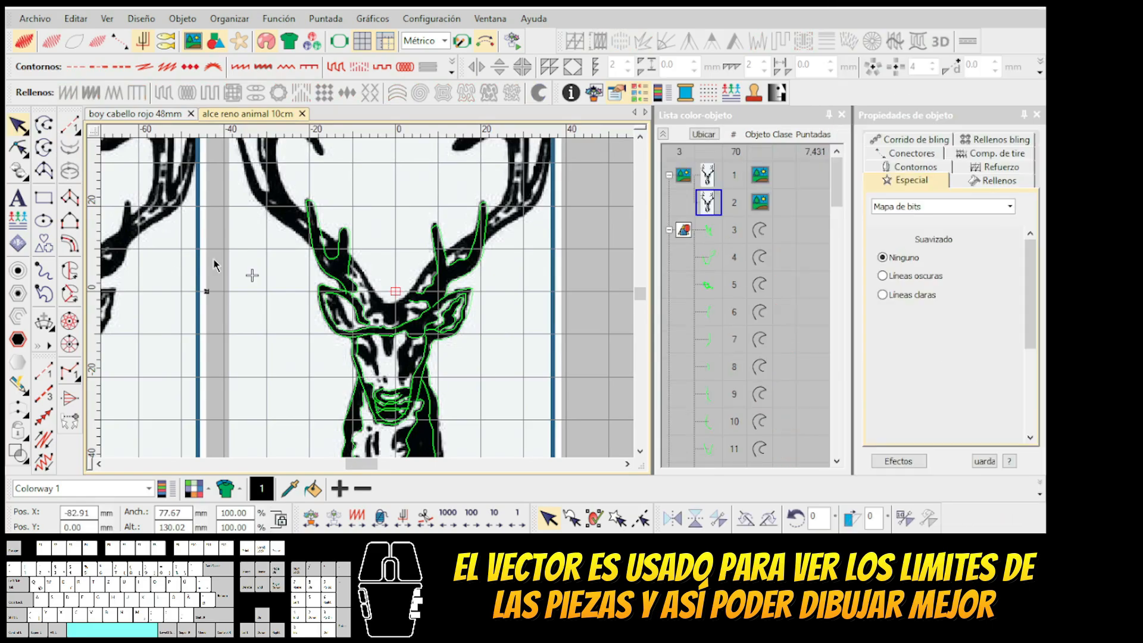
Activate the open shape digitizing tool with Vector as its object type
{"action": "left_click", "coordinate": [44, 128]}
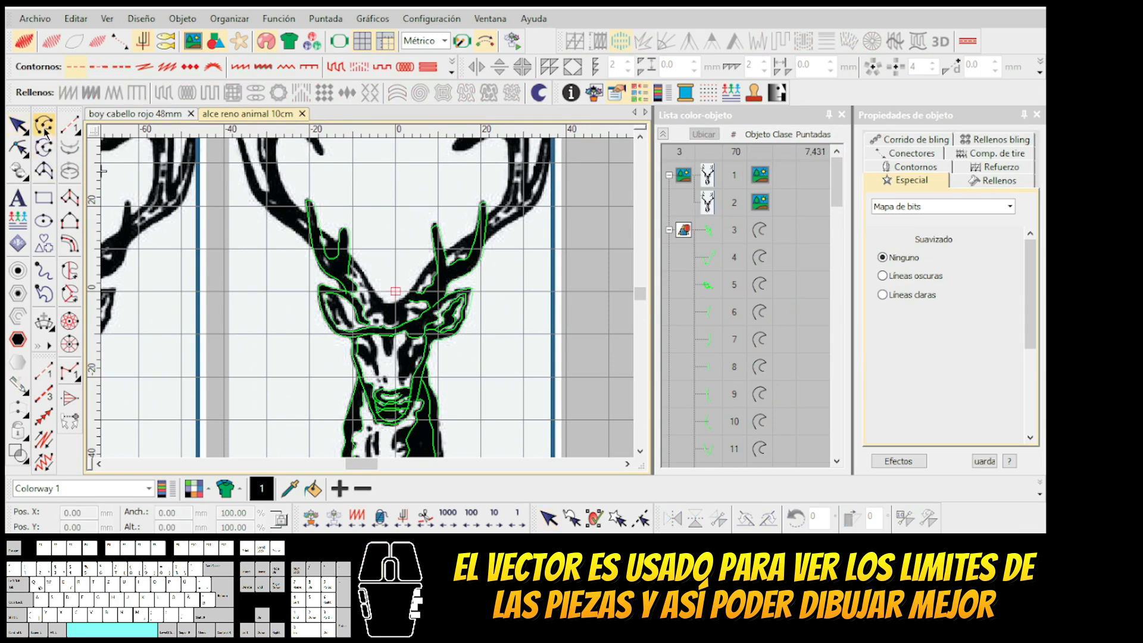
{"action": "left_click", "coordinate": [537, 93]}
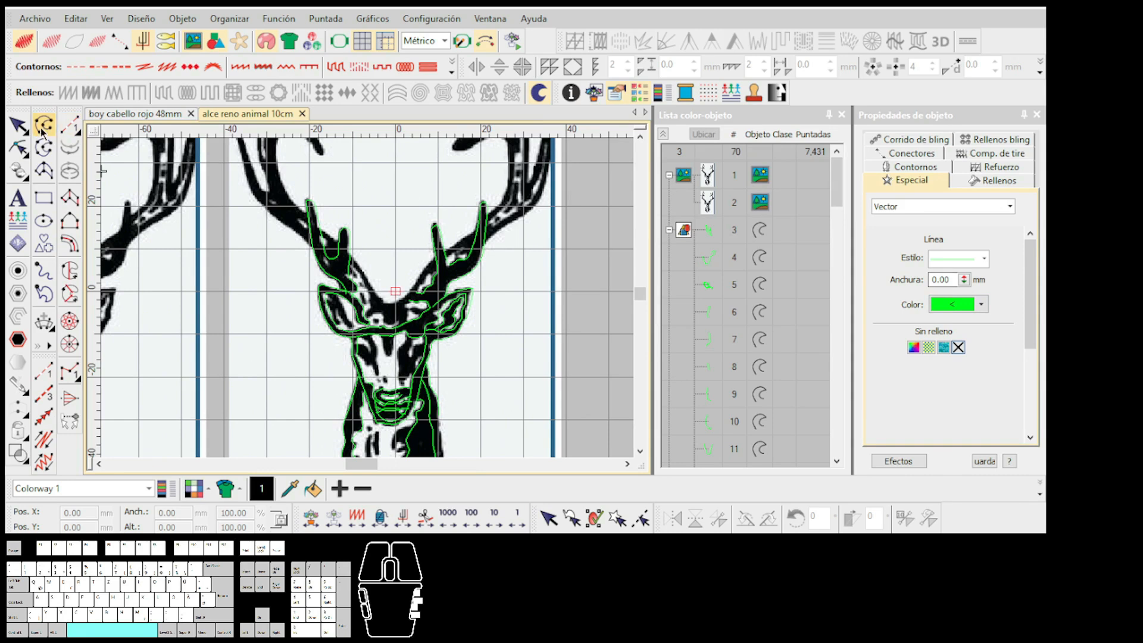
{"action": "left_click", "coordinate": [539, 92]}
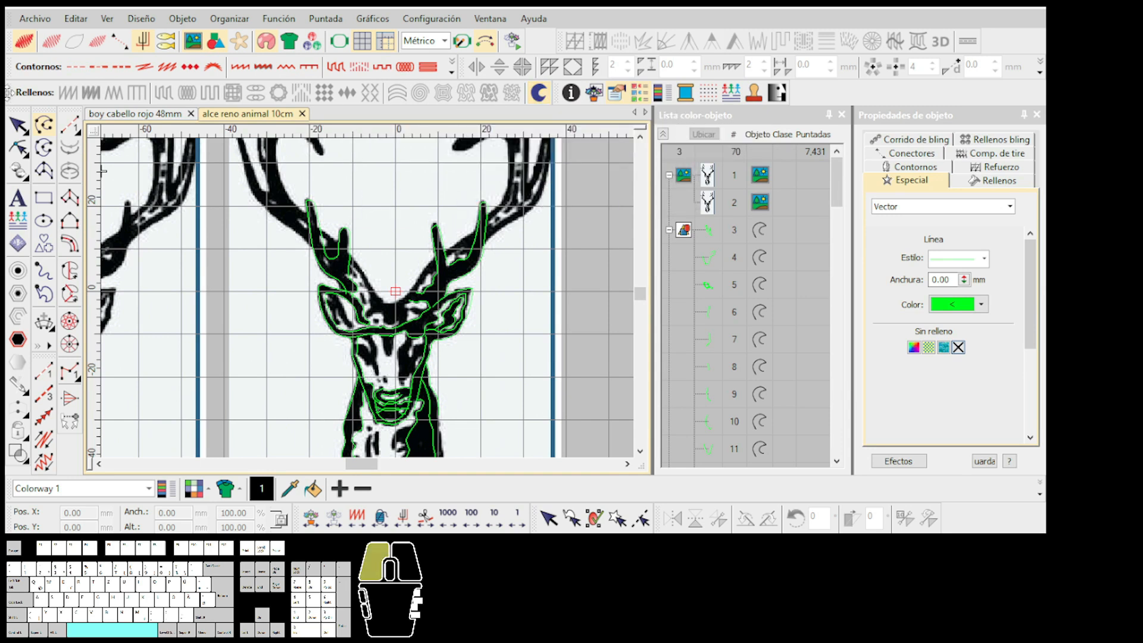
Check in the list of toolbars that Tipos de puntada de relleno is enabled
{"action": "right_click", "coordinate": [821, 96]}
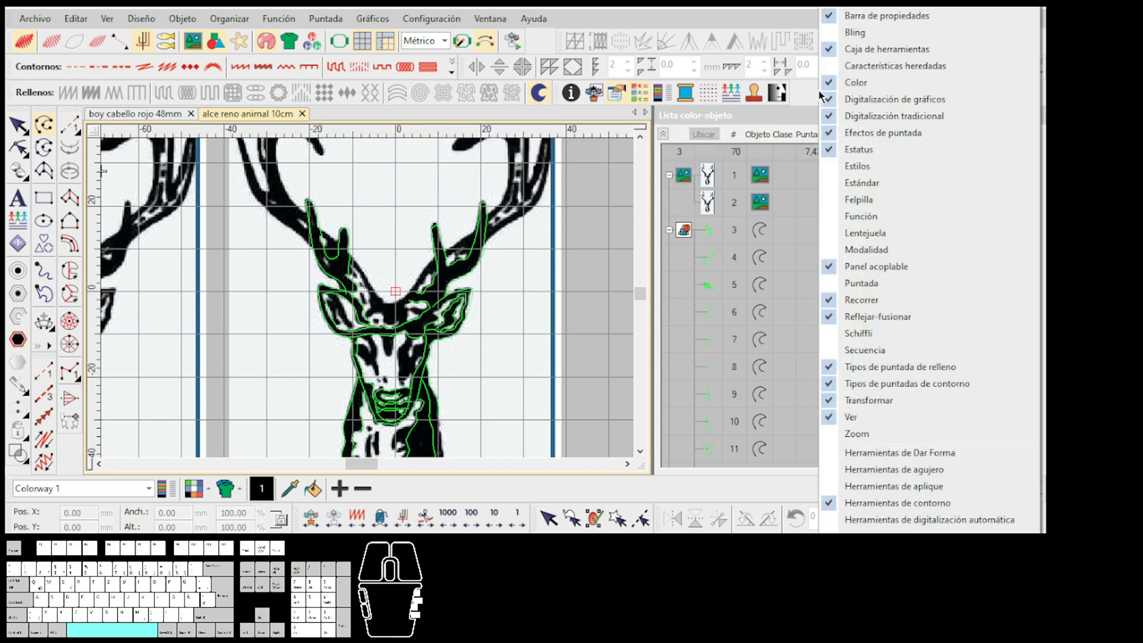
{"action": "left_click", "coordinate": [876, 368]}
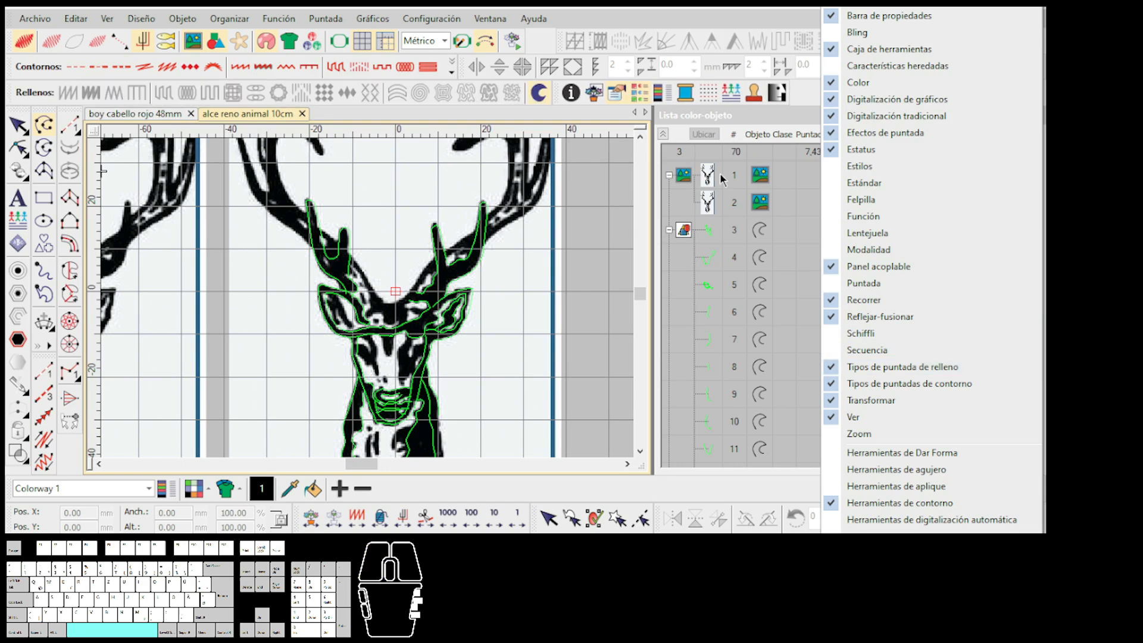
{"action": "left_click", "coordinate": [599, 207]}
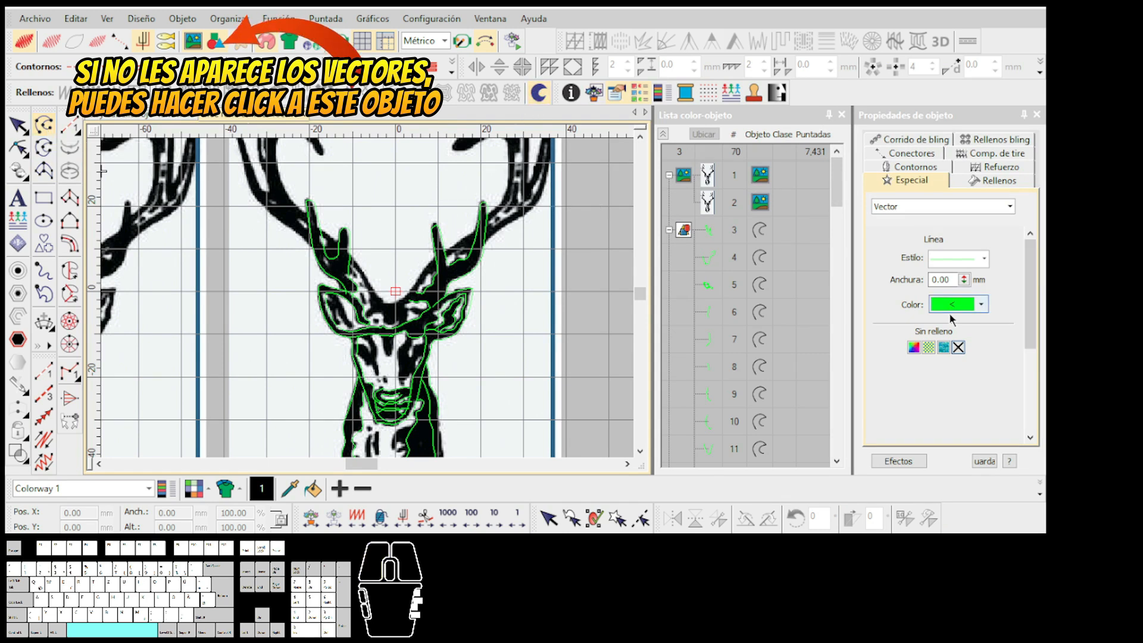
Set the vector line width to 0.60 mm and draw a green and an orange sample curve beside the deer
{"action": "left_click", "coordinate": [963, 278]}
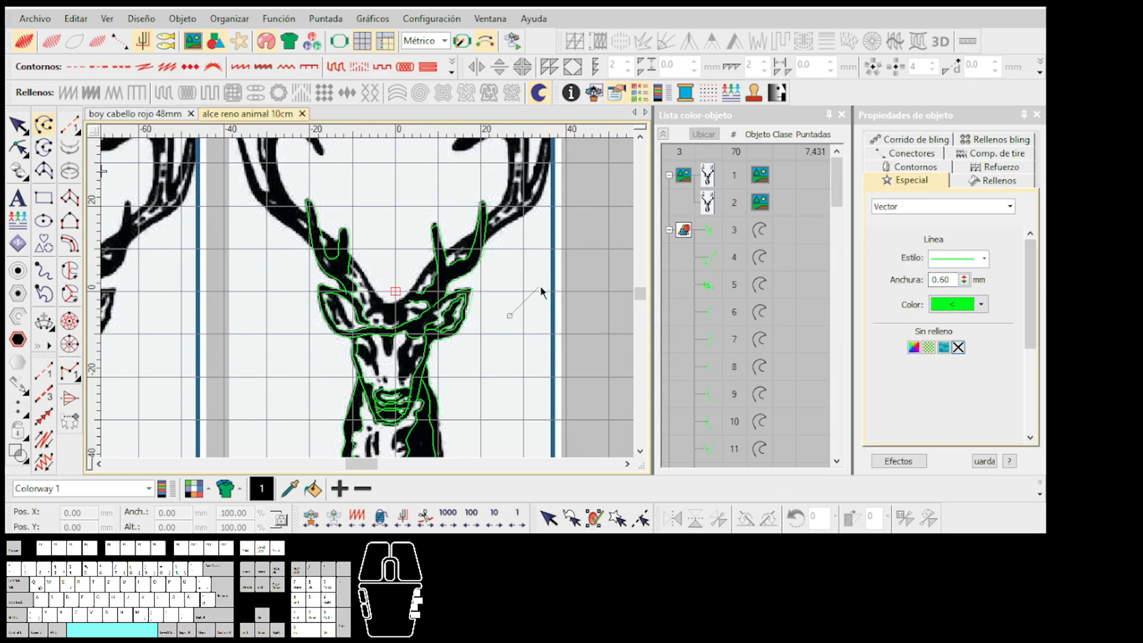
{"action": "key", "text": "Return"}
{"action": "left_click", "coordinate": [981, 304]}
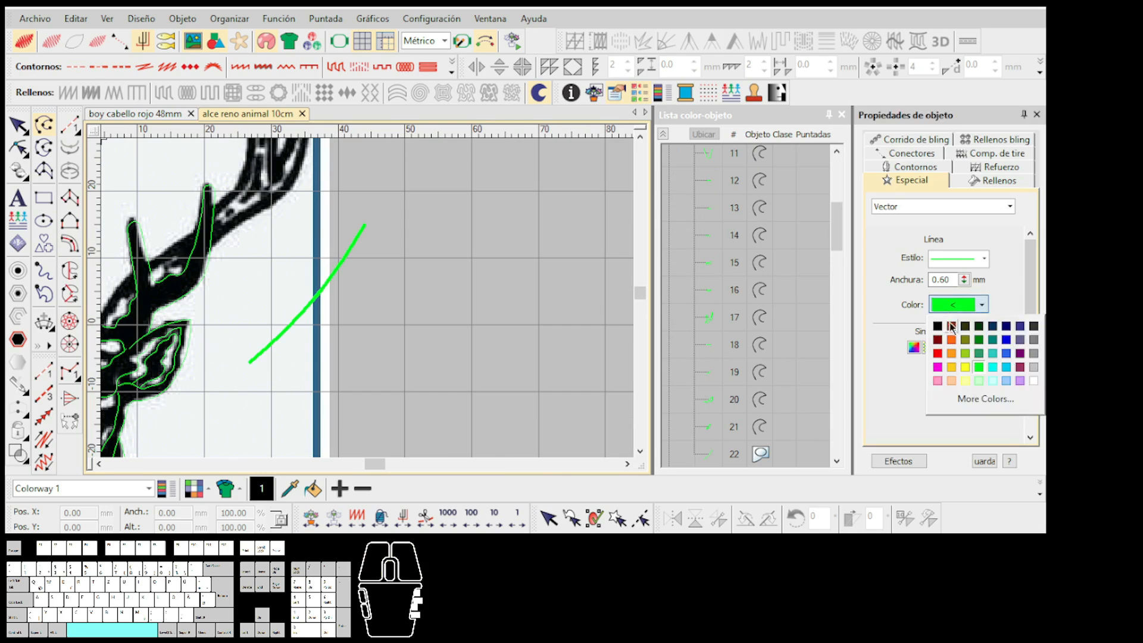
{"action": "left_click", "coordinate": [952, 355]}
{"action": "left_click", "coordinate": [442, 379]}
{"action": "right_click", "coordinate": [432, 335]}
{"action": "left_click", "coordinate": [493, 279]}
{"action": "key", "text": "Return"}
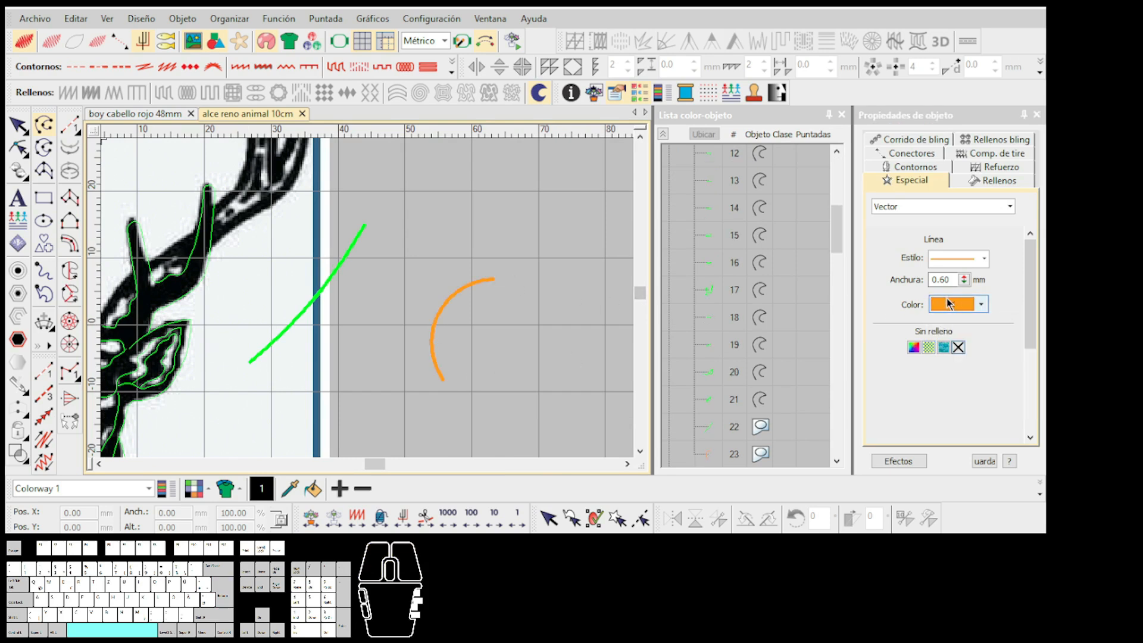
Set the vector line colour to dark red and draw a sample arc beside the orange curve
{"action": "left_click", "coordinate": [960, 303]}
{"action": "left_click", "coordinate": [938, 340]}
{"action": "left_click", "coordinate": [570, 353]}
{"action": "right_click", "coordinate": [531, 317]}
{"action": "left_click", "coordinate": [567, 267]}
{"action": "key", "text": "Return"}
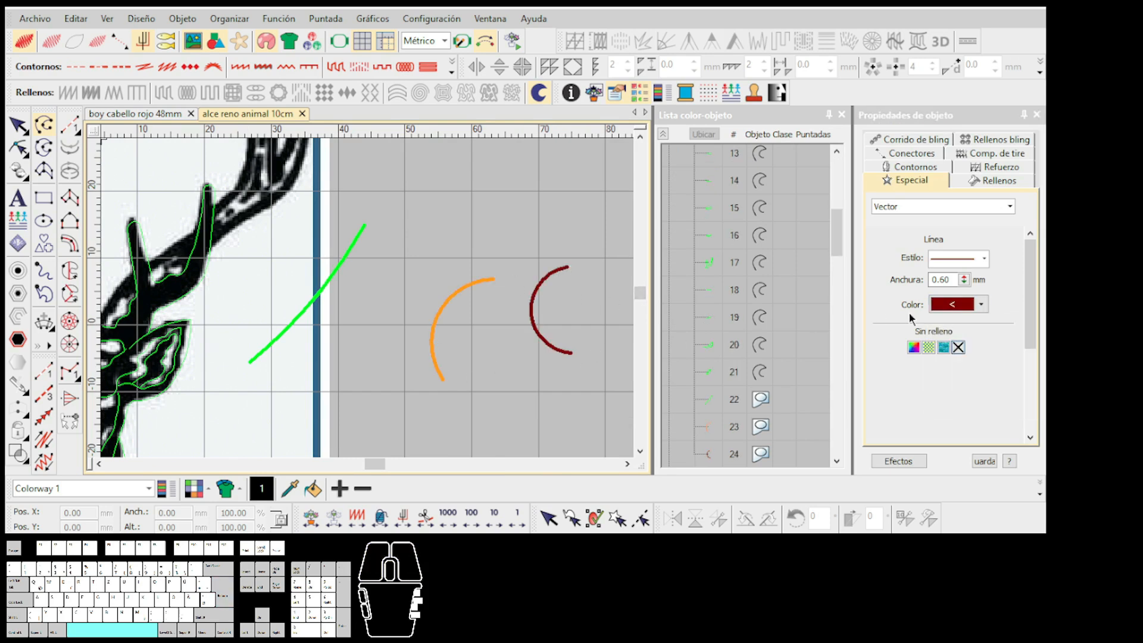
Reduce the vector line width and draw a thin dark red arc inside the previous one
{"action": "left_click_drag", "start_coordinate": [961, 282], "coordinate": [895, 394]}
{"action": "left_click", "coordinate": [564, 355]}
{"action": "right_click", "coordinate": [561, 316]}
{"action": "left_click", "coordinate": [597, 285]}
{"action": "key", "text": "Return"}
Set the vector line width to 1.10 mm and draw a larger, thicker dark red arc around the sample curves
{"action": "left_click", "coordinate": [964, 277]}
{"action": "left_click", "coordinate": [585, 199]}
{"action": "right_click", "coordinate": [476, 297]}
{"action": "left_click", "coordinate": [494, 363]}
{"action": "key", "text": "Return"}
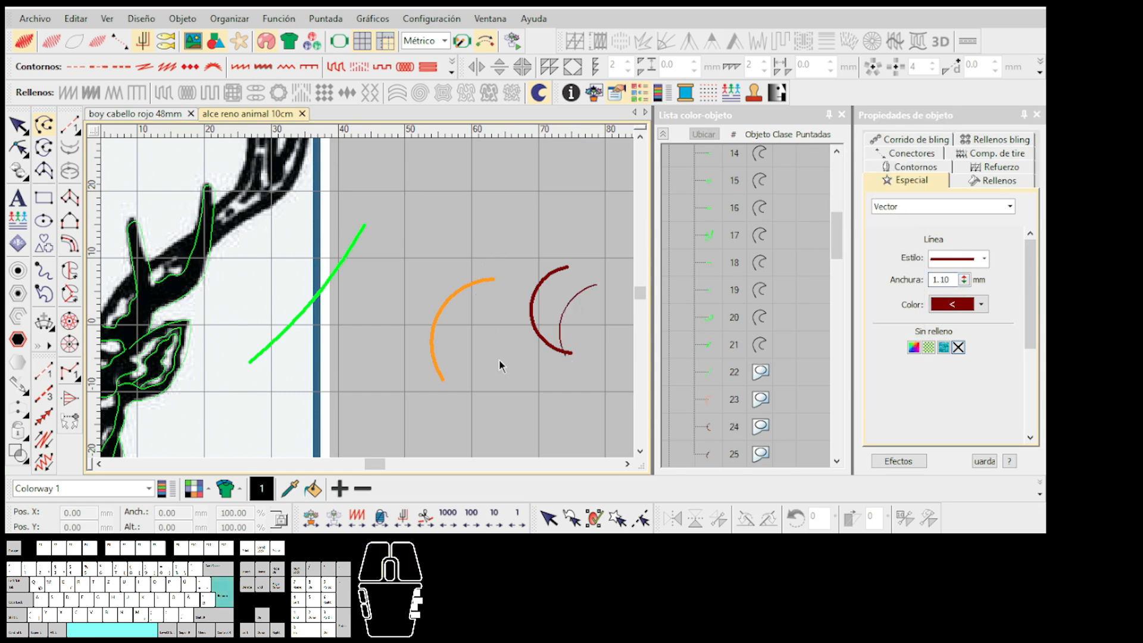
Cancel the unfinished line and delete all the sample curves beside the deer
{"action": "scroll", "coordinate": [499, 358], "scroll_direction": "down", "scroll_amount": 1}
{"action": "left_click", "coordinate": [484, 341]}
{"action": "left_click", "coordinate": [456, 205]}
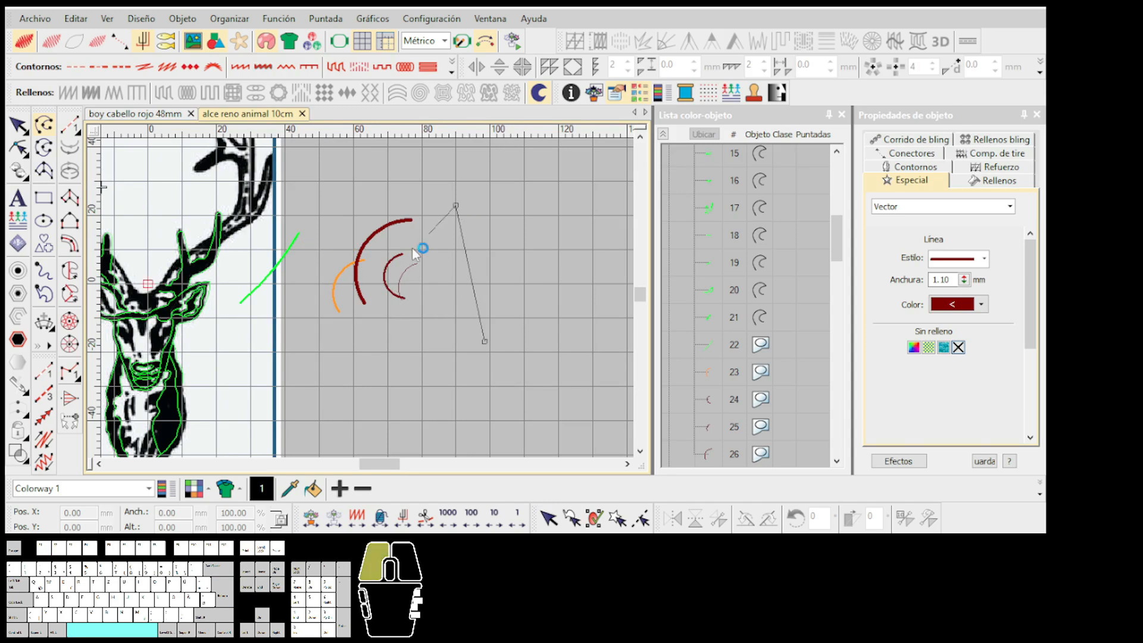
{"action": "key", "text": "Escape"}
{"action": "left_click_drag", "start_coordinate": [481, 342], "coordinate": [234, 210]}
{"action": "key", "text": "Delete"}
Examine the green vector outlines around the deer's ears, face and neck
{"action": "scroll", "coordinate": [369, 301], "scroll_direction": "up", "scroll_amount": 3}
{"action": "scroll", "coordinate": [367, 302], "scroll_direction": "down", "scroll_amount": 3}
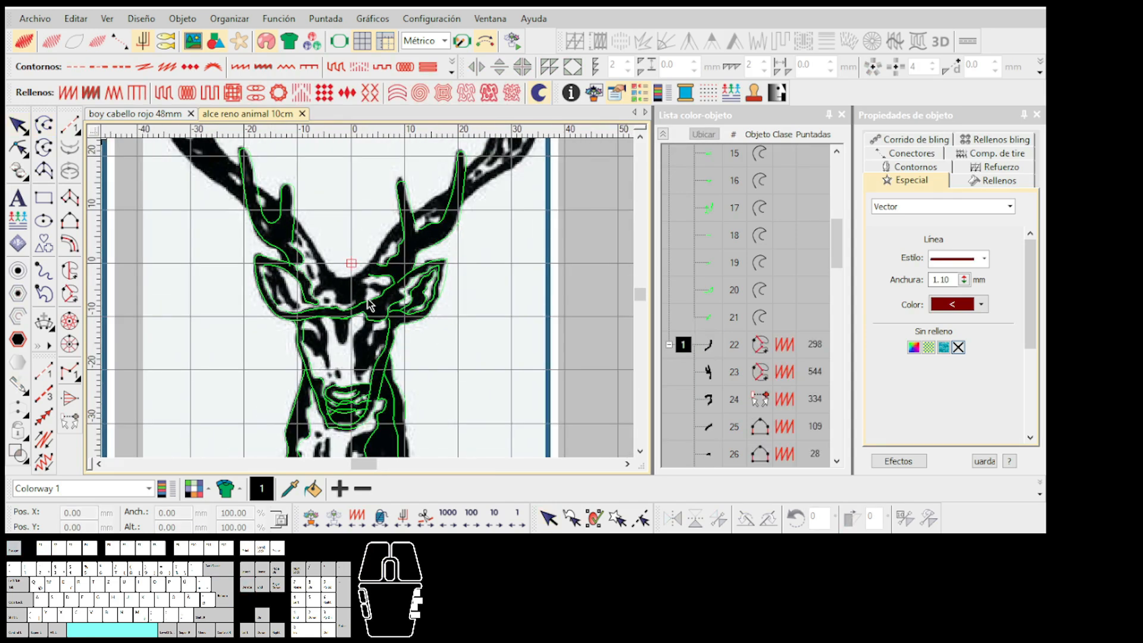
{"action": "scroll", "coordinate": [367, 318], "scroll_direction": "up", "scroll_amount": 5}
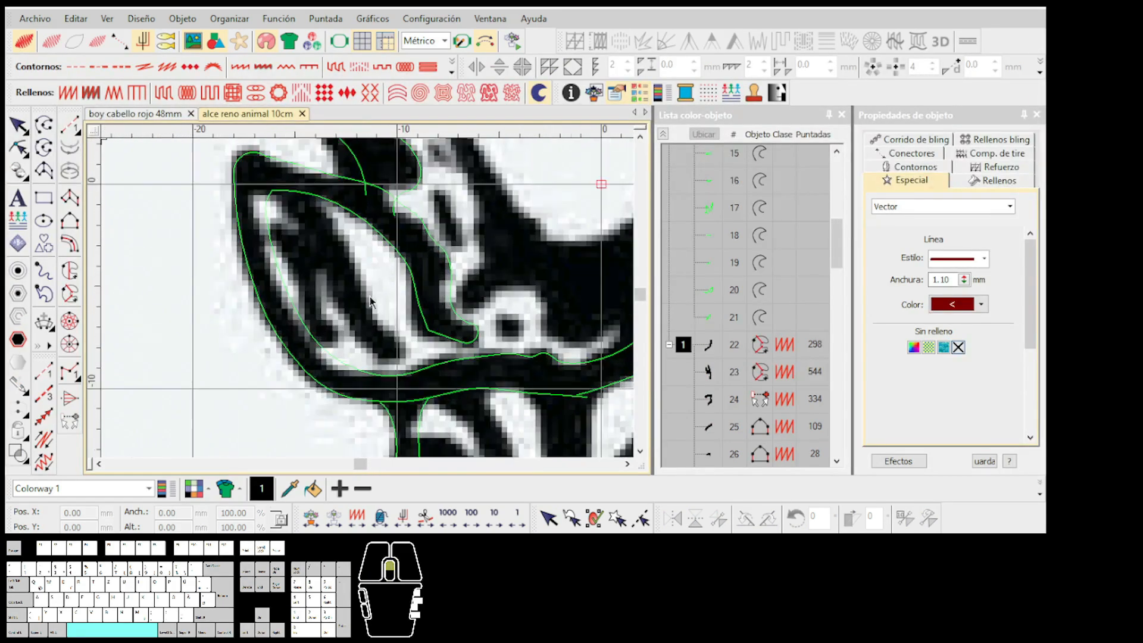
{"action": "scroll", "coordinate": [373, 309], "scroll_direction": "down", "scroll_amount": 4}
{"action": "scroll", "coordinate": [369, 303], "scroll_direction": "up", "scroll_amount": 4}
{"action": "scroll", "coordinate": [369, 306], "scroll_direction": "down", "scroll_amount": 4}
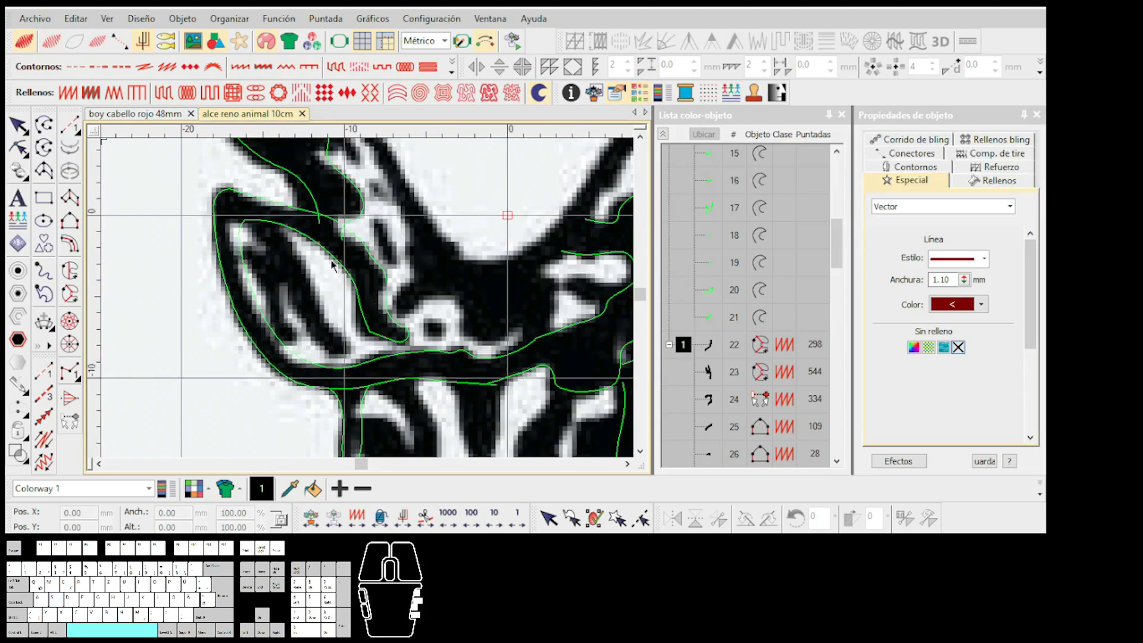
{"action": "scroll", "coordinate": [373, 317], "scroll_direction": "up", "scroll_amount": 4}
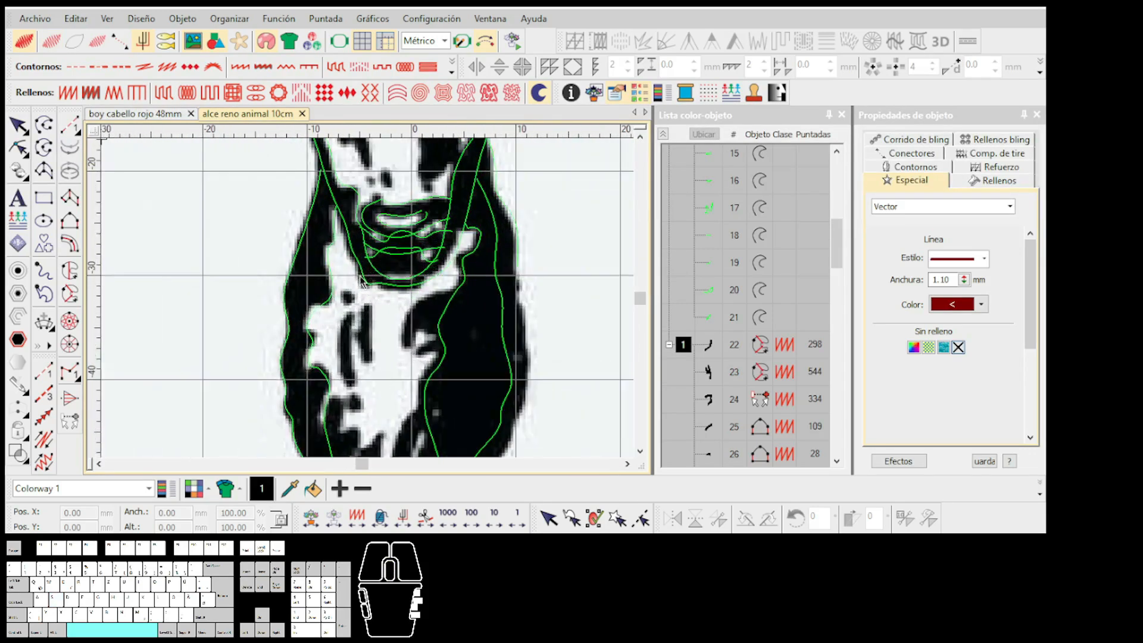
Examine the green vector outlines along the deer's lower neck and bring the stitched design back into view
{"action": "scroll", "coordinate": [363, 304], "scroll_direction": "up", "scroll_amount": 1}
{"action": "scroll", "coordinate": [369, 298], "scroll_direction": "down", "scroll_amount": 3}
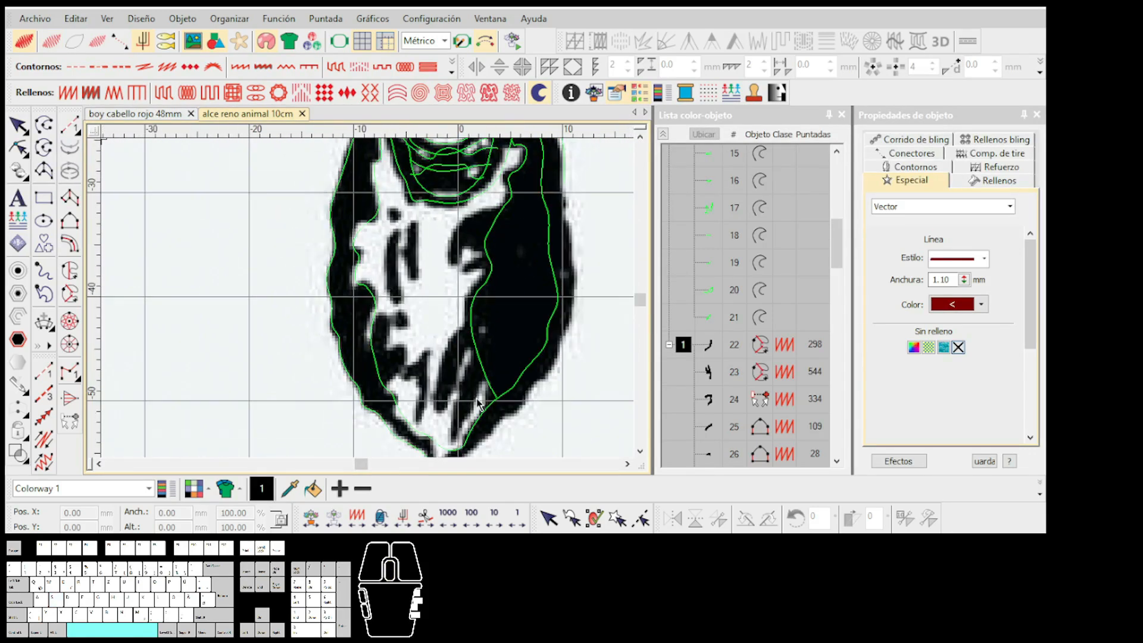
{"action": "scroll", "coordinate": [357, 333], "scroll_direction": "up", "scroll_amount": 2}
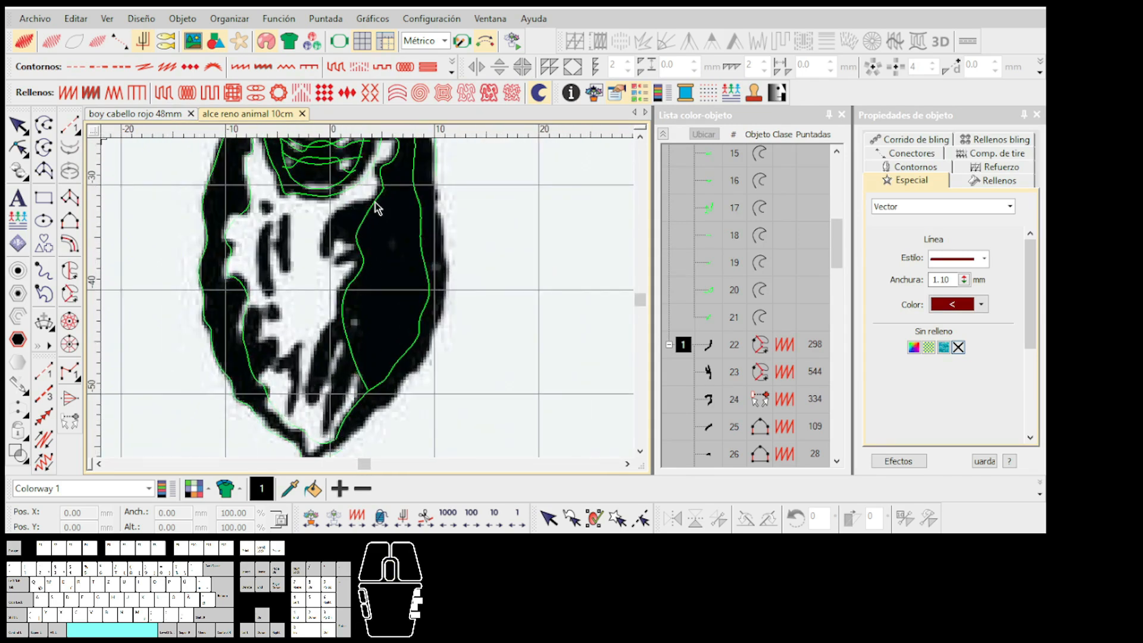
{"action": "scroll", "coordinate": [387, 314], "scroll_direction": "up", "scroll_amount": 1}
{"action": "scroll", "coordinate": [390, 271], "scroll_direction": "down", "scroll_amount": 2}
{"action": "key", "text": "s"}
{"action": "key", "text": "s"}
{"action": "scroll", "coordinate": [371, 318], "scroll_direction": "up", "scroll_amount": 1}
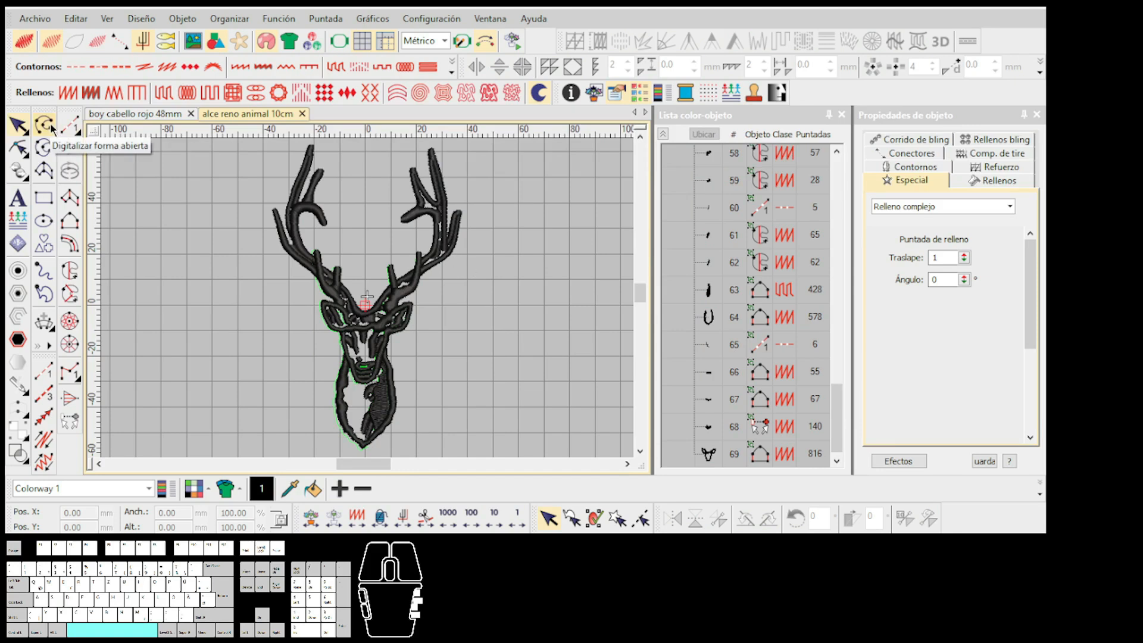
Draw two dark red vector rectangles beside the deer, one above the other
{"action": "left_click", "coordinate": [47, 197]}
{"action": "scroll", "coordinate": [178, 252], "scroll_direction": "down", "scroll_amount": 3}
{"action": "scroll", "coordinate": [316, 286], "scroll_direction": "up", "scroll_amount": 2}
{"action": "left_click_drag", "start_coordinate": [199, 242], "coordinate": [448, 344]}
{"action": "right_click", "coordinate": [436, 344]}
{"action": "key", "text": "Escape"}
{"action": "left_click_drag", "start_coordinate": [189, 174], "coordinate": [469, 226]}
Convert the upper vector rectangle to a Column C stitch object
{"action": "right_click", "coordinate": [460, 225]}
{"action": "mouse_move", "coordinate": [511, 531]}
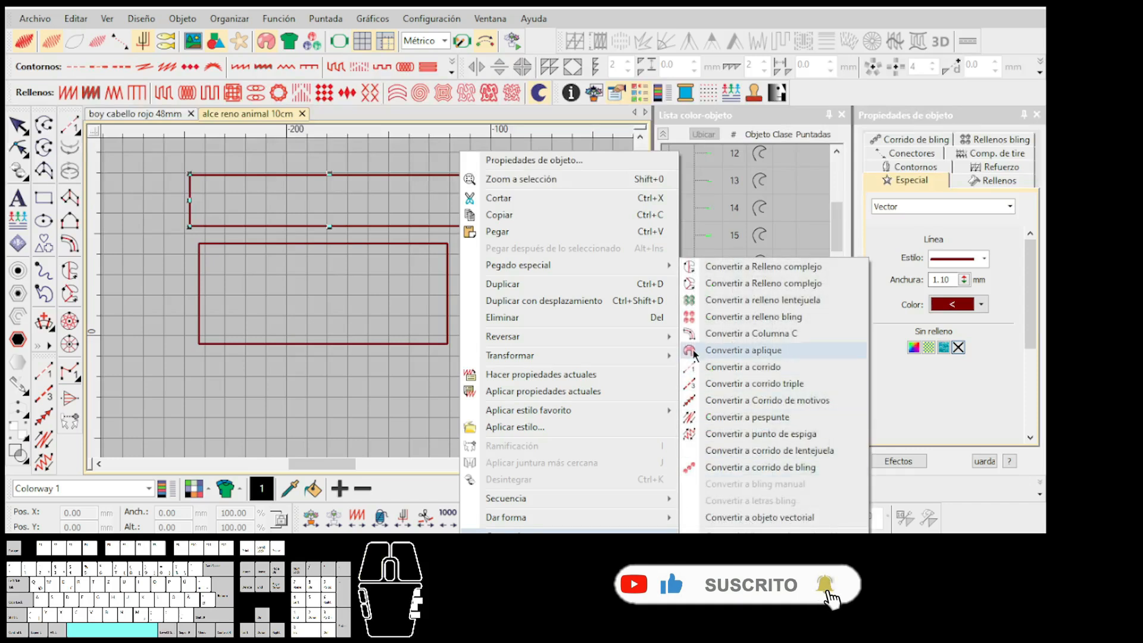
{"action": "left_click", "coordinate": [693, 351]}
{"action": "scroll", "coordinate": [370, 303], "scroll_direction": "up", "scroll_amount": 3}
{"action": "scroll", "coordinate": [370, 304], "scroll_direction": "down", "scroll_amount": 3}
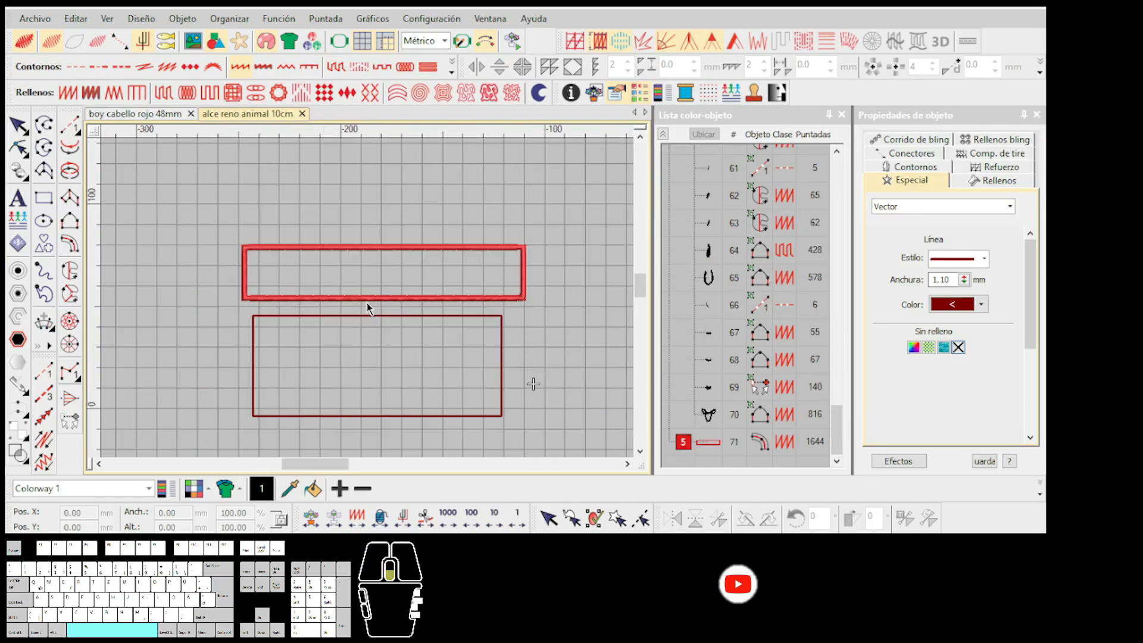
{"action": "scroll", "coordinate": [375, 317], "scroll_direction": "down", "scroll_amount": 2}
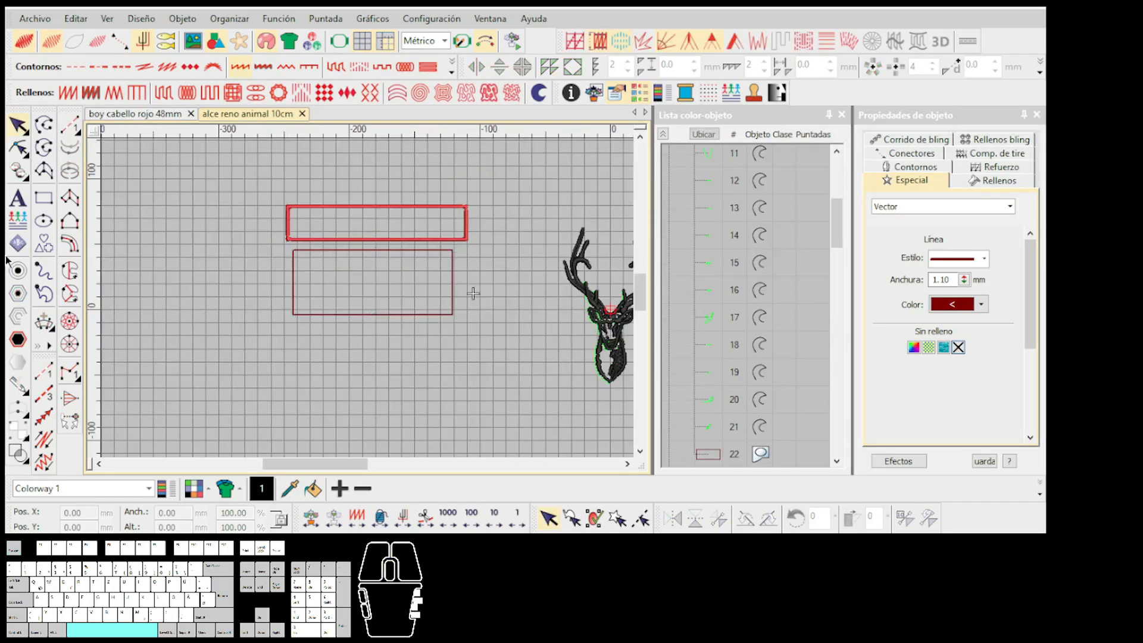
Draw a third vector rectangle below the other two and convert it to Column C
{"action": "left_click", "coordinate": [39, 201]}
{"action": "scroll", "coordinate": [334, 313], "scroll_direction": "up", "scroll_amount": 1}
{"action": "left_click_drag", "start_coordinate": [337, 316], "coordinate": [444, 389]}
{"action": "scroll", "coordinate": [416, 349], "scroll_direction": "up", "scroll_amount": 2}
{"action": "right_click", "coordinate": [402, 307]}
{"action": "mouse_move", "coordinate": [465, 372]}
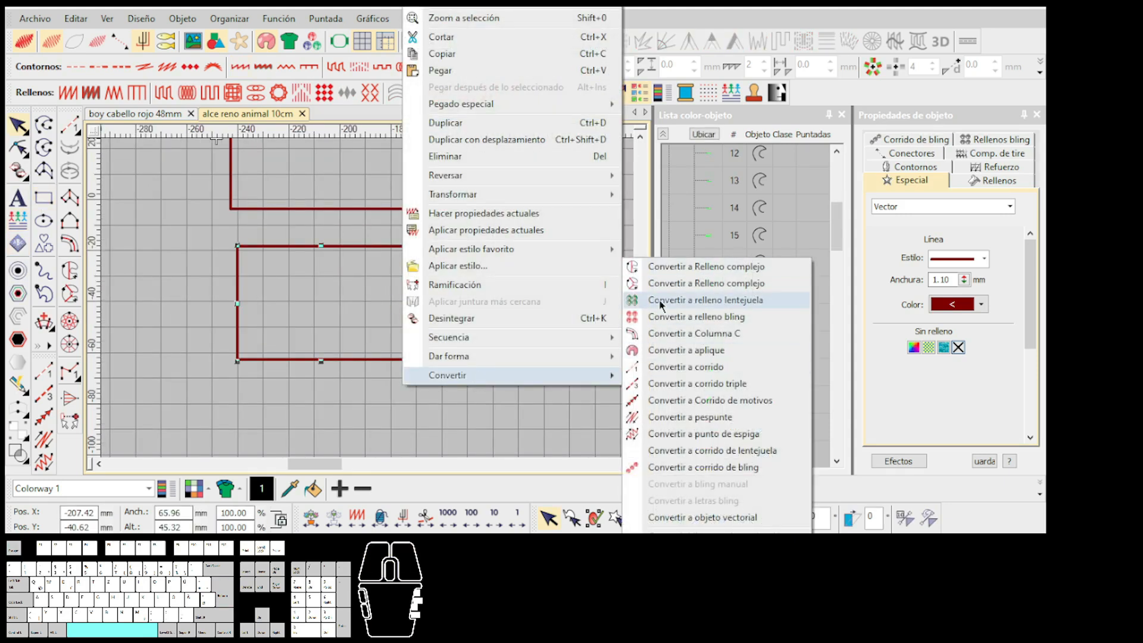
{"action": "left_click", "coordinate": [659, 339]}
{"action": "scroll", "coordinate": [378, 306], "scroll_direction": "down", "scroll_amount": 2}
{"action": "scroll", "coordinate": [368, 304], "scroll_direction": "up", "scroll_amount": 2}
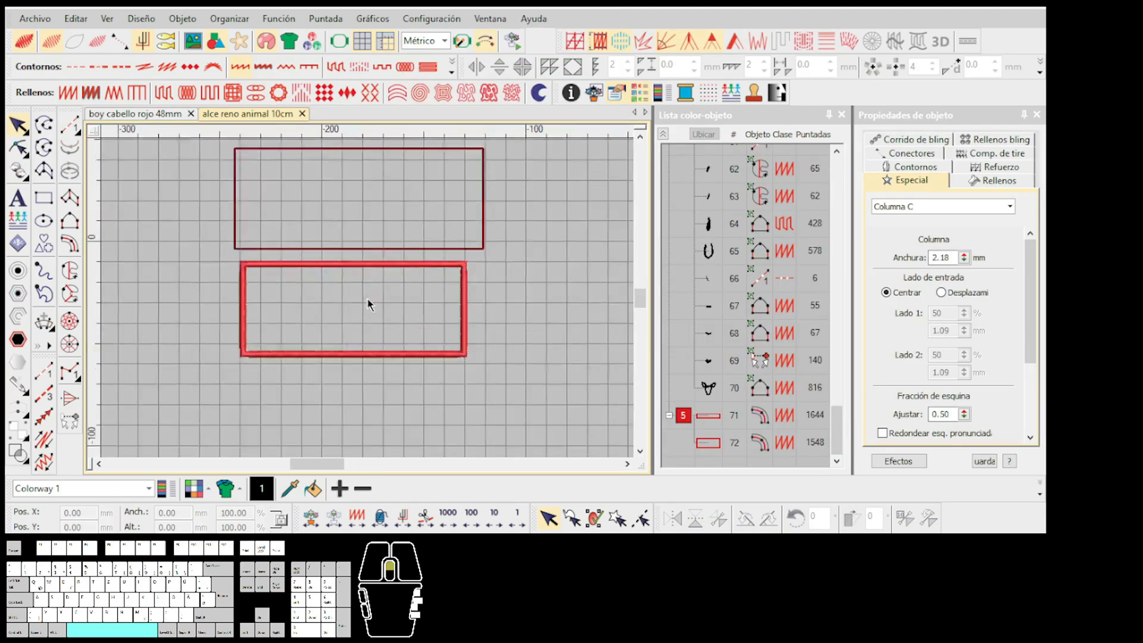
Review the Column C properties of the lowest stitched rectangle
{"action": "scroll", "coordinate": [369, 305], "scroll_direction": "up", "scroll_amount": 2}
{"action": "left_click", "coordinate": [365, 269]}
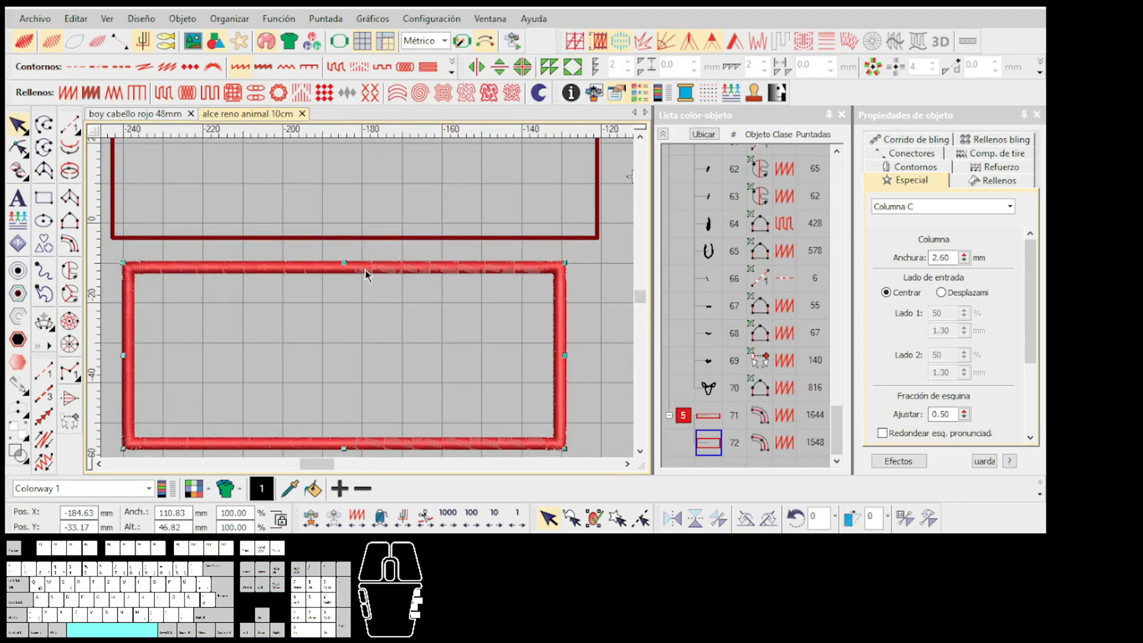
{"action": "left_click", "coordinate": [377, 269]}
{"action": "left_click_drag", "start_coordinate": [1030, 302], "coordinate": [1035, 270]}
{"action": "left_click", "coordinate": [590, 334]}
{"action": "scroll", "coordinate": [367, 298], "scroll_direction": "down", "scroll_amount": 4}
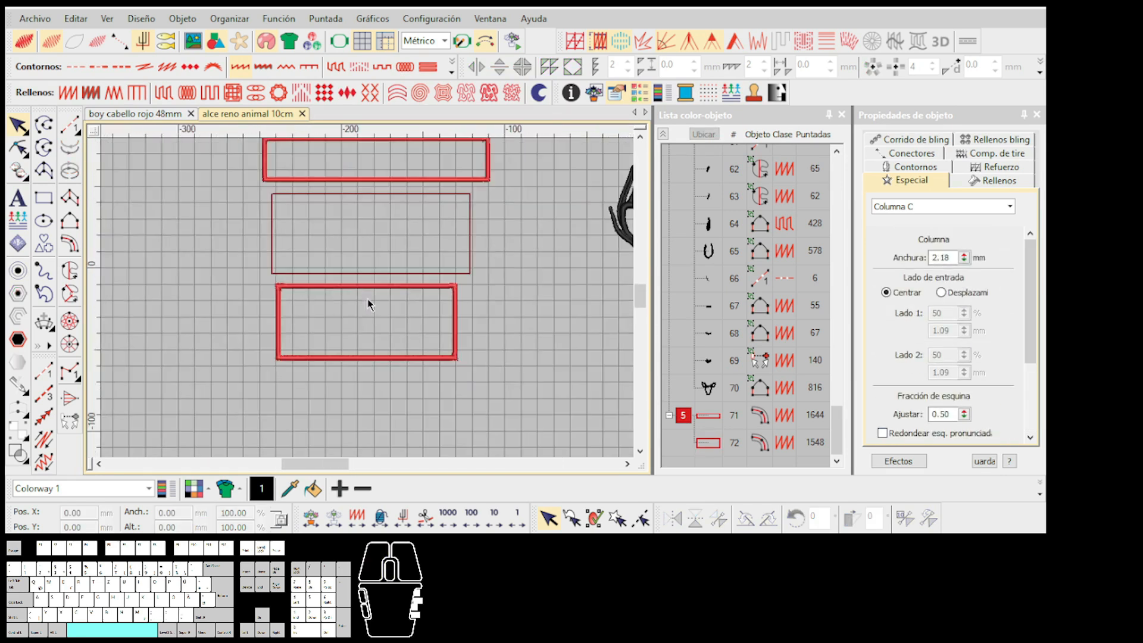
{"action": "scroll", "coordinate": [368, 299], "scroll_direction": "up", "scroll_amount": 1}
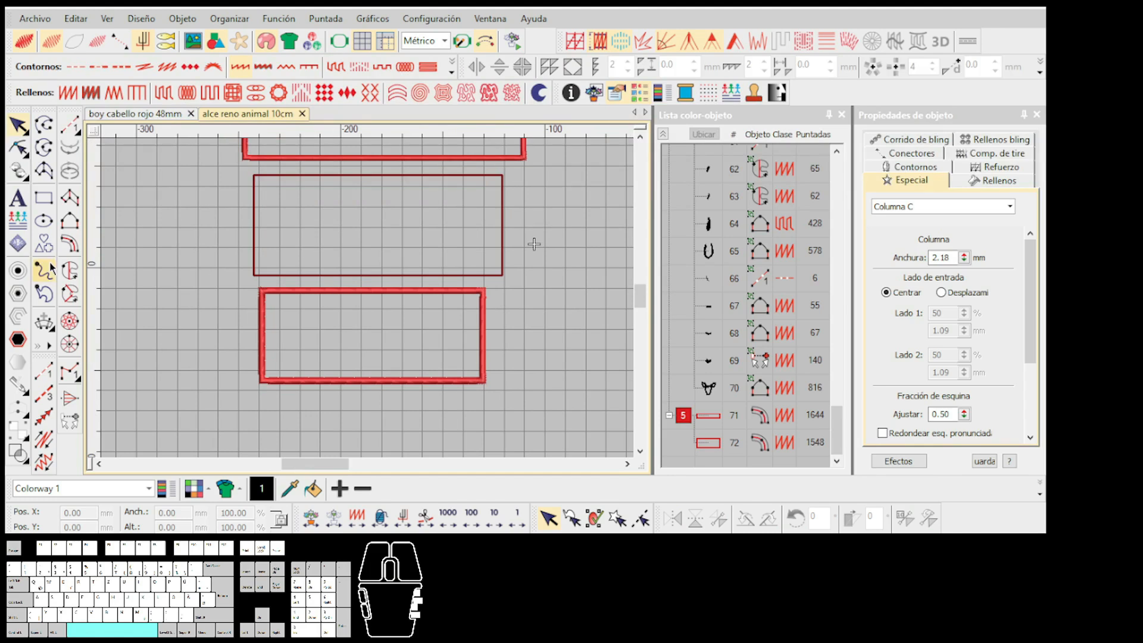
Compare the lowest stitched rectangle and its fill settings with the columns of the deer's antlers
{"action": "left_click", "coordinate": [380, 291]}
{"action": "scroll", "coordinate": [555, 266], "scroll_direction": "down", "scroll_amount": 2}
{"action": "scroll", "coordinate": [426, 288], "scroll_direction": "up", "scroll_amount": 1}
{"action": "scroll", "coordinate": [404, 283], "scroll_direction": "up", "scroll_amount": 3}
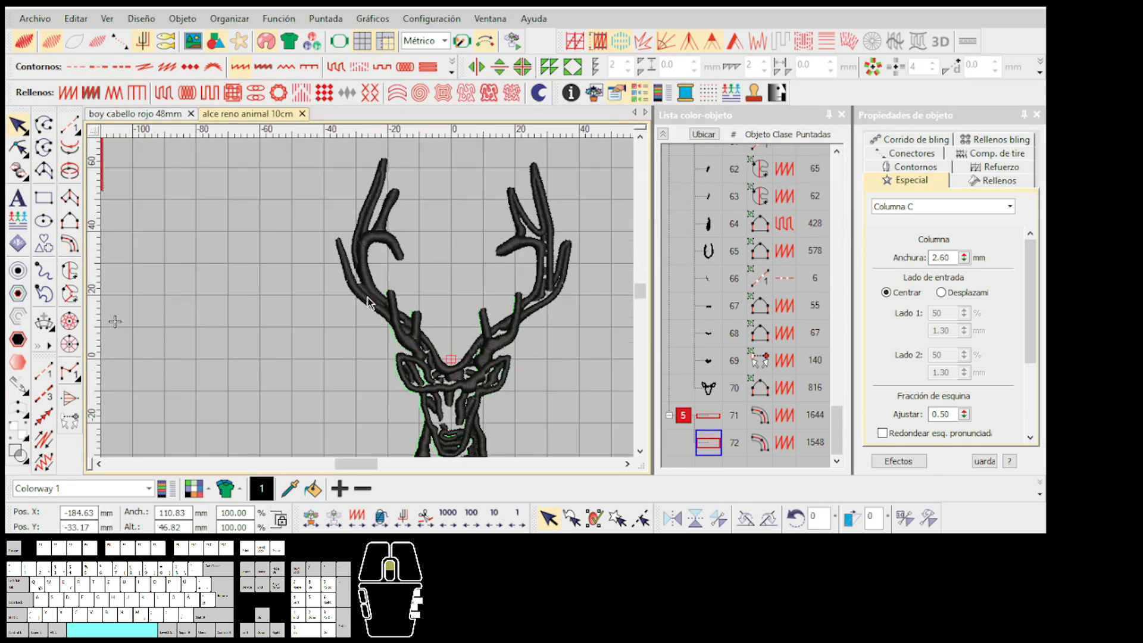
{"action": "left_click", "coordinate": [370, 268]}
{"action": "scroll", "coordinate": [310, 294], "scroll_direction": "down", "scroll_amount": 1}
{"action": "left_click", "coordinate": [367, 305]}
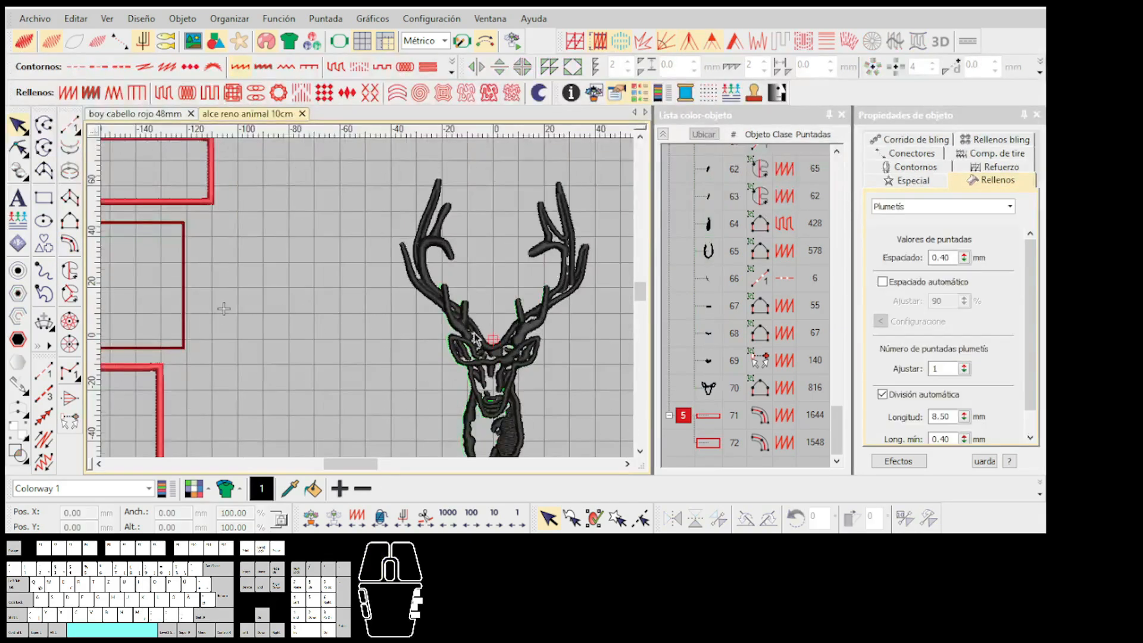
{"action": "scroll", "coordinate": [367, 302], "scroll_direction": "down", "scroll_amount": 2}
{"action": "scroll", "coordinate": [363, 303], "scroll_direction": "up", "scroll_amount": 4}
Set the lowest rectangle's column width to 3.60 mm
{"action": "left_click", "coordinate": [353, 305]}
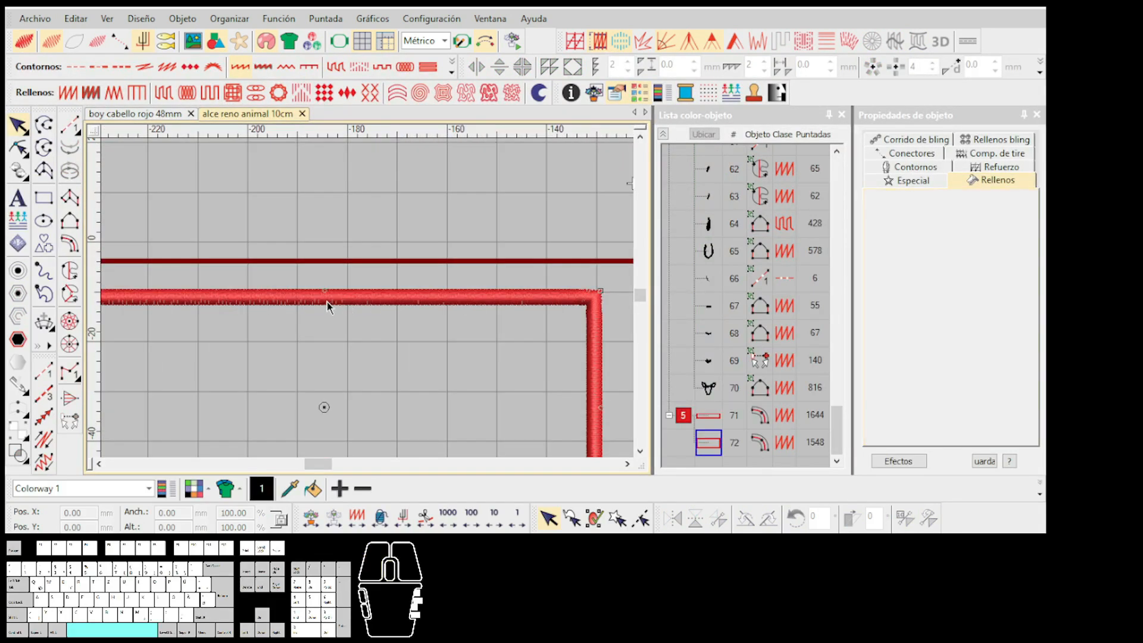
{"action": "scroll", "coordinate": [357, 304], "scroll_direction": "down", "scroll_amount": 3}
{"action": "scroll", "coordinate": [365, 304], "scroll_direction": "up", "scroll_amount": 2}
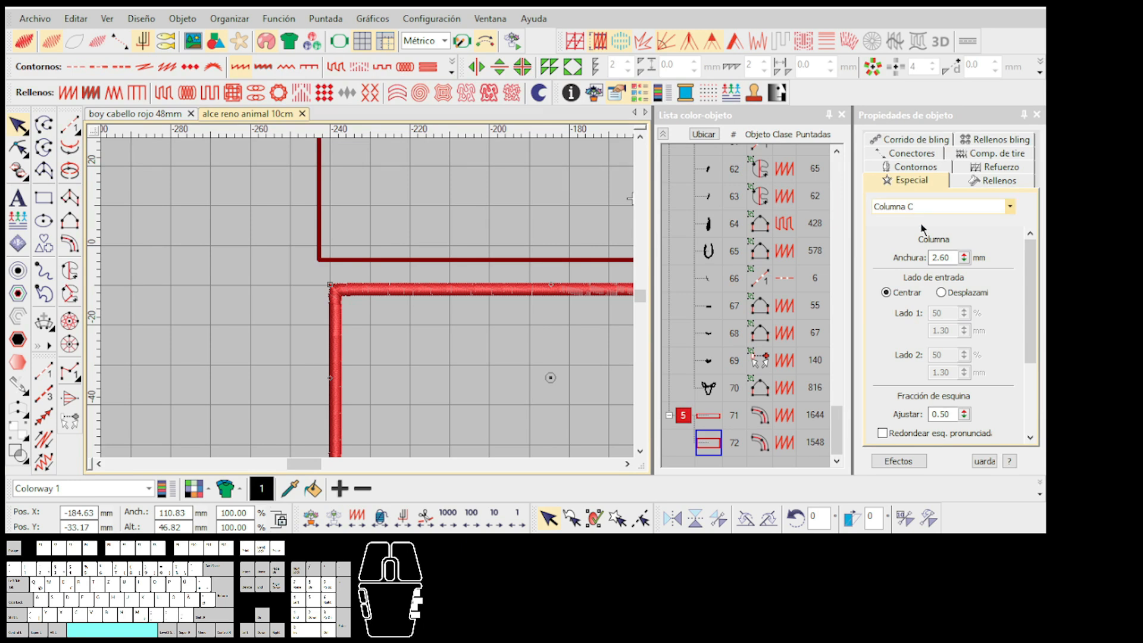
{"action": "left_click", "coordinate": [962, 255]}
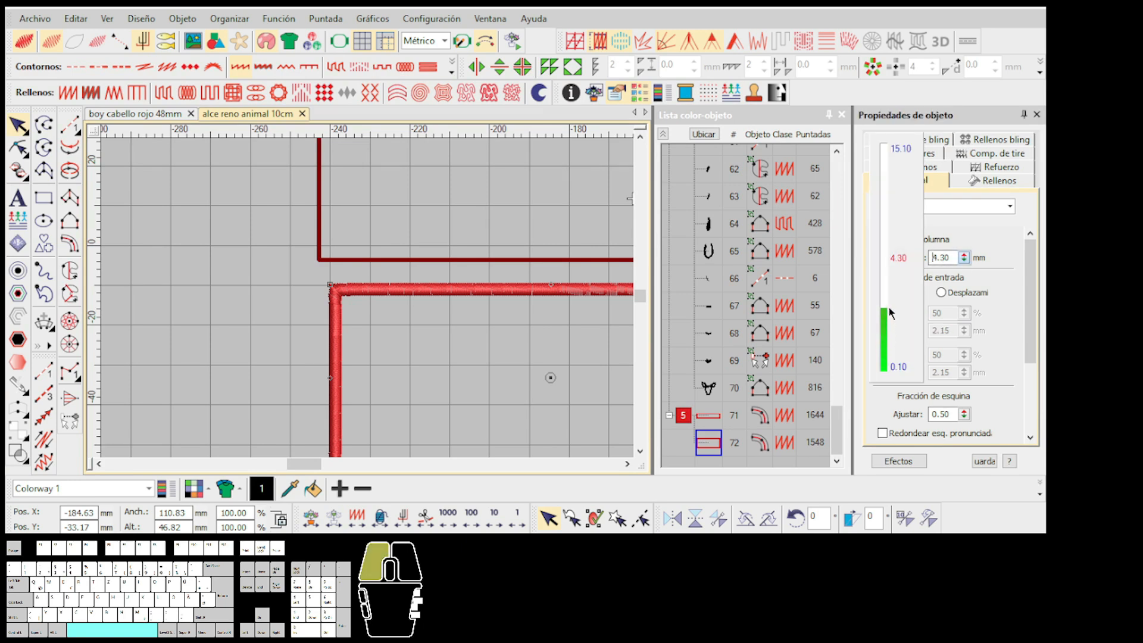
{"action": "left_click", "coordinate": [964, 260]}
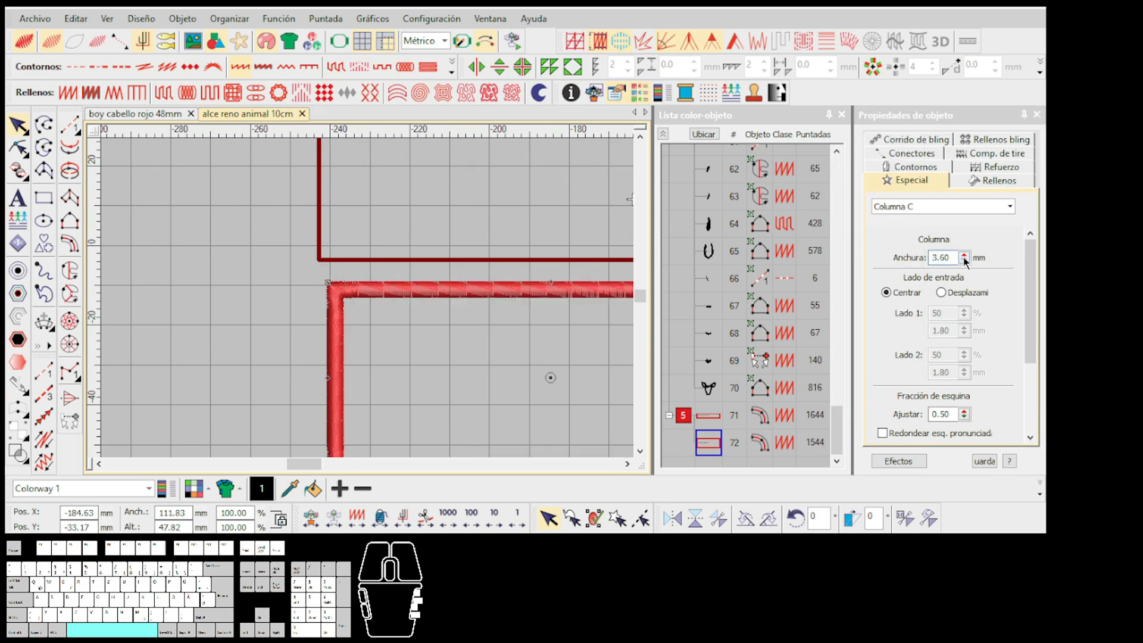
{"action": "scroll", "coordinate": [447, 339], "scroll_direction": "down", "scroll_amount": 2}
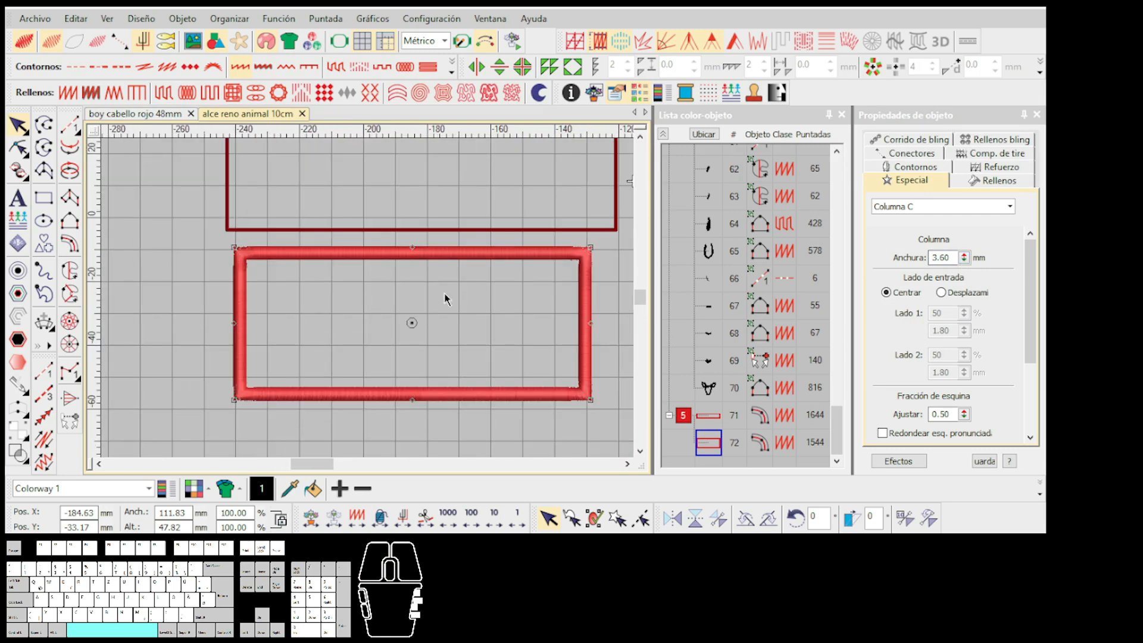
Widen the lowest rectangle's column to 9.10 mm
{"action": "scroll", "coordinate": [367, 305], "scroll_direction": "up", "scroll_amount": 1}
{"action": "left_click_drag", "start_coordinate": [961, 265], "coordinate": [893, 309]}
{"action": "left_click_drag", "start_coordinate": [894, 235], "coordinate": [894, 235]}
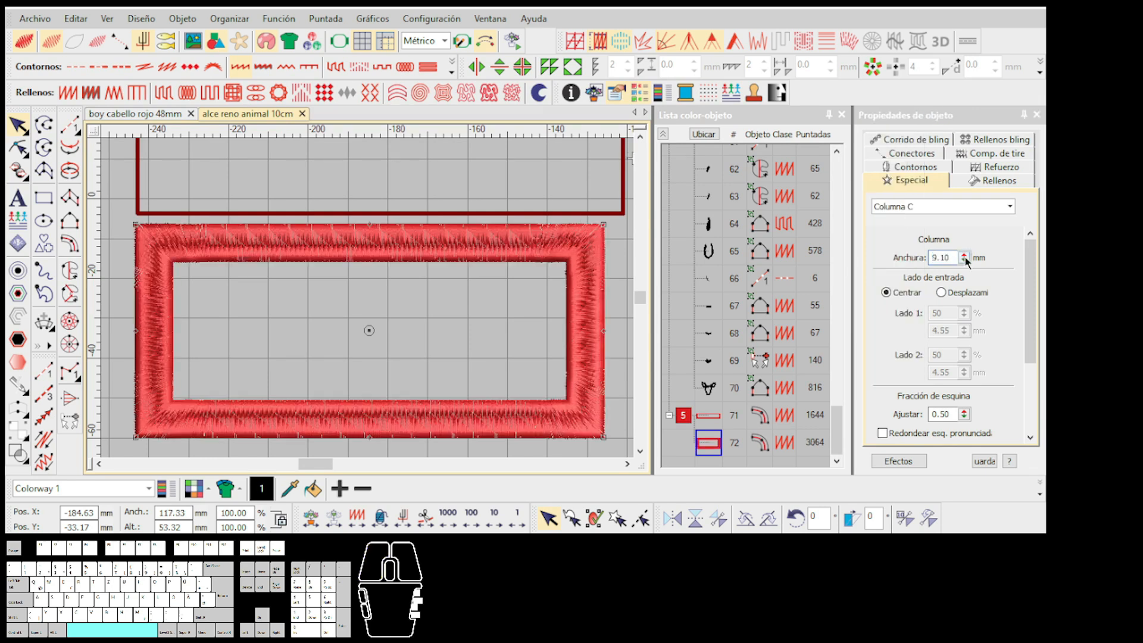
Set the lowest rectangle's column width to 4.30 mm and deselect it
{"action": "left_click_drag", "start_coordinate": [965, 262], "coordinate": [889, 309]}
{"action": "scroll", "coordinate": [401, 311], "scroll_direction": "down", "scroll_amount": 2}
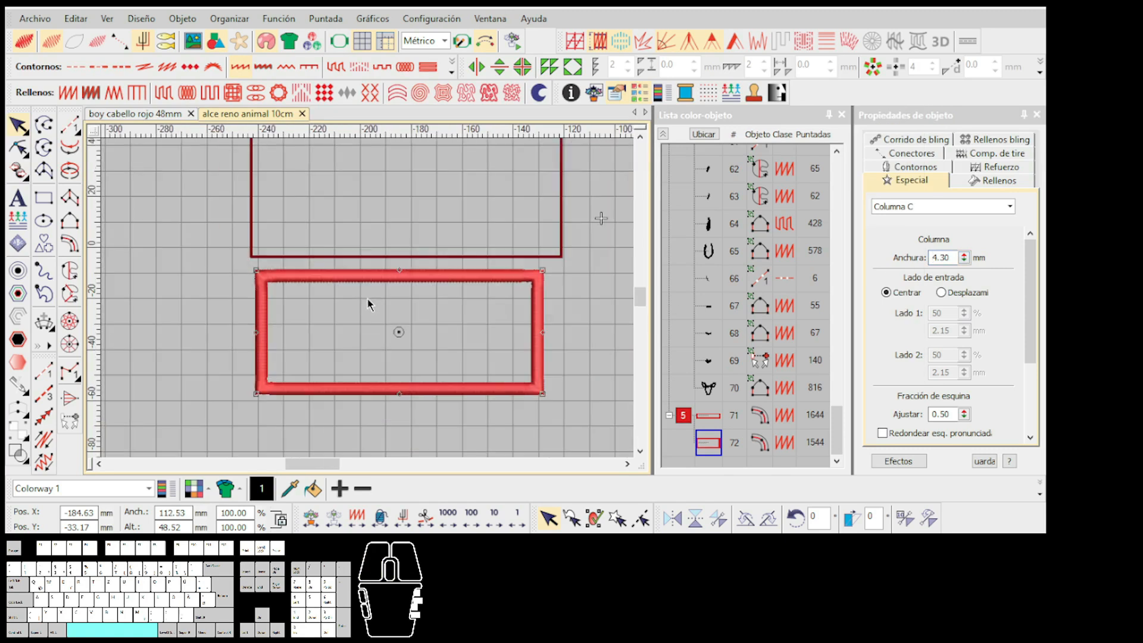
{"action": "left_click", "coordinate": [201, 298]}
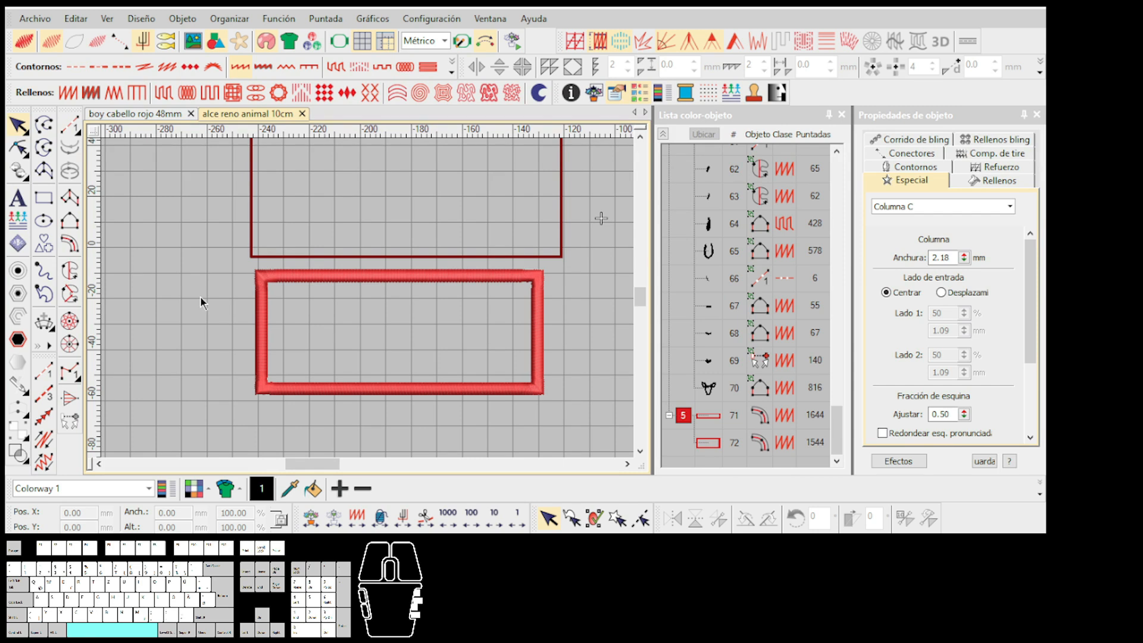
{"action": "scroll", "coordinate": [380, 277], "scroll_direction": "down", "scroll_amount": 2}
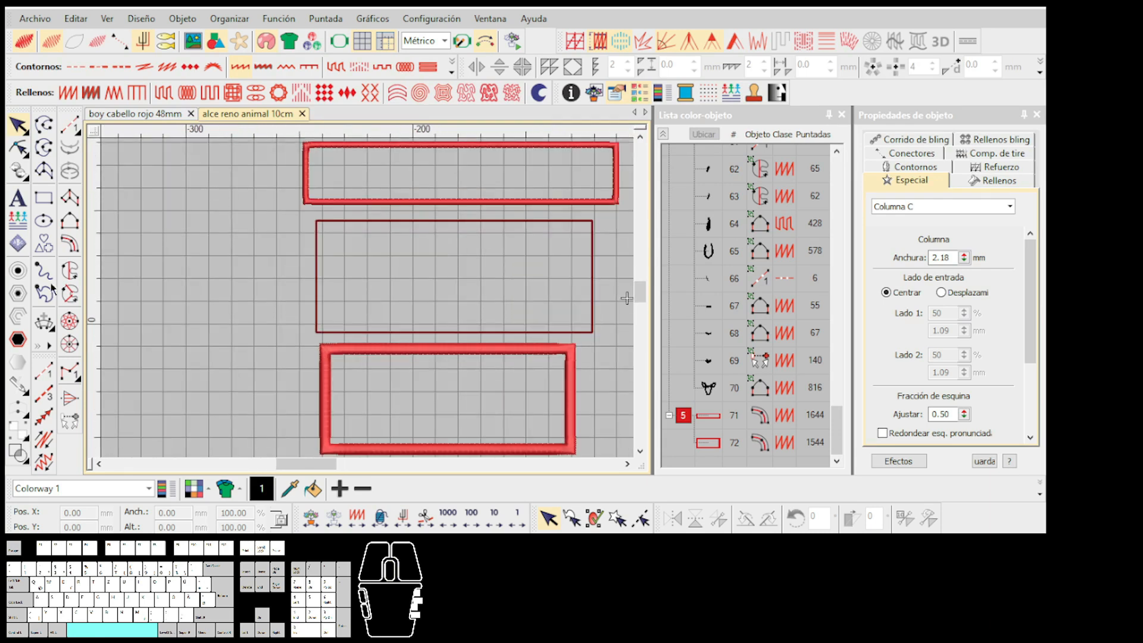
Draw a black Column C circle in the empty area on the far side of the rectangles from the deer
{"action": "left_click", "coordinate": [45, 226]}
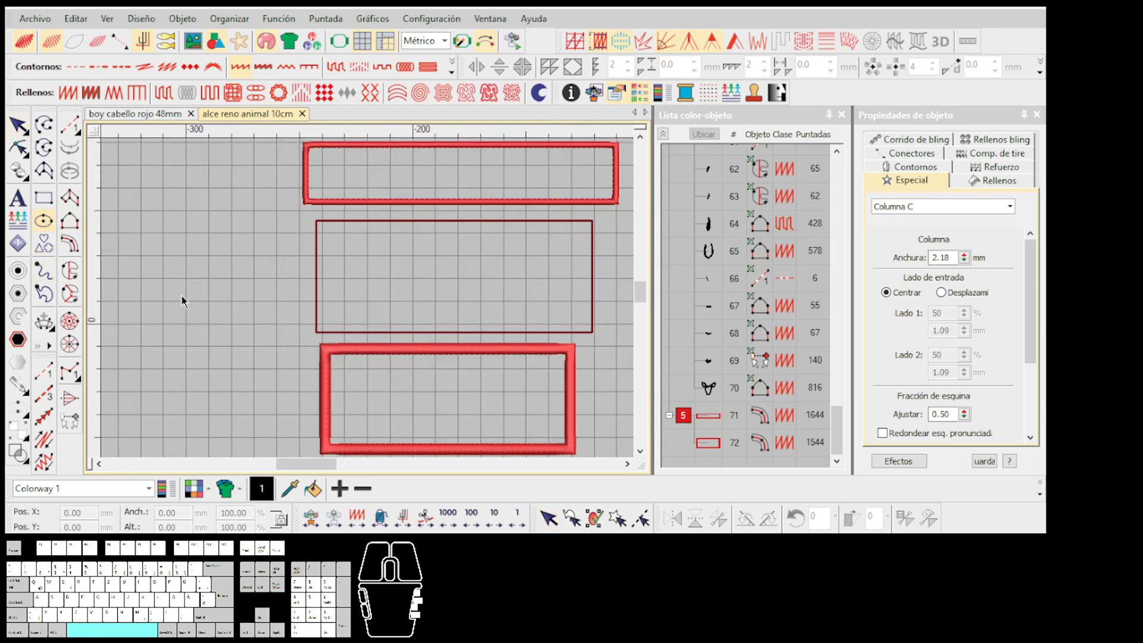
{"action": "left_click_drag", "start_coordinate": [181, 298], "coordinate": [370, 302]}
{"action": "left_click", "coordinate": [380, 312]}
{"action": "left_click", "coordinate": [432, 273]}
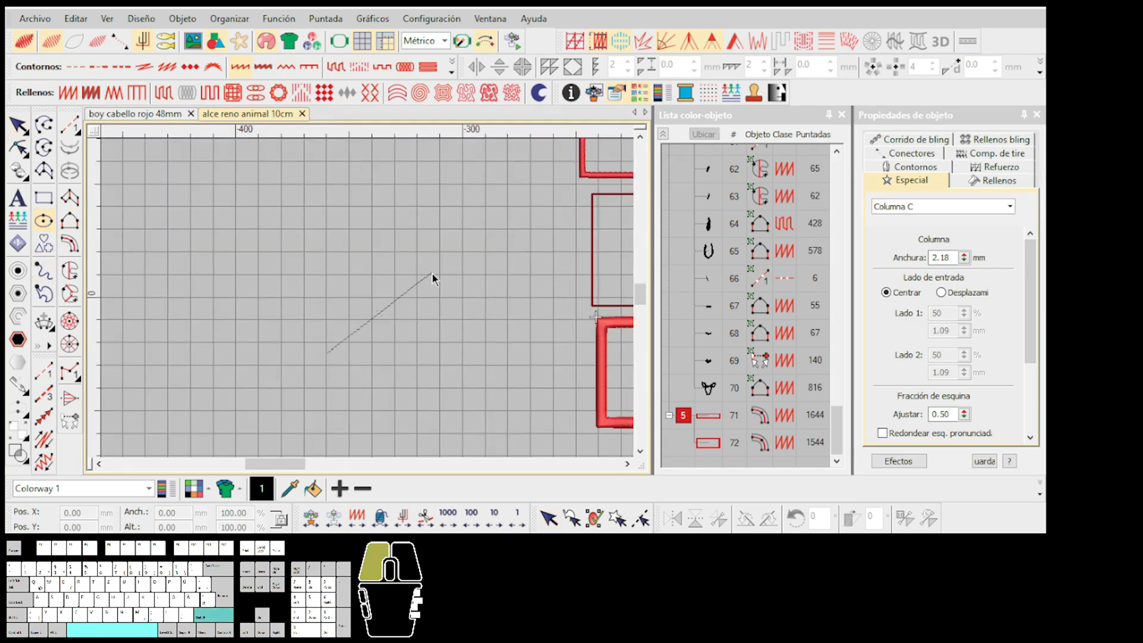
{"action": "key", "text": "Return"}
{"action": "scroll", "coordinate": [369, 304], "scroll_direction": "up", "scroll_amount": 2}
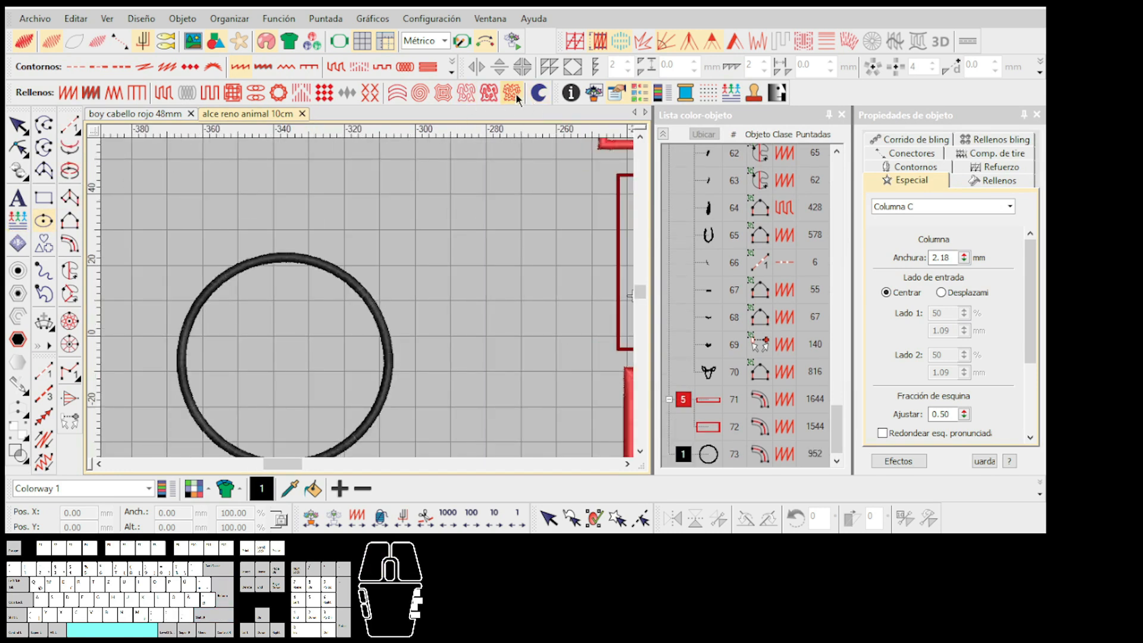
Draw dark red vector circles with a 1.10 mm line above the stitched circle
{"action": "scroll", "coordinate": [367, 299], "scroll_direction": "up", "scroll_amount": 4}
{"action": "left_click", "coordinate": [366, 295]}
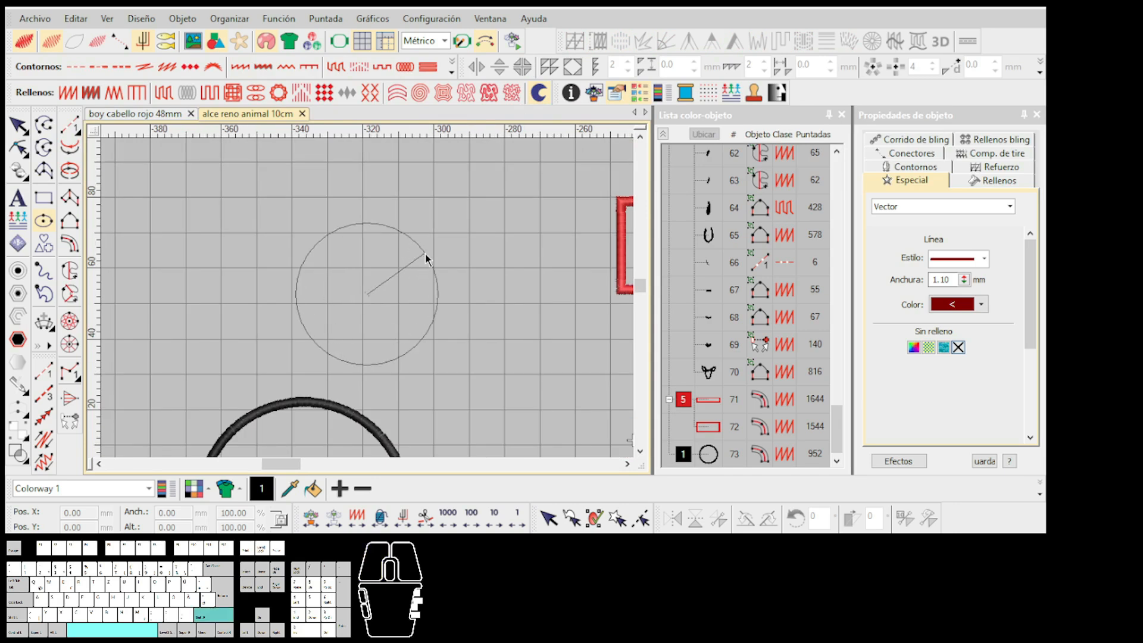
{"action": "left_click", "coordinate": [440, 240]}
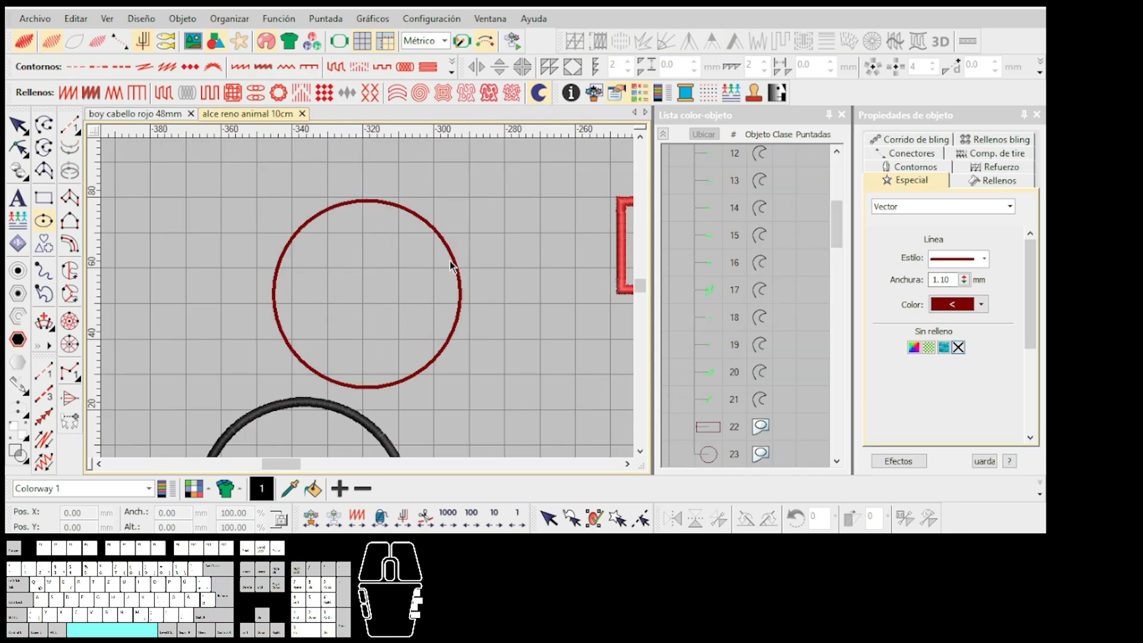
{"action": "scroll", "coordinate": [468, 276], "scroll_direction": "up", "scroll_amount": 1}
{"action": "left_click", "coordinate": [375, 315]}
{"action": "left_click", "coordinate": [453, 271]}
{"action": "key", "text": "Return"}
{"action": "scroll", "coordinate": [356, 306], "scroll_direction": "down", "scroll_amount": 2}
{"action": "left_click", "coordinate": [252, 311]}
{"action": "left_click", "coordinate": [181, 286]}
{"action": "key", "text": "Return"}
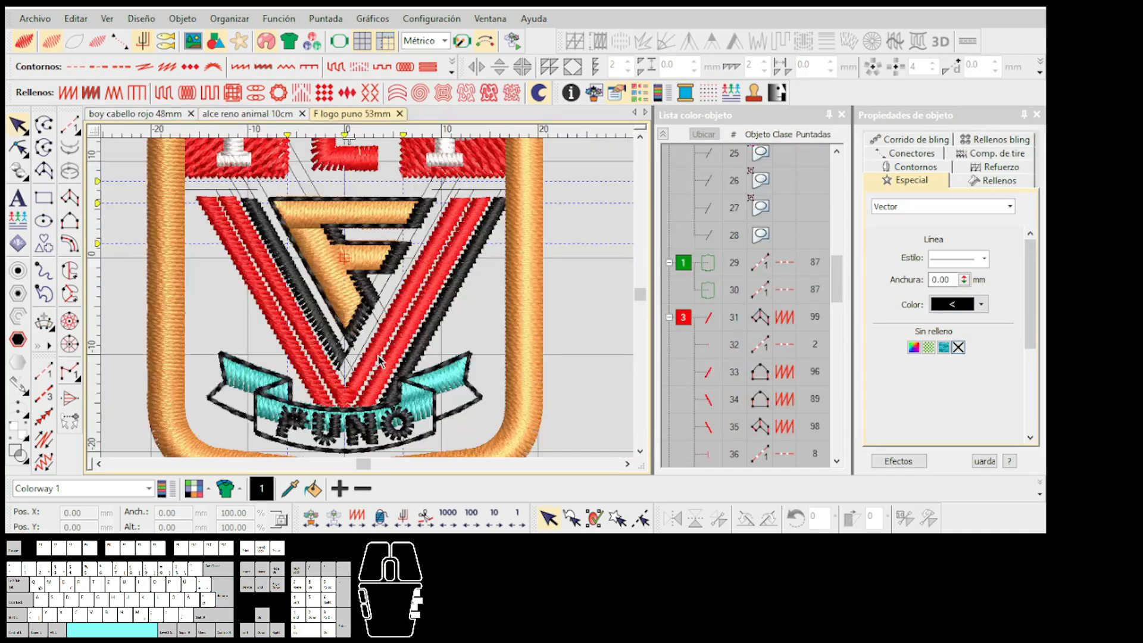
Compare the F logo puno 53mm stitches with its vector guide lines and the reference photo of the badge
{"action": "key", "text": "s"}
{"action": "scroll", "coordinate": [369, 304], "scroll_direction": "down", "scroll_amount": 1}
{"action": "scroll", "coordinate": [369, 303], "scroll_direction": "up", "scroll_amount": 1}
{"action": "key", "text": "s"}
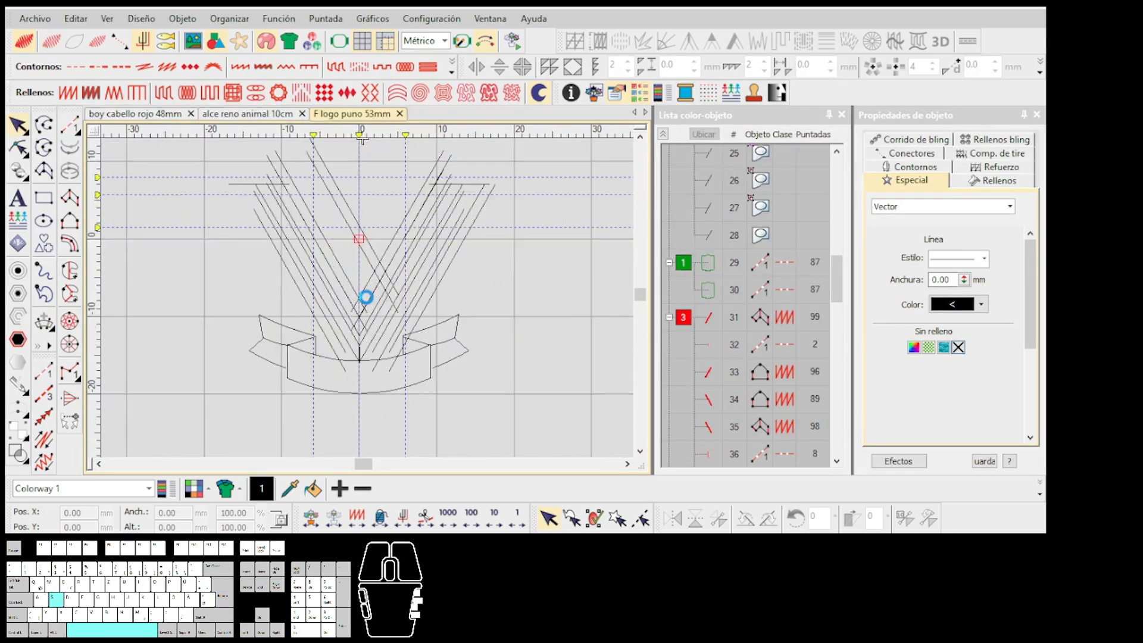
{"action": "key", "text": "s"}
{"action": "scroll", "coordinate": [368, 303], "scroll_direction": "down", "scroll_amount": 2}
{"action": "key", "text": "s"}
{"action": "scroll", "coordinate": [367, 298], "scroll_direction": "down", "scroll_amount": 1}
{"action": "key", "text": "d"}
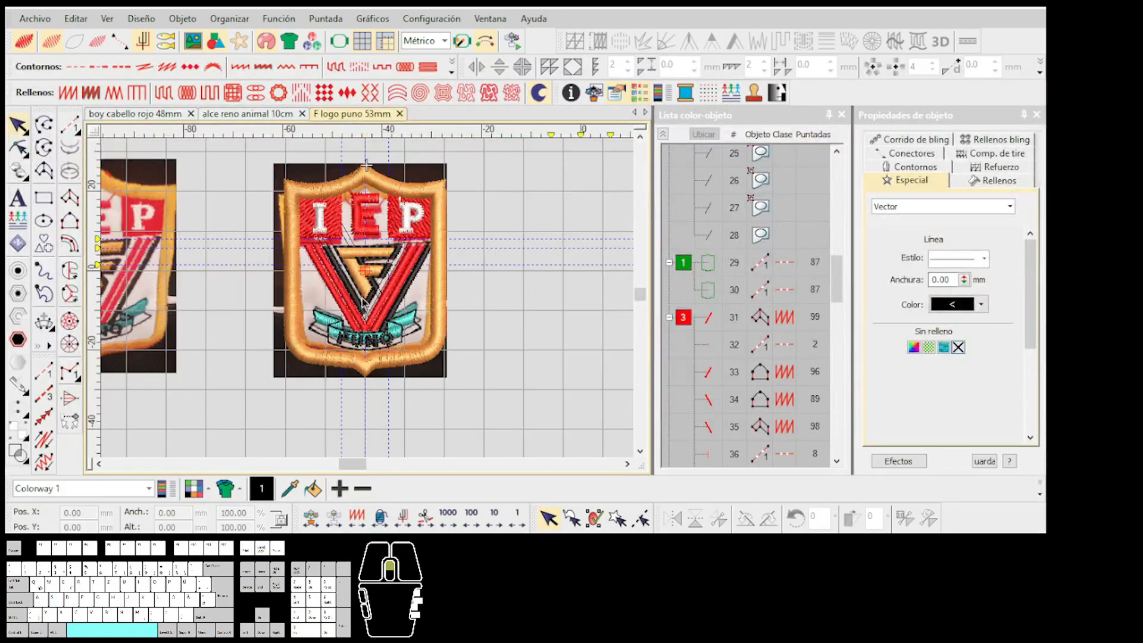
{"action": "scroll", "coordinate": [109, 229], "scroll_direction": "up", "scroll_amount": 3}
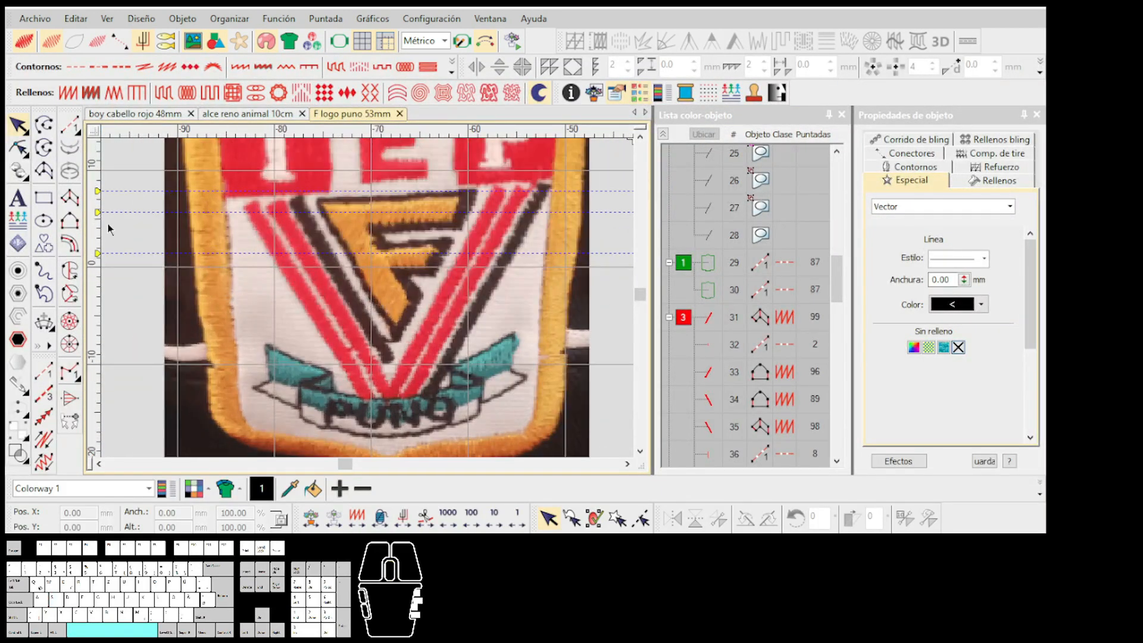
Try to digitize the outer red stripe on the V's left arm in the reference photo as an orange satin column
{"action": "left_click", "coordinate": [70, 220]}
{"action": "scroll", "coordinate": [348, 271], "scroll_direction": "up", "scroll_amount": 1}
{"action": "left_click", "coordinate": [290, 225]}
{"action": "scroll", "coordinate": [295, 224], "scroll_direction": "down", "scroll_amount": 1}
{"action": "scroll", "coordinate": [381, 319], "scroll_direction": "up", "scroll_amount": 1}
{"action": "left_click", "coordinate": [387, 343]}
{"action": "scroll", "coordinate": [340, 266], "scroll_direction": "down", "scroll_amount": 1}
{"action": "scroll", "coordinate": [326, 247], "scroll_direction": "up", "scroll_amount": 1}
{"action": "key", "text": "Return"}
{"action": "left_click", "coordinate": [305, 213]}
{"action": "scroll", "coordinate": [351, 238], "scroll_direction": "down", "scroll_amount": 1}
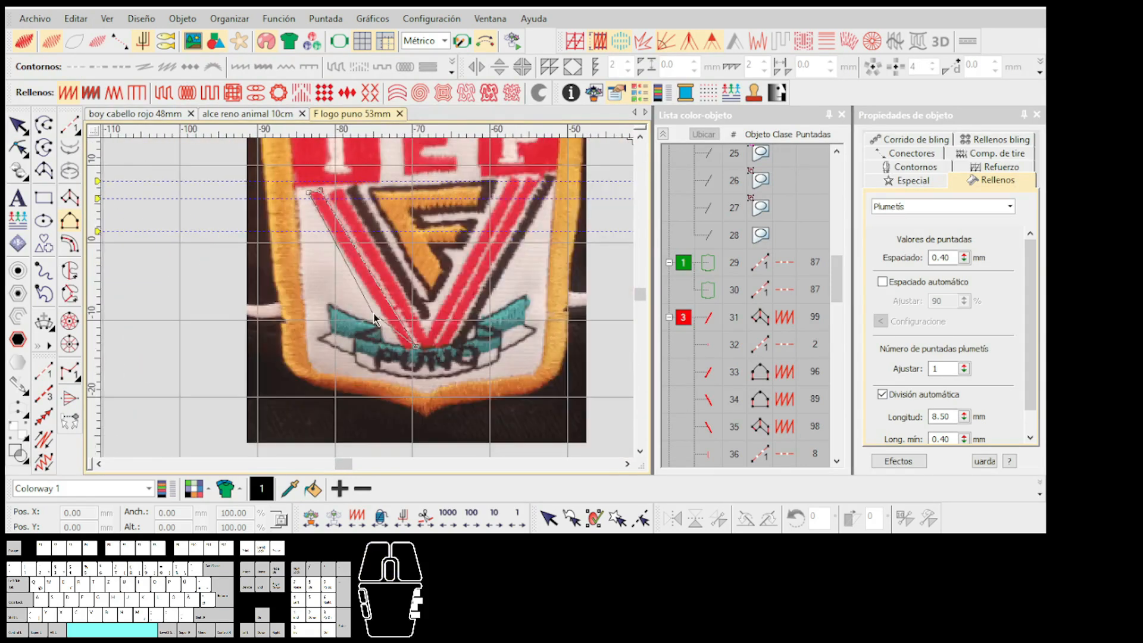
{"action": "scroll", "coordinate": [388, 335], "scroll_direction": "up", "scroll_amount": 1}
{"action": "left_click", "coordinate": [413, 345]}
{"action": "key", "text": "Return"}
{"action": "scroll", "coordinate": [413, 345], "scroll_direction": "down", "scroll_amount": 4}
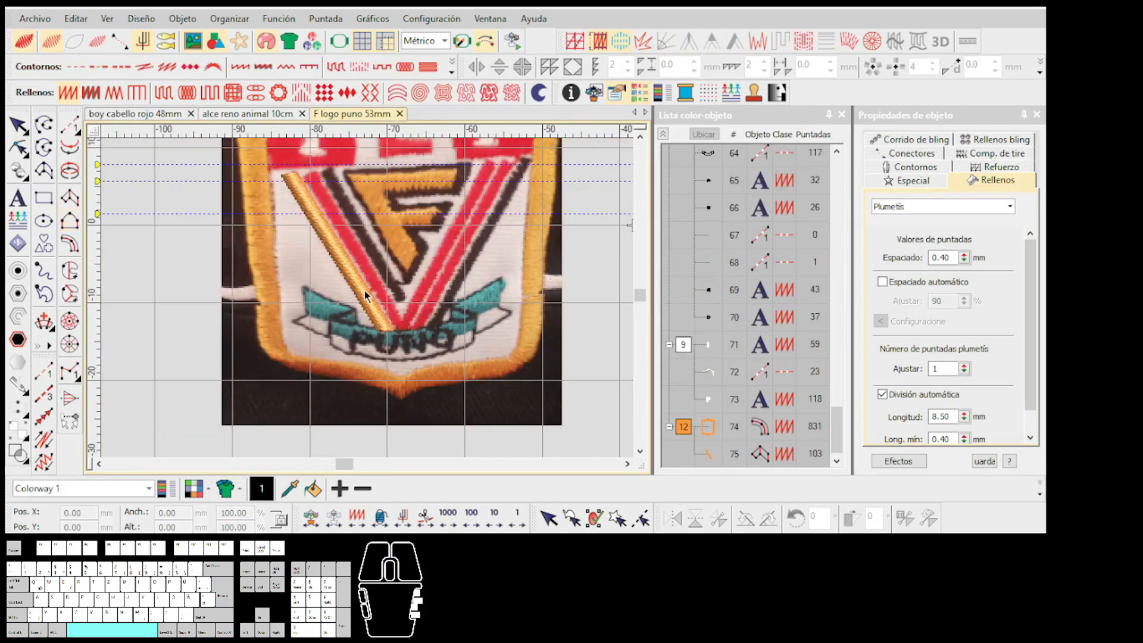
Remove the sample satin stripe and hide the background pictures around the stitched logo
{"action": "scroll", "coordinate": [369, 304], "scroll_direction": "up", "scroll_amount": 1}
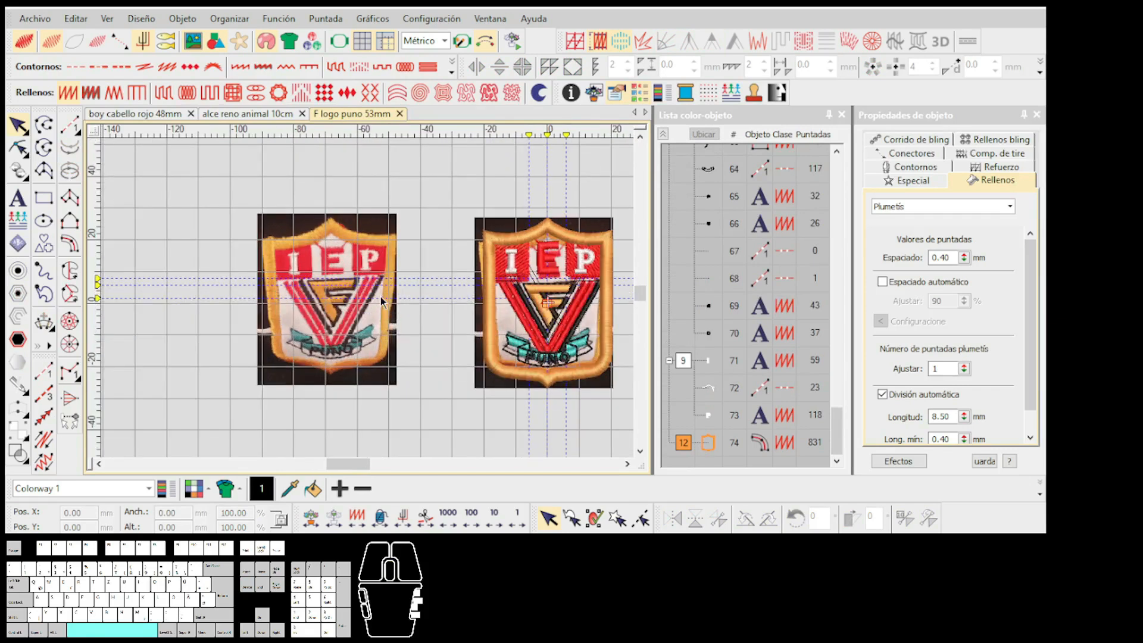
{"action": "scroll", "coordinate": [502, 300], "scroll_direction": "up", "scroll_amount": 2}
{"action": "scroll", "coordinate": [417, 298], "scroll_direction": "up", "scroll_amount": 2}
{"action": "key", "text": "d"}
{"action": "scroll", "coordinate": [401, 315], "scroll_direction": "down", "scroll_amount": 3}
{"action": "scroll", "coordinate": [366, 301], "scroll_direction": "up", "scroll_amount": 1}
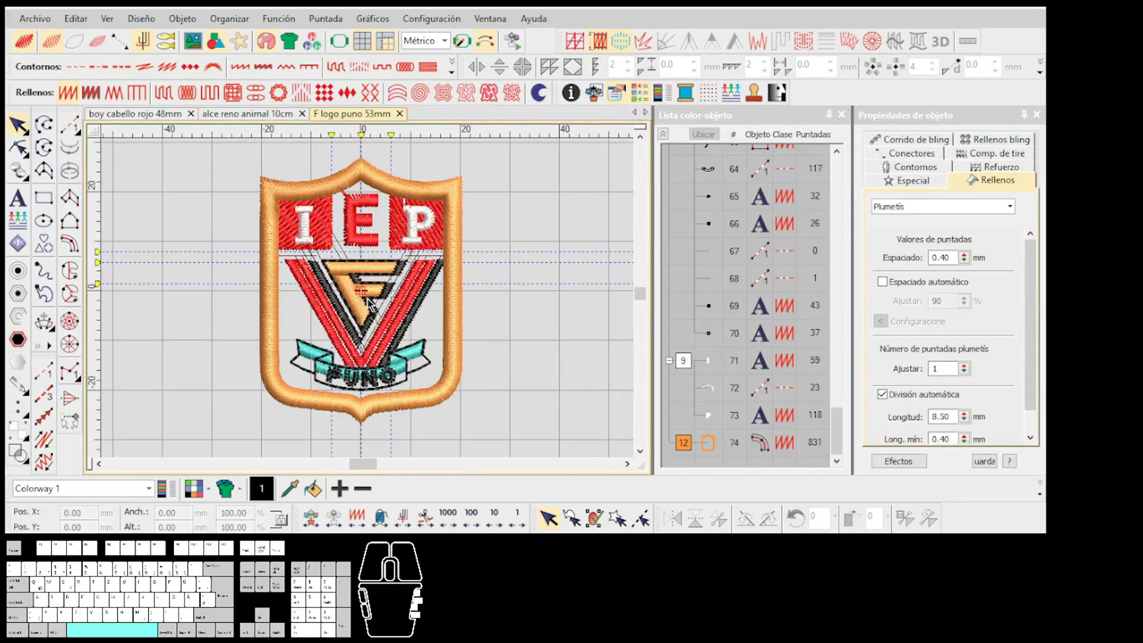
Open the design NF Pio pata huancayo el tambo.EMB from the INSIGNIAS todo folder
{"action": "left_click", "coordinate": [37, 19]}
{"action": "left_click", "coordinate": [66, 62]}
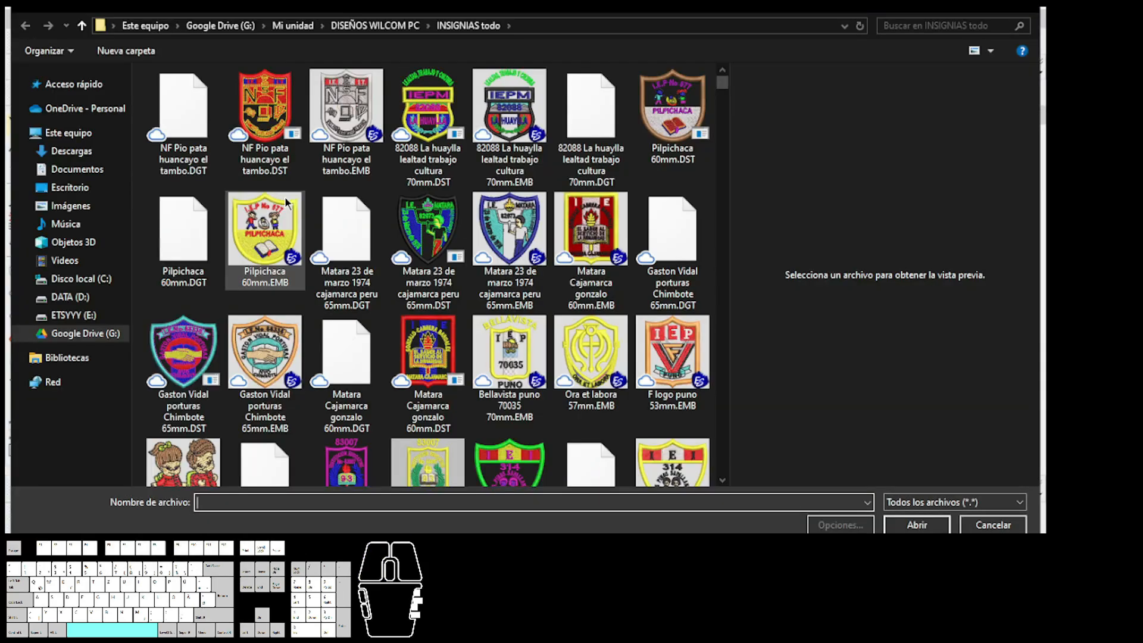
{"action": "double_click", "coordinate": [340, 138]}
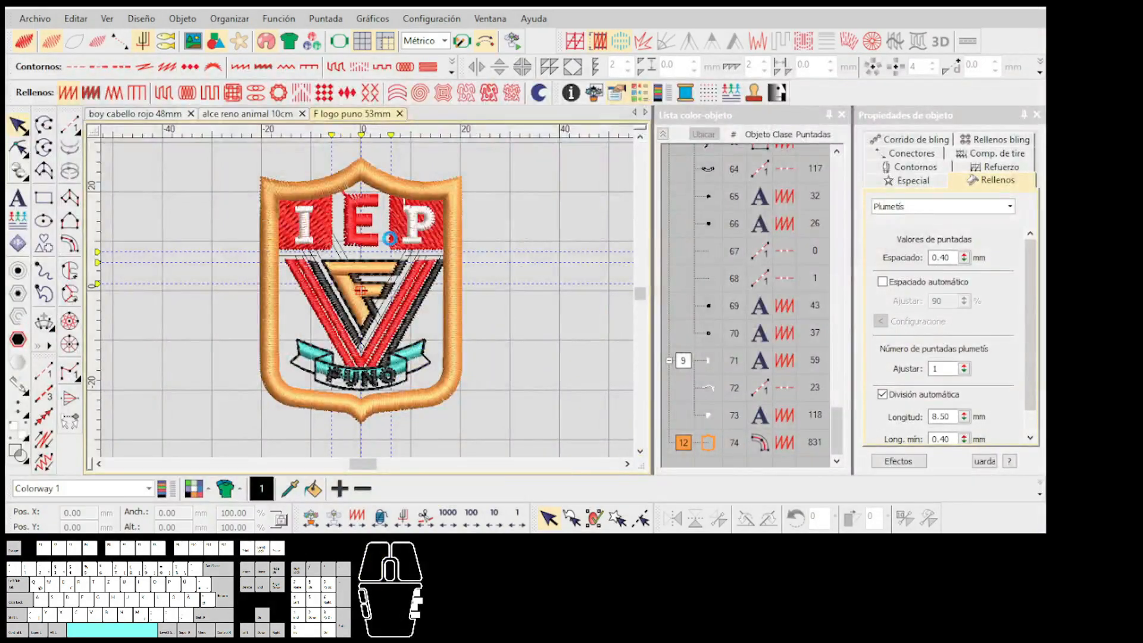
{"action": "scroll", "coordinate": [369, 323], "scroll_direction": "up", "scroll_amount": 5}
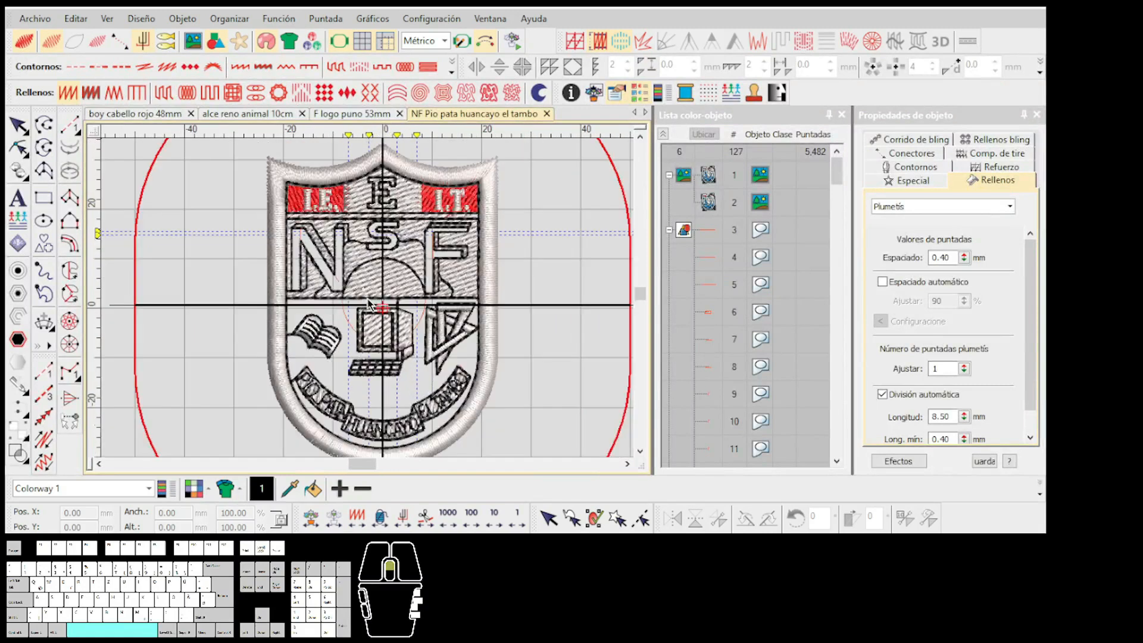
{"action": "scroll", "coordinate": [368, 299], "scroll_direction": "up", "scroll_amount": 1}
Hide the grid, rulers and hoop, and show the reference photos behind the badge
{"action": "left_click", "coordinate": [362, 42]}
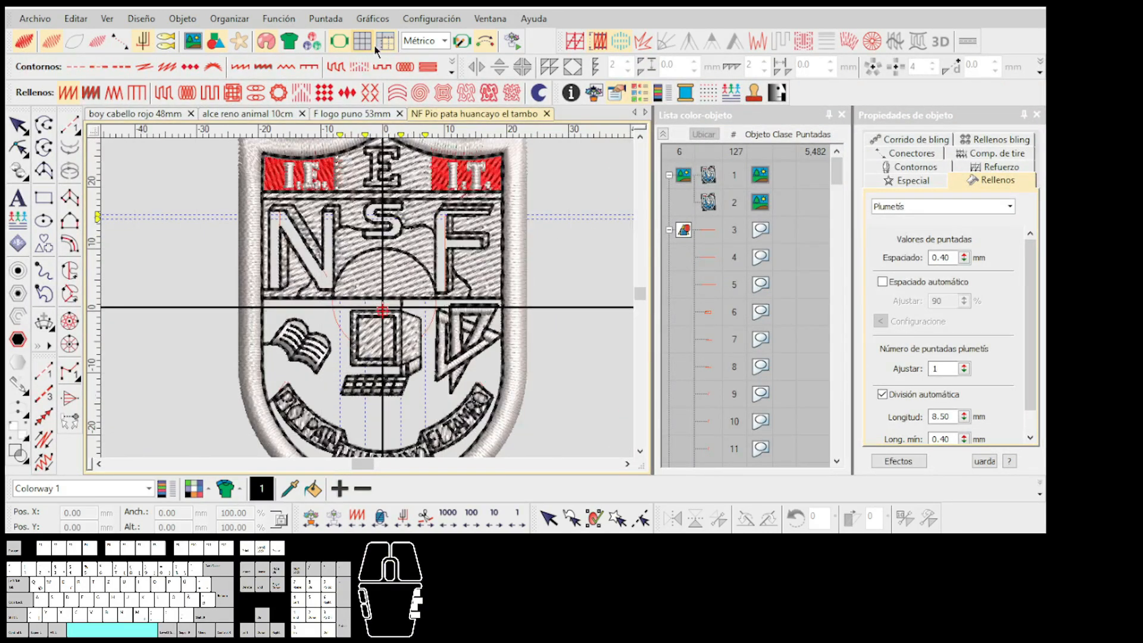
{"action": "left_click", "coordinate": [384, 41]}
{"action": "left_click", "coordinate": [338, 43]}
{"action": "scroll", "coordinate": [347, 357], "scroll_direction": "down", "scroll_amount": 2}
{"action": "left_click_drag", "start_coordinate": [327, 338], "coordinate": [352, 310]}
{"action": "key", "text": "d"}
{"action": "scroll", "coordinate": [352, 309], "scroll_direction": "up", "scroll_amount": 3}
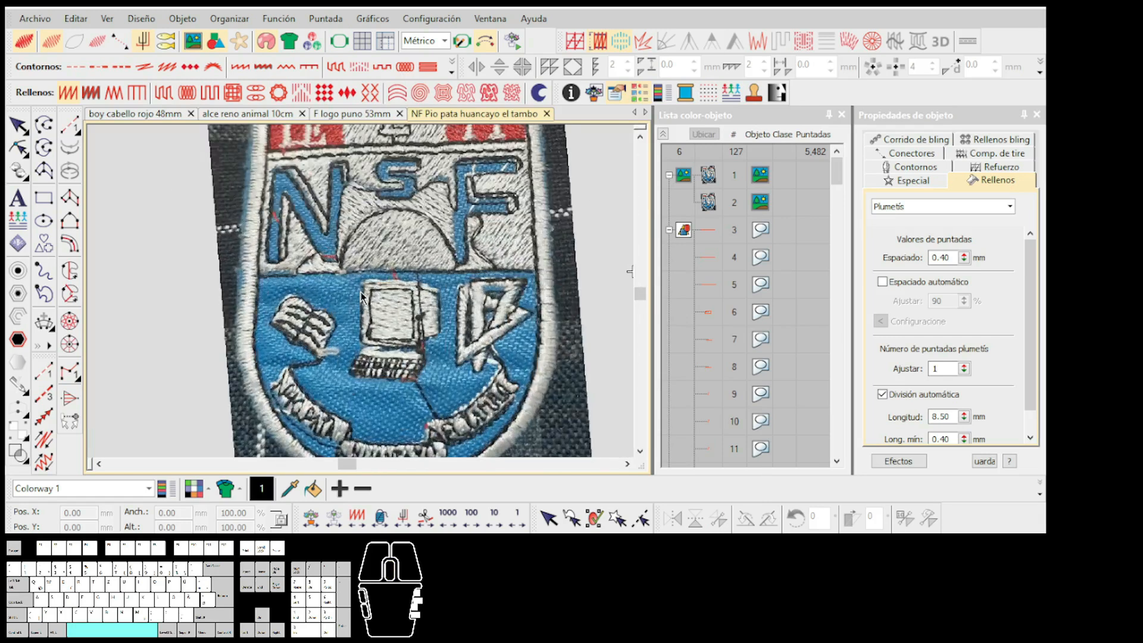
Compare the stitched NSF badge with its reference photo by switching the stitches off and on
{"action": "scroll", "coordinate": [362, 296], "scroll_direction": "down", "scroll_amount": 1}
{"action": "scroll", "coordinate": [364, 296], "scroll_direction": "up", "scroll_amount": 1}
{"action": "scroll", "coordinate": [375, 294], "scroll_direction": "down", "scroll_amount": 2}
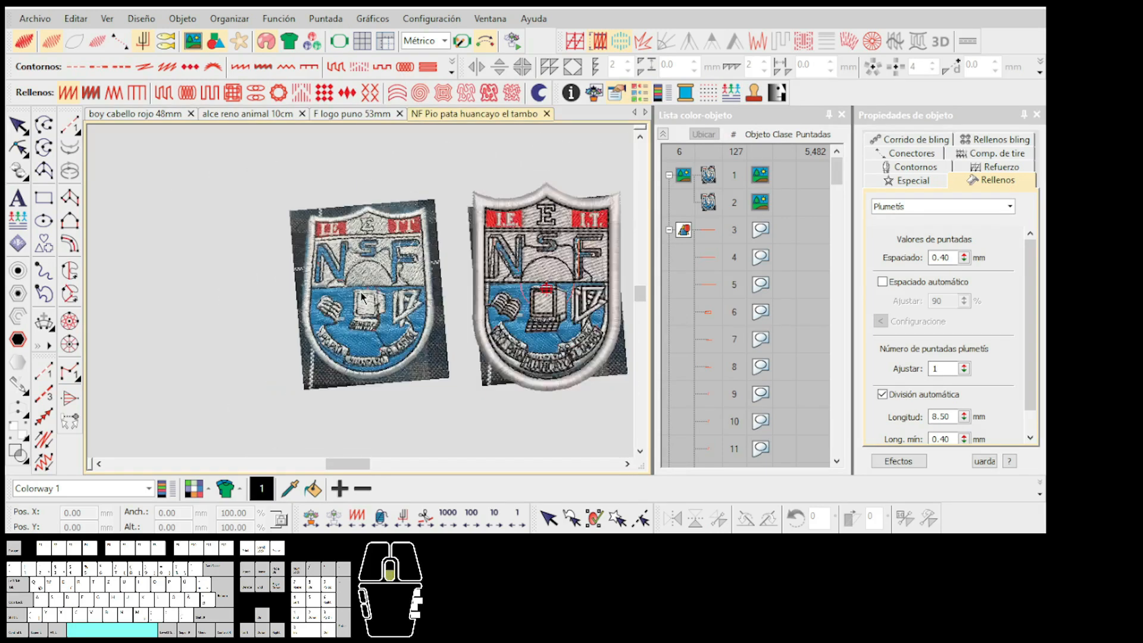
{"action": "scroll", "coordinate": [476, 290], "scroll_direction": "up", "scroll_amount": 1}
{"action": "key", "text": "s"}
{"action": "key", "text": "s"}
{"action": "key", "text": "s"}
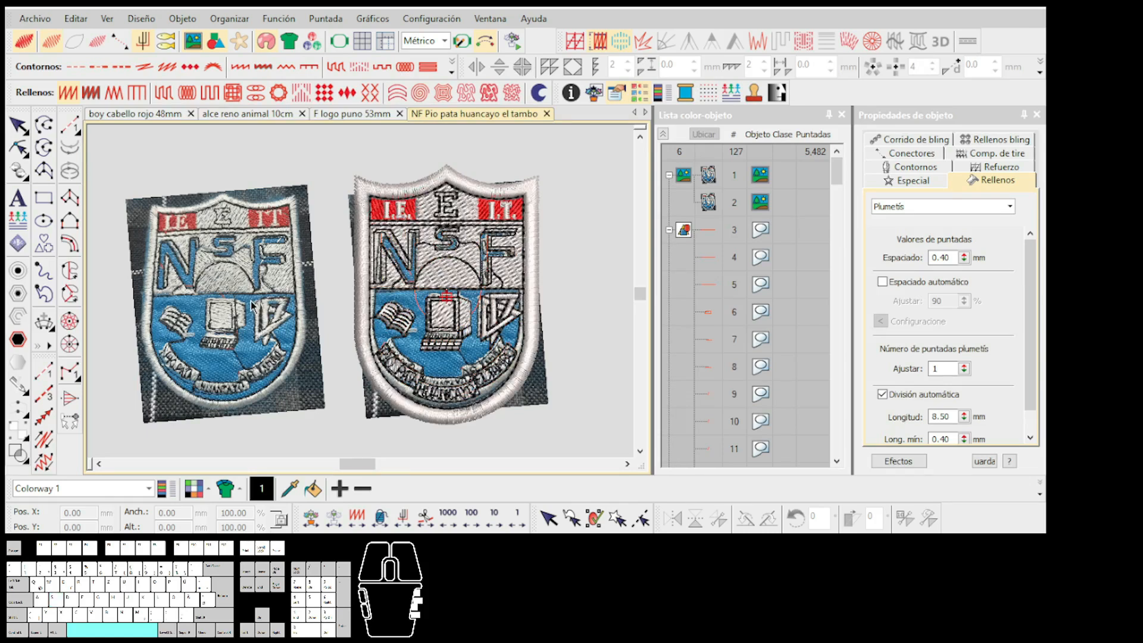
{"action": "scroll", "coordinate": [362, 296], "scroll_direction": "up", "scroll_amount": 1}
{"action": "scroll", "coordinate": [361, 296], "scroll_direction": "down", "scroll_amount": 1}
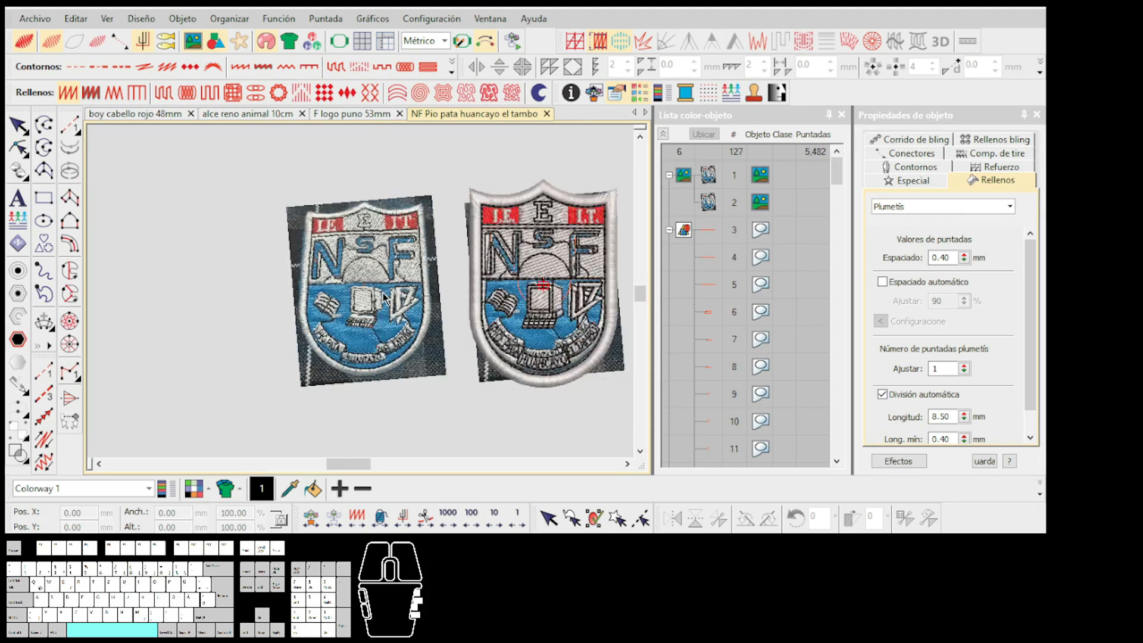
{"action": "key", "text": "s"}
{"action": "scroll", "coordinate": [508, 266], "scroll_direction": "up", "scroll_amount": 1}
{"action": "key", "text": "s"}
{"action": "scroll", "coordinate": [404, 271], "scroll_direction": "up", "scroll_amount": 1}
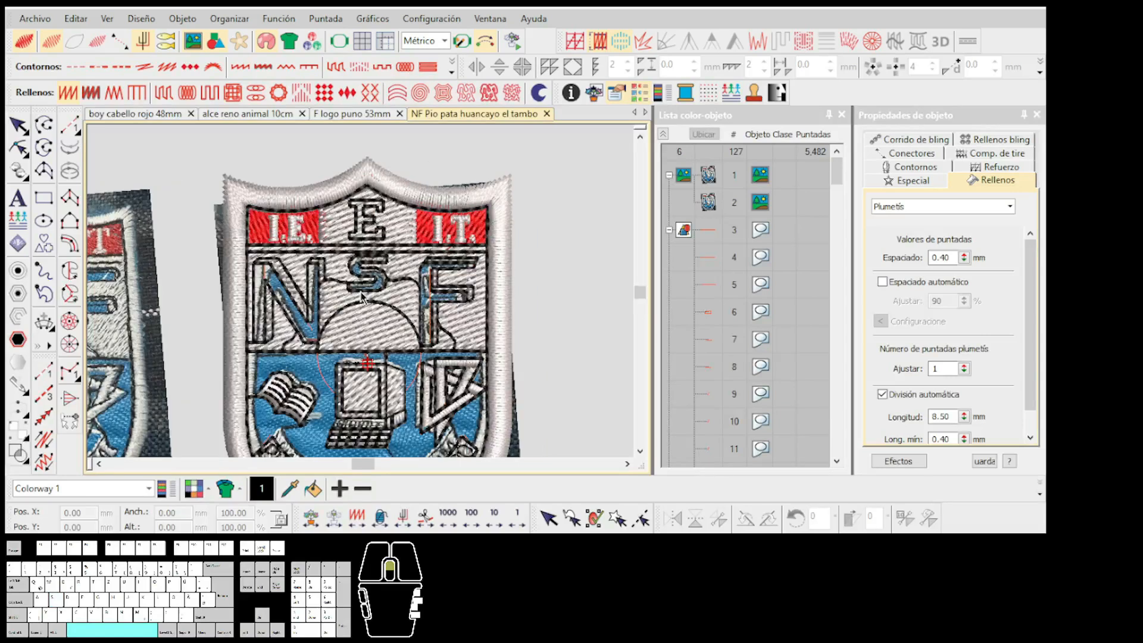
Show the grid and rulers again and add a vertical guide line on the badge's centre axis at about 0
{"action": "left_click", "coordinate": [385, 42]}
{"action": "scroll", "coordinate": [379, 119], "scroll_direction": "up", "scroll_amount": 1}
{"action": "key", "text": "s"}
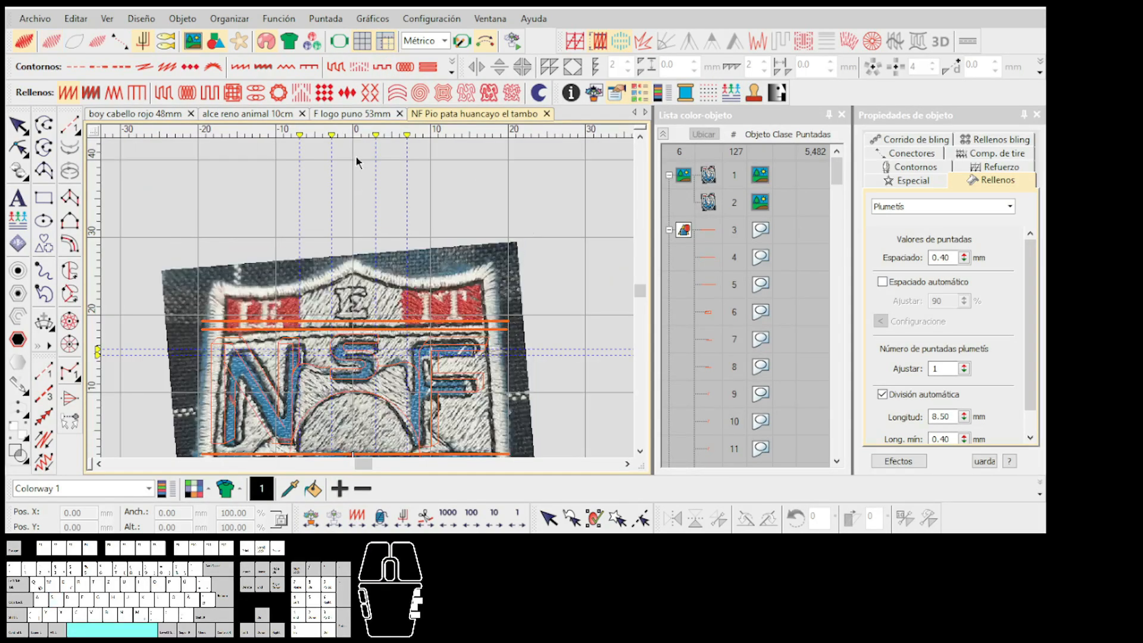
{"action": "left_click", "coordinate": [362, 135]}
{"action": "left_click_drag", "start_coordinate": [363, 136], "coordinate": [353, 136]}
{"action": "key", "text": "s"}
Examine how the vector outlines and guide lines fit the reference photo, with the stitches switched off and on
{"action": "scroll", "coordinate": [381, 278], "scroll_direction": "down", "scroll_amount": 4}
{"action": "key", "text": "s"}
{"action": "scroll", "coordinate": [369, 308], "scroll_direction": "up", "scroll_amount": 1}
{"action": "scroll", "coordinate": [370, 305], "scroll_direction": "down", "scroll_amount": 1}
{"action": "key", "text": "s"}
{"action": "scroll", "coordinate": [370, 306], "scroll_direction": "down", "scroll_amount": 2}
{"action": "scroll", "coordinate": [379, 324], "scroll_direction": "up", "scroll_amount": 2}
{"action": "scroll", "coordinate": [377, 322], "scroll_direction": "up", "scroll_amount": 2}
{"action": "scroll", "coordinate": [374, 311], "scroll_direction": "down", "scroll_amount": 2}
{"action": "scroll", "coordinate": [372, 303], "scroll_direction": "down", "scroll_amount": 1}
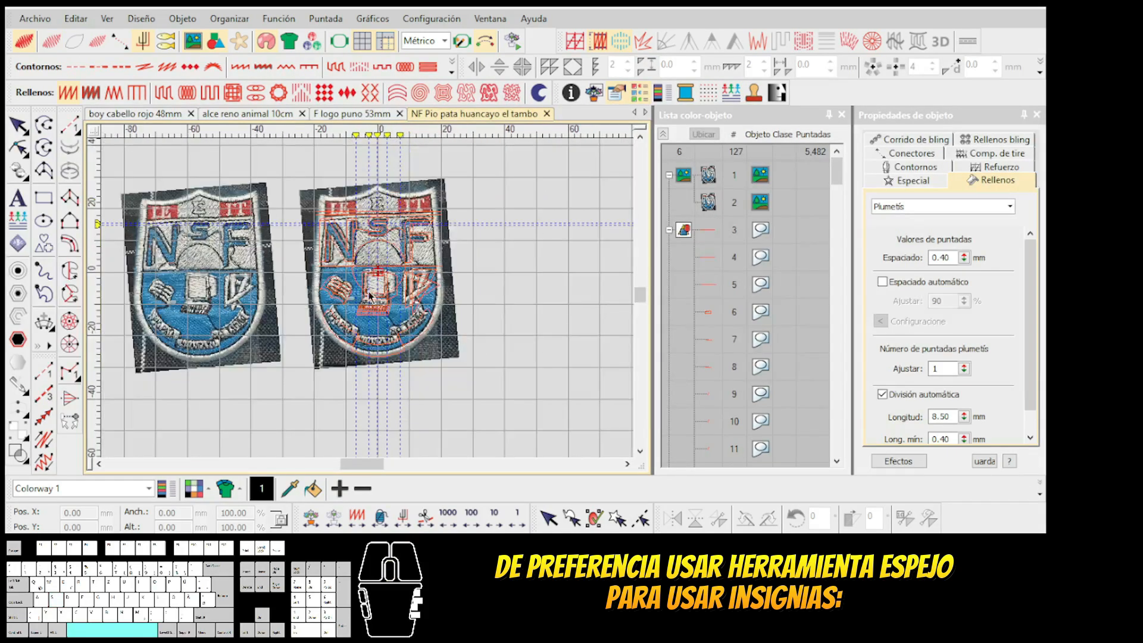
{"action": "scroll", "coordinate": [371, 299], "scroll_direction": "up", "scroll_amount": 1}
{"action": "key", "text": "s"}
Move the group of orange vector outlines out beside the stitched badge, then undo the move
{"action": "left_click", "coordinate": [683, 229]}
{"action": "left_click_drag", "start_coordinate": [446, 255], "coordinate": [508, 294]}
{"action": "scroll", "coordinate": [369, 303], "scroll_direction": "up", "scroll_amount": 2}
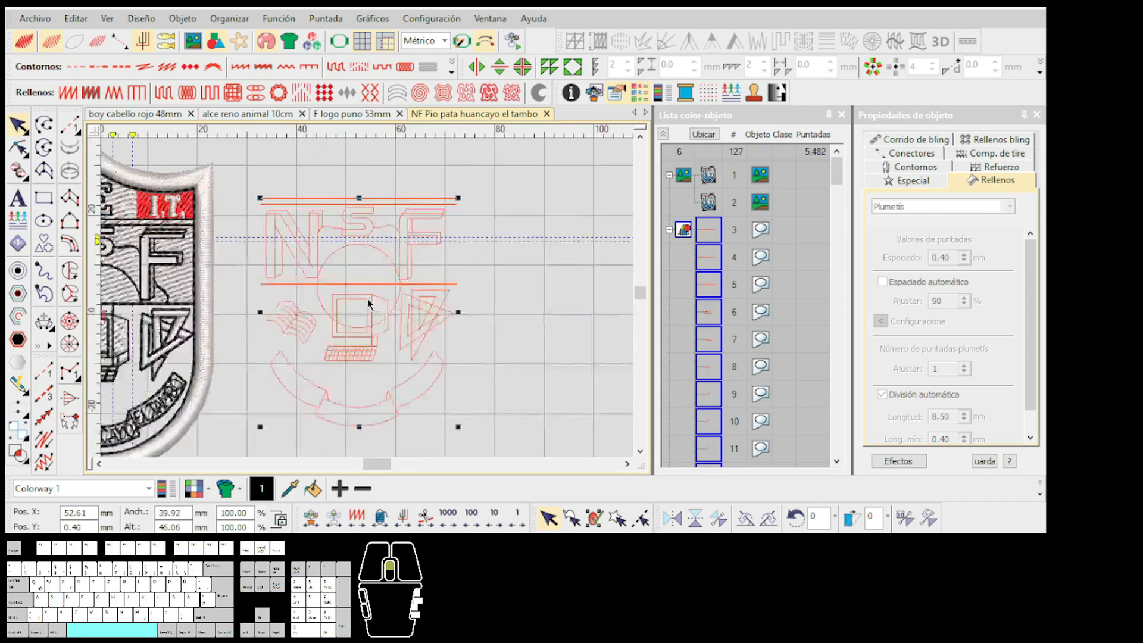
{"action": "scroll", "coordinate": [369, 303], "scroll_direction": "down", "scroll_amount": 3}
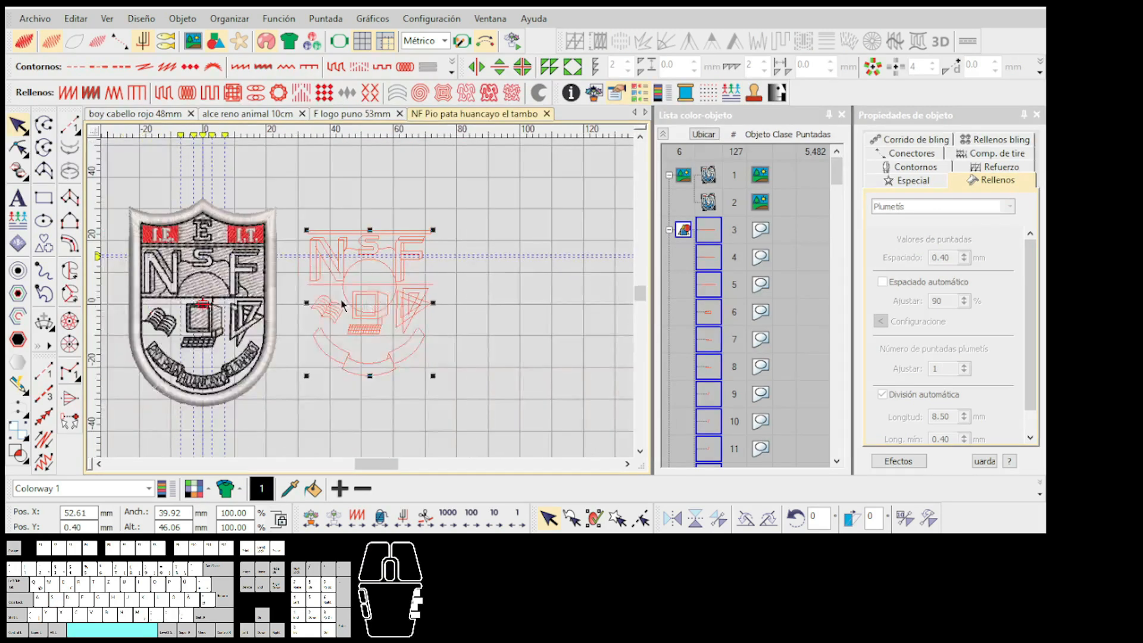
{"action": "scroll", "coordinate": [368, 304], "scroll_direction": "down", "scroll_amount": 1}
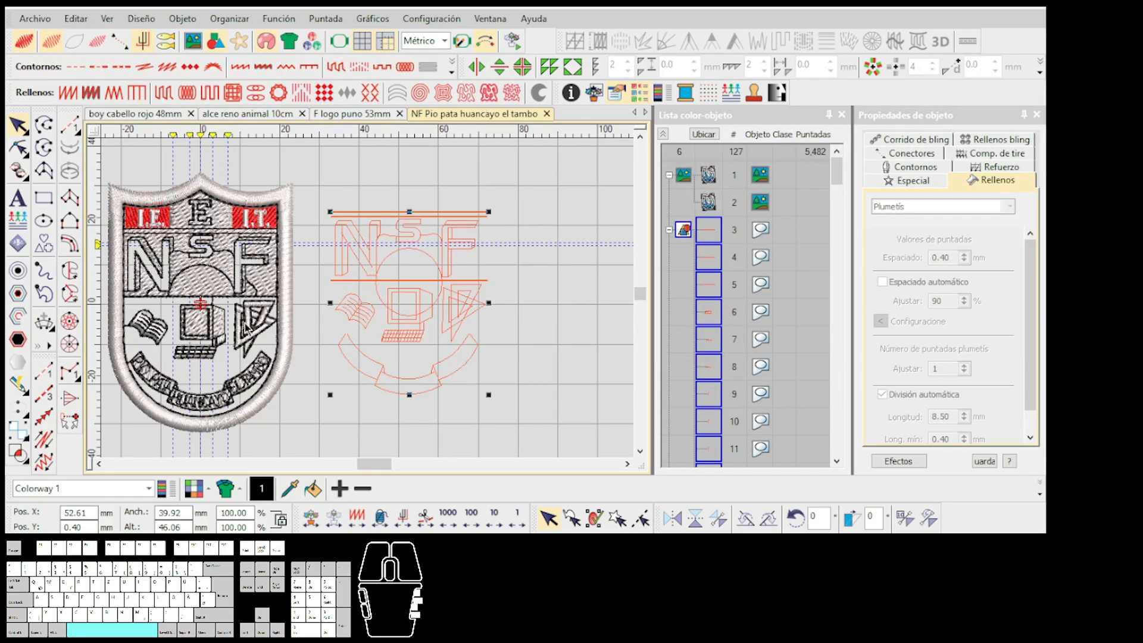
{"action": "key", "text": "ctrl+z"}
Compare the selected vector outlines with the letters, computer and ribbon in the reference photo
{"action": "scroll", "coordinate": [226, 319], "scroll_direction": "down", "scroll_amount": 1}
{"action": "key", "text": "d"}
{"action": "scroll", "coordinate": [352, 297], "scroll_direction": "up", "scroll_amount": 2}
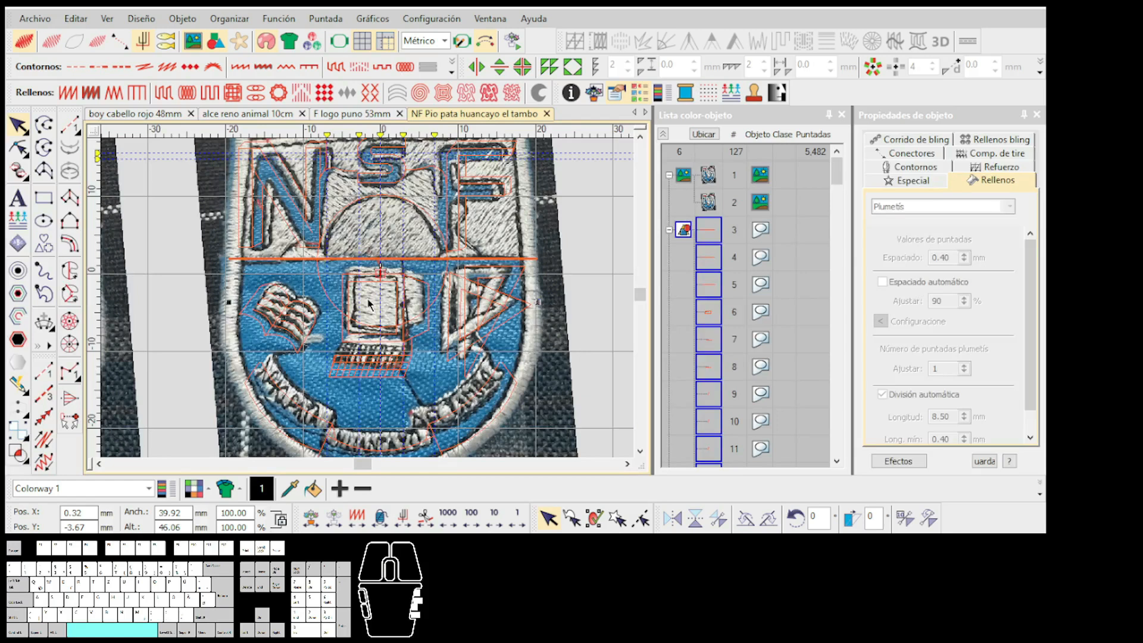
{"action": "scroll", "coordinate": [367, 305], "scroll_direction": "down", "scroll_amount": 1}
{"action": "scroll", "coordinate": [369, 303], "scroll_direction": "up", "scroll_amount": 1}
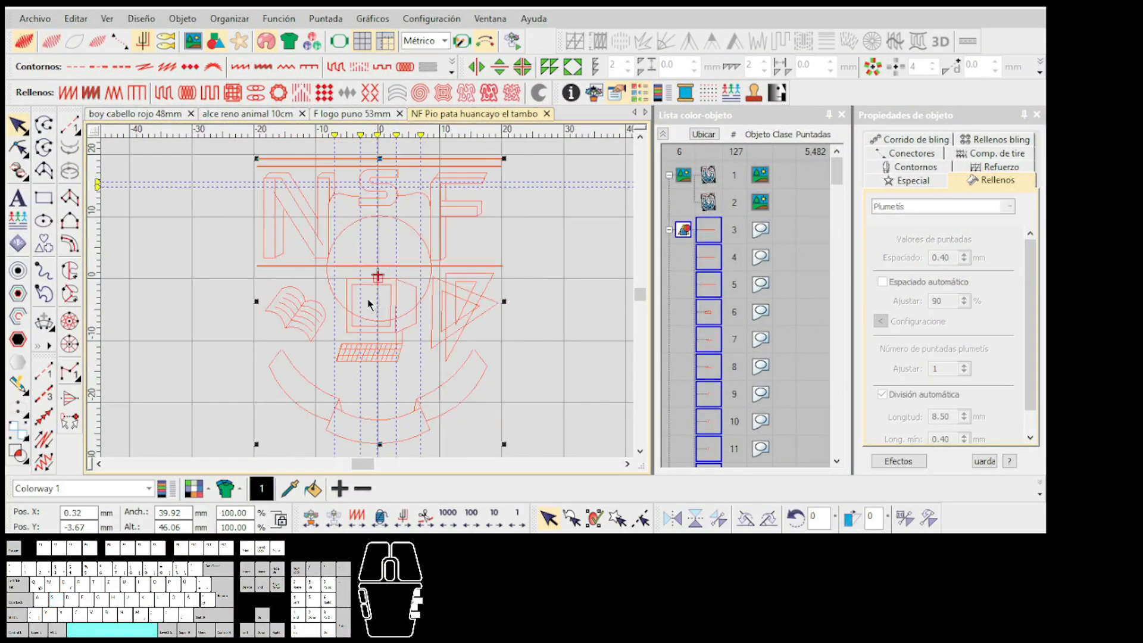
Separate the vector outlines from the stitched badge once more, undo the move and clear the selection
{"action": "scroll", "coordinate": [517, 236], "scroll_direction": "down", "scroll_amount": 2}
{"action": "left_click_drag", "start_coordinate": [456, 231], "coordinate": [498, 303]}
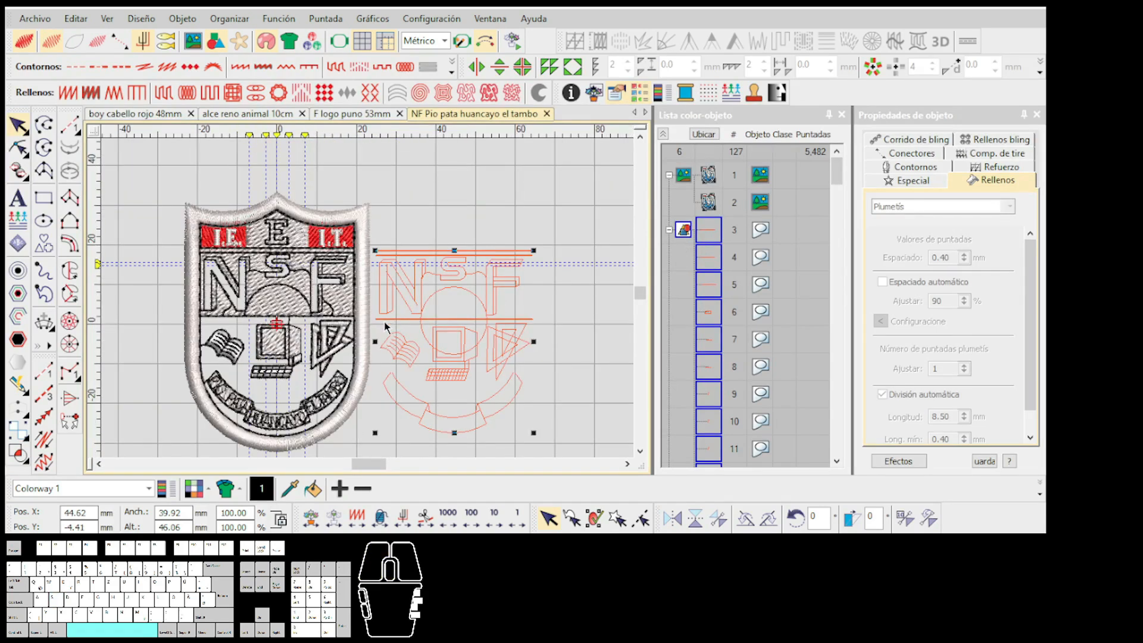
{"action": "key", "text": "ctrl+z"}
{"action": "left_click", "coordinate": [163, 319]}
Show the reference photos again behind and beside the stitched badge
{"action": "scroll", "coordinate": [367, 304], "scroll_direction": "down", "scroll_amount": 1}
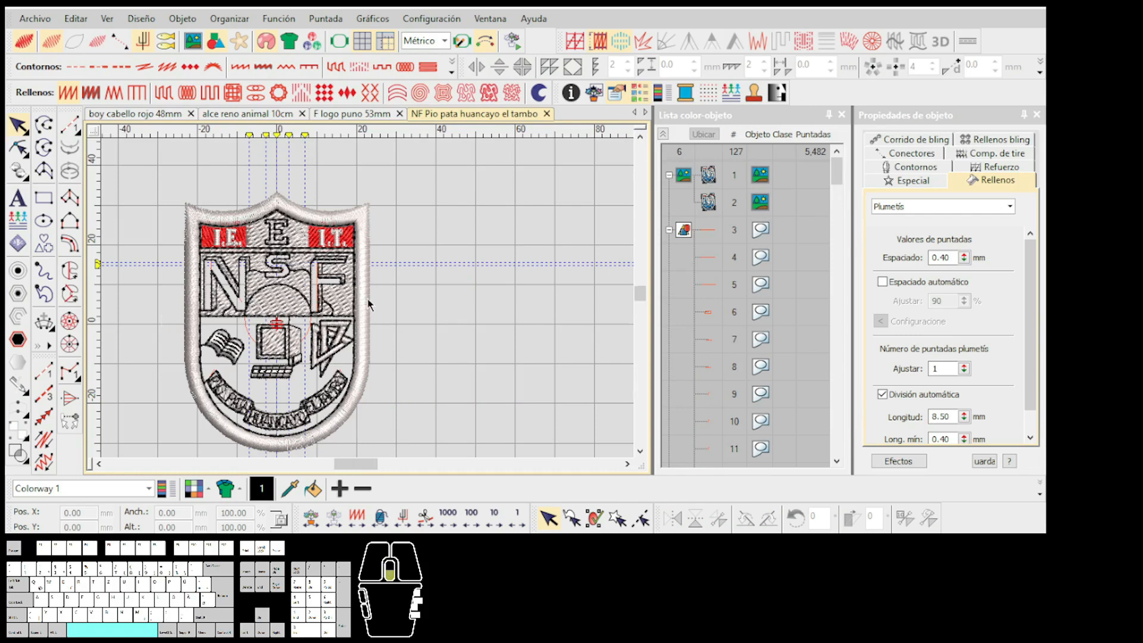
{"action": "scroll", "coordinate": [367, 305], "scroll_direction": "up", "scroll_amount": 1}
{"action": "key", "text": "d"}
{"action": "key", "text": "s"}
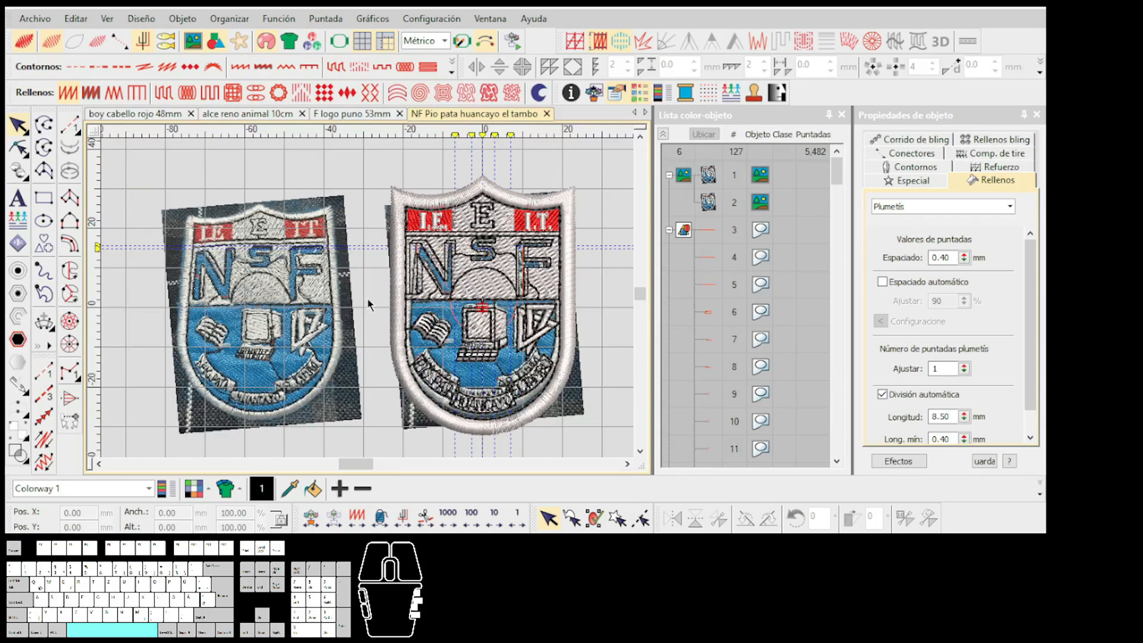
Switch to the alce reno animal 10cm design and view the sample circles and rectangles
{"action": "left_click", "coordinate": [247, 113]}
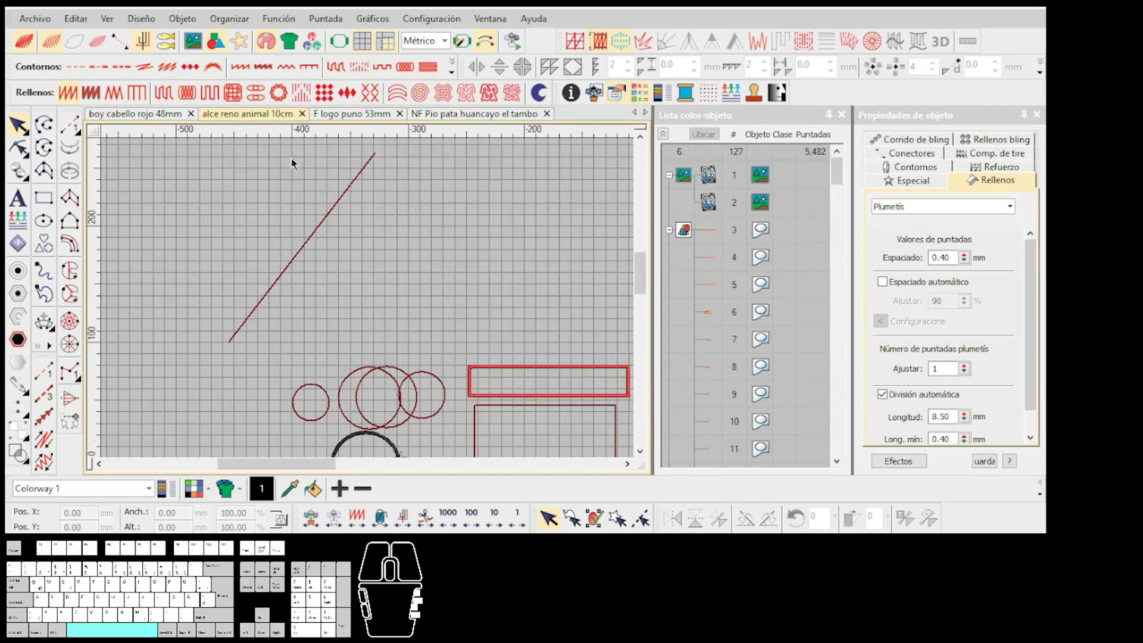
{"action": "scroll", "coordinate": [346, 271], "scroll_direction": "down", "scroll_amount": 1}
{"action": "scroll", "coordinate": [377, 339], "scroll_direction": "up", "scroll_amount": 2}
{"action": "scroll", "coordinate": [377, 302], "scroll_direction": "down", "scroll_amount": 1}
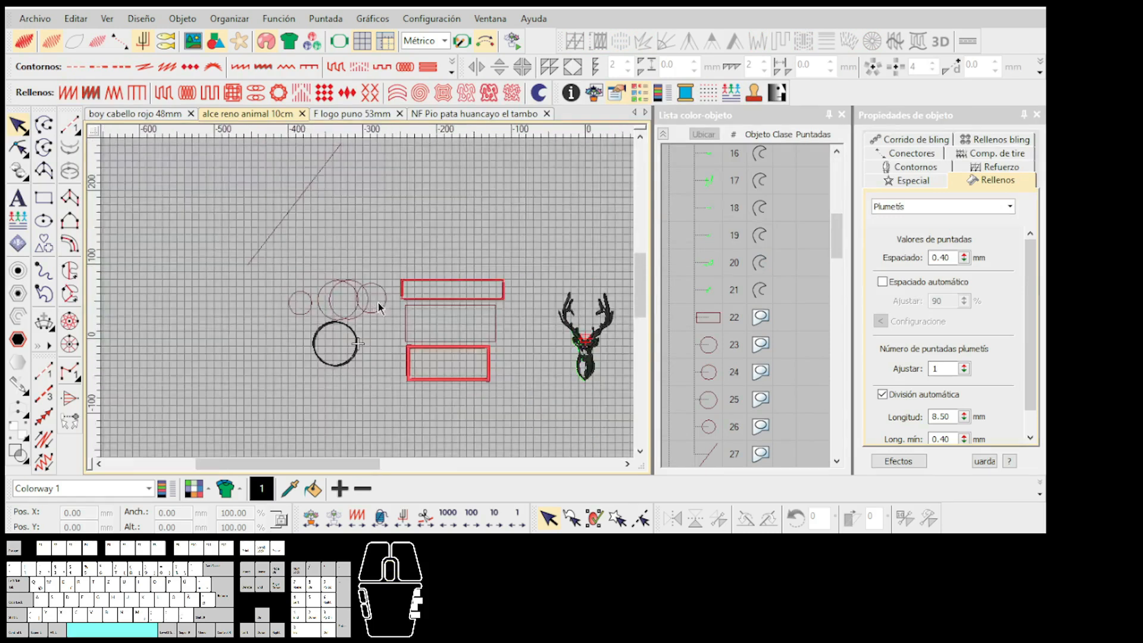
{"action": "scroll", "coordinate": [375, 304], "scroll_direction": "up", "scroll_amount": 3}
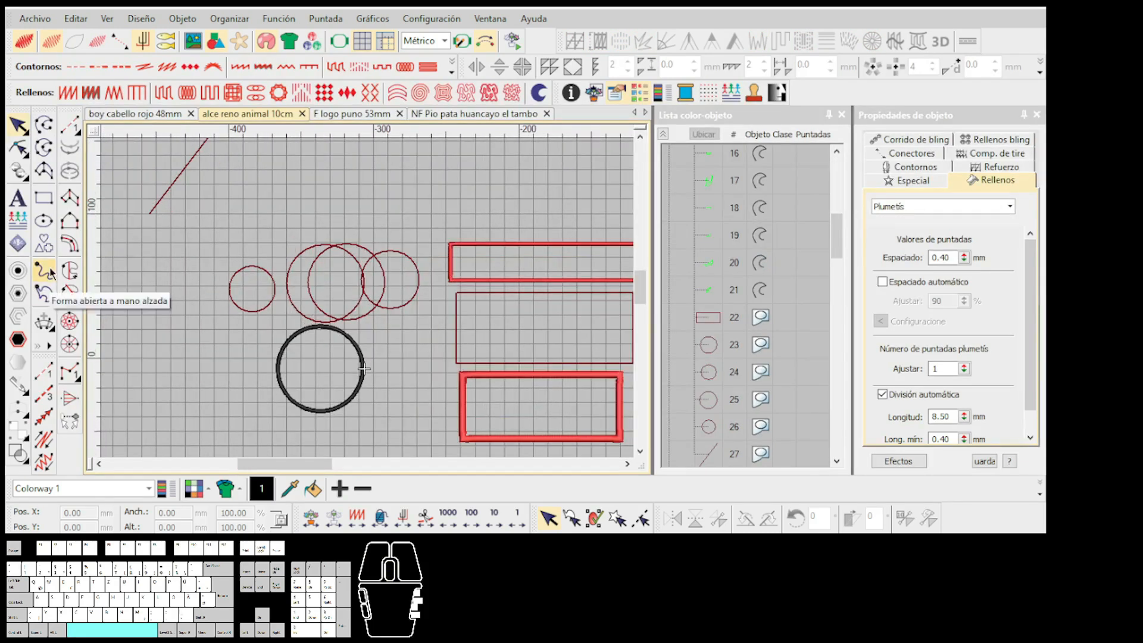
Look up the Digitalización tradicional entry in the list of available toolbars, then close the list
{"action": "right_click", "coordinate": [798, 100]}
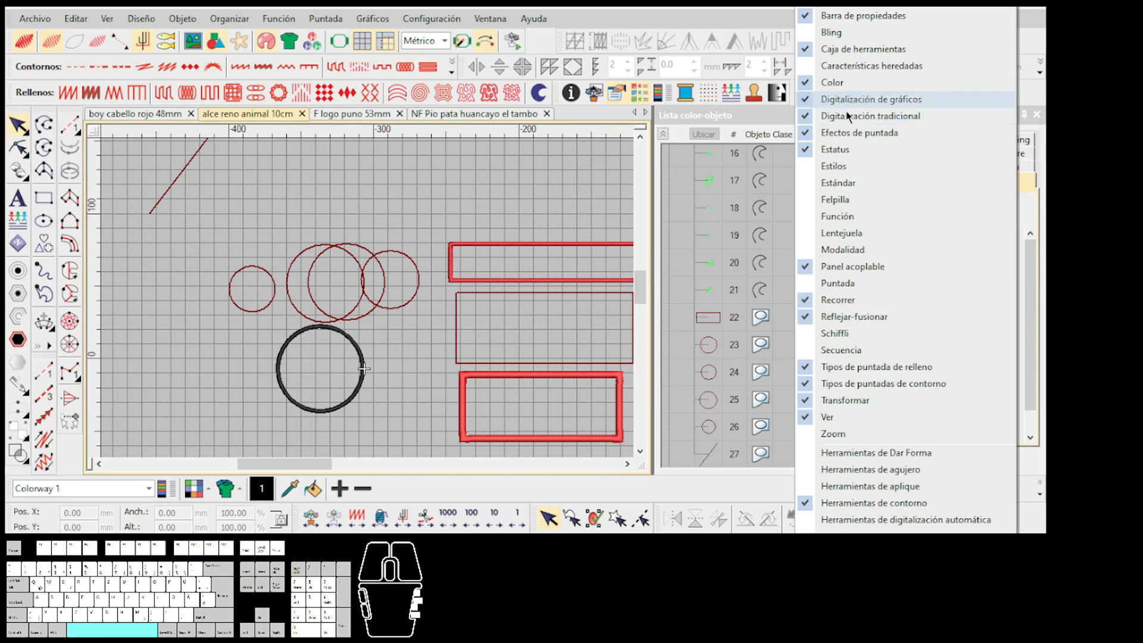
{"action": "left_click", "coordinate": [848, 116]}
{"action": "left_click", "coordinate": [848, 115]}
{"action": "left_click", "coordinate": [848, 115]}
{"action": "left_click", "coordinate": [848, 116]}
{"action": "left_click", "coordinate": [848, 115]}
{"action": "left_click", "coordinate": [848, 115]}
{"action": "left_click", "coordinate": [848, 115]}
{"action": "left_click", "coordinate": [848, 115]}
{"action": "left_click", "coordinate": [848, 115]}
{"action": "left_click", "coordinate": [848, 115]}
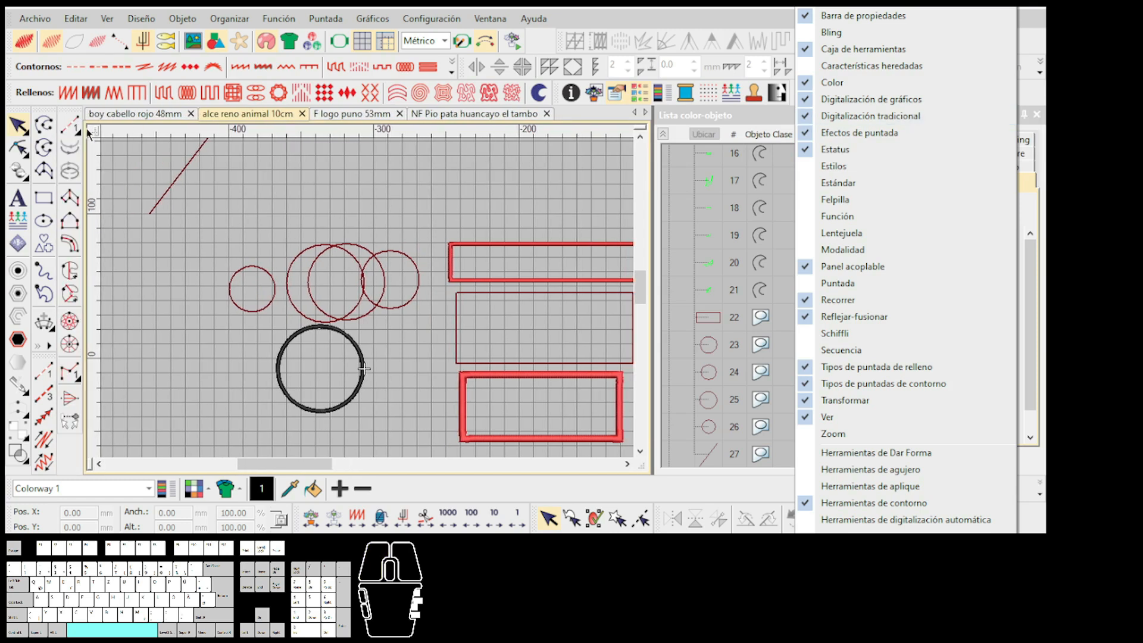
{"action": "left_click", "coordinate": [364, 368]}
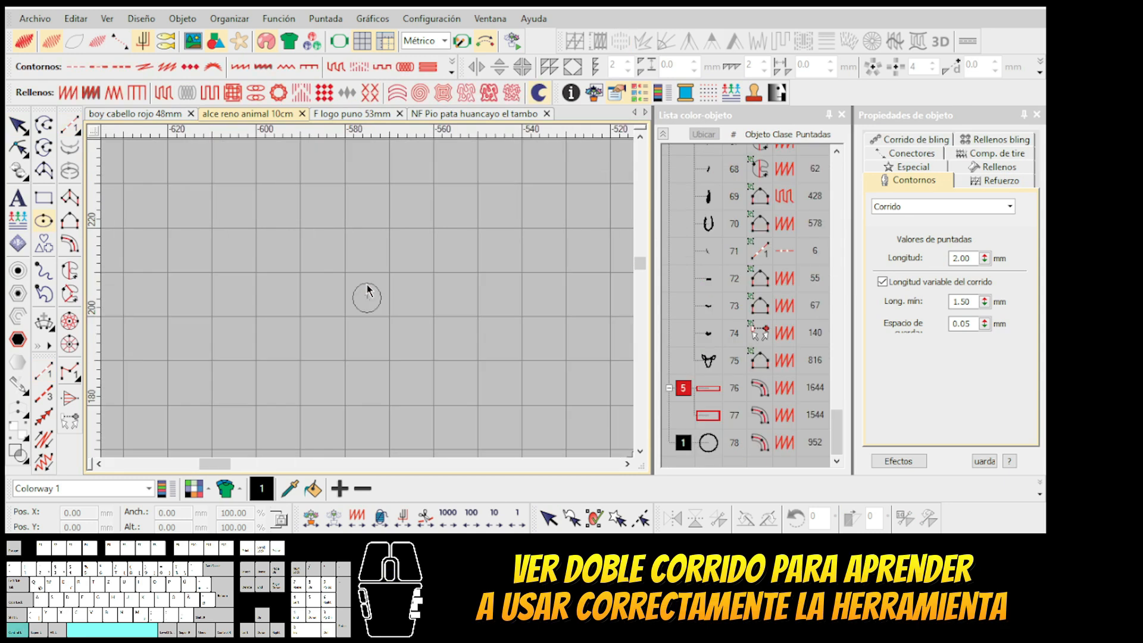
Draw a computer mouse outline with straight sides and a rounded top as a dark red 1.10 mm vector line
{"action": "left_click", "coordinate": [43, 124]}
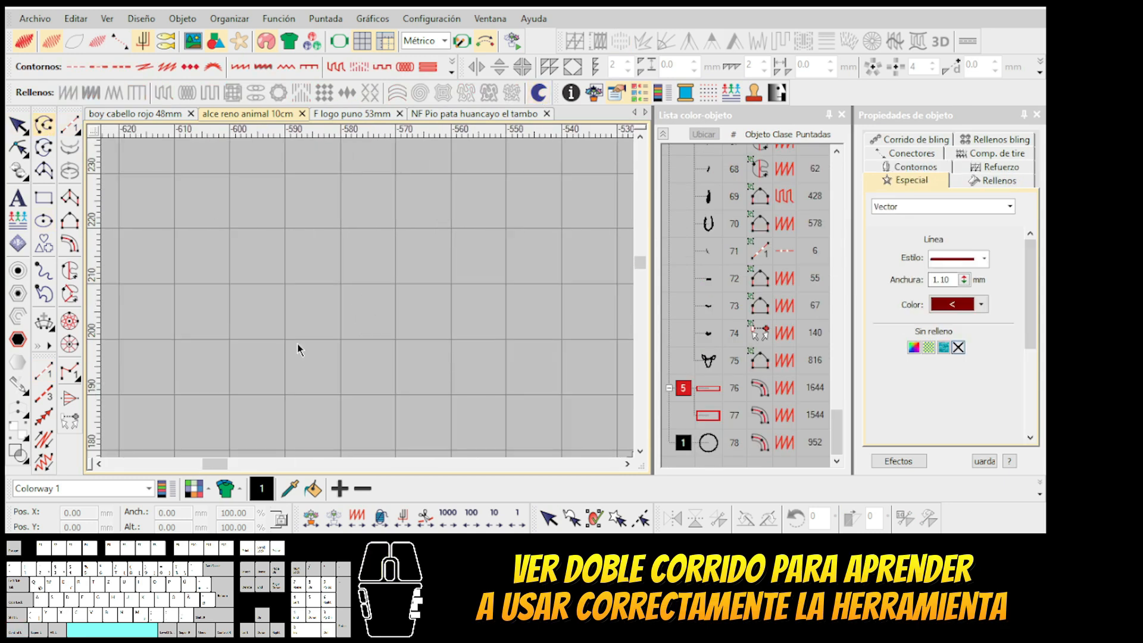
{"action": "left_click", "coordinate": [331, 378]}
{"action": "left_click", "coordinate": [331, 273], "text": "ctrl"}
{"action": "right_click", "coordinate": [369, 230]}
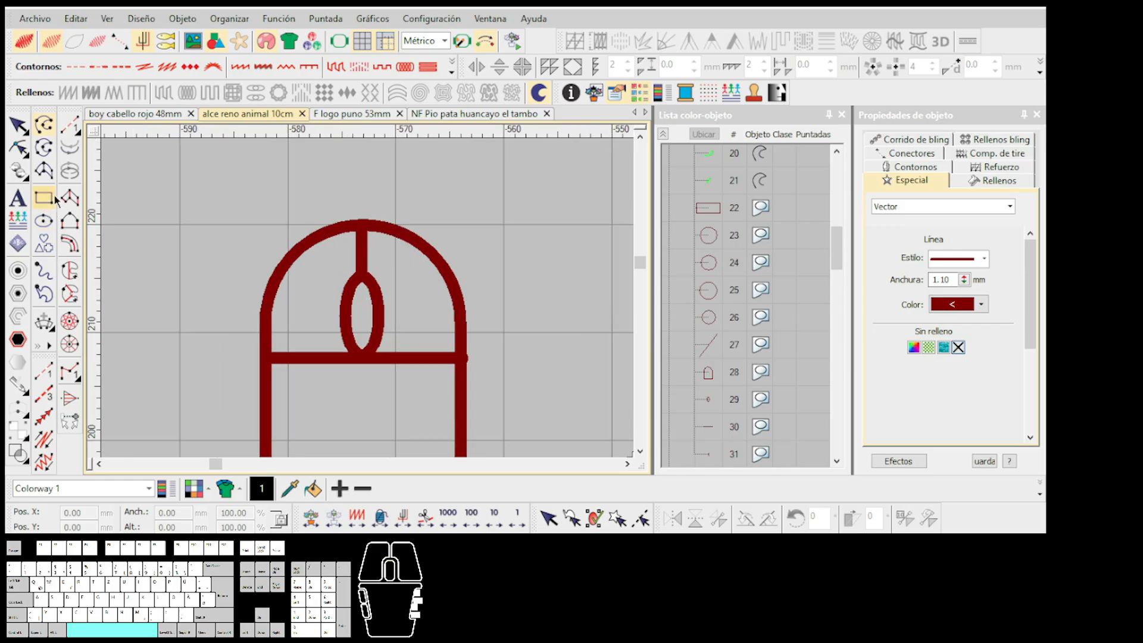
Set the vector line colour to lime green and draw a small square inside the mouse's left button
{"action": "left_click", "coordinate": [44, 124]}
{"action": "left_click", "coordinate": [952, 304]}
{"action": "left_click", "coordinate": [964, 353]}
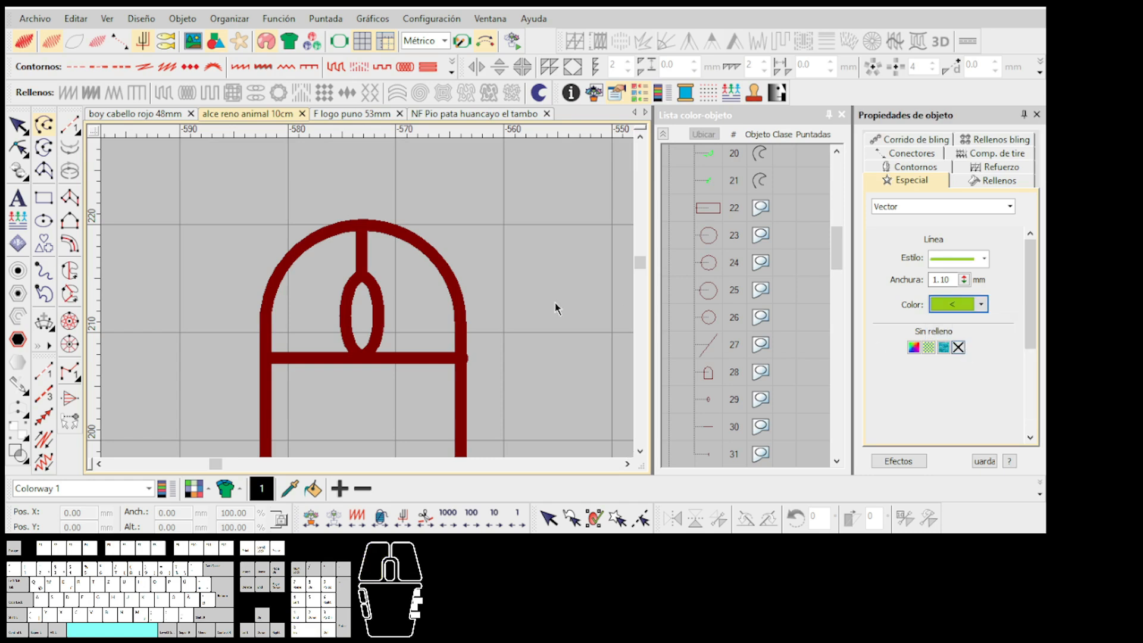
{"action": "scroll", "coordinate": [307, 305], "scroll_direction": "up", "scroll_amount": 2}
{"action": "left_click", "coordinate": [356, 273]}
{"action": "left_click", "coordinate": [356, 314]}
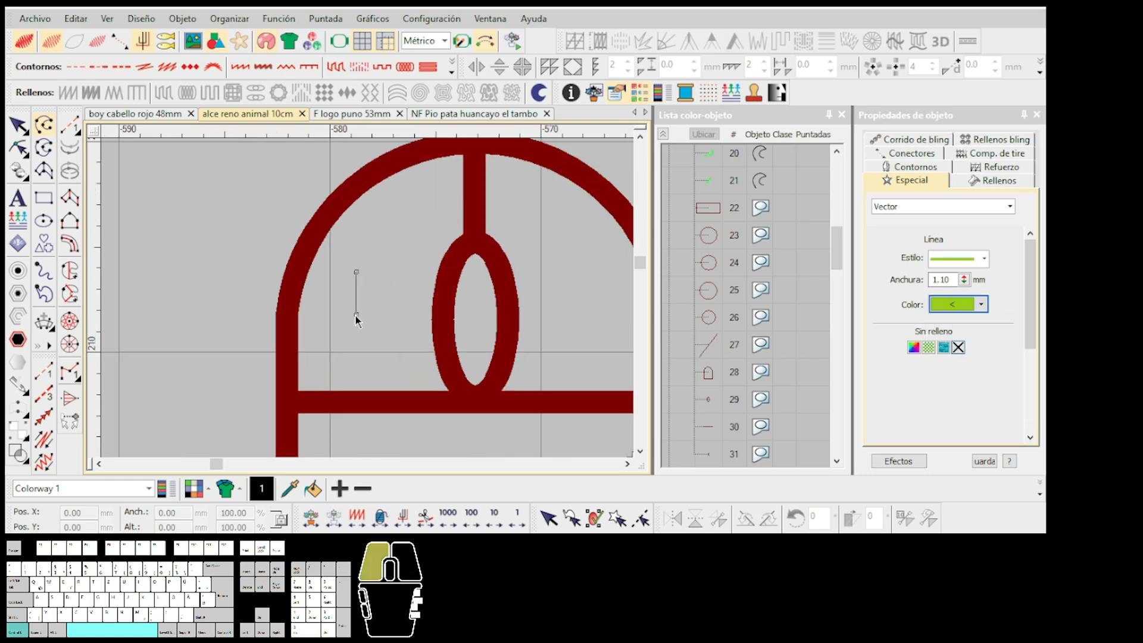
{"action": "left_click", "coordinate": [400, 314], "text": "ctrl"}
{"action": "left_click", "coordinate": [402, 271], "text": "ctrl"}
{"action": "key", "text": "Return"}
{"action": "scroll", "coordinate": [381, 300], "scroll_direction": "down", "scroll_amount": 1}
{"action": "scroll", "coordinate": [394, 288], "scroll_direction": "up", "scroll_amount": 1}
Draw a small lime green circle from curve points inside the mouse's right button
{"action": "right_click", "coordinate": [426, 305]}
{"action": "right_click", "coordinate": [363, 327]}
{"action": "right_click", "coordinate": [399, 271]}
{"action": "key", "text": "Return"}
{"action": "key", "text": "Escape"}
{"action": "scroll", "coordinate": [369, 301], "scroll_direction": "down", "scroll_amount": 5}
{"action": "key", "text": "s"}
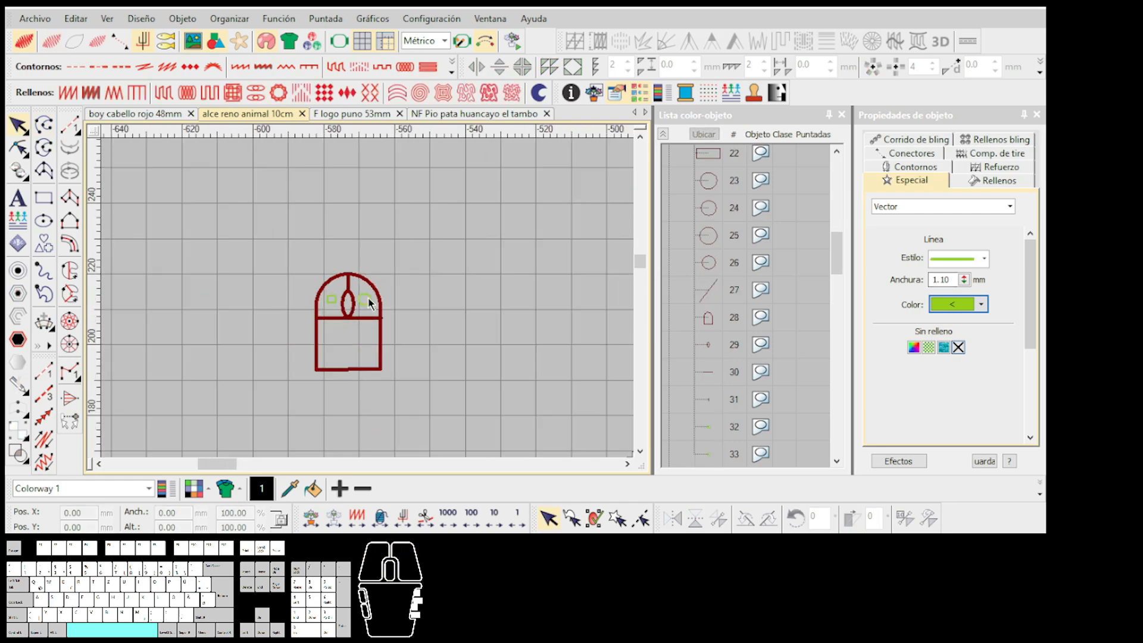
Digitize a running-stitch line above the mouse drawing, starting with straight zigzag corners and continuing with curved waves, at 2.00 mm stitch length
{"action": "scroll", "coordinate": [369, 303], "scroll_direction": "up", "scroll_amount": 1}
{"action": "left_click", "coordinate": [70, 126]}
{"action": "scroll", "coordinate": [366, 300], "scroll_direction": "up", "scroll_amount": 3}
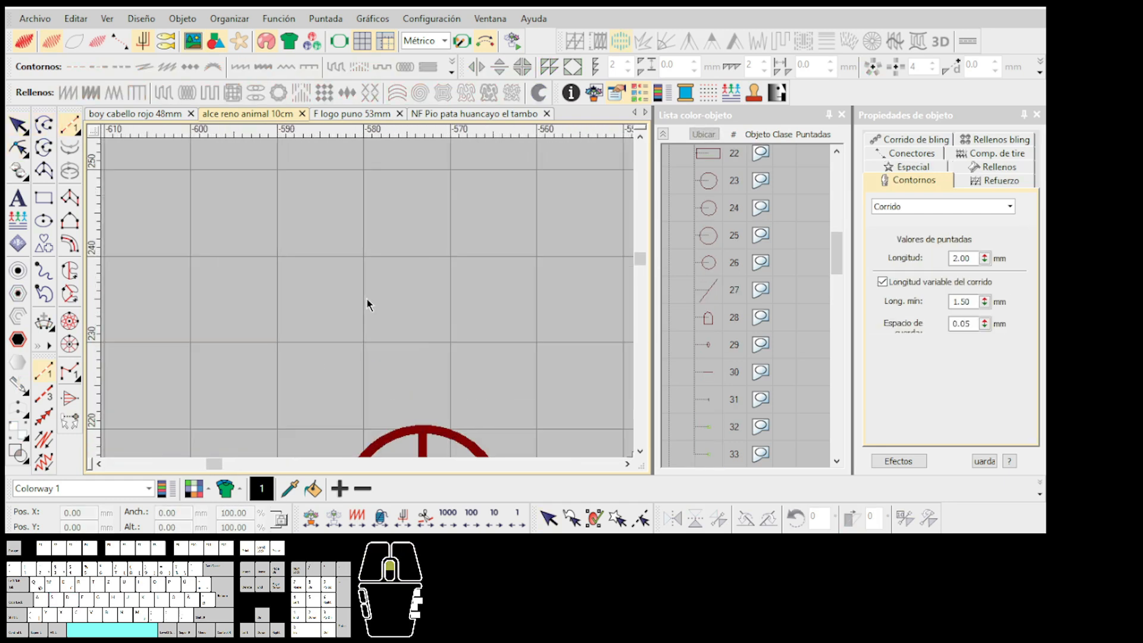
{"action": "left_click", "coordinate": [353, 309]}
{"action": "left_click", "coordinate": [377, 239]}
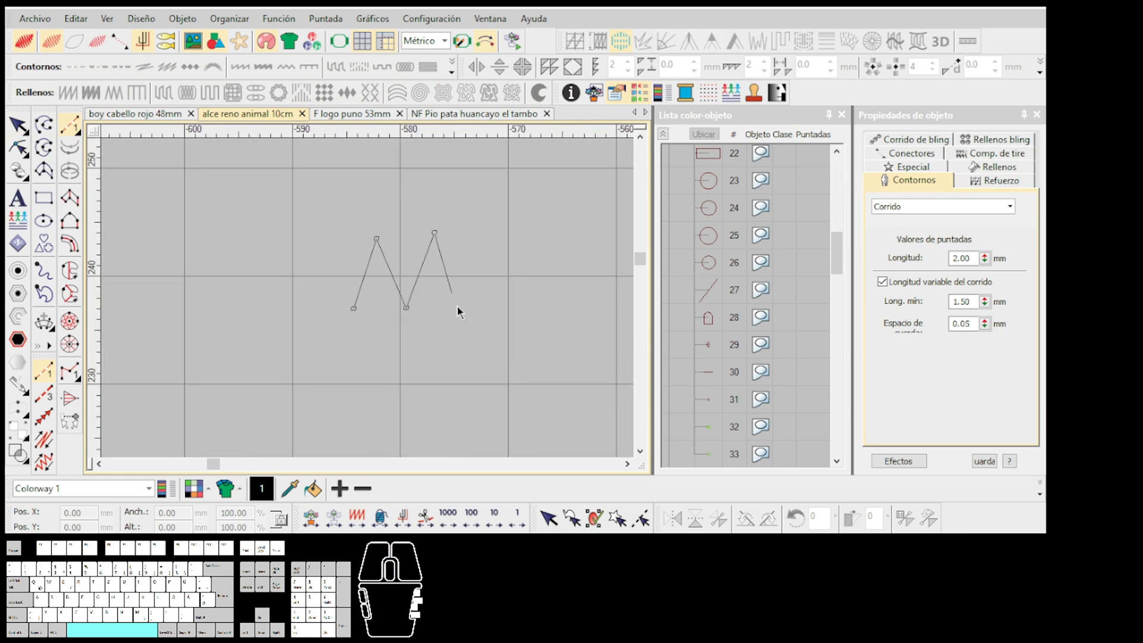
{"action": "right_click", "coordinate": [519, 298]}
{"action": "right_click", "coordinate": [541, 232]}
{"action": "right_click", "coordinate": [575, 305]}
{"action": "right_click", "coordinate": [585, 229]}
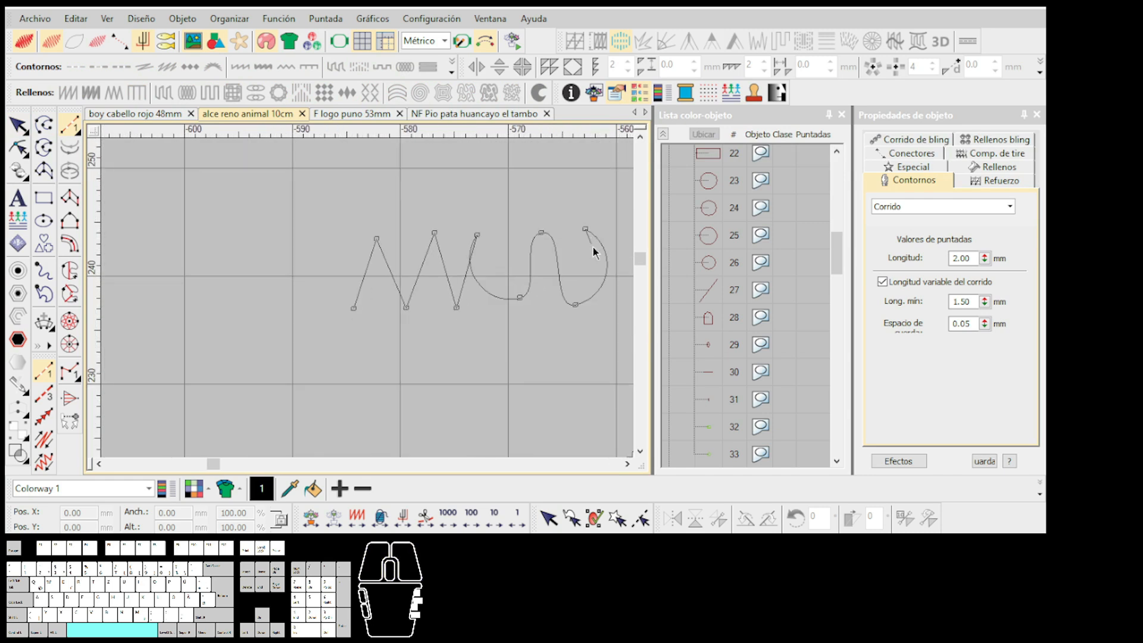
{"action": "right_click", "coordinate": [479, 315]}
{"action": "right_click", "coordinate": [512, 250]}
{"action": "key", "text": "Return"}
Examine the corner and curve nodes of the new running-stitch line with the Reshape tool
{"action": "scroll", "coordinate": [369, 303], "scroll_direction": "down", "scroll_amount": 2}
{"action": "key", "text": "h"}
{"action": "scroll", "coordinate": [369, 304], "scroll_direction": "up", "scroll_amount": 4}
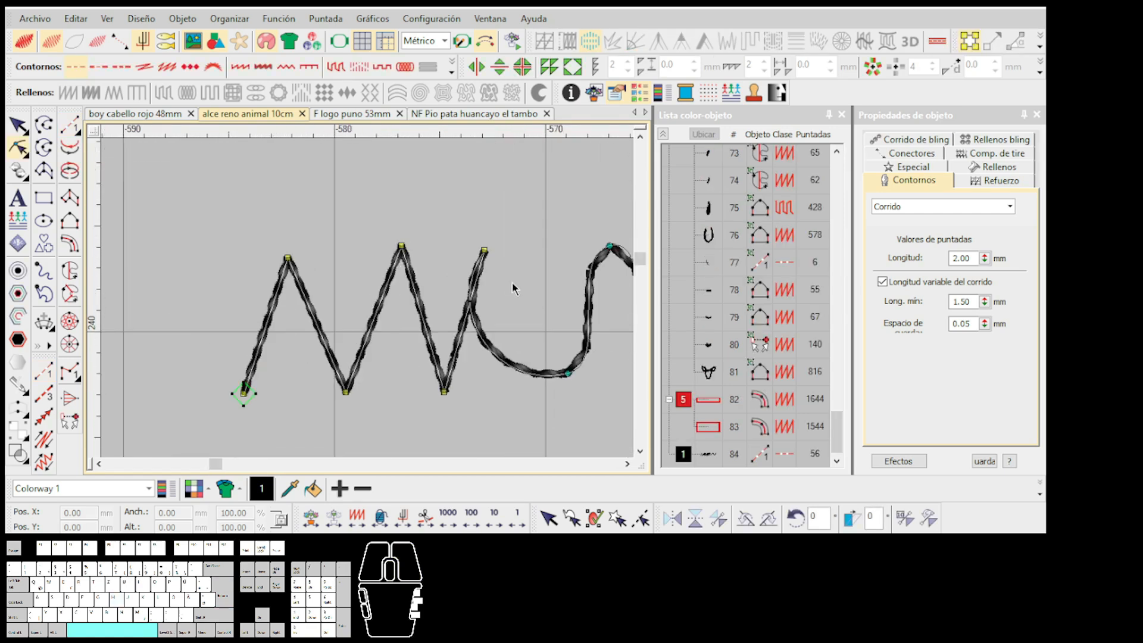
{"action": "scroll", "coordinate": [372, 283], "scroll_direction": "up", "scroll_amount": 2}
{"action": "scroll", "coordinate": [367, 304], "scroll_direction": "down", "scroll_amount": 5}
{"action": "scroll", "coordinate": [365, 305], "scroll_direction": "up", "scroll_amount": 1}
{"action": "scroll", "coordinate": [365, 305], "scroll_direction": "down", "scroll_amount": 1}
{"action": "key", "text": "Escape"}
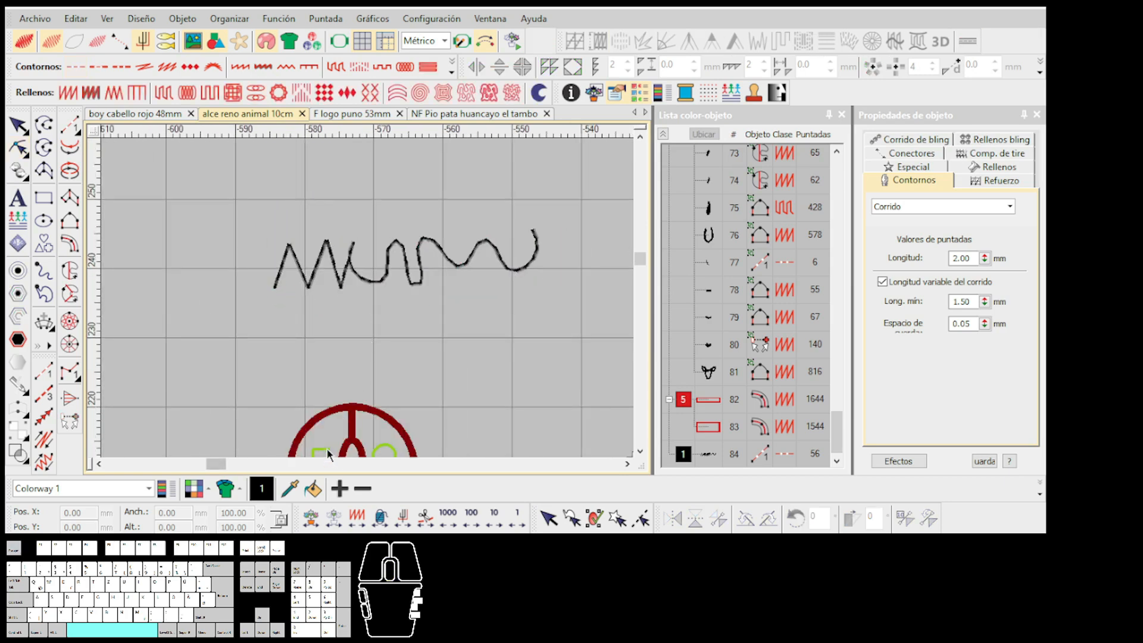
Recolour the small square inside the mouse's left button yellow and the small circle inside its right button turquoise
{"action": "left_click", "coordinate": [328, 453]}
{"action": "left_click", "coordinate": [437, 285]}
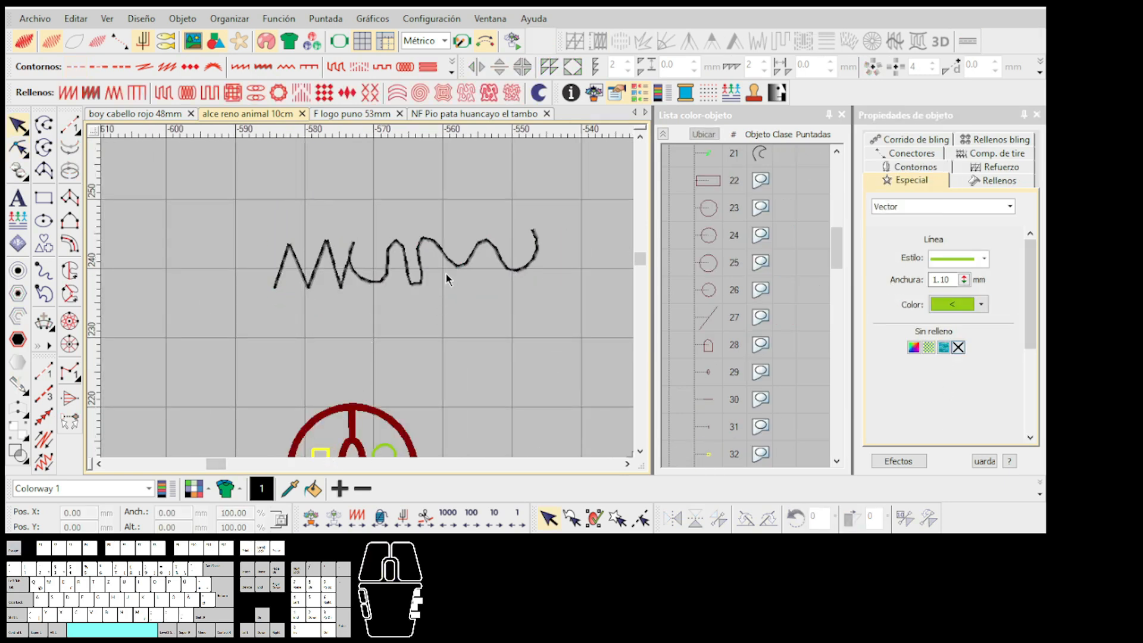
{"action": "scroll", "coordinate": [446, 256], "scroll_direction": "up", "scroll_amount": 3}
{"action": "left_click", "coordinate": [368, 298]}
{"action": "key", "text": "h"}
{"action": "scroll", "coordinate": [348, 287], "scroll_direction": "down", "scroll_amount": 4}
{"action": "scroll", "coordinate": [351, 405], "scroll_direction": "up", "scroll_amount": 3}
{"action": "key", "text": "Escape"}
{"action": "scroll", "coordinate": [366, 298], "scroll_direction": "down", "scroll_amount": 4}
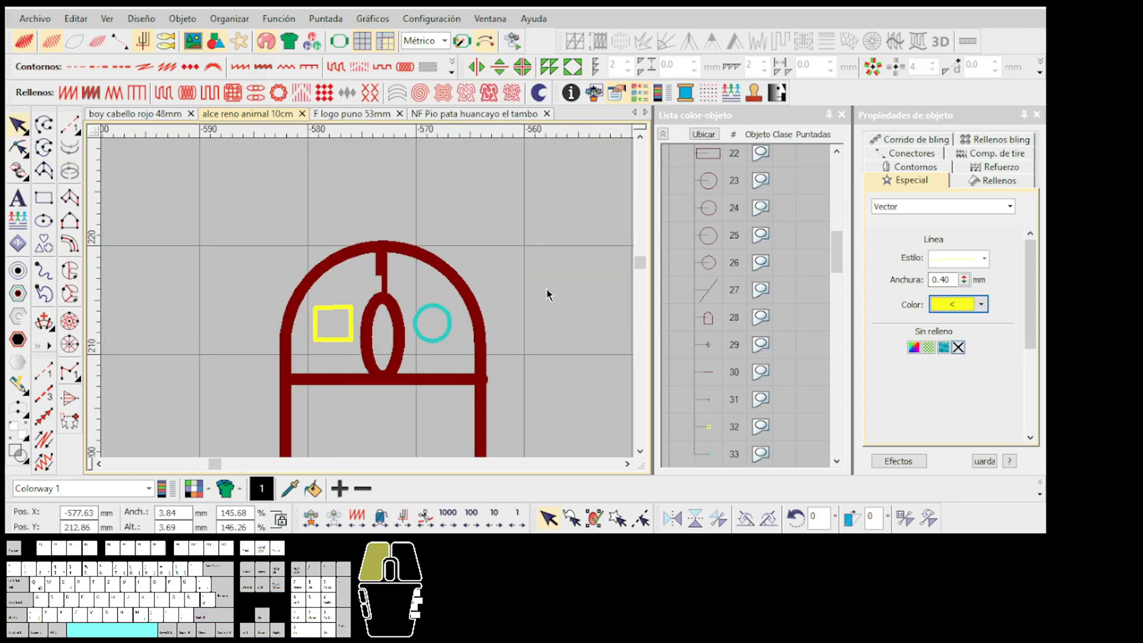
{"action": "scroll", "coordinate": [367, 300], "scroll_direction": "up", "scroll_amount": 2}
{"action": "scroll", "coordinate": [367, 304], "scroll_direction": "up", "scroll_amount": 1}
{"action": "scroll", "coordinate": [366, 304], "scroll_direction": "down", "scroll_amount": 2}
{"action": "scroll", "coordinate": [366, 304], "scroll_direction": "up", "scroll_amount": 2}
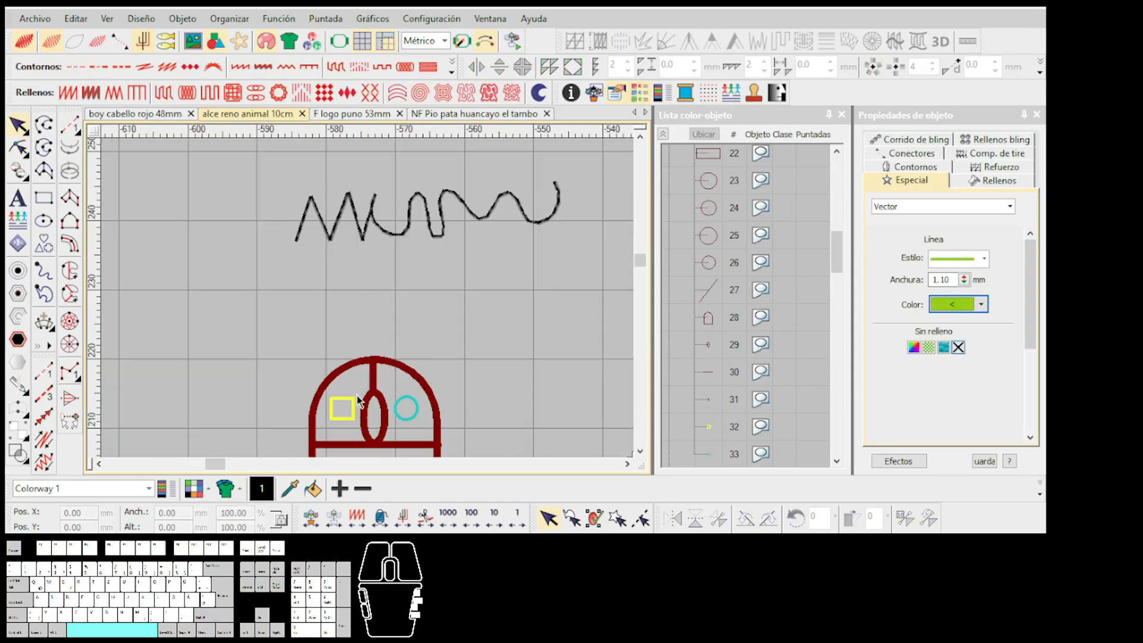
{"action": "scroll", "coordinate": [358, 399], "scroll_direction": "up", "scroll_amount": 1}
{"action": "scroll", "coordinate": [408, 309], "scroll_direction": "up", "scroll_amount": 1}
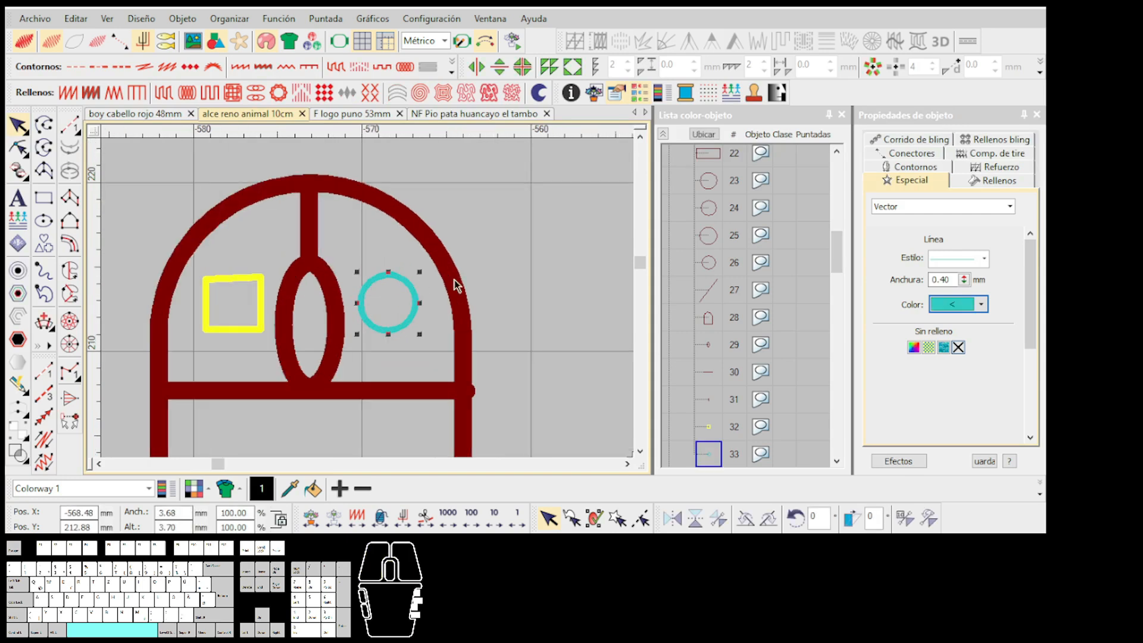
Start a second running-stitch line to the right of the mouse drawing with a zigzag of straight corner points
{"action": "left_click", "coordinate": [67, 128]}
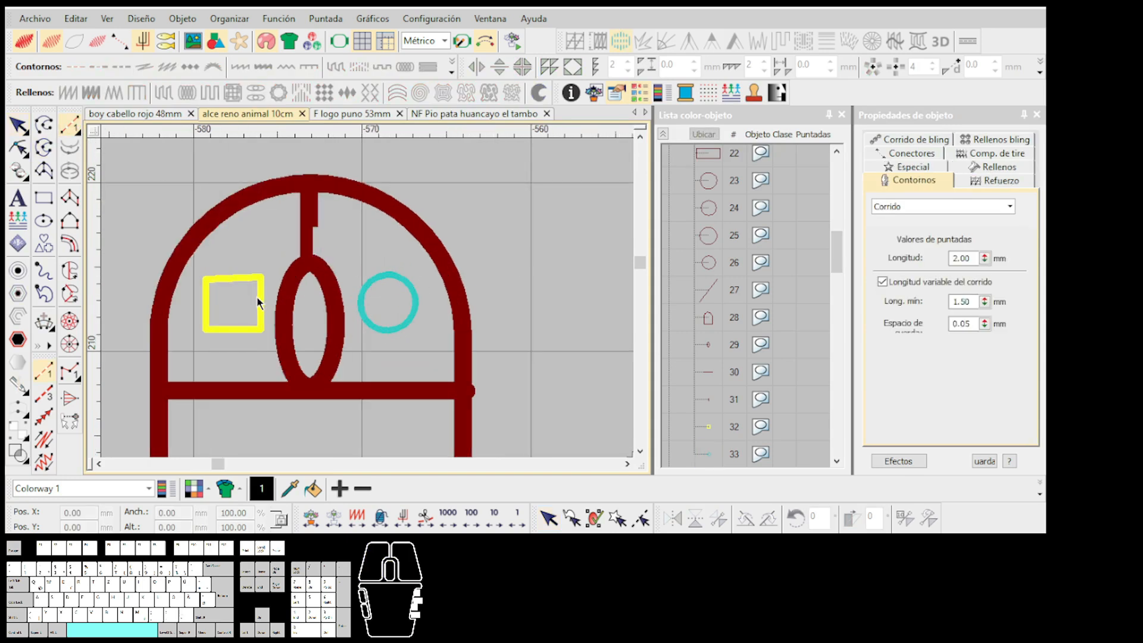
{"action": "scroll", "coordinate": [258, 301], "scroll_direction": "down", "scroll_amount": 3}
{"action": "scroll", "coordinate": [369, 309], "scroll_direction": "up", "scroll_amount": 2}
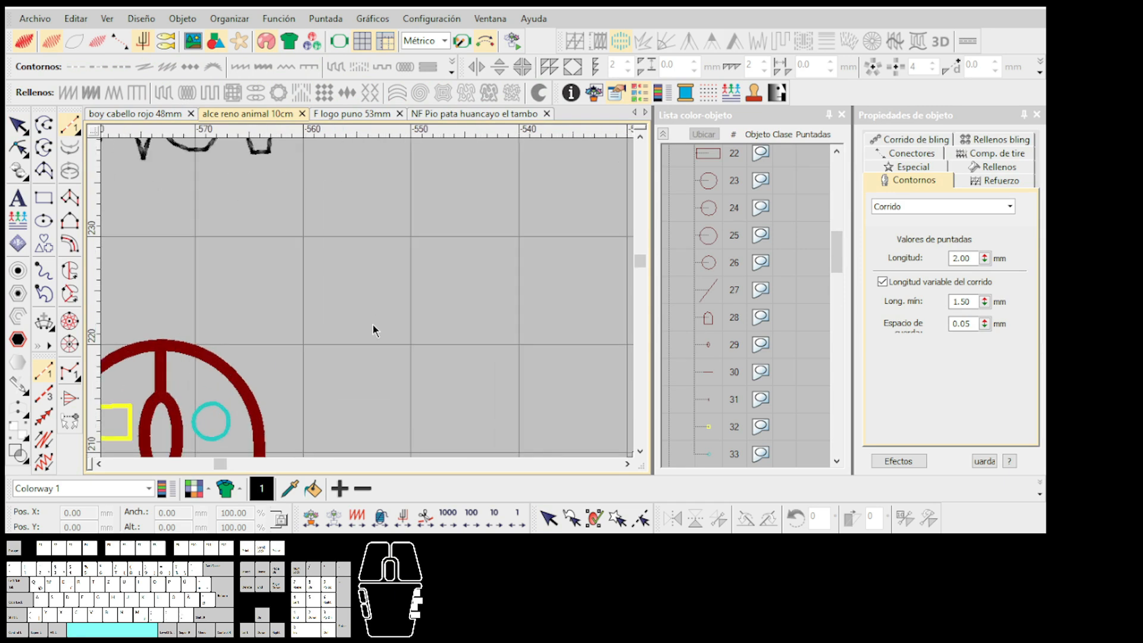
{"action": "left_click", "coordinate": [443, 299]}
{"action": "left_click", "coordinate": [462, 209]}
{"action": "left_click", "coordinate": [479, 330]}
{"action": "left_click", "coordinate": [495, 226]}
{"action": "left_click", "coordinate": [518, 314]}
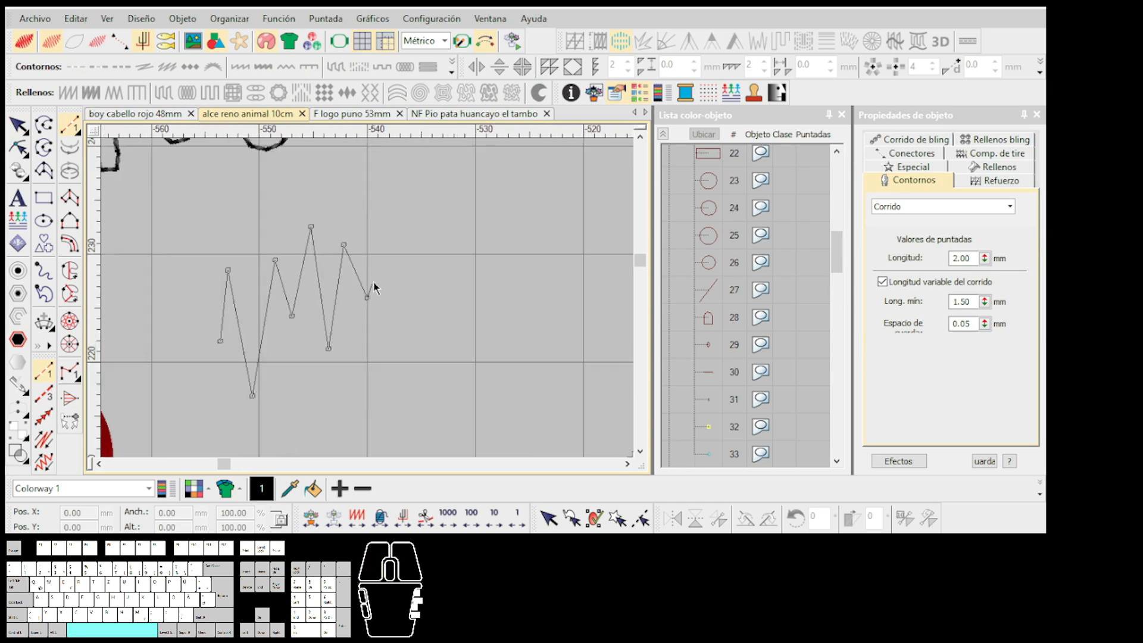
Continue the second running-stitch line with curved waves and finish it at 2.00 mm stitch length
{"action": "right_click", "coordinate": [434, 297]}
{"action": "right_click", "coordinate": [495, 235]}
{"action": "right_click", "coordinate": [395, 316]}
{"action": "right_click", "coordinate": [426, 275]}
{"action": "right_click", "coordinate": [465, 319]}
{"action": "right_click", "coordinate": [498, 285]}
{"action": "right_click", "coordinate": [528, 327]}
{"action": "scroll", "coordinate": [527, 327], "scroll_direction": "down", "scroll_amount": 2}
{"action": "key", "text": "Return"}
{"action": "scroll", "coordinate": [364, 312], "scroll_direction": "up", "scroll_amount": 2}
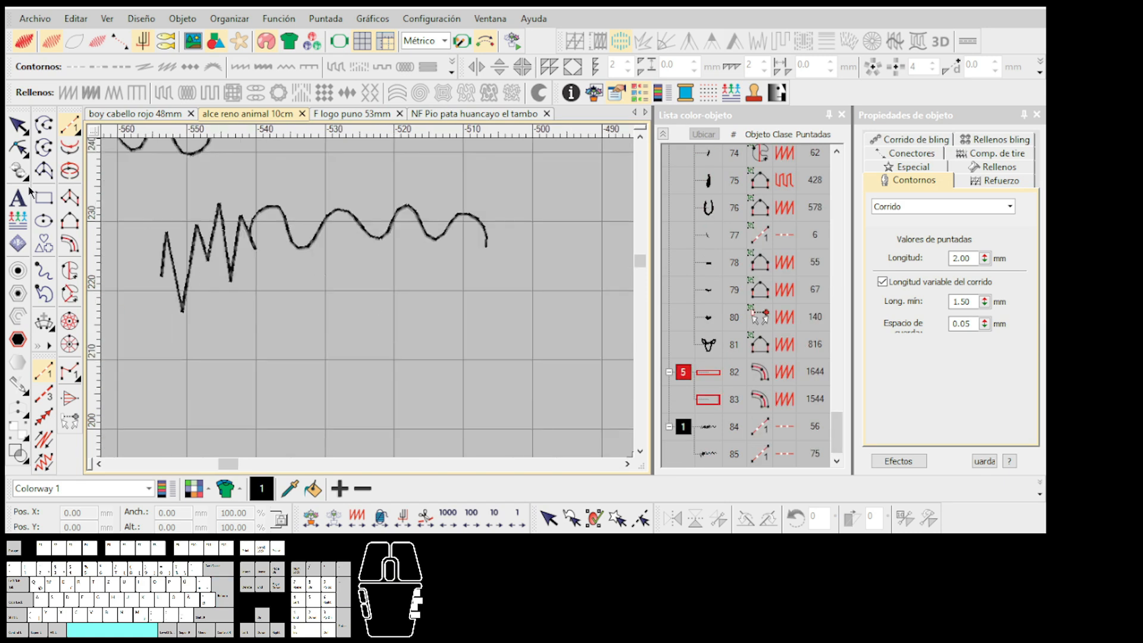
Draw a closed lime green vector outline below the second running-stitch line, with two straight-sided spikes and a rounded end
{"action": "scroll", "coordinate": [382, 310], "scroll_direction": "down", "scroll_amount": 1}
{"action": "scroll", "coordinate": [380, 359], "scroll_direction": "up", "scroll_amount": 2}
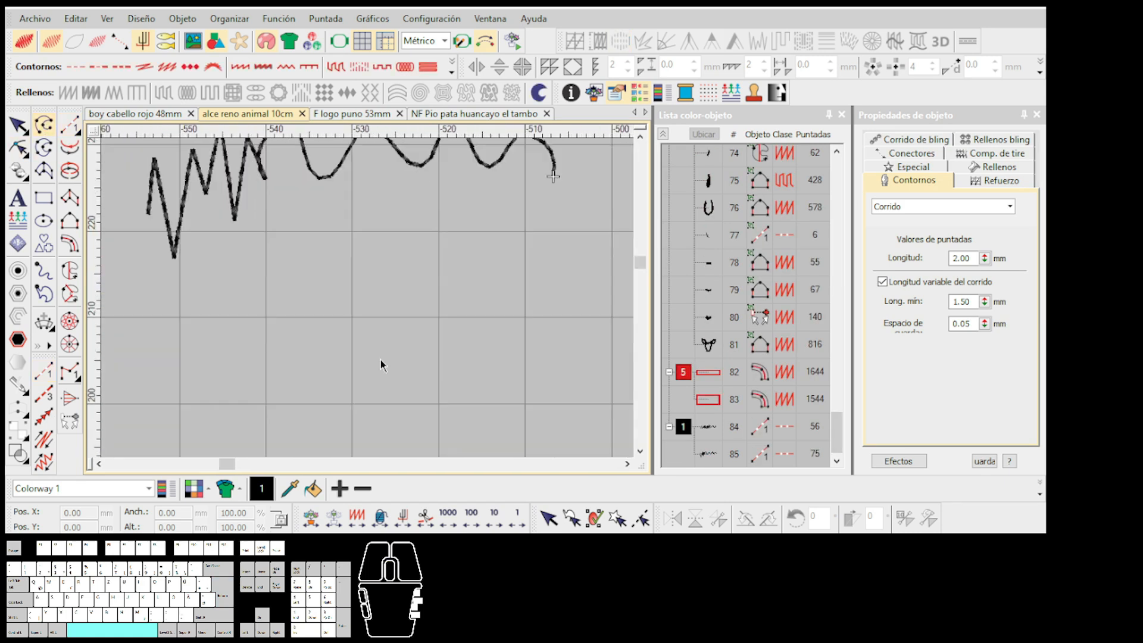
{"action": "left_click", "coordinate": [342, 412]}
{"action": "left_click", "coordinate": [403, 328]}
{"action": "left_click", "coordinate": [313, 288]}
{"action": "right_click", "coordinate": [423, 297]}
{"action": "left_click", "coordinate": [498, 267]}
{"action": "right_click", "coordinate": [512, 369]}
{"action": "left_click", "coordinate": [438, 346]}
{"action": "key", "text": "Return"}
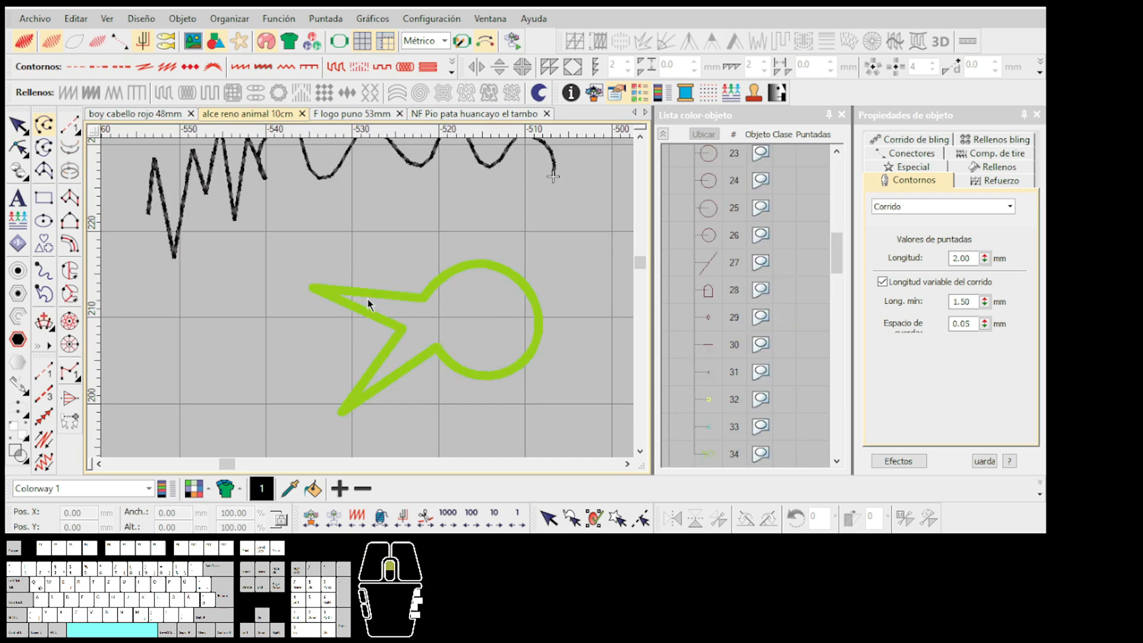
Reshape the spiked lime green outline by moving its inner corners, lower spike tip and the curve node of the rounded end
{"action": "scroll", "coordinate": [362, 258], "scroll_direction": "up", "scroll_amount": 2}
{"action": "key", "text": "h"}
{"action": "left_click_drag", "start_coordinate": [346, 242], "coordinate": [357, 239]}
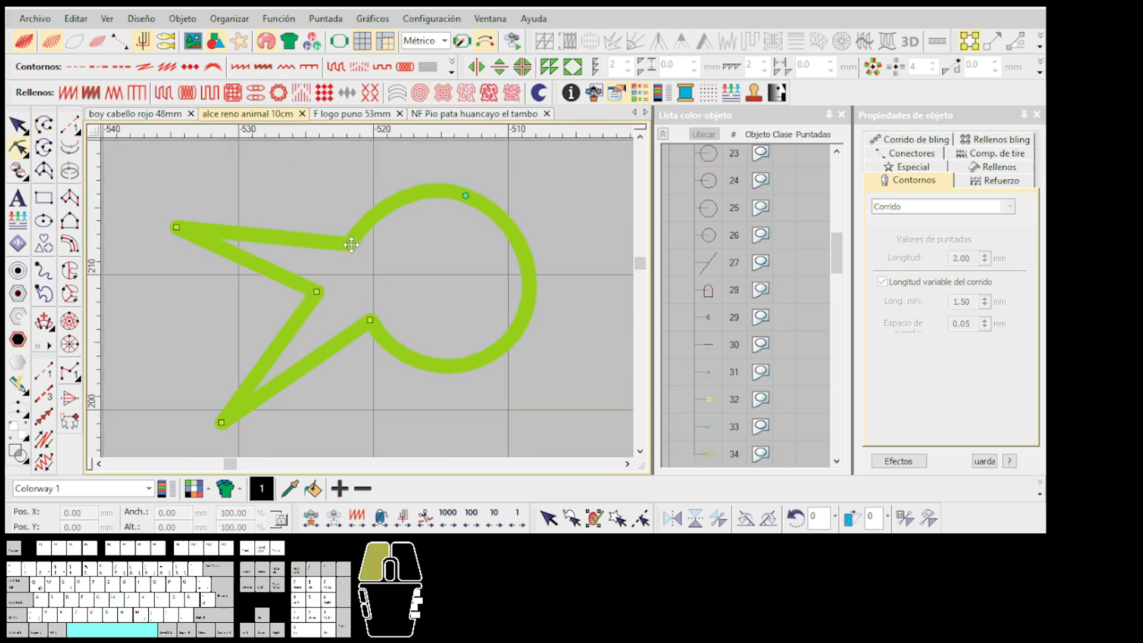
{"action": "left_click_drag", "start_coordinate": [465, 195], "coordinate": [466, 186]}
{"action": "left_click_drag", "start_coordinate": [369, 320], "coordinate": [363, 327]}
{"action": "left_click_drag", "start_coordinate": [221, 422], "coordinate": [204, 426]}
{"action": "key", "text": "Escape"}
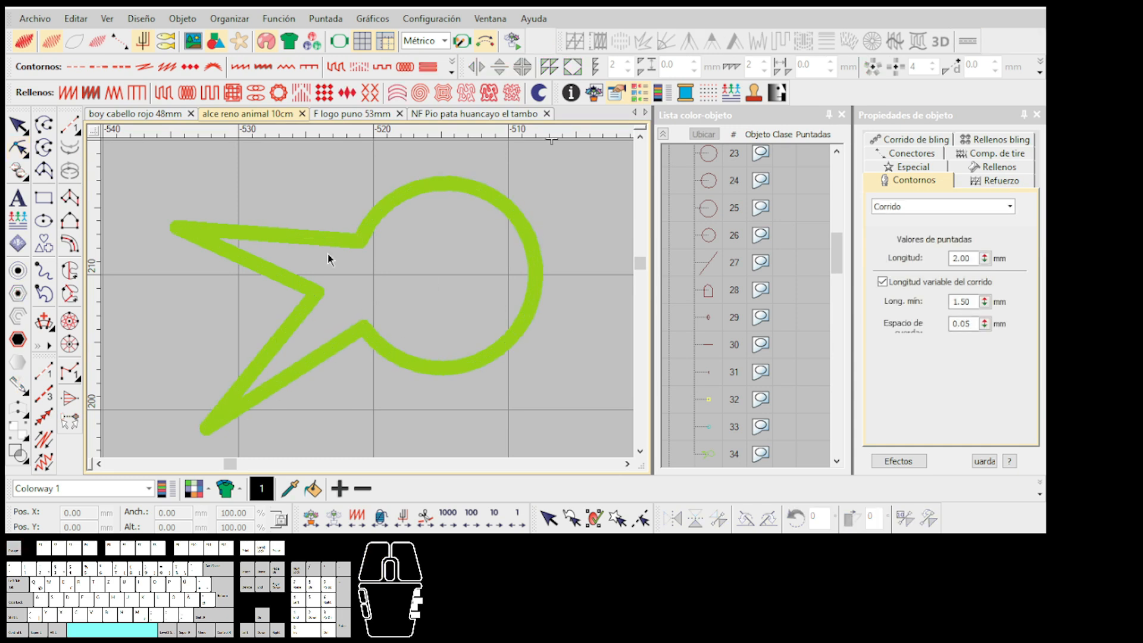
Start a running-stitch object and remove the unused thread colours from the palette
{"action": "left_click", "coordinate": [72, 126]}
{"action": "left_click_drag", "start_coordinate": [372, 385], "coordinate": [413, 327]}
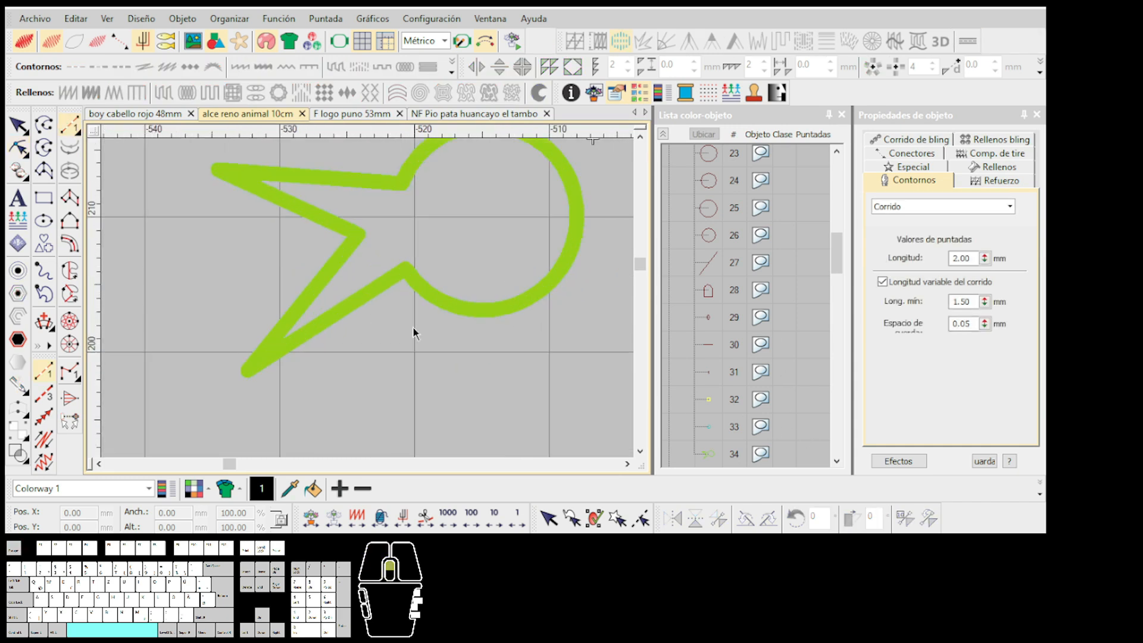
{"action": "left_click", "coordinate": [1041, 495]}
{"action": "left_click", "coordinate": [659, 473]}
{"action": "left_click", "coordinate": [1039, 493]}
{"action": "left_click", "coordinate": [288, 468]}
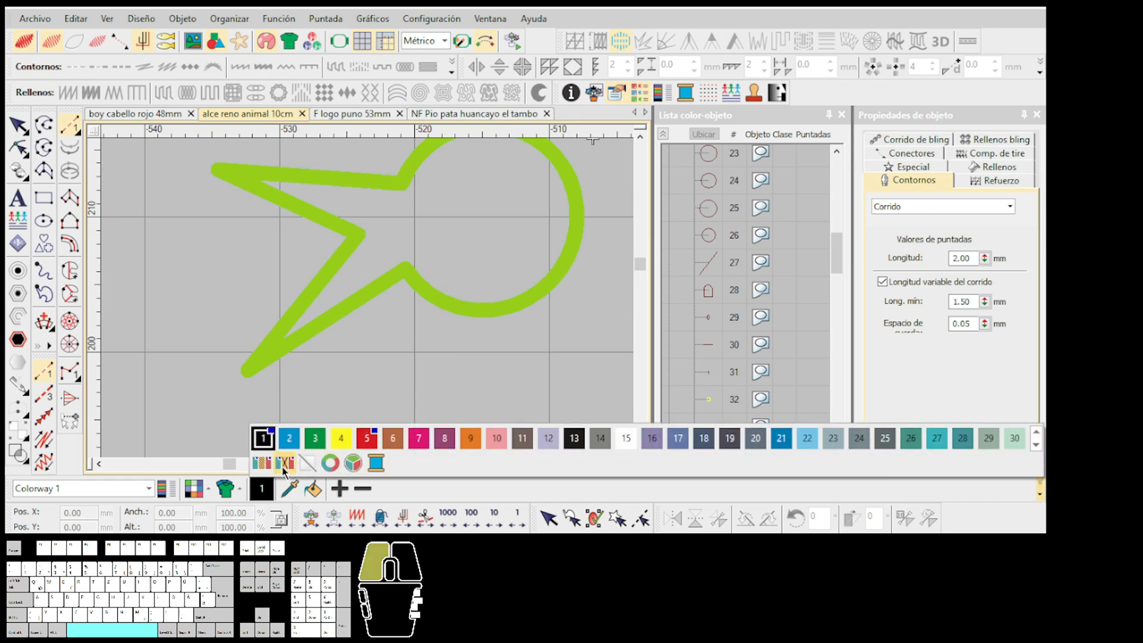
{"action": "left_click", "coordinate": [1039, 495]}
{"action": "left_click", "coordinate": [1038, 496]}
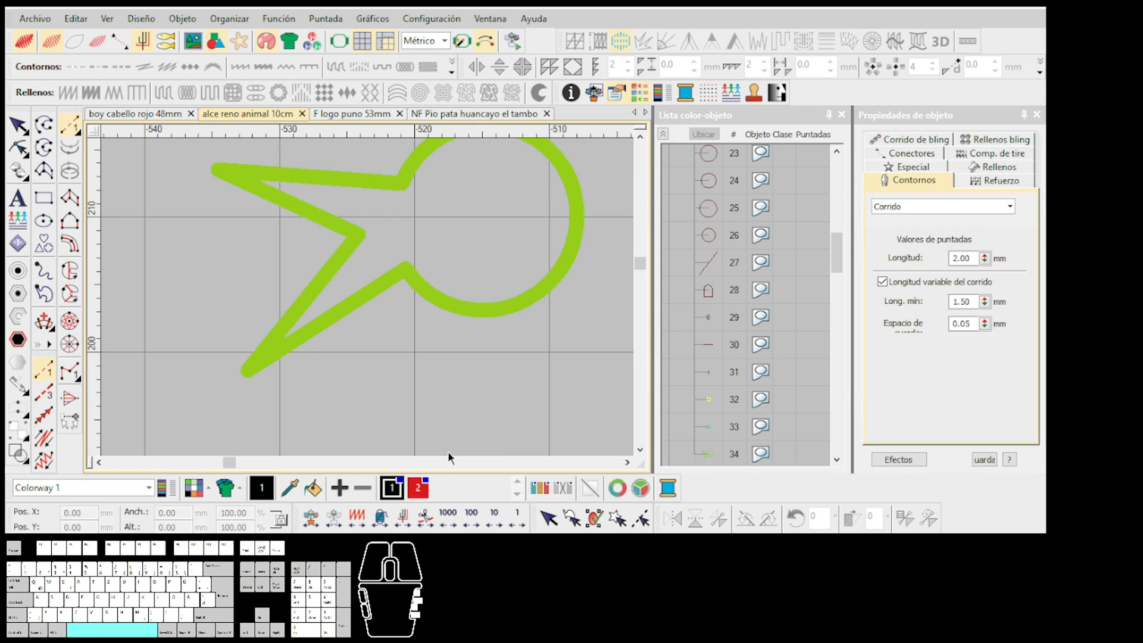
Trace the spiked outline with a red running stitch in colour 2, using straight points on the spikes and curve points around the rounded end
{"action": "left_click", "coordinate": [417, 488]}
{"action": "left_click", "coordinate": [406, 274]}
{"action": "left_click", "coordinate": [253, 367]}
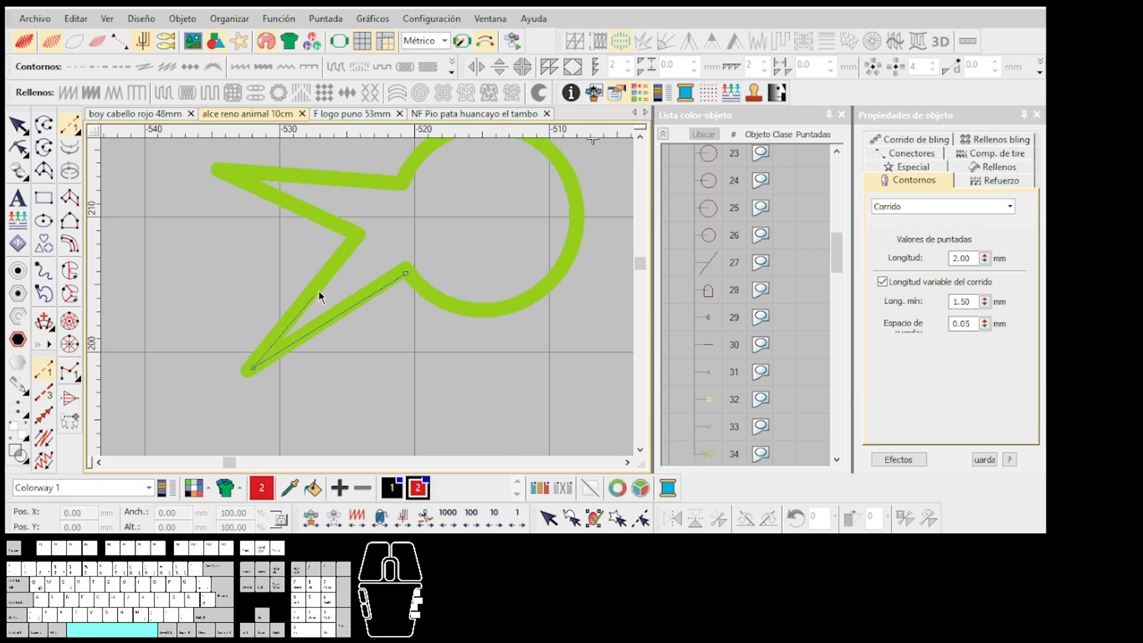
{"action": "left_click", "coordinate": [360, 237]}
{"action": "left_click", "coordinate": [216, 168]}
{"action": "scroll", "coordinate": [426, 176], "scroll_direction": "up", "scroll_amount": 1}
{"action": "left_click", "coordinate": [522, 312]}
{"action": "scroll", "coordinate": [417, 300], "scroll_direction": "down", "scroll_amount": 1}
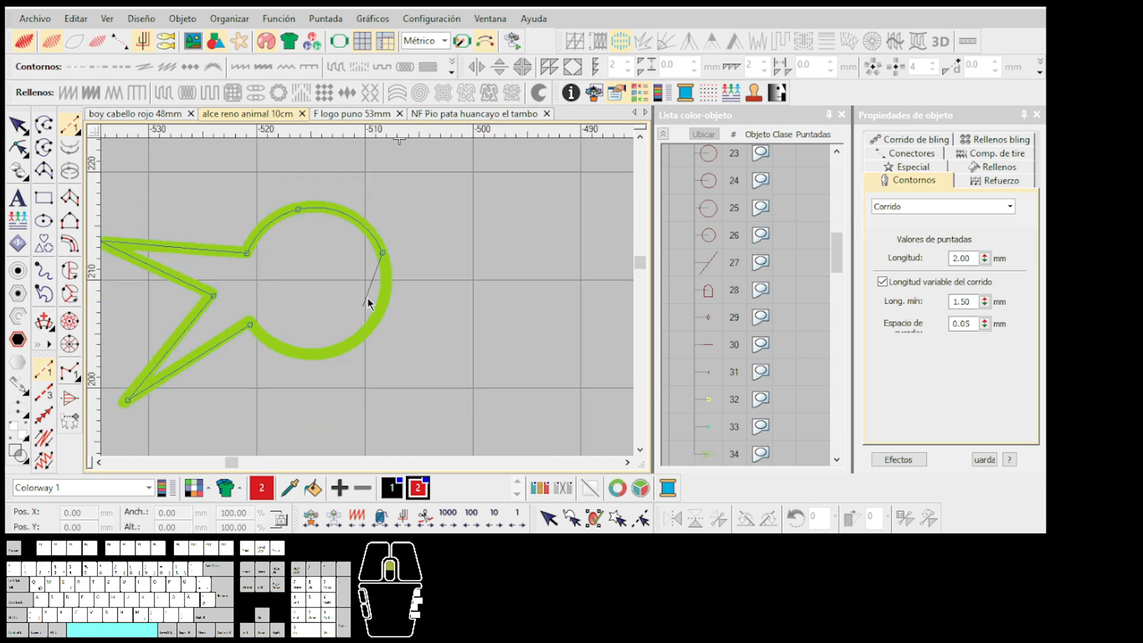
{"action": "left_click", "coordinate": [227, 322]}
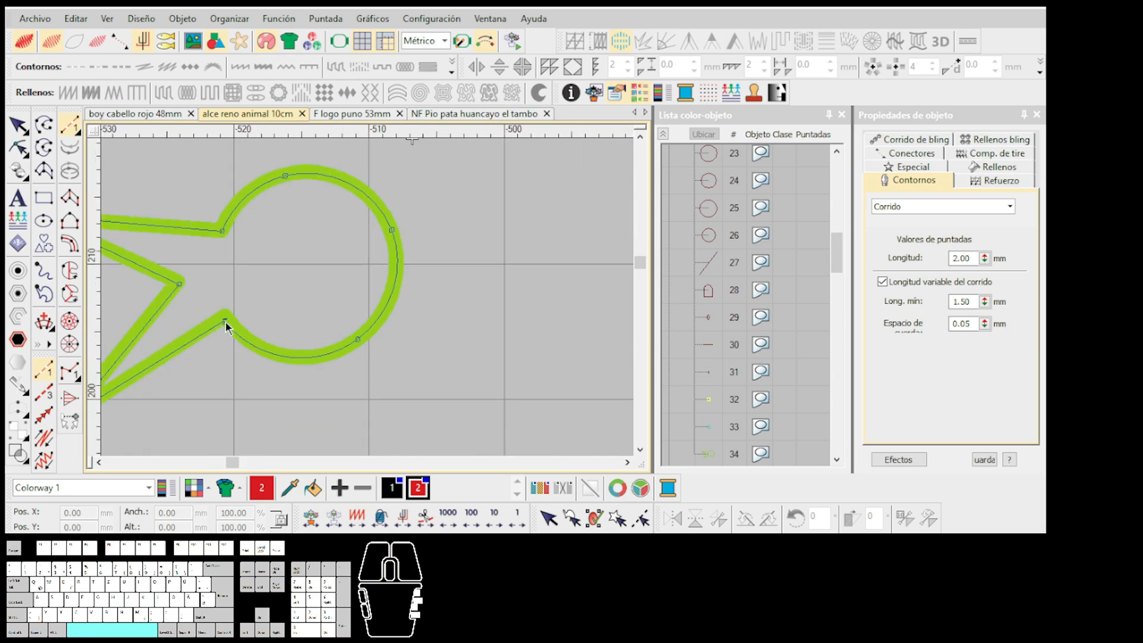
{"action": "key", "text": "Return"}
{"action": "scroll", "coordinate": [253, 290], "scroll_direction": "down", "scroll_amount": 2}
{"action": "scroll", "coordinate": [368, 299], "scroll_direction": "up", "scroll_amount": 1}
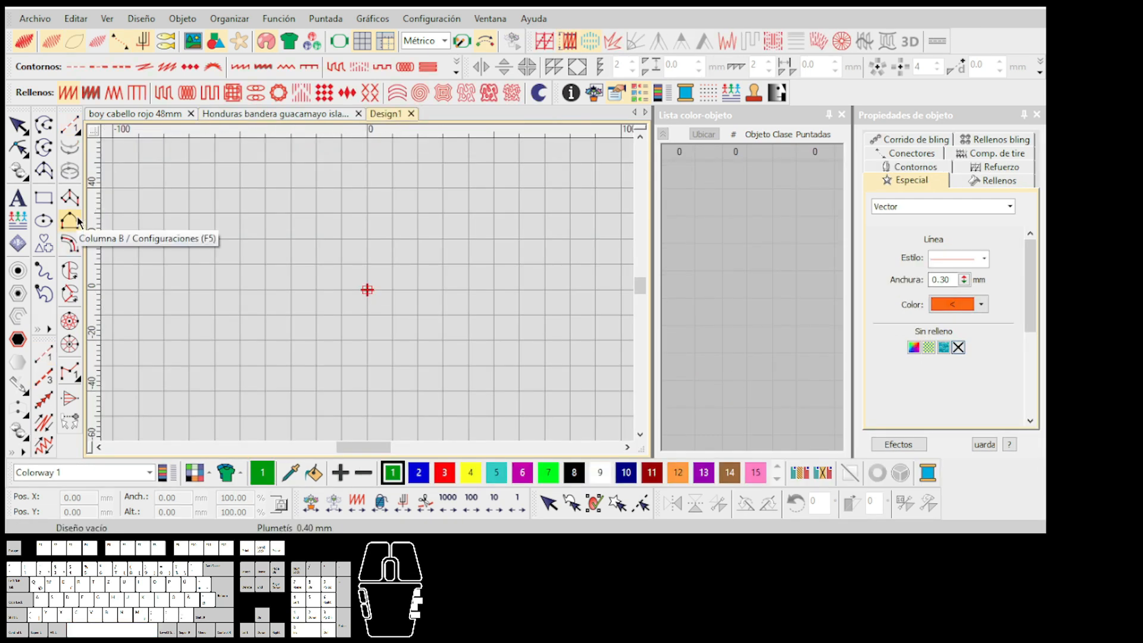
In the empty Design1, start a Column A satin shape about 9 mm wide from paired curve points rising to the top of an arch
{"action": "left_click", "coordinate": [70, 197]}
{"action": "scroll", "coordinate": [294, 288], "scroll_direction": "up", "scroll_amount": 2}
{"action": "scroll", "coordinate": [370, 294], "scroll_direction": "down", "scroll_amount": 3}
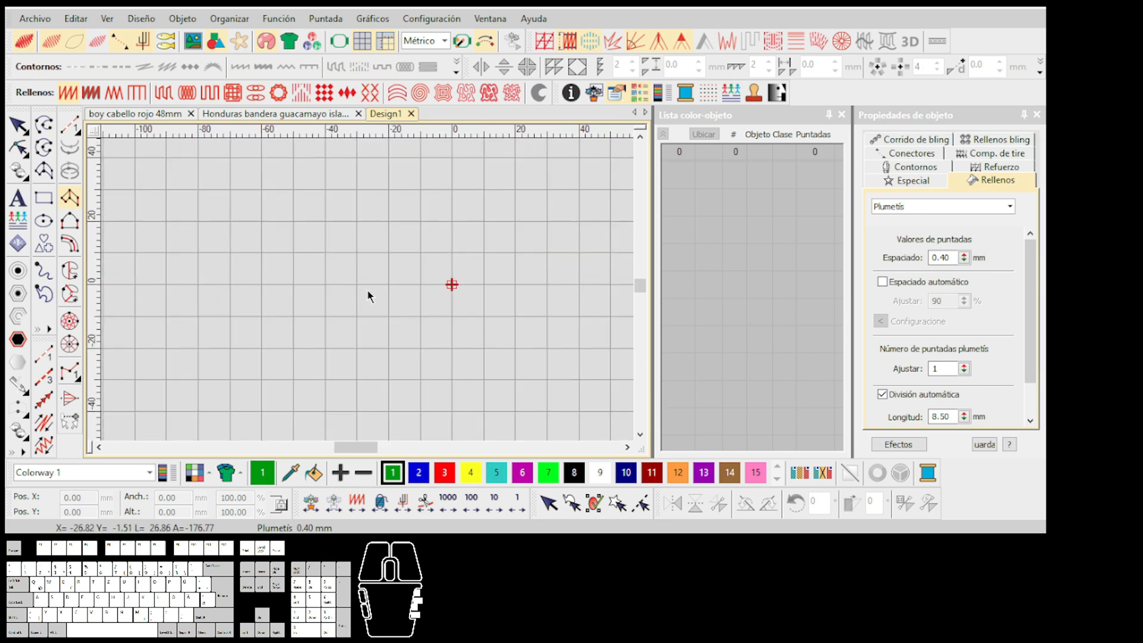
{"action": "scroll", "coordinate": [368, 291], "scroll_direction": "down", "scroll_amount": 1}
{"action": "scroll", "coordinate": [368, 291], "scroll_direction": "up", "scroll_amount": 1}
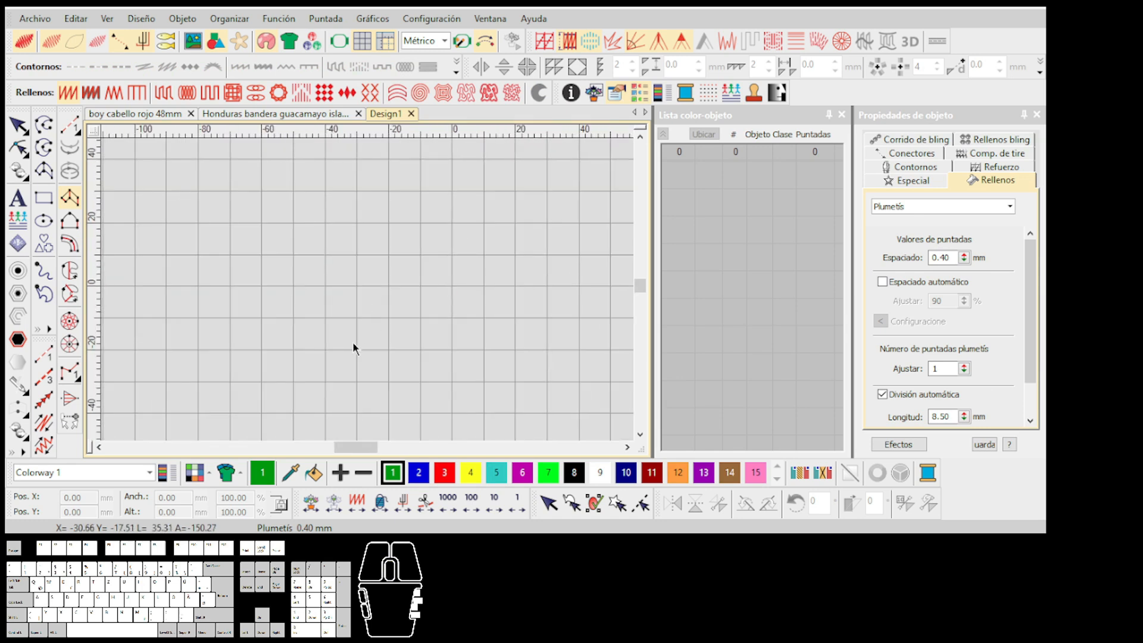
{"action": "left_click", "coordinate": [321, 358]}
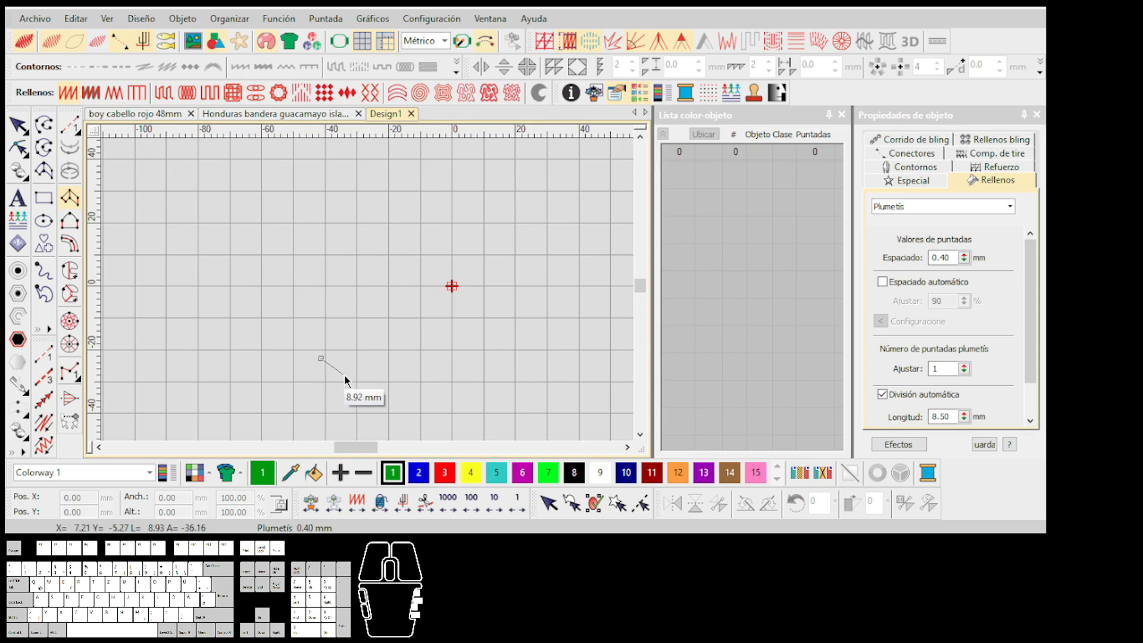
{"action": "left_click", "coordinate": [345, 374]}
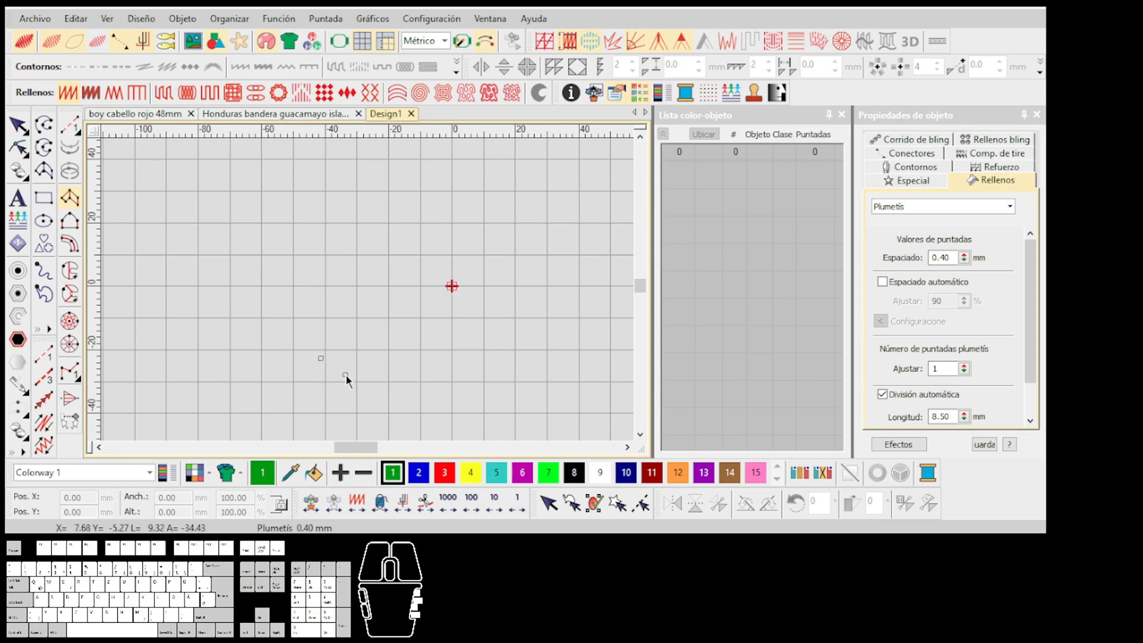
{"action": "left_click", "coordinate": [348, 328]}
{"action": "left_click", "coordinate": [354, 271]}
{"action": "left_click", "coordinate": [379, 274]}
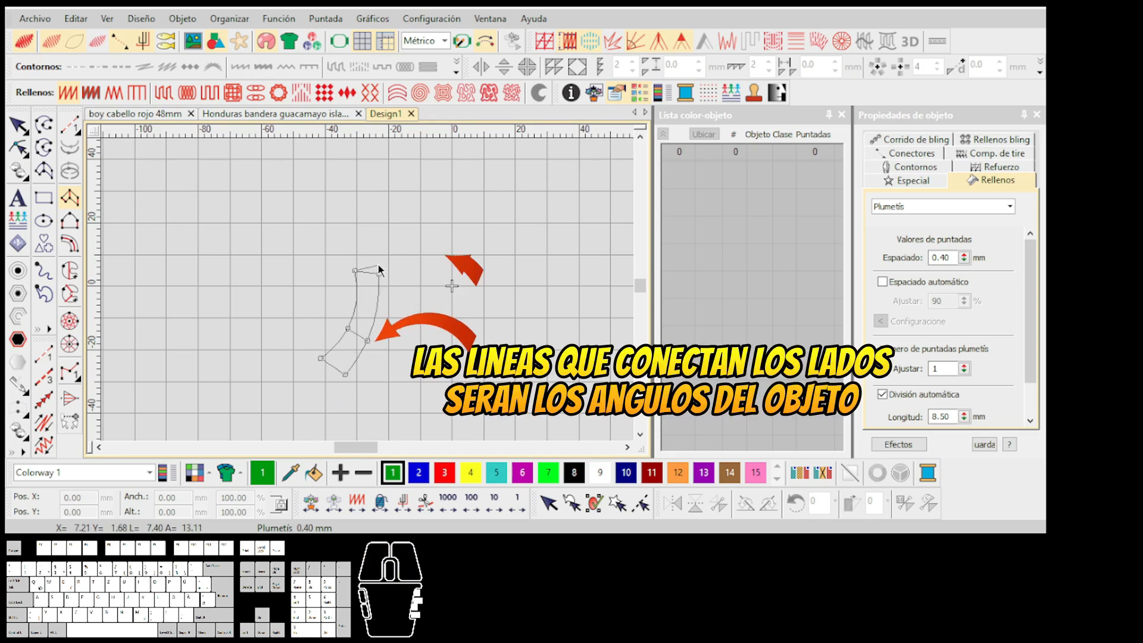
{"action": "left_click", "coordinate": [358, 212]}
{"action": "left_click", "coordinate": [385, 221]}
{"action": "left_click", "coordinate": [424, 165]}
{"action": "left_click", "coordinate": [431, 184]}
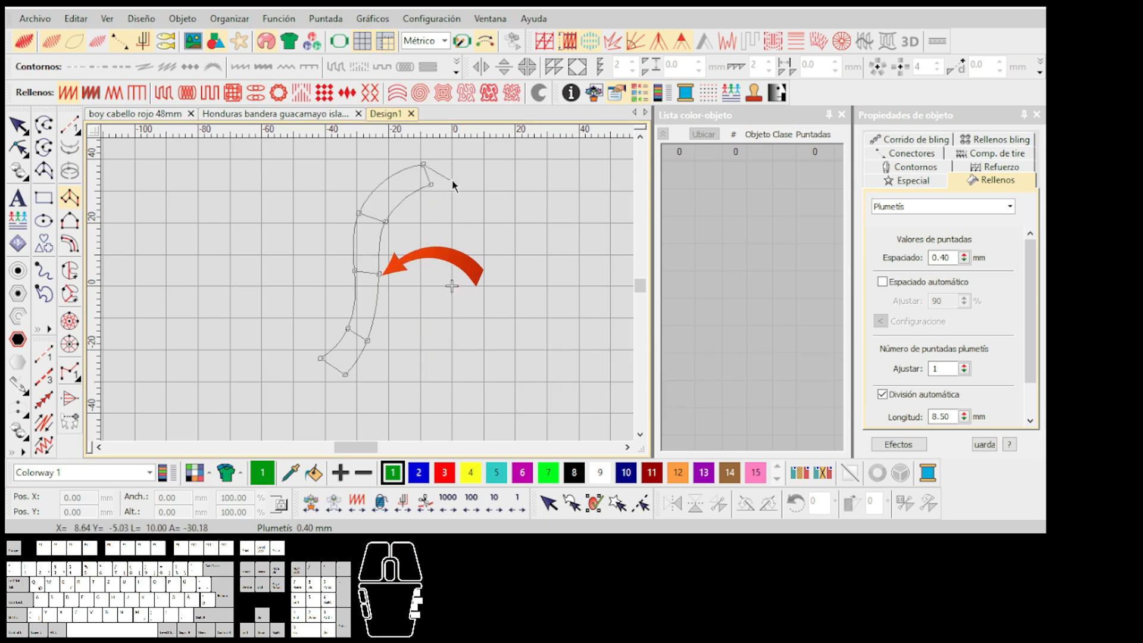
Extend the column down a straight section and around a curved hook, generating green satin (Plumetís) at 0.40 mm spacing
{"action": "left_click", "coordinate": [497, 178]}
{"action": "left_click", "coordinate": [479, 203]}
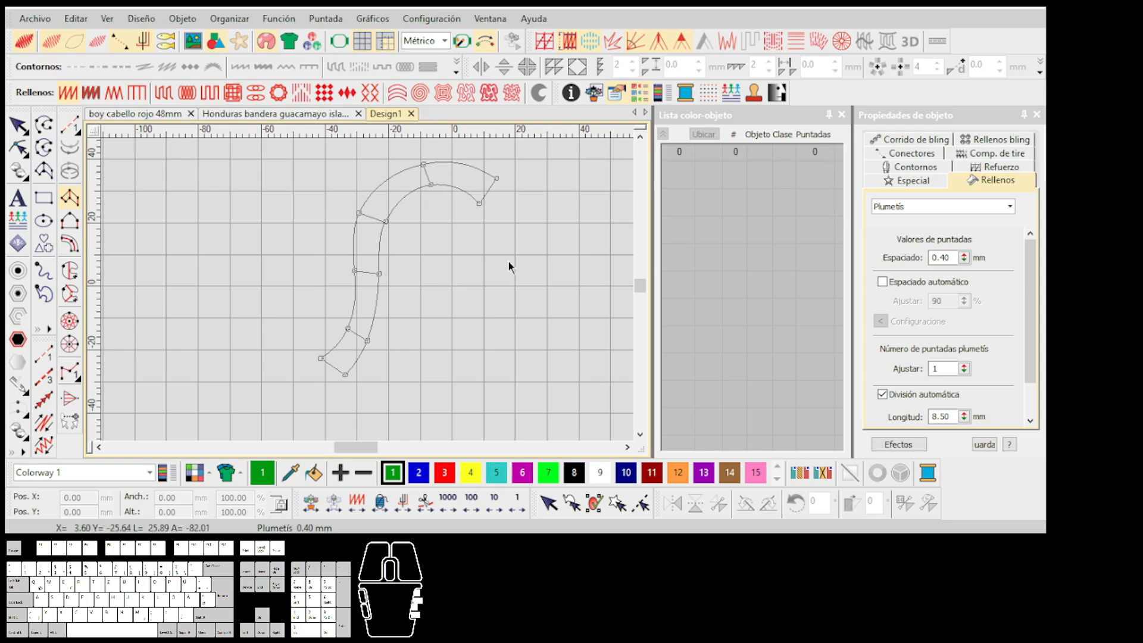
{"action": "left_click", "coordinate": [538, 311]}
{"action": "left_click", "coordinate": [535, 287]}
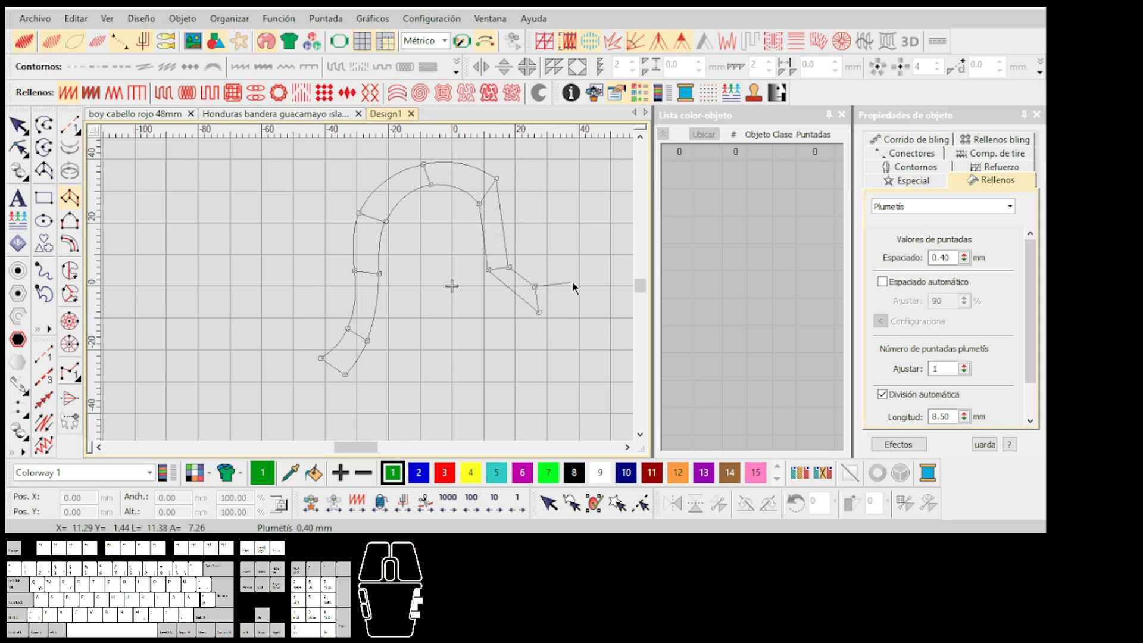
{"action": "left_click", "coordinate": [555, 269]}
{"action": "key", "text": "Return"}
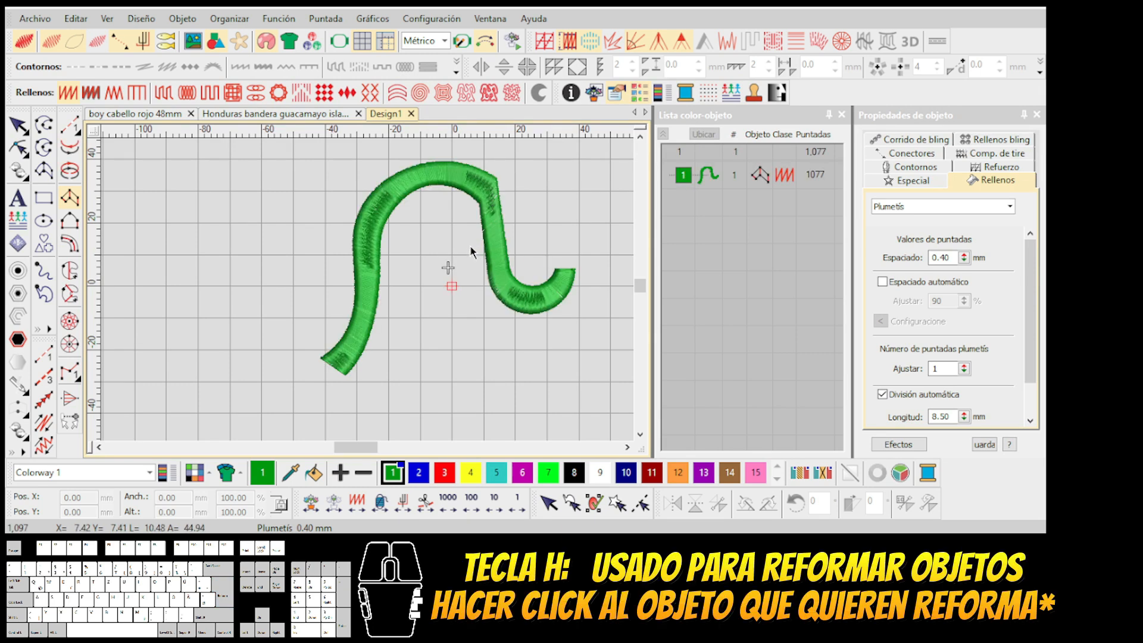
Examine the corner nodes, curve nodes and stitch-angle lines of the green column with the Reshape tool
{"action": "left_click_drag", "start_coordinate": [466, 250], "coordinate": [368, 291]}
{"action": "key", "text": "h"}
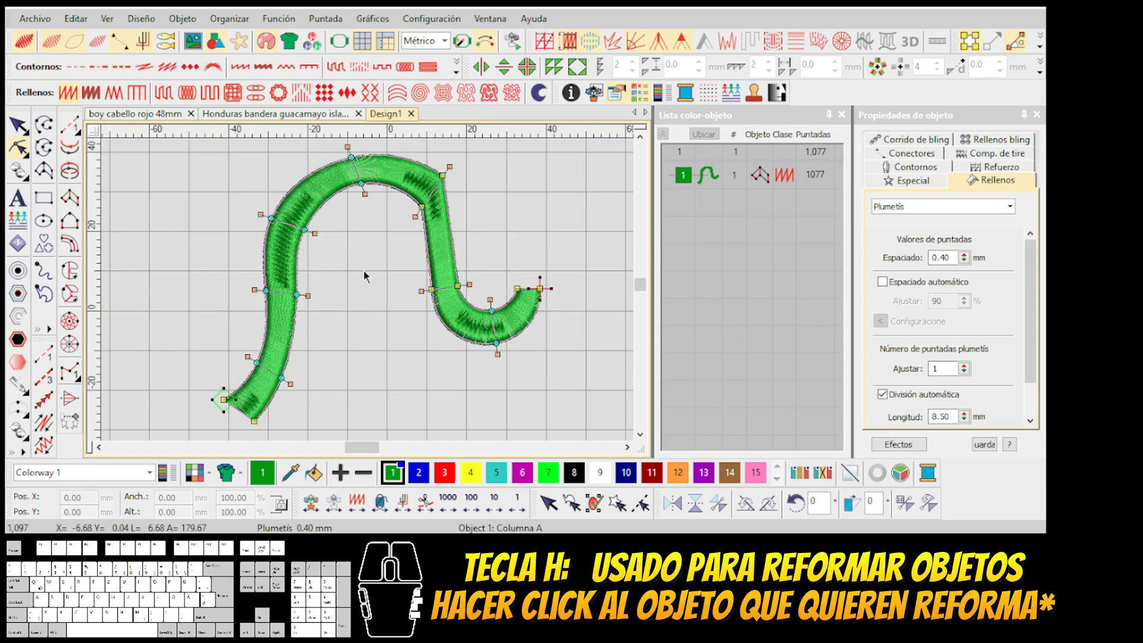
{"action": "scroll", "coordinate": [302, 283], "scroll_direction": "up", "scroll_amount": 1}
{"action": "scroll", "coordinate": [357, 298], "scroll_direction": "down", "scroll_amount": 1}
{"action": "scroll", "coordinate": [370, 293], "scroll_direction": "down", "scroll_amount": 1}
{"action": "scroll", "coordinate": [370, 293], "scroll_direction": "up", "scroll_amount": 1}
{"action": "scroll", "coordinate": [387, 292], "scroll_direction": "down", "scroll_amount": 1}
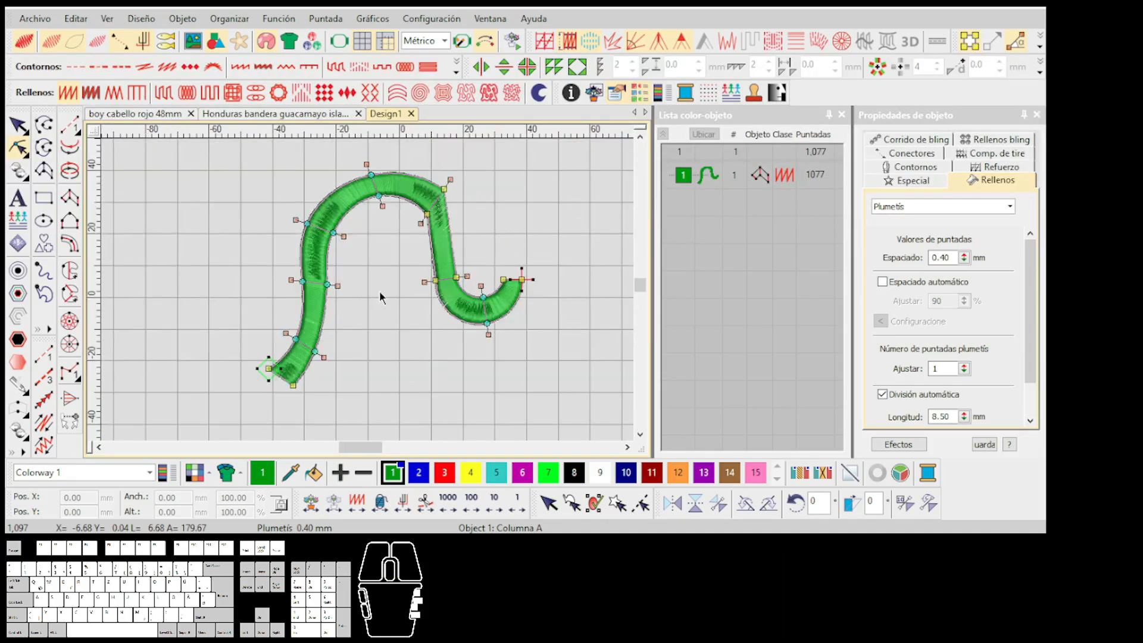
{"action": "scroll", "coordinate": [375, 293], "scroll_direction": "down", "scroll_amount": 2}
{"action": "key", "text": "Escape"}
{"action": "key", "text": "Escape"}
Draw two short straight orange vector lines of 0.30 mm width below the green column, one slanted and one vertical
{"action": "scroll", "coordinate": [369, 295], "scroll_direction": "up", "scroll_amount": 1}
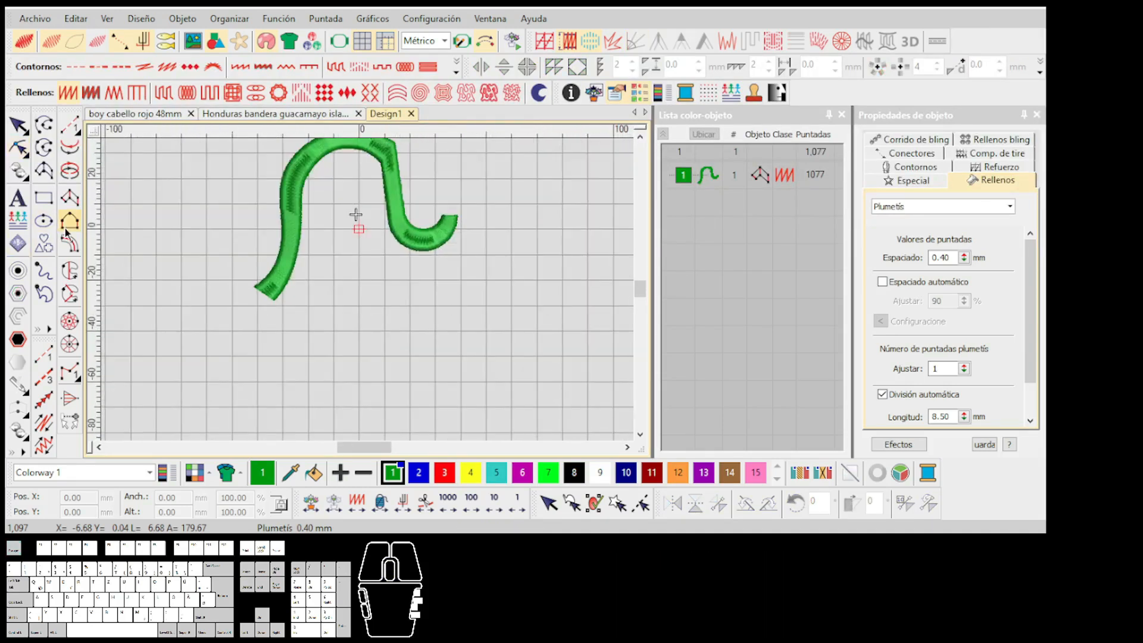
{"action": "left_click", "coordinate": [43, 132]}
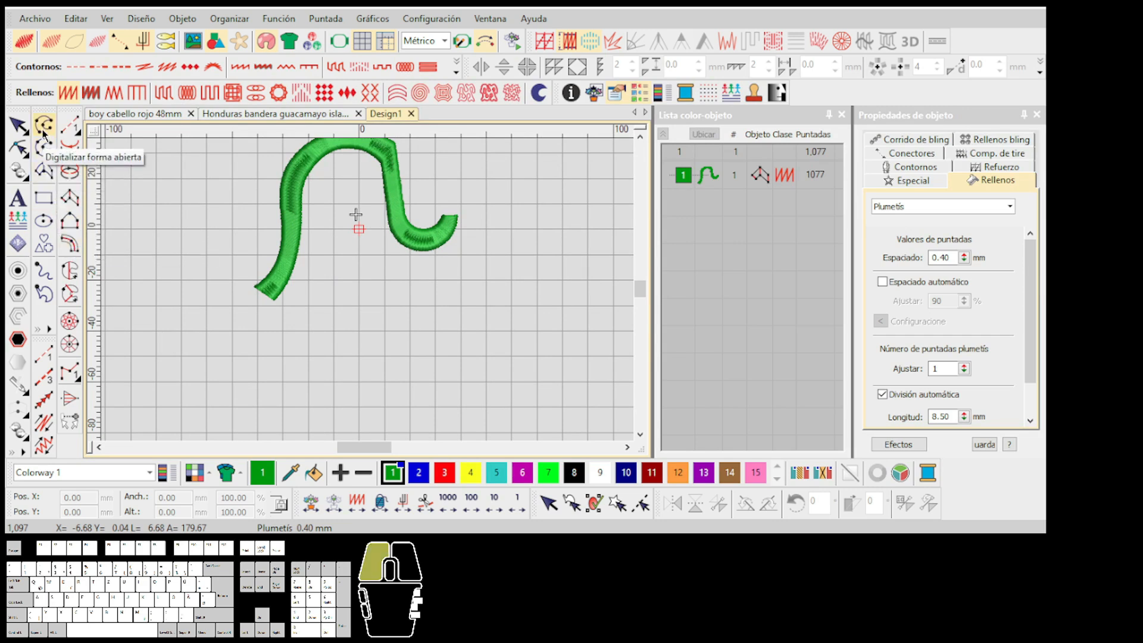
{"action": "scroll", "coordinate": [369, 296], "scroll_direction": "up", "scroll_amount": 1}
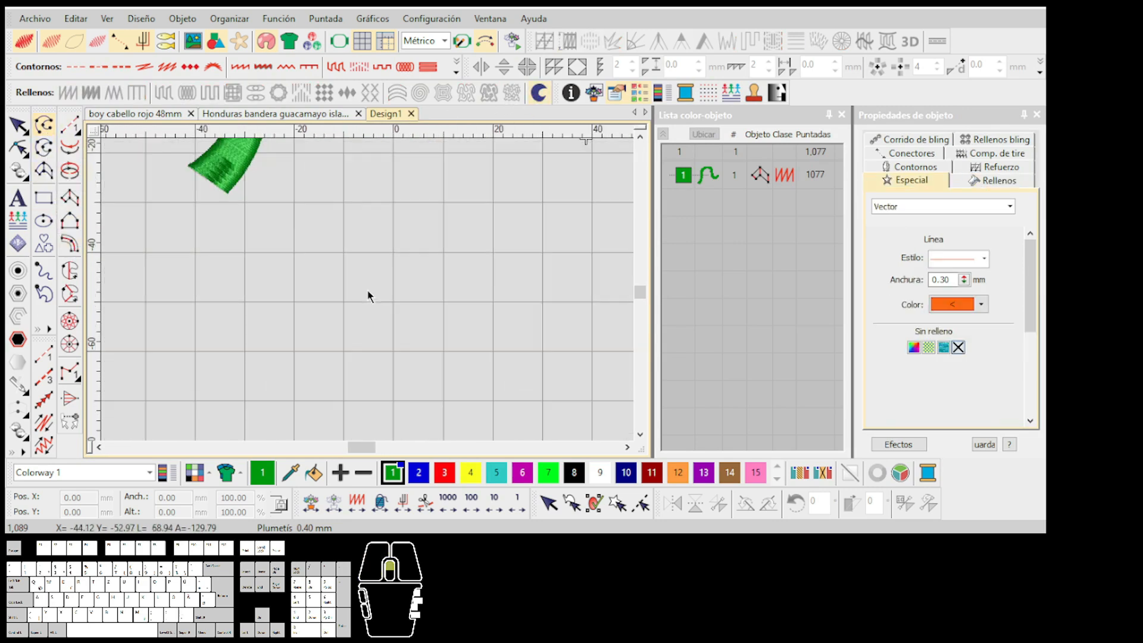
{"action": "scroll", "coordinate": [361, 318], "scroll_direction": "down", "scroll_amount": 2}
{"action": "scroll", "coordinate": [375, 293], "scroll_direction": "up", "scroll_amount": 1}
{"action": "left_click", "coordinate": [348, 289]}
{"action": "left_click", "coordinate": [389, 313]}
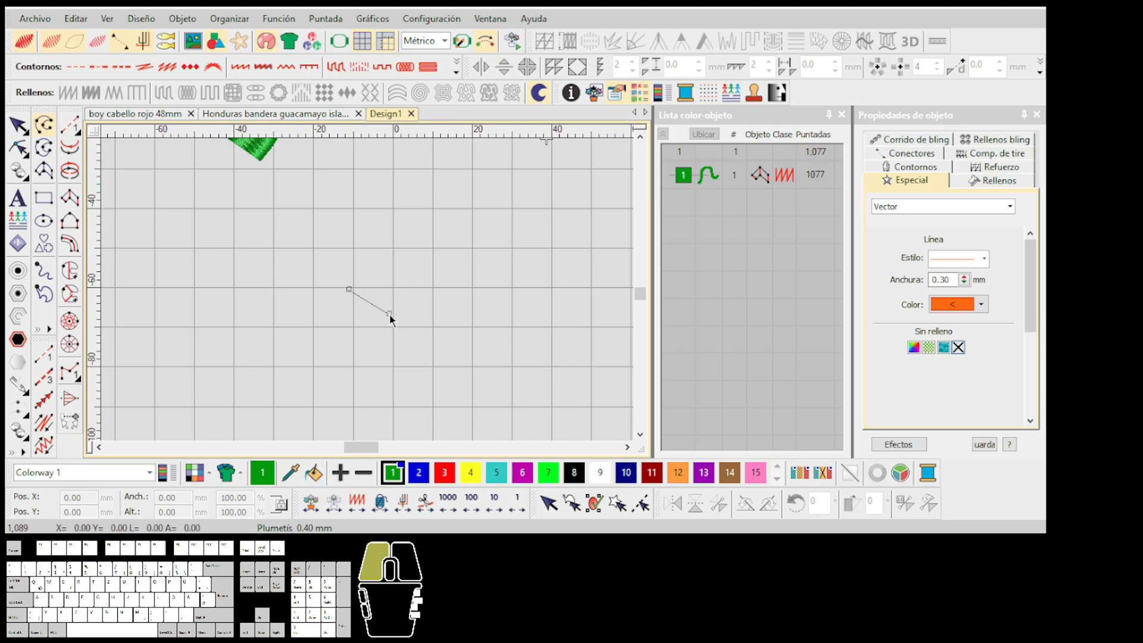
{"action": "key", "text": "Return"}
{"action": "scroll", "coordinate": [401, 283], "scroll_direction": "down", "scroll_amount": 2}
{"action": "scroll", "coordinate": [401, 285], "scroll_direction": "up", "scroll_amount": 1}
{"action": "left_click", "coordinate": [371, 313]}
{"action": "key", "text": "Return"}
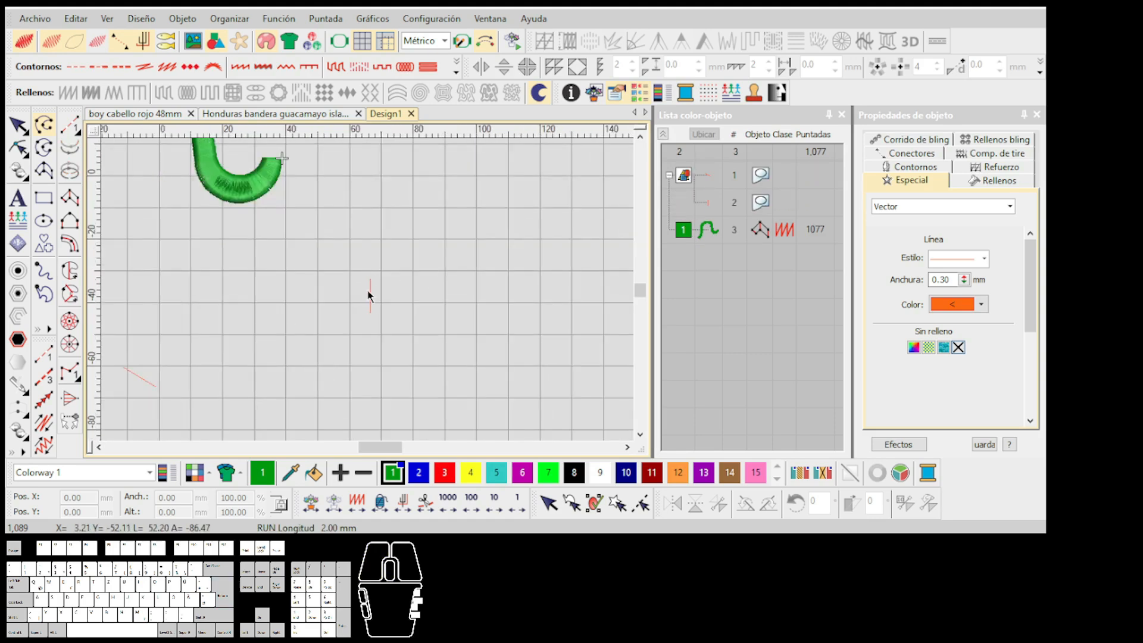
Start a Column B satin, tracing its lower edge as a wavy curve from the slanted orange line's lower end to the vertical line's lower end
{"action": "scroll", "coordinate": [368, 293], "scroll_direction": "down", "scroll_amount": 2}
{"action": "scroll", "coordinate": [368, 294], "scroll_direction": "up", "scroll_amount": 1}
{"action": "scroll", "coordinate": [395, 291], "scroll_direction": "down", "scroll_amount": 1}
{"action": "scroll", "coordinate": [368, 292], "scroll_direction": "up", "scroll_amount": 1}
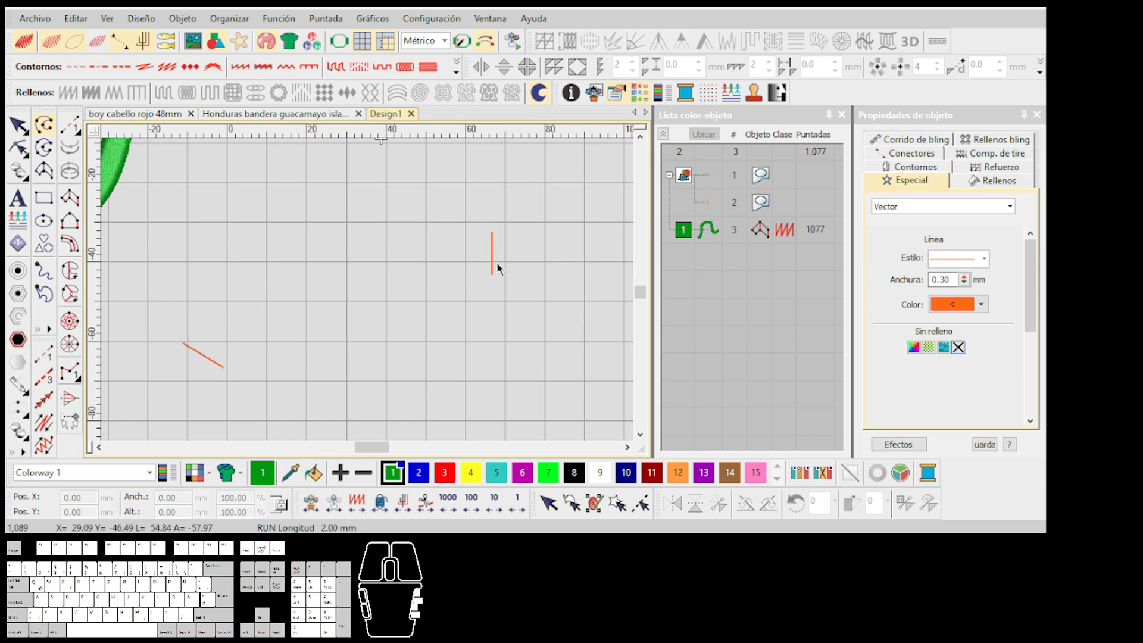
{"action": "left_click", "coordinate": [75, 225]}
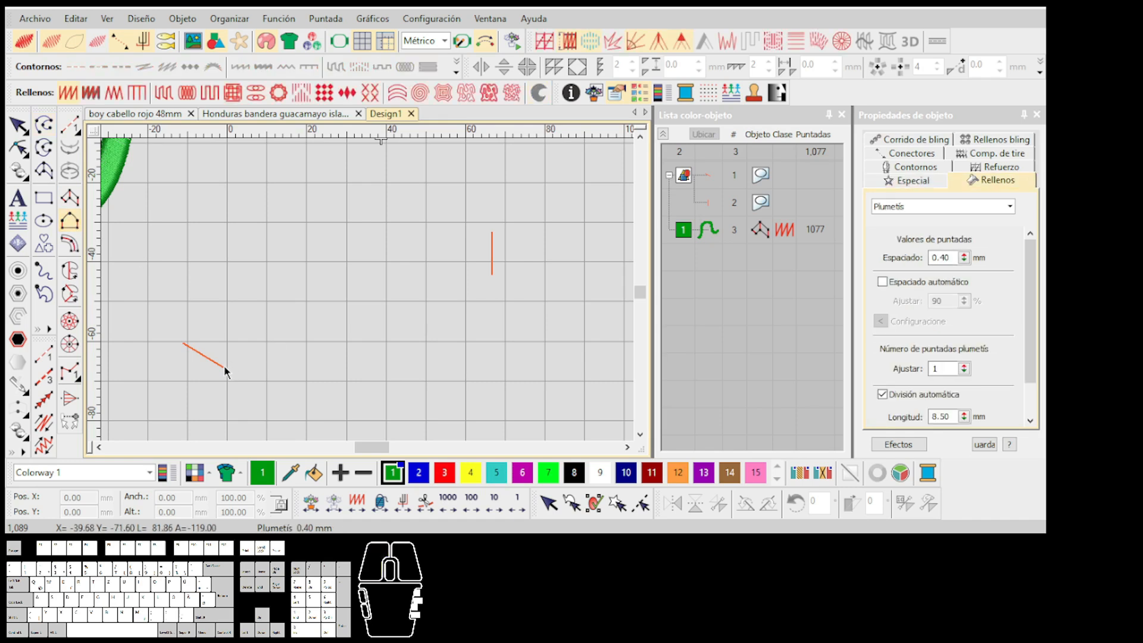
{"action": "right_click", "coordinate": [261, 356]}
{"action": "right_click", "coordinate": [289, 290]}
{"action": "right_click", "coordinate": [331, 256]}
{"action": "right_click", "coordinate": [422, 260]}
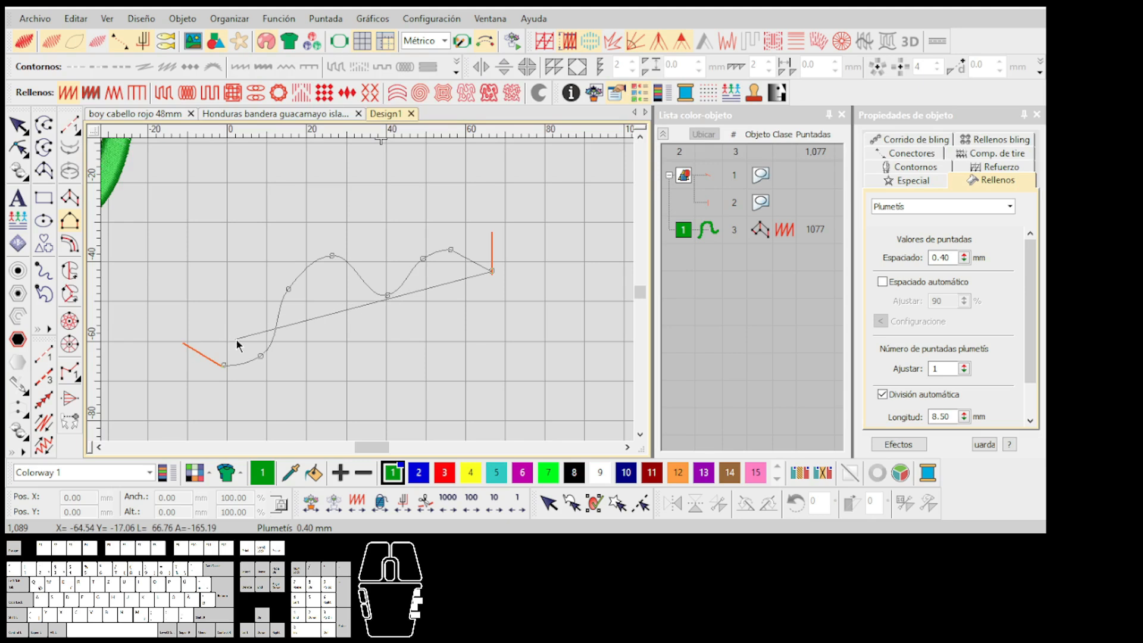
Trace the matching upper wavy edge between the two orange lines, generating Plumetís satin at 0.40 mm spacing, about 77 mm wide and 36 mm high
{"action": "left_click", "coordinate": [184, 344]}
{"action": "left_click", "coordinate": [216, 342]}
{"action": "left_click", "coordinate": [245, 318]}
{"action": "left_click", "coordinate": [262, 281]}
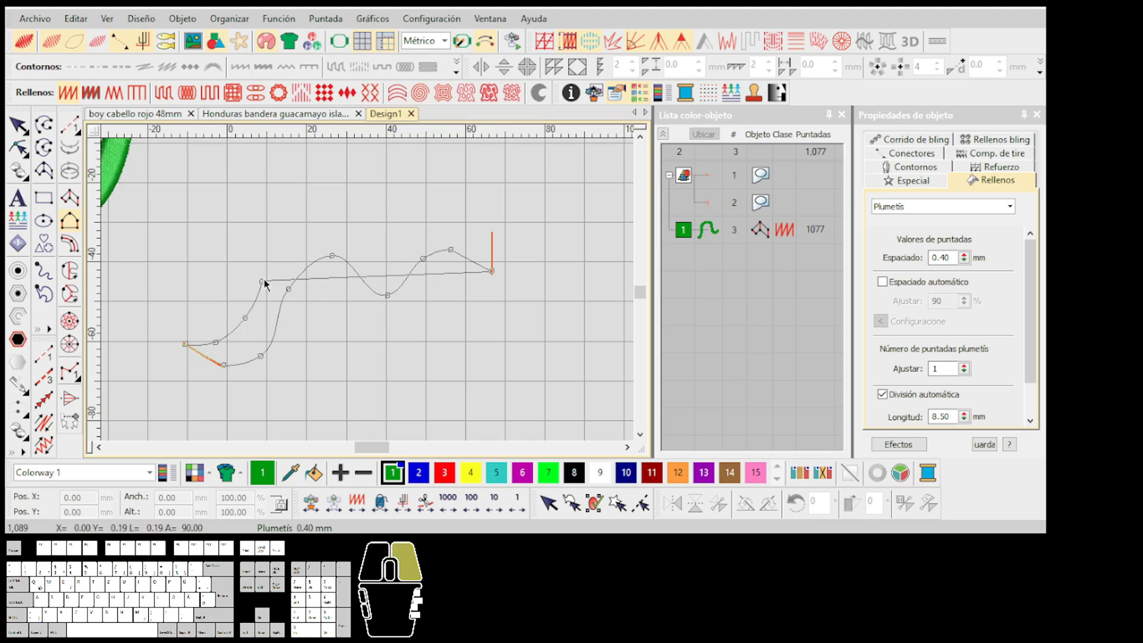
{"action": "left_click", "coordinate": [270, 262]}
{"action": "left_click", "coordinate": [293, 234]}
{"action": "left_click", "coordinate": [322, 225]}
{"action": "right_click", "coordinate": [356, 239]}
{"action": "right_click", "coordinate": [368, 251]}
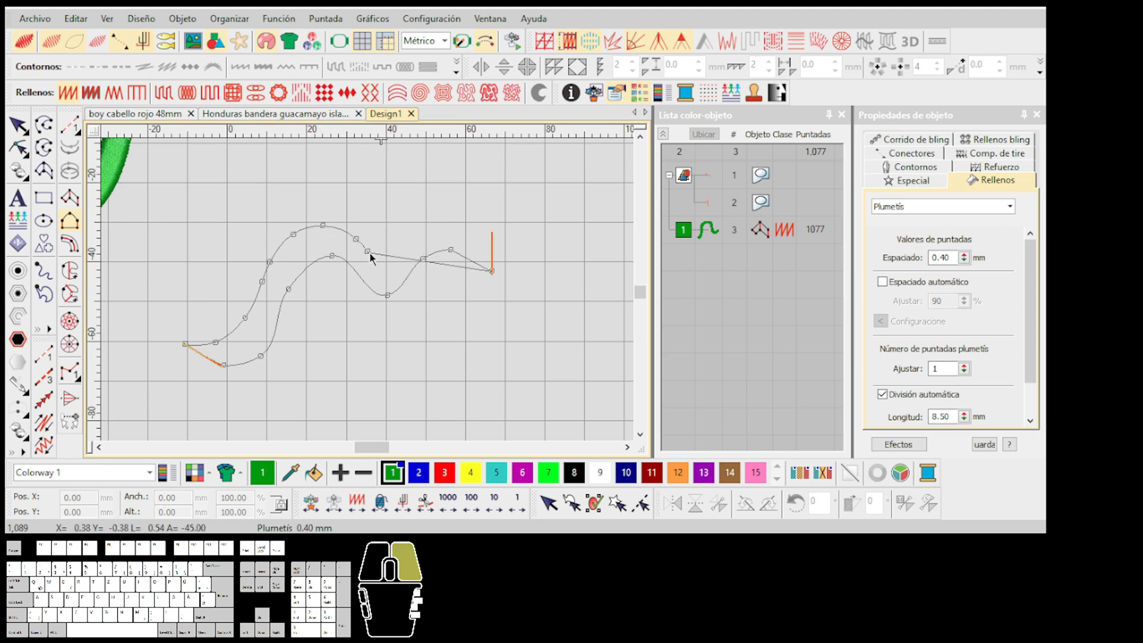
{"action": "right_click", "coordinate": [413, 245]}
{"action": "right_click", "coordinate": [422, 232]}
{"action": "right_click", "coordinate": [438, 224]}
{"action": "left_click", "coordinate": [492, 237]}
{"action": "key", "text": "Return"}
{"action": "scroll", "coordinate": [297, 272], "scroll_direction": "down", "scroll_amount": 2}
{"action": "scroll", "coordinate": [375, 291], "scroll_direction": "up", "scroll_amount": 2}
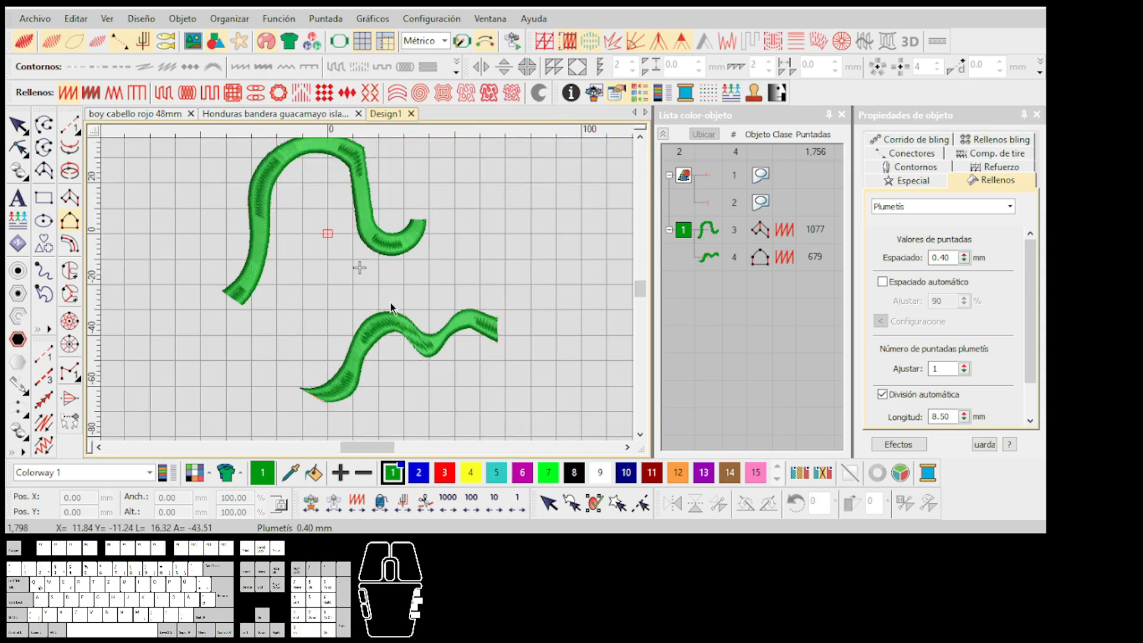
Examine the paired nodes and stitch-angle lines of the arched Column A satin with the Reshape tool for comparison
{"action": "scroll", "coordinate": [391, 308], "scroll_direction": "up", "scroll_amount": 3}
{"action": "left_click", "coordinate": [369, 296]}
{"action": "scroll", "coordinate": [367, 291], "scroll_direction": "down", "scroll_amount": 3}
{"action": "key", "text": "Escape"}
{"action": "left_click", "coordinate": [369, 239]}
{"action": "scroll", "coordinate": [315, 233], "scroll_direction": "up", "scroll_amount": 2}
{"action": "key", "text": "h"}
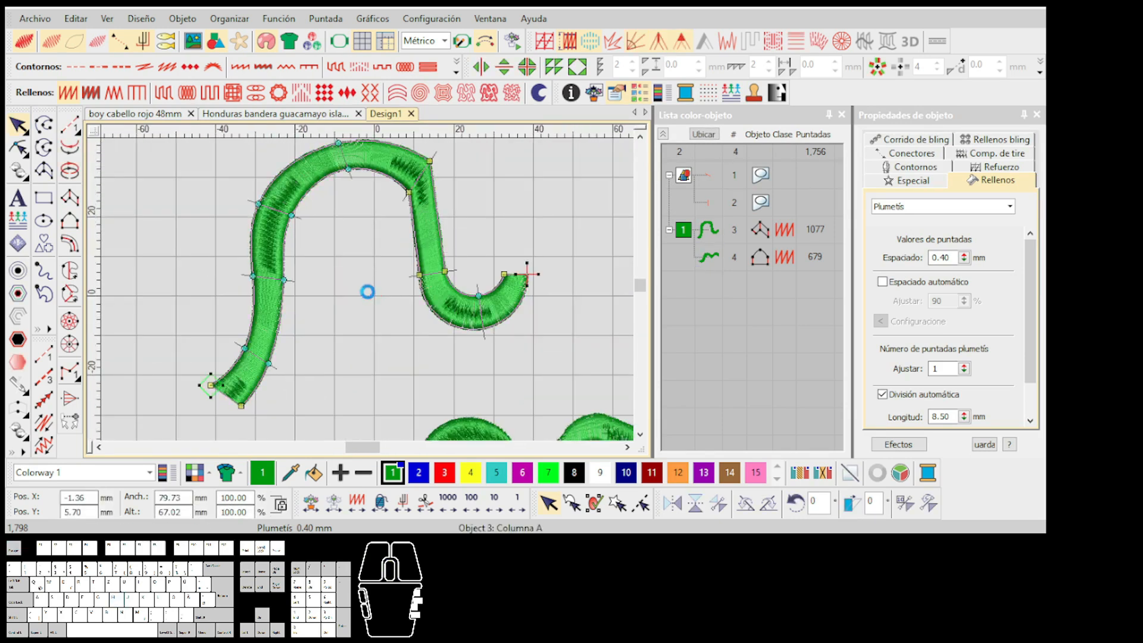
{"action": "scroll", "coordinate": [381, 268], "scroll_direction": "up", "scroll_amount": 1}
{"action": "scroll", "coordinate": [411, 220], "scroll_direction": "down", "scroll_amount": 2}
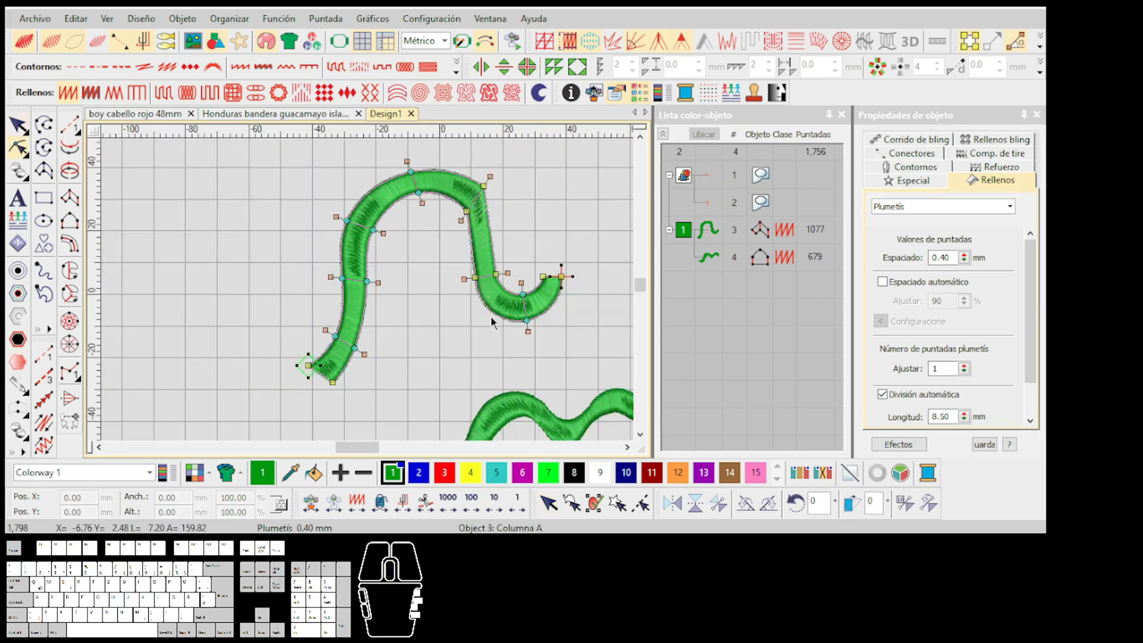
{"action": "scroll", "coordinate": [501, 376], "scroll_direction": "up", "scroll_amount": 1}
Add stitch-angle lines to the wavy Column B satin, one across the rising section and one across the slope after the first crest
{"action": "key", "text": "Escape"}
{"action": "left_click", "coordinate": [381, 327]}
{"action": "scroll", "coordinate": [384, 348], "scroll_direction": "up", "scroll_amount": 1}
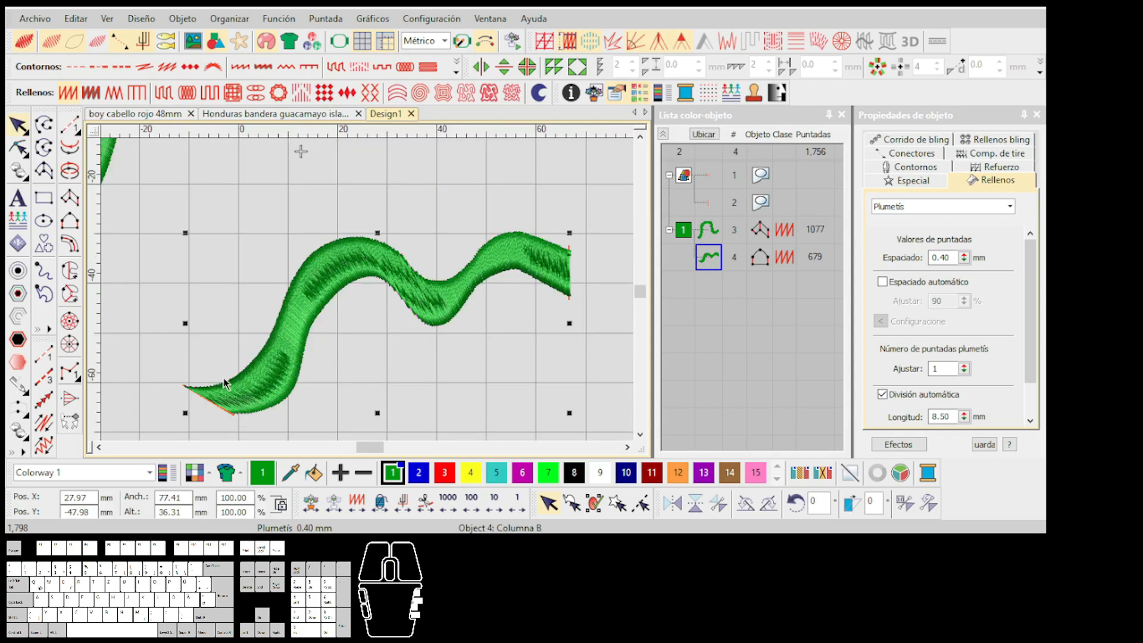
{"action": "left_click", "coordinate": [408, 284]}
{"action": "scroll", "coordinate": [407, 284], "scroll_direction": "up", "scroll_amount": 1}
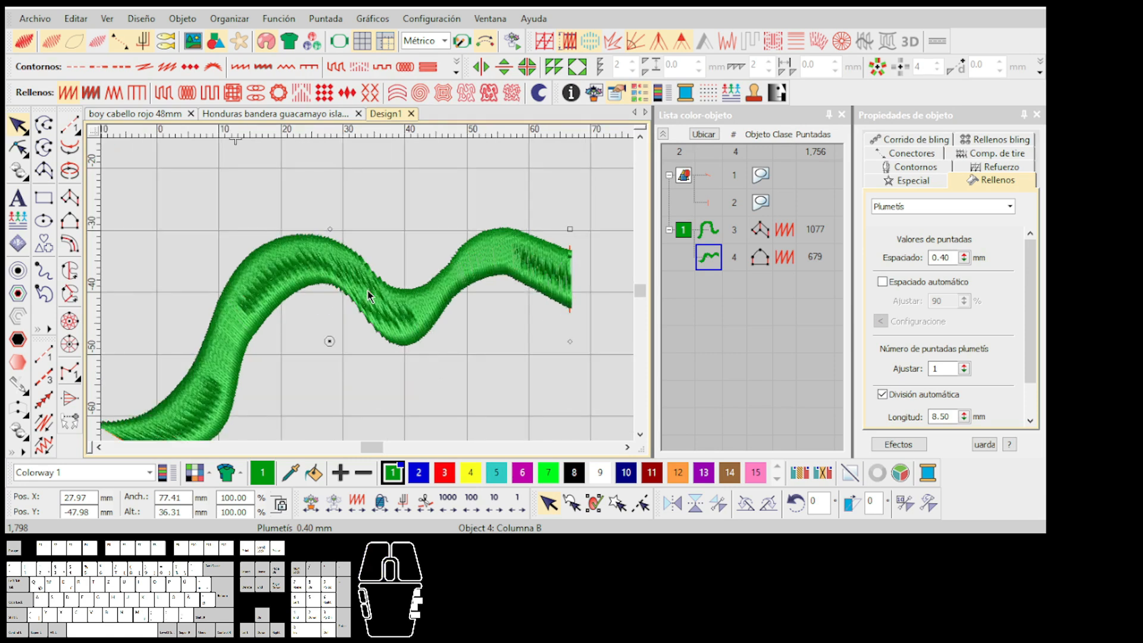
{"action": "key", "text": "h"}
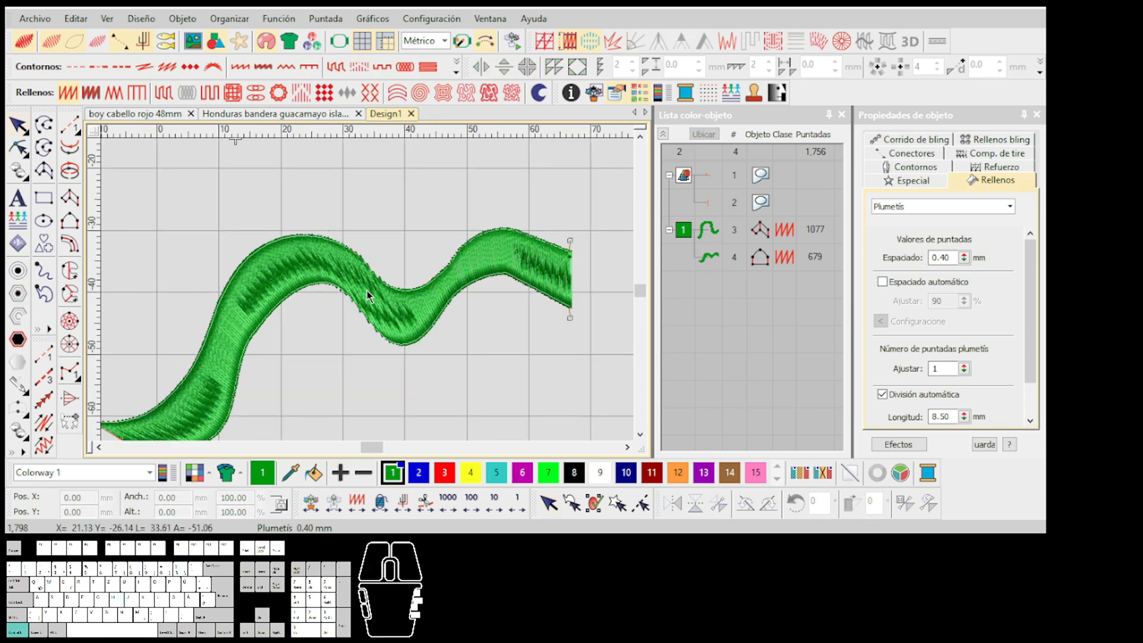
{"action": "scroll", "coordinate": [253, 342], "scroll_direction": "up", "scroll_amount": 1}
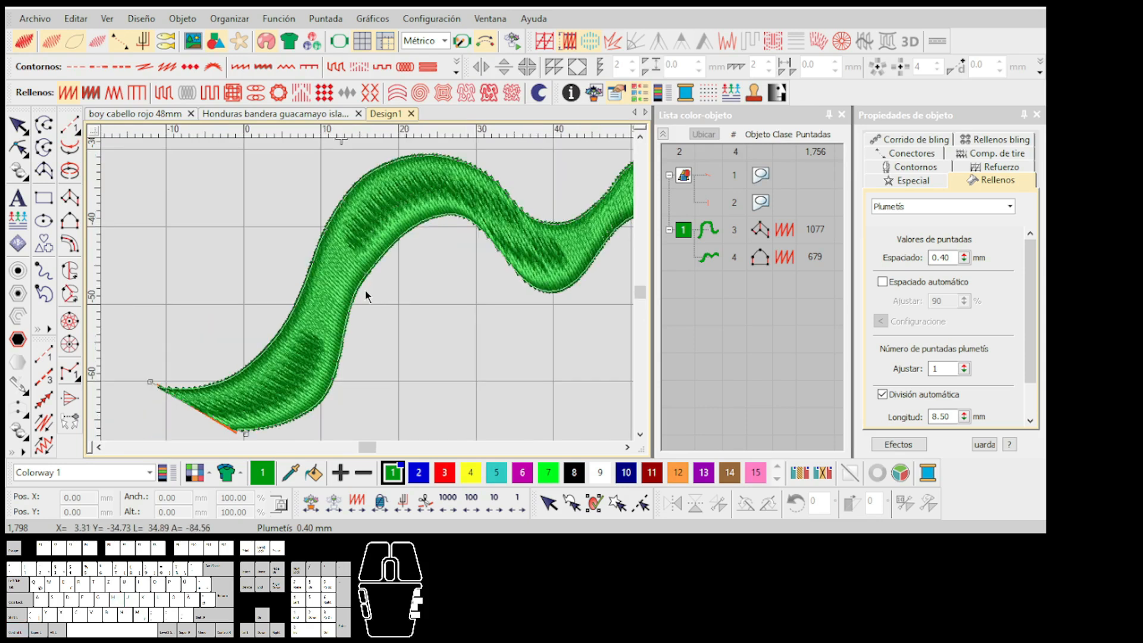
{"action": "left_click", "coordinate": [295, 278]}
{"action": "left_click", "coordinate": [402, 332]}
{"action": "left_click", "coordinate": [477, 277]}
{"action": "left_click", "coordinate": [529, 183]}
Add three more stitch-angle lines across the wave's rise to the second crest and around that crest, and apply them
{"action": "scroll", "coordinate": [595, 219], "scroll_direction": "down", "scroll_amount": 1}
{"action": "scroll", "coordinate": [368, 292], "scroll_direction": "up", "scroll_amount": 1}
{"action": "left_click", "coordinate": [344, 253]}
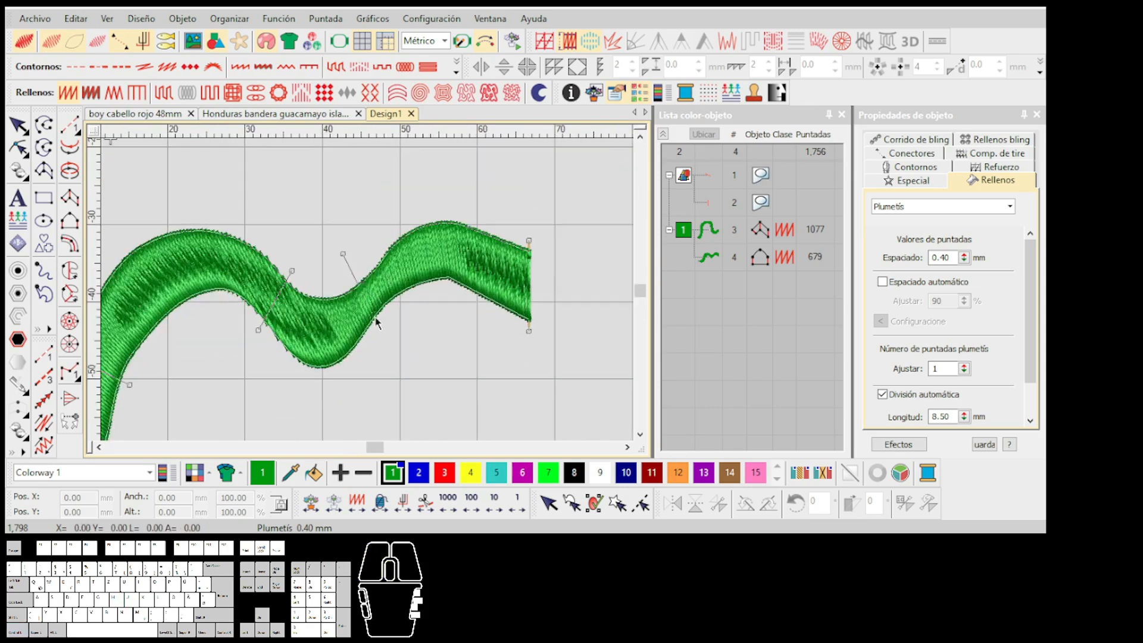
{"action": "left_click", "coordinate": [380, 333]}
{"action": "scroll", "coordinate": [405, 293], "scroll_direction": "up", "scroll_amount": 2}
{"action": "left_click", "coordinate": [396, 311]}
{"action": "left_click", "coordinate": [378, 180]}
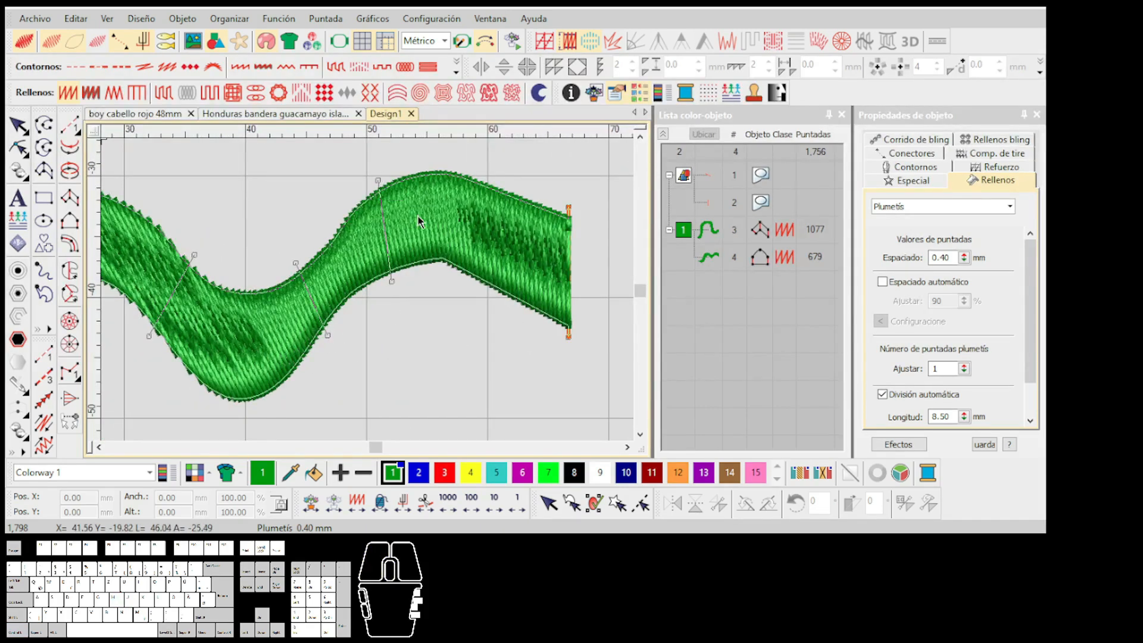
{"action": "left_click", "coordinate": [448, 263]}
{"action": "left_click", "coordinate": [480, 184]}
{"action": "scroll", "coordinate": [369, 298], "scroll_direction": "down", "scroll_amount": 1}
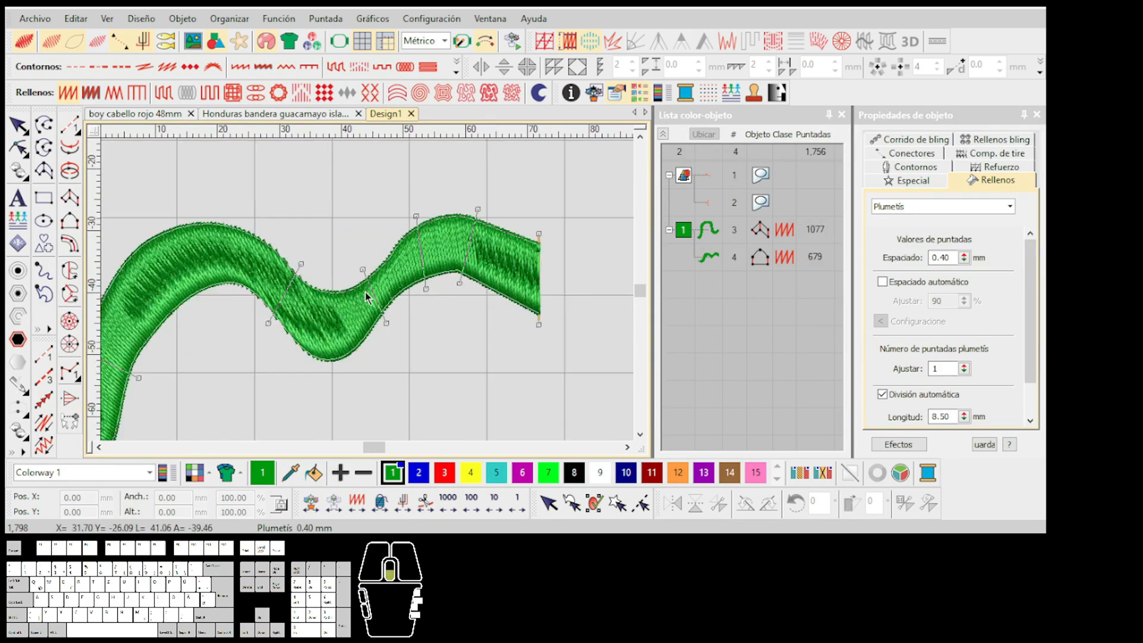
{"action": "key", "text": "Return"}
Delete the stitch-angle lines on the rising section and on the slope after the first crest with the Reshape tool
{"action": "scroll", "coordinate": [364, 293], "scroll_direction": "up", "scroll_amount": 3}
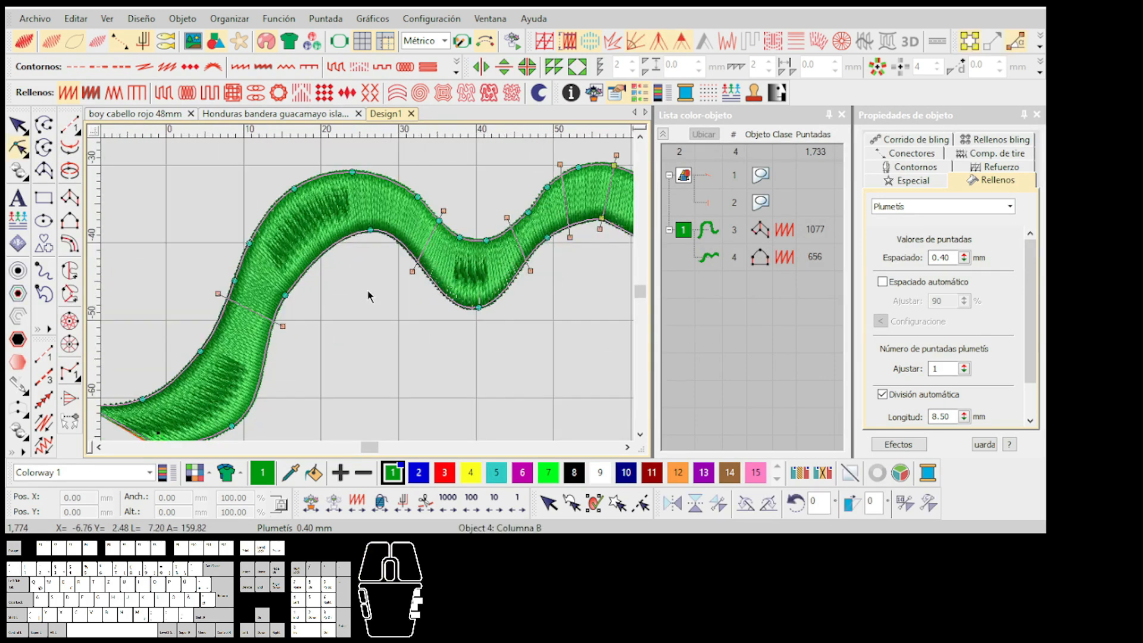
{"action": "left_click", "coordinate": [424, 264]}
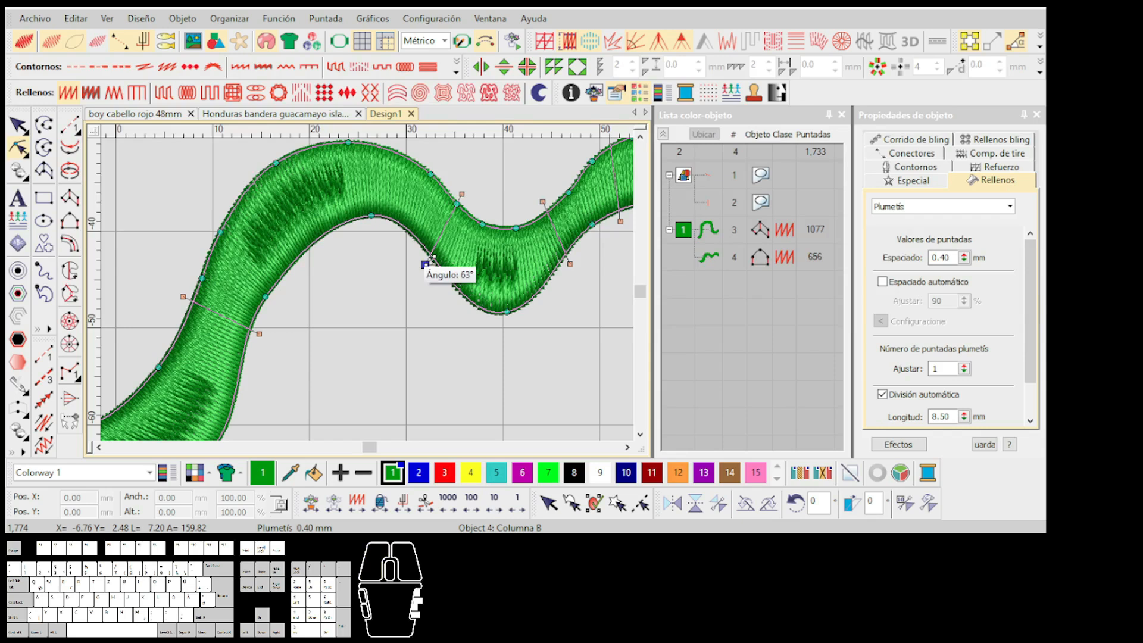
{"action": "key", "text": "Delete"}
{"action": "key", "text": "Delete"}
{"action": "scroll", "coordinate": [374, 286], "scroll_direction": "down", "scroll_amount": 2}
{"action": "scroll", "coordinate": [368, 293], "scroll_direction": "up", "scroll_amount": 1}
{"action": "scroll", "coordinate": [351, 287], "scroll_direction": "down", "scroll_amount": 2}
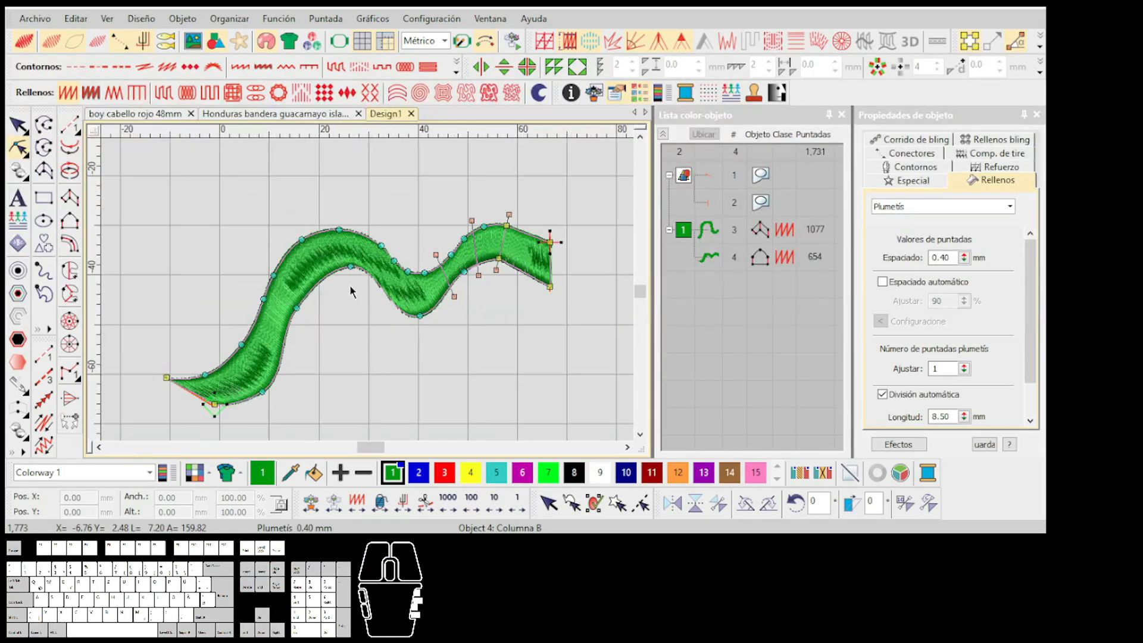
{"action": "scroll", "coordinate": [357, 293], "scroll_direction": "up", "scroll_amount": 1}
{"action": "key", "text": "Escape"}
Delete the curve node on the lower edge beneath the first crest of the Column B satin with the Reshape tool
{"action": "scroll", "coordinate": [364, 293], "scroll_direction": "down", "scroll_amount": 3}
{"action": "scroll", "coordinate": [368, 295], "scroll_direction": "up", "scroll_amount": 2}
{"action": "scroll", "coordinate": [368, 296], "scroll_direction": "down", "scroll_amount": 2}
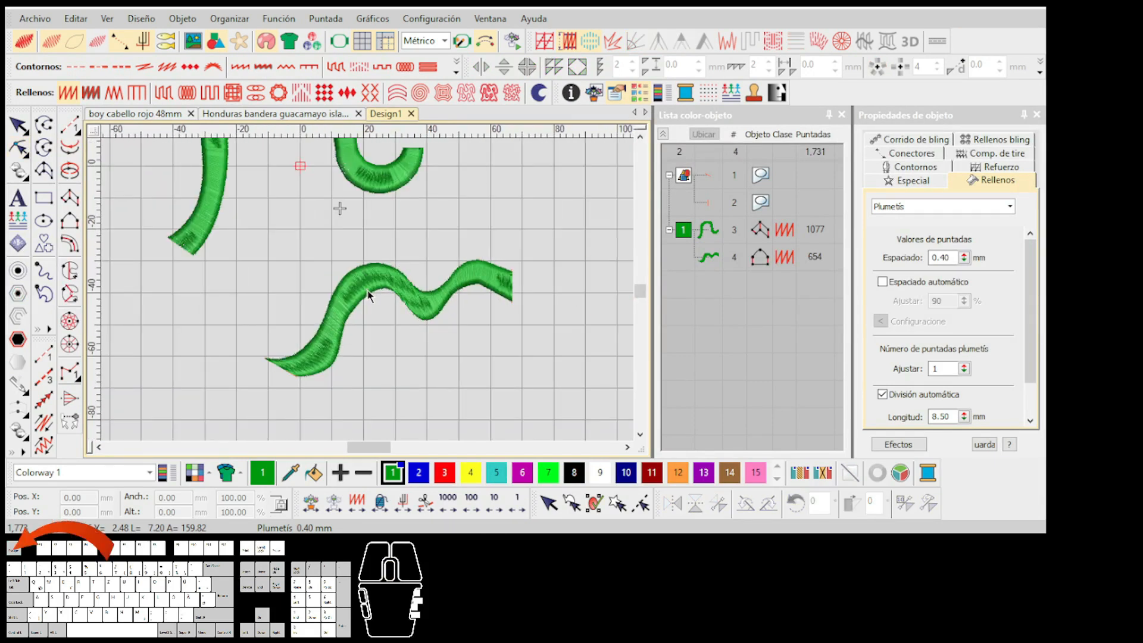
{"action": "scroll", "coordinate": [368, 292], "scroll_direction": "up", "scroll_amount": 2}
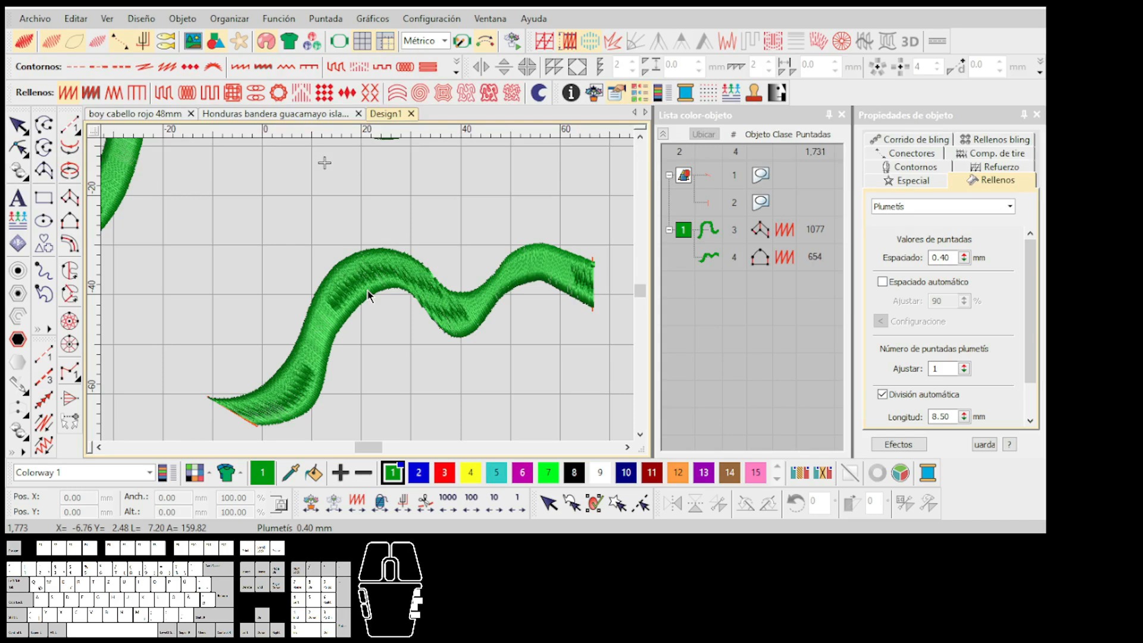
{"action": "scroll", "coordinate": [368, 292], "scroll_direction": "down", "scroll_amount": 2}
{"action": "scroll", "coordinate": [368, 292], "scroll_direction": "up", "scroll_amount": 3}
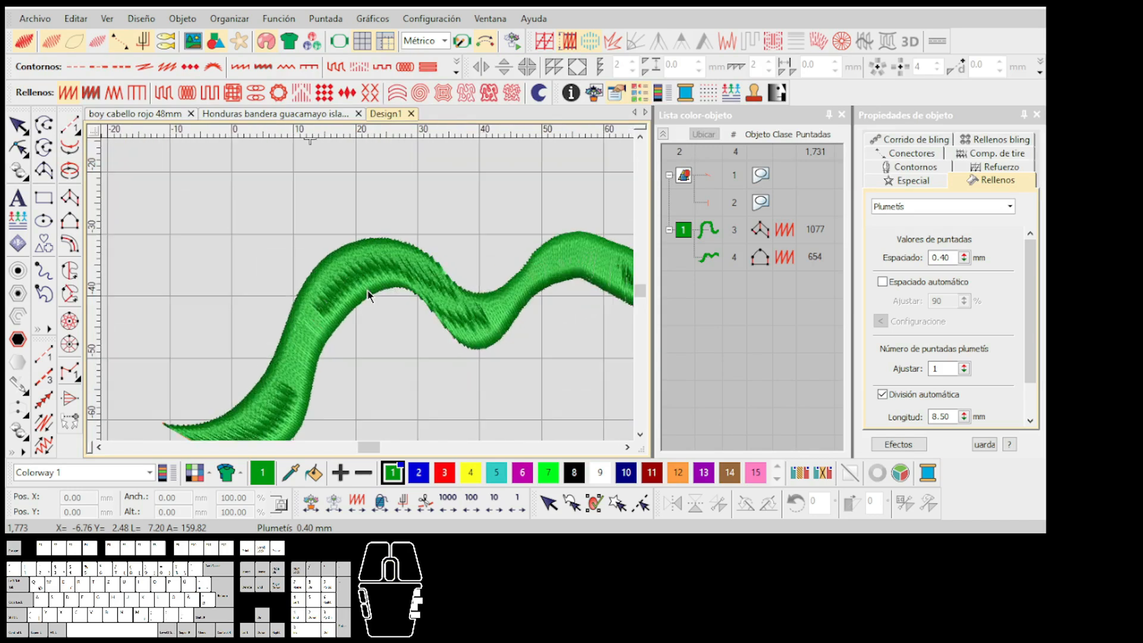
{"action": "left_click", "coordinate": [367, 292]}
{"action": "key", "text": "h"}
{"action": "left_click_drag", "start_coordinate": [393, 287], "coordinate": [366, 285]}
{"action": "key", "text": "Delete"}
{"action": "scroll", "coordinate": [369, 295], "scroll_direction": "down", "scroll_amount": 1}
{"action": "scroll", "coordinate": [369, 295], "scroll_direction": "up", "scroll_amount": 1}
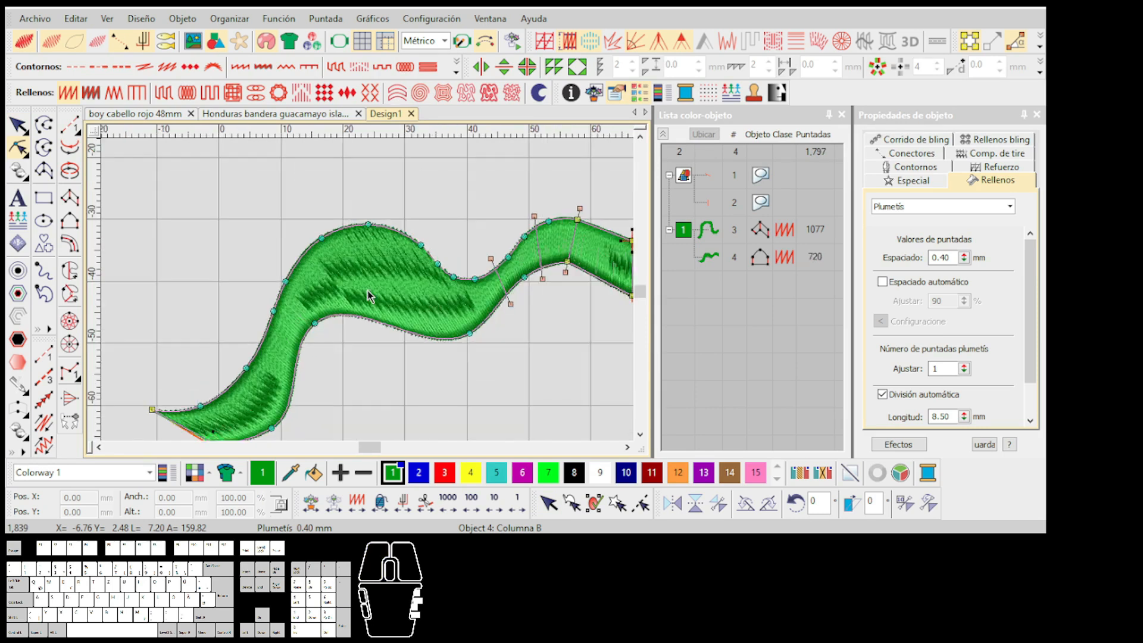
Add a nearly vertical stitch-angle line of about 87° across the widened first crest
{"action": "key", "text": "ctrl+h"}
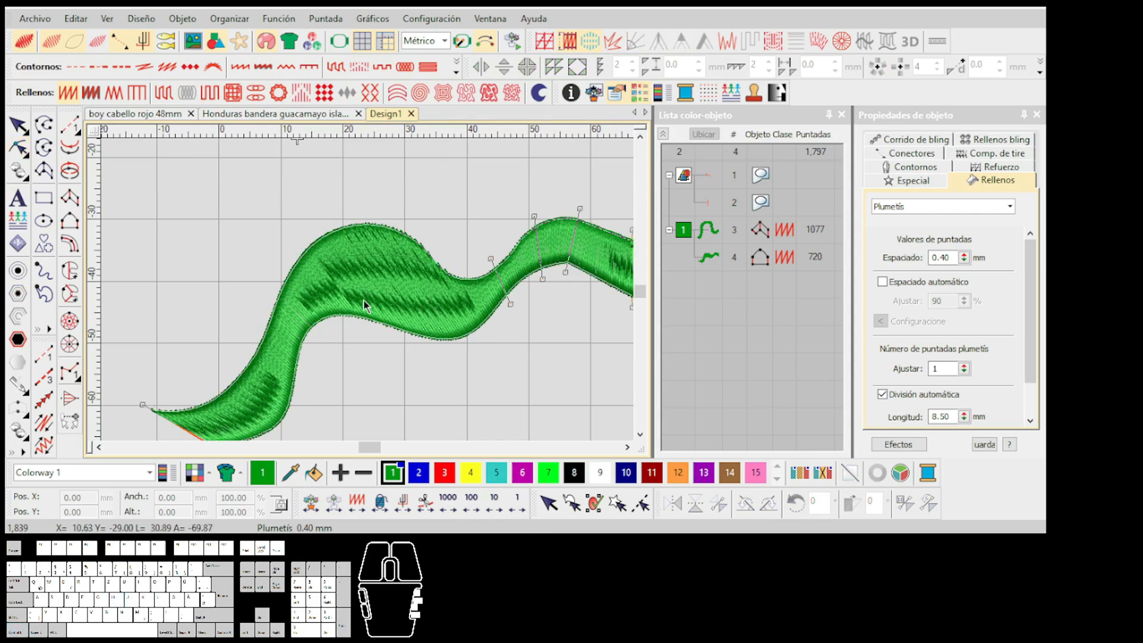
{"action": "left_click", "coordinate": [362, 337]}
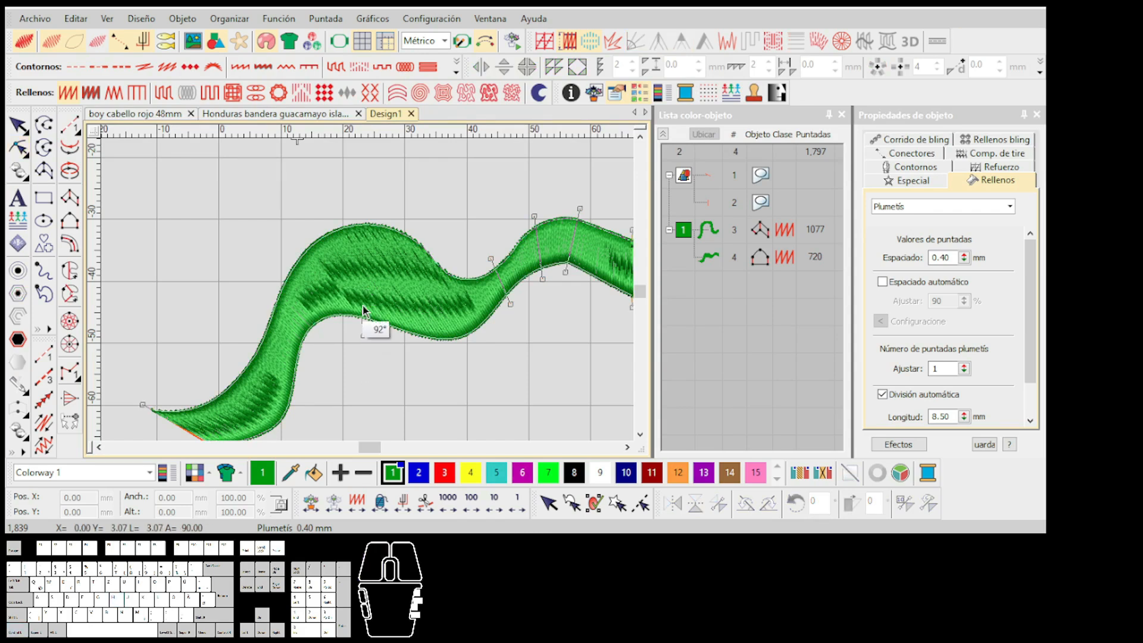
{"action": "left_click", "coordinate": [368, 212]}
{"action": "key", "text": "Return"}
Delete the line across the widened crest and all other remaining stitch-angle lines from the Column B satin
{"action": "left_click", "coordinate": [369, 213]}
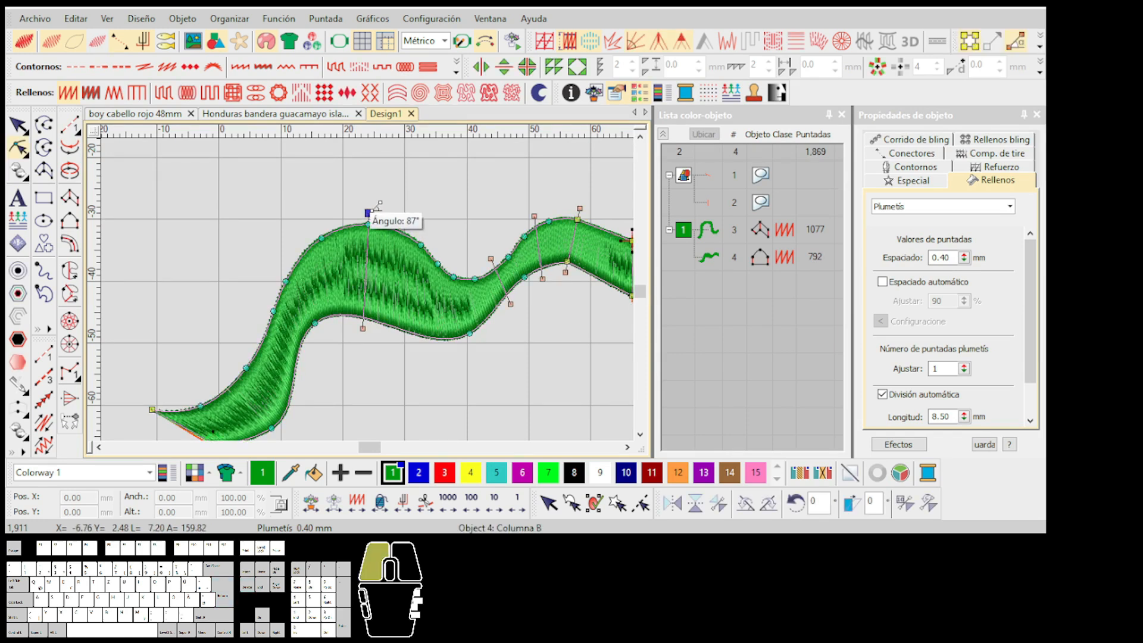
{"action": "key", "text": "Delete"}
{"action": "left_click", "coordinate": [510, 304]}
{"action": "key", "text": "Delete"}
{"action": "left_click", "coordinate": [543, 278]}
{"action": "key", "text": "Delete"}
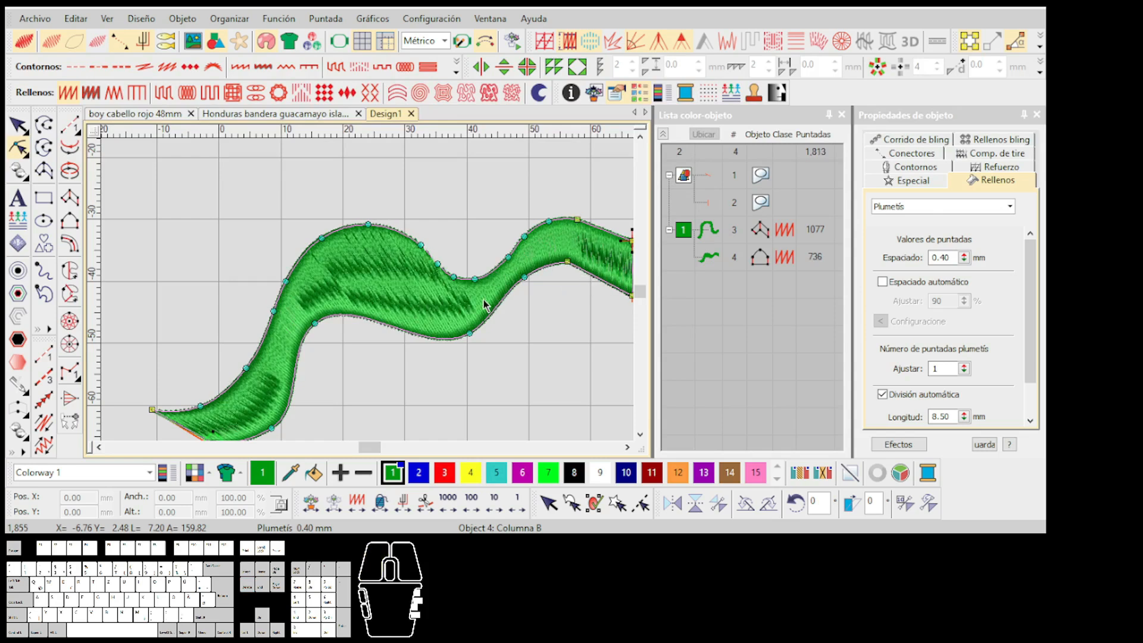
{"action": "scroll", "coordinate": [387, 293], "scroll_direction": "down", "scroll_amount": 2}
{"action": "left_click_drag", "start_coordinate": [343, 290], "coordinate": [369, 295]}
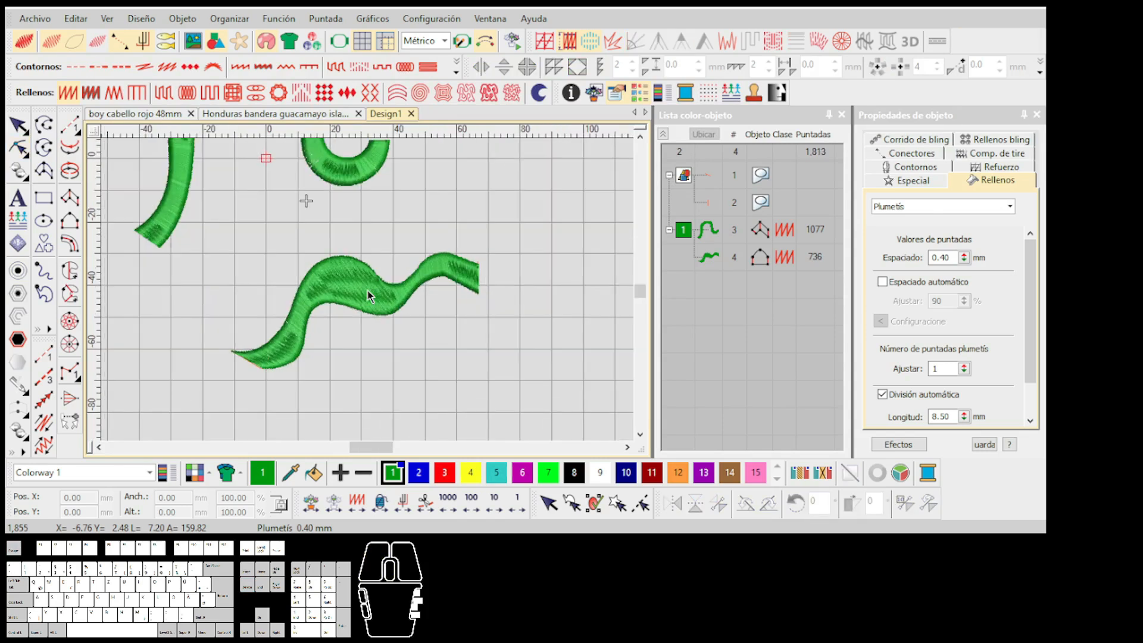
Start an irregular Relleno complejo shape below the wavy column, placing curve points around its lower-left leg and left arm to the top lobe
{"action": "scroll", "coordinate": [367, 294], "scroll_direction": "down", "scroll_amount": 4}
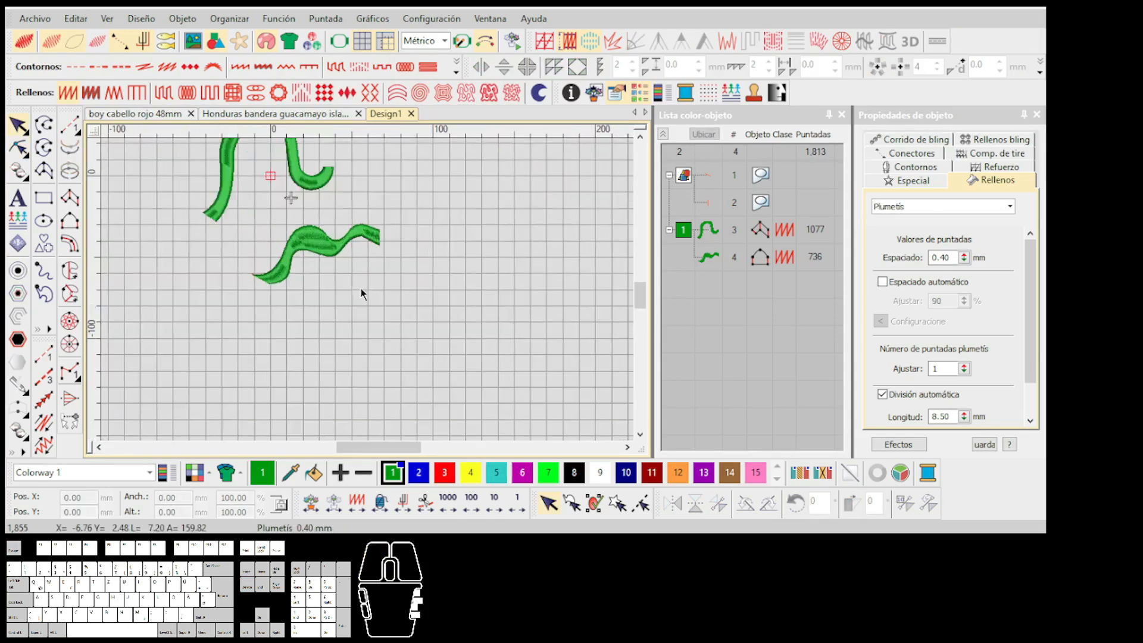
{"action": "scroll", "coordinate": [358, 265], "scroll_direction": "up", "scroll_amount": 1}
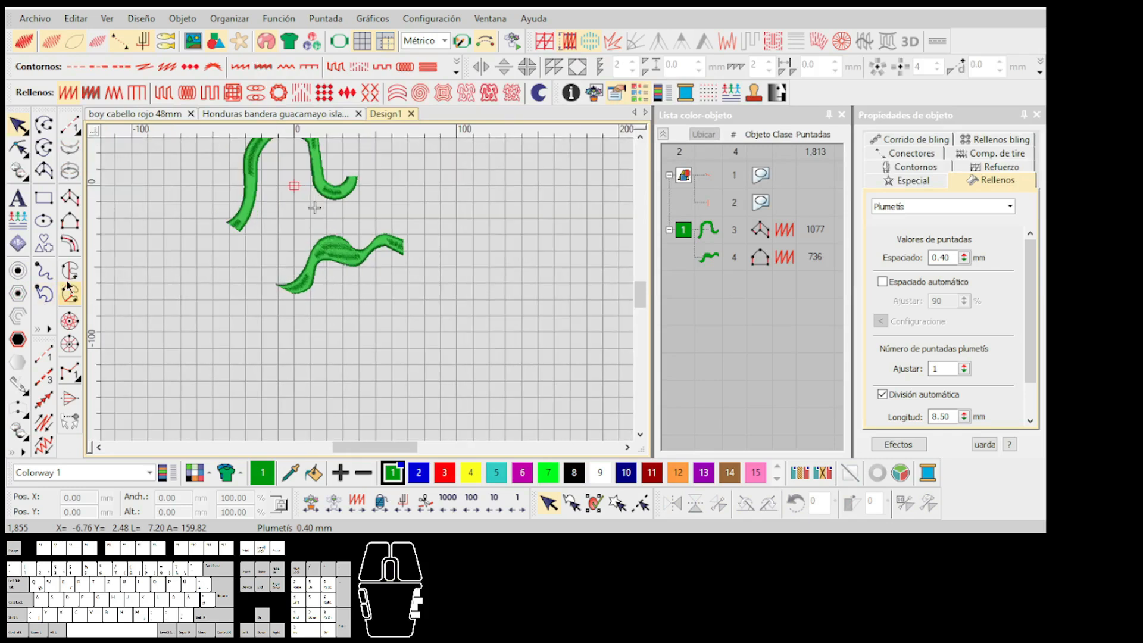
{"action": "left_click", "coordinate": [70, 271]}
{"action": "scroll", "coordinate": [355, 334], "scroll_direction": "up", "scroll_amount": 1}
{"action": "left_click", "coordinate": [352, 344]}
{"action": "right_click", "coordinate": [366, 329]}
{"action": "right_click", "coordinate": [380, 304]}
{"action": "right_click", "coordinate": [375, 293]}
{"action": "right_click", "coordinate": [354, 305]}
{"action": "right_click", "coordinate": [340, 309]}
{"action": "right_click", "coordinate": [334, 297]}
{"action": "right_click", "coordinate": [351, 279]}
{"action": "right_click", "coordinate": [371, 266]}
{"action": "right_click", "coordinate": [391, 246]}
Finish the outline around the right lobe and lower edge as a closed shape about 48 mm wide, and change its fill to tatami
{"action": "right_click", "coordinate": [410, 289]}
{"action": "right_click", "coordinate": [427, 268]}
{"action": "right_click", "coordinate": [450, 261]}
{"action": "right_click", "coordinate": [456, 279]}
{"action": "right_click", "coordinate": [444, 291]}
{"action": "right_click", "coordinate": [439, 316]}
{"action": "right_click", "coordinate": [425, 338]}
{"action": "right_click", "coordinate": [399, 345]}
{"action": "right_click", "coordinate": [378, 342]}
{"action": "key", "text": "Return"}
{"action": "scroll", "coordinate": [374, 322], "scroll_direction": "up", "scroll_amount": 2}
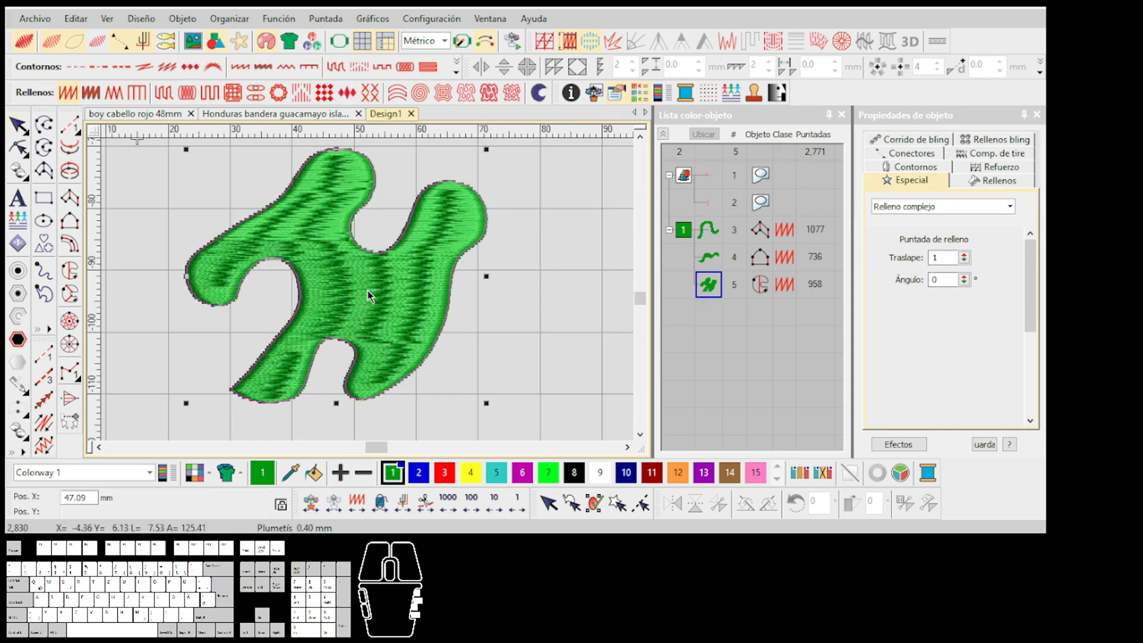
{"action": "left_click", "coordinate": [163, 93]}
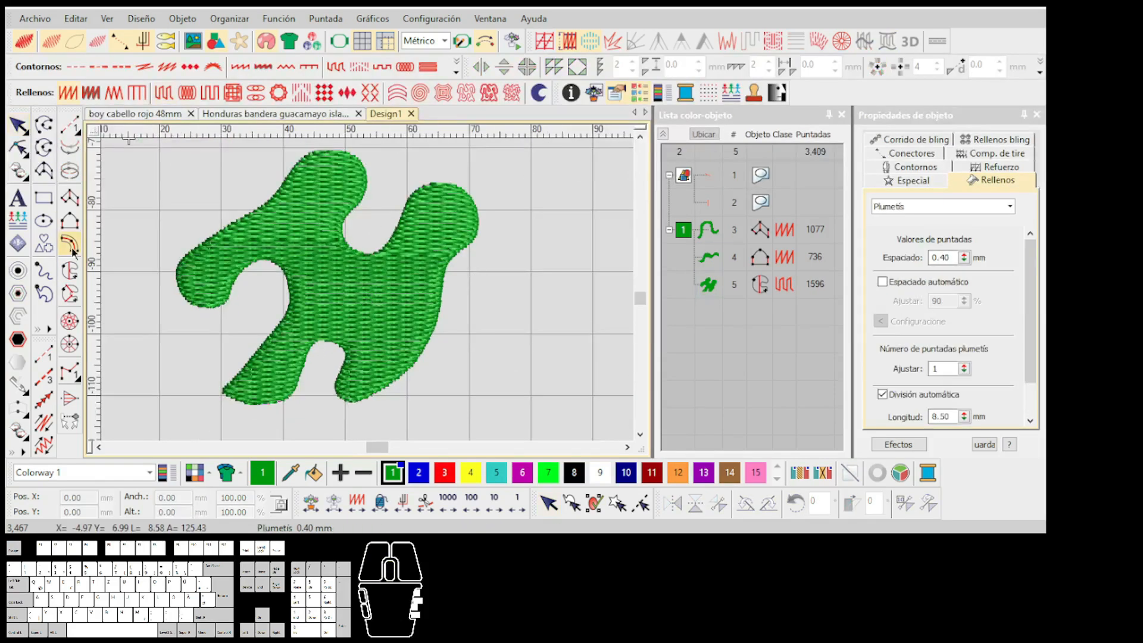
Trace the irregular shape's two sides with Column B, generating Plumetís satin at 0.40 mm spacing on top of it
{"action": "left_click", "coordinate": [66, 226]}
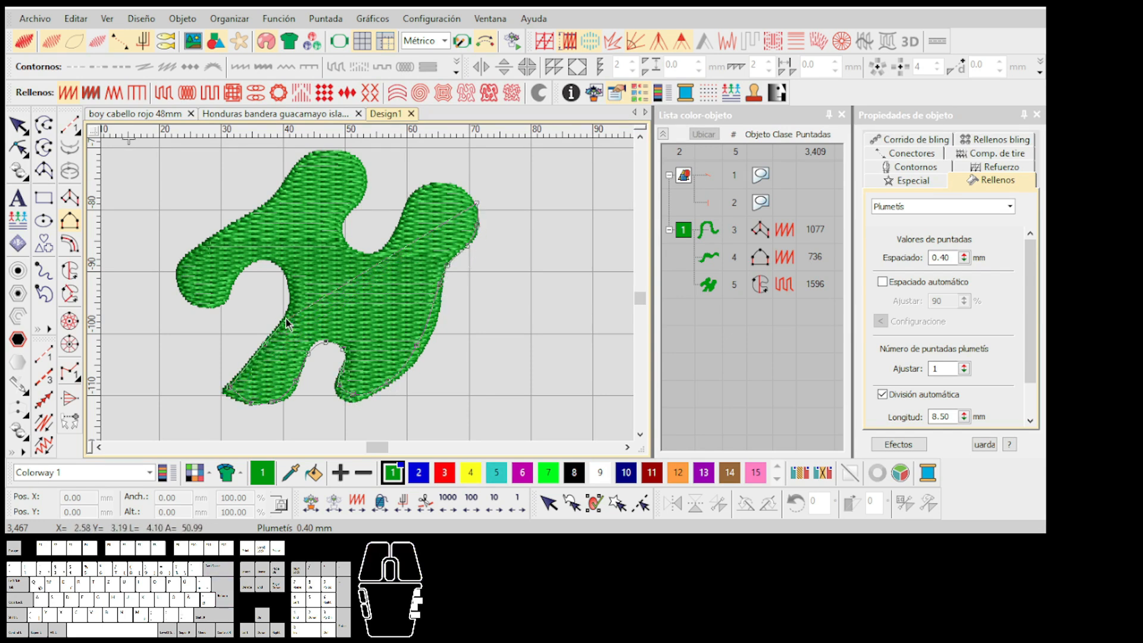
{"action": "right_click", "coordinate": [287, 279]}
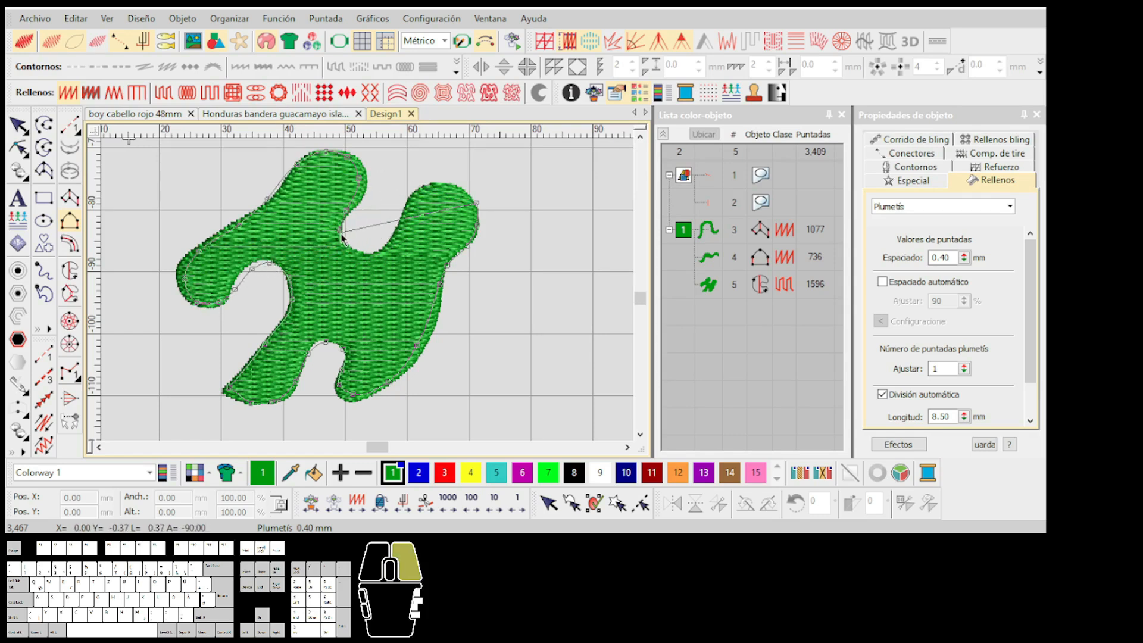
{"action": "right_click", "coordinate": [354, 244]}
{"action": "right_click", "coordinate": [380, 247]}
{"action": "key", "text": "Return"}
{"action": "scroll", "coordinate": [405, 240], "scroll_direction": "down", "scroll_amount": 3}
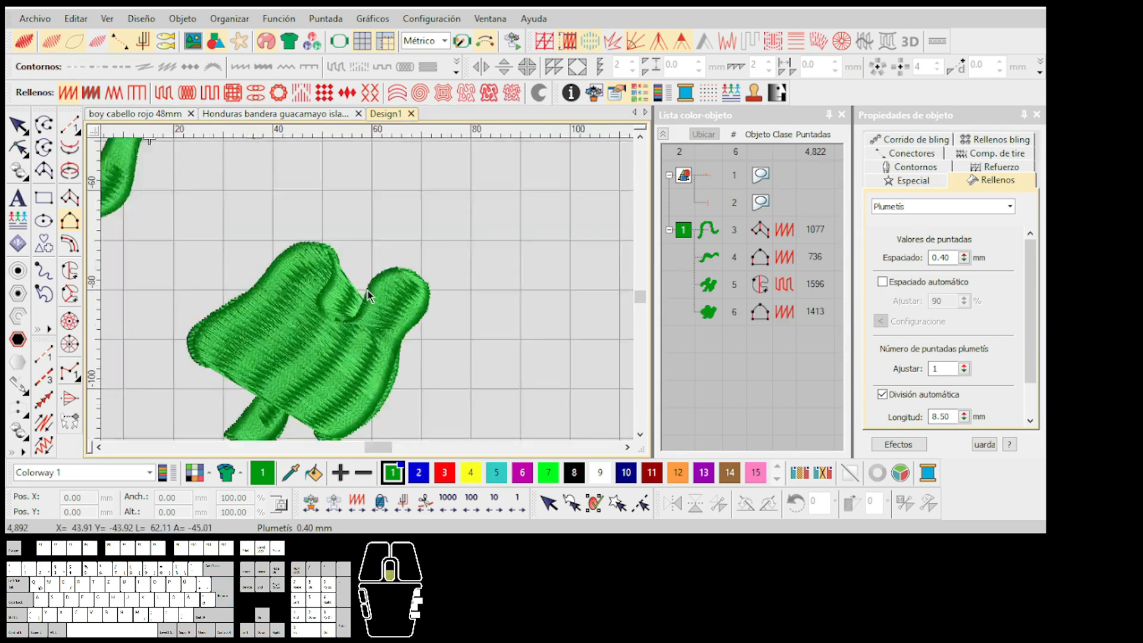
Move the irregular Column B satin beside the tatami shape, centred at about X 94 mm, Y -78 mm
{"action": "key", "text": "Escape"}
{"action": "left_click_drag", "start_coordinate": [355, 294], "coordinate": [502, 253]}
{"action": "scroll", "coordinate": [486, 294], "scroll_direction": "up", "scroll_amount": 2}
Compare the stitch layout of the irregular Column B satin and the tatami shape with TrueView toggled off and on
{"action": "key", "text": "t"}
{"action": "scroll", "coordinate": [368, 296], "scroll_direction": "up", "scroll_amount": 2}
{"action": "scroll", "coordinate": [367, 296], "scroll_direction": "down", "scroll_amount": 3}
{"action": "scroll", "coordinate": [369, 310], "scroll_direction": "up", "scroll_amount": 2}
{"action": "scroll", "coordinate": [368, 296], "scroll_direction": "down", "scroll_amount": 3}
{"action": "scroll", "coordinate": [368, 296], "scroll_direction": "up", "scroll_amount": 1}
{"action": "key", "text": "t"}
{"action": "scroll", "coordinate": [368, 296], "scroll_direction": "down", "scroll_amount": 3}
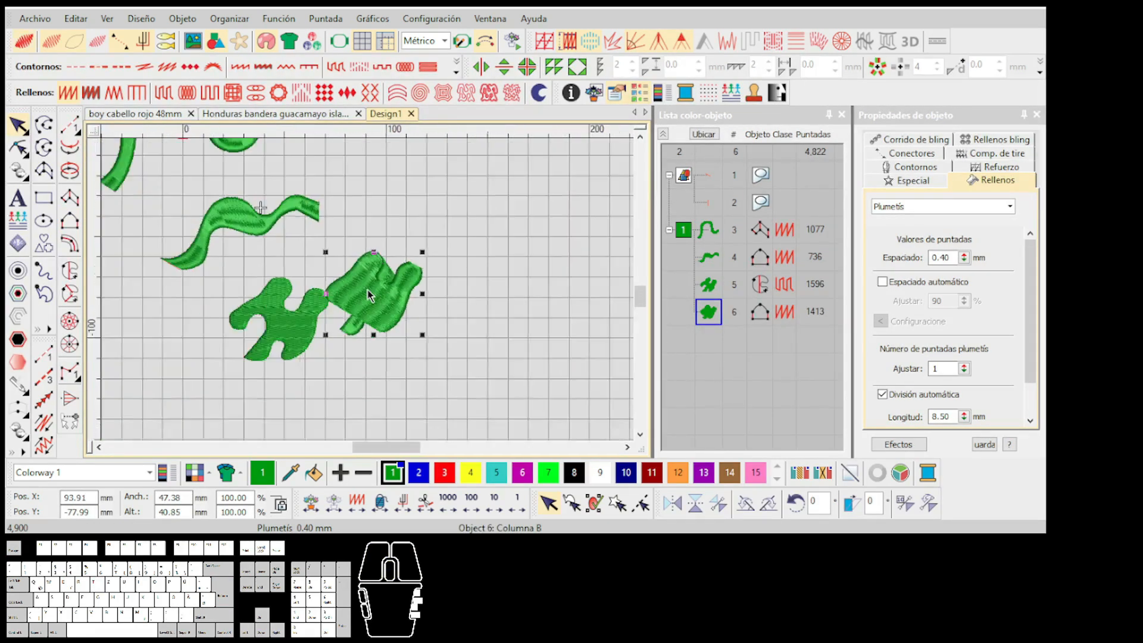
Compare the Column A band and the Column B shapes with the tatami-filled irregular shape on the canvas
{"action": "scroll", "coordinate": [368, 296], "scroll_direction": "up", "scroll_amount": 2}
{"action": "scroll", "coordinate": [368, 295], "scroll_direction": "down", "scroll_amount": 2}
{"action": "key", "text": "Escape"}
{"action": "scroll", "coordinate": [286, 238], "scroll_direction": "down", "scroll_amount": 2}
{"action": "scroll", "coordinate": [368, 296], "scroll_direction": "up", "scroll_amount": 2}
{"action": "scroll", "coordinate": [369, 293], "scroll_direction": "up", "scroll_amount": 1}
{"action": "scroll", "coordinate": [362, 281], "scroll_direction": "down", "scroll_amount": 2}
{"action": "scroll", "coordinate": [363, 274], "scroll_direction": "up", "scroll_amount": 1}
{"action": "left_click", "coordinate": [363, 267]}
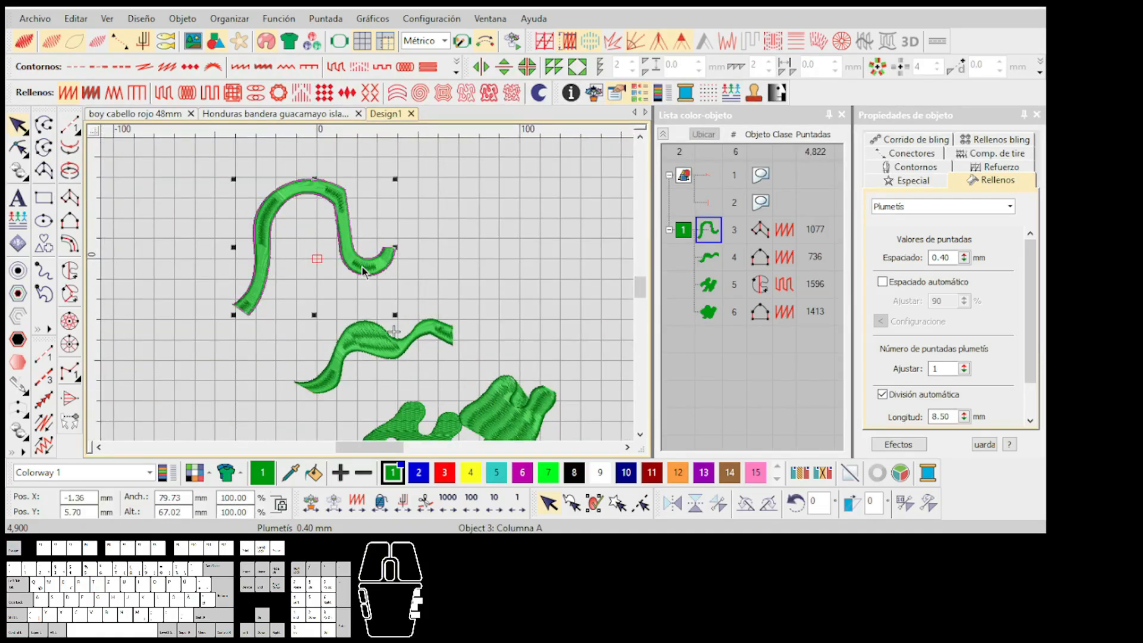
{"action": "left_click", "coordinate": [375, 335], "text": "ctrl"}
{"action": "scroll", "coordinate": [368, 294], "scroll_direction": "down", "scroll_amount": 1}
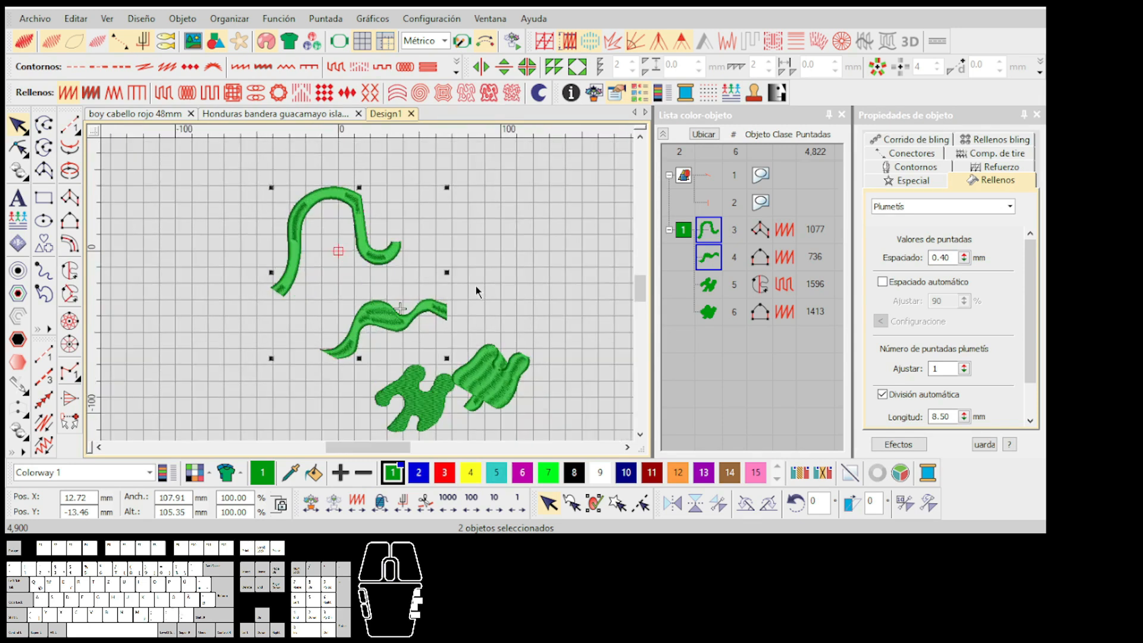
{"action": "key", "text": "Escape"}
{"action": "scroll", "coordinate": [369, 298], "scroll_direction": "up", "scroll_amount": 1}
{"action": "scroll", "coordinate": [369, 305], "scroll_direction": "down", "scroll_amount": 3}
{"action": "scroll", "coordinate": [453, 178], "scroll_direction": "up", "scroll_amount": 2}
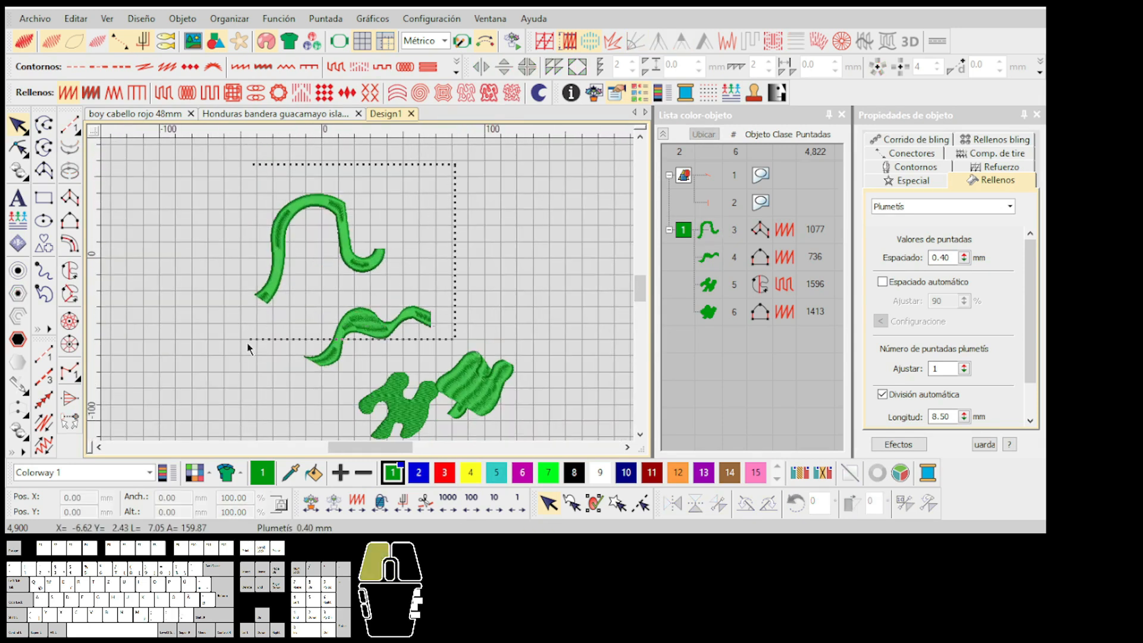
{"action": "left_click_drag", "start_coordinate": [192, 384], "coordinate": [193, 383]}
{"action": "scroll", "coordinate": [391, 352], "scroll_direction": "up", "scroll_amount": 1}
{"action": "key", "text": "Escape"}
{"action": "scroll", "coordinate": [388, 322], "scroll_direction": "up", "scroll_amount": 4}
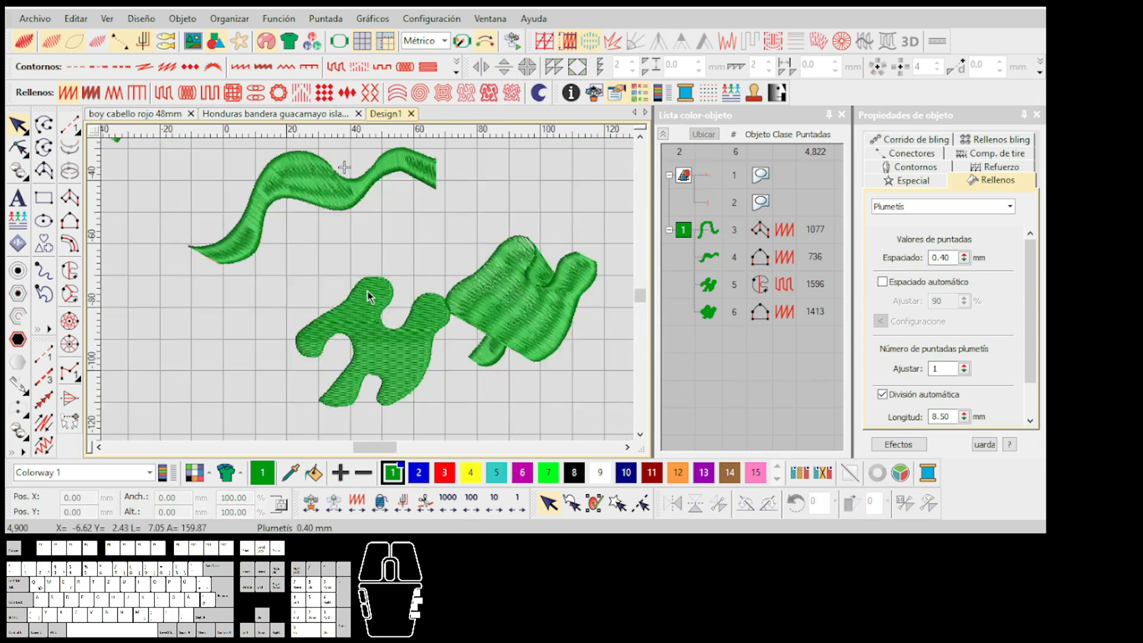
{"action": "scroll", "coordinate": [369, 298], "scroll_direction": "down", "scroll_amount": 3}
{"action": "scroll", "coordinate": [369, 316], "scroll_direction": "up", "scroll_amount": 3}
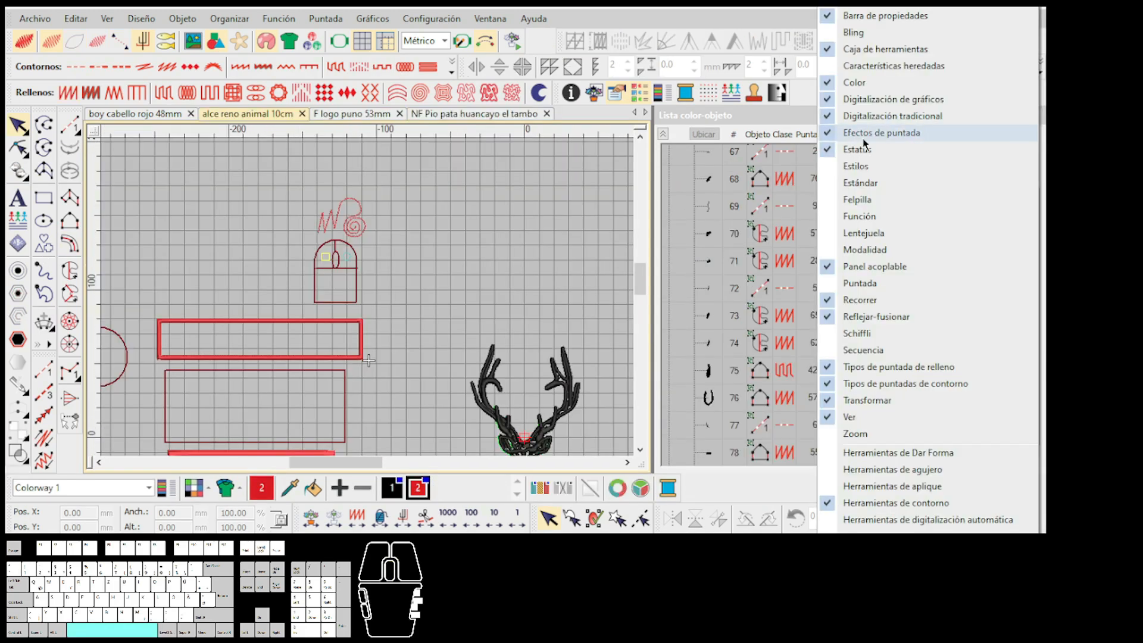
Show the Efectos de puntada toolbar and dock it directly beside the tools following the units selector
{"action": "left_click", "coordinate": [865, 140]}
{"action": "left_click_drag", "start_coordinate": [560, 41], "coordinate": [528, 41]}
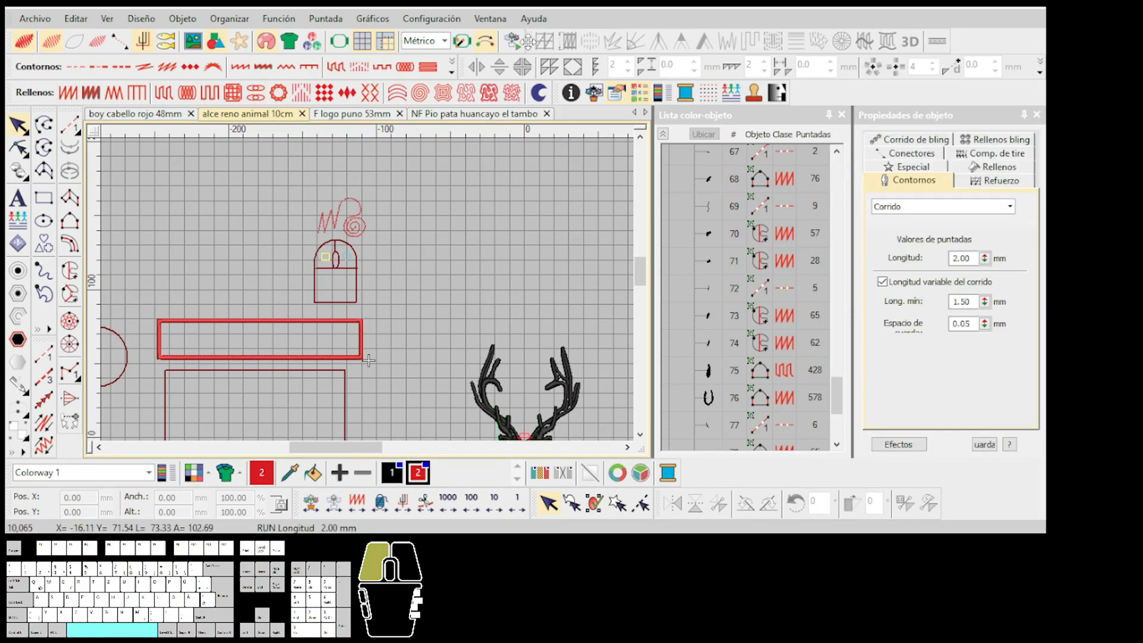
Digitize a circle about 97 mm across above the reindeer with Relleno complejo, filled with Plumetís at 0.40 mm spacing
{"action": "scroll", "coordinate": [500, 197], "scroll_direction": "down", "scroll_amount": 3}
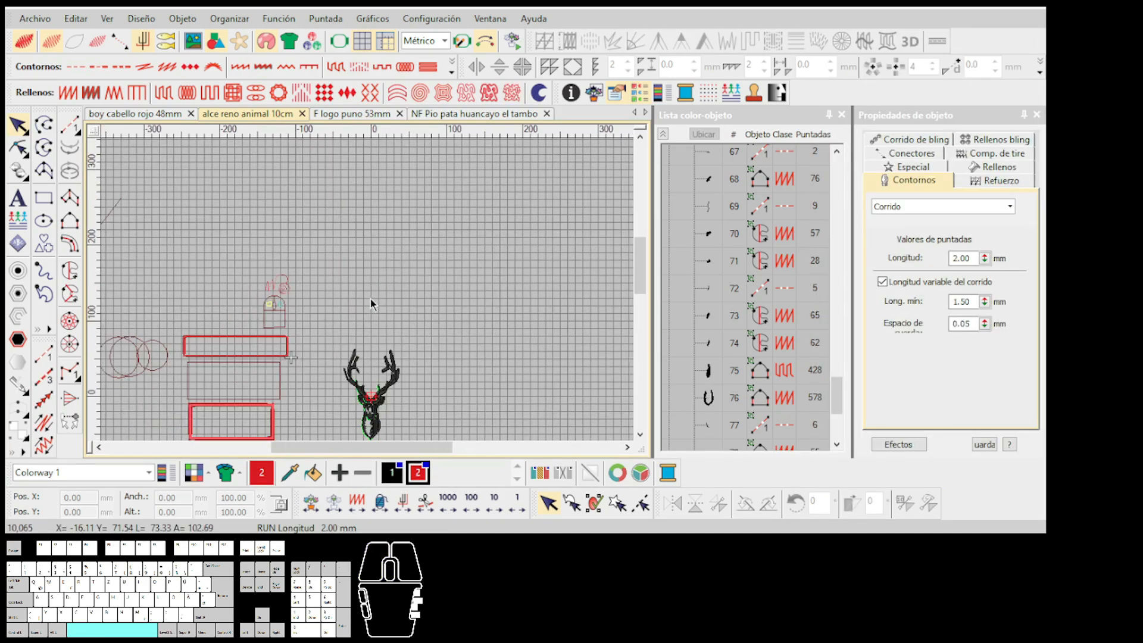
{"action": "scroll", "coordinate": [370, 298], "scroll_direction": "up", "scroll_amount": 2}
{"action": "left_click", "coordinate": [69, 270]}
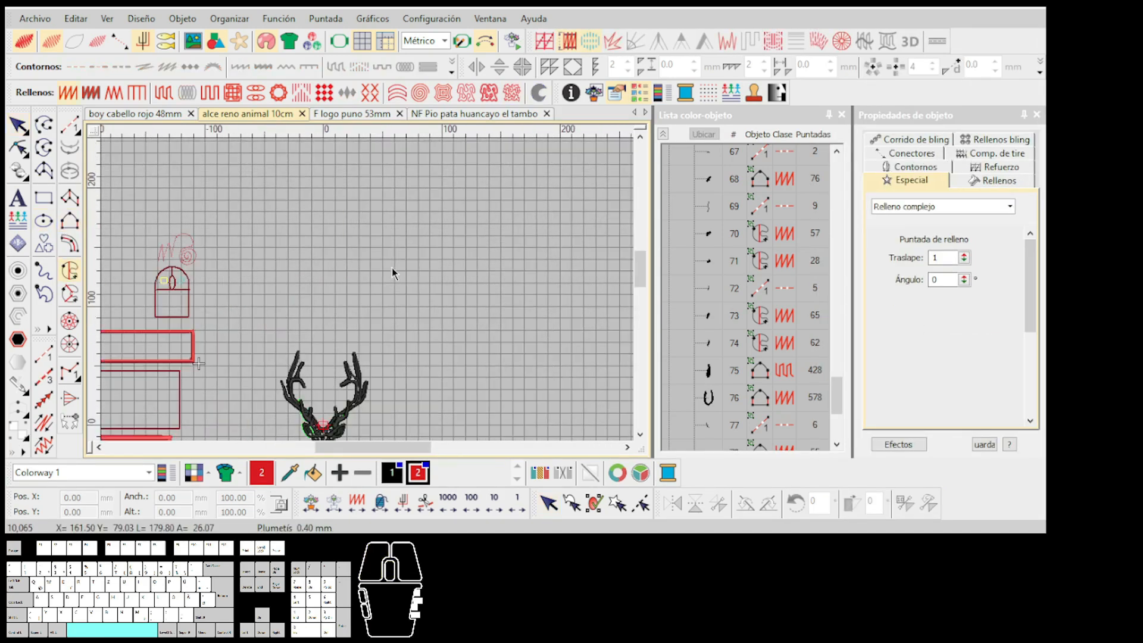
{"action": "scroll", "coordinate": [391, 267], "scroll_direction": "up", "scroll_amount": 1}
{"action": "left_click", "coordinate": [415, 241]}
{"action": "left_click", "coordinate": [474, 307]}
{"action": "left_click", "coordinate": [354, 365]}
{"action": "key", "text": "Return"}
{"action": "scroll", "coordinate": [370, 299], "scroll_direction": "up", "scroll_amount": 2}
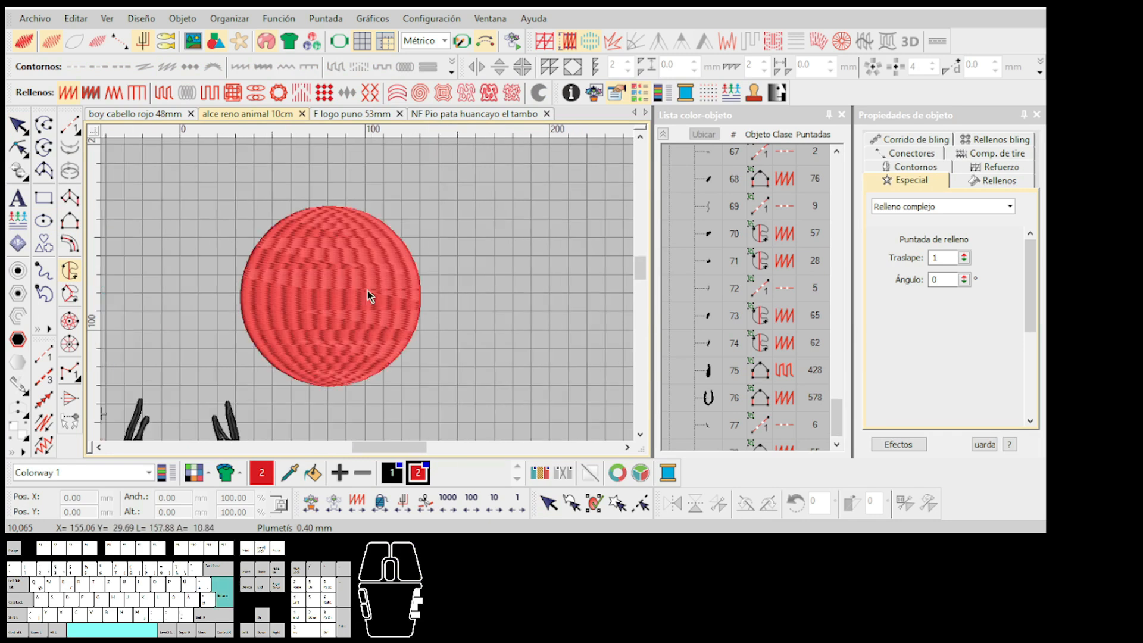
Change the circle's fill to tatami and apply accordion spacing to it
{"action": "left_click", "coordinate": [17, 135]}
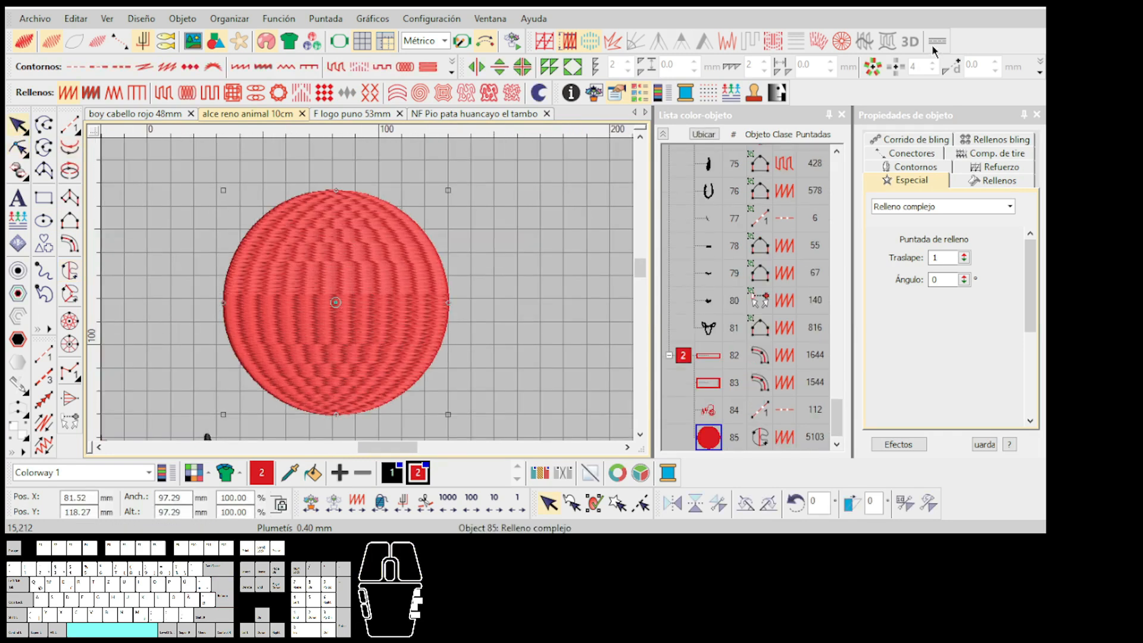
{"action": "left_click", "coordinate": [164, 94]}
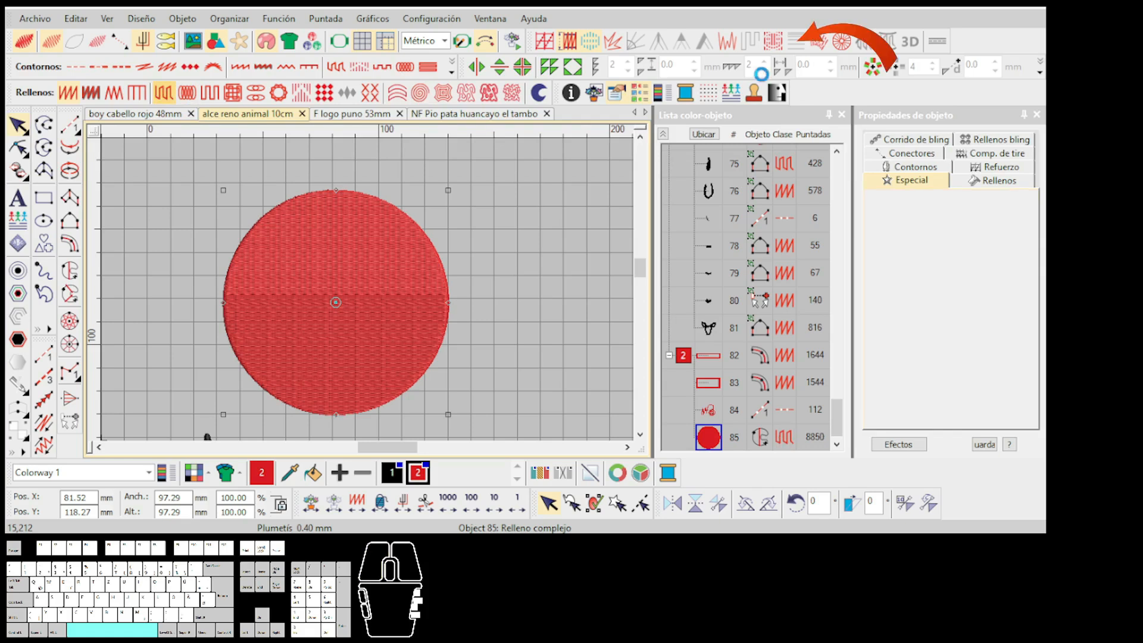
{"action": "left_click", "coordinate": [796, 44]}
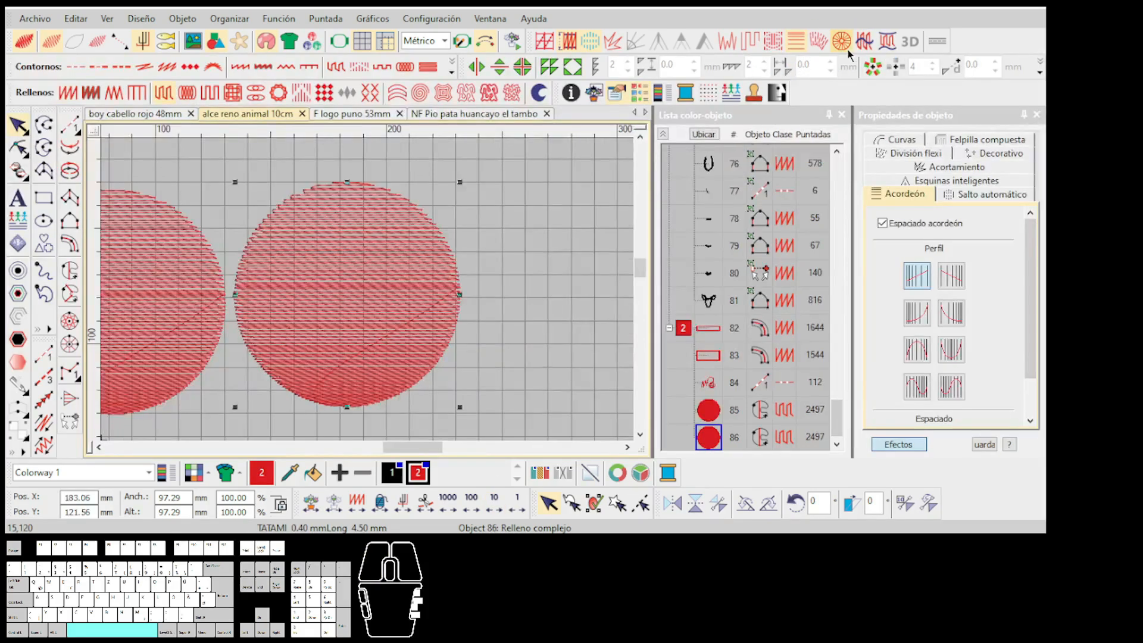
Apply a reshaped Florentine effect to the second circle and place a copy of it at about X 293 mm, Y 129 mm
{"action": "left_click", "coordinate": [863, 40]}
{"action": "left_click_drag", "start_coordinate": [470, 293], "coordinate": [435, 172]}
{"action": "scroll", "coordinate": [417, 239], "scroll_direction": "down", "scroll_amount": 2}
{"action": "key", "text": "Escape"}
{"action": "left_click_drag", "start_coordinate": [338, 310], "coordinate": [499, 300]}
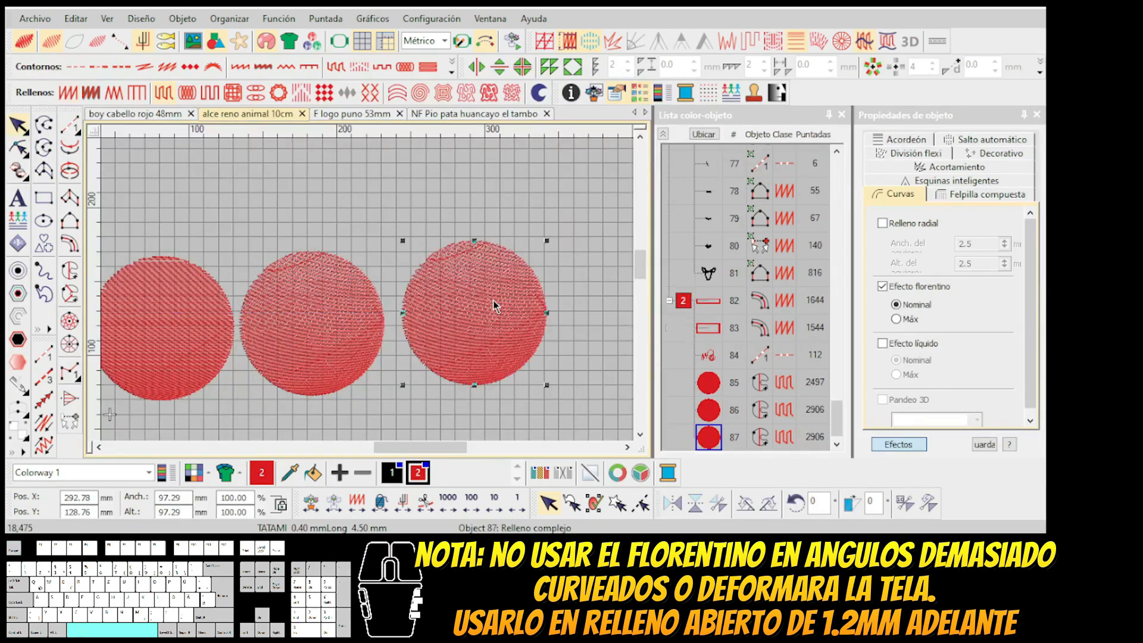
{"action": "scroll", "coordinate": [495, 298], "scroll_direction": "up", "scroll_amount": 1}
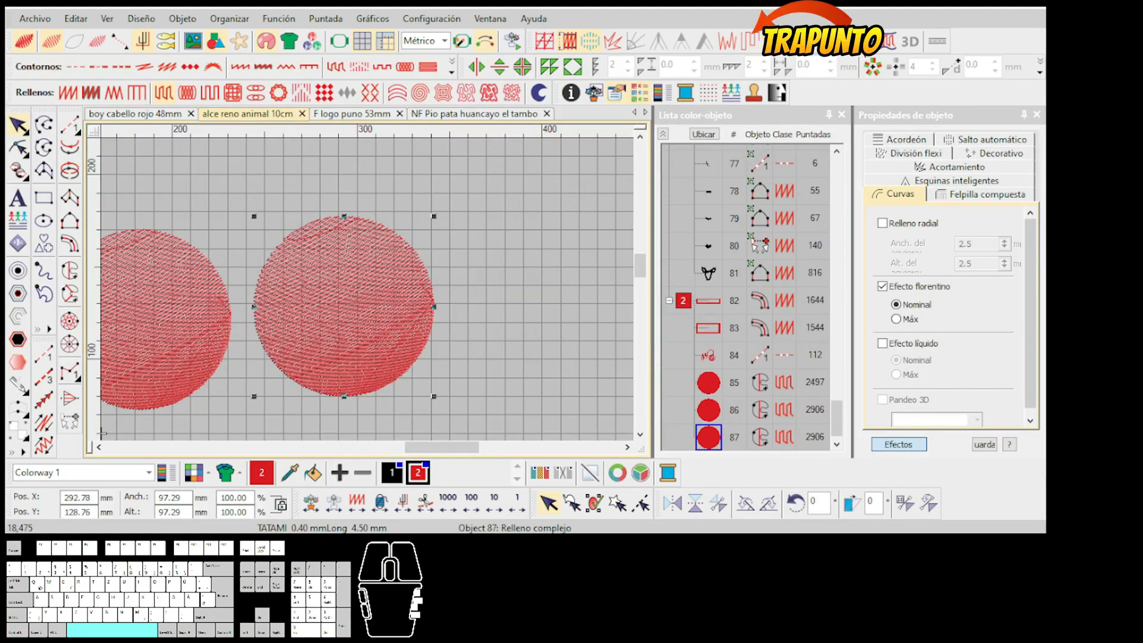
Inspect the third circle's tatami offset and Pespunte settings and its Florentine effect properties
{"action": "left_click", "coordinate": [173, 94]}
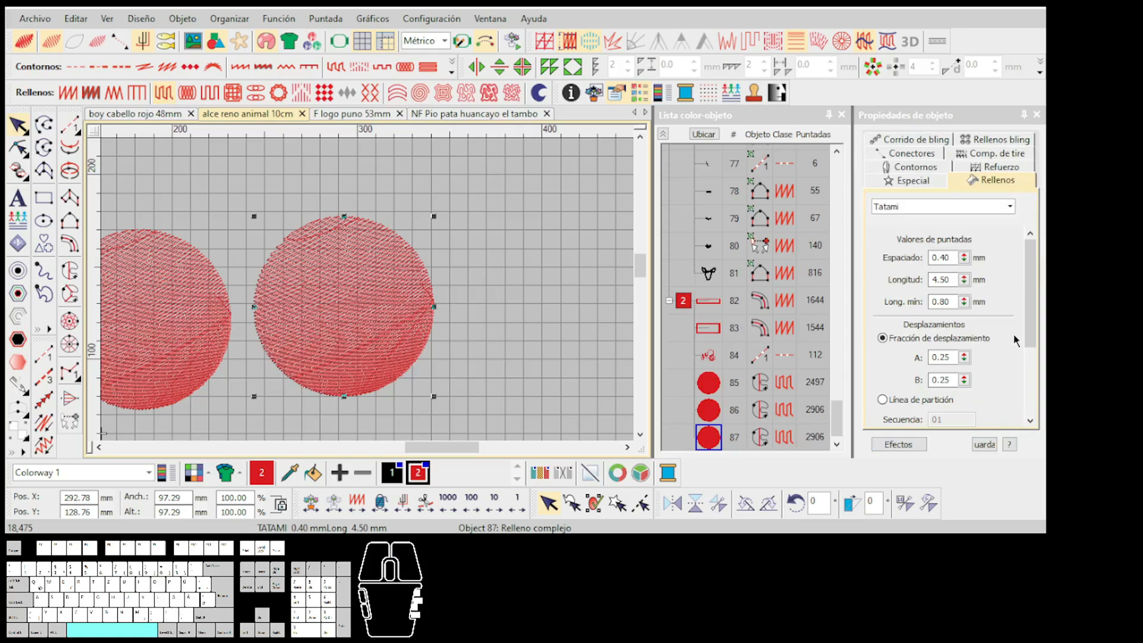
{"action": "scroll", "coordinate": [1016, 339], "scroll_direction": "down", "scroll_amount": 3}
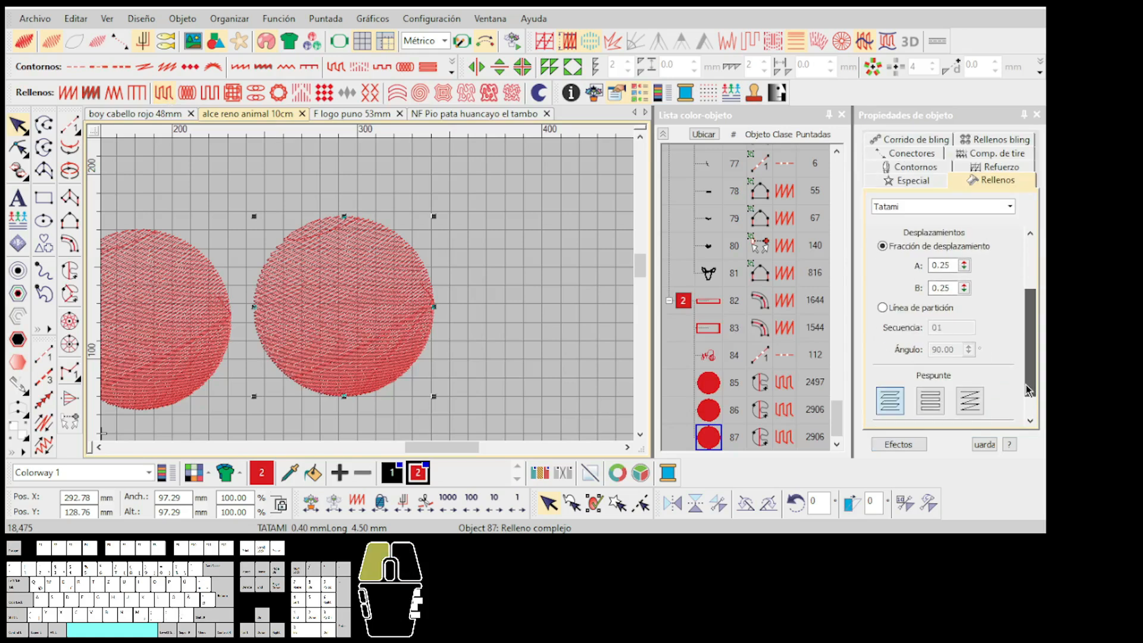
{"action": "right_click", "coordinate": [866, 43]}
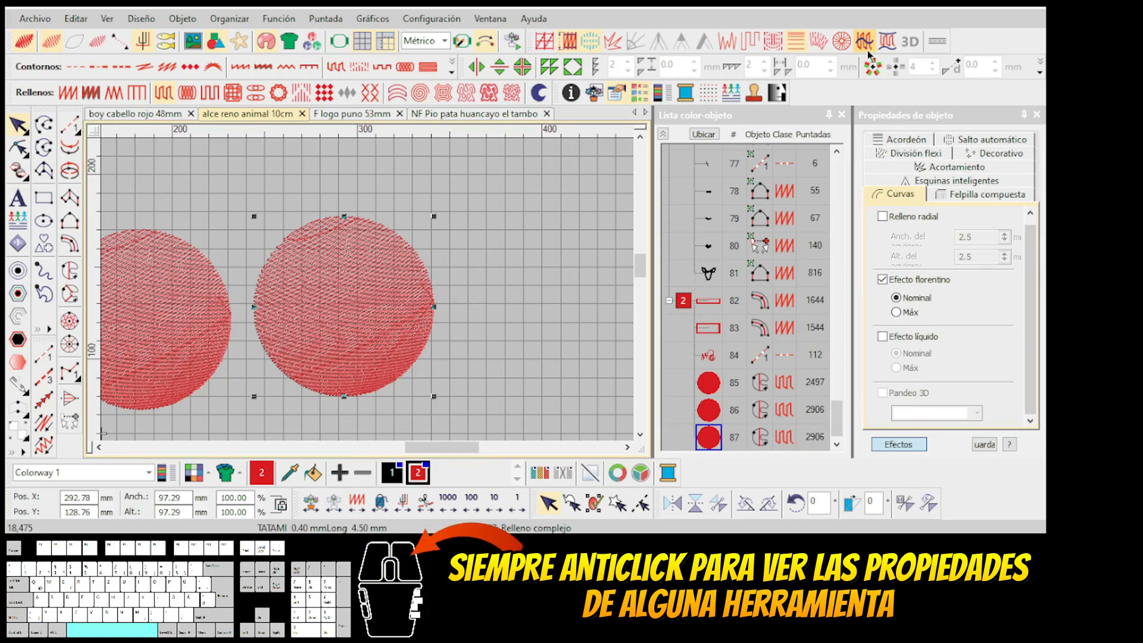
{"action": "scroll", "coordinate": [1023, 292], "scroll_direction": "up", "scroll_amount": 1}
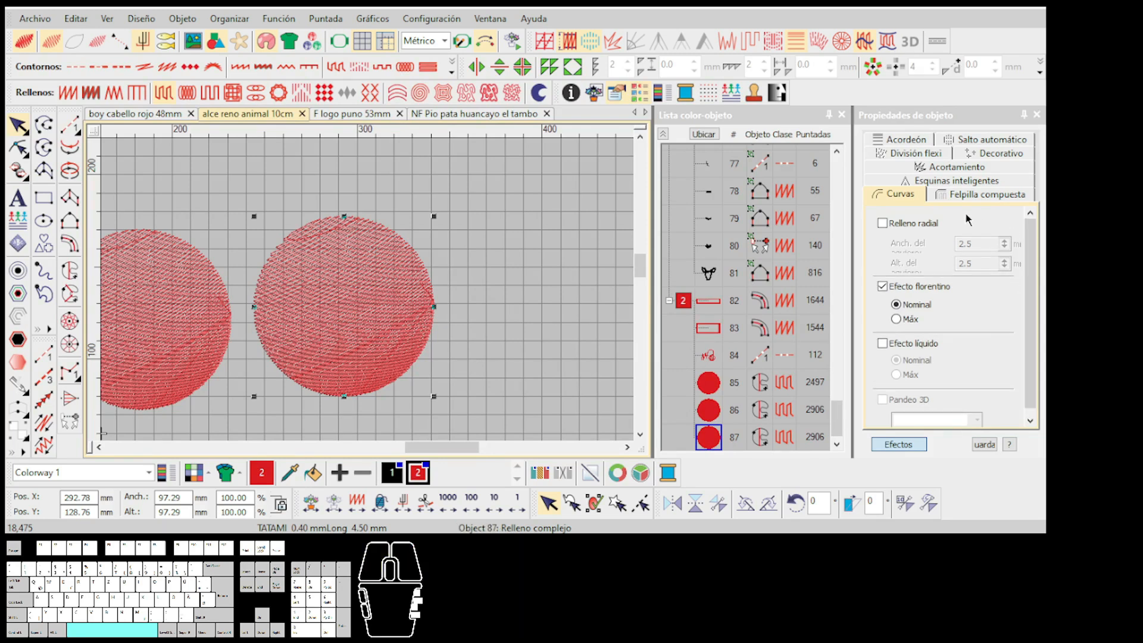
Set the third circle's accordion spacing to a maximum of 3.34 mm and a minimum of 0.93 mm
{"action": "left_click", "coordinate": [904, 142]}
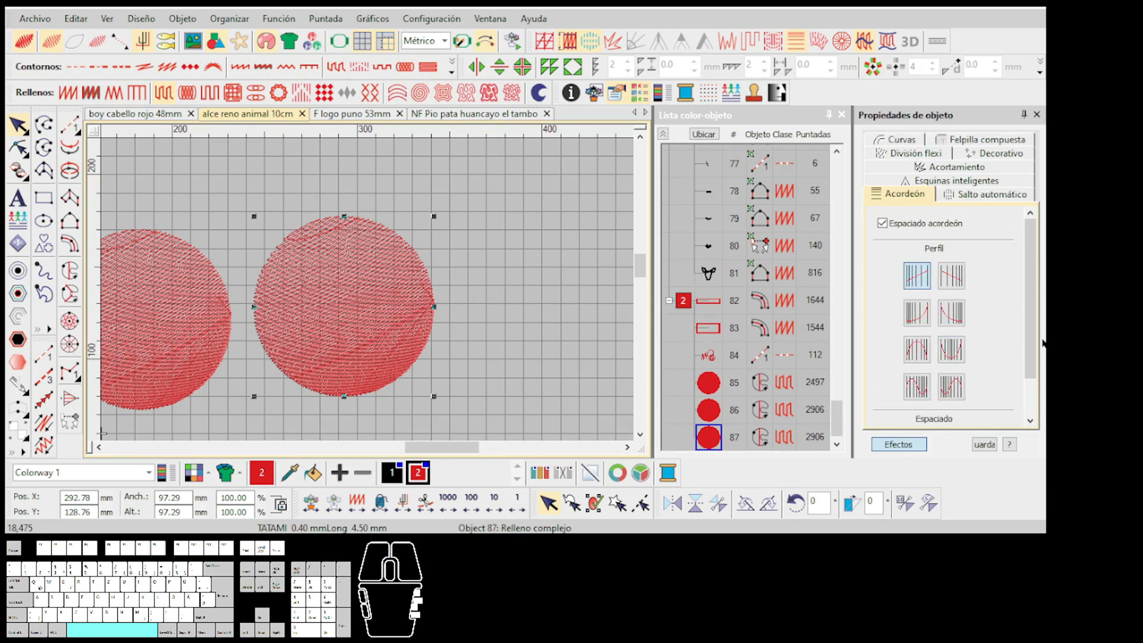
{"action": "scroll", "coordinate": [1012, 310], "scroll_direction": "down", "scroll_amount": 2}
{"action": "left_click", "coordinate": [964, 391]}
{"action": "left_click", "coordinate": [965, 391]}
{"action": "left_click", "coordinate": [963, 409]}
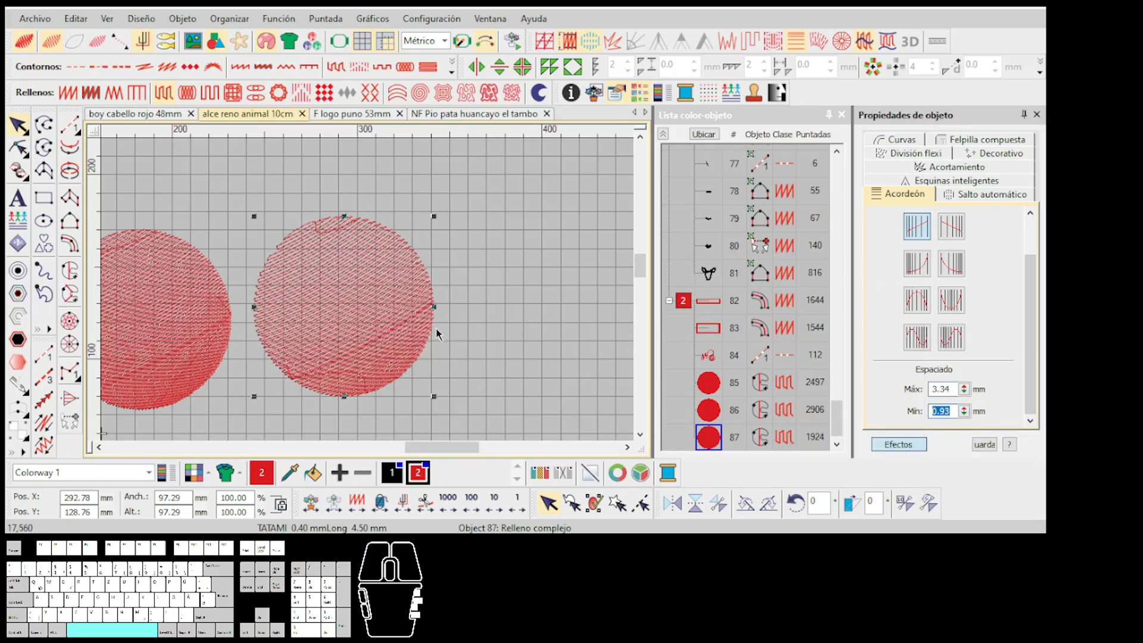
Examine the third circle's open stitch rows and travel lines up close and compare the spacing of the three circles
{"action": "scroll", "coordinate": [366, 280], "scroll_direction": "up", "scroll_amount": 2}
{"action": "scroll", "coordinate": [362, 265], "scroll_direction": "up", "scroll_amount": 2}
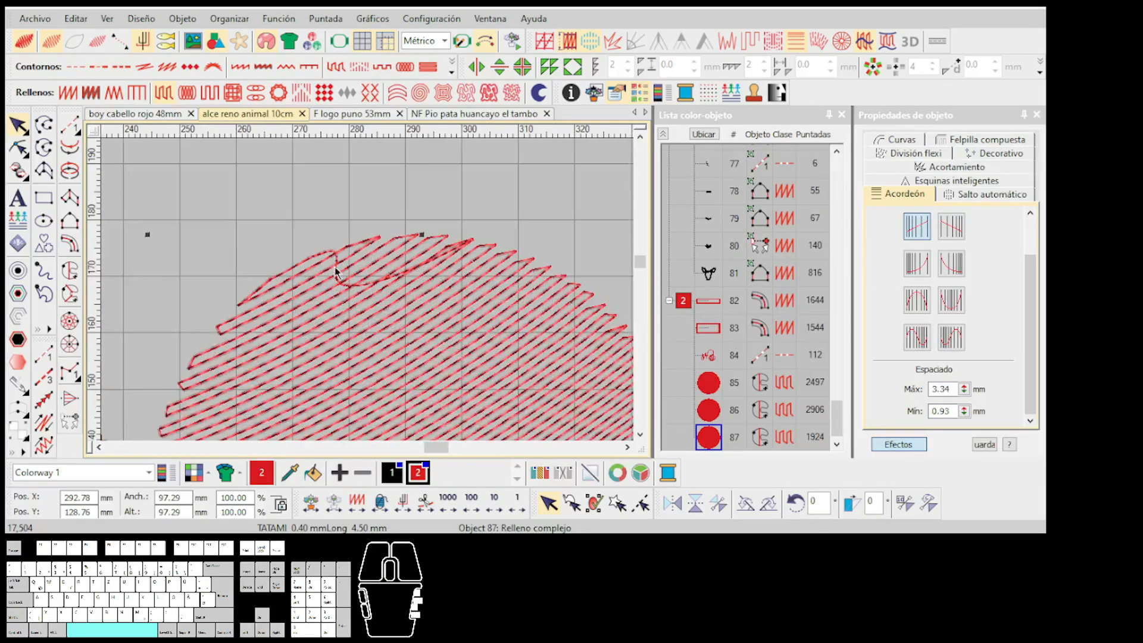
{"action": "scroll", "coordinate": [370, 286], "scroll_direction": "down", "scroll_amount": 3}
{"action": "left_click", "coordinate": [338, 326]}
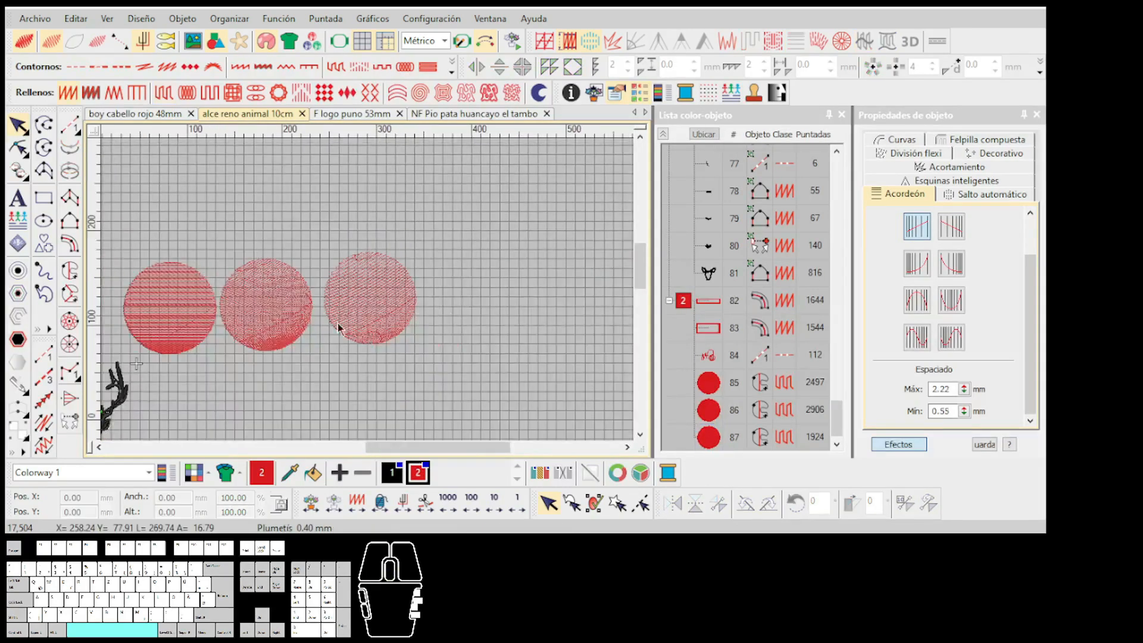
{"action": "scroll", "coordinate": [337, 327], "scroll_direction": "down", "scroll_amount": 1}
{"action": "scroll", "coordinate": [310, 291], "scroll_direction": "up", "scroll_amount": 1}
{"action": "scroll", "coordinate": [367, 296], "scroll_direction": "up", "scroll_amount": 5}
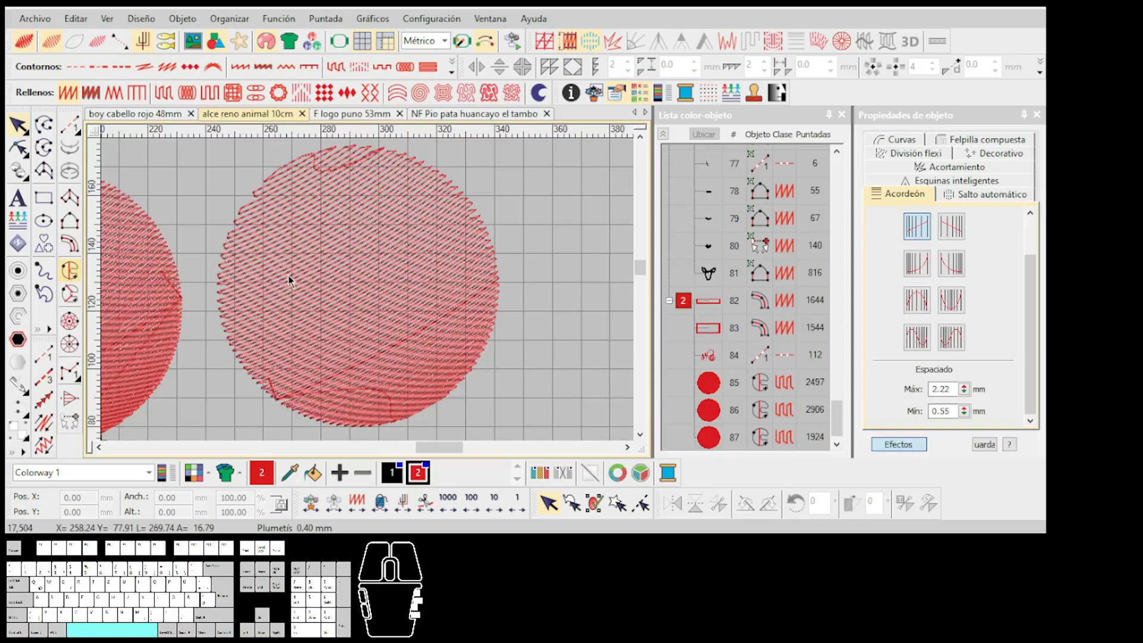
{"action": "scroll", "coordinate": [381, 274], "scroll_direction": "down", "scroll_amount": 1}
{"action": "key", "text": "space"}
{"action": "scroll", "coordinate": [470, 303], "scroll_direction": "down", "scroll_amount": 1}
{"action": "scroll", "coordinate": [360, 297], "scroll_direction": "up", "scroll_amount": 1}
Reshape the third circle's stitch direction by raising the control at its right edge
{"action": "left_click", "coordinate": [366, 290]}
{"action": "key", "text": "h"}
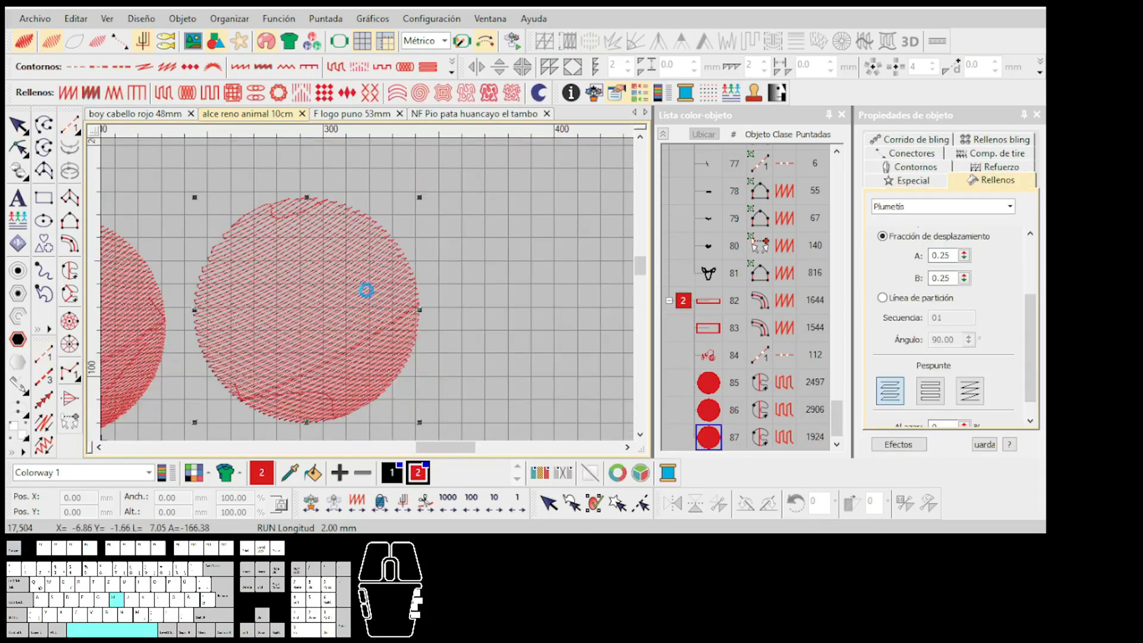
{"action": "left_click_drag", "start_coordinate": [418, 302], "coordinate": [416, 247]}
{"action": "scroll", "coordinate": [395, 298], "scroll_direction": "up", "scroll_amount": 1}
{"action": "key", "text": "Escape"}
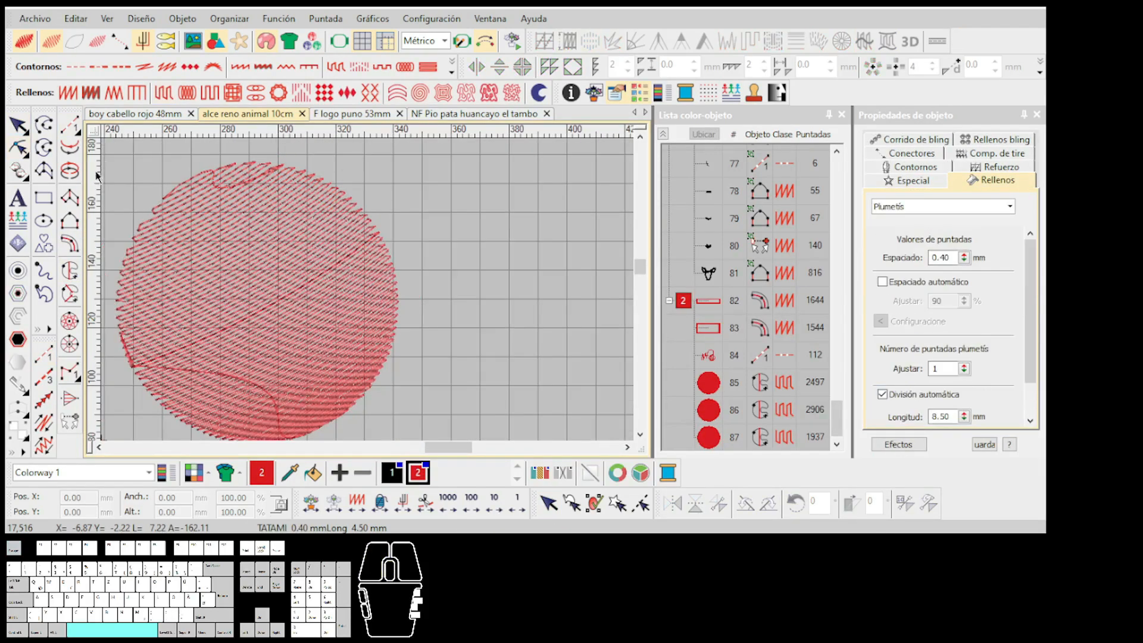
Trace zigzag running stitch rows with 2.00 mm stitch length across the upper part of the third circle
{"action": "left_click", "coordinate": [73, 131]}
{"action": "left_click", "coordinate": [166, 217]}
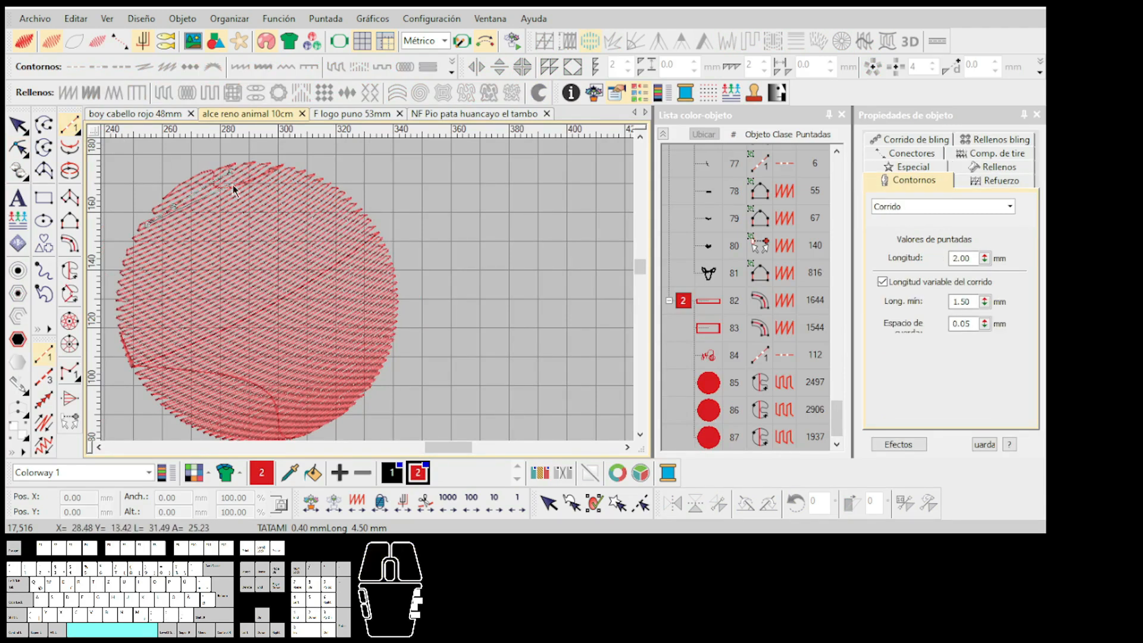
{"action": "left_click", "coordinate": [311, 175]}
{"action": "left_click", "coordinate": [142, 288]}
{"action": "left_click", "coordinate": [284, 212]}
{"action": "left_click_drag", "start_coordinate": [98, 336], "coordinate": [172, 299]}
{"action": "left_click", "coordinate": [318, 229]}
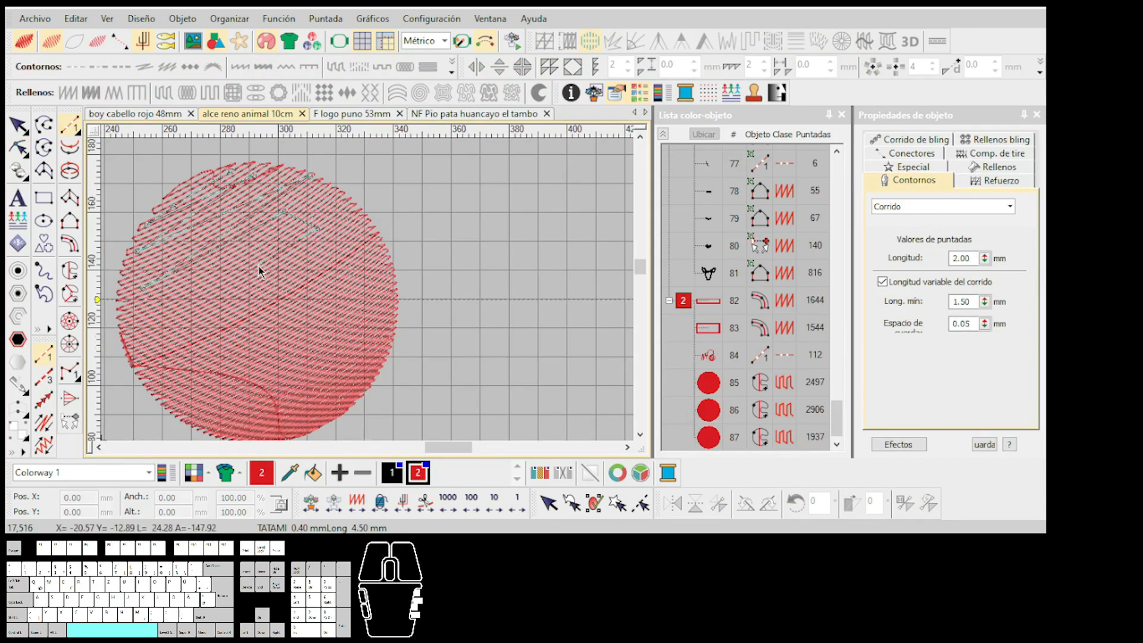
{"action": "left_click", "coordinate": [117, 329]}
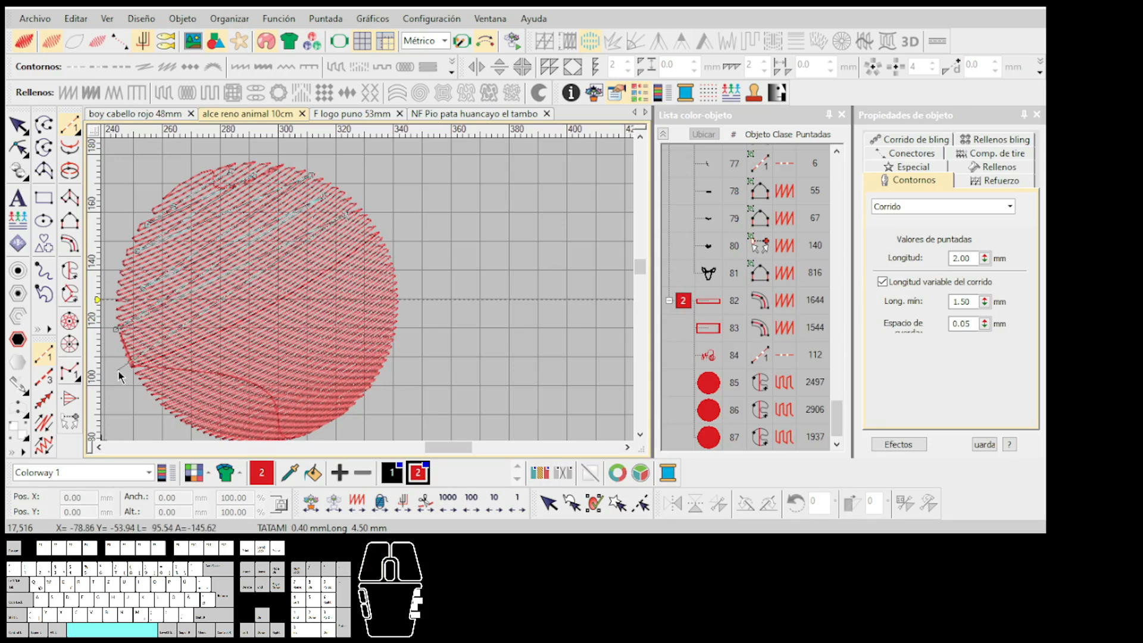
Continue the zigzag over the circle's lower part and back upward, finishing a running stitch object about 95 mm wide
{"action": "scroll", "coordinate": [287, 405], "scroll_direction": "up", "scroll_amount": 1}
{"action": "left_click", "coordinate": [384, 320]}
{"action": "left_click", "coordinate": [469, 231]}
{"action": "scroll", "coordinate": [423, 255], "scroll_direction": "down", "scroll_amount": 2}
{"action": "scroll", "coordinate": [368, 290], "scroll_direction": "up", "scroll_amount": 1}
{"action": "left_click", "coordinate": [275, 345]}
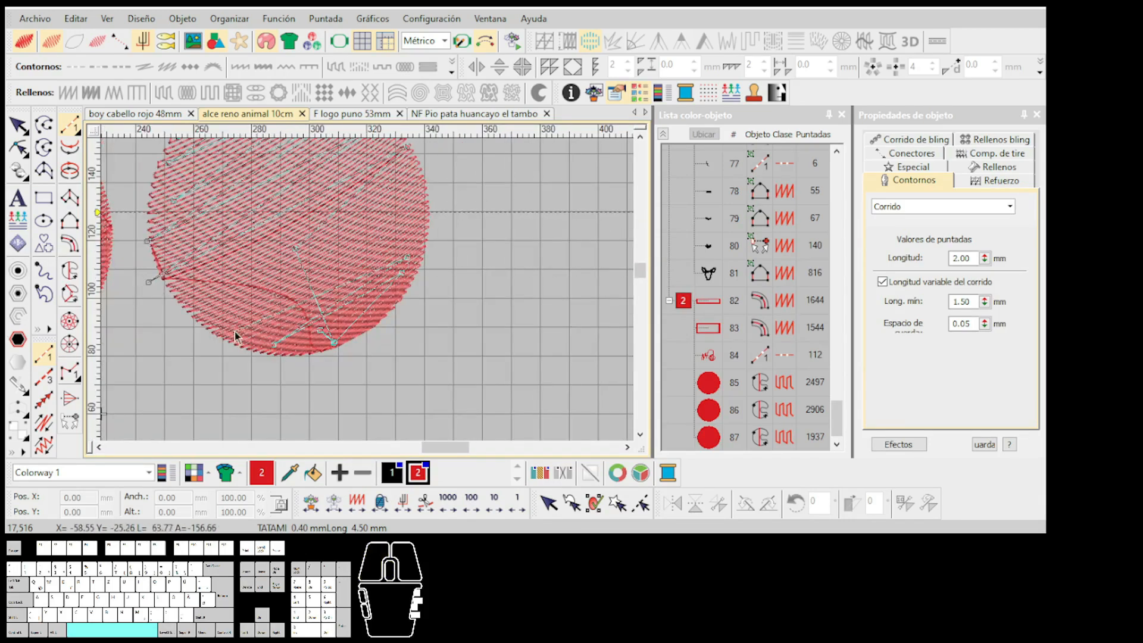
{"action": "left_click", "coordinate": [423, 195]}
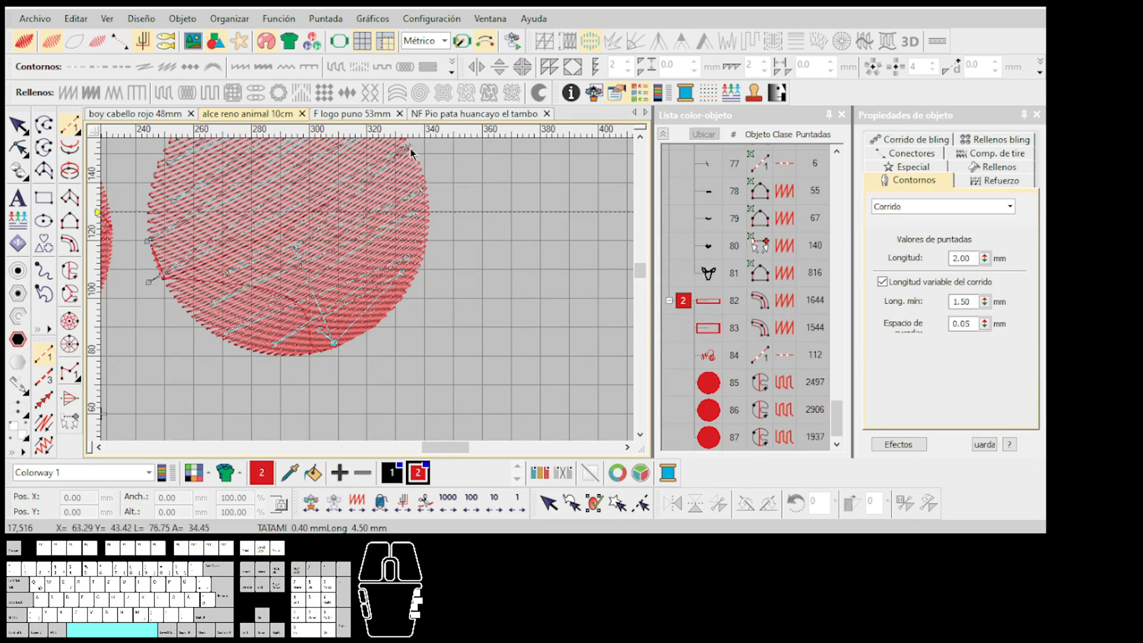
{"action": "key", "text": "Return"}
Move the zigzag running stitch off the third circle to about X 401 mm, Y 155 mm
{"action": "scroll", "coordinate": [361, 298], "scroll_direction": "up", "scroll_amount": 3}
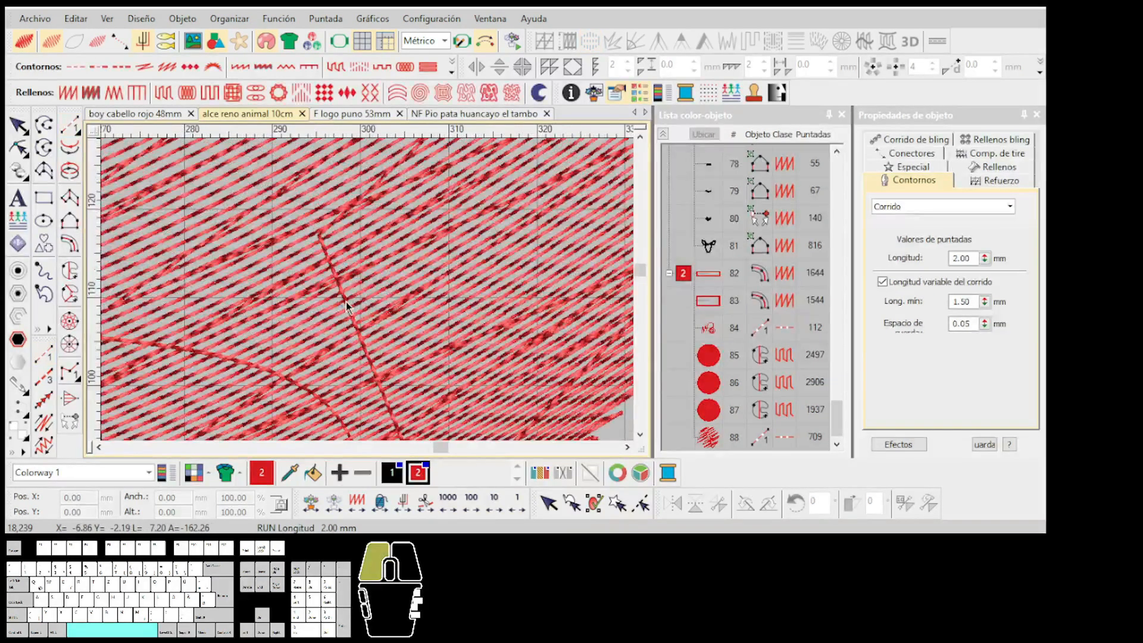
{"action": "scroll", "coordinate": [346, 302], "scroll_direction": "down", "scroll_amount": 5}
{"action": "left_click", "coordinate": [368, 293]}
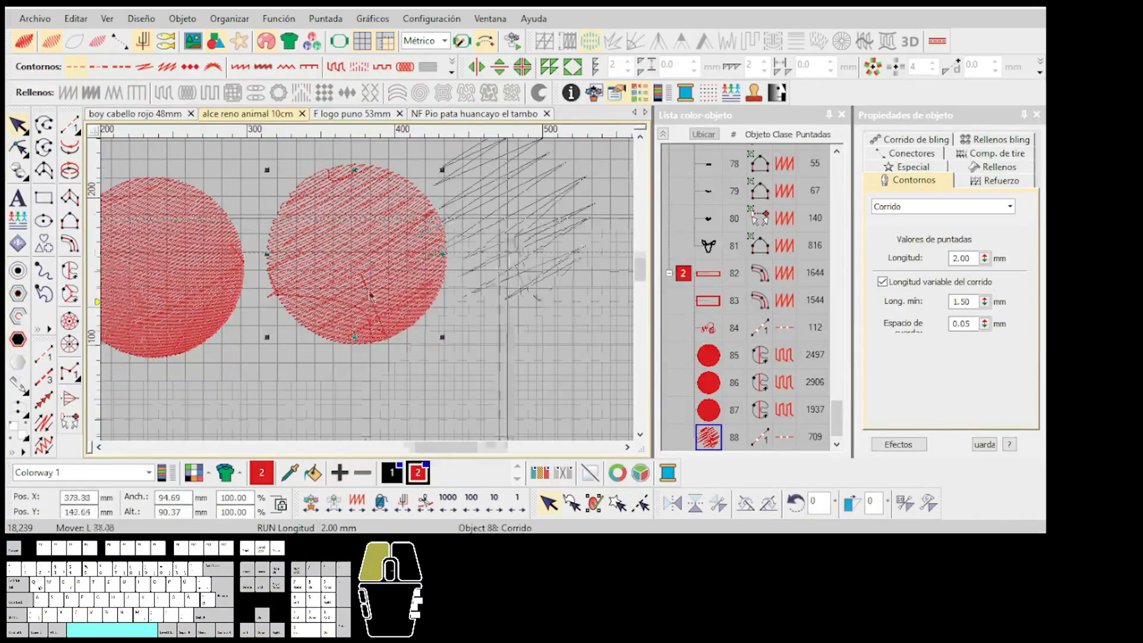
{"action": "left_click_drag", "start_coordinate": [369, 296], "coordinate": [420, 307]}
{"action": "scroll", "coordinate": [381, 301], "scroll_direction": "up", "scroll_amount": 2}
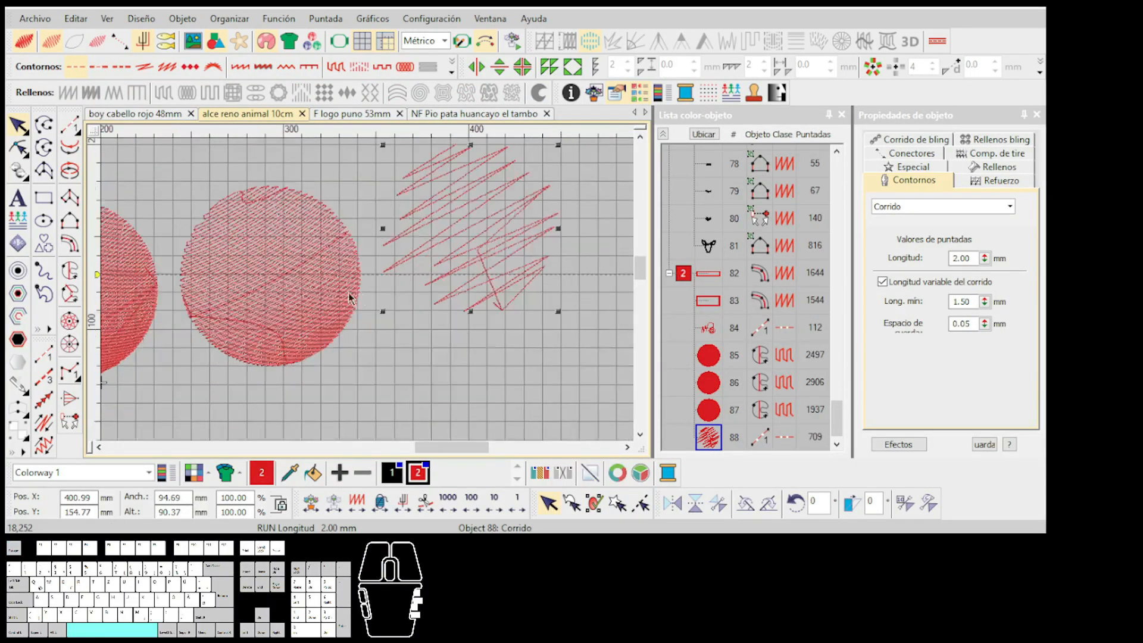
Copy the third circle to about X 438 mm, Y 151 mm and turn off accordion spacing on the copy
{"action": "scroll", "coordinate": [370, 298], "scroll_direction": "down", "scroll_amount": 2}
{"action": "scroll", "coordinate": [368, 295], "scroll_direction": "up", "scroll_amount": 2}
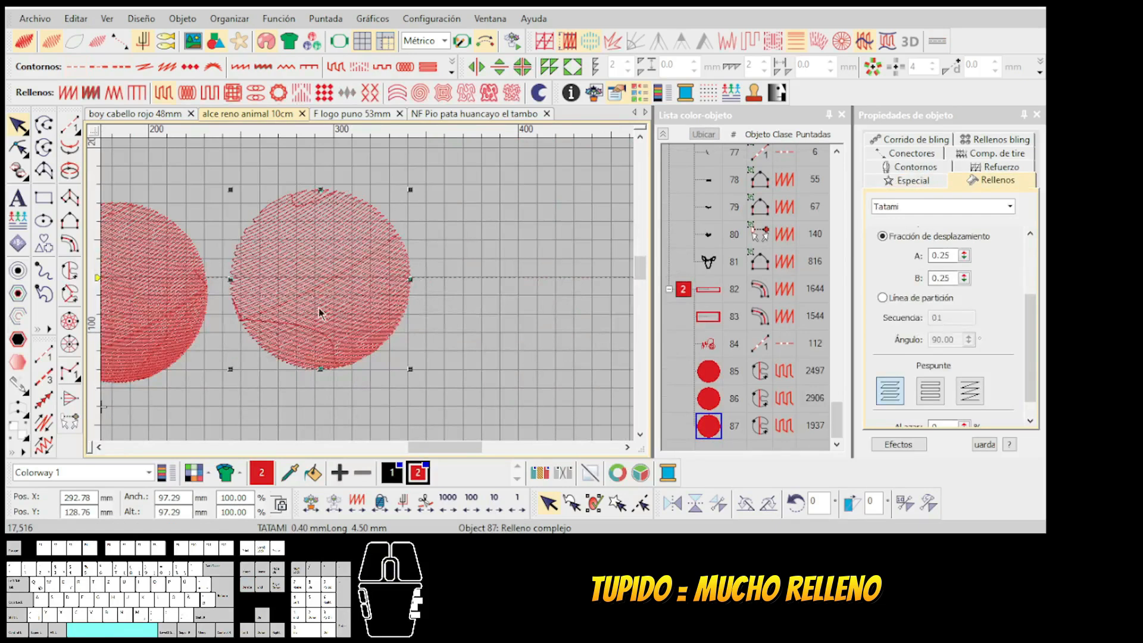
{"action": "scroll", "coordinate": [319, 308], "scroll_direction": "down", "scroll_amount": 2}
{"action": "left_click", "coordinate": [795, 43]}
{"action": "scroll", "coordinate": [536, 248], "scroll_direction": "up", "scroll_amount": 4}
{"action": "scroll", "coordinate": [368, 296], "scroll_direction": "down", "scroll_amount": 1}
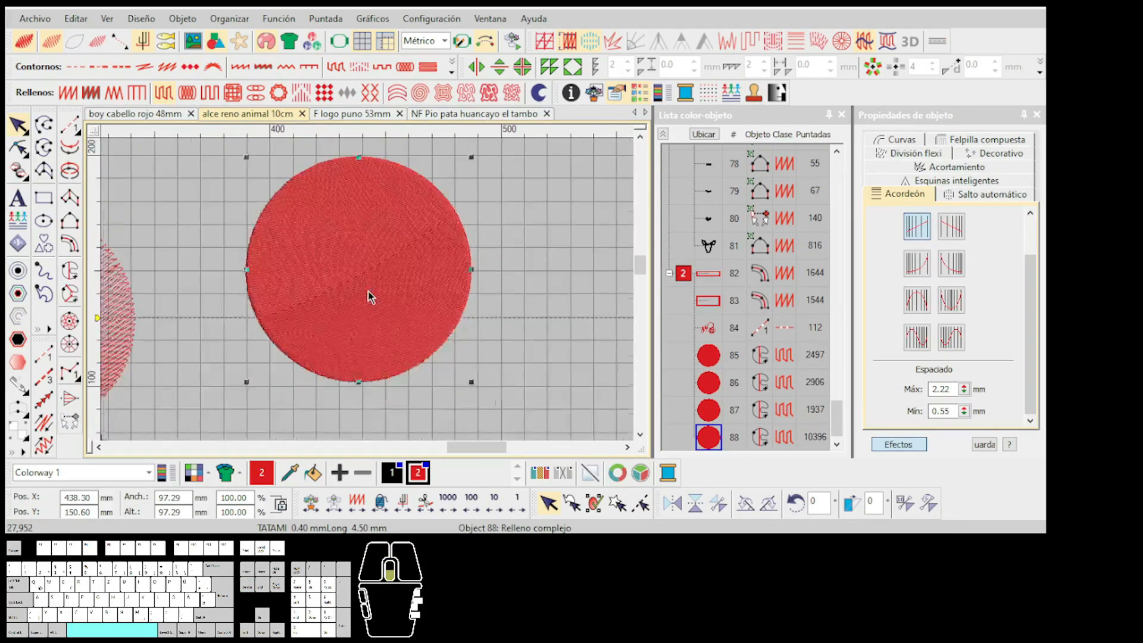
Inspect the copied fourth circle's shape nodes and stitch layout with TrueView off, and delete that circle
{"action": "key", "text": "h"}
{"action": "scroll", "coordinate": [369, 296], "scroll_direction": "up", "scroll_amount": 2}
{"action": "key", "text": "t"}
{"action": "scroll", "coordinate": [369, 298], "scroll_direction": "down", "scroll_amount": 1}
{"action": "scroll", "coordinate": [366, 295], "scroll_direction": "up", "scroll_amount": 5}
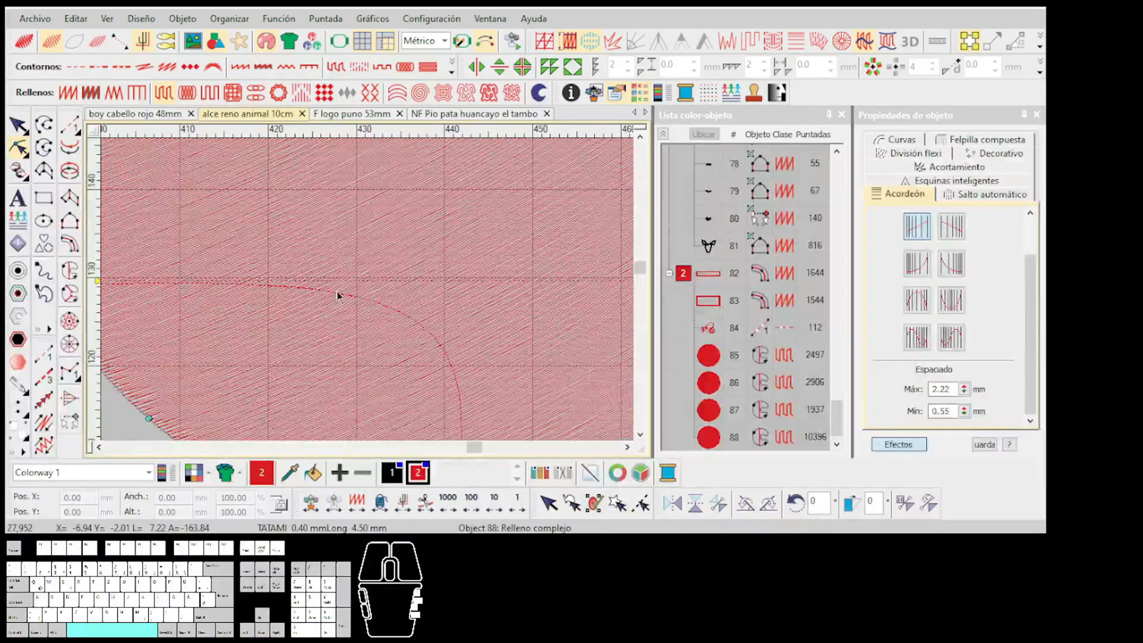
{"action": "scroll", "coordinate": [369, 297], "scroll_direction": "down", "scroll_amount": 2}
{"action": "key", "text": "t"}
{"action": "scroll", "coordinate": [369, 286], "scroll_direction": "down", "scroll_amount": 2}
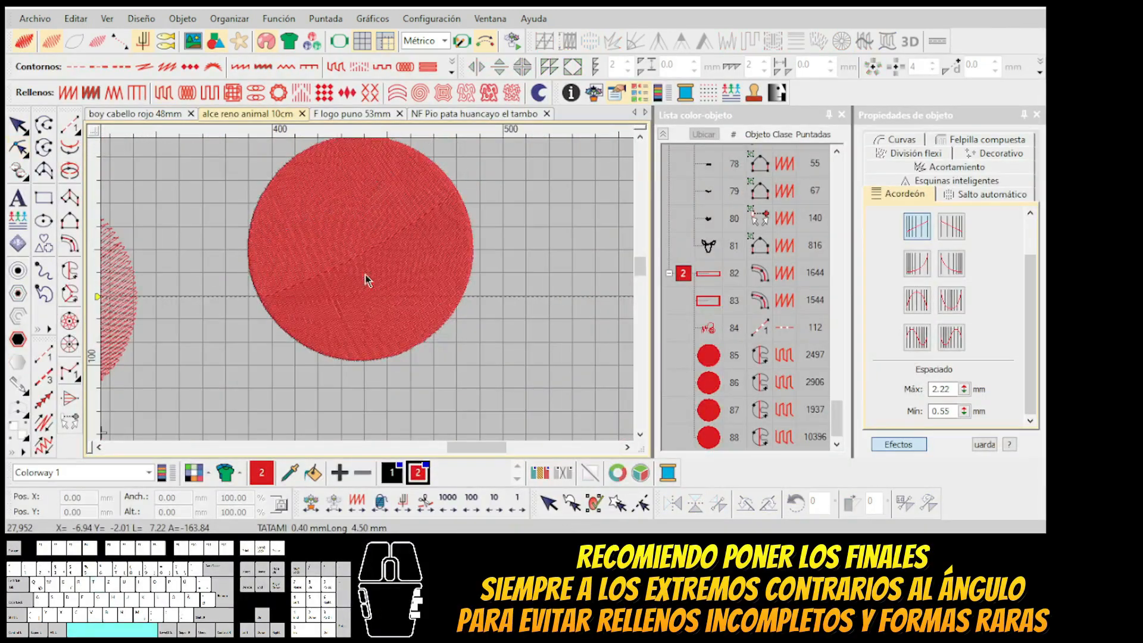
{"action": "scroll", "coordinate": [366, 275], "scroll_direction": "down", "scroll_amount": 2}
{"action": "key", "text": "Escape"}
{"action": "key", "text": "Delete"}
Apply the Trapunto effect to the third circle's complex fill
{"action": "scroll", "coordinate": [185, 310], "scroll_direction": "up", "scroll_amount": 2}
{"action": "left_click", "coordinate": [350, 292]}
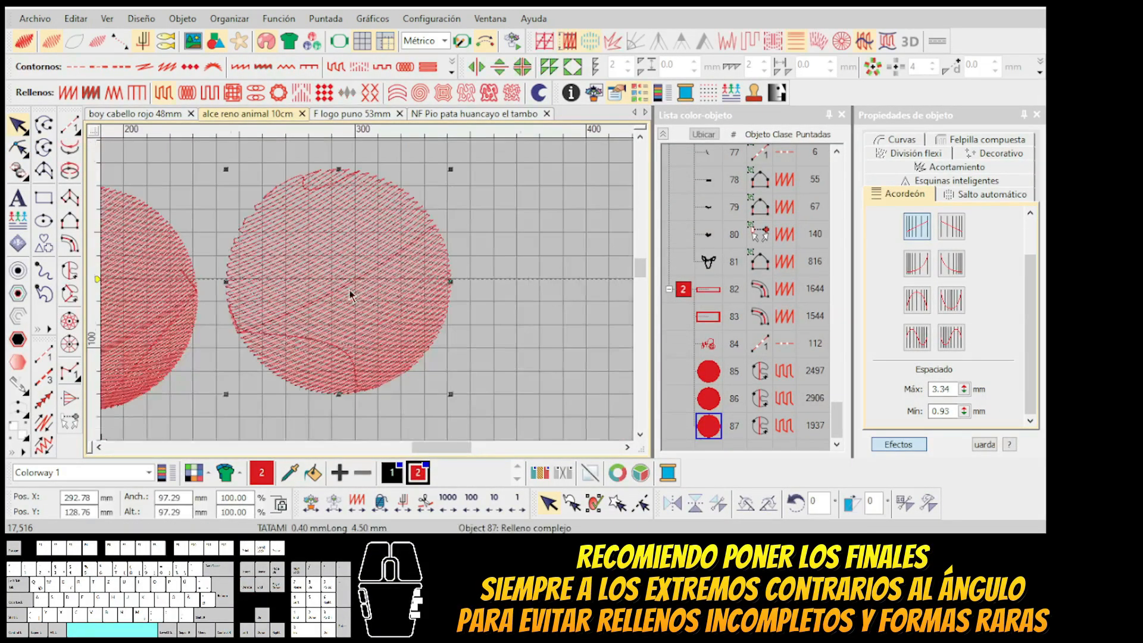
{"action": "scroll", "coordinate": [366, 291], "scroll_direction": "up", "scroll_amount": 2}
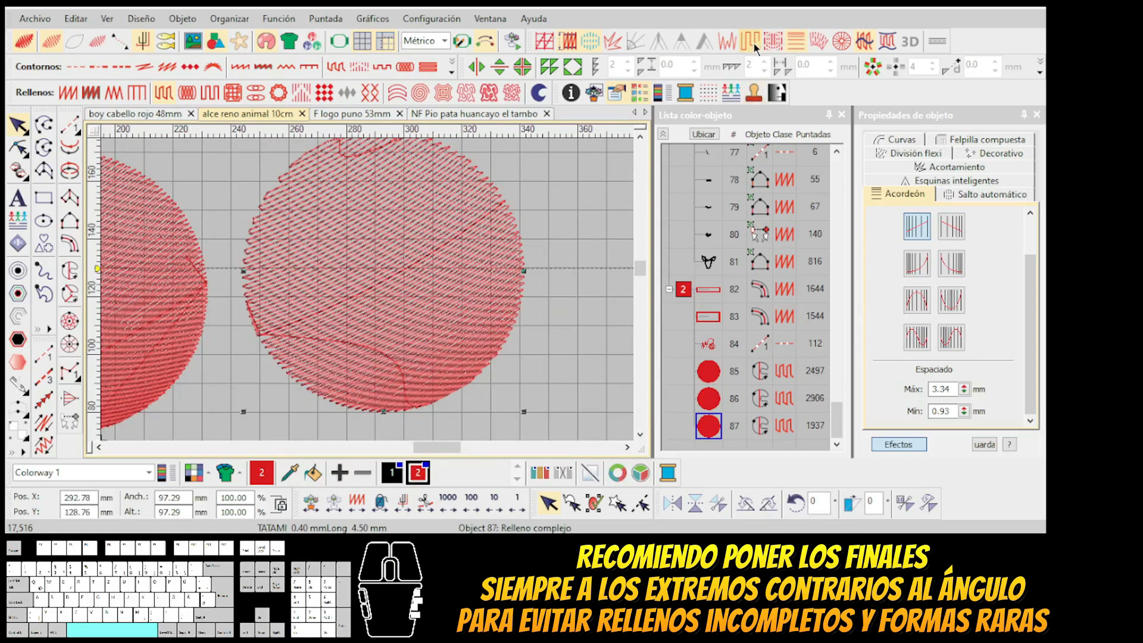
{"action": "left_click", "coordinate": [751, 42]}
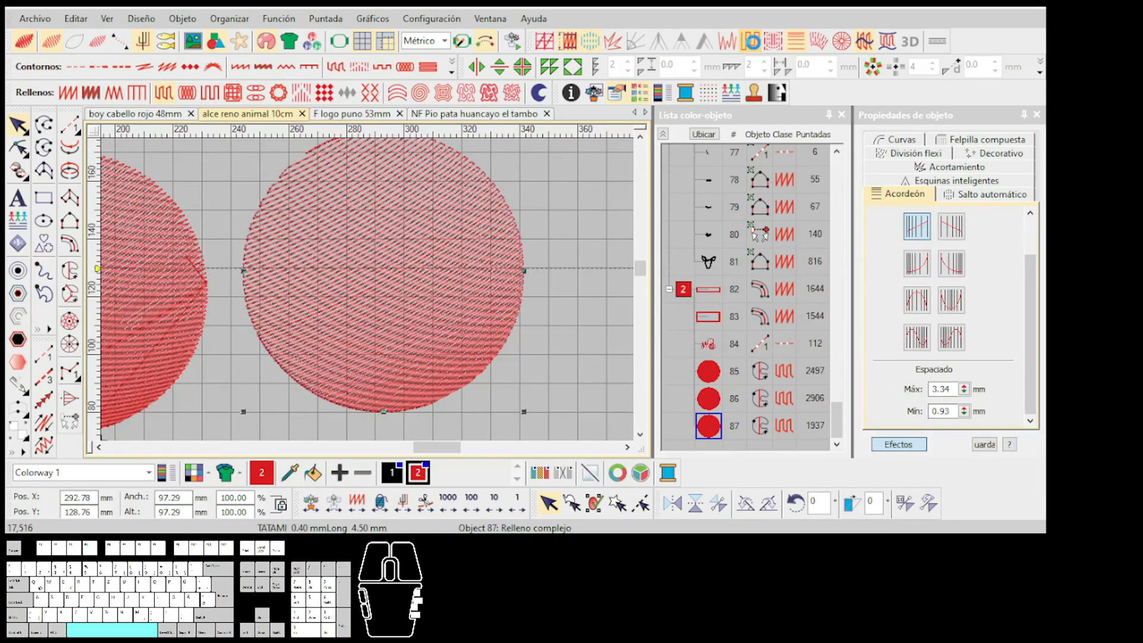
Undo and restore the Trapunto effect to compare the third circle's travel stitches
{"action": "key", "text": "ctrl+z"}
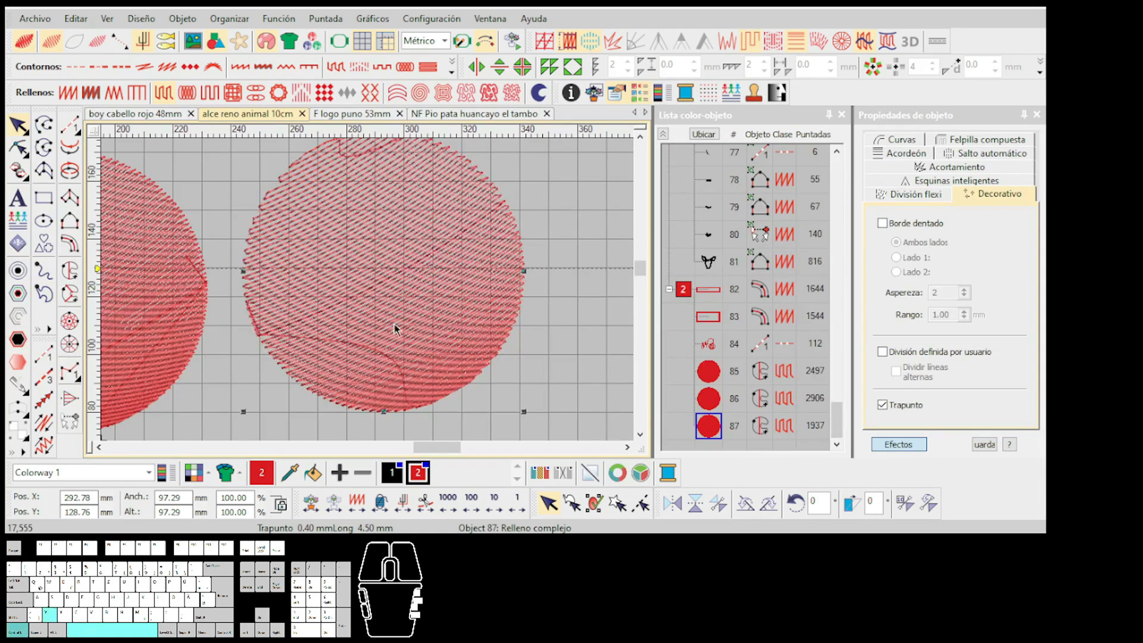
{"action": "scroll", "coordinate": [270, 299], "scroll_direction": "up", "scroll_amount": 1}
{"action": "key", "text": "h"}
{"action": "key", "text": "Escape"}
{"action": "key", "text": "ctrl+y"}
Examine the third circle's Trapunto fill, its nodes and its stitch end point, and compare it with the other two circles
{"action": "key", "text": "Escape"}
{"action": "left_click", "coordinate": [326, 336]}
{"action": "key", "text": "h"}
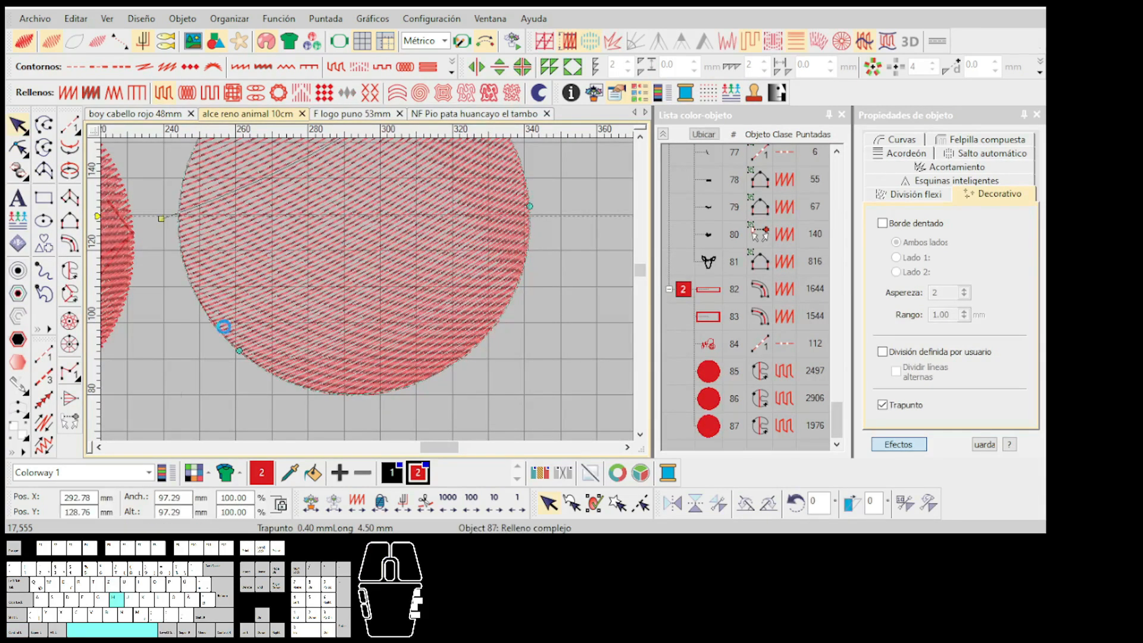
{"action": "key", "text": "Escape"}
{"action": "scroll", "coordinate": [373, 284], "scroll_direction": "down", "scroll_amount": 2}
{"action": "scroll", "coordinate": [373, 284], "scroll_direction": "down", "scroll_amount": 1}
{"action": "scroll", "coordinate": [393, 315], "scroll_direction": "up", "scroll_amount": 1}
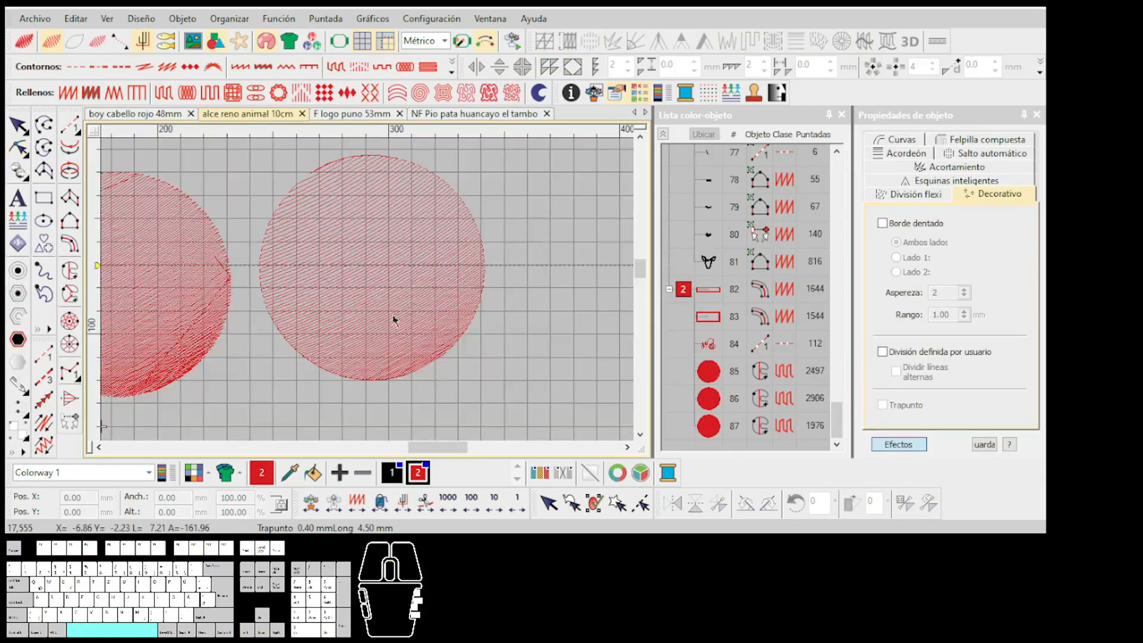
{"action": "left_click", "coordinate": [451, 502]}
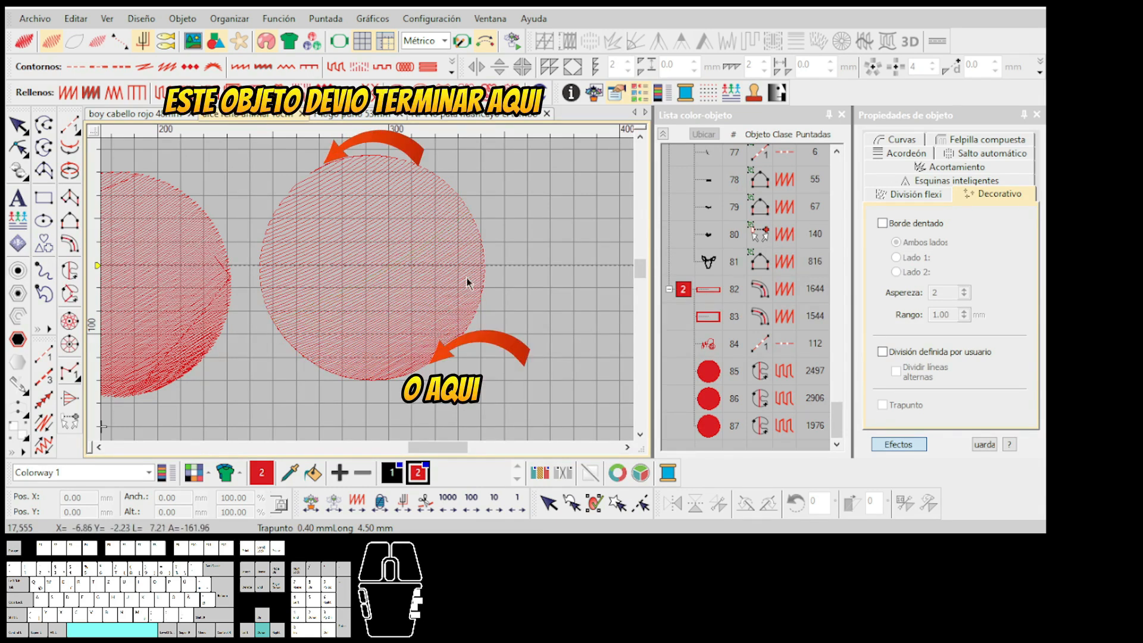
{"action": "scroll", "coordinate": [360, 298], "scroll_direction": "down", "scroll_amount": 5}
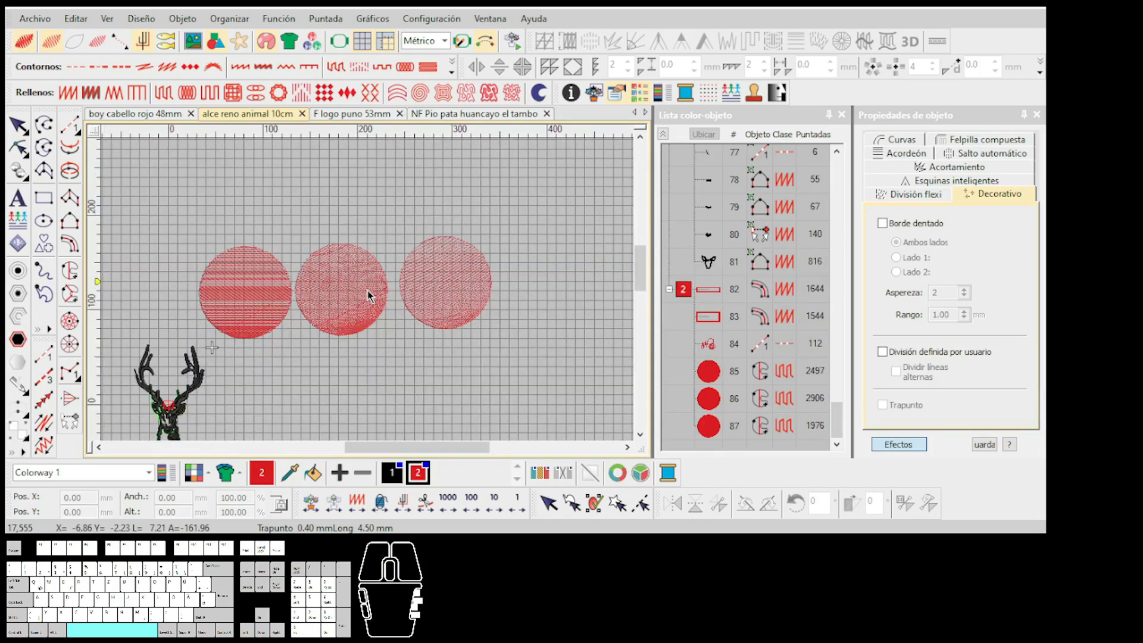
{"action": "scroll", "coordinate": [368, 296], "scroll_direction": "down", "scroll_amount": 1}
{"action": "scroll", "coordinate": [368, 296], "scroll_direction": "up", "scroll_amount": 2}
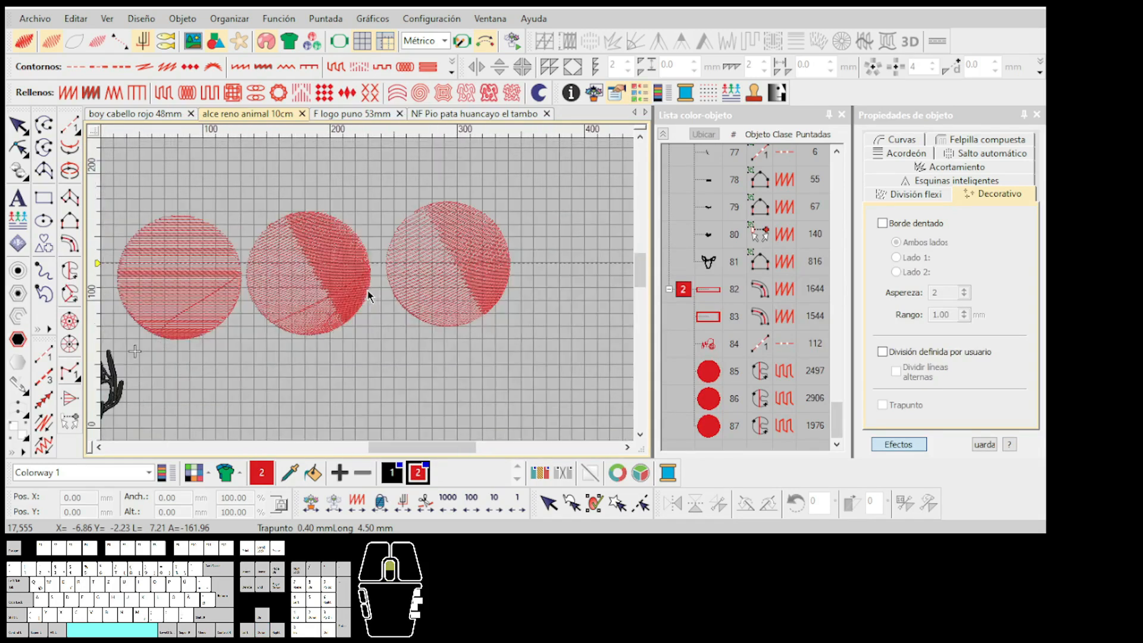
Show the list of available toolbars and locate the Efectos de puntada entry
{"action": "right_click", "coordinate": [850, 96]}
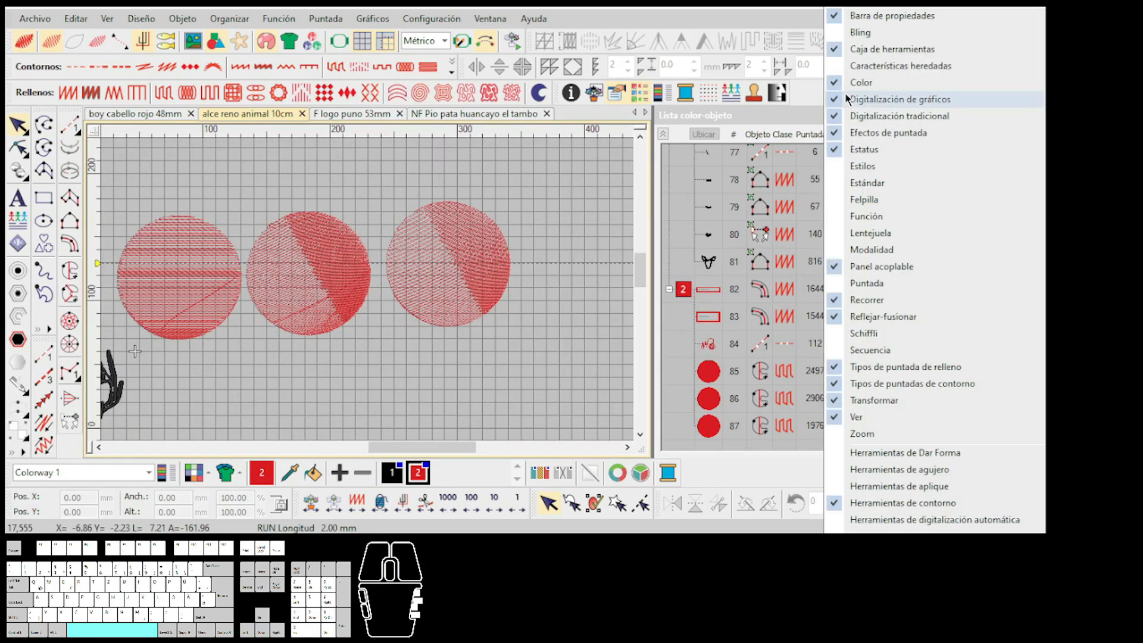
{"action": "left_click", "coordinate": [873, 137]}
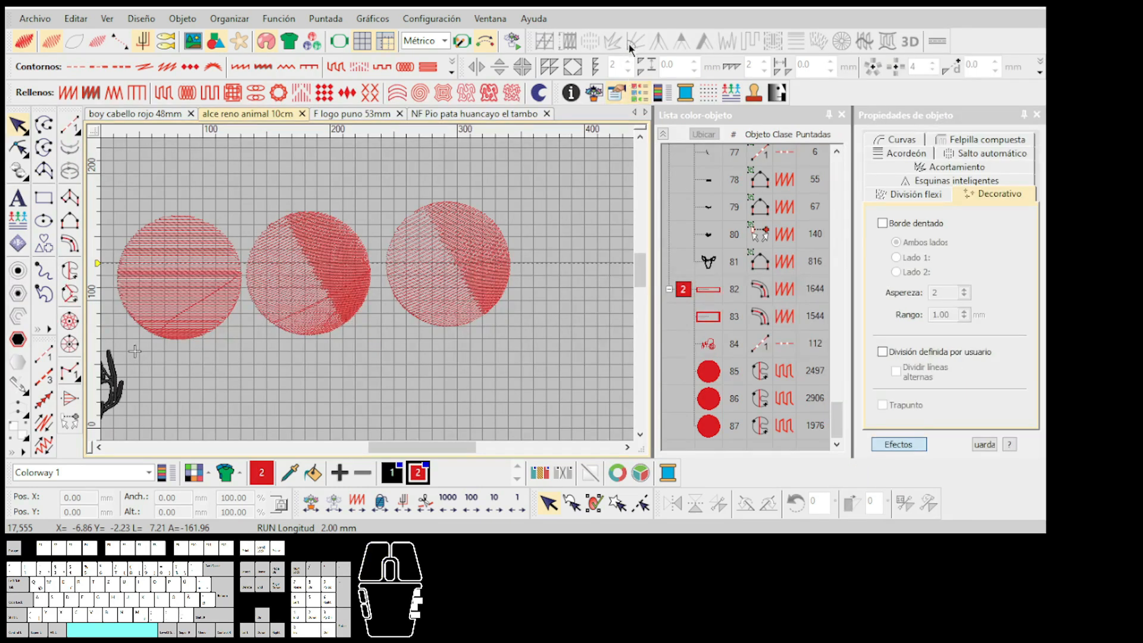
Digitize a zigzag with Column C, 2.18 mm wide, about 115 x 68 mm, in the empty area beyond the third circle
{"action": "scroll", "coordinate": [369, 293], "scroll_direction": "down", "scroll_amount": 1}
{"action": "left_click", "coordinate": [70, 243]}
{"action": "scroll", "coordinate": [369, 296], "scroll_direction": "up", "scroll_amount": 1}
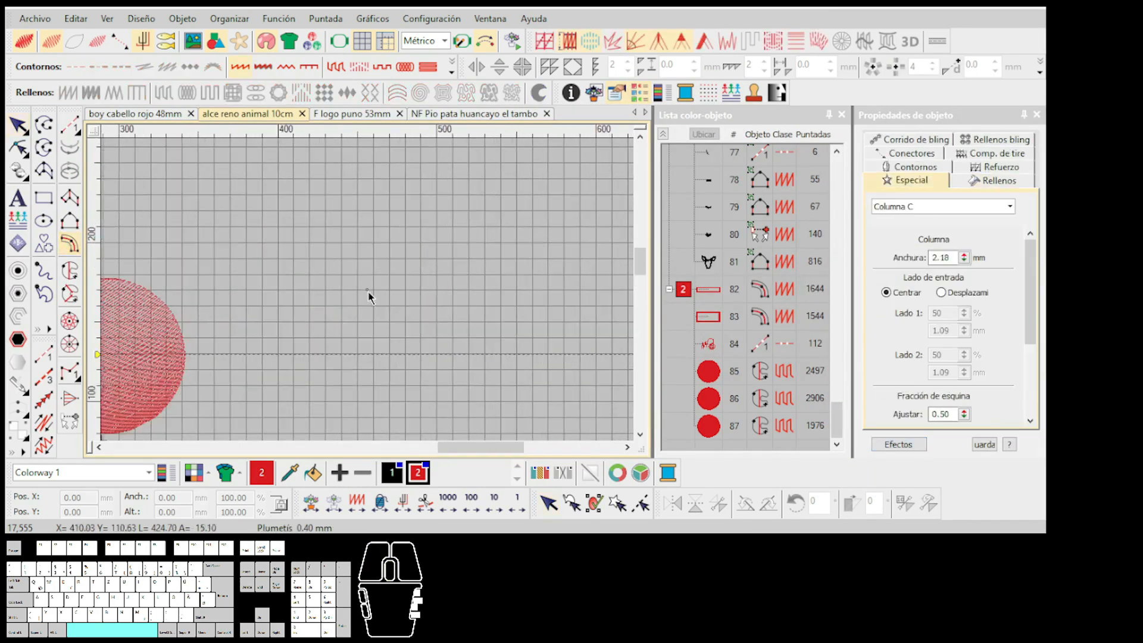
{"action": "scroll", "coordinate": [454, 305], "scroll_direction": "up", "scroll_amount": 1}
{"action": "left_click", "coordinate": [294, 372]}
{"action": "left_click", "coordinate": [372, 323]}
{"action": "left_click", "coordinate": [358, 351]}
{"action": "left_click", "coordinate": [416, 305]}
{"action": "left_click", "coordinate": [365, 379]}
{"action": "key", "text": "Return"}
{"action": "key", "text": "Return"}
{"action": "scroll", "coordinate": [366, 327], "scroll_direction": "up", "scroll_amount": 2}
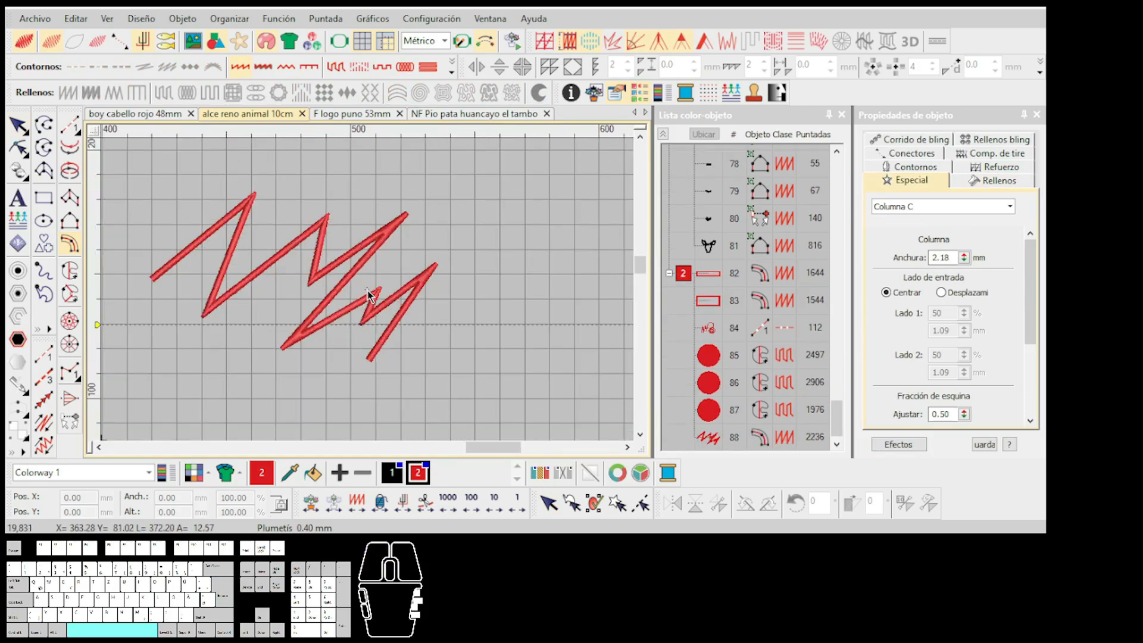
{"action": "key", "text": "Escape"}
Try the zigzag column without mitre, cap or overlap corners, keeping fractional spacing at 0.33
{"action": "scroll", "coordinate": [364, 288], "scroll_direction": "up", "scroll_amount": 1}
{"action": "scroll", "coordinate": [383, 287], "scroll_direction": "down", "scroll_amount": 3}
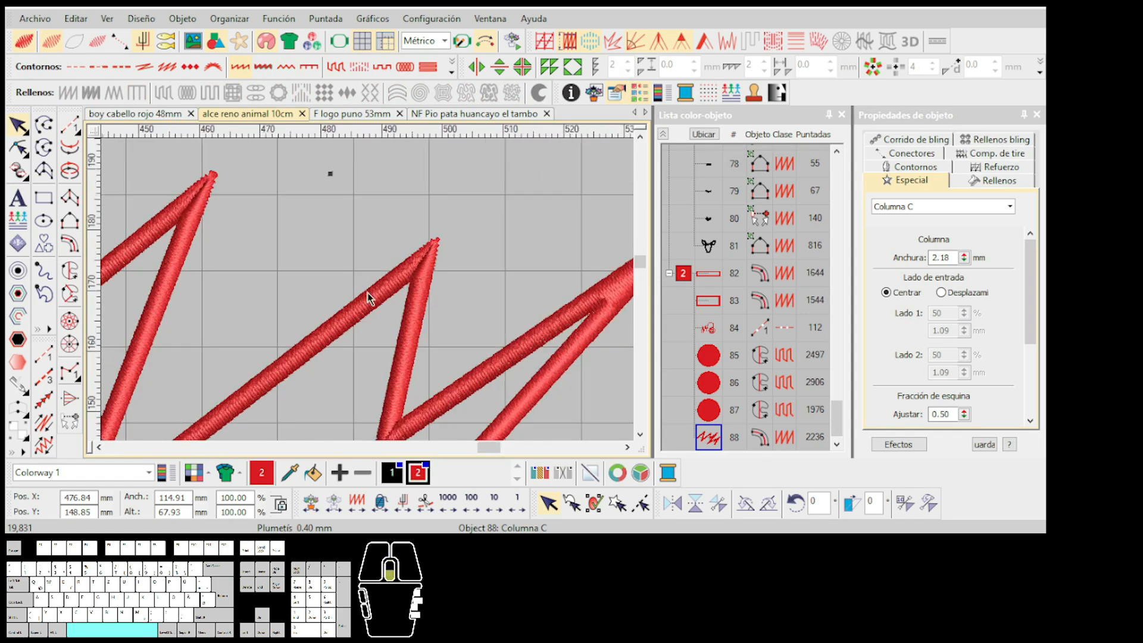
{"action": "scroll", "coordinate": [374, 280], "scroll_direction": "up", "scroll_amount": 2}
{"action": "scroll", "coordinate": [357, 298], "scroll_direction": "down", "scroll_amount": 2}
{"action": "scroll", "coordinate": [373, 294], "scroll_direction": "up", "scroll_amount": 2}
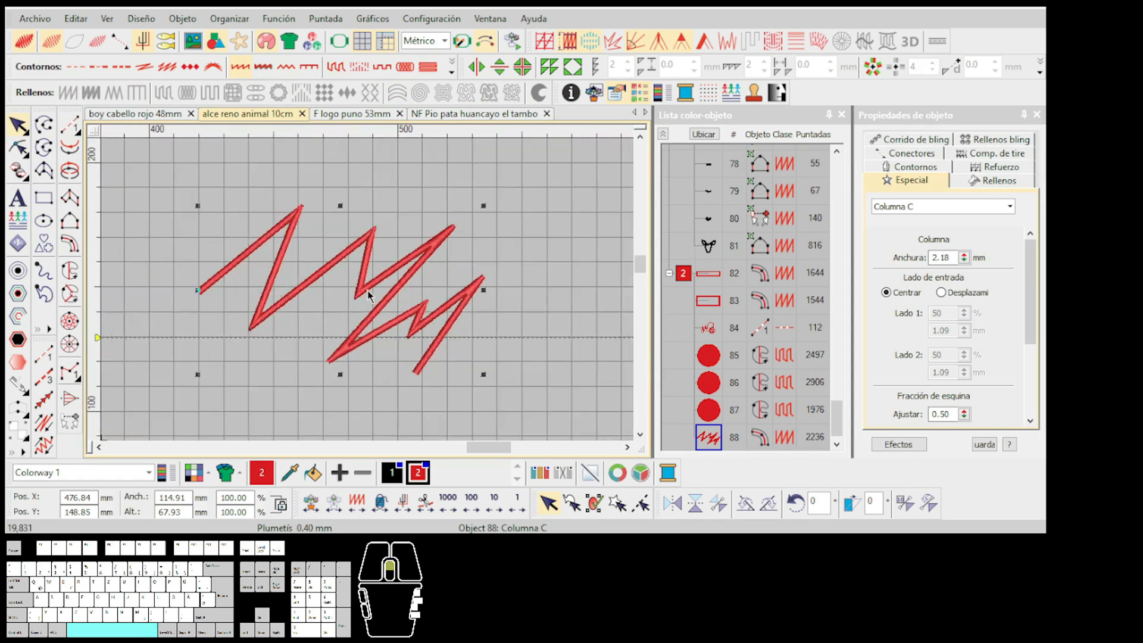
{"action": "left_click", "coordinate": [666, 47]}
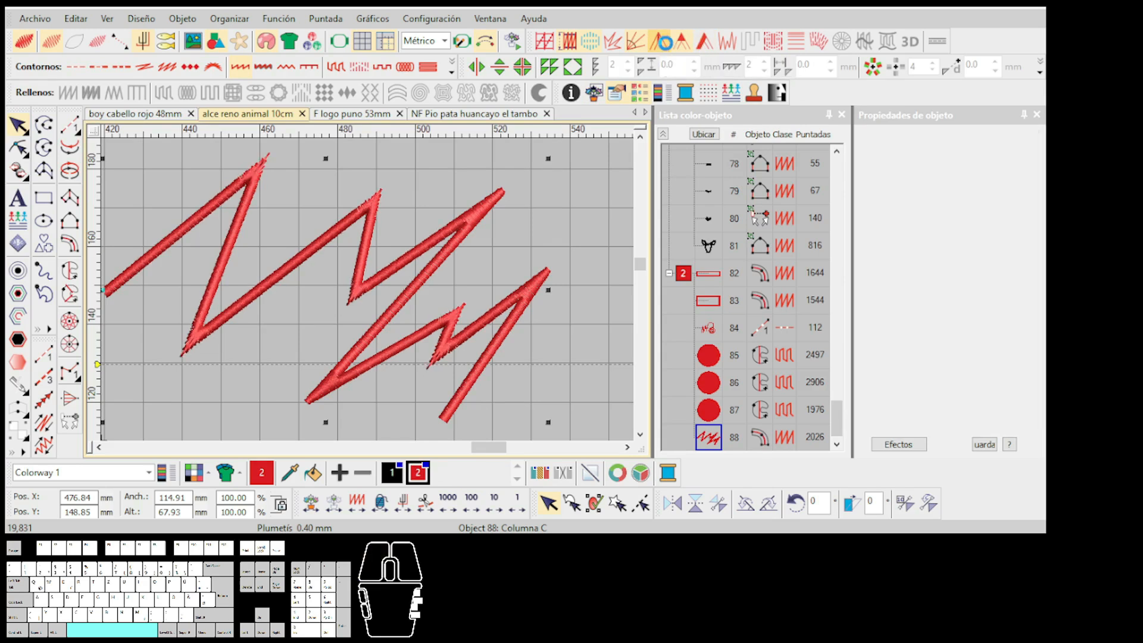
{"action": "scroll", "coordinate": [369, 293], "scroll_direction": "down", "scroll_amount": 2}
{"action": "scroll", "coordinate": [370, 297], "scroll_direction": "up", "scroll_amount": 2}
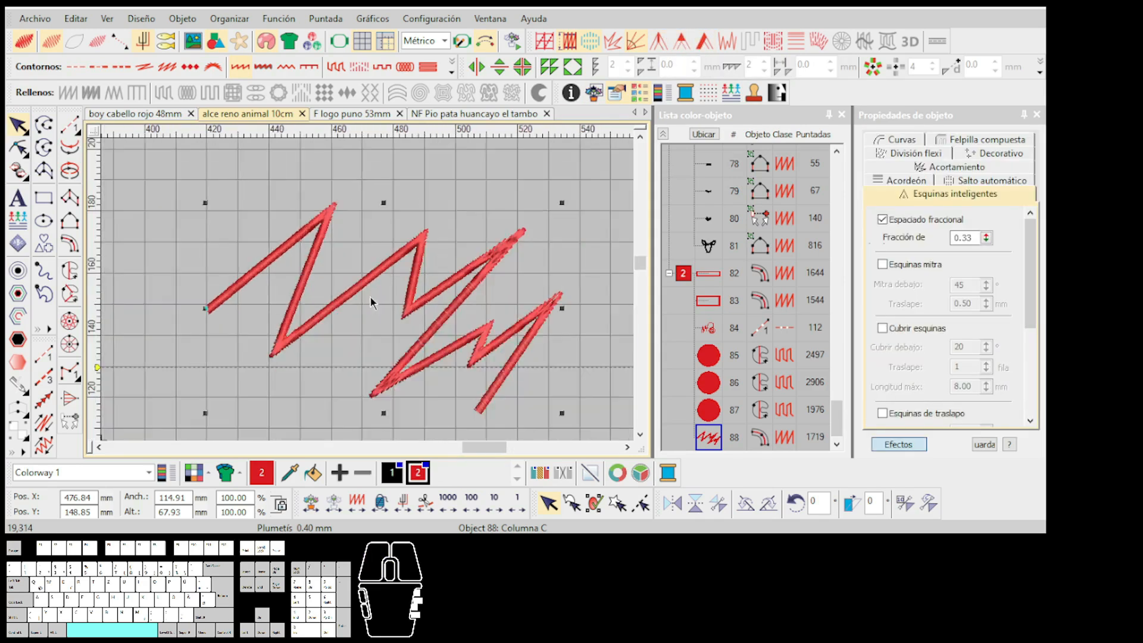
Try the corner styles on the zigzag column, ending on Cubrir esquinas with 20°, 1 row overlap and 8.00 mm maximum length
{"action": "left_click", "coordinate": [660, 42]}
{"action": "left_click", "coordinate": [683, 43]}
{"action": "left_click", "coordinate": [708, 45]}
{"action": "left_click", "coordinate": [689, 45]}
{"action": "scroll", "coordinate": [521, 269], "scroll_direction": "up", "scroll_amount": 3}
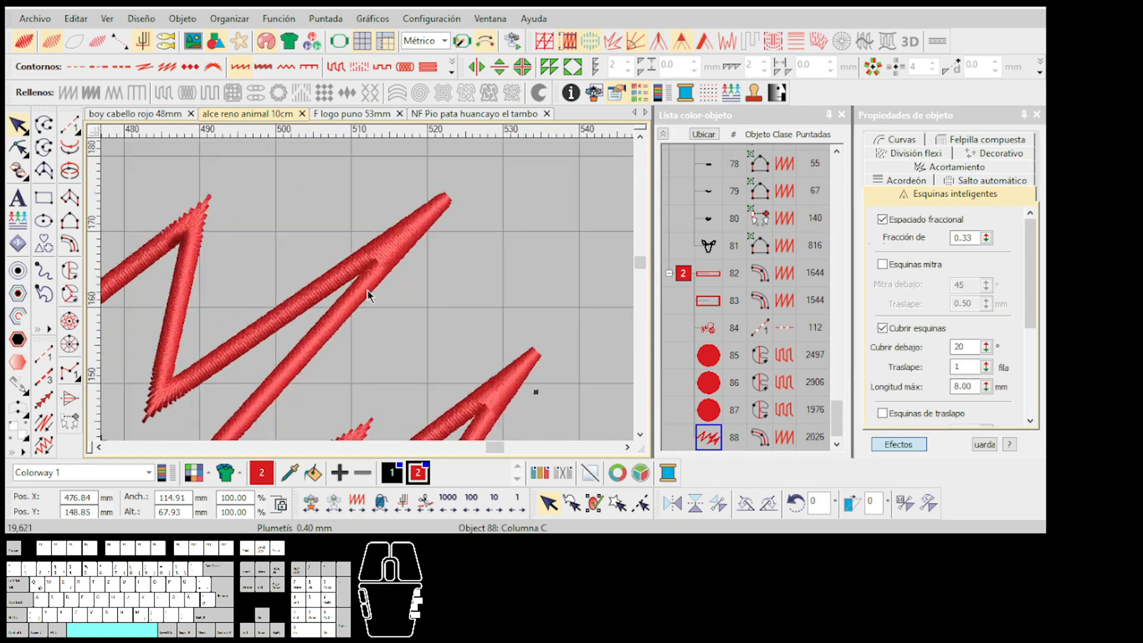
Switch the zigzag column's corners to Esquinas mitra with 45° and 0.50 mm overlap, and check the tips
{"action": "left_click", "coordinate": [703, 43]}
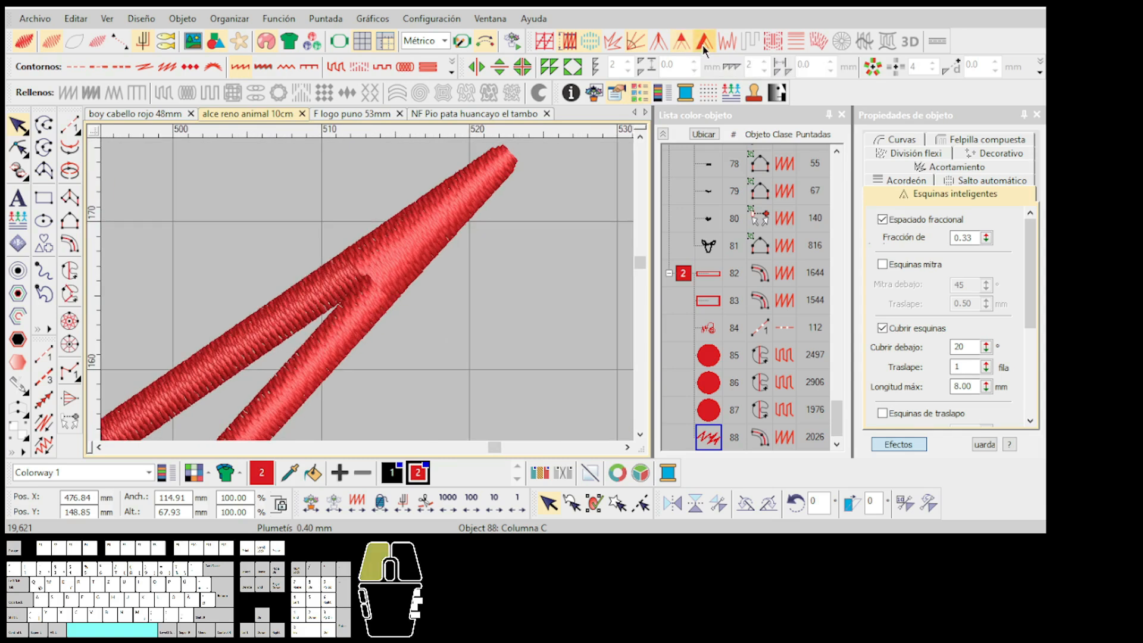
{"action": "left_click", "coordinate": [658, 44]}
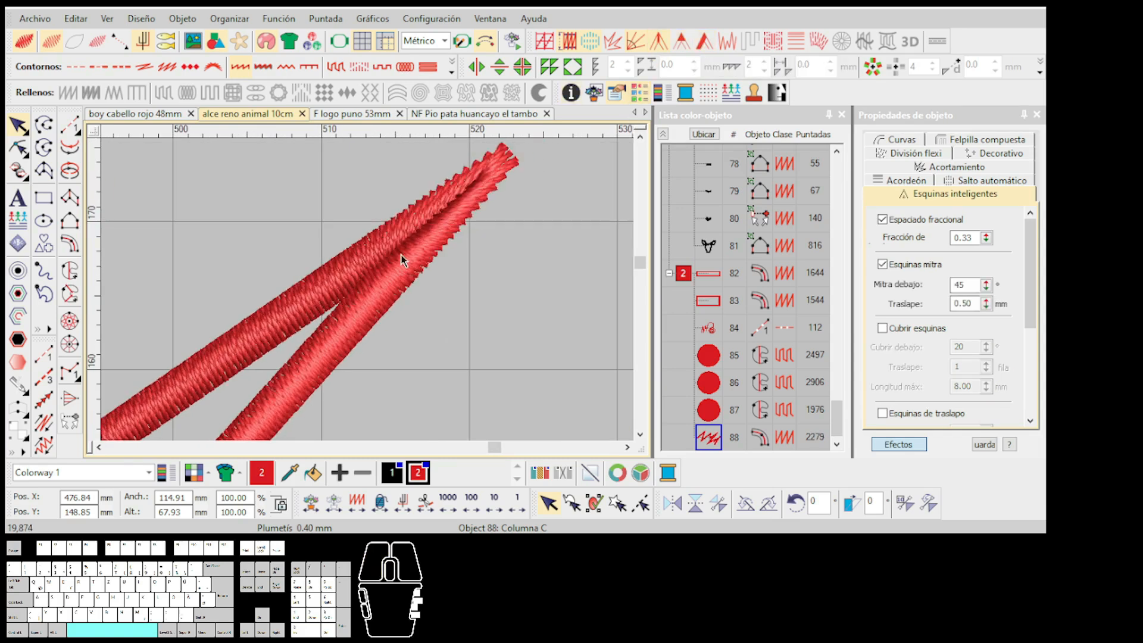
{"action": "scroll", "coordinate": [392, 261], "scroll_direction": "down", "scroll_amount": 2}
{"action": "scroll", "coordinate": [397, 266], "scroll_direction": "up", "scroll_amount": 3}
{"action": "scroll", "coordinate": [393, 301], "scroll_direction": "down", "scroll_amount": 4}
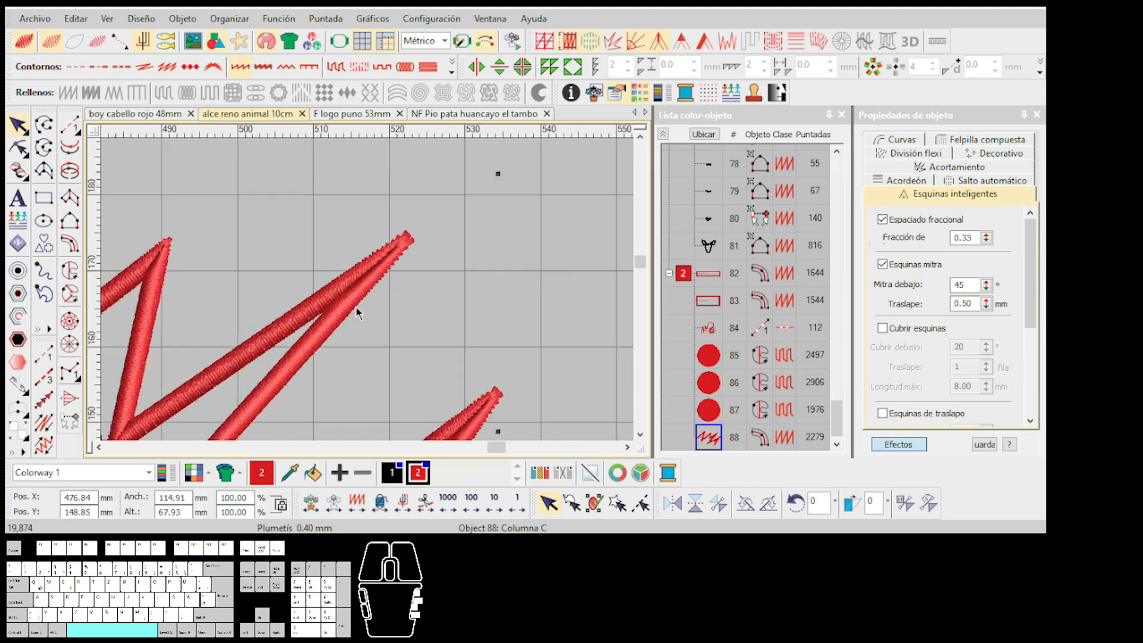
{"action": "scroll", "coordinate": [319, 304], "scroll_direction": "up", "scroll_amount": 1}
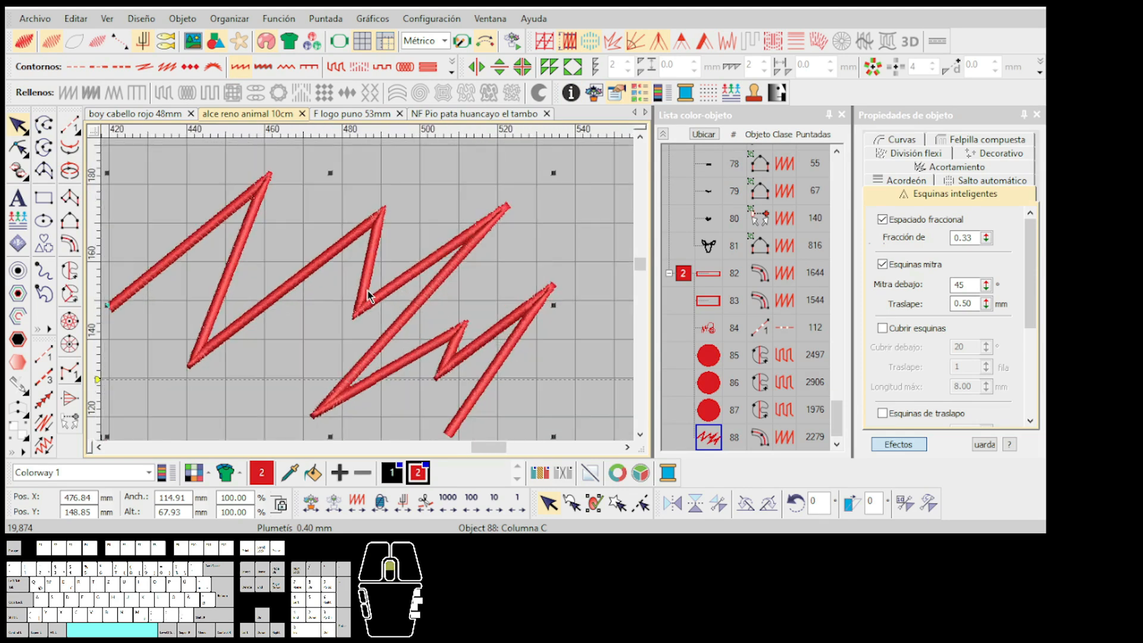
{"action": "scroll", "coordinate": [369, 296], "scroll_direction": "down", "scroll_amount": 1}
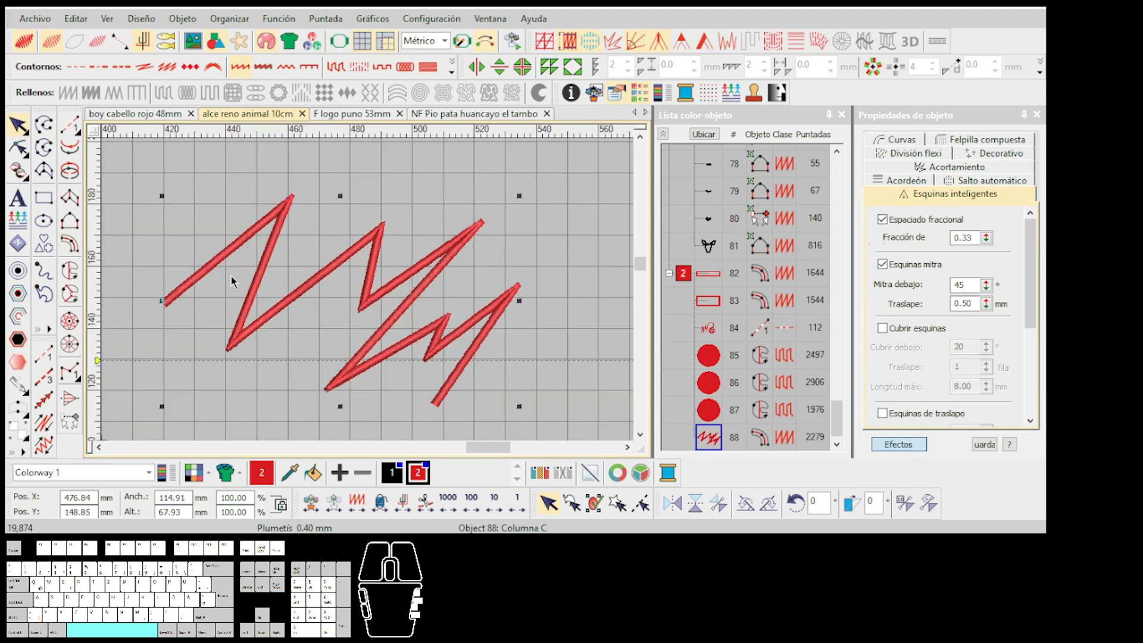
{"action": "scroll", "coordinate": [232, 281], "scroll_direction": "up", "scroll_amount": 1}
{"action": "scroll", "coordinate": [373, 291], "scroll_direction": "down", "scroll_amount": 1}
{"action": "scroll", "coordinate": [373, 291], "scroll_direction": "up", "scroll_amount": 1}
{"action": "scroll", "coordinate": [369, 296], "scroll_direction": "down", "scroll_amount": 1}
{"action": "scroll", "coordinate": [389, 290], "scroll_direction": "up", "scroll_amount": 1}
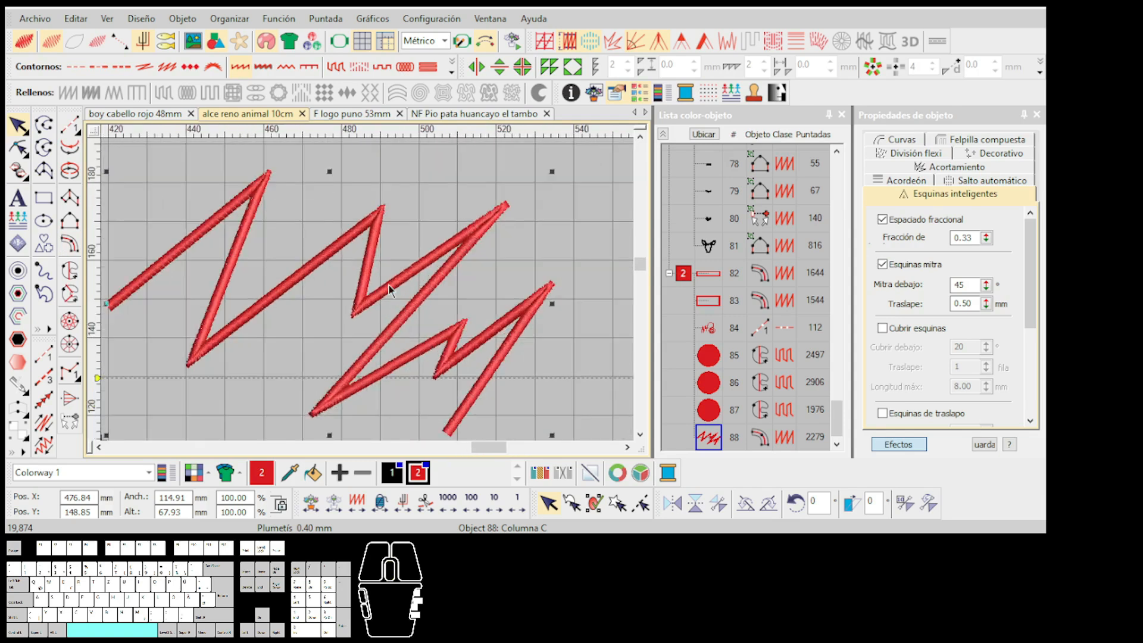
Compare the mitre, cap and overlap corners on the zigzag column, leaving Esquinas de traslapo active
{"action": "scroll", "coordinate": [369, 296], "scroll_direction": "up", "scroll_amount": 1}
{"action": "left_click", "coordinate": [678, 46]}
{"action": "left_click", "coordinate": [704, 45]}
{"action": "left_click", "coordinate": [683, 45]}
{"action": "left_click", "coordinate": [661, 45]}
{"action": "left_click", "coordinate": [704, 45]}
{"action": "left_click", "coordinate": [683, 46]}
{"action": "left_click", "coordinate": [661, 45]}
{"action": "left_click", "coordinate": [683, 46]}
{"action": "left_click", "coordinate": [704, 46]}
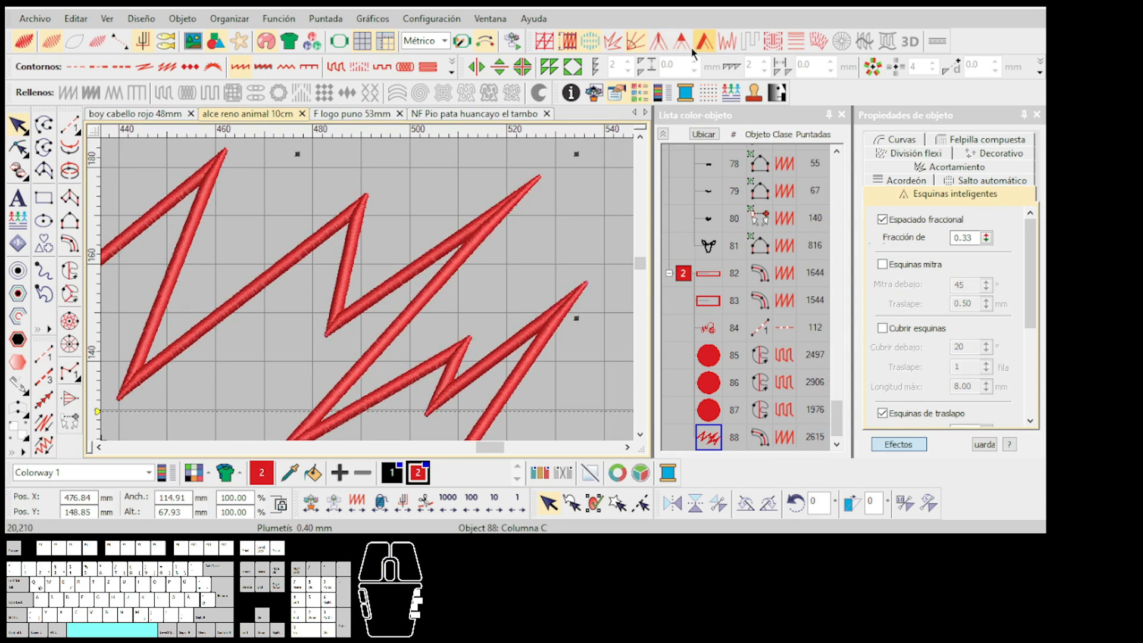
Inspect the stitch overlap at the zigzag's corner tips with TrueView turned off
{"action": "scroll", "coordinate": [367, 296], "scroll_direction": "down", "scroll_amount": 2}
{"action": "scroll", "coordinate": [368, 296], "scroll_direction": "up", "scroll_amount": 1}
{"action": "key", "text": "t"}
{"action": "scroll", "coordinate": [364, 296], "scroll_direction": "up", "scroll_amount": 5}
{"action": "scroll", "coordinate": [370, 293], "scroll_direction": "down", "scroll_amount": 3}
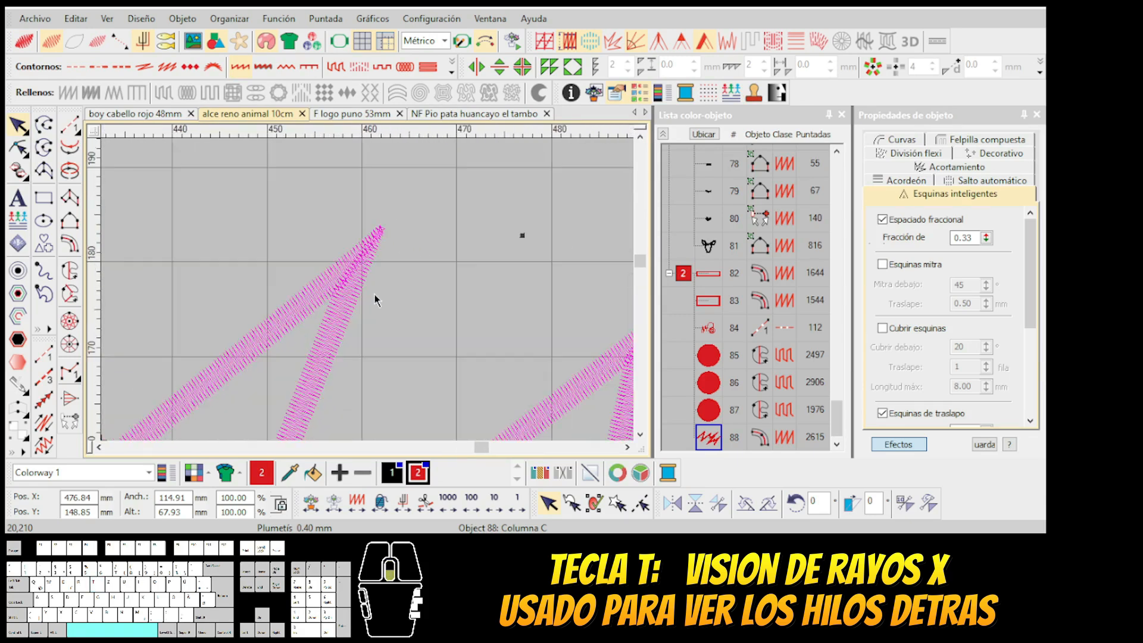
{"action": "scroll", "coordinate": [356, 288], "scroll_direction": "up", "scroll_amount": 3}
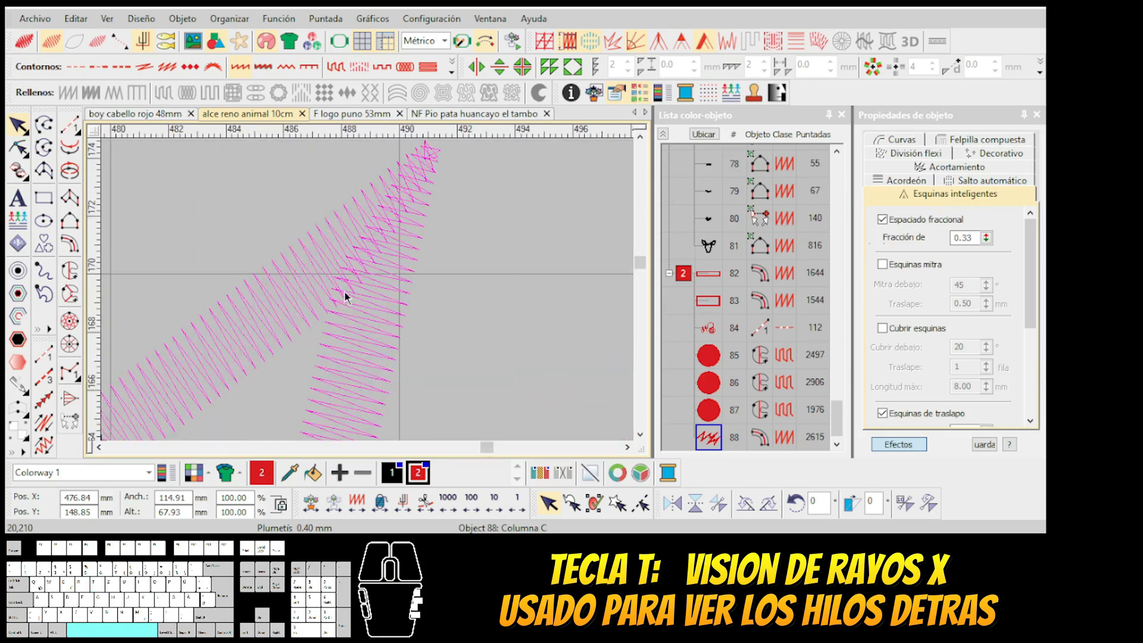
{"action": "scroll", "coordinate": [357, 294], "scroll_direction": "down", "scroll_amount": 5}
Switch the zigzag's corners to Esquinas mitra for comparison and return to Esquinas de traslapo
{"action": "left_click", "coordinate": [658, 44]}
{"action": "scroll", "coordinate": [364, 294], "scroll_direction": "up", "scroll_amount": 4}
{"action": "left_click", "coordinate": [704, 41]}
{"action": "scroll", "coordinate": [369, 295], "scroll_direction": "down", "scroll_amount": 4}
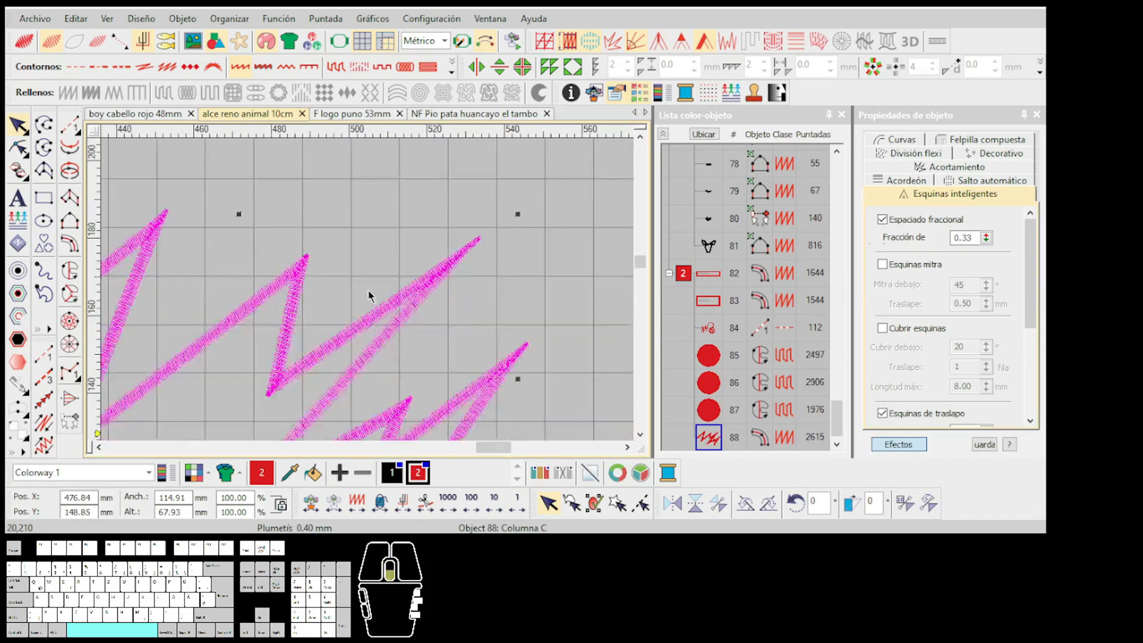
{"action": "scroll", "coordinate": [370, 296], "scroll_direction": "up", "scroll_amount": 3}
{"action": "scroll", "coordinate": [369, 295], "scroll_direction": "down", "scroll_amount": 4}
{"action": "scroll", "coordinate": [369, 296], "scroll_direction": "up", "scroll_amount": 1}
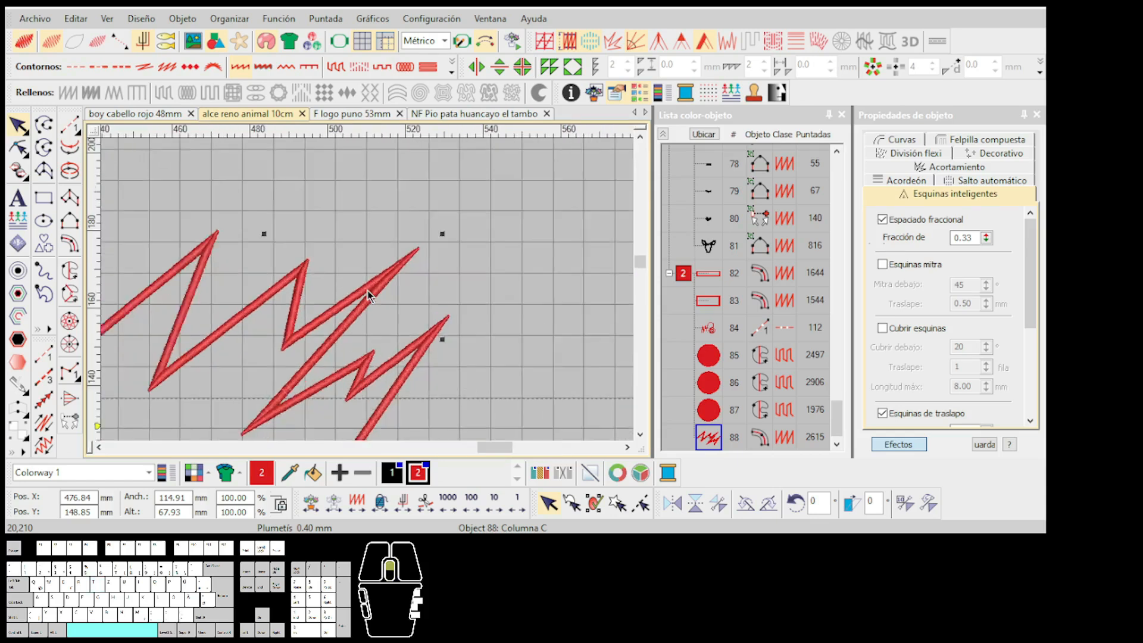
Digitize a curved satin fan about 12 mm wide with Column B at 0.40 mm spacing above the zigzag
{"action": "key", "text": "Escape"}
{"action": "scroll", "coordinate": [374, 287], "scroll_direction": "down", "scroll_amount": 3}
{"action": "scroll", "coordinate": [396, 244], "scroll_direction": "up", "scroll_amount": 5}
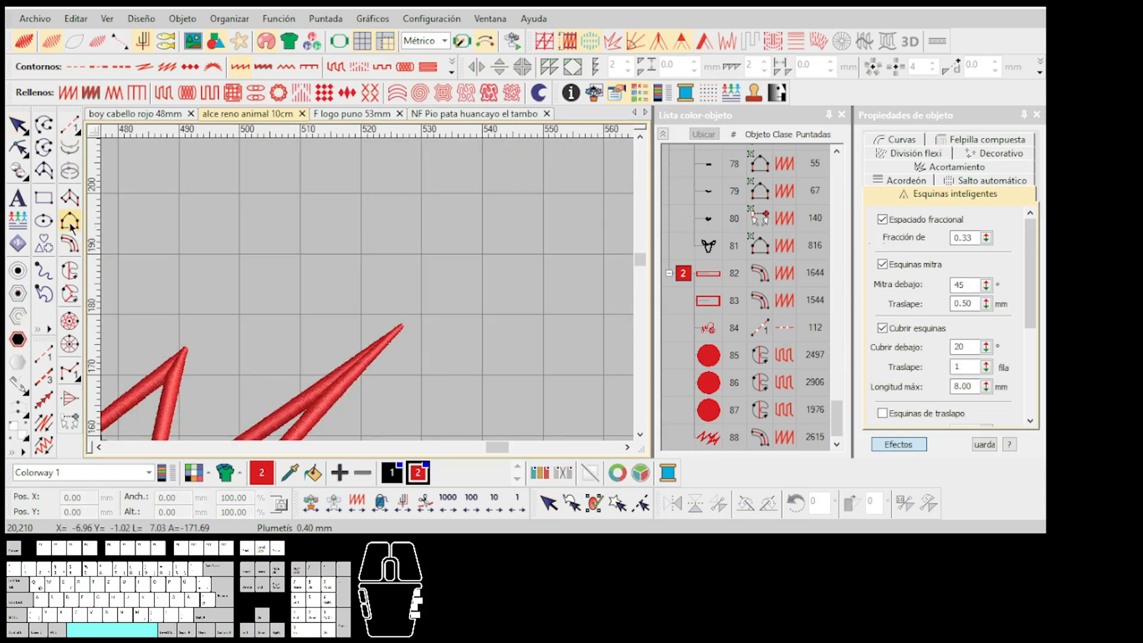
{"action": "left_click", "coordinate": [70, 223]}
{"action": "scroll", "coordinate": [383, 299], "scroll_direction": "up", "scroll_amount": 2}
{"action": "scroll", "coordinate": [427, 299], "scroll_direction": "up", "scroll_amount": 1}
{"action": "left_click", "coordinate": [275, 308]}
{"action": "right_click", "coordinate": [329, 251]}
{"action": "left_click", "coordinate": [412, 292]}
{"action": "key", "text": "Return"}
{"action": "scroll", "coordinate": [372, 312], "scroll_direction": "up", "scroll_amount": 1}
Reshape the fan by bringing its inner arc's end nodes to about 1 mm apart
{"action": "key", "text": "h"}
{"action": "key", "text": "t"}
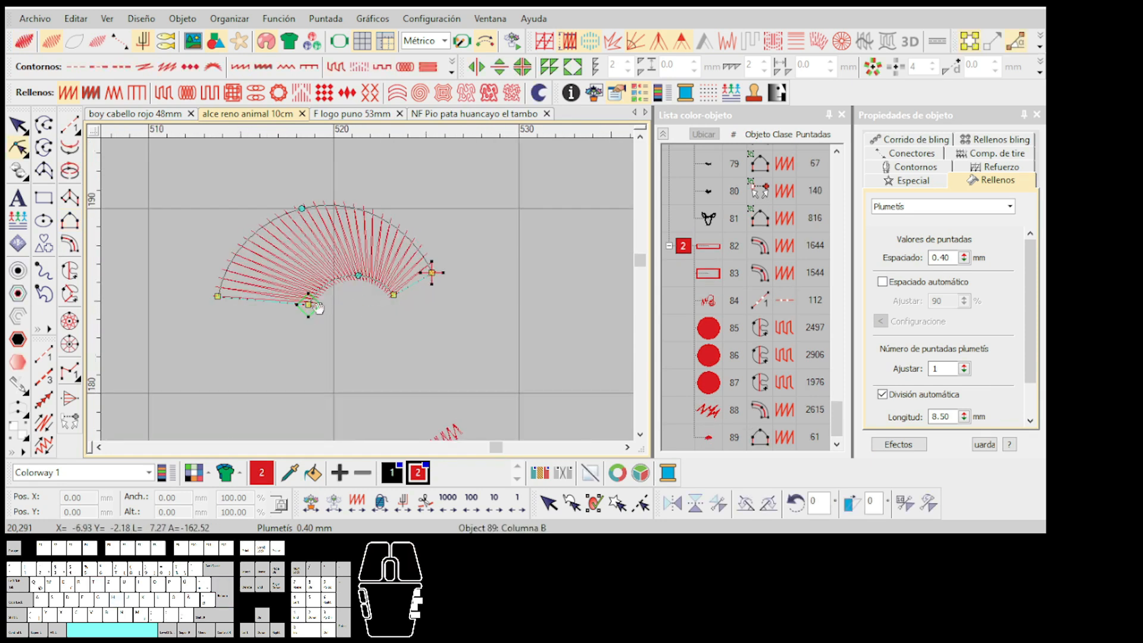
{"action": "left_click_drag", "start_coordinate": [338, 296], "coordinate": [344, 292]}
{"action": "scroll", "coordinate": [363, 292], "scroll_direction": "up", "scroll_amount": 1}
{"action": "left_click_drag", "start_coordinate": [125, 314], "coordinate": [146, 310]}
{"action": "left_click_drag", "start_coordinate": [400, 314], "coordinate": [335, 291]}
{"action": "scroll", "coordinate": [340, 298], "scroll_direction": "up", "scroll_amount": 5}
Examine how the fan's stitches converge at its narrow inner arc, with TrueView on and off
{"action": "key", "text": "t"}
{"action": "scroll", "coordinate": [368, 293], "scroll_direction": "down", "scroll_amount": 6}
{"action": "key", "text": "h"}
{"action": "scroll", "coordinate": [367, 294], "scroll_direction": "up", "scroll_amount": 3}
{"action": "key", "text": "t"}
{"action": "scroll", "coordinate": [368, 293], "scroll_direction": "up", "scroll_amount": 2}
{"action": "scroll", "coordinate": [368, 292], "scroll_direction": "down", "scroll_amount": 5}
{"action": "scroll", "coordinate": [367, 290], "scroll_direction": "up", "scroll_amount": 4}
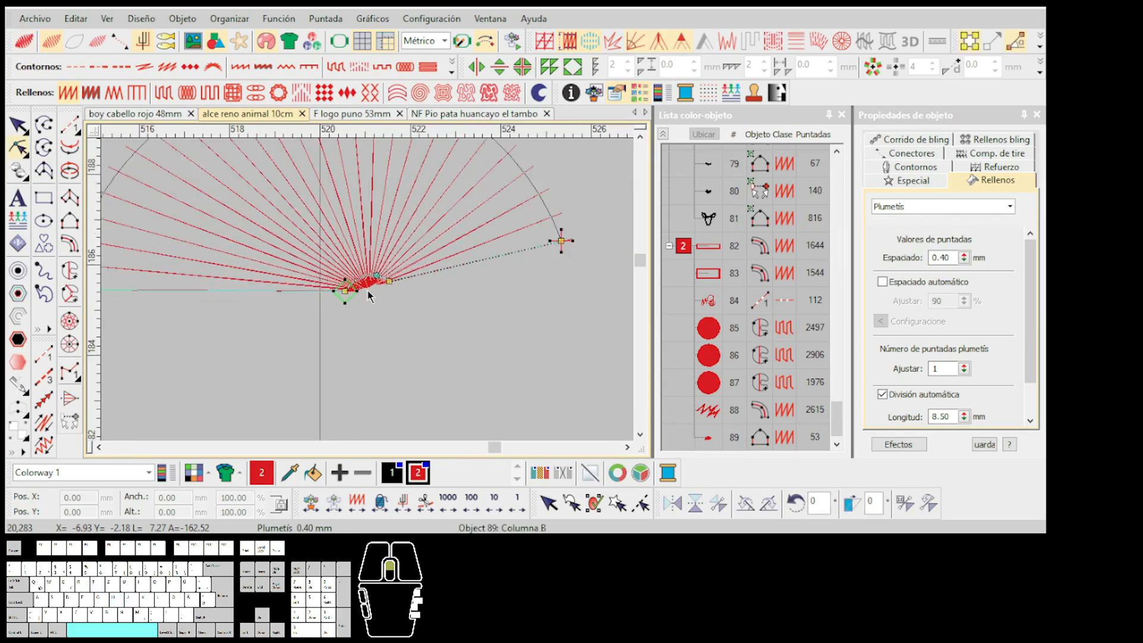
{"action": "key", "text": "t"}
{"action": "key", "text": "t"}
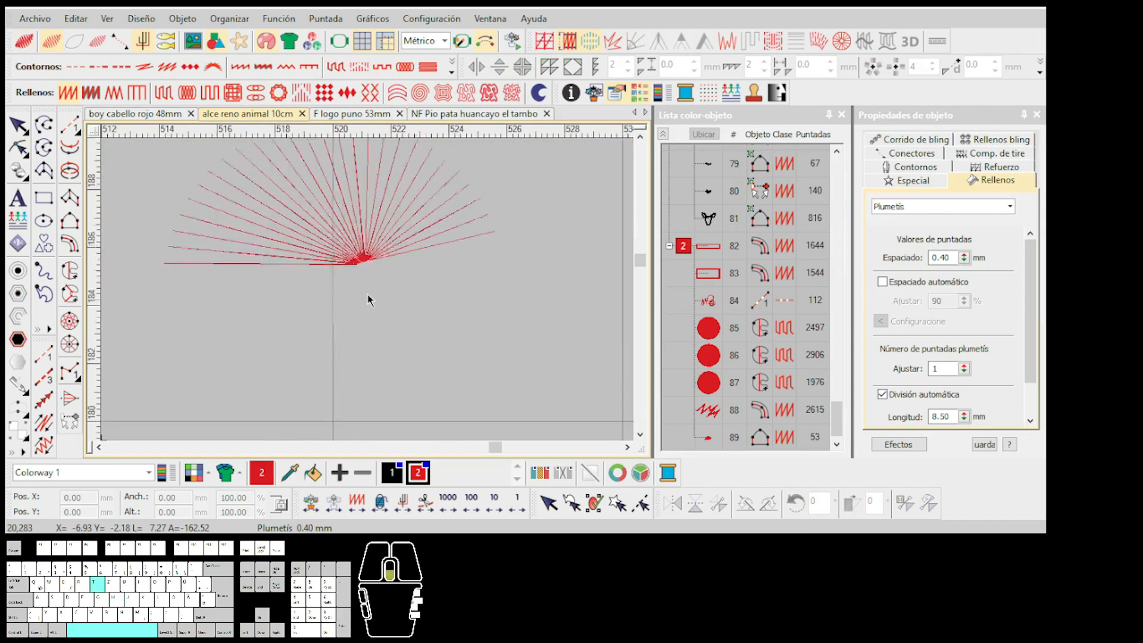
Inspect the crowding at the fan's inner arc from several distances, in both thread-line and TrueView display
{"action": "scroll", "coordinate": [367, 294], "scroll_direction": "down", "scroll_amount": 5}
{"action": "scroll", "coordinate": [365, 285], "scroll_direction": "down", "scroll_amount": 2}
{"action": "scroll", "coordinate": [362, 277], "scroll_direction": "up", "scroll_amount": 8}
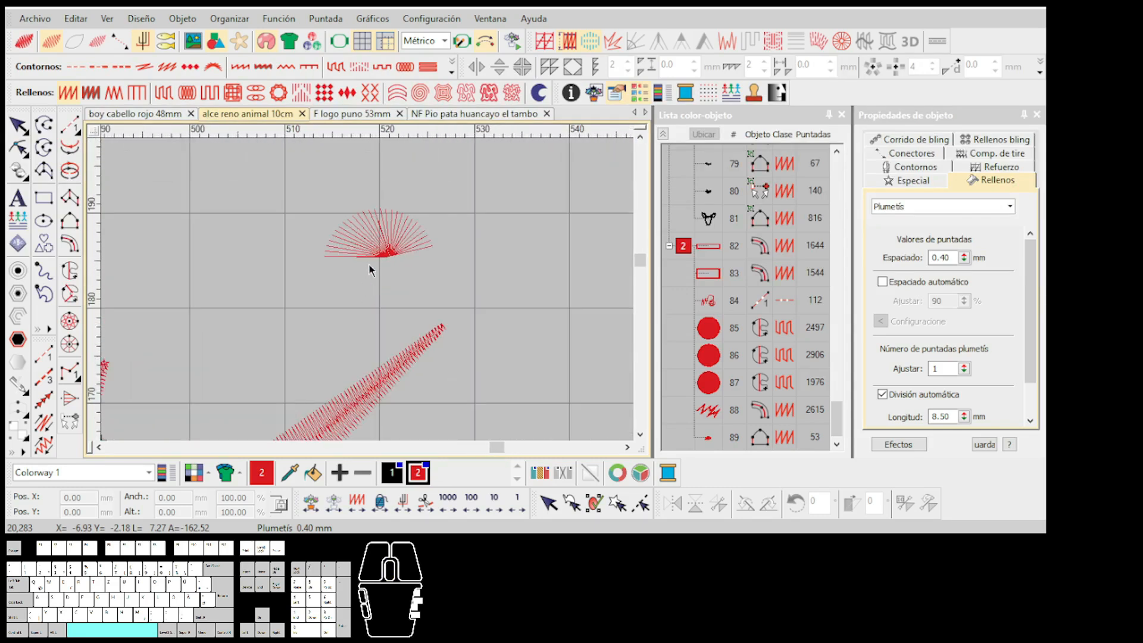
{"action": "key", "text": "t"}
{"action": "key", "text": "t"}
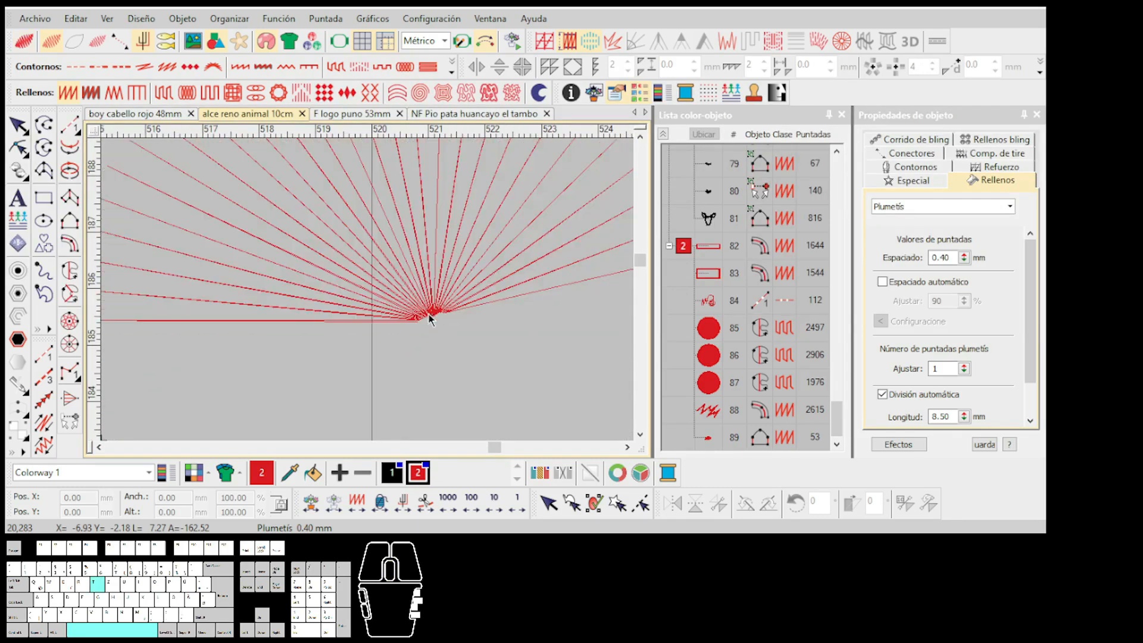
{"action": "left_click", "coordinate": [413, 316]}
{"action": "scroll", "coordinate": [387, 304], "scroll_direction": "down", "scroll_amount": 3}
{"action": "key", "text": "t"}
{"action": "scroll", "coordinate": [368, 293], "scroll_direction": "up", "scroll_amount": 3}
{"action": "key", "text": "h"}
{"action": "scroll", "coordinate": [367, 294], "scroll_direction": "up", "scroll_amount": 2}
{"action": "scroll", "coordinate": [364, 292], "scroll_direction": "down", "scroll_amount": 1}
Apply stitch shortening (Acortamiento) to the fan with Si espaciado 50% and Puntadas cortas máx 5, and check it in TrueView
{"action": "key", "text": "Escape"}
{"action": "left_click", "coordinate": [345, 250]}
{"action": "key", "text": "t"}
{"action": "left_click", "coordinate": [610, 47]}
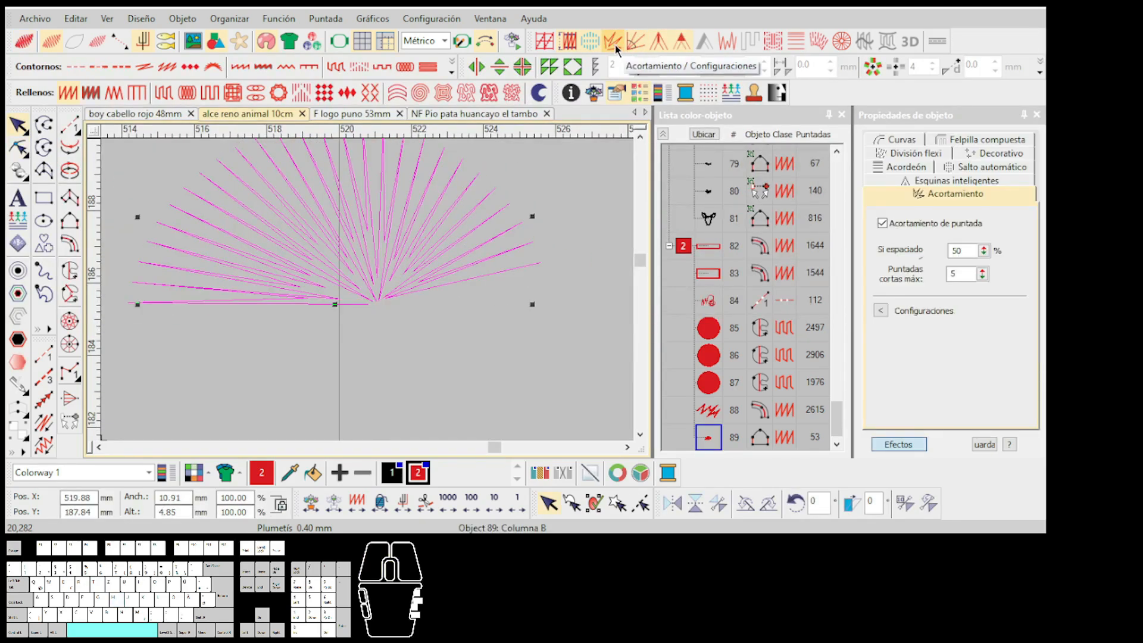
{"action": "scroll", "coordinate": [343, 321], "scroll_direction": "down", "scroll_amount": 2}
{"action": "key", "text": "t"}
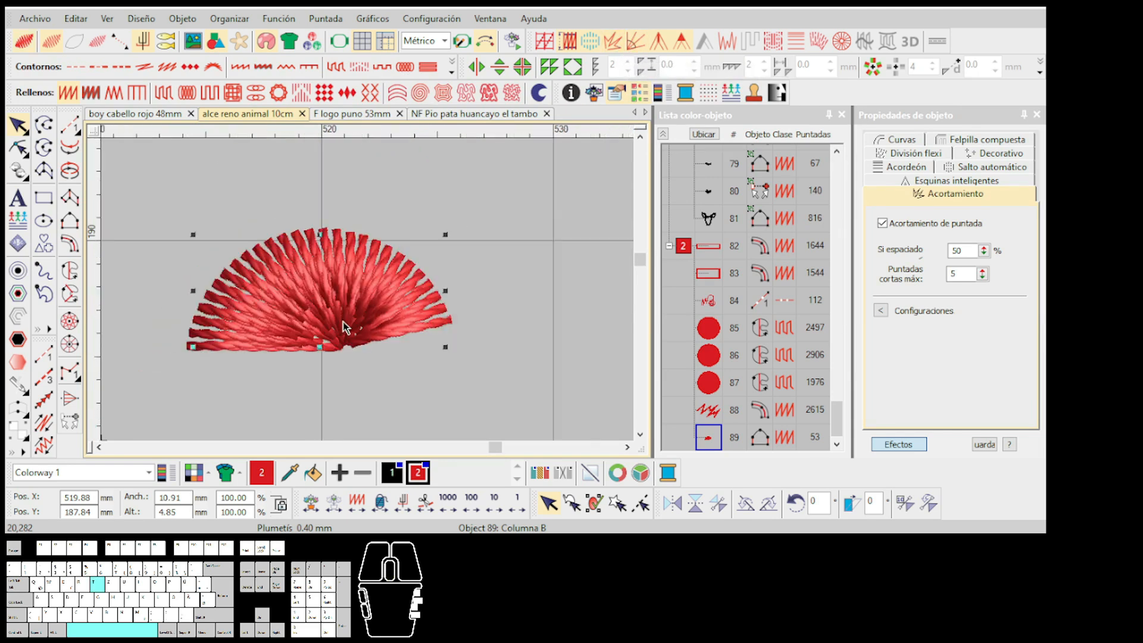
{"action": "scroll", "coordinate": [346, 324], "scroll_direction": "down", "scroll_amount": 2}
{"action": "left_click", "coordinate": [360, 328]}
{"action": "scroll", "coordinate": [362, 309], "scroll_direction": "up", "scroll_amount": 3}
{"action": "left_click", "coordinate": [367, 290]}
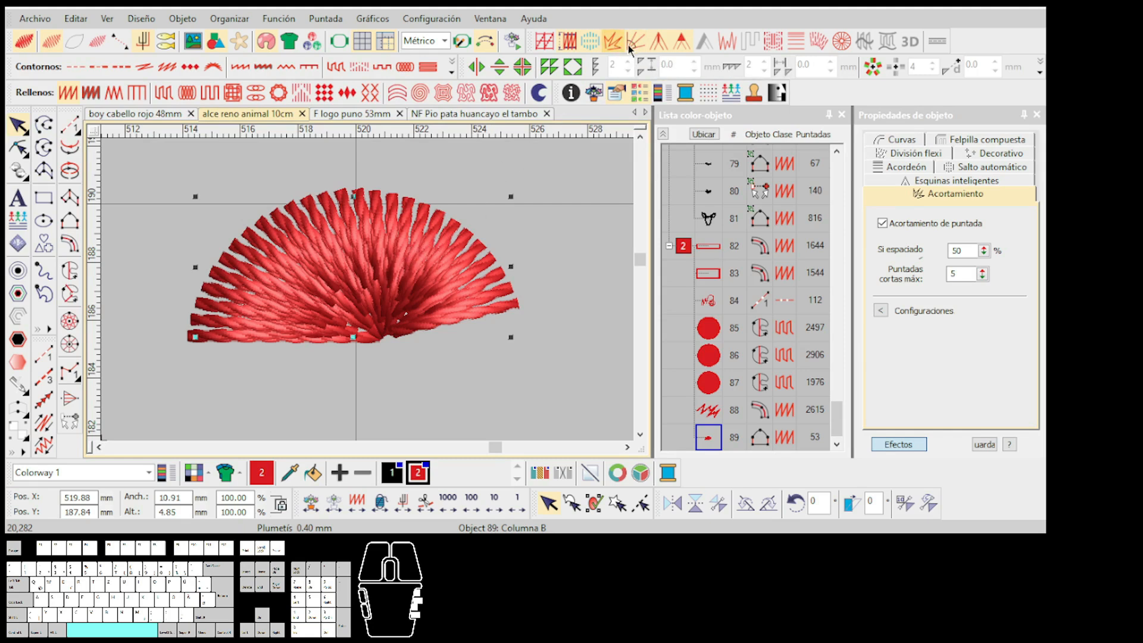
{"action": "scroll", "coordinate": [363, 270], "scroll_direction": "down", "scroll_amount": 5}
{"action": "left_click", "coordinate": [458, 289]}
Compare the zigzag with its mitra, cubrir and traslapo corners switched off and on, ending on Esquinas de traslapo
{"action": "scroll", "coordinate": [459, 289], "scroll_direction": "down", "scroll_amount": 5}
{"action": "scroll", "coordinate": [368, 297], "scroll_direction": "up", "scroll_amount": 5}
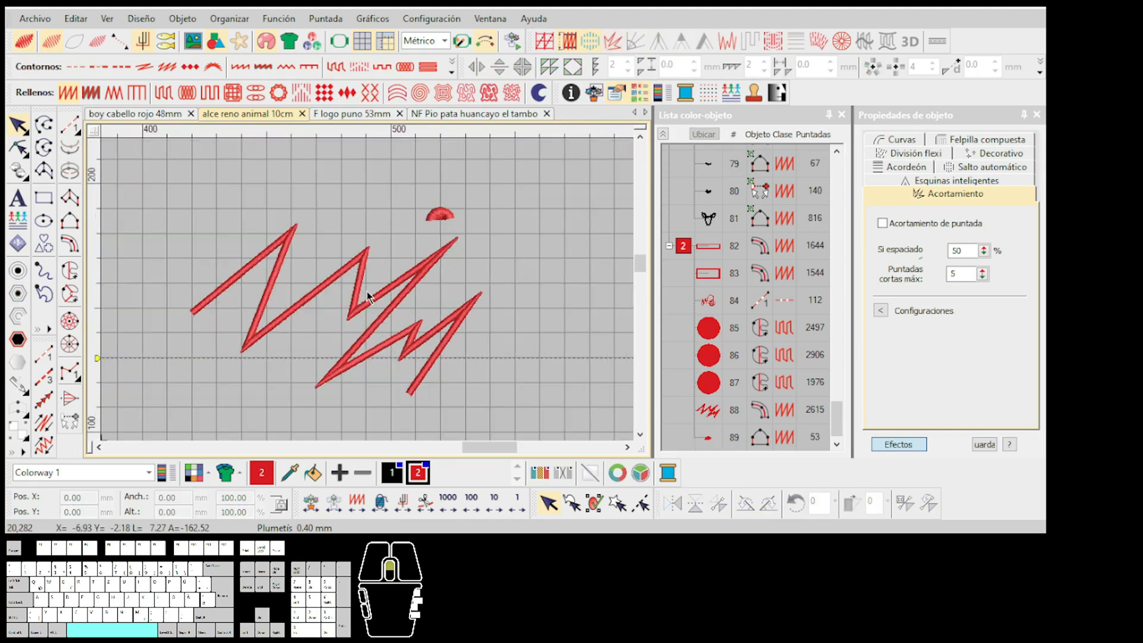
{"action": "left_click", "coordinate": [369, 301]}
{"action": "scroll", "coordinate": [369, 301], "scroll_direction": "down", "scroll_amount": 3}
{"action": "scroll", "coordinate": [369, 298], "scroll_direction": "up", "scroll_amount": 2}
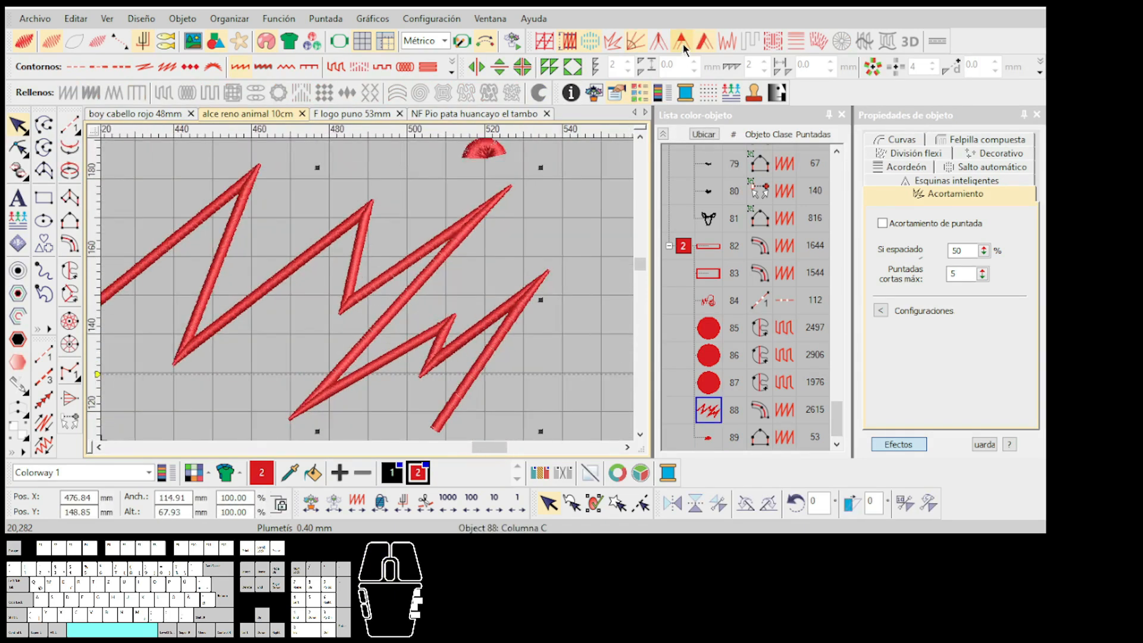
{"action": "left_click", "coordinate": [659, 45]}
{"action": "left_click", "coordinate": [681, 47]}
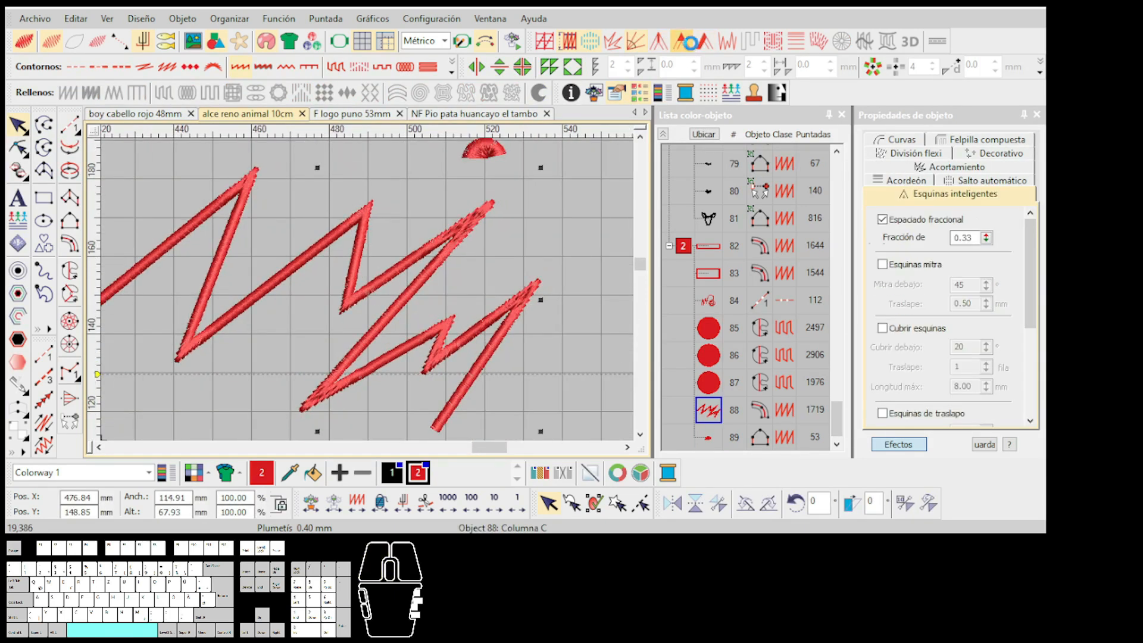
{"action": "left_click", "coordinate": [682, 47]}
{"action": "left_click", "coordinate": [661, 44]}
{"action": "left_click", "coordinate": [681, 44]}
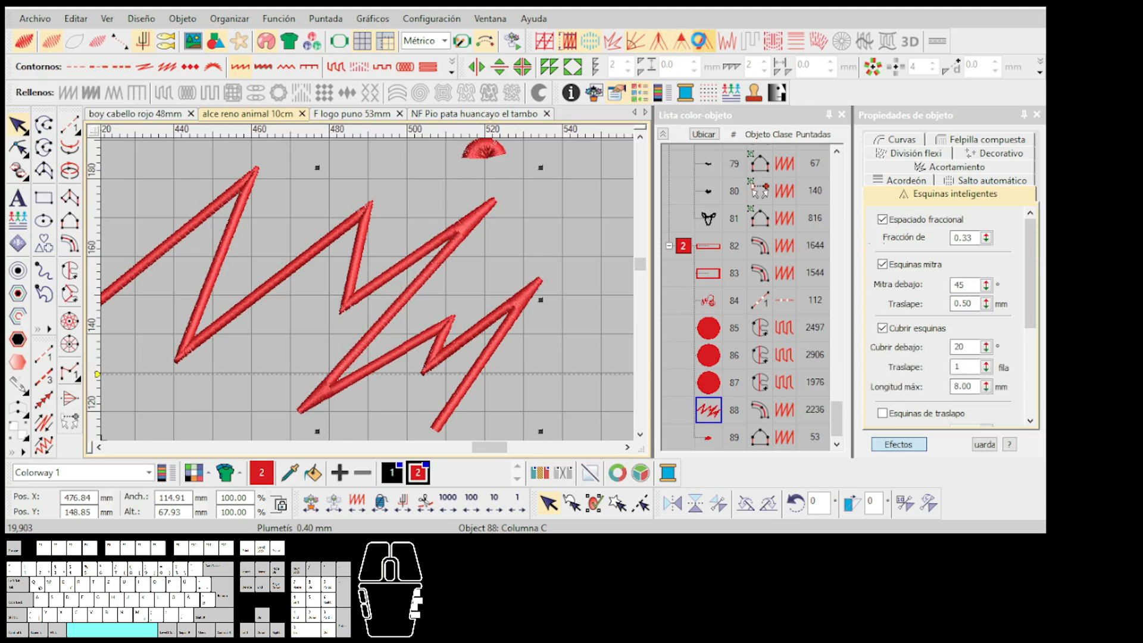
{"action": "left_click", "coordinate": [703, 44]}
{"action": "scroll", "coordinate": [540, 251], "scroll_direction": "down", "scroll_amount": 1}
{"action": "left_click", "coordinate": [540, 251]}
{"action": "scroll", "coordinate": [600, 159], "scroll_direction": "up", "scroll_amount": 1}
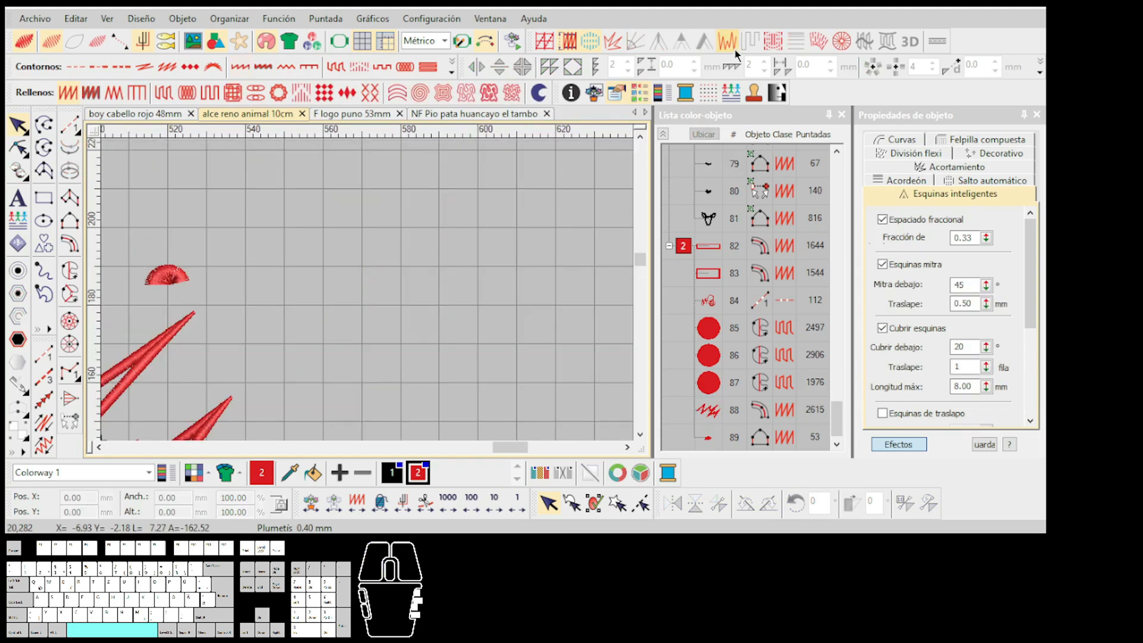
Digitize a curved satin block about 14 by 11 mm with Column B in the empty area beyond the fan
{"action": "scroll", "coordinate": [370, 248], "scroll_direction": "up", "scroll_amount": 1}
{"action": "scroll", "coordinate": [365, 302], "scroll_direction": "up", "scroll_amount": 1}
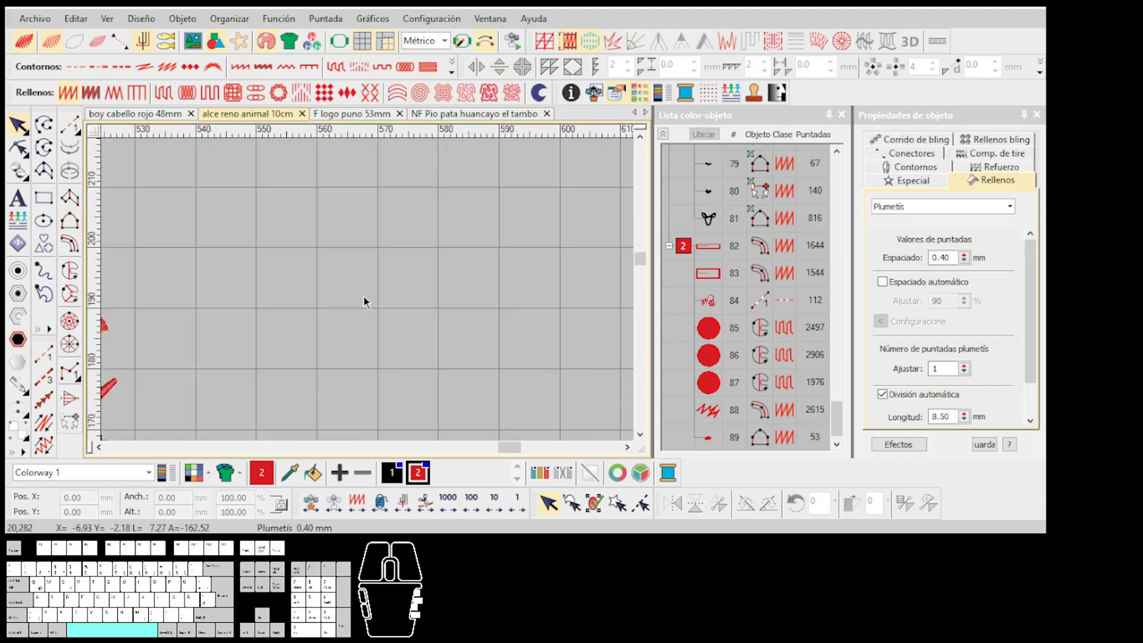
{"action": "left_click", "coordinate": [340, 313]}
{"action": "right_click", "coordinate": [377, 303]}
{"action": "left_click", "coordinate": [422, 317]}
{"action": "scroll", "coordinate": [353, 273], "scroll_direction": "up", "scroll_amount": 1}
{"action": "key", "text": "Return"}
{"action": "left_click", "coordinate": [340, 270]}
{"action": "right_click", "coordinate": [369, 252]}
{"action": "left_click", "coordinate": [445, 256]}
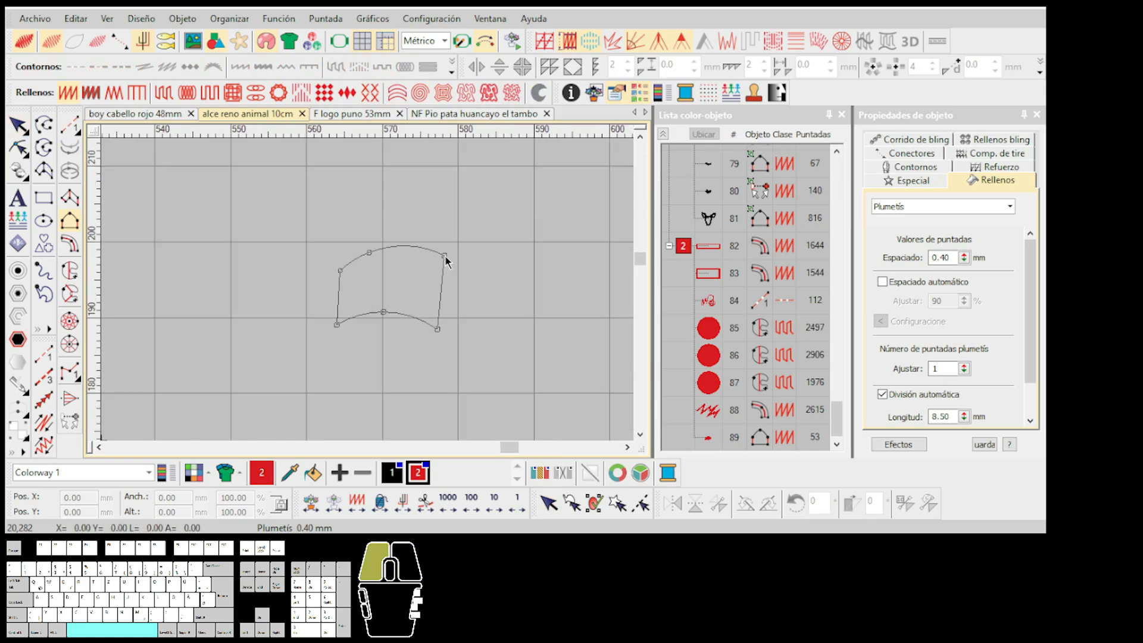
{"action": "key", "text": "Return"}
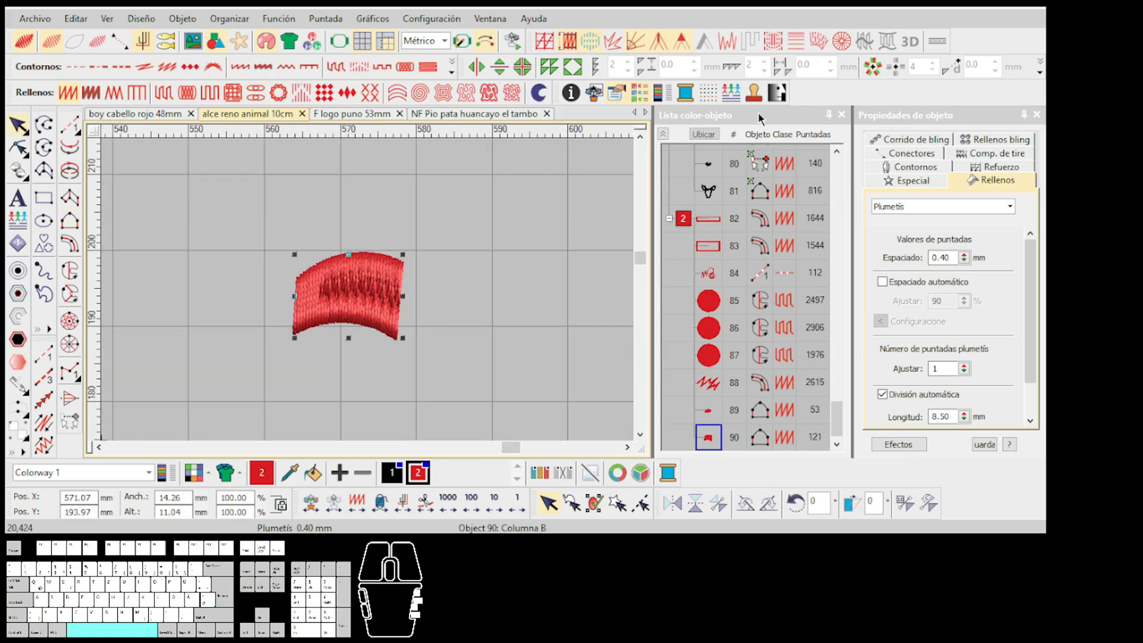
Apply the jagged edge effect (Borde dentado) to the curved block, try Ambos lados and Lado 1, and choose Lado 2
{"action": "left_click", "coordinate": [730, 41]}
{"action": "scroll", "coordinate": [367, 290], "scroll_direction": "up", "scroll_amount": 2}
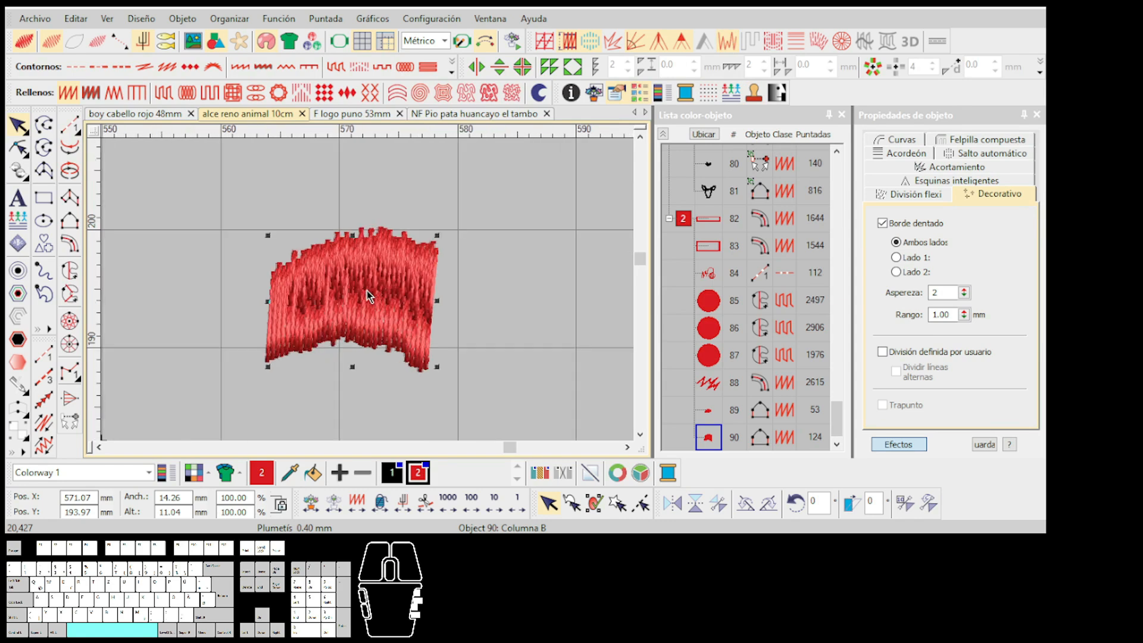
{"action": "scroll", "coordinate": [368, 294], "scroll_direction": "up", "scroll_amount": 1}
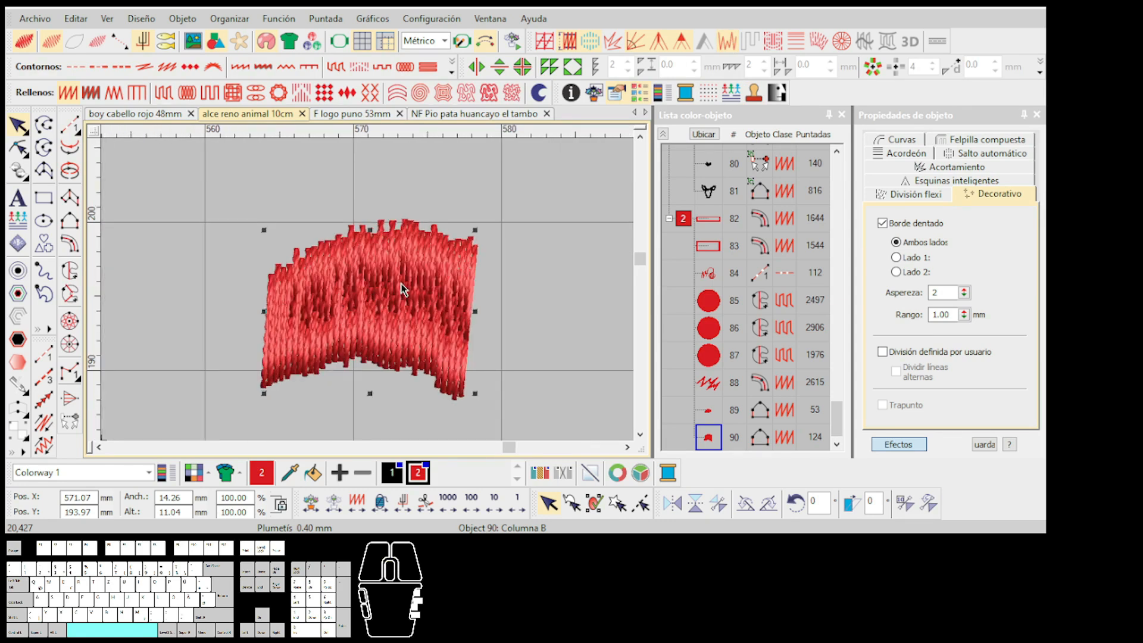
{"action": "left_click", "coordinate": [896, 257]}
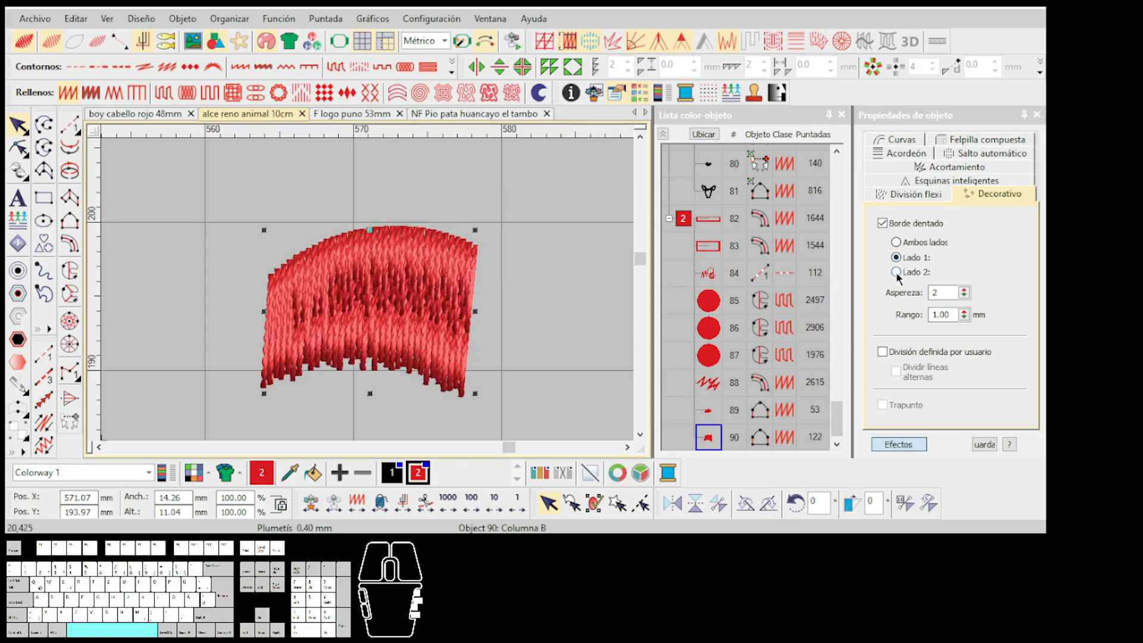
{"action": "left_click", "coordinate": [896, 273]}
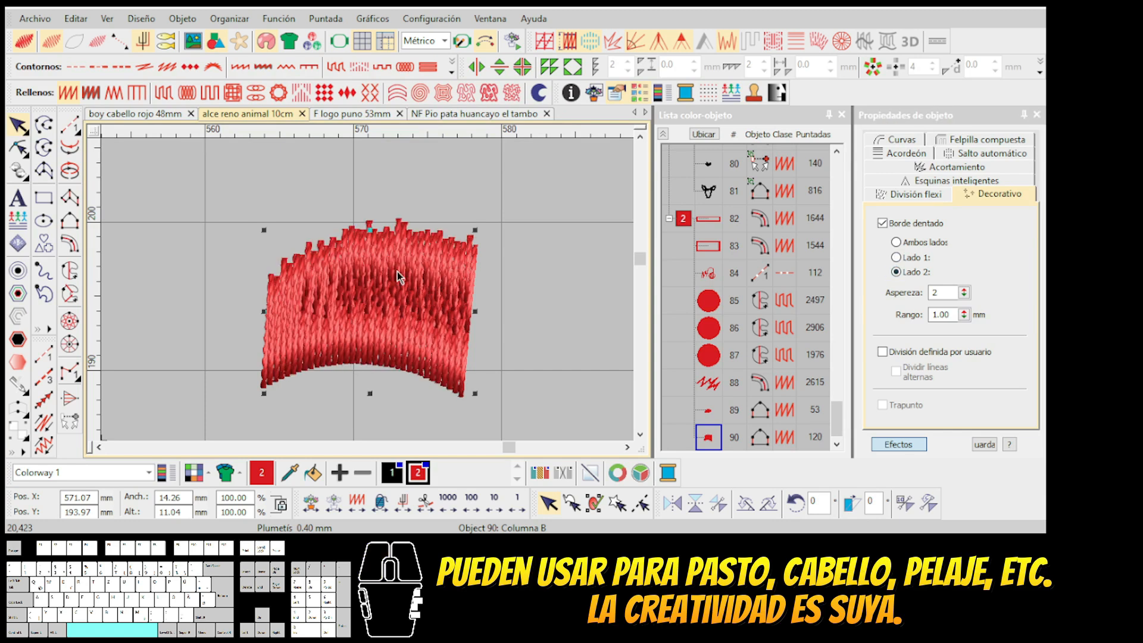
Try jagged edge ranges of 5, 1 and 9 mm on the curved block
{"action": "left_click", "coordinate": [952, 314]}
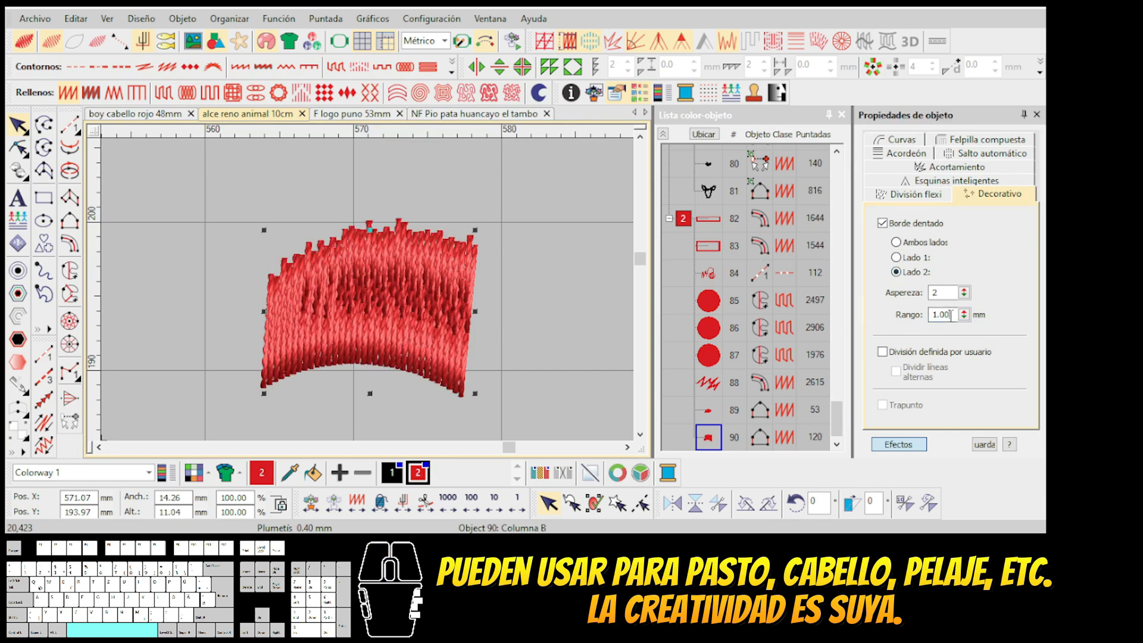
{"action": "type", "text": "5"}
{"action": "key", "text": "Return"}
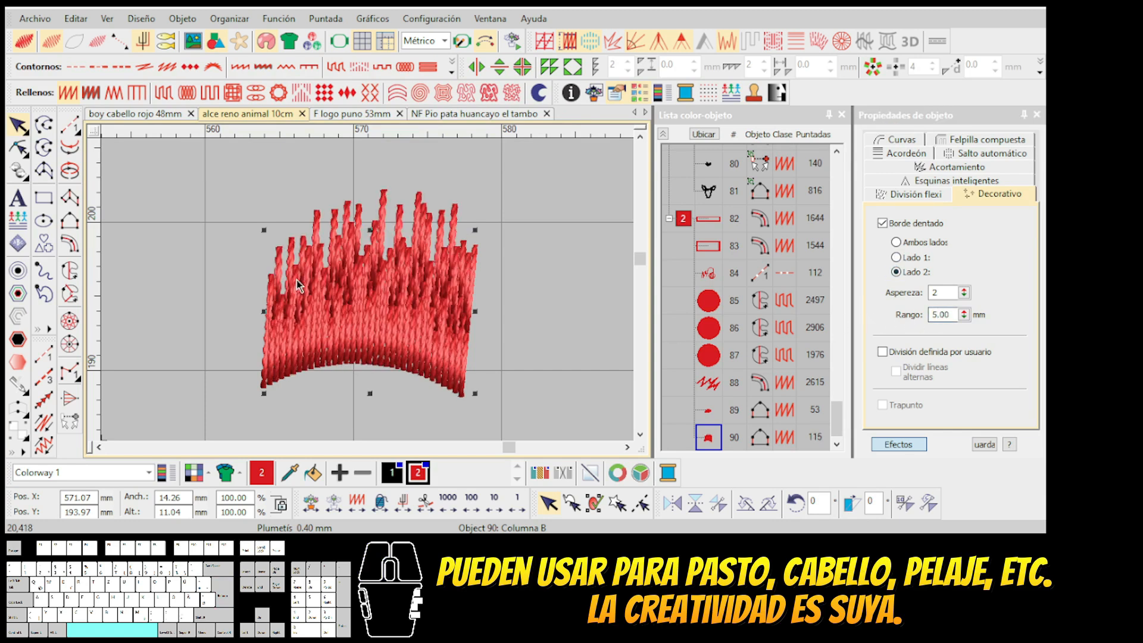
{"action": "double_click", "coordinate": [938, 311]}
{"action": "type", "text": "1"}
{"action": "key", "text": "Return"}
{"action": "double_click", "coordinate": [939, 314]}
{"action": "type", "text": "9"}
{"action": "key", "text": "Return"}
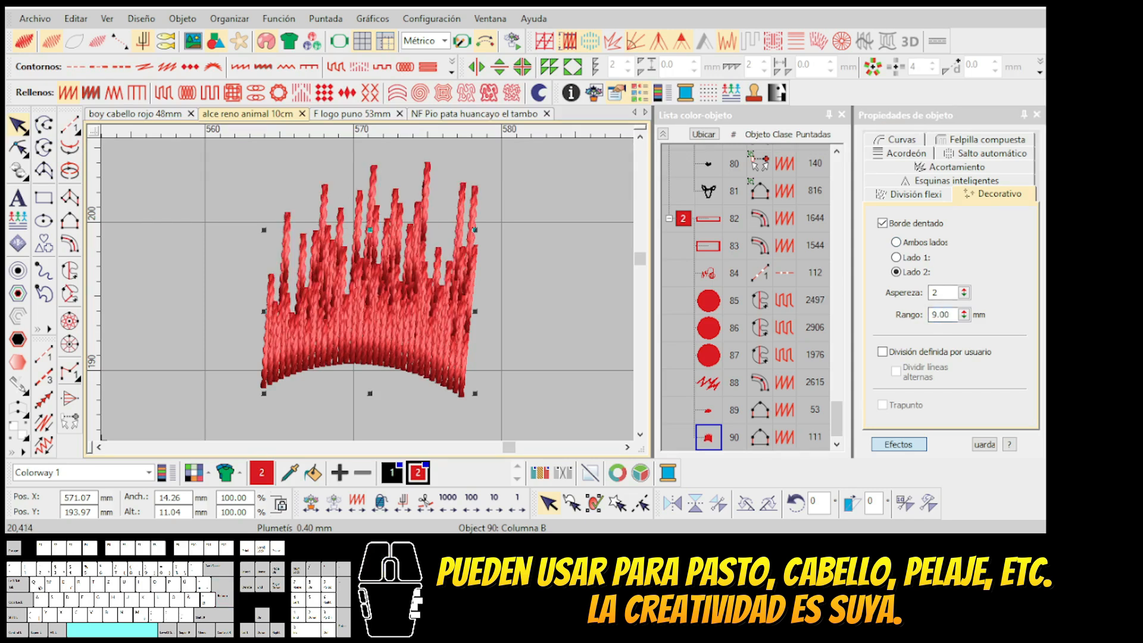
Set the jagged edge's range to 5.80 mm and look at the block as a whole
{"action": "left_click_drag", "start_coordinate": [964, 315], "coordinate": [894, 362]}
{"action": "scroll", "coordinate": [382, 267], "scroll_direction": "up", "scroll_amount": 1}
{"action": "scroll", "coordinate": [367, 290], "scroll_direction": "down", "scroll_amount": 1}
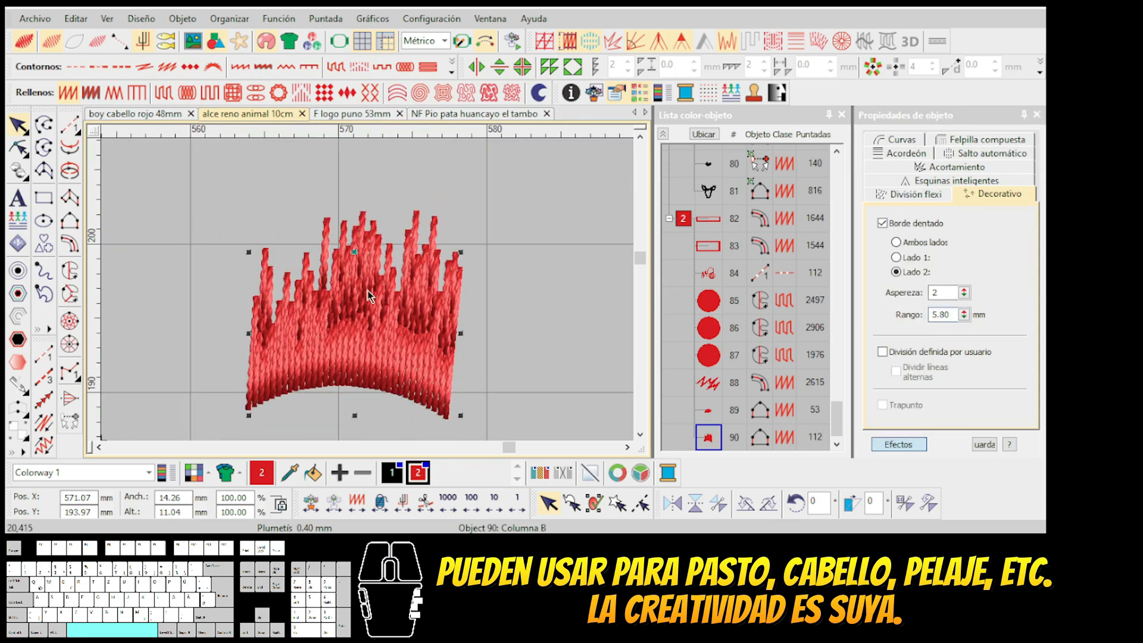
{"action": "scroll", "coordinate": [367, 290], "scroll_direction": "down", "scroll_amount": 1}
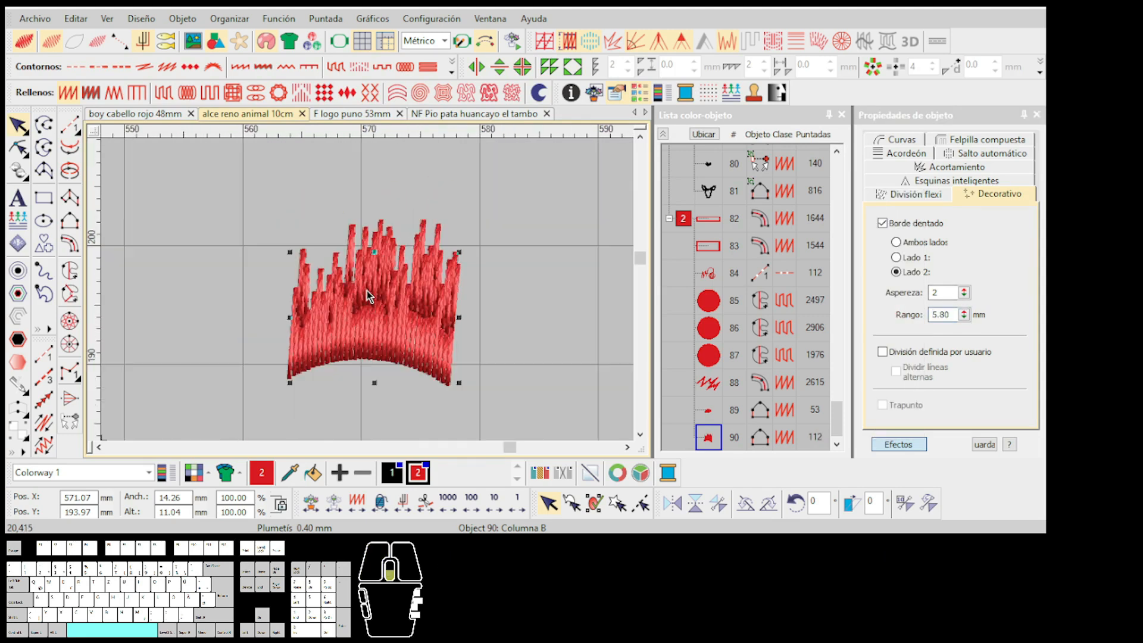
Set the jagged edge's roughness (Aspereza) to 10 and inspect the uneven stitches with the block deselected
{"action": "scroll", "coordinate": [367, 290], "scroll_direction": "up", "scroll_amount": 2}
{"action": "double_click", "coordinate": [932, 293]}
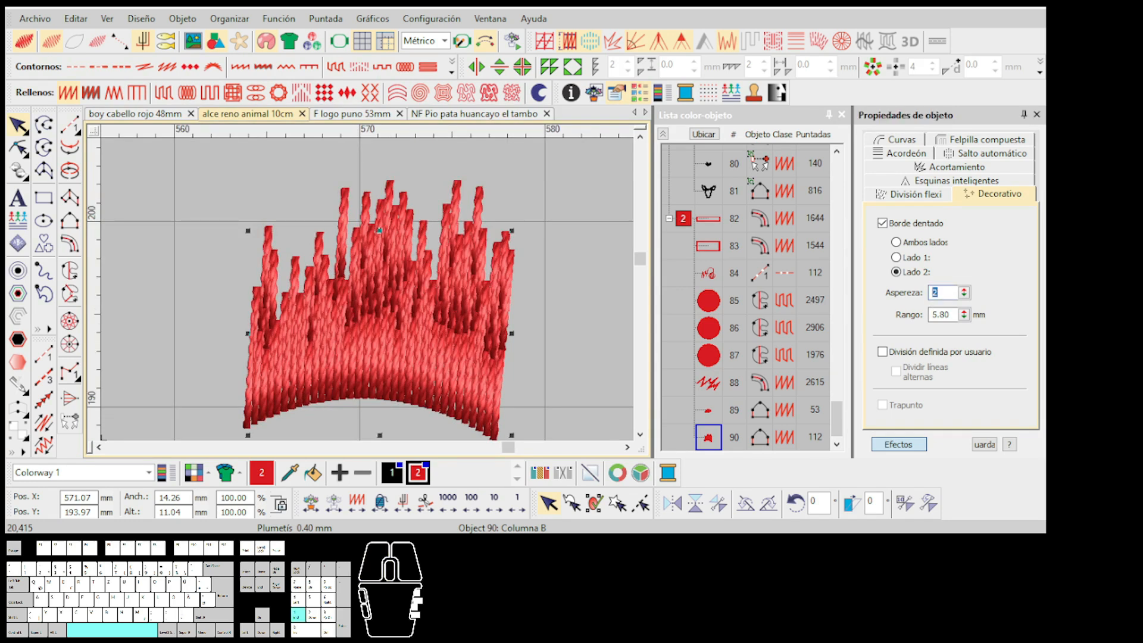
{"action": "type", "text": "10"}
{"action": "key", "text": "Return"}
{"action": "left_click", "coordinate": [882, 223]}
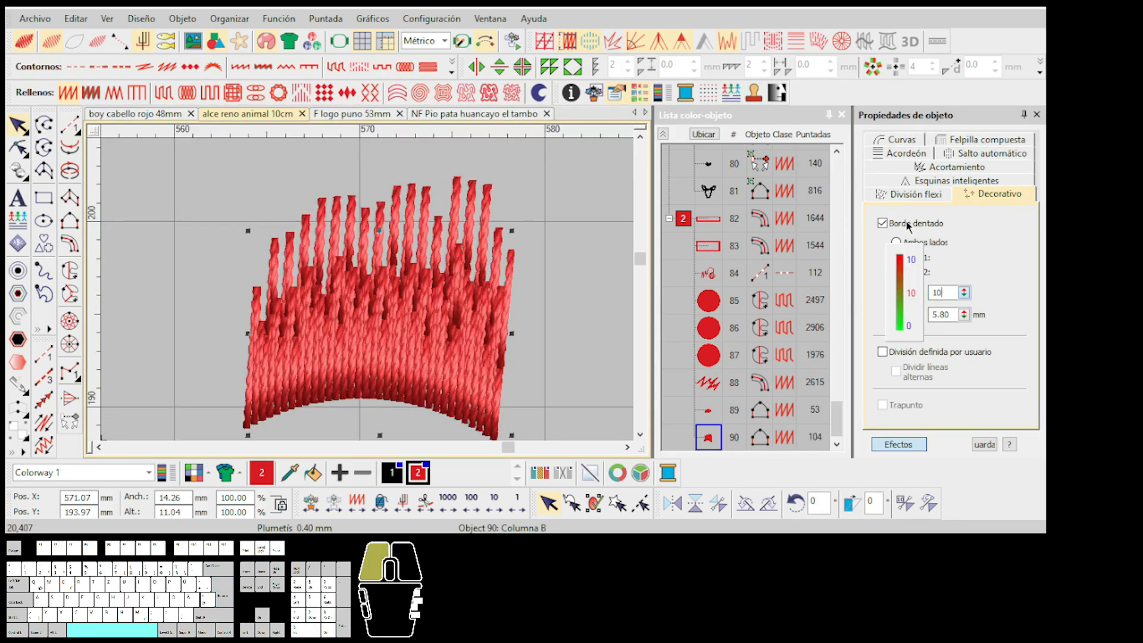
{"action": "left_click", "coordinate": [608, 294]}
{"action": "scroll", "coordinate": [363, 277], "scroll_direction": "up", "scroll_amount": 1}
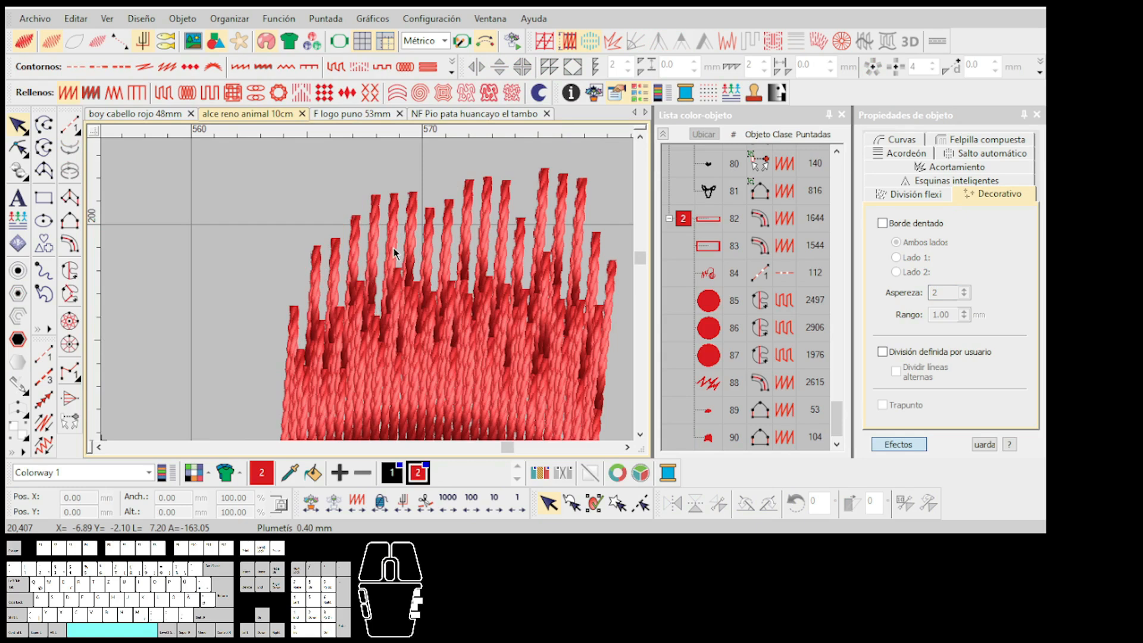
{"action": "scroll", "coordinate": [465, 299], "scroll_direction": "down", "scroll_amount": 1}
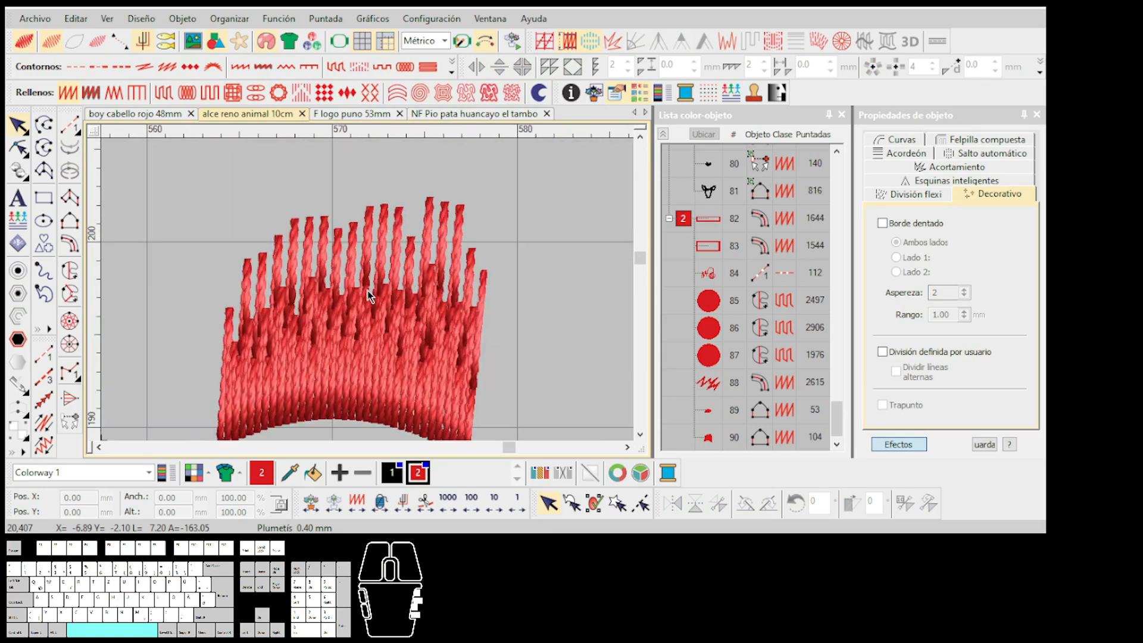
{"action": "scroll", "coordinate": [379, 277], "scroll_direction": "down", "scroll_amount": 1}
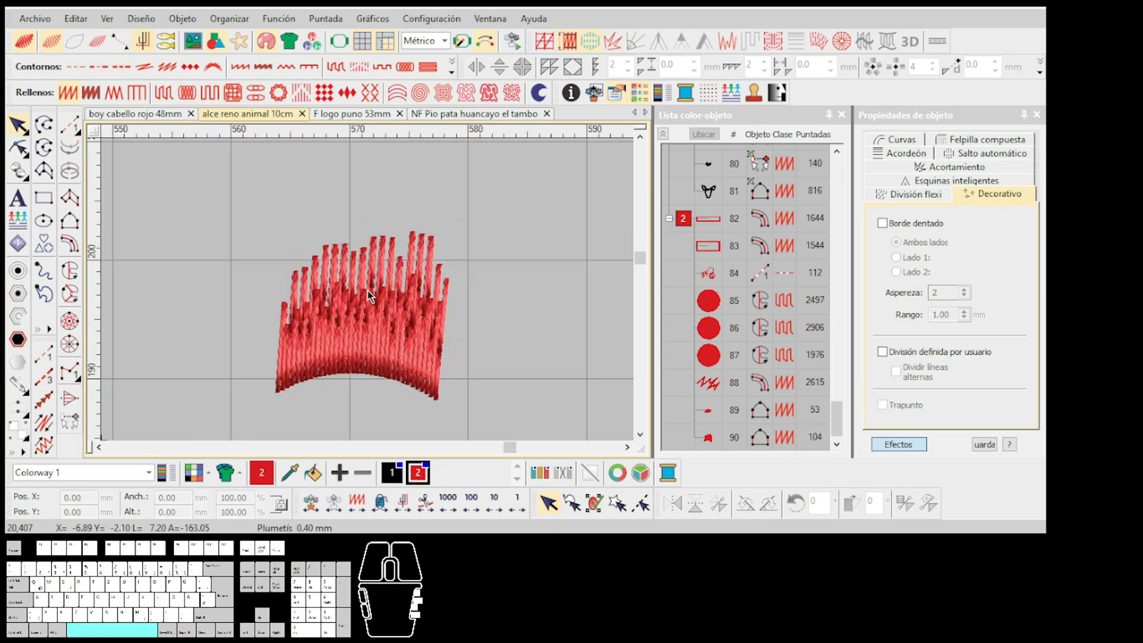
{"action": "scroll", "coordinate": [372, 279], "scroll_direction": "up", "scroll_amount": 1}
Set the jagged edge's roughness (Aspereza) to 1 for comparison
{"action": "left_click", "coordinate": [372, 290]}
{"action": "left_click_drag", "start_coordinate": [945, 295], "coordinate": [923, 298]}
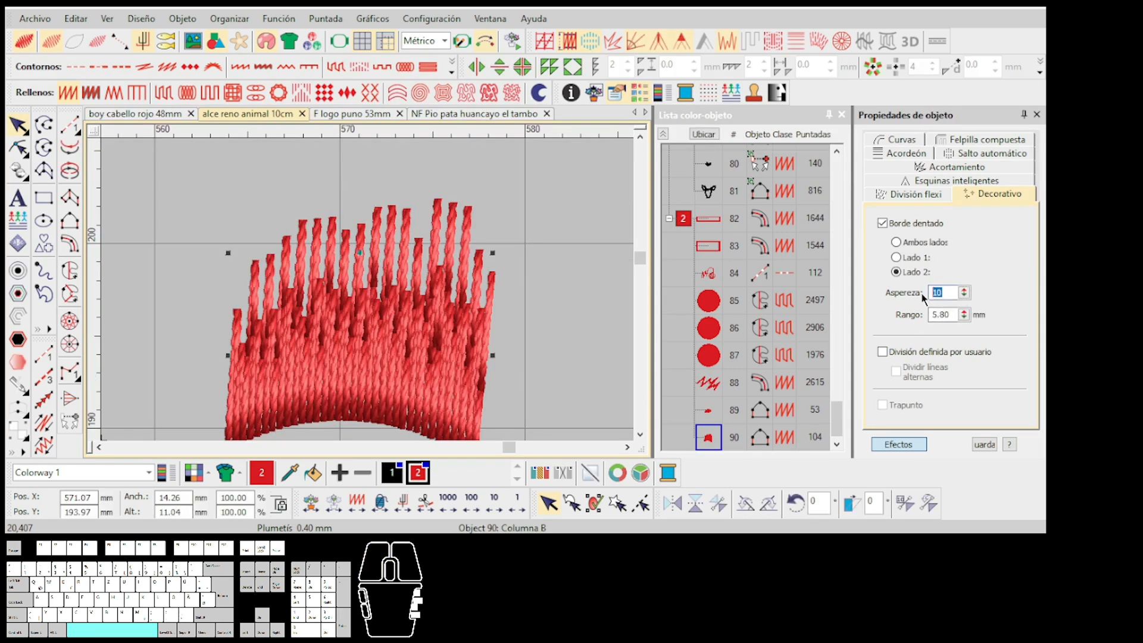
{"action": "type", "text": "1"}
{"action": "key", "text": "Return"}
{"action": "left_click", "coordinate": [524, 333]}
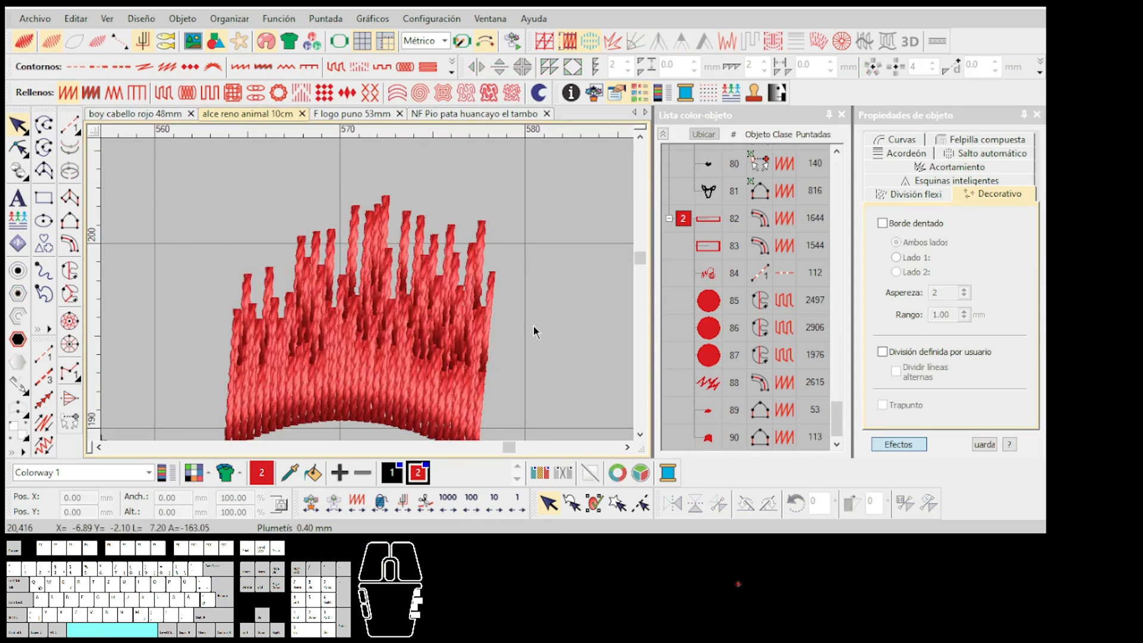
Set the jagged edge's range to 4.00 mm and its roughness (Aspereza) to 2, and review the block beside the fan
{"action": "left_click", "coordinate": [369, 310]}
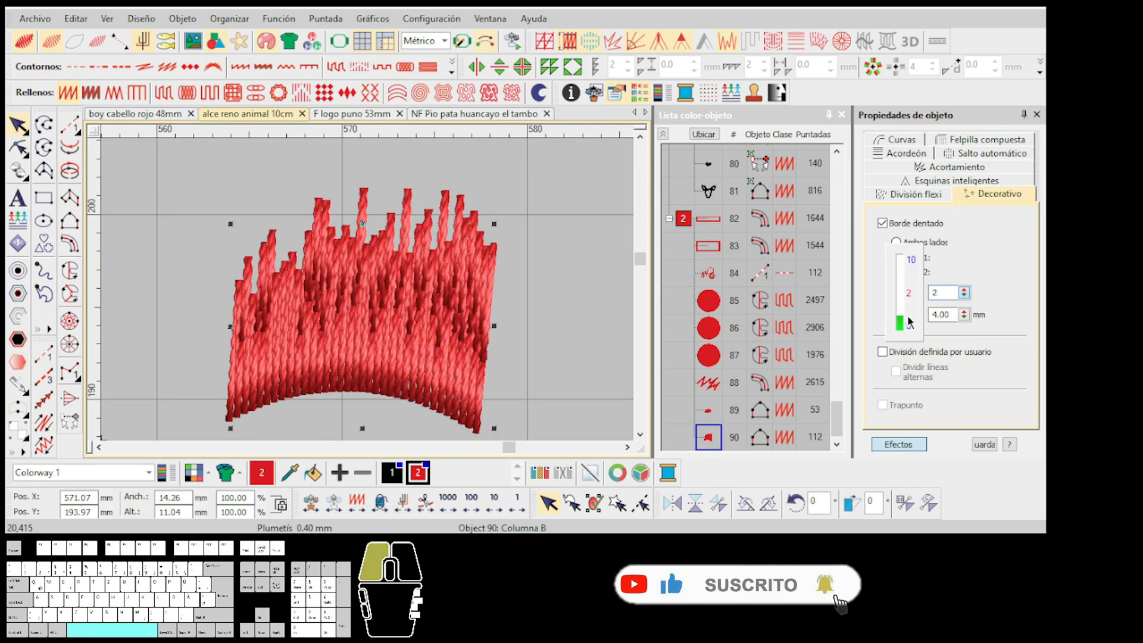
{"action": "left_click", "coordinate": [607, 297]}
{"action": "scroll", "coordinate": [372, 290], "scroll_direction": "down", "scroll_amount": 3}
{"action": "scroll", "coordinate": [367, 290], "scroll_direction": "up", "scroll_amount": 1}
{"action": "left_click", "coordinate": [367, 291]}
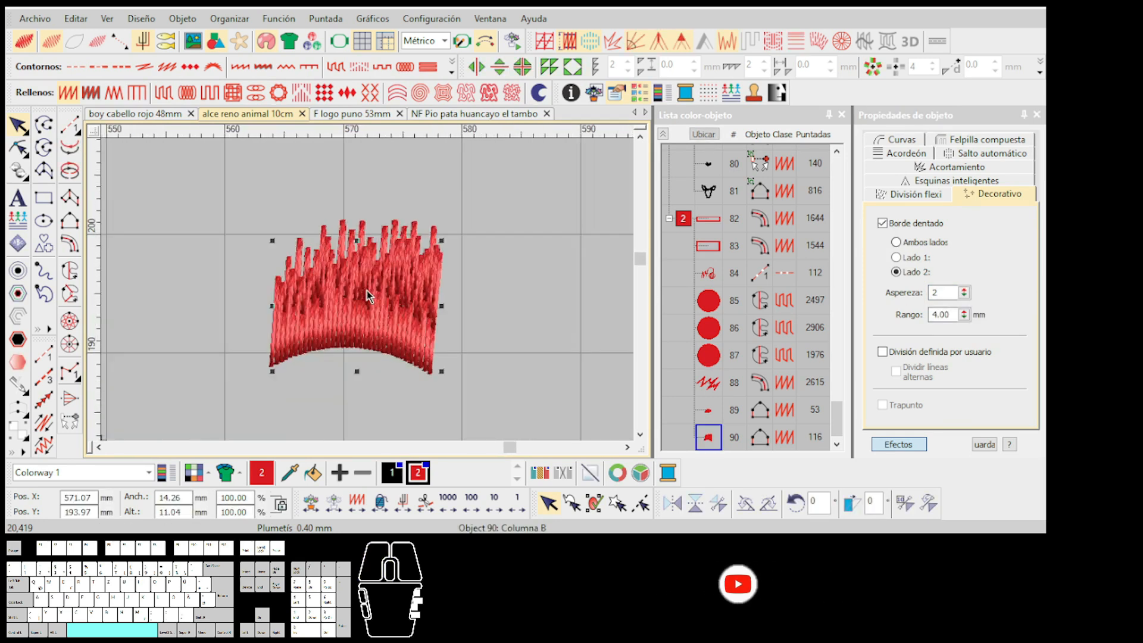
{"action": "scroll", "coordinate": [366, 290], "scroll_direction": "down", "scroll_amount": 2}
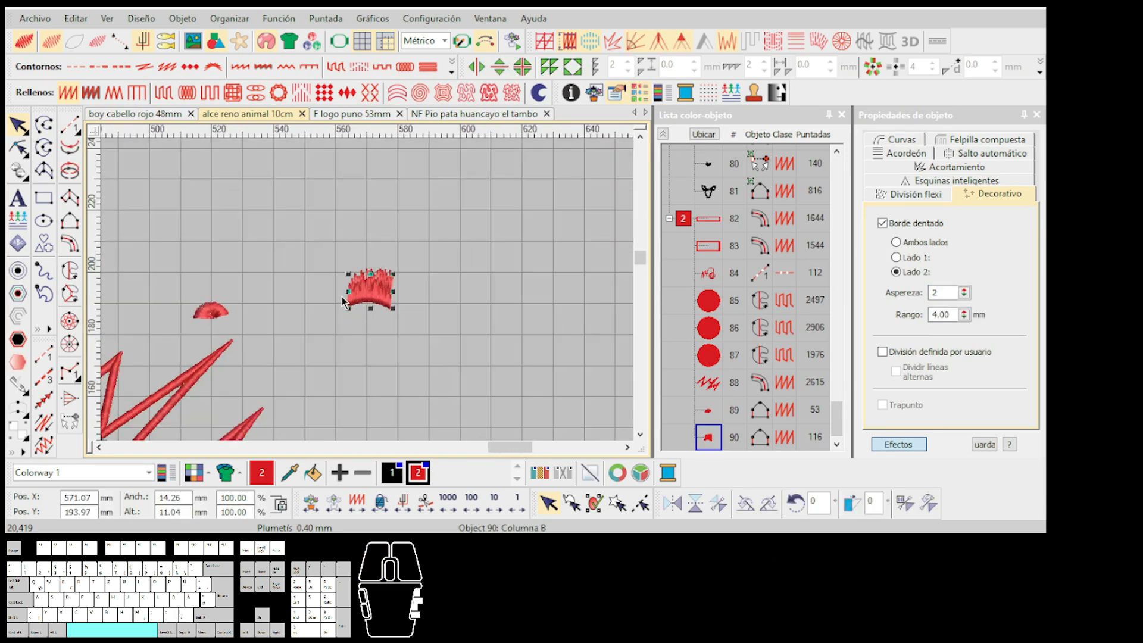
{"action": "left_click", "coordinate": [329, 299]}
{"action": "scroll", "coordinate": [367, 291], "scroll_direction": "down", "scroll_amount": 1}
{"action": "scroll", "coordinate": [367, 291], "scroll_direction": "up", "scroll_amount": 2}
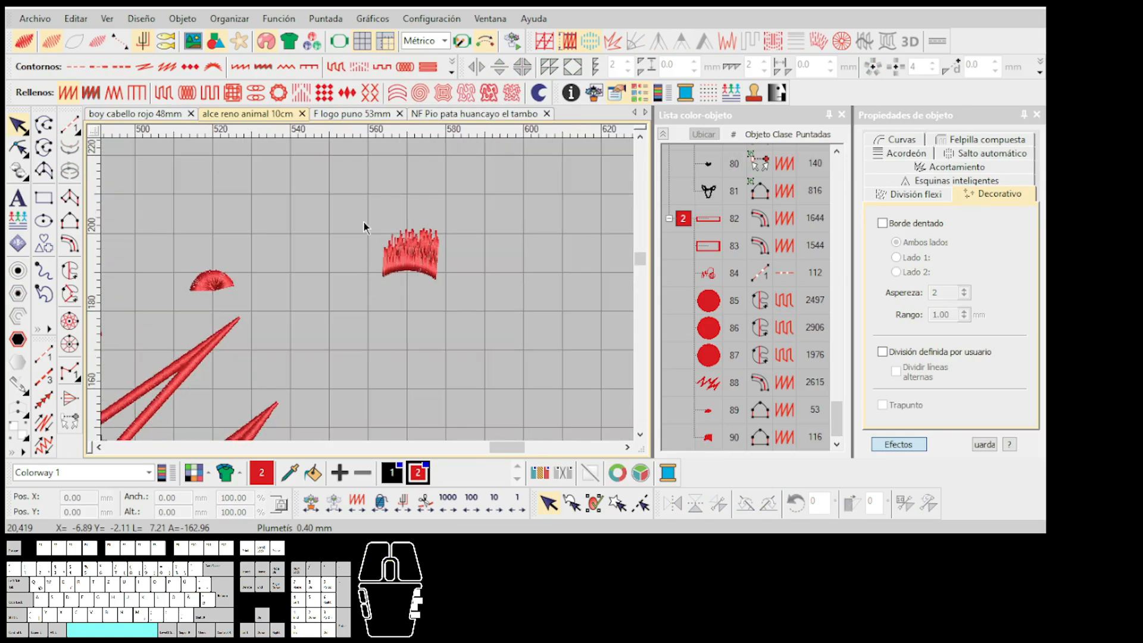
Apply accordion spacing (Acordeón) to the jagged block with a maximum of 2.22 mm and a minimum of 0.55 mm
{"action": "left_click_drag", "start_coordinate": [467, 307], "coordinate": [468, 307]}
{"action": "scroll", "coordinate": [377, 234], "scroll_direction": "up", "scroll_amount": 1}
{"action": "scroll", "coordinate": [368, 296], "scroll_direction": "up", "scroll_amount": 1}
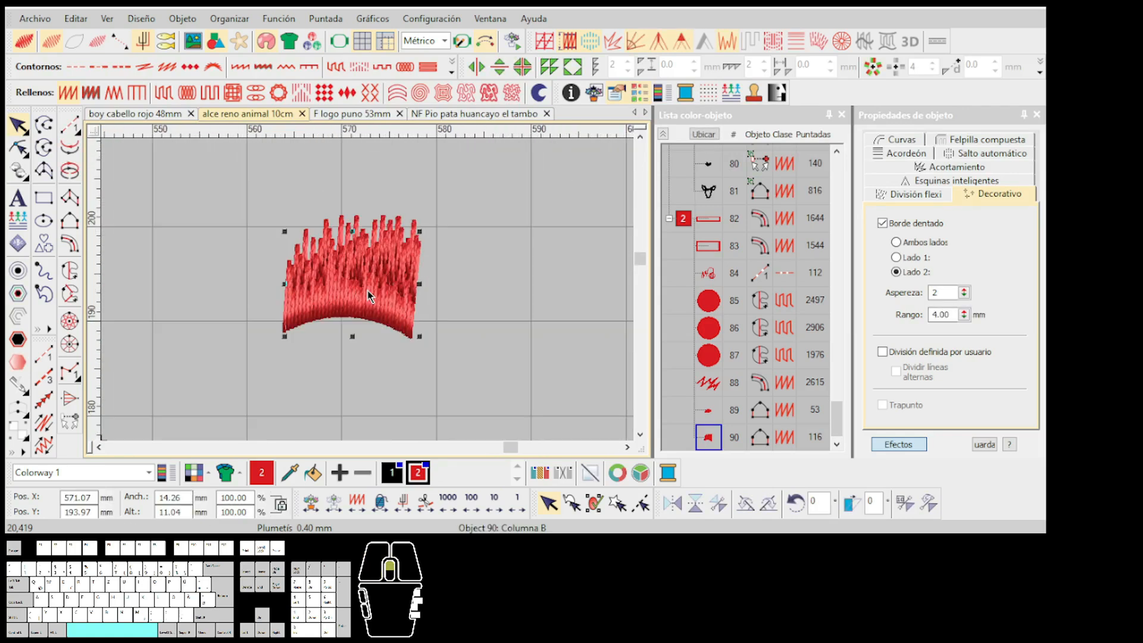
{"action": "left_click", "coordinate": [796, 44]}
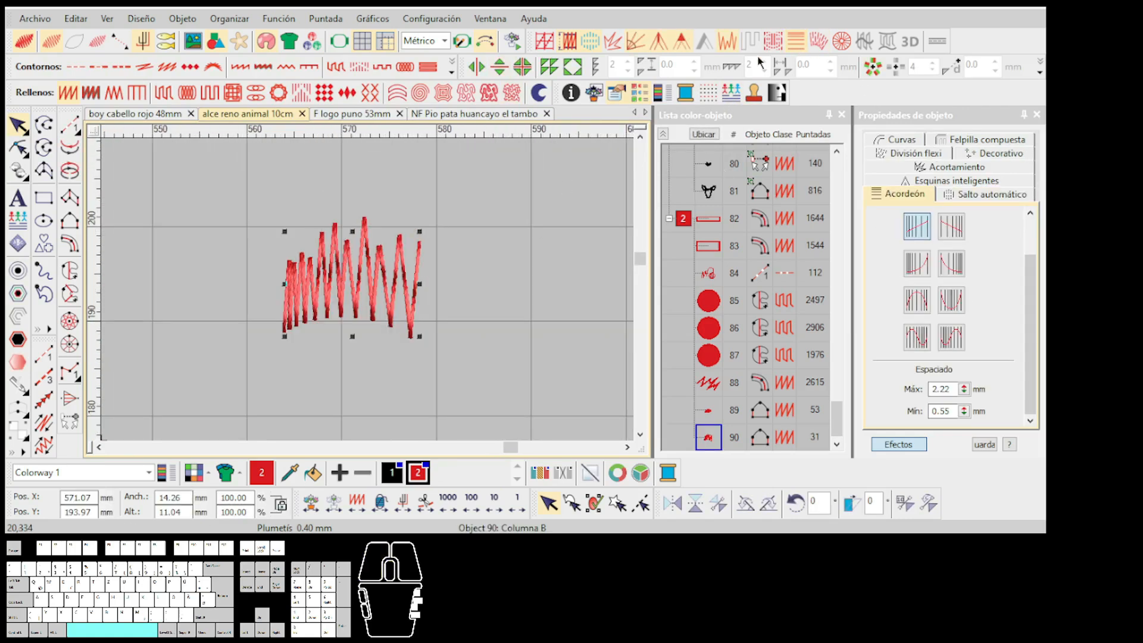
Remove the jagged edge from the accordion block and alternate between the capped and mitred corner effects, ending with mitred corners (Esquinas mitra)
{"action": "left_click", "coordinate": [728, 42]}
{"action": "left_click", "coordinate": [681, 41]}
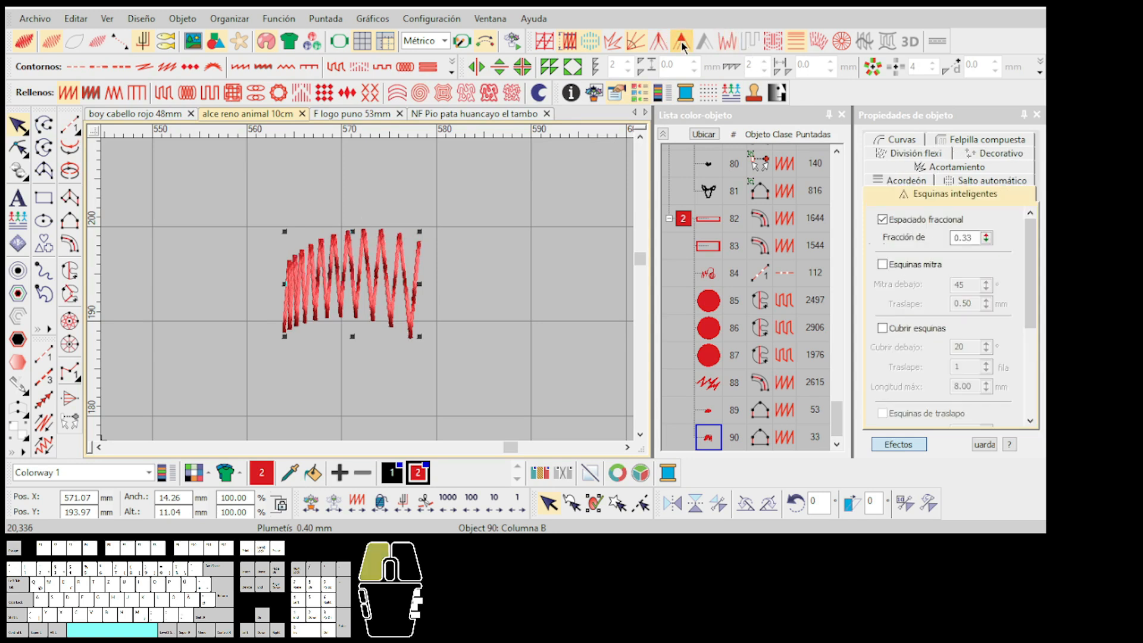
{"action": "left_click", "coordinate": [660, 40]}
{"action": "left_click", "coordinate": [682, 40]}
{"action": "left_click", "coordinate": [659, 40]}
{"action": "left_click", "coordinate": [682, 40]}
{"action": "left_click", "coordinate": [659, 41]}
Deselect the block and examine the corners of the red zigzag column below the fan
{"action": "scroll", "coordinate": [370, 296], "scroll_direction": "down", "scroll_amount": 6}
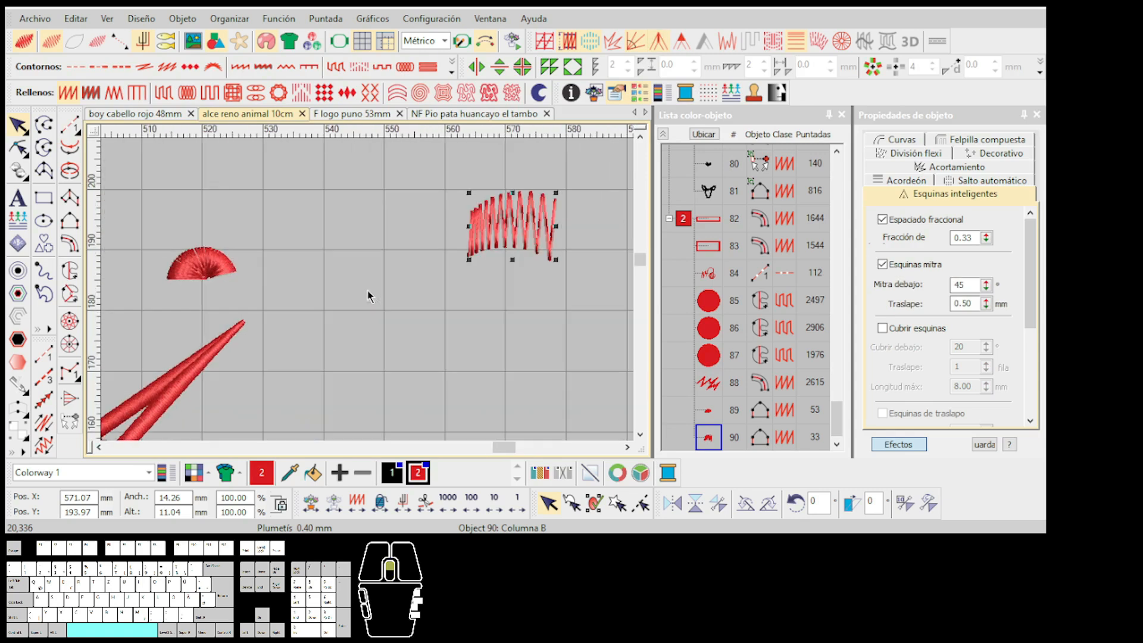
{"action": "scroll", "coordinate": [365, 300], "scroll_direction": "up", "scroll_amount": 2}
{"action": "left_click", "coordinate": [399, 287]}
{"action": "scroll", "coordinate": [399, 286], "scroll_direction": "down", "scroll_amount": 3}
{"action": "scroll", "coordinate": [367, 293], "scroll_direction": "up", "scroll_amount": 4}
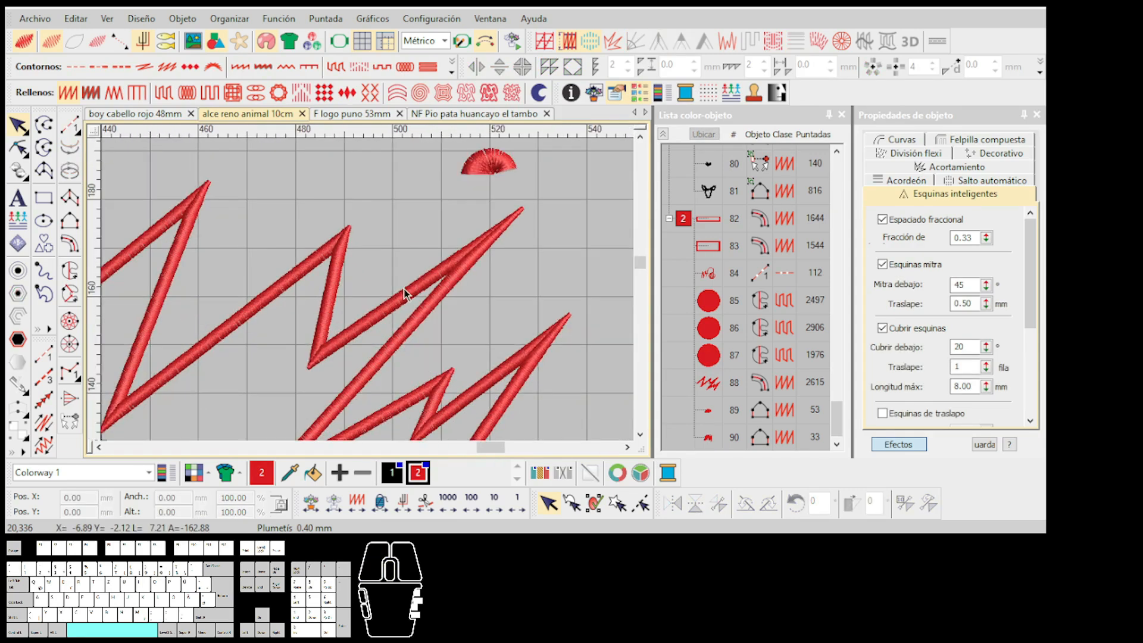
{"action": "left_click", "coordinate": [404, 288]}
{"action": "scroll", "coordinate": [402, 288], "scroll_direction": "down", "scroll_amount": 4}
{"action": "scroll", "coordinate": [422, 258], "scroll_direction": "up", "scroll_amount": 5}
Toggle accordion spacing on and off repeatedly for comparison
{"action": "left_click", "coordinate": [397, 297]}
{"action": "left_click", "coordinate": [790, 47]}
{"action": "left_click", "coordinate": [790, 46]}
{"action": "left_click", "coordinate": [791, 47]}
{"action": "left_click", "coordinate": [790, 46]}
{"action": "left_click", "coordinate": [790, 46]}
{"action": "left_click", "coordinate": [791, 46]}
{"action": "left_click", "coordinate": [790, 46]}
{"action": "left_click", "coordinate": [790, 46]}
Review the whole design, from the reindeer and the three large circles to the zigzag column, fan and accordion block
{"action": "scroll", "coordinate": [524, 275], "scroll_direction": "up", "scroll_amount": 2}
{"action": "left_click", "coordinate": [472, 274]}
{"action": "scroll", "coordinate": [363, 297], "scroll_direction": "down", "scroll_amount": 6}
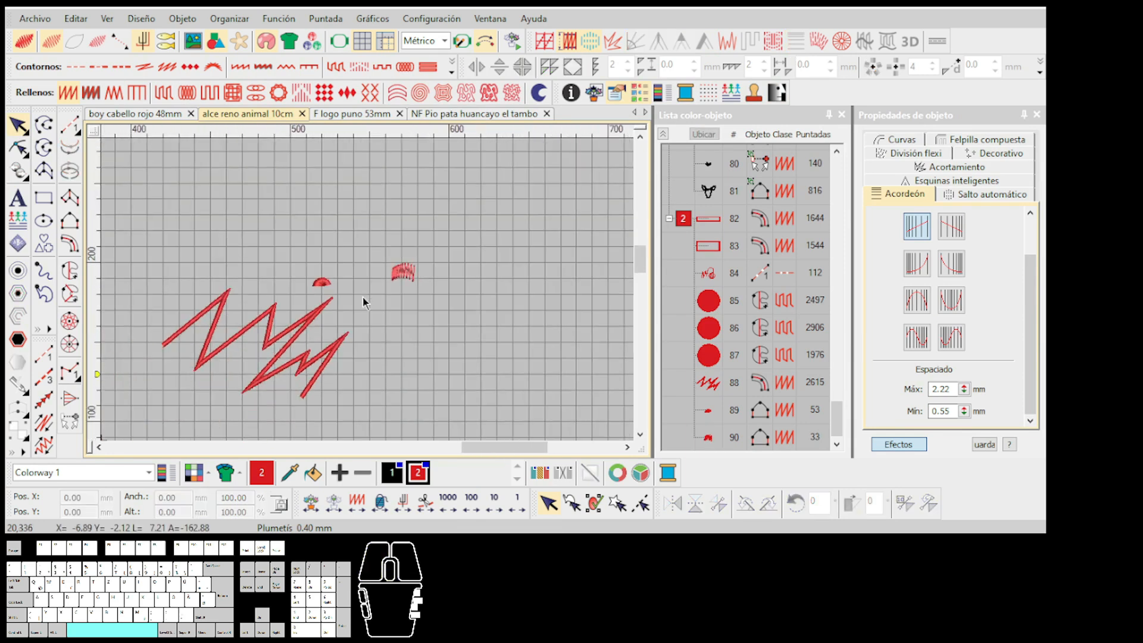
{"action": "scroll", "coordinate": [369, 296], "scroll_direction": "down", "scroll_amount": 2}
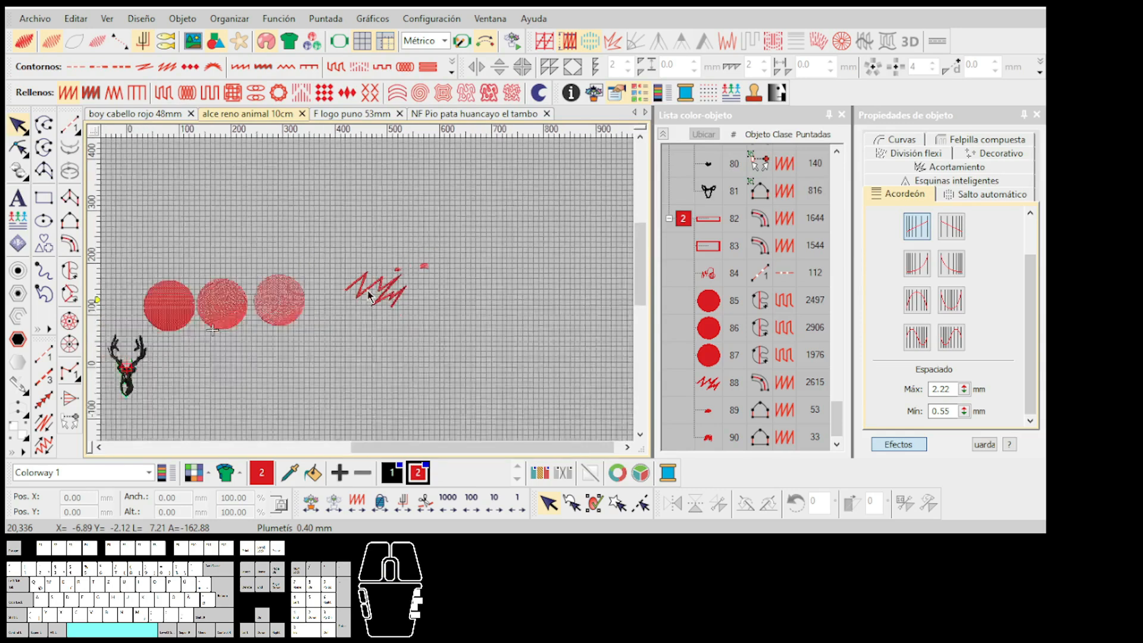
{"action": "scroll", "coordinate": [369, 295], "scroll_direction": "down", "scroll_amount": 1}
{"action": "scroll", "coordinate": [369, 296], "scroll_direction": "up", "scroll_amount": 5}
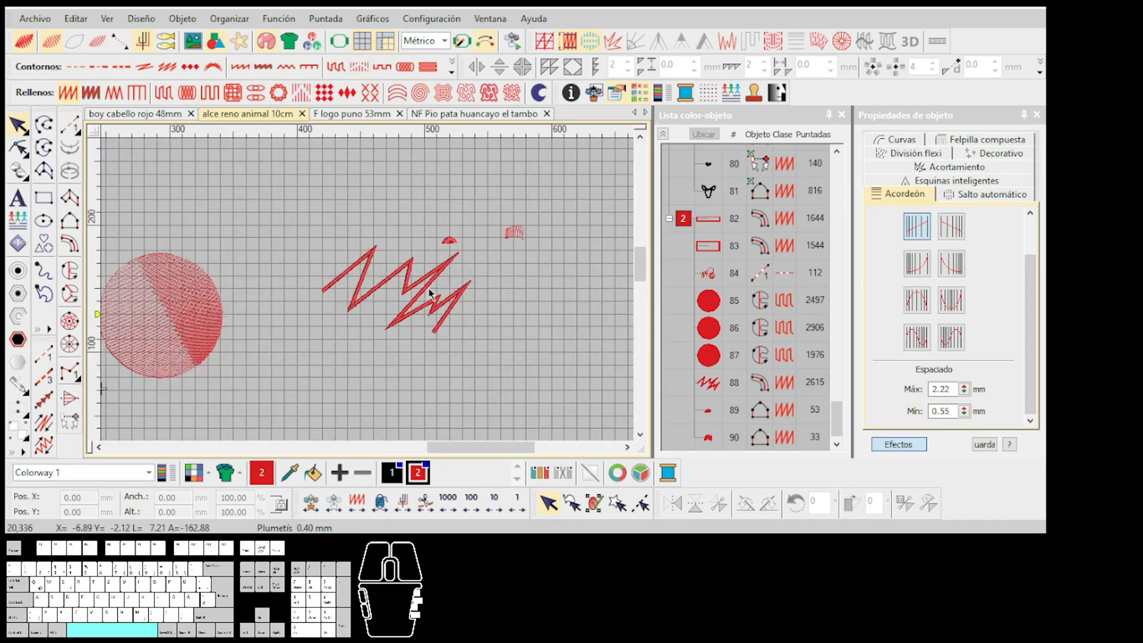
{"action": "scroll", "coordinate": [369, 296], "scroll_direction": "up", "scroll_amount": 1}
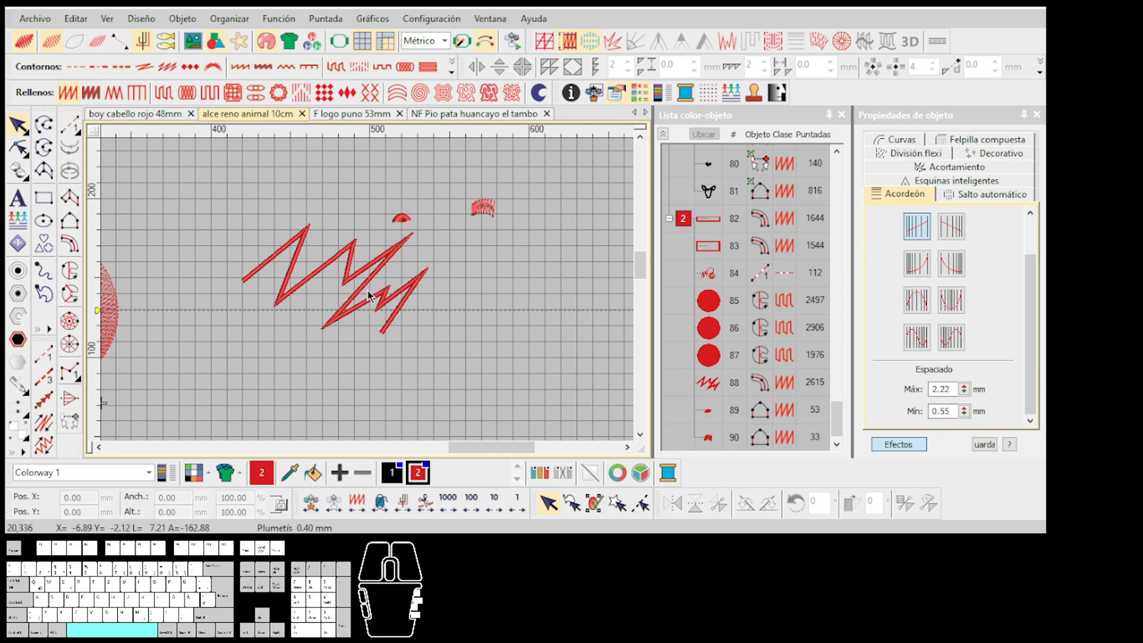
{"action": "scroll", "coordinate": [517, 199], "scroll_direction": "up", "scroll_amount": 2}
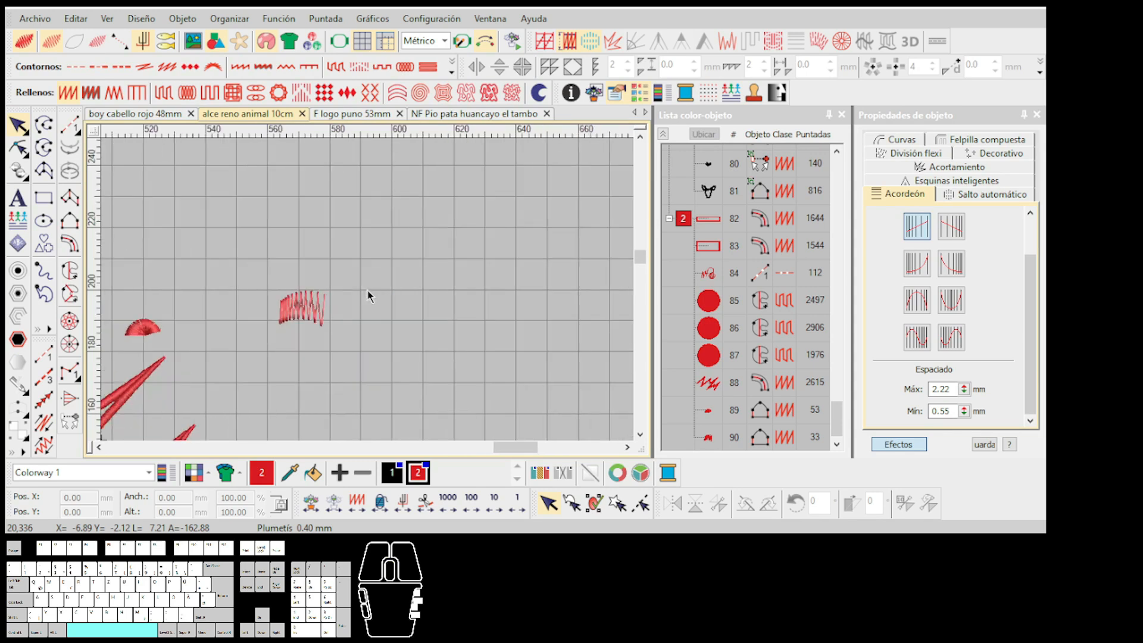
Draw a complex-fill (Relleno complejo) circle about 15 mm in diameter to the right of the accordion block, and select it
{"action": "scroll", "coordinate": [305, 297], "scroll_direction": "up", "scroll_amount": 3}
{"action": "left_click", "coordinate": [70, 270]}
{"action": "scroll", "coordinate": [449, 227], "scroll_direction": "down", "scroll_amount": 1}
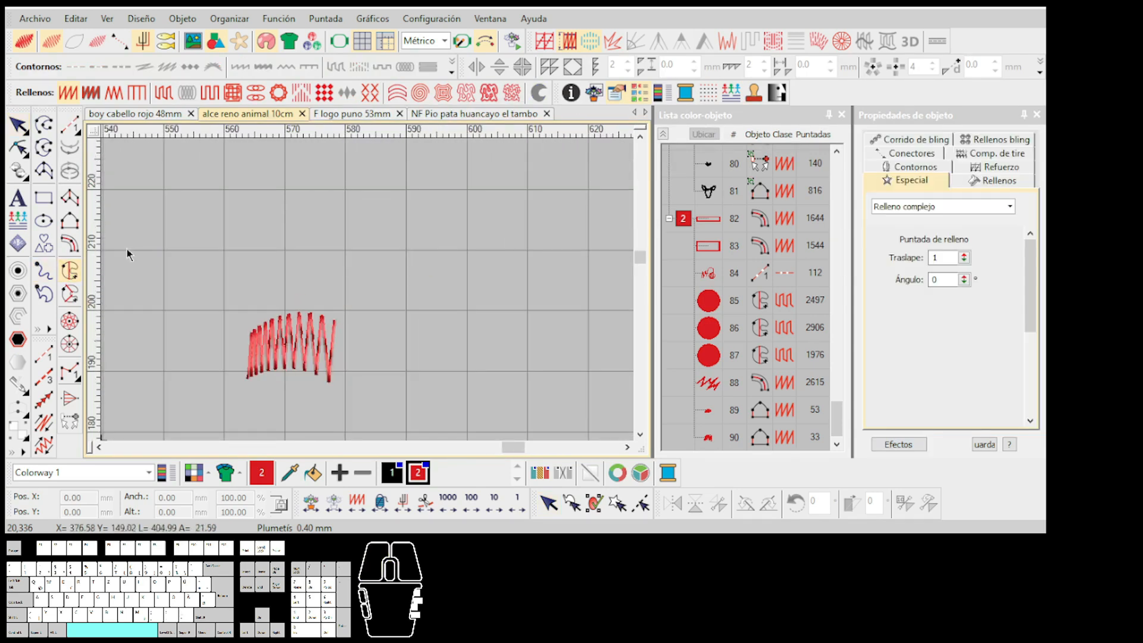
{"action": "scroll", "coordinate": [319, 224], "scroll_direction": "up", "scroll_amount": 1}
{"action": "left_click", "coordinate": [434, 256]}
{"action": "left_click", "coordinate": [519, 305]}
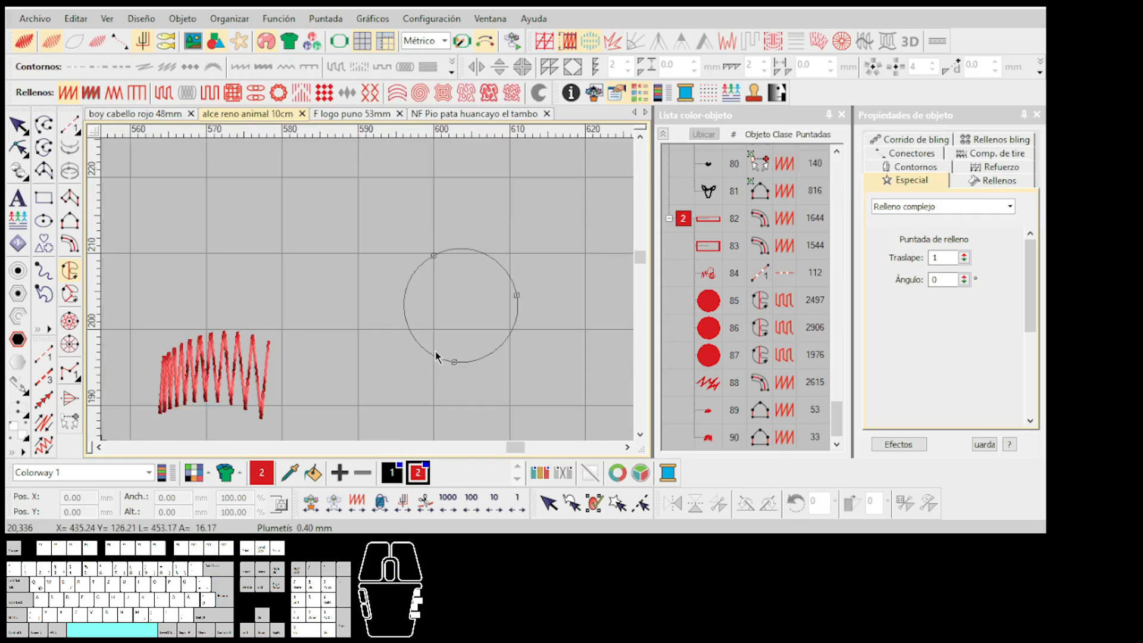
{"action": "left_click", "coordinate": [435, 351]}
{"action": "scroll", "coordinate": [457, 313], "scroll_direction": "up", "scroll_amount": 1}
{"action": "left_click", "coordinate": [21, 123]}
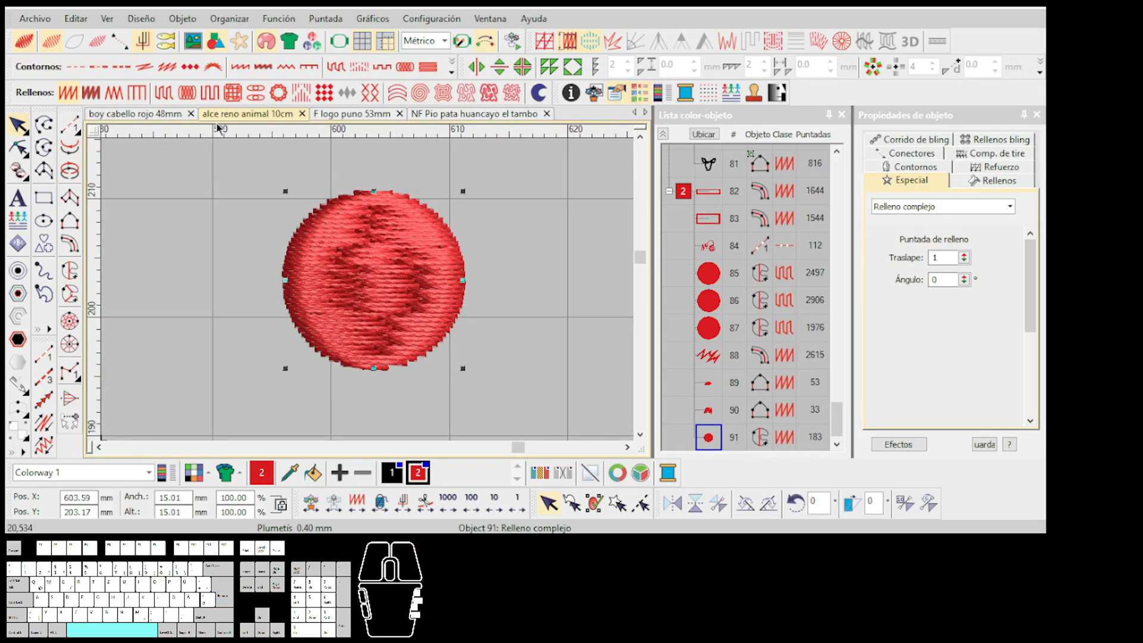
Fill the circle with Tatami and enable the jagged edge, Trapunto and user-defined split effects
{"action": "left_click", "coordinate": [163, 95]}
{"action": "left_click", "coordinate": [728, 42]}
{"action": "left_click", "coordinate": [751, 43]}
{"action": "left_click", "coordinate": [774, 43]}
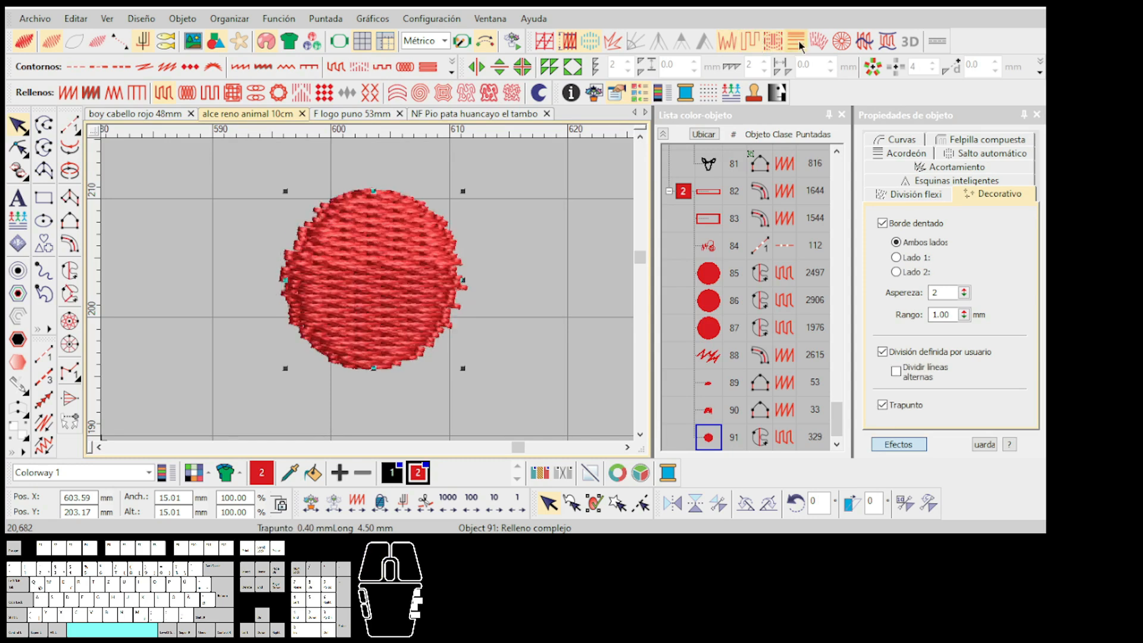
Apply accordion spacing with a 2.22 mm maximum and 0.55 mm minimum to the Trapunto circle and deselect it
{"action": "left_click", "coordinate": [796, 42]}
{"action": "scroll", "coordinate": [370, 296], "scroll_direction": "down", "scroll_amount": 1}
{"action": "scroll", "coordinate": [369, 296], "scroll_direction": "up", "scroll_amount": 1}
{"action": "key", "text": "Escape"}
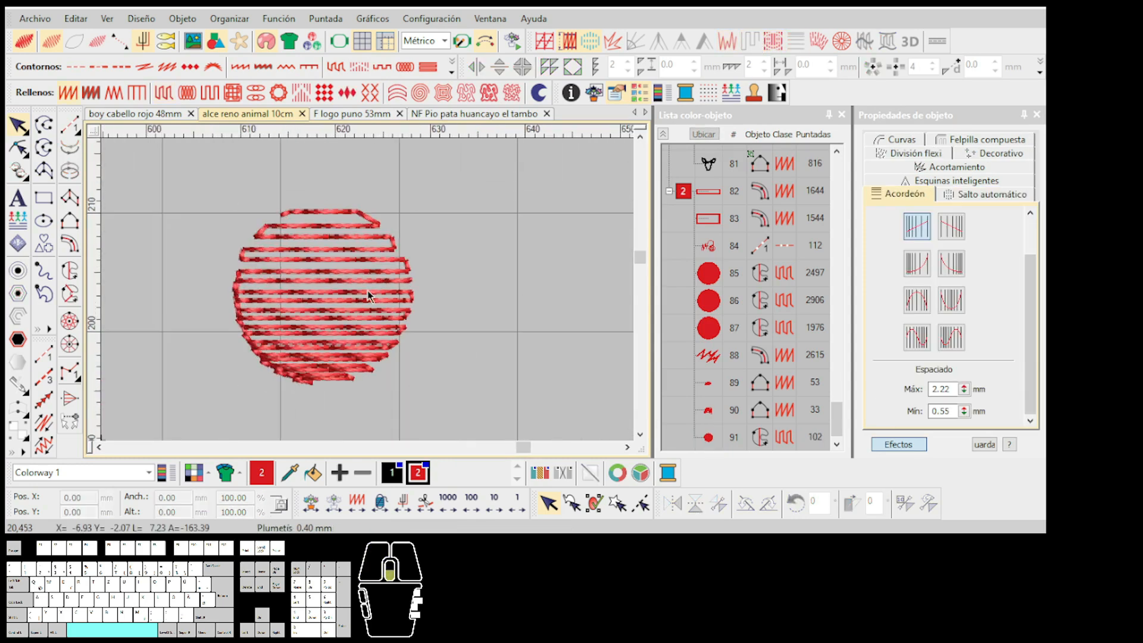
Draw another complex-fill circle about 15 mm wide beside the striped circle and move it further to the right
{"action": "scroll", "coordinate": [28, 269], "scroll_direction": "down", "scroll_amount": 1}
{"action": "left_click", "coordinate": [72, 270]}
{"action": "left_click", "coordinate": [327, 258]}
{"action": "right_click", "coordinate": [386, 305]}
{"action": "right_click", "coordinate": [321, 393]}
{"action": "right_click", "coordinate": [245, 330]}
{"action": "key", "text": "Return"}
{"action": "scroll", "coordinate": [337, 330], "scroll_direction": "up", "scroll_amount": 1}
{"action": "key", "text": "Escape"}
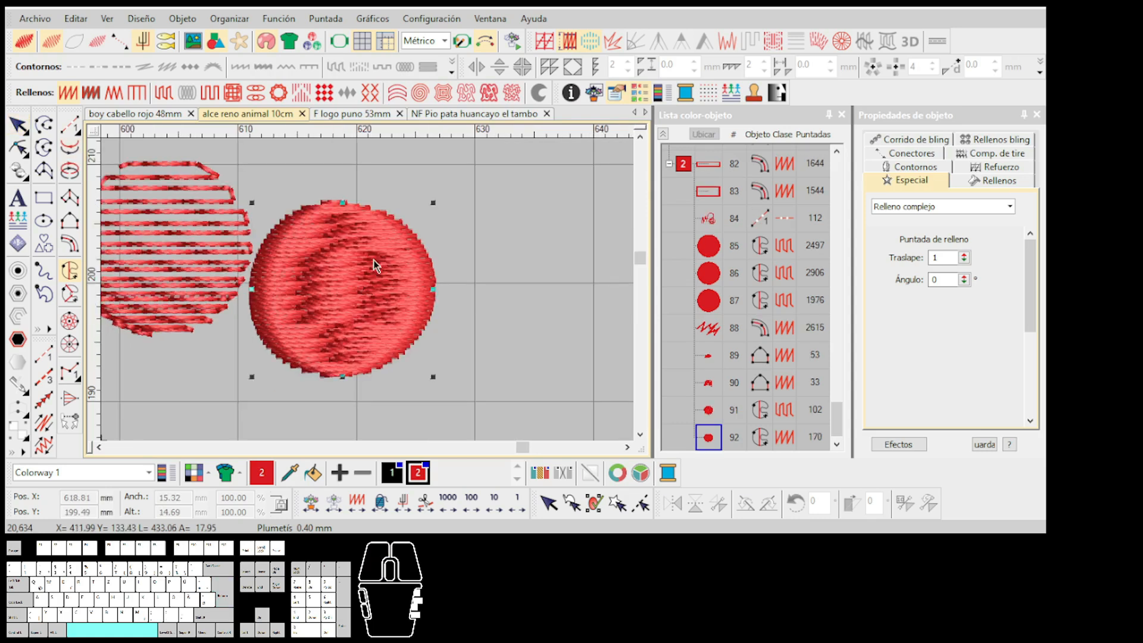
{"action": "left_click_drag", "start_coordinate": [393, 260], "coordinate": [534, 262]}
{"action": "scroll", "coordinate": [534, 262], "scroll_direction": "down", "scroll_amount": 2}
{"action": "left_click", "coordinate": [360, 281]}
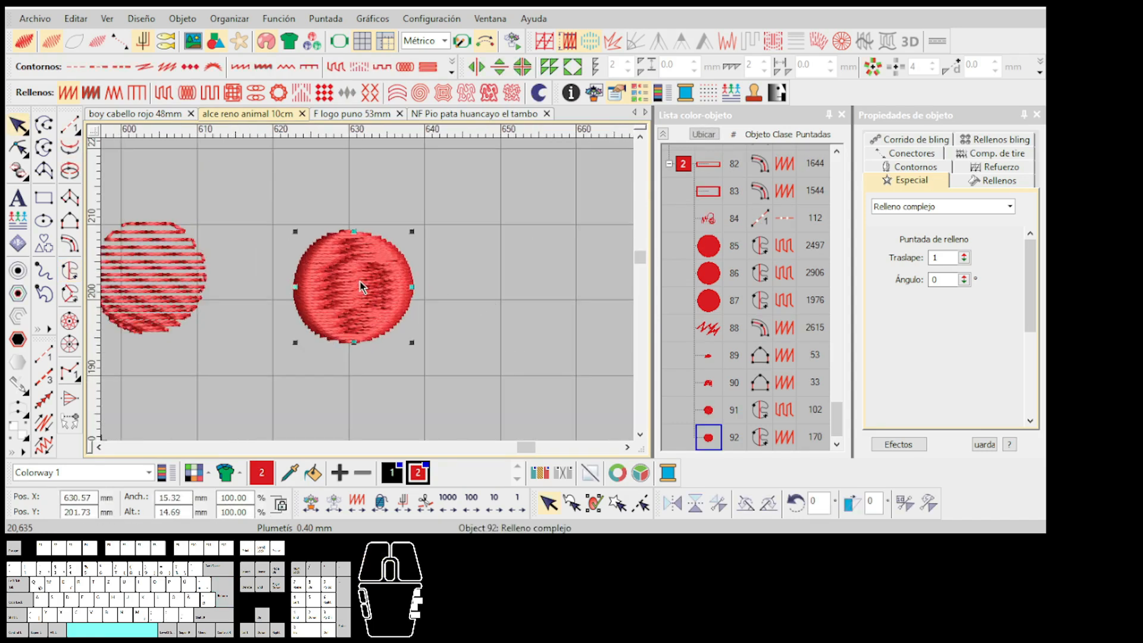
Try program split (BARS) and motif fill (Kite01) on the new circle, and delete the circle
{"action": "left_click", "coordinate": [301, 93]}
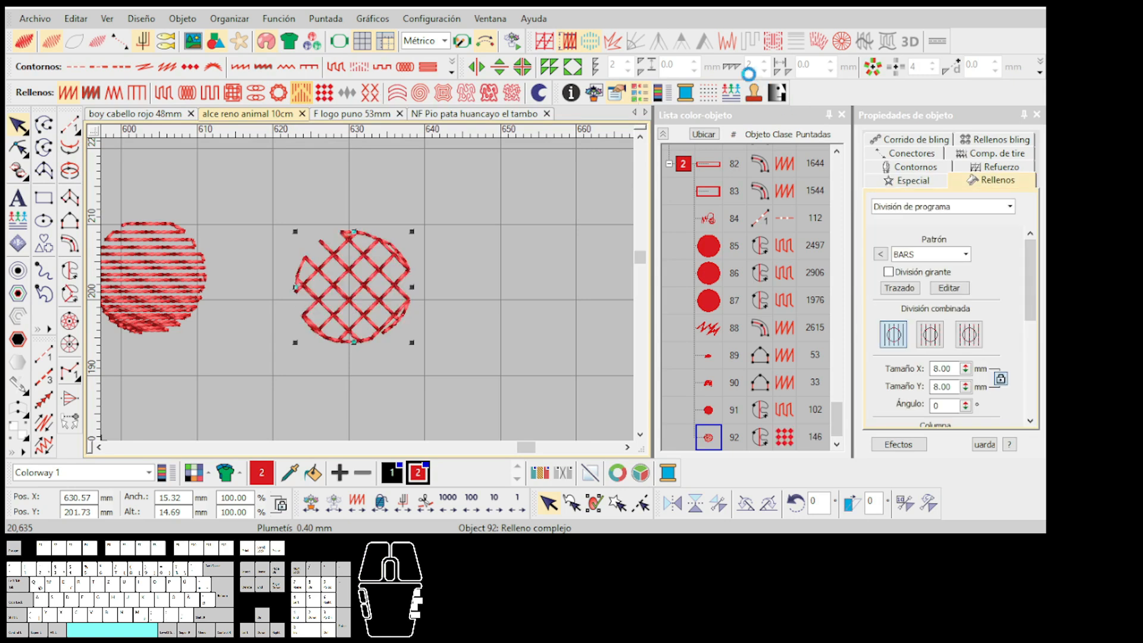
{"action": "left_click", "coordinate": [499, 224]}
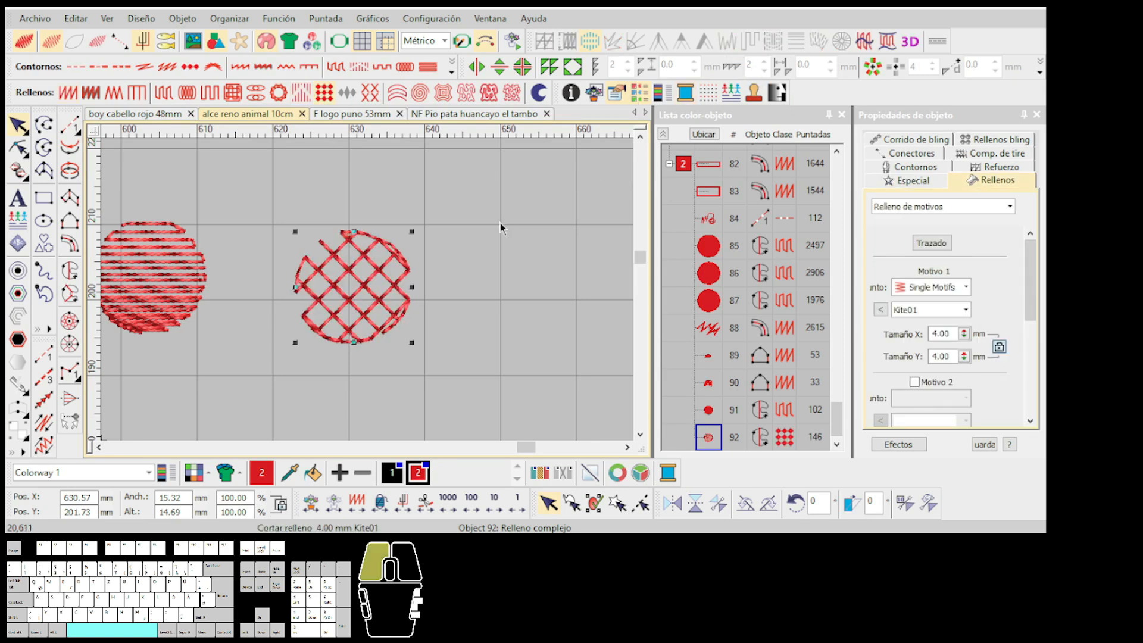
{"action": "left_click", "coordinate": [380, 276]}
{"action": "key", "text": "Delete"}
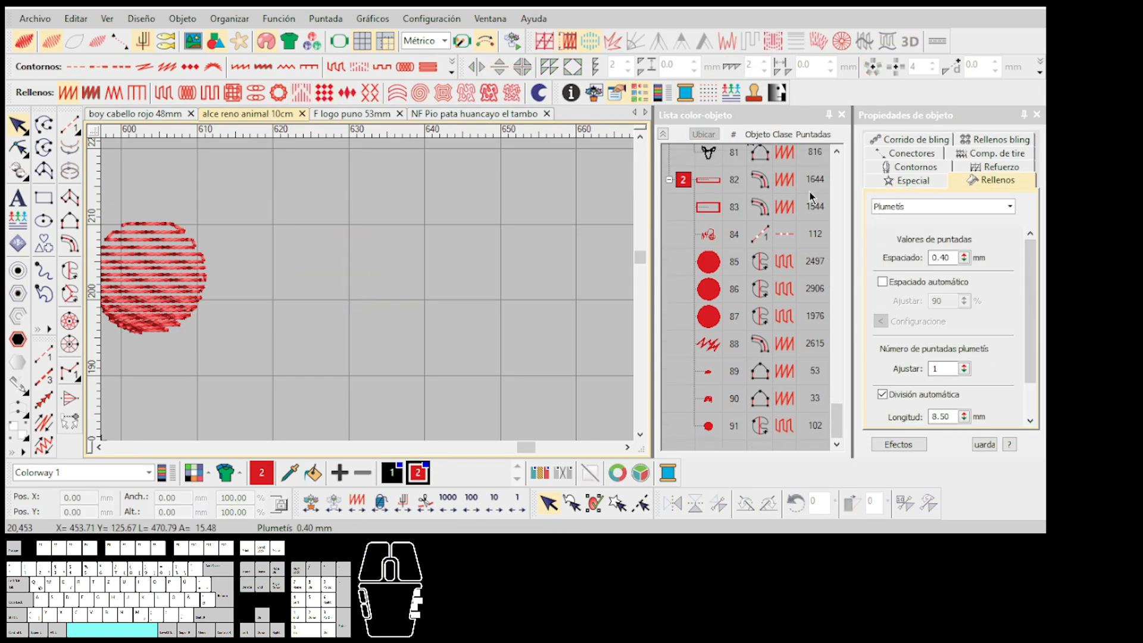
{"action": "scroll", "coordinate": [466, 343], "scroll_direction": "up", "scroll_amount": 1}
{"action": "left_click", "coordinate": [280, 238]}
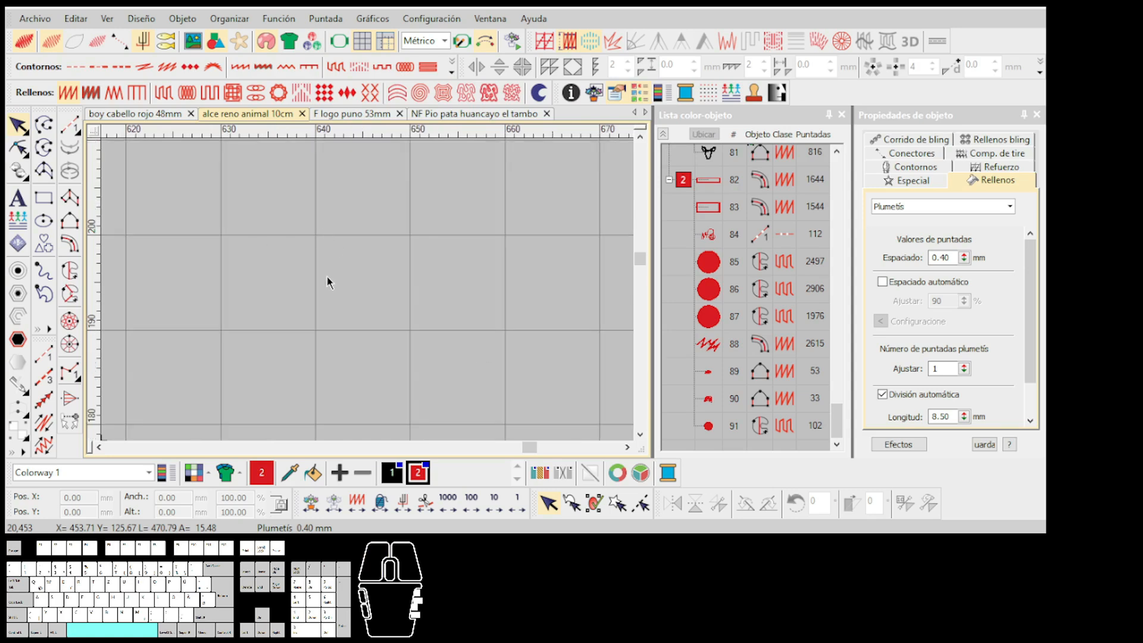
{"action": "scroll", "coordinate": [327, 276], "scroll_direction": "down", "scroll_amount": 3}
{"action": "scroll", "coordinate": [367, 282], "scroll_direction": "up", "scroll_amount": 1}
{"action": "scroll", "coordinate": [367, 290], "scroll_direction": "down", "scroll_amount": 1}
{"action": "scroll", "coordinate": [367, 290], "scroll_direction": "up", "scroll_amount": 1}
{"action": "scroll", "coordinate": [368, 290], "scroll_direction": "up", "scroll_amount": 1}
{"action": "left_click_drag", "start_coordinate": [368, 290], "coordinate": [293, 312]}
{"action": "scroll", "coordinate": [368, 290], "scroll_direction": "down", "scroll_amount": 2}
{"action": "scroll", "coordinate": [368, 290], "scroll_direction": "up", "scroll_amount": 2}
Draw a complex-fill circle about 13 mm in diameter to the right of the accordion-spaced circle, and select it
{"action": "left_click", "coordinate": [69, 270]}
{"action": "left_click", "coordinate": [494, 310]}
{"action": "left_click", "coordinate": [472, 344]}
{"action": "key", "text": "Return"}
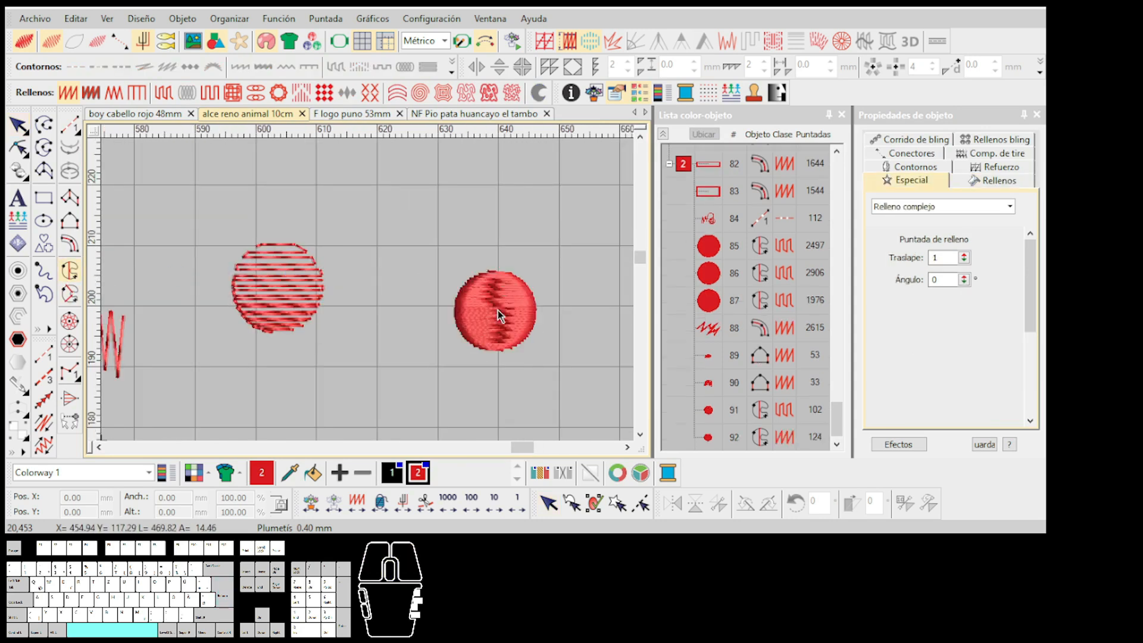
{"action": "scroll", "coordinate": [402, 288], "scroll_direction": "up", "scroll_amount": 2}
{"action": "scroll", "coordinate": [370, 301], "scroll_direction": "down", "scroll_amount": 2}
{"action": "scroll", "coordinate": [370, 301], "scroll_direction": "up", "scroll_amount": 2}
{"action": "key", "text": "Escape"}
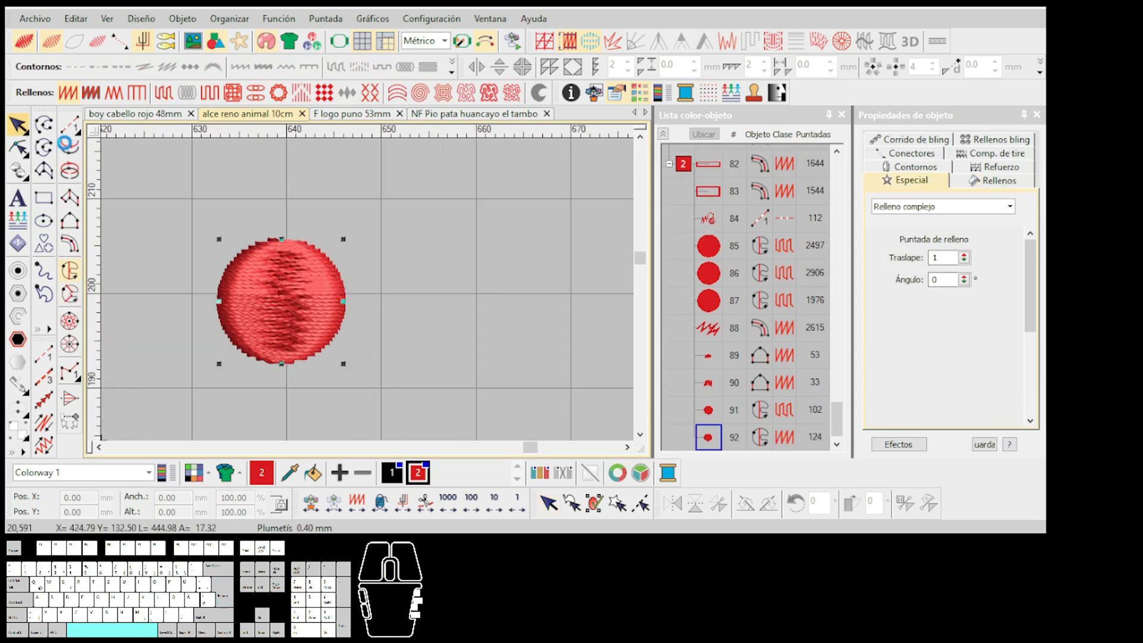
Fill the new circle with Tatami and set its stitch spacing (Espaciado) to 1.50 mm
{"action": "left_click", "coordinate": [157, 94]}
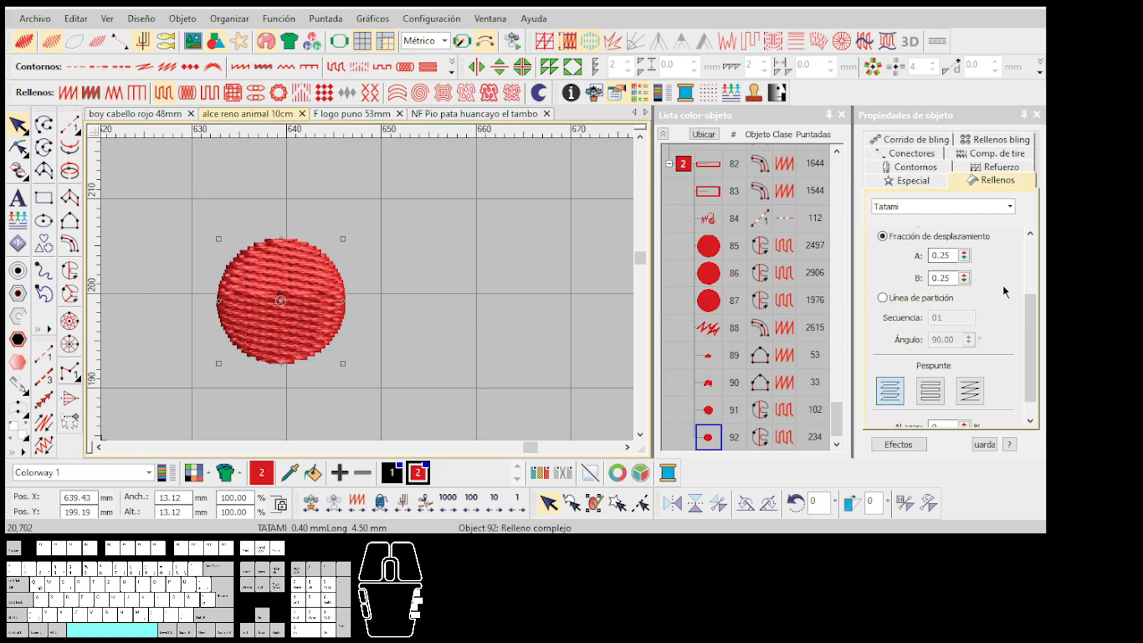
{"action": "scroll", "coordinate": [1004, 292], "scroll_direction": "up", "scroll_amount": 3}
{"action": "double_click", "coordinate": [946, 257]}
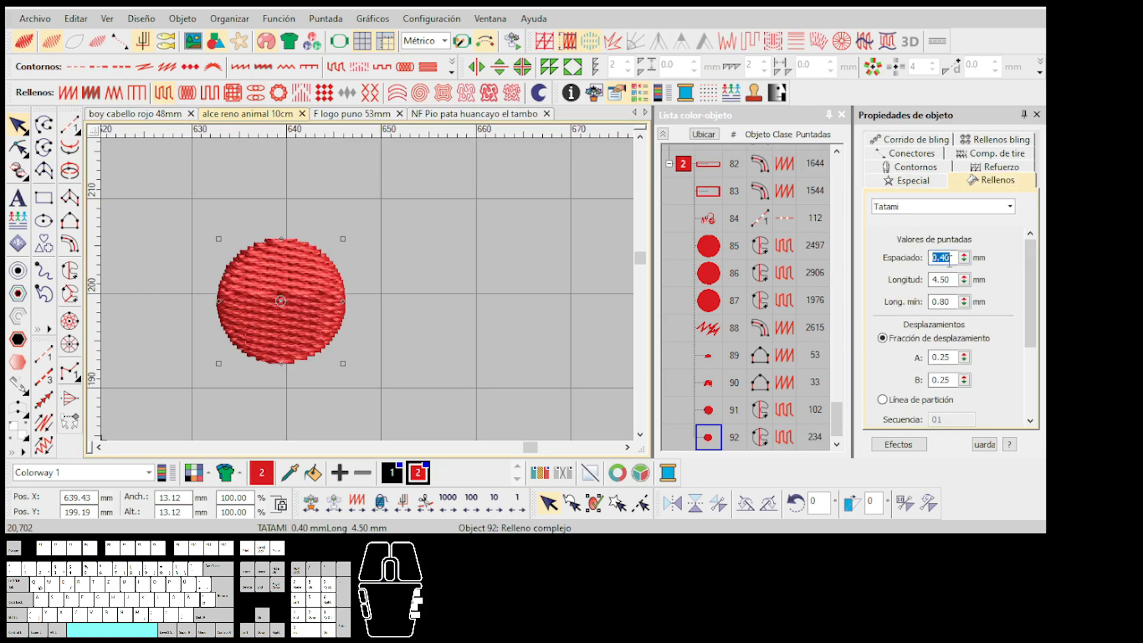
{"action": "type", "text": "1.5"}
{"action": "key", "text": "Return"}
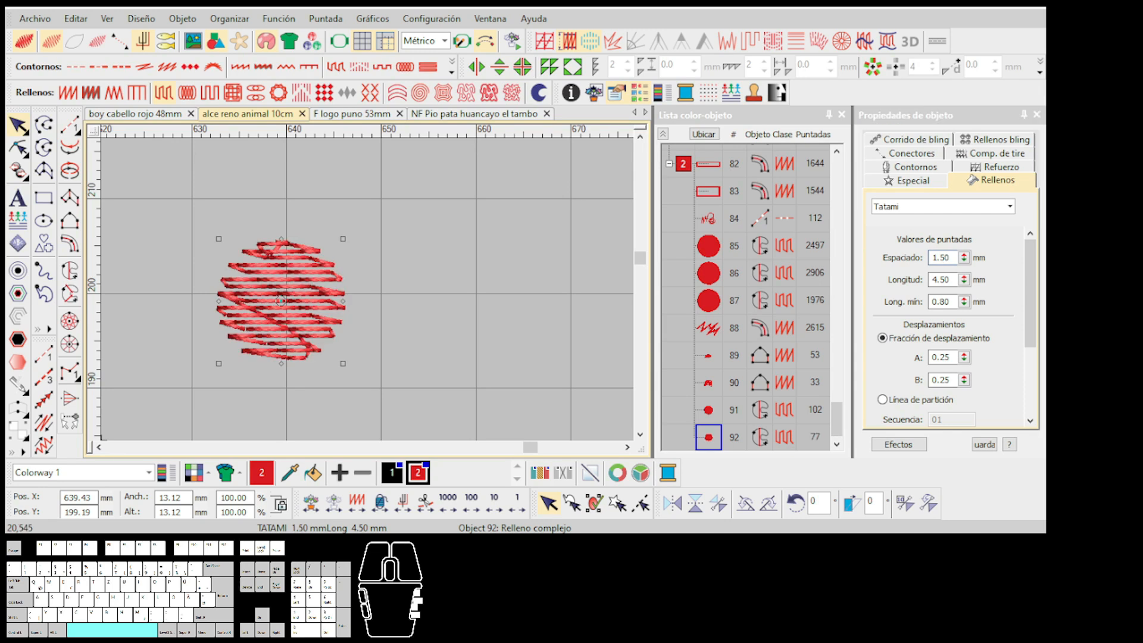
Apply the Trapunto effect to the open Tatami circle and inspect its travel stitches with the circle deselected
{"action": "left_click", "coordinate": [753, 44]}
{"action": "left_click", "coordinate": [406, 301]}
{"action": "scroll", "coordinate": [280, 302], "scroll_direction": "up", "scroll_amount": 3}
{"action": "scroll", "coordinate": [368, 295], "scroll_direction": "down", "scroll_amount": 4}
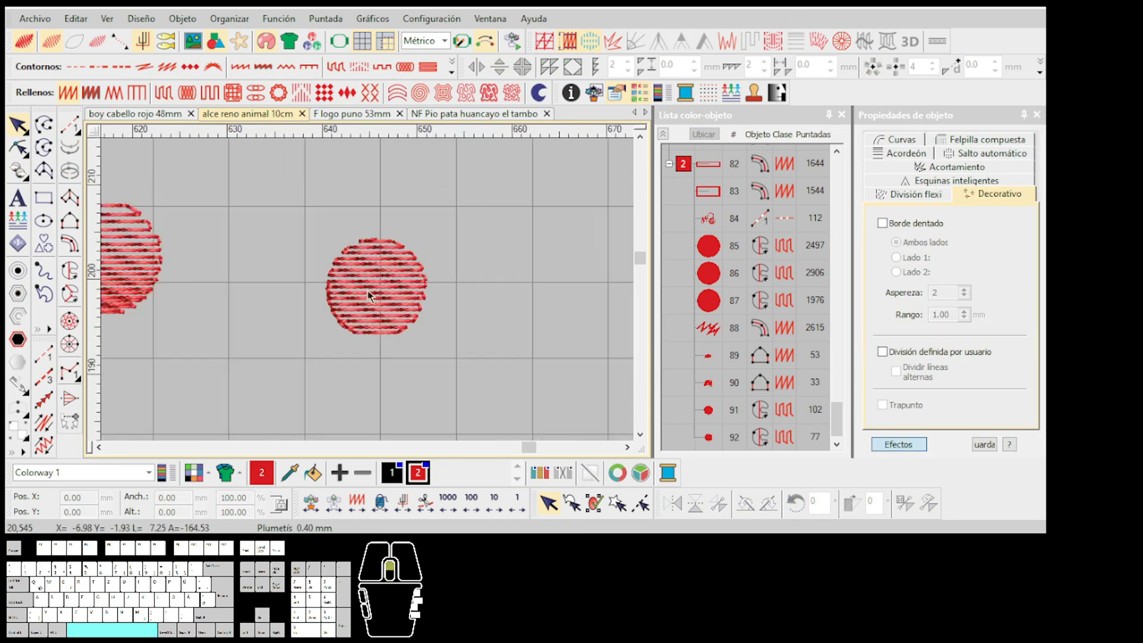
Draw a complex-fill circle about 13 mm wide to the right of the Trapunto circle and adjust its position
{"action": "scroll", "coordinate": [368, 295], "scroll_direction": "up", "scroll_amount": 1}
{"action": "left_click", "coordinate": [69, 269]}
{"action": "left_click", "coordinate": [472, 225]}
{"action": "left_click", "coordinate": [549, 288]}
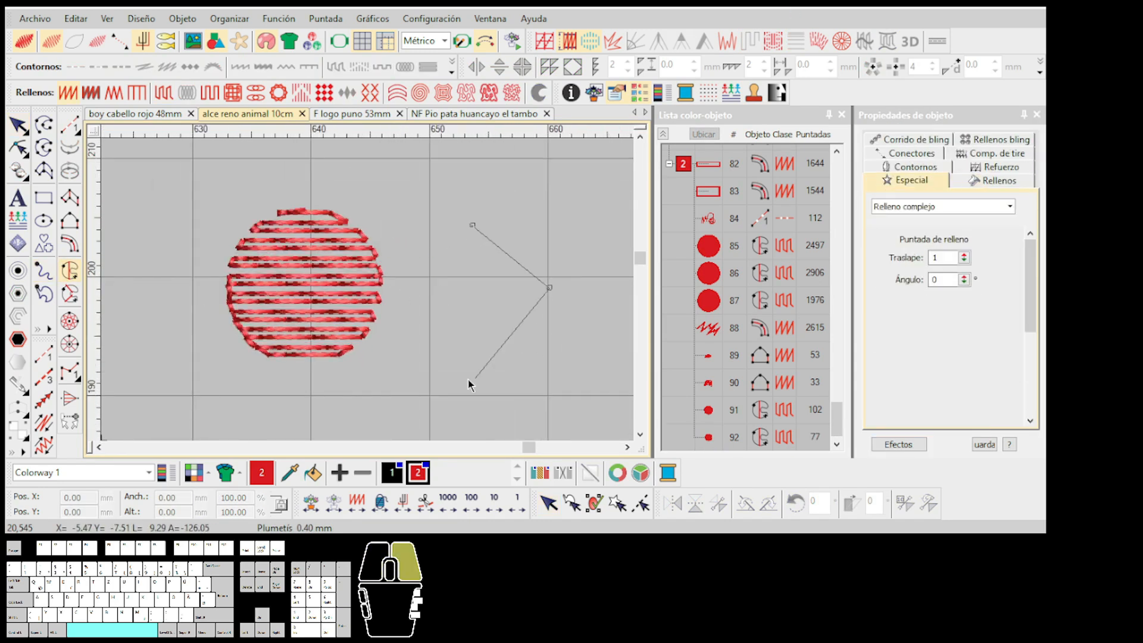
{"action": "right_click", "coordinate": [468, 381]}
{"action": "key", "text": "Return"}
{"action": "scroll", "coordinate": [468, 301], "scroll_direction": "up", "scroll_amount": 1}
{"action": "left_click", "coordinate": [19, 124]}
{"action": "left_click_drag", "start_coordinate": [420, 279], "coordinate": [459, 263]}
{"action": "scroll", "coordinate": [411, 278], "scroll_direction": "down", "scroll_amount": 2}
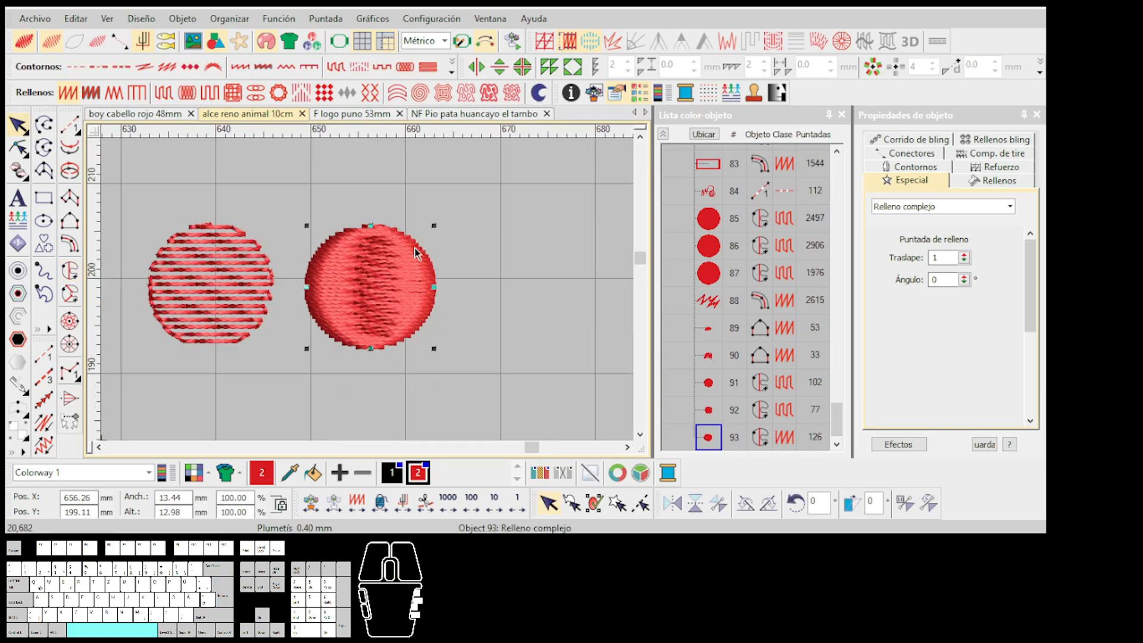
Examine the satin-filled circle beside the Trapunto circle, selecting and deselecting it
{"action": "left_click", "coordinate": [484, 279]}
{"action": "scroll", "coordinate": [369, 295], "scroll_direction": "up", "scroll_amount": 2}
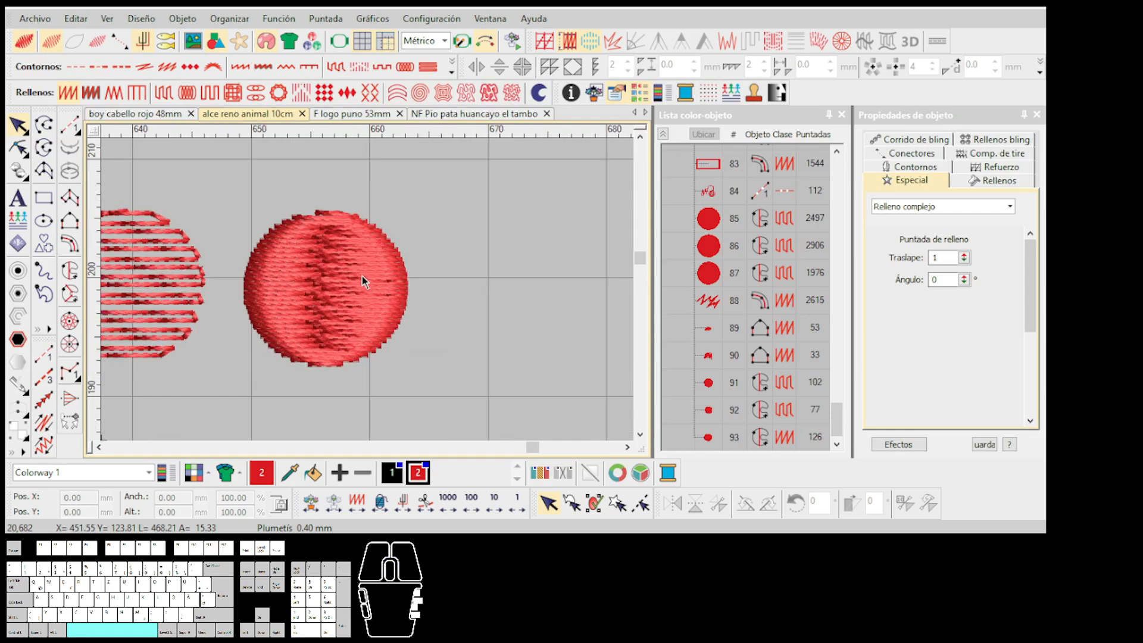
{"action": "scroll", "coordinate": [369, 296], "scroll_direction": "down", "scroll_amount": 1}
{"action": "scroll", "coordinate": [368, 295], "scroll_direction": "up", "scroll_amount": 1}
{"action": "scroll", "coordinate": [360, 296], "scroll_direction": "down", "scroll_amount": 1}
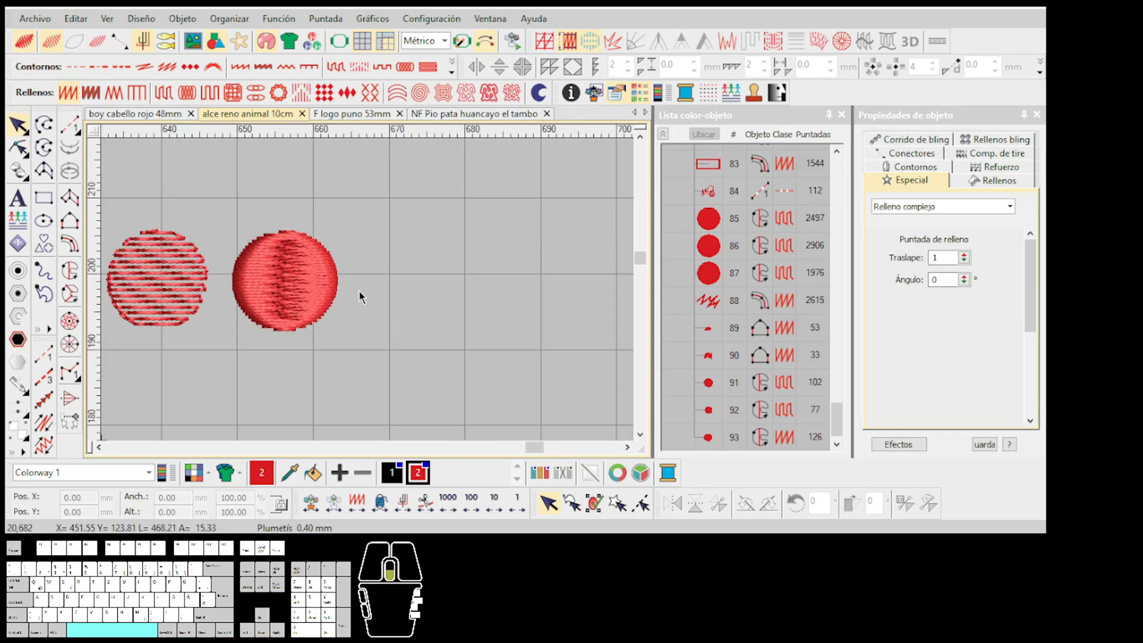
{"action": "left_click", "coordinate": [305, 282]}
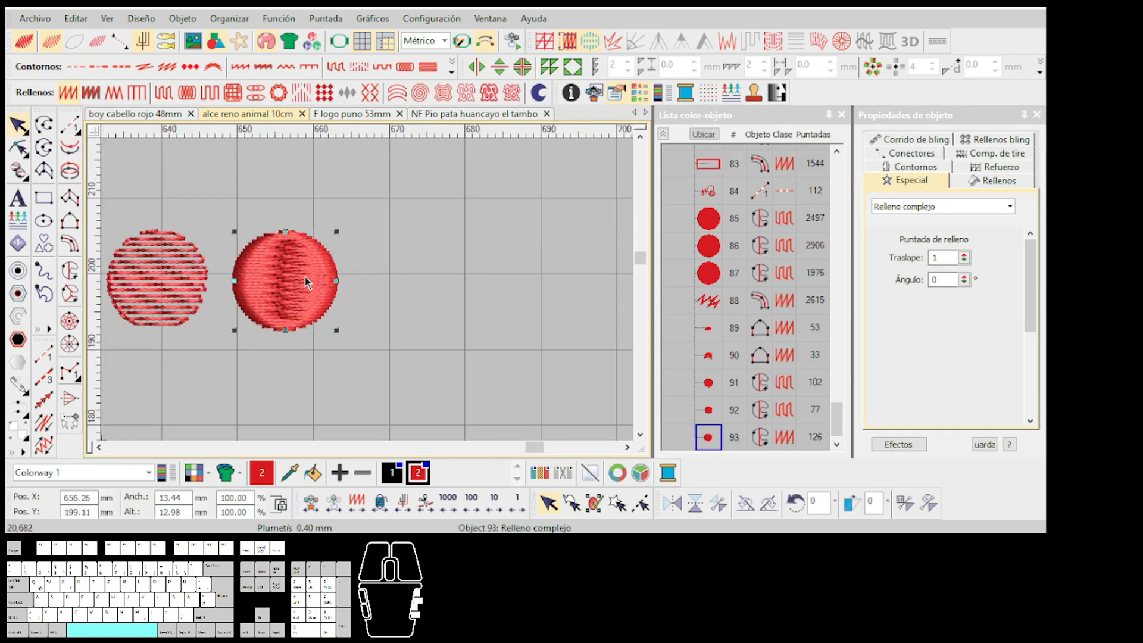
{"action": "left_click", "coordinate": [378, 245]}
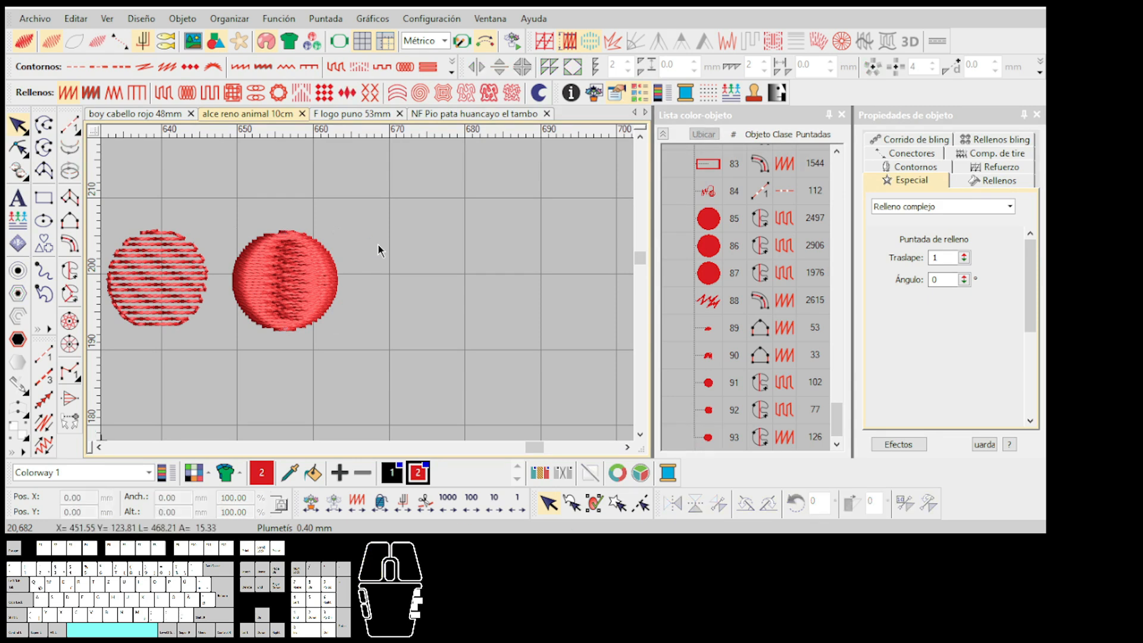
{"action": "scroll", "coordinate": [369, 296], "scroll_direction": "up", "scroll_amount": 1}
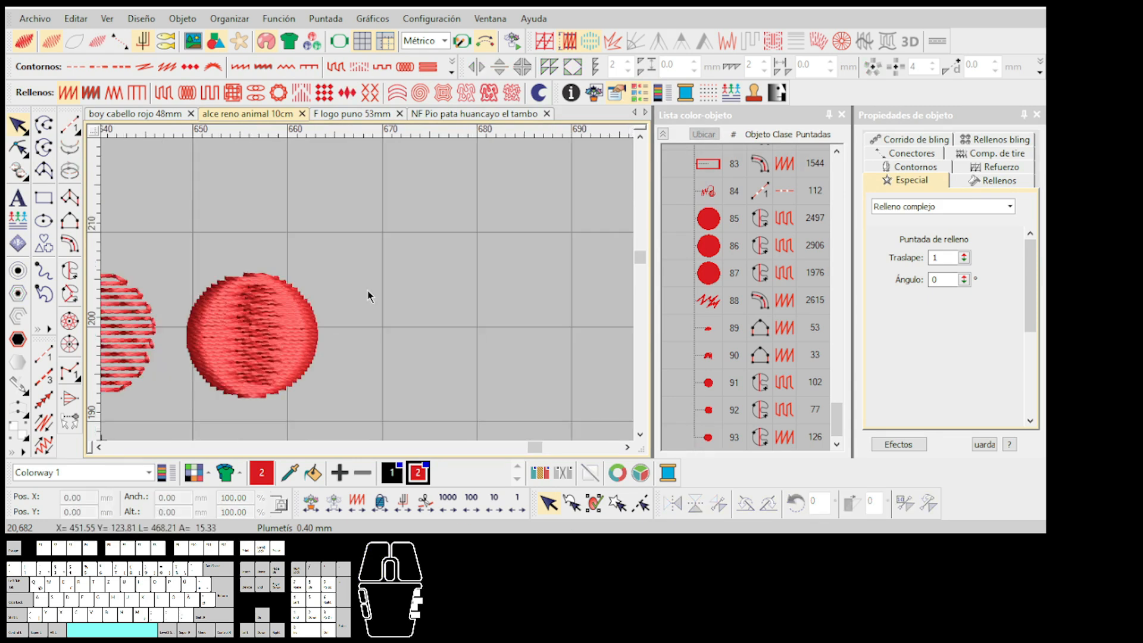
With nothing selected, set the current fill to Tatami with 1.50 mm spacing and the Trapunto effect
{"action": "left_click", "coordinate": [162, 92]}
{"action": "double_click", "coordinate": [952, 258]}
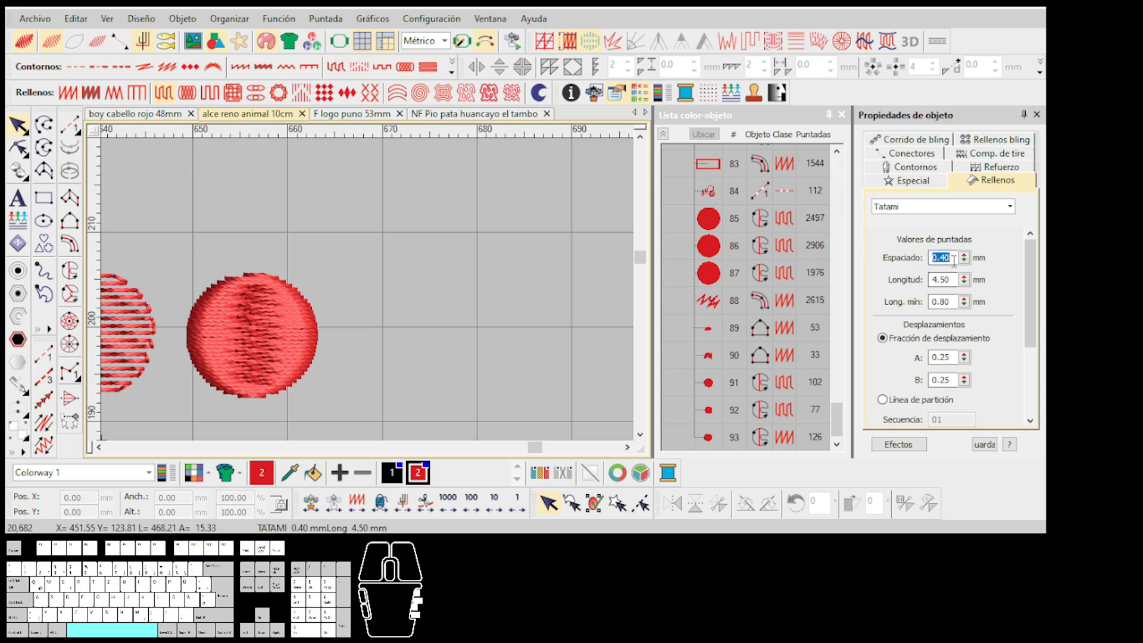
{"action": "type", "text": "1.5"}
{"action": "key", "text": "Return"}
{"action": "left_click", "coordinate": [750, 42]}
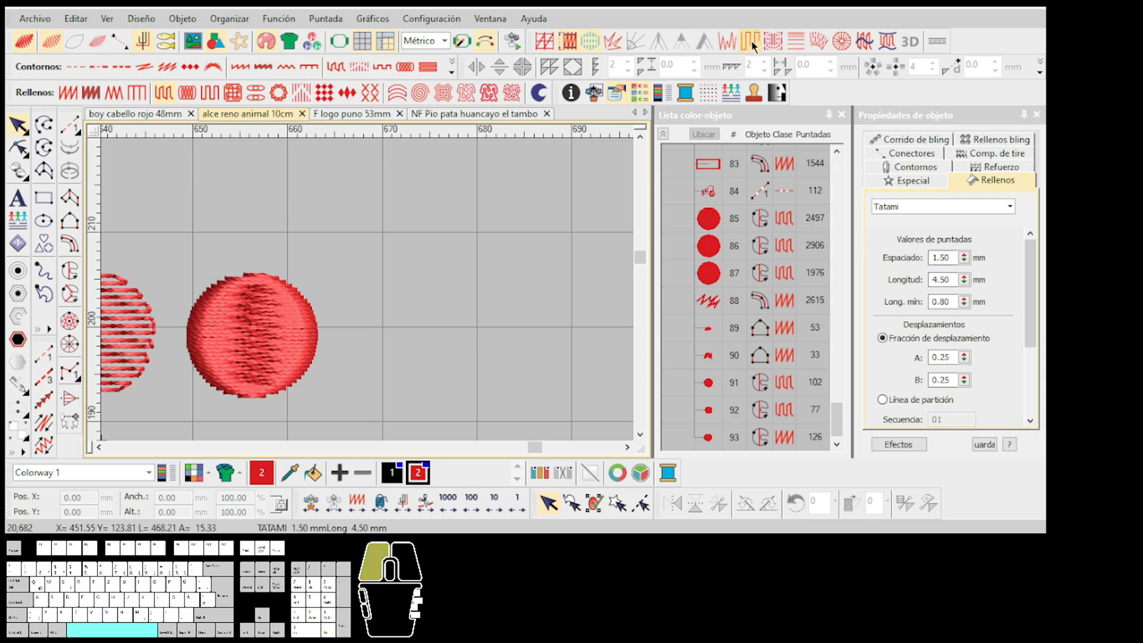
Draw a rounded complex-fill shape to the right of the satin circle using the Tatami Trapunto settings
{"action": "left_click", "coordinate": [76, 271]}
{"action": "left_click", "coordinate": [430, 283]}
{"action": "right_click", "coordinate": [485, 326]}
{"action": "right_click", "coordinate": [426, 390]}
{"action": "right_click", "coordinate": [363, 336]}
{"action": "key", "text": "Return"}
{"action": "key", "text": "Return"}
{"action": "key", "text": "Return"}
Draw a tall peanut-shaped complex-fill object with two rounded lobes to the right of the previous shape
{"action": "left_click", "coordinate": [559, 282]}
{"action": "right_click", "coordinate": [615, 324]}
{"action": "right_click", "coordinate": [607, 363]}
{"action": "scroll", "coordinate": [589, 386], "scroll_direction": "down", "scroll_amount": 1}
{"action": "right_click", "coordinate": [361, 295]}
{"action": "right_click", "coordinate": [364, 338]}
{"action": "right_click", "coordinate": [337, 374]}
{"action": "right_click", "coordinate": [311, 330]}
{"action": "key", "text": "Return"}
Draw a bent, two-lobed complex-fill shape to the right of the peanut-shaped object
{"action": "left_click", "coordinate": [453, 233]}
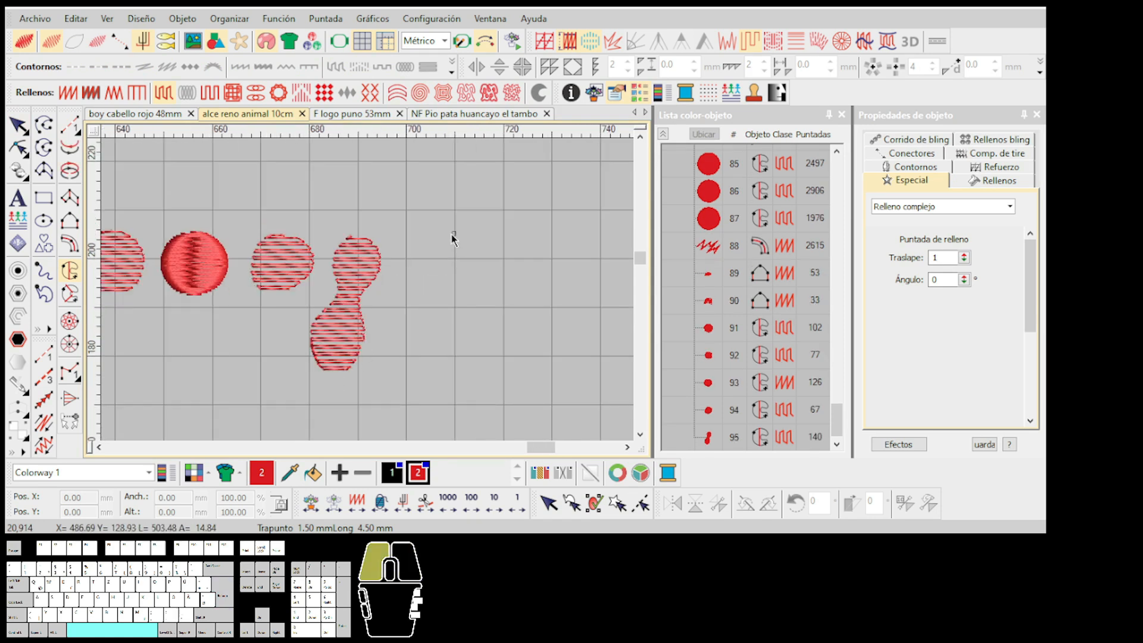
{"action": "right_click", "coordinate": [431, 242]}
{"action": "right_click", "coordinate": [428, 280]}
{"action": "right_click", "coordinate": [405, 291]}
{"action": "right_click", "coordinate": [403, 326]}
{"action": "right_click", "coordinate": [408, 358]}
{"action": "right_click", "coordinate": [444, 359]}
{"action": "right_click", "coordinate": [434, 301]}
{"action": "right_click", "coordinate": [501, 257]}
{"action": "key", "text": "Return"}
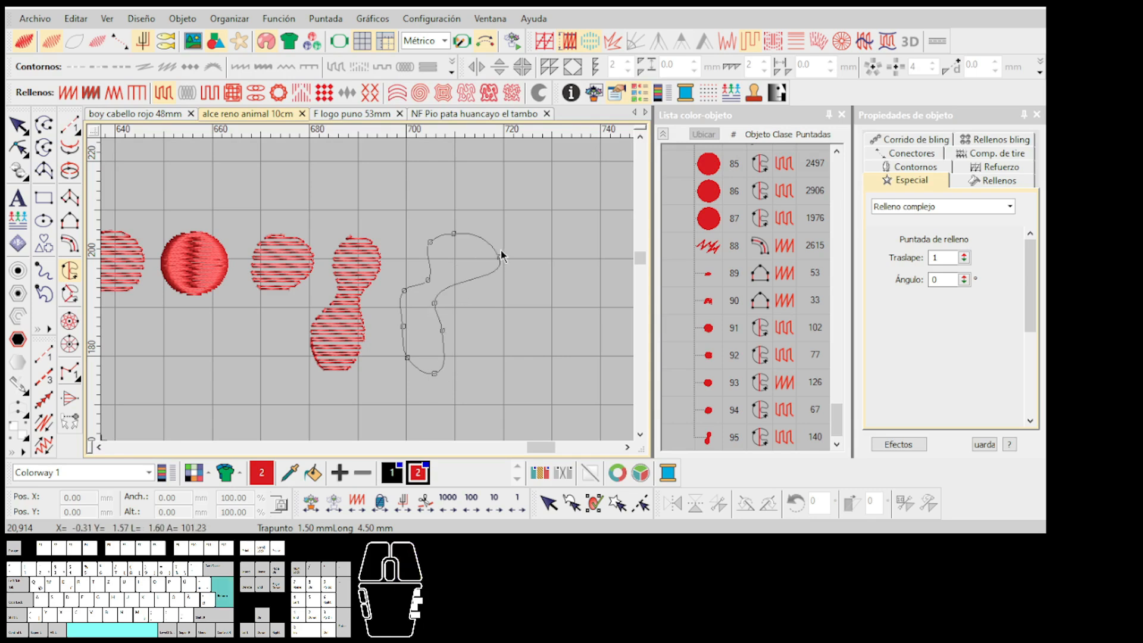
Draw a larger complex-fill shape with a tall upper lobe and a wide lower lobe to the right of the bent shape
{"action": "left_click", "coordinate": [547, 196]}
{"action": "right_click", "coordinate": [546, 255]}
{"action": "right_click", "coordinate": [485, 337]}
{"action": "right_click", "coordinate": [568, 362]}
{"action": "scroll", "coordinate": [603, 290], "scroll_direction": "down", "scroll_amount": 1}
{"action": "right_click", "coordinate": [338, 291]}
{"action": "right_click", "coordinate": [384, 268]}
{"action": "right_click", "coordinate": [381, 224]}
{"action": "right_click", "coordinate": [340, 206]}
{"action": "key", "text": "Return"}
{"action": "scroll", "coordinate": [368, 296], "scroll_direction": "up", "scroll_amount": 2}
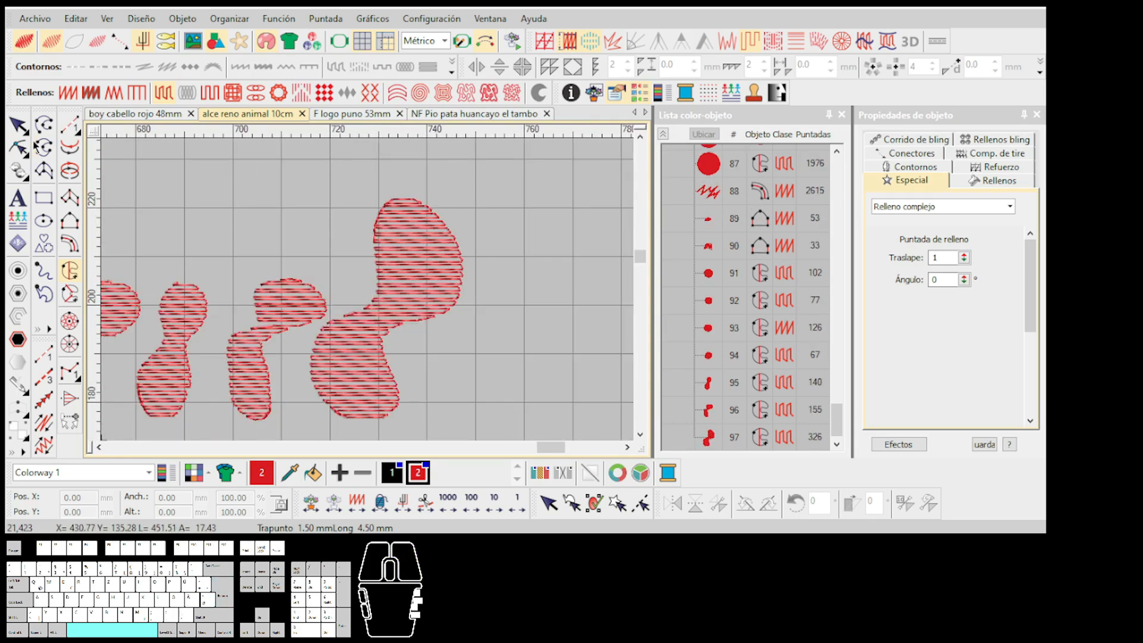
Convert the rounded Tatami shape directly beside the satin circle to a Plumetís (satin) fill
{"action": "left_click", "coordinate": [18, 126]}
{"action": "scroll", "coordinate": [339, 265], "scroll_direction": "down", "scroll_amount": 3}
{"action": "left_click", "coordinate": [345, 263]}
{"action": "scroll", "coordinate": [352, 289], "scroll_direction": "up", "scroll_amount": 3}
{"action": "scroll", "coordinate": [367, 290], "scroll_direction": "down", "scroll_amount": 3}
{"action": "scroll", "coordinate": [368, 291], "scroll_direction": "up", "scroll_amount": 2}
{"action": "left_click", "coordinate": [341, 226]}
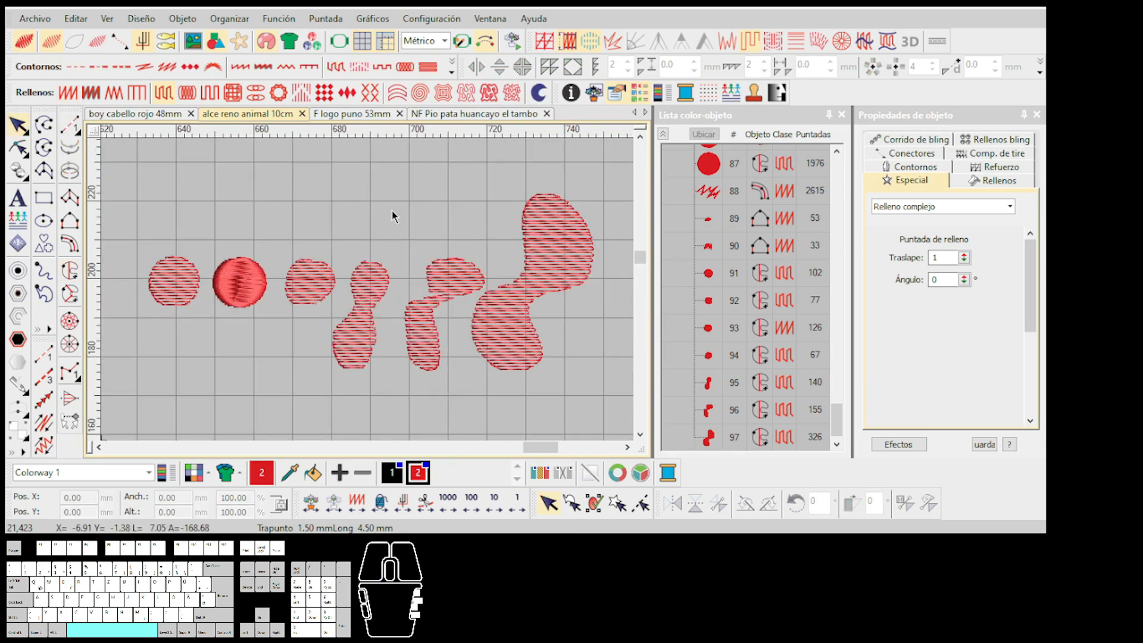
{"action": "scroll", "coordinate": [330, 234], "scroll_direction": "up", "scroll_amount": 3}
{"action": "left_click", "coordinate": [411, 333]}
{"action": "scroll", "coordinate": [370, 294], "scroll_direction": "down", "scroll_amount": 3}
{"action": "scroll", "coordinate": [370, 293], "scroll_direction": "up", "scroll_amount": 1}
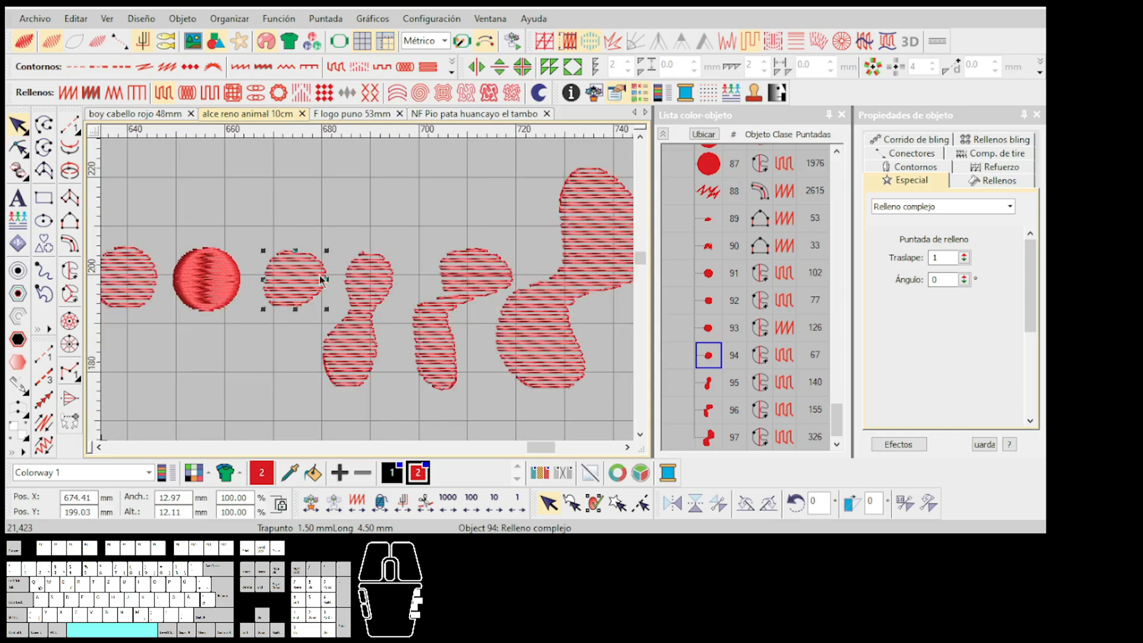
{"action": "left_click", "coordinate": [68, 92]}
Convert the peanut-shaped object and the bent shape beside it to Plumetís fill
{"action": "left_click", "coordinate": [377, 275]}
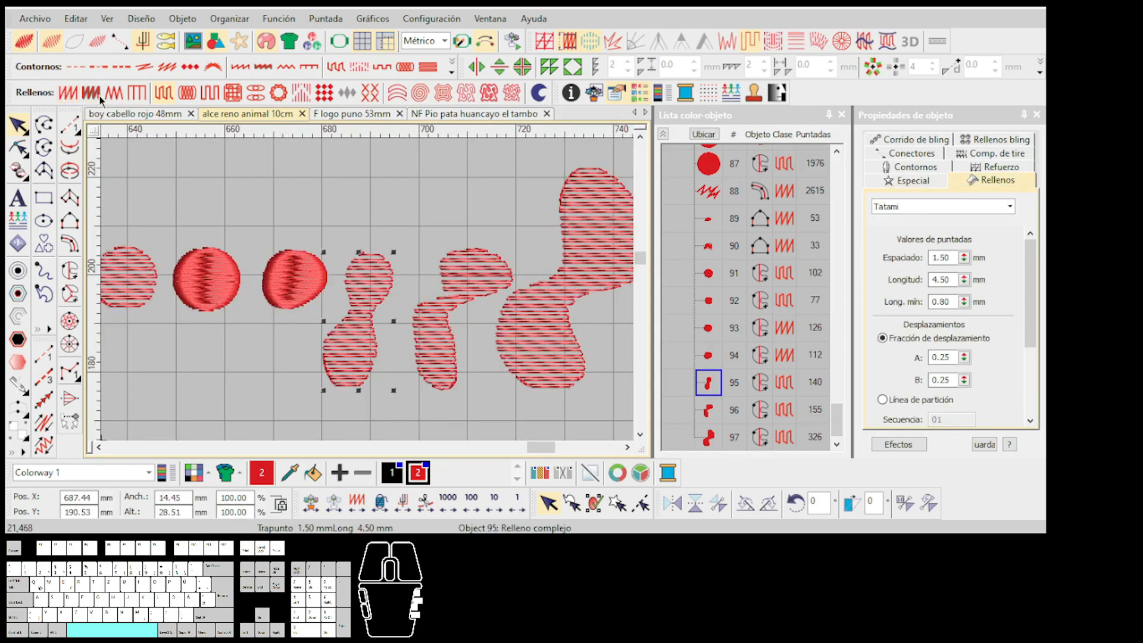
{"action": "left_click", "coordinate": [68, 92]}
{"action": "left_click", "coordinate": [479, 280]}
{"action": "left_click", "coordinate": [68, 92]}
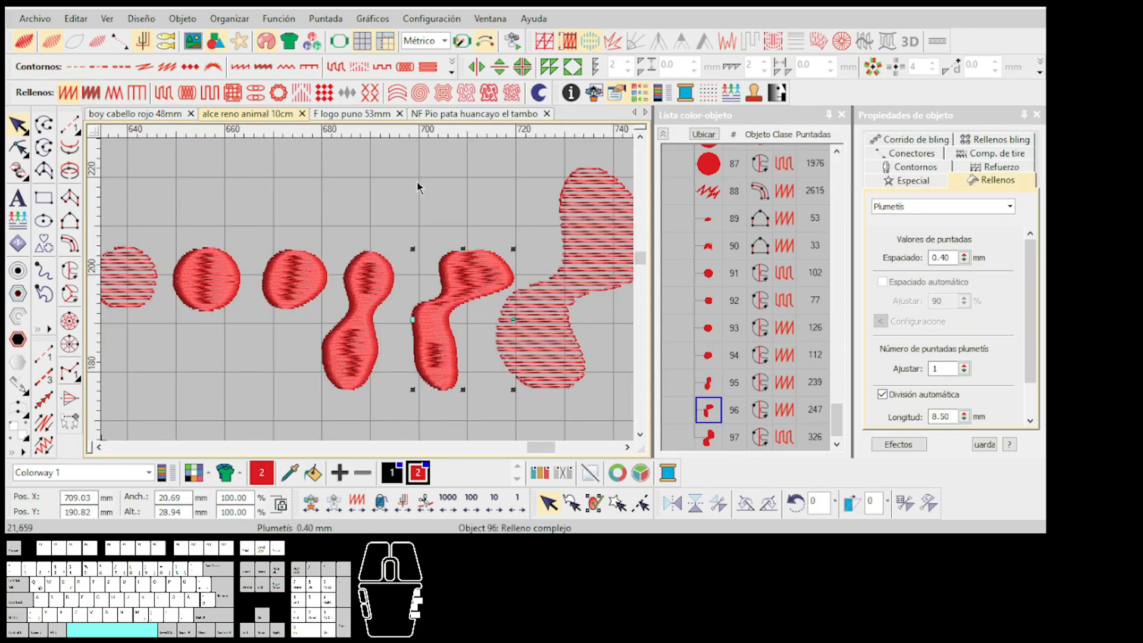
With nothing selected, set the fill to Plumetís and draw short curved satin shapes to the right of the large two-lobed shape
{"action": "key", "text": "Escape"}
{"action": "scroll", "coordinate": [374, 292], "scroll_direction": "down", "scroll_amount": 1}
{"action": "scroll", "coordinate": [375, 291], "scroll_direction": "up", "scroll_amount": 1}
{"action": "left_click", "coordinate": [68, 92]}
{"action": "left_click", "coordinate": [70, 222]}
{"action": "left_click", "coordinate": [527, 355]}
{"action": "right_click", "coordinate": [499, 333]}
{"action": "right_click", "coordinate": [501, 290]}
{"action": "left_click", "coordinate": [475, 248]}
{"action": "key", "text": "Return"}
{"action": "left_click", "coordinate": [568, 335]}
{"action": "right_click", "coordinate": [532, 314]}
{"action": "right_click", "coordinate": [519, 268]}
{"action": "left_click", "coordinate": [511, 241]}
{"action": "key", "text": "Return"}
Draw longer S-curved satin strips sloping down beside the short curved ones
{"action": "scroll", "coordinate": [574, 272], "scroll_direction": "up", "scroll_amount": 1}
{"action": "left_click", "coordinate": [421, 345]}
{"action": "right_click", "coordinate": [376, 334]}
{"action": "right_click", "coordinate": [350, 279]}
{"action": "right_click", "coordinate": [294, 204]}
{"action": "left_click", "coordinate": [253, 188]}
{"action": "left_click", "coordinate": [456, 338]}
{"action": "right_click", "coordinate": [411, 328]}
{"action": "right_click", "coordinate": [381, 289]}
{"action": "right_click", "coordinate": [334, 213]}
{"action": "left_click", "coordinate": [282, 177]}
{"action": "key", "text": "Return"}
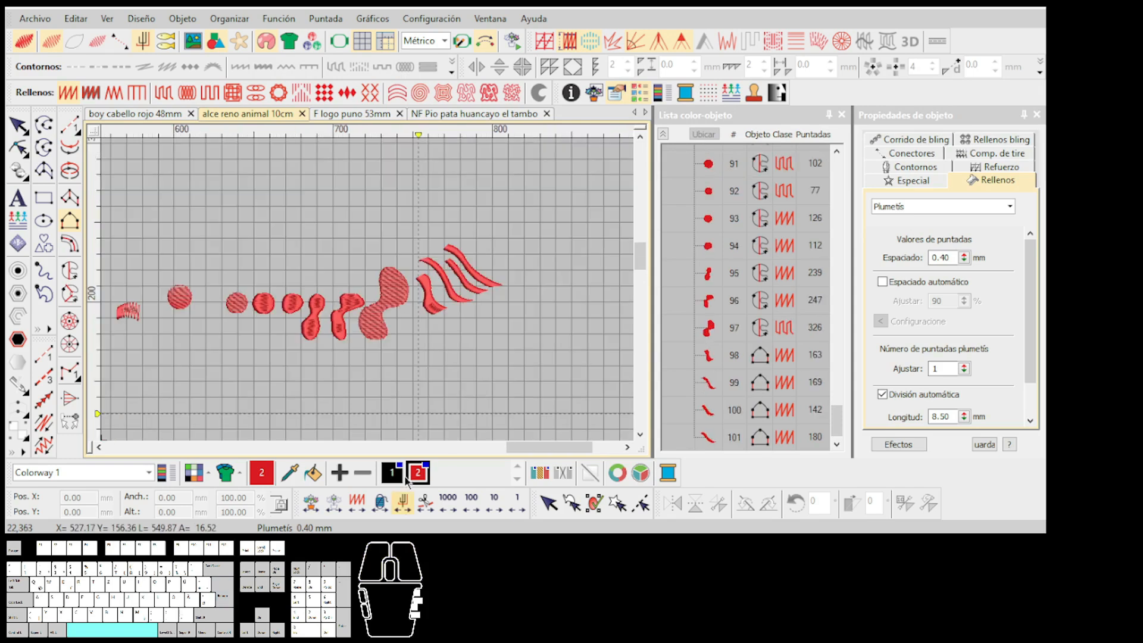
{"action": "left_click", "coordinate": [447, 387]}
{"action": "scroll", "coordinate": [233, 302], "scroll_direction": "down", "scroll_amount": 1}
{"action": "scroll", "coordinate": [390, 297], "scroll_direction": "up", "scroll_amount": 1}
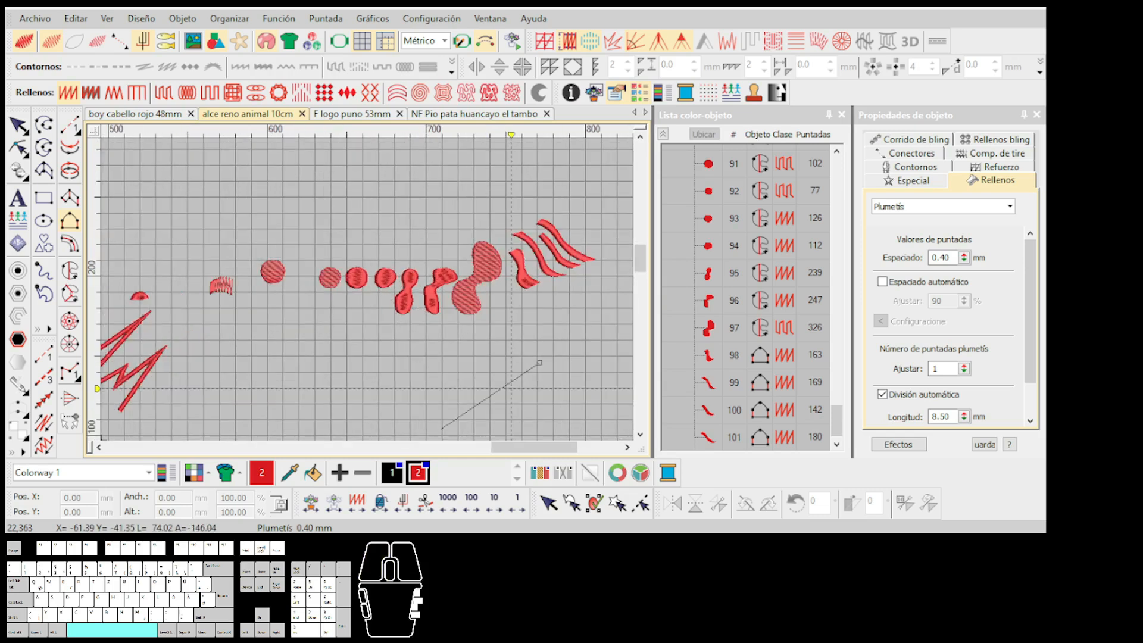
{"action": "mouse_move", "coordinate": [416, 532]}
{"action": "left_click", "coordinate": [485, 454]}
{"action": "key", "text": "Escape"}
{"action": "scroll", "coordinate": [443, 323], "scroll_direction": "up", "scroll_amount": 1}
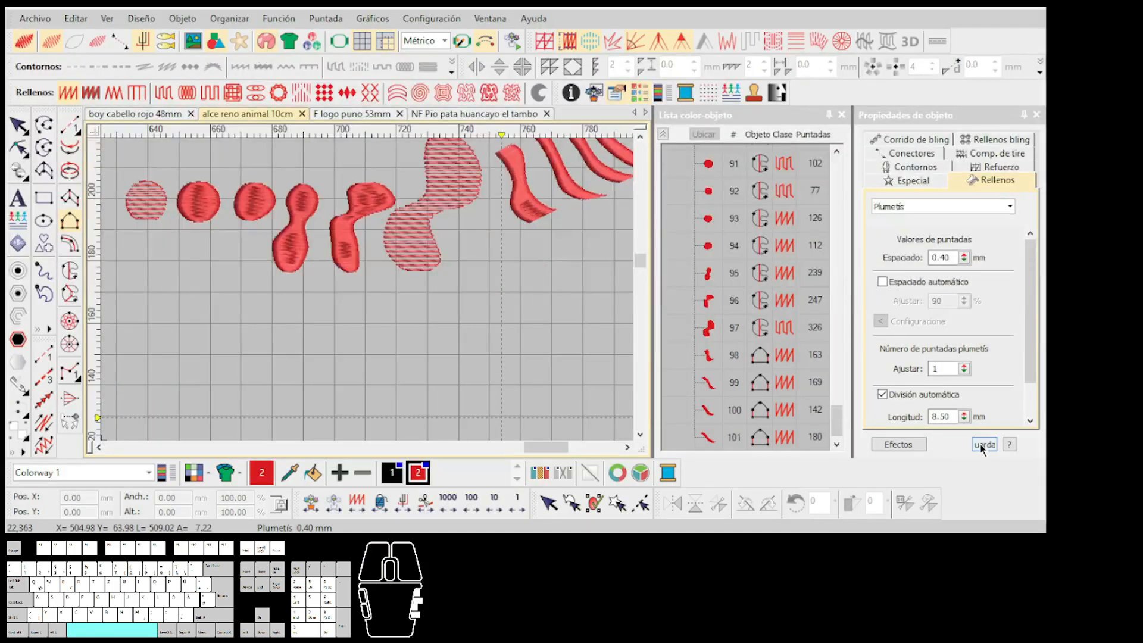
View the options for saving the current object properties to the template, then close the dialog without saving
{"action": "scroll", "coordinate": [364, 289], "scroll_direction": "down", "scroll_amount": 1}
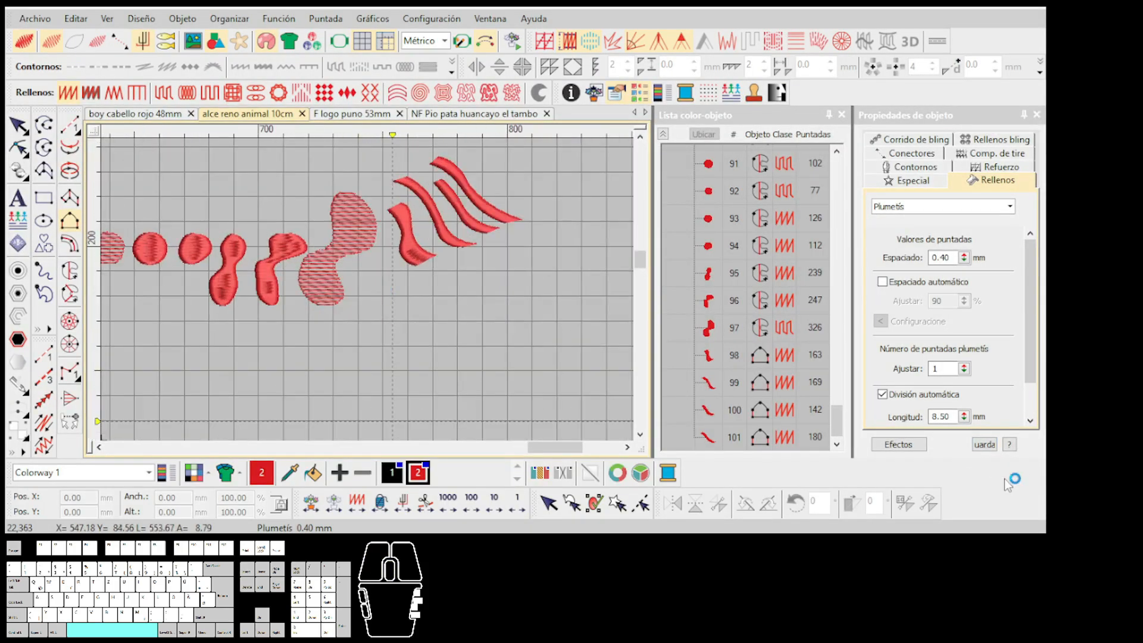
{"action": "left_click", "coordinate": [985, 445]}
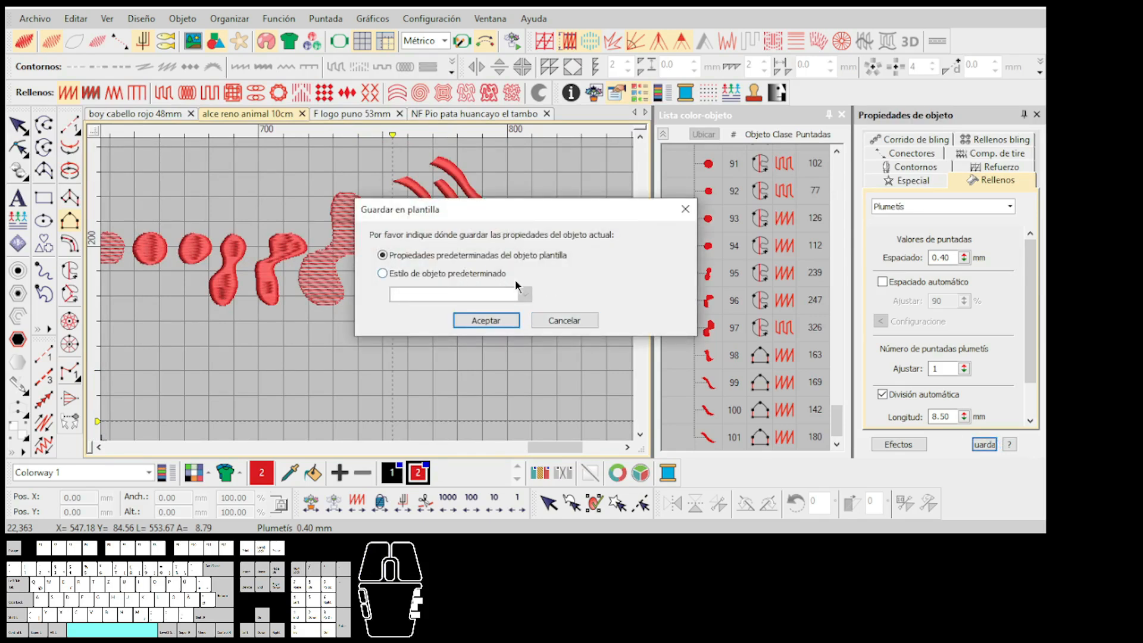
{"action": "left_click", "coordinate": [686, 209]}
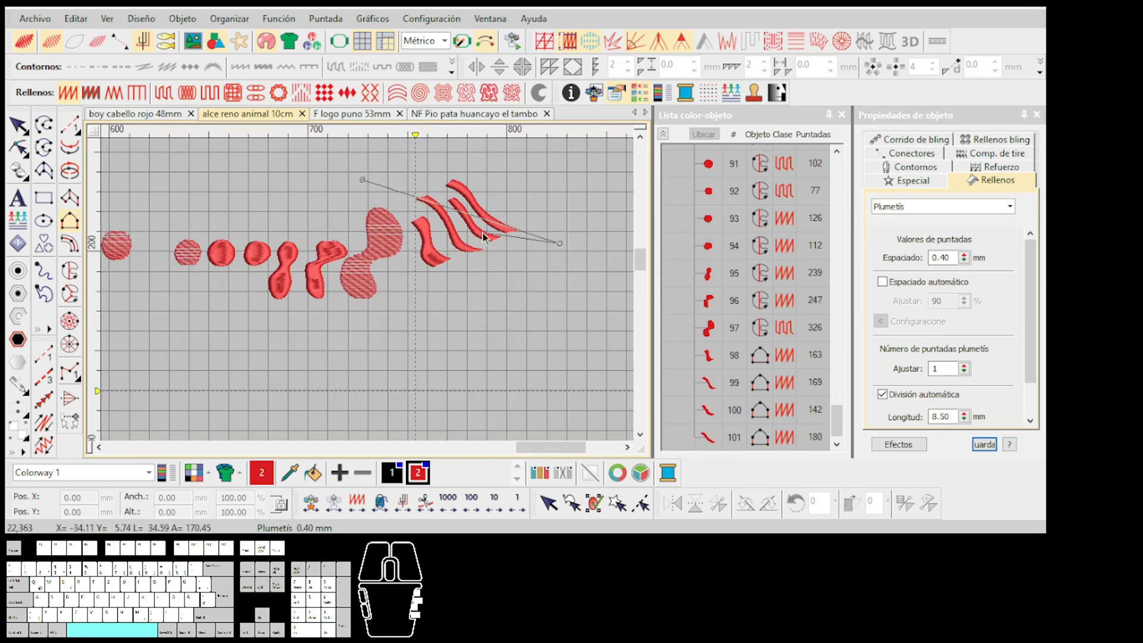
{"action": "scroll", "coordinate": [484, 306], "scroll_direction": "up", "scroll_amount": 1}
{"action": "key", "text": "Escape"}
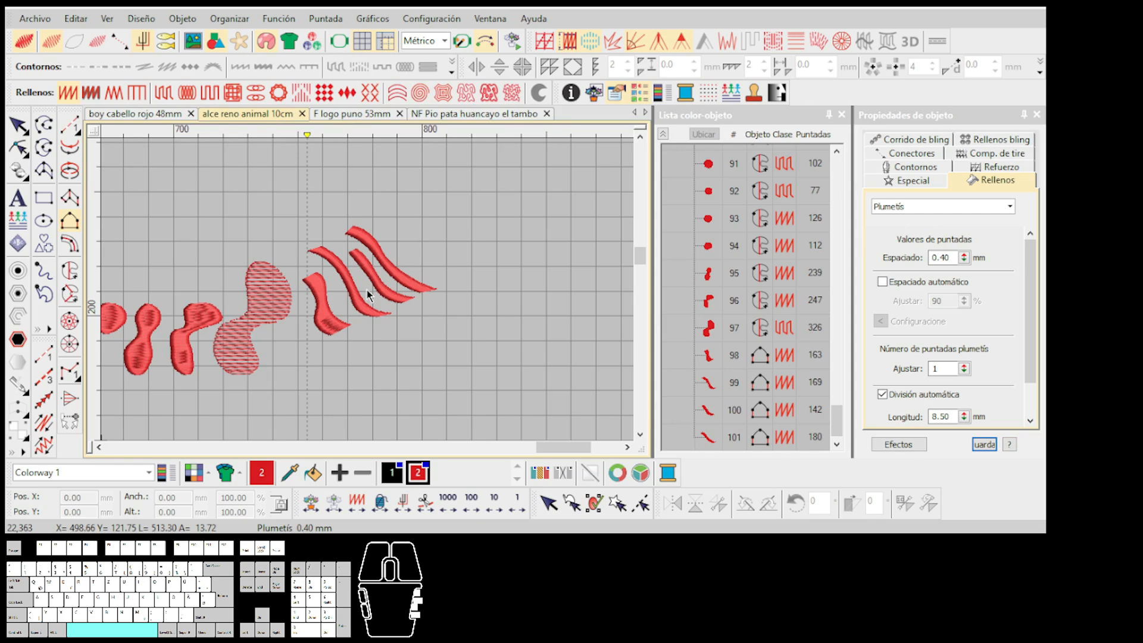
{"action": "scroll", "coordinate": [367, 293], "scroll_direction": "up", "scroll_amount": 1}
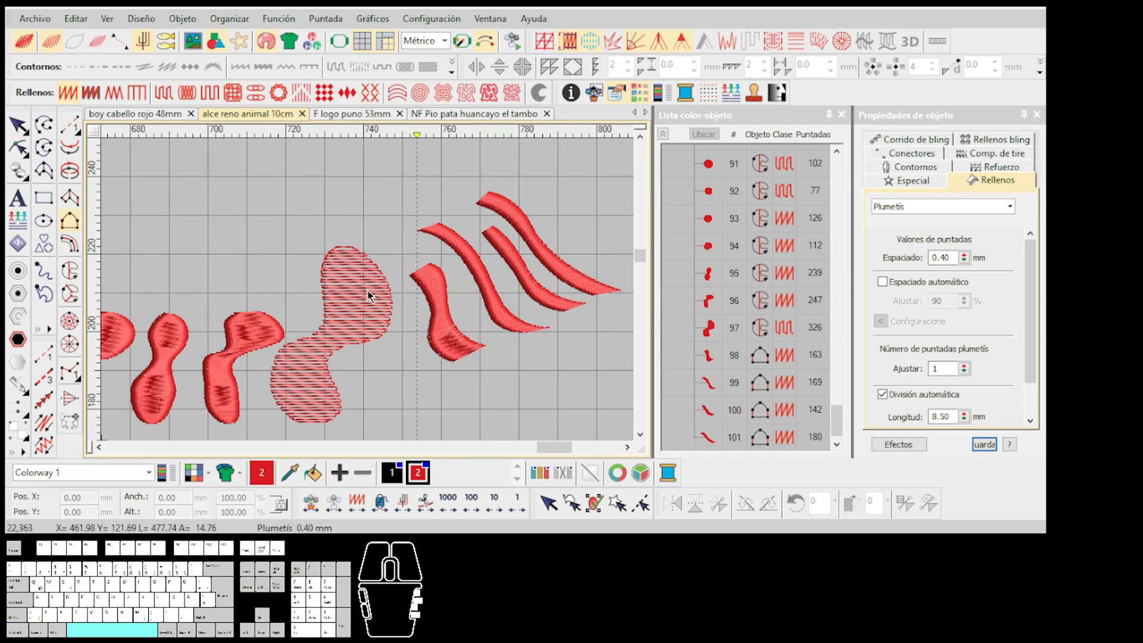
{"action": "left_click", "coordinate": [983, 445]}
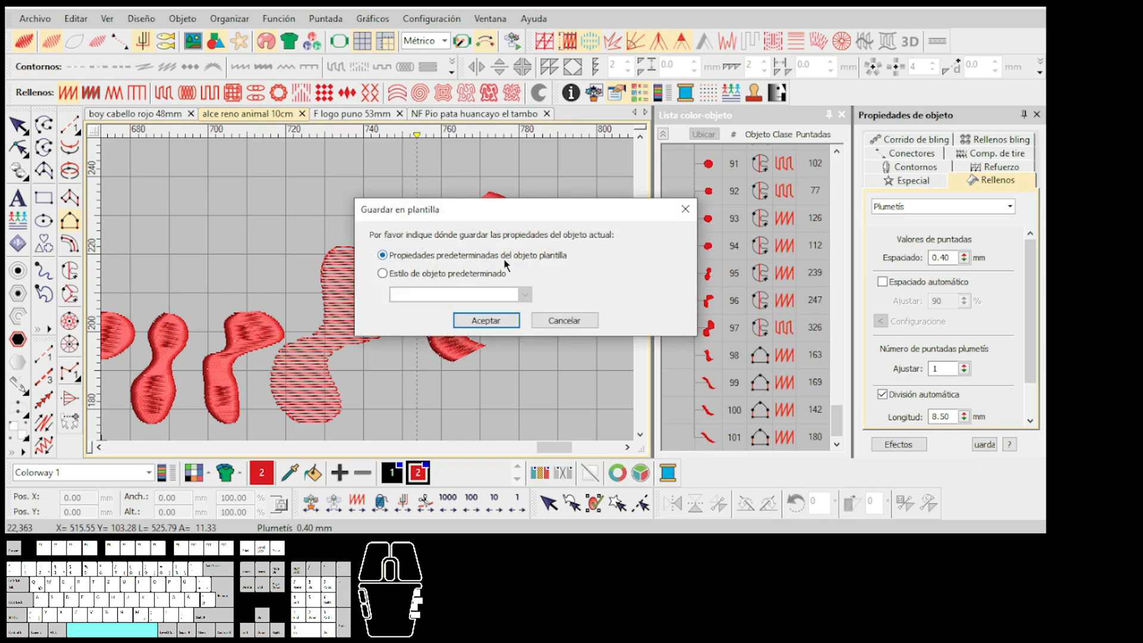
{"action": "left_click", "coordinate": [685, 210]}
{"action": "left_click", "coordinate": [352, 208]}
{"action": "scroll", "coordinate": [331, 319], "scroll_direction": "down", "scroll_amount": 1}
{"action": "scroll", "coordinate": [369, 296], "scroll_direction": "down", "scroll_amount": 3}
{"action": "scroll", "coordinate": [375, 308], "scroll_direction": "up", "scroll_amount": 1}
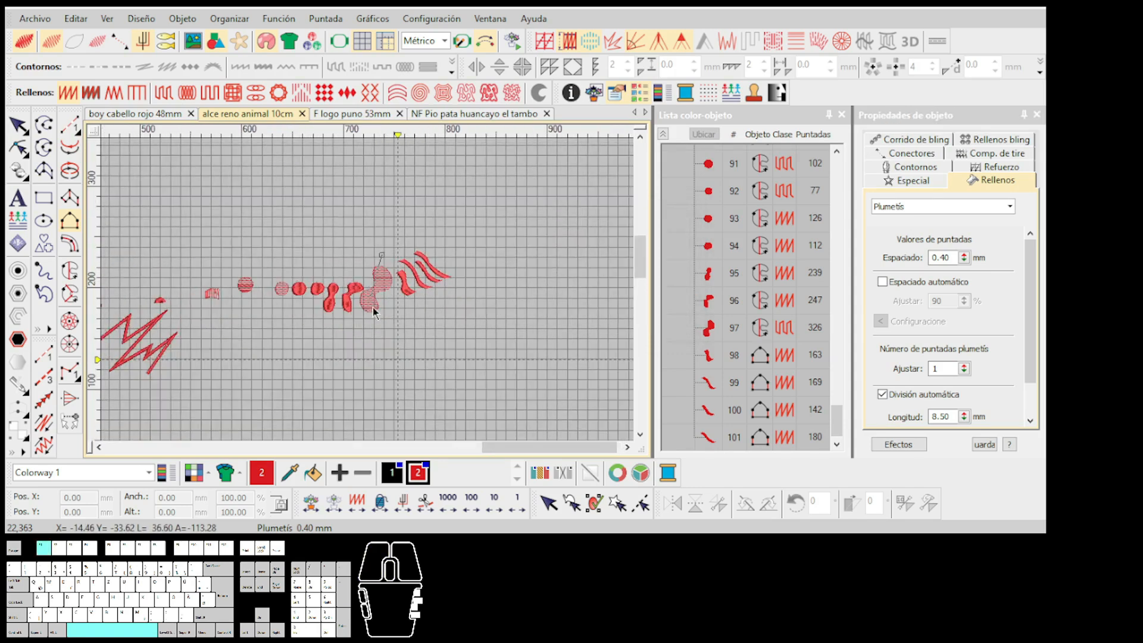
{"action": "scroll", "coordinate": [374, 301], "scroll_direction": "down", "scroll_amount": 2}
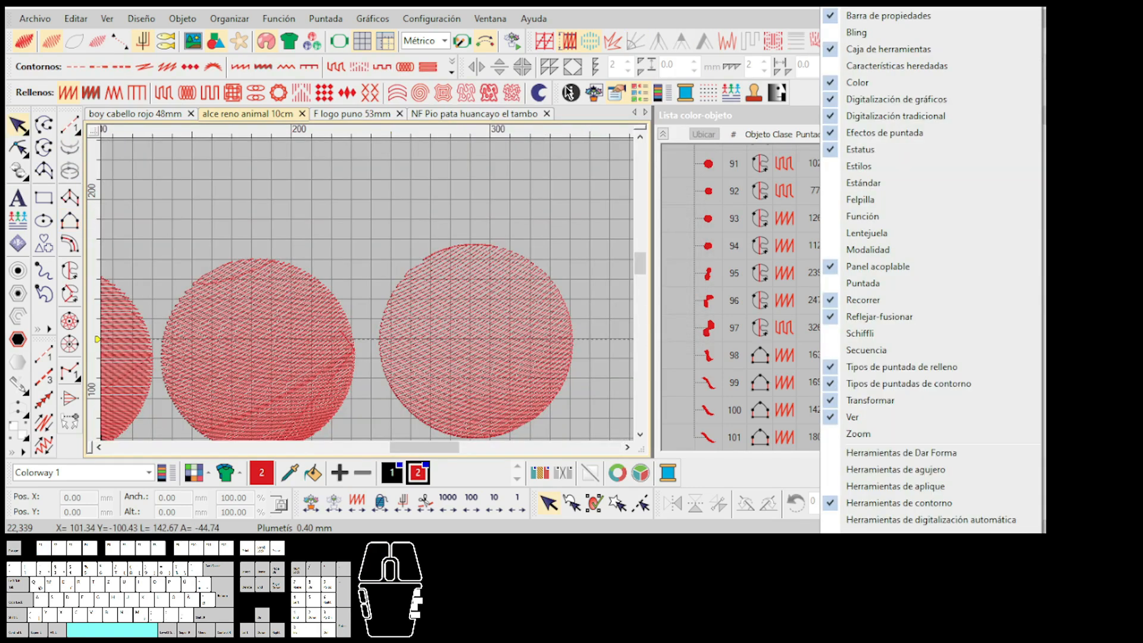
Switch the Panel acoplable toolbar off and back on in the list of toolbars
{"action": "left_click", "coordinate": [883, 270]}
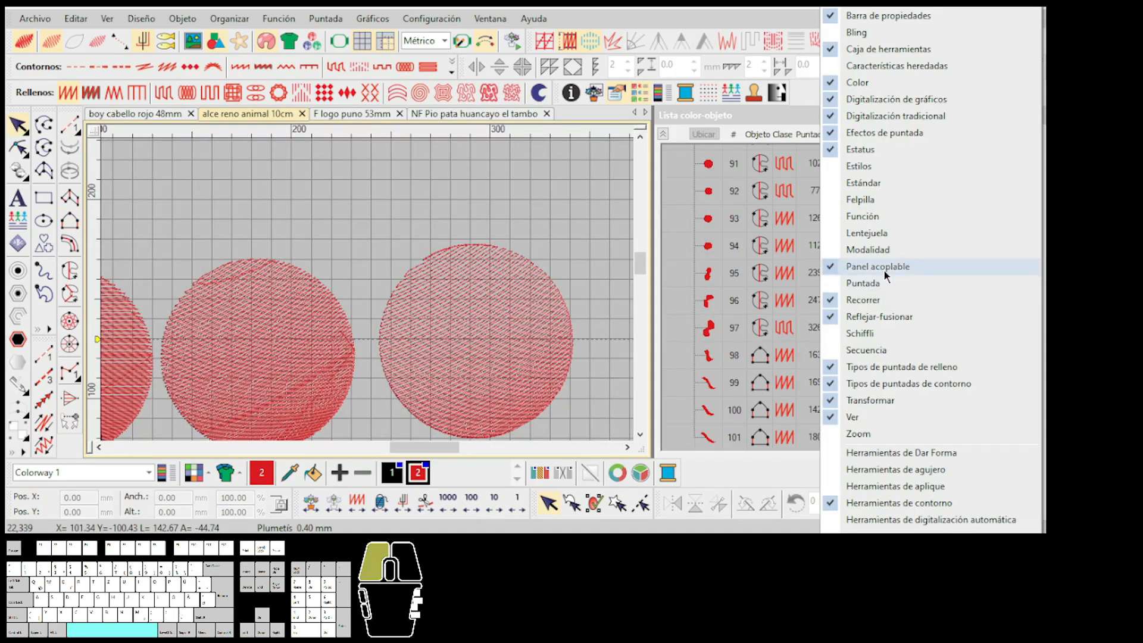
{"action": "left_click", "coordinate": [883, 271]}
{"action": "left_click", "coordinate": [884, 270]}
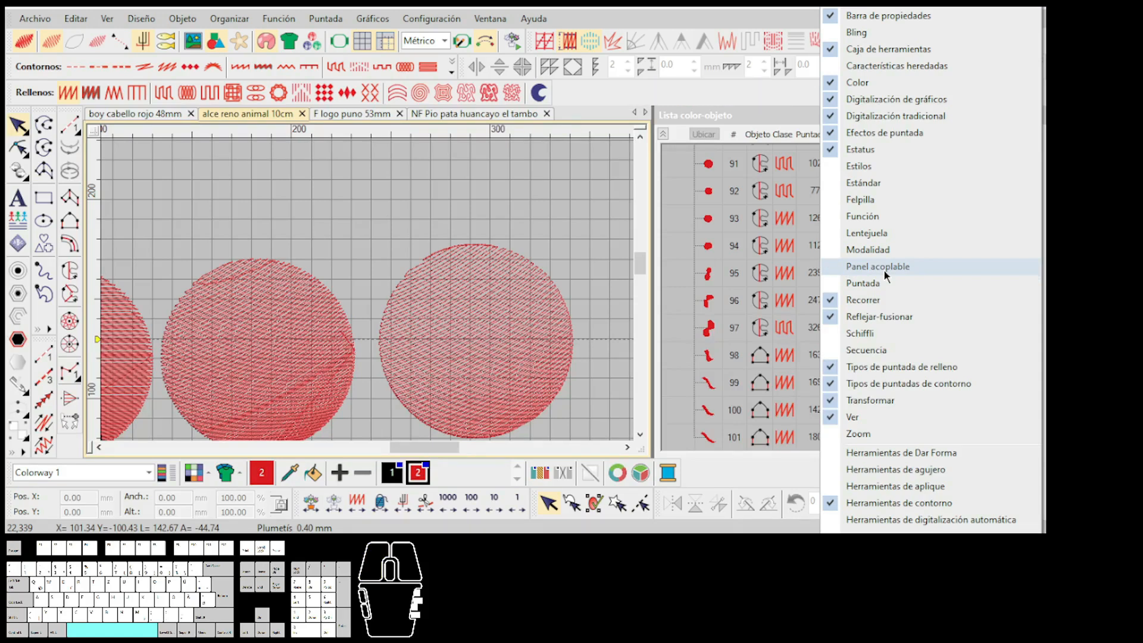
{"action": "left_click", "coordinate": [884, 270]}
{"action": "left_click", "coordinate": [884, 270]}
{"action": "left_click", "coordinate": [883, 270]}
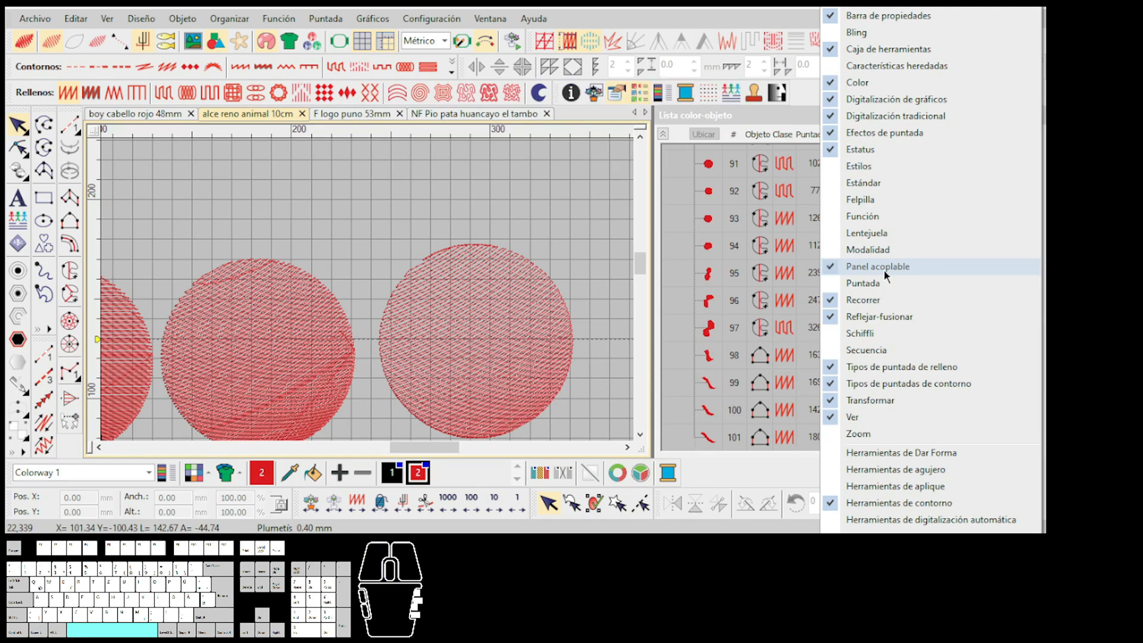
{"action": "left_click", "coordinate": [583, 205]}
Hide and redisplay the color-object list, returning it to the first objects
{"action": "left_click", "coordinate": [643, 92]}
{"action": "left_click", "coordinate": [642, 91]}
{"action": "left_click_drag", "start_coordinate": [839, 421], "coordinate": [838, 159]}
{"action": "left_click", "coordinate": [645, 99]}
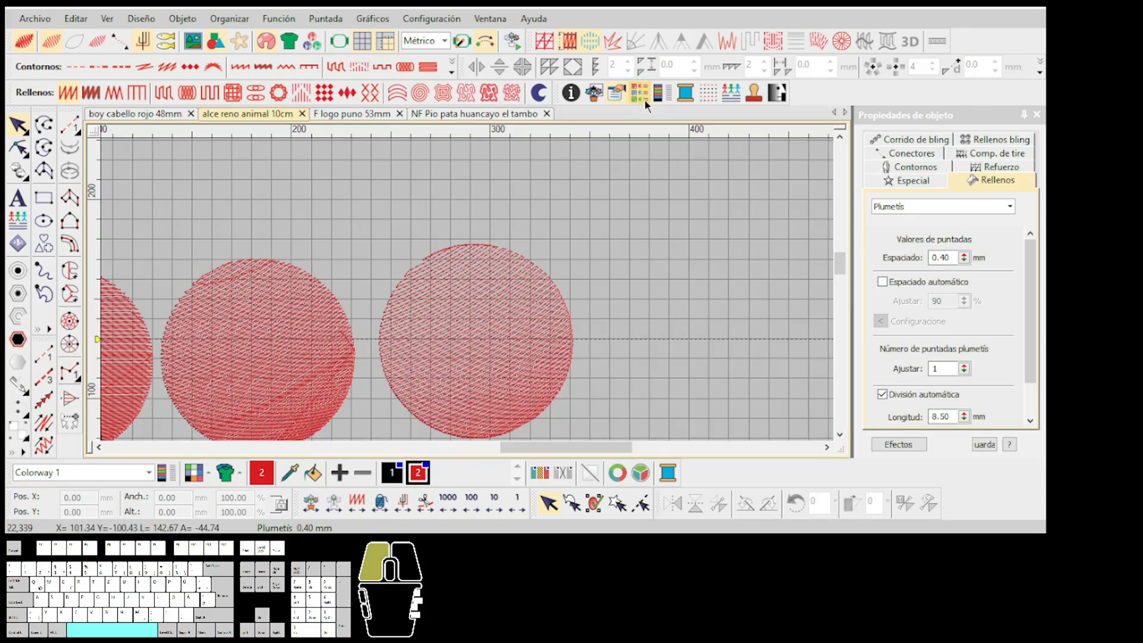
{"action": "left_click", "coordinate": [644, 100]}
Hide and redisplay the object properties docker
{"action": "left_click", "coordinate": [615, 94]}
{"action": "left_click", "coordinate": [616, 94]}
{"action": "left_click", "coordinate": [616, 94]}
{"action": "left_click", "coordinate": [616, 95]}
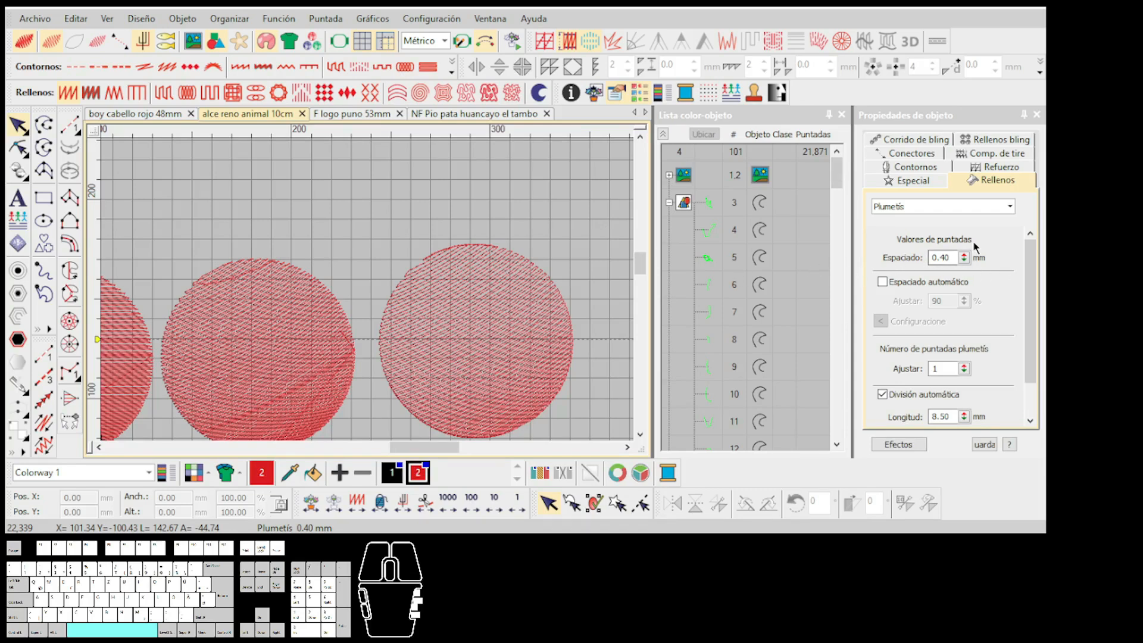
Fit the whole design in view and close both the object properties and the color-object list
{"action": "key", "text": "0"}
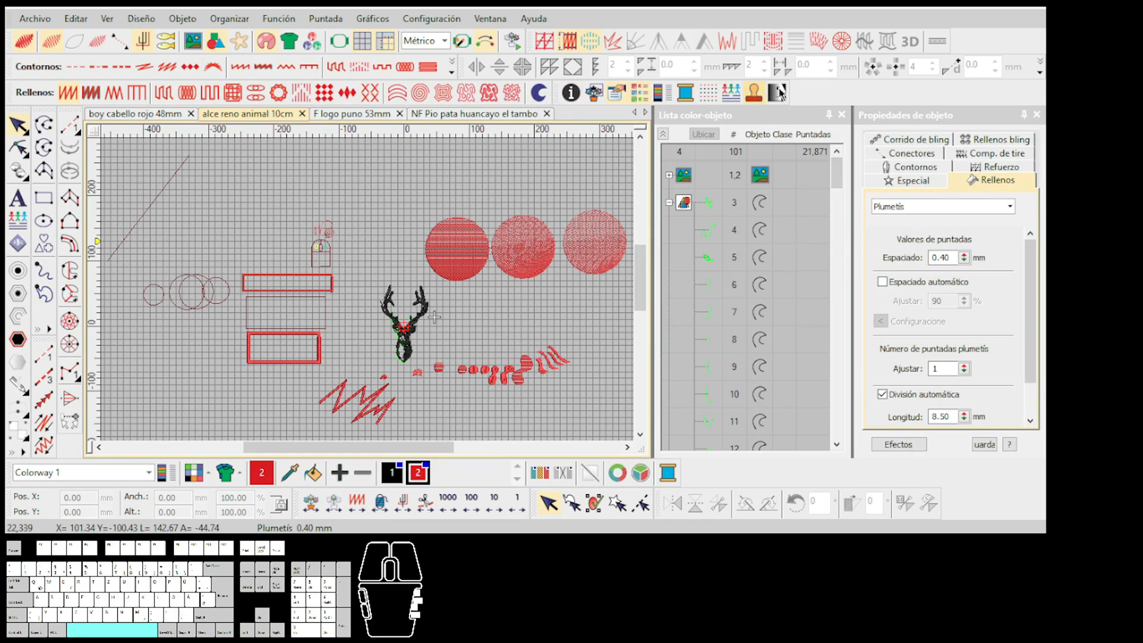
{"action": "right_click", "coordinate": [821, 94]}
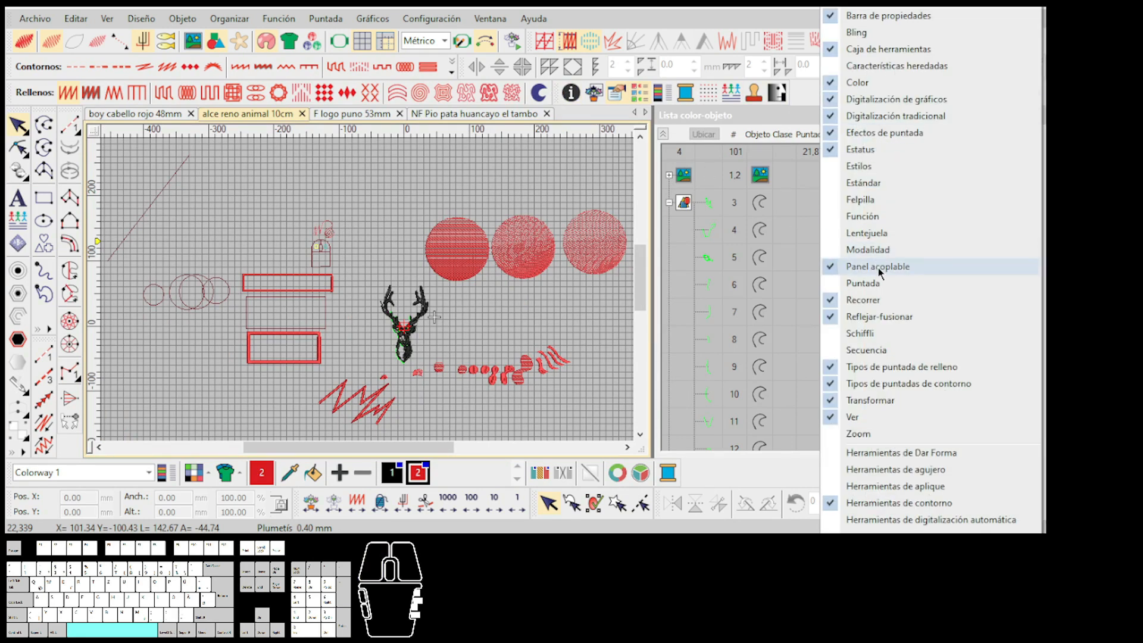
{"action": "left_click", "coordinate": [850, 248]}
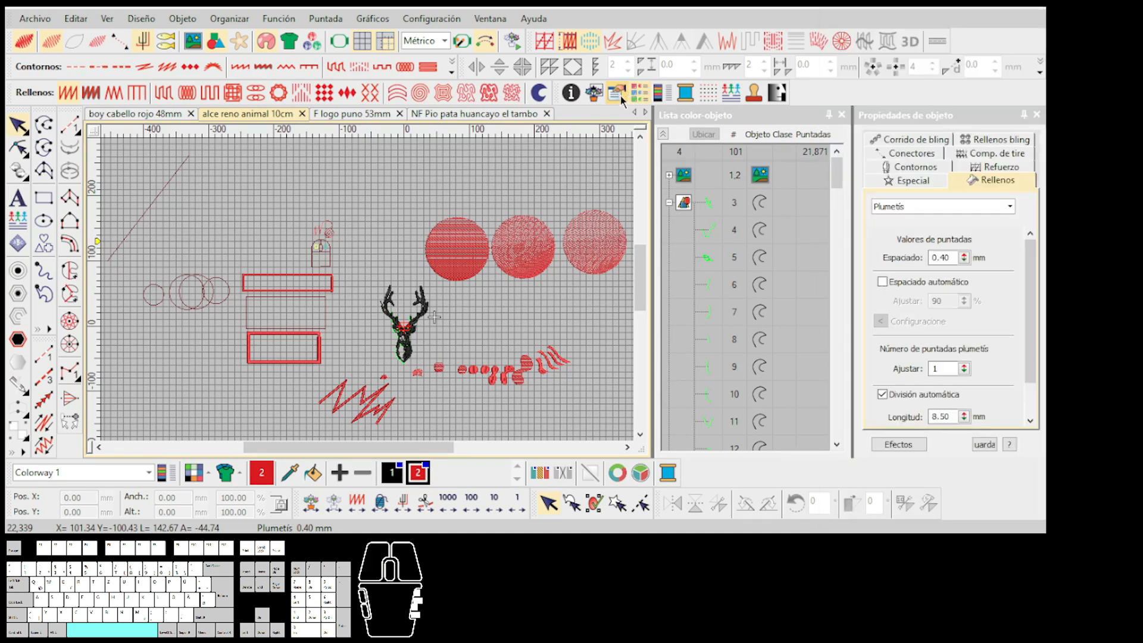
{"action": "left_click", "coordinate": [1022, 114]}
{"action": "left_click", "coordinate": [1022, 115]}
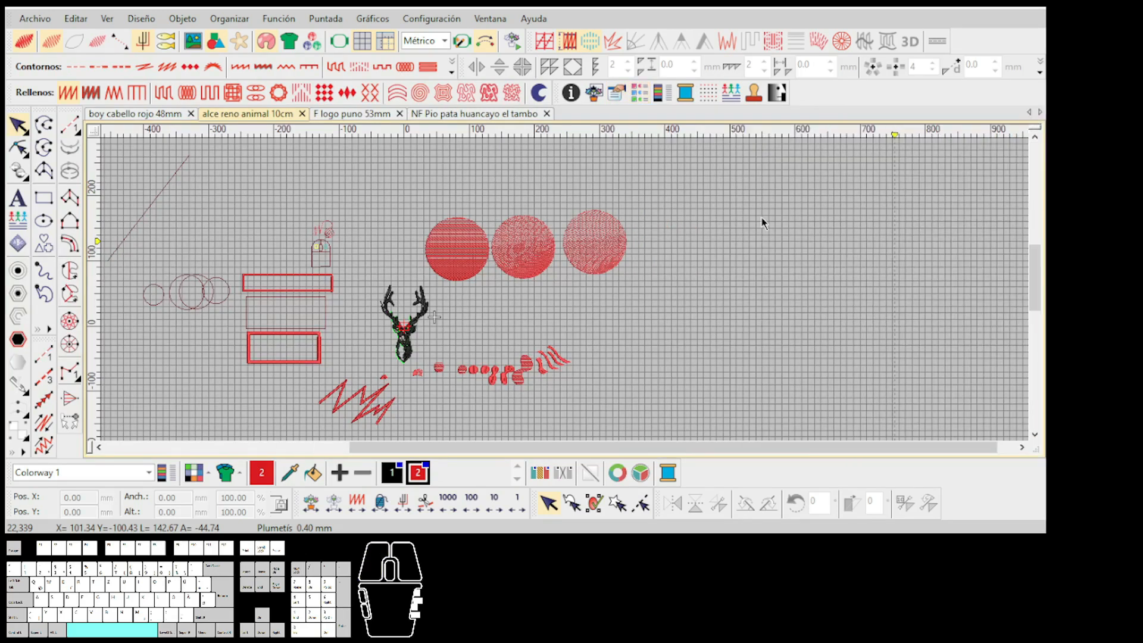
Locate Panel acoplable in the list of toolbars, then redisplay the color-object list and the object properties
{"action": "scroll", "coordinate": [565, 293], "scroll_direction": "up", "scroll_amount": 2}
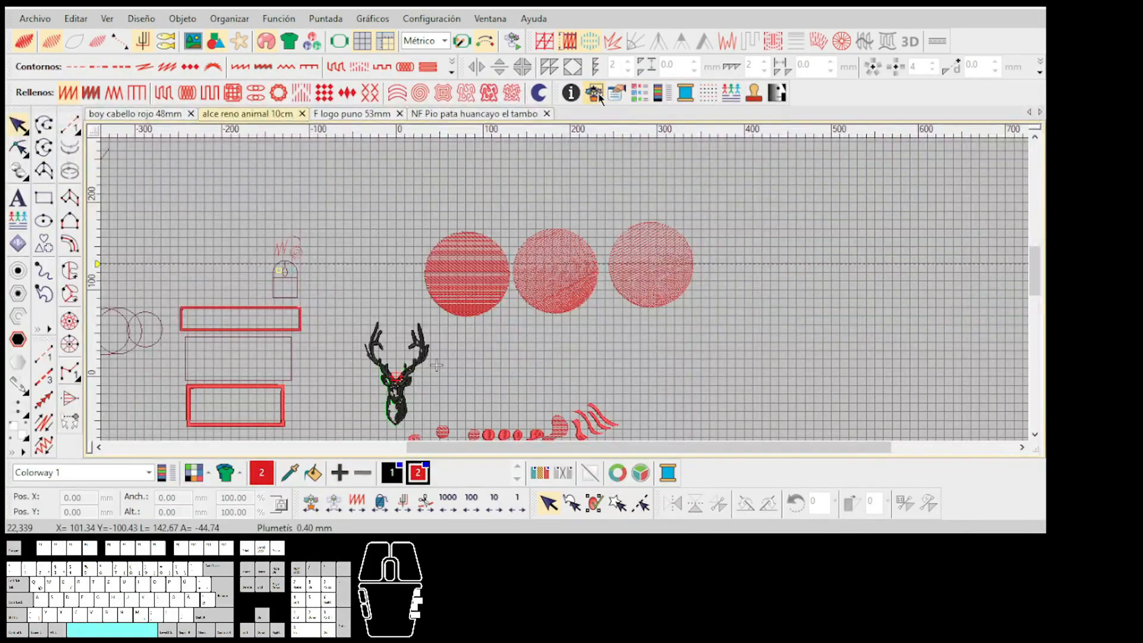
{"action": "right_click", "coordinate": [833, 98]}
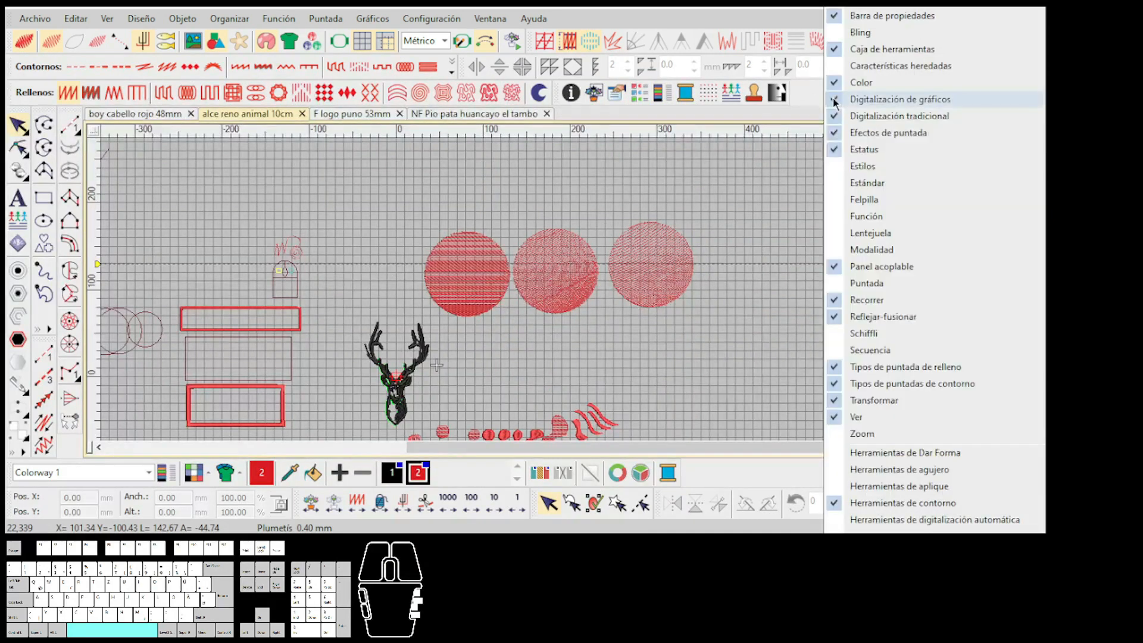
{"action": "left_click", "coordinate": [876, 263]}
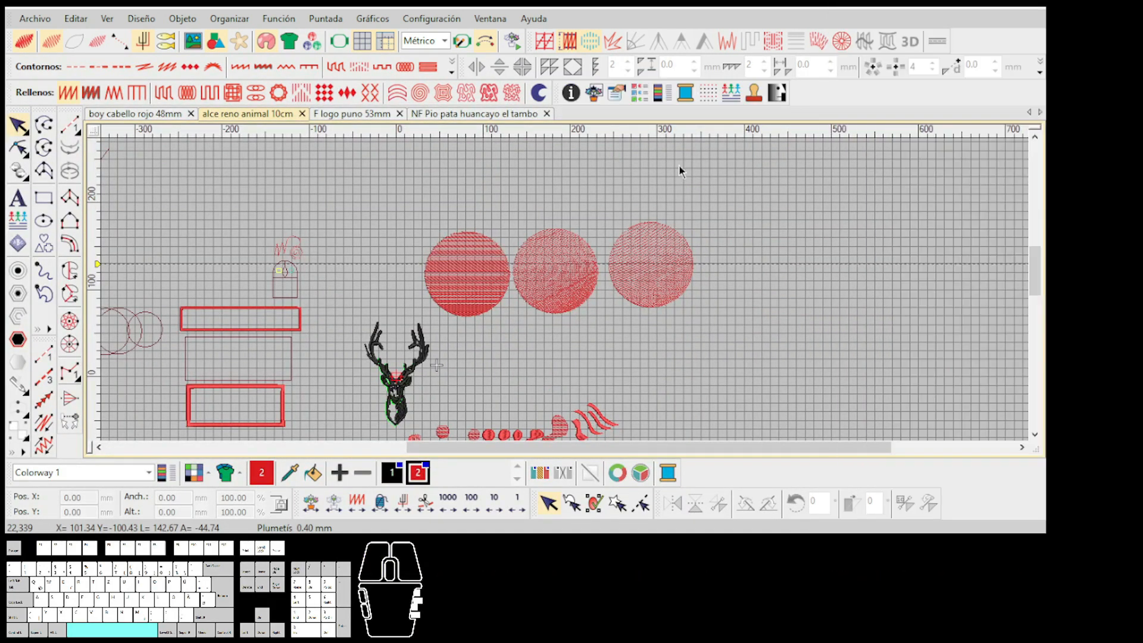
{"action": "left_click", "coordinate": [639, 96]}
{"action": "left_click", "coordinate": [616, 95]}
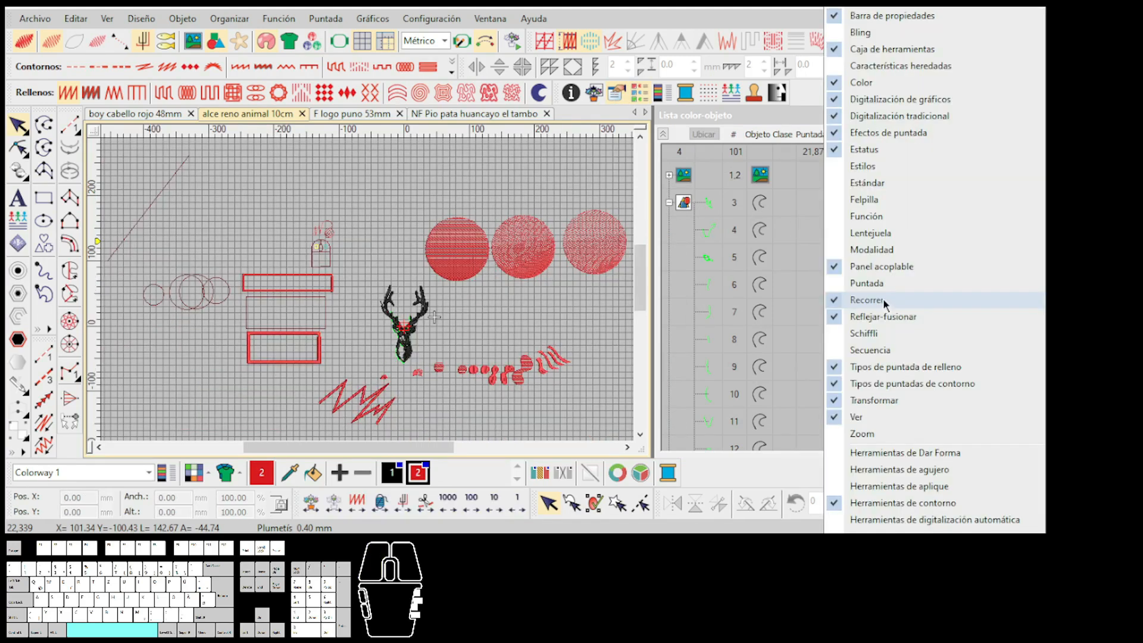
Switch the Recorrer toolbar off and back on in the list of toolbars
{"action": "left_click", "coordinate": [883, 298]}
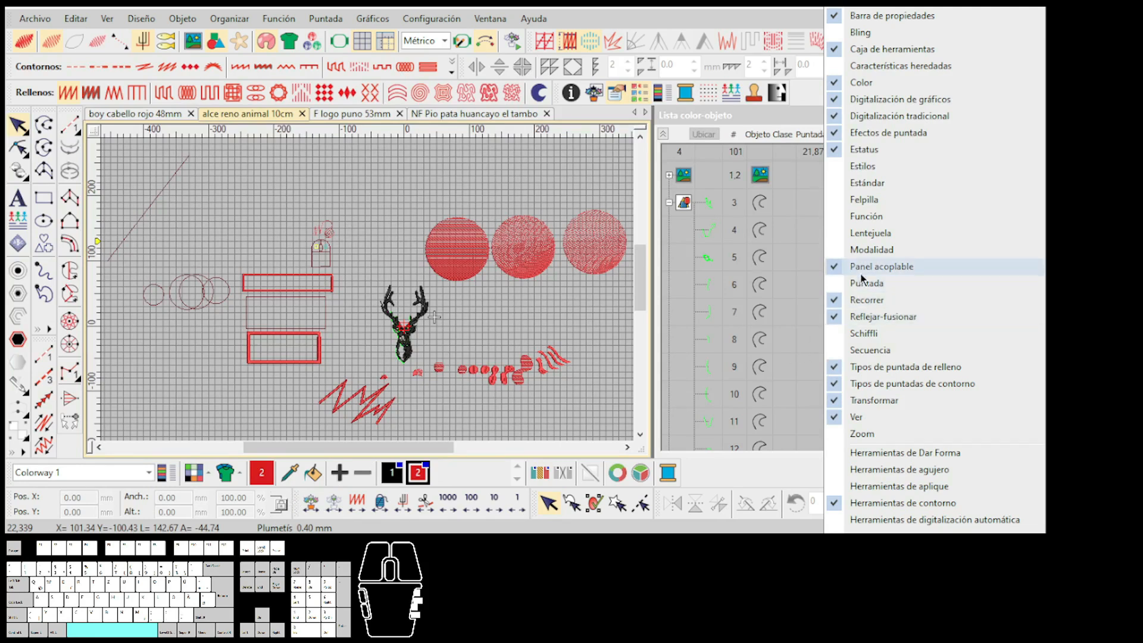
{"action": "left_click", "coordinate": [867, 302]}
{"action": "left_click", "coordinate": [866, 303]}
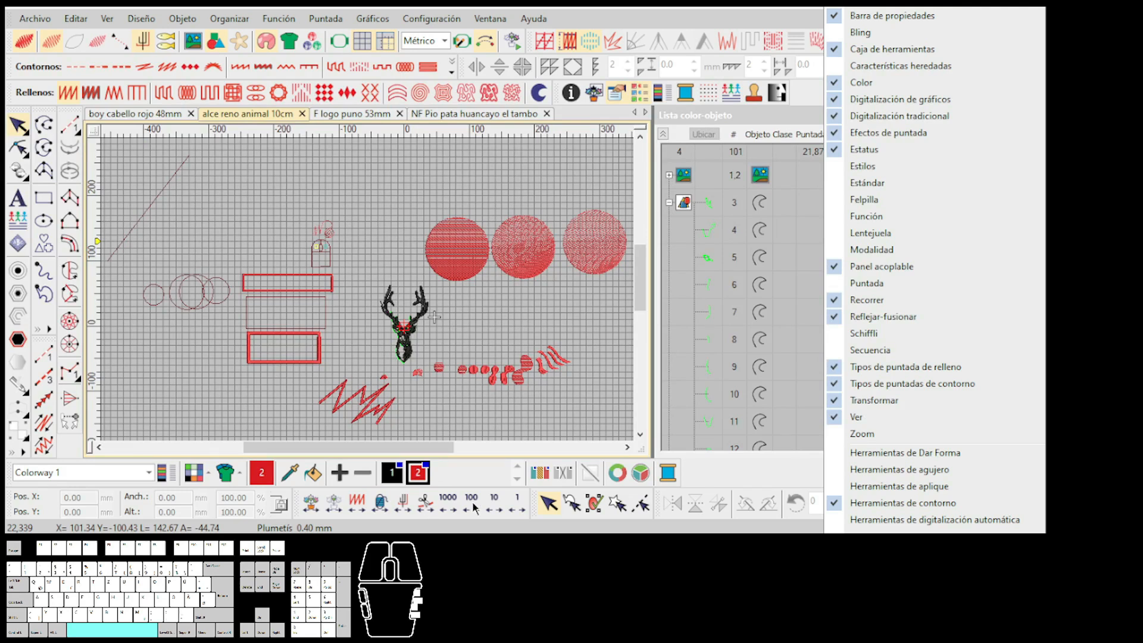
{"action": "left_click", "coordinate": [473, 338]}
Travel to the first stitch of the design, then move through the stitch sequence by 1000 stitches and by trims
{"action": "key", "text": "t"}
{"action": "key", "text": "Home"}
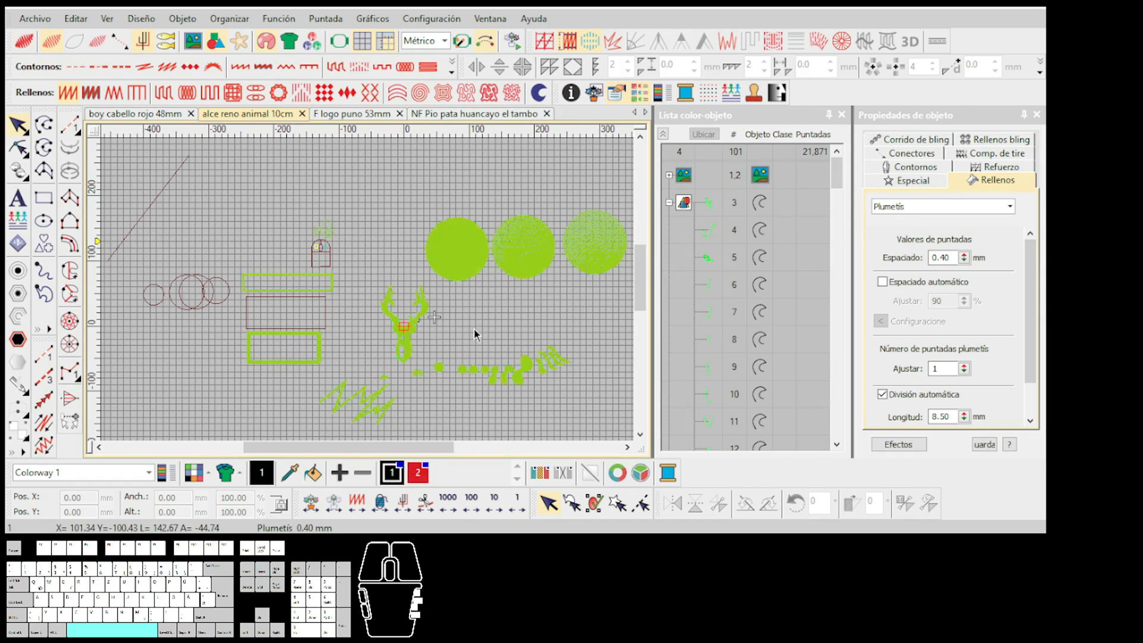
{"action": "right_click", "coordinate": [454, 507]}
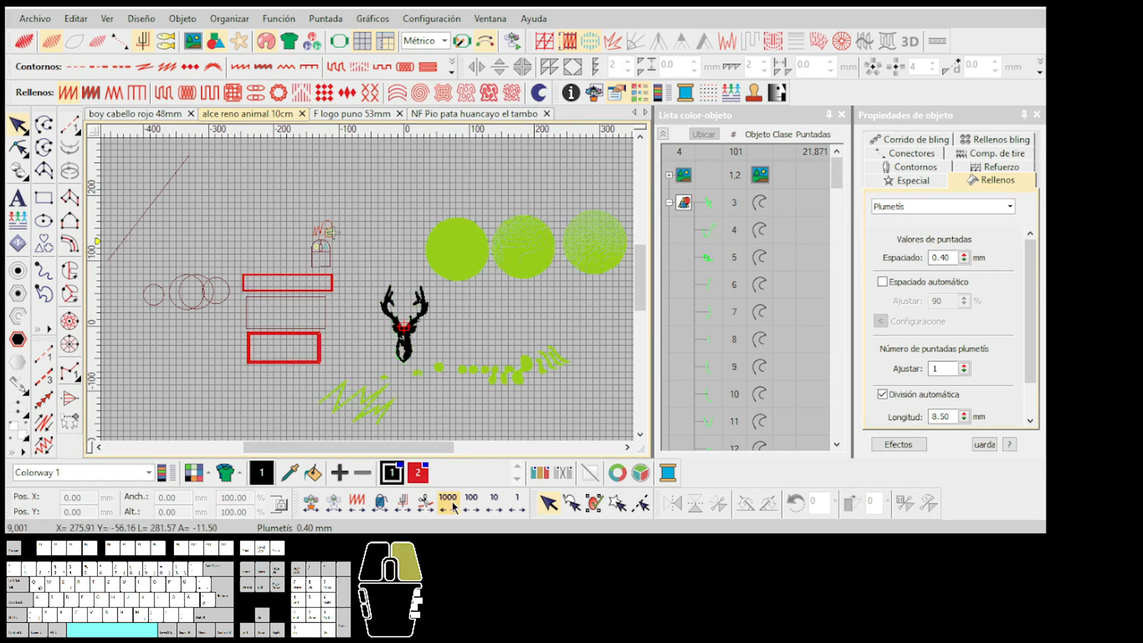
{"action": "left_click", "coordinate": [425, 504]}
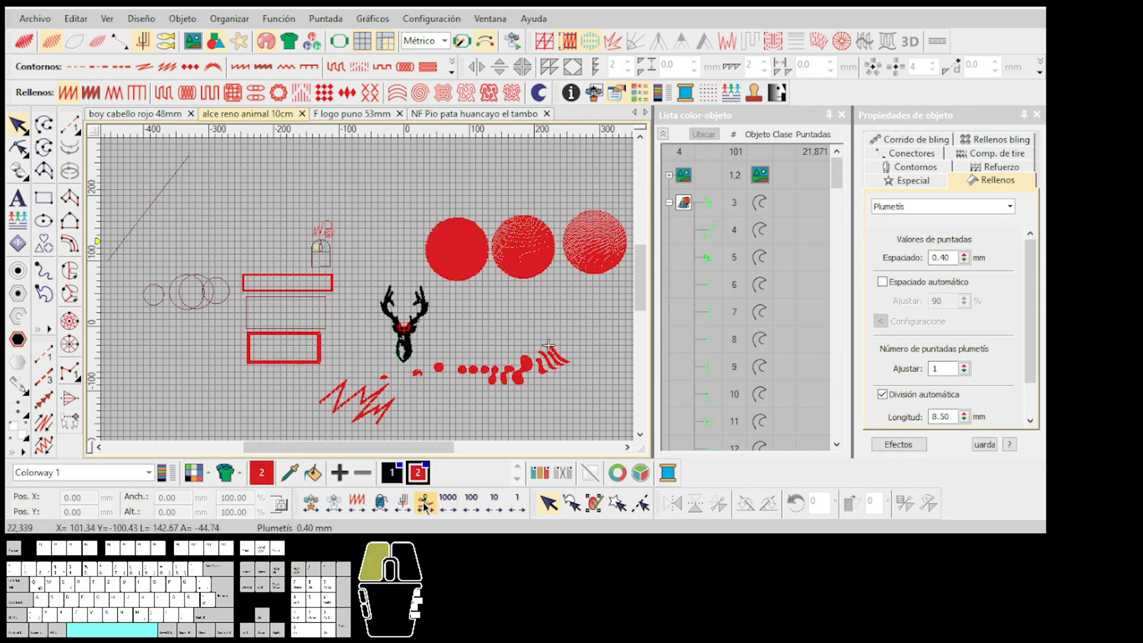
{"action": "right_click", "coordinate": [425, 505]}
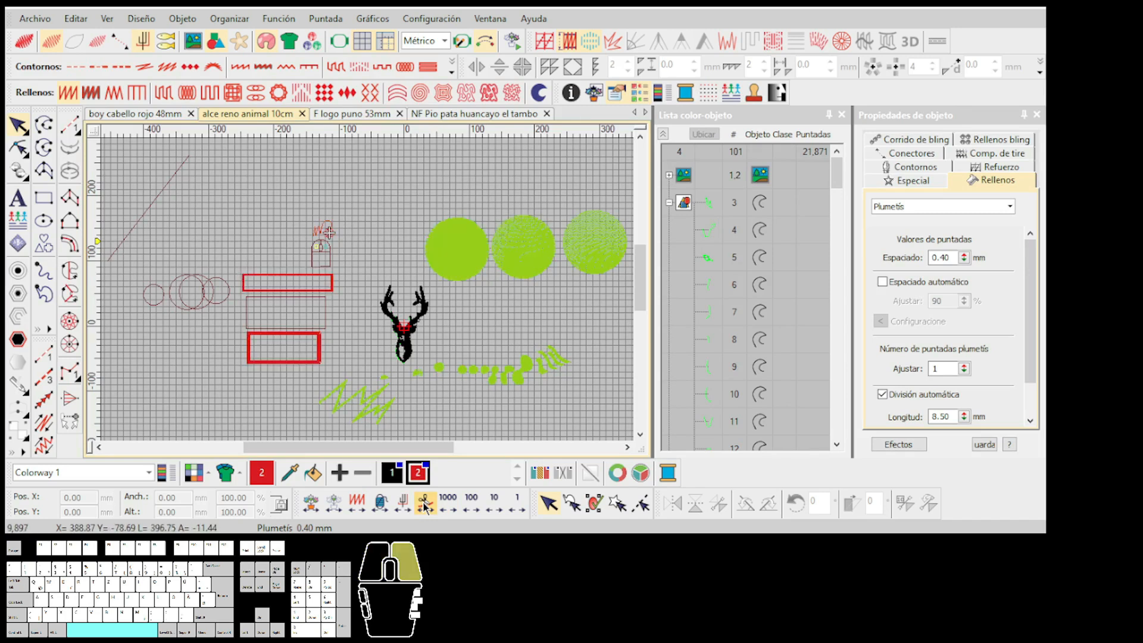
{"action": "left_click", "coordinate": [425, 505]}
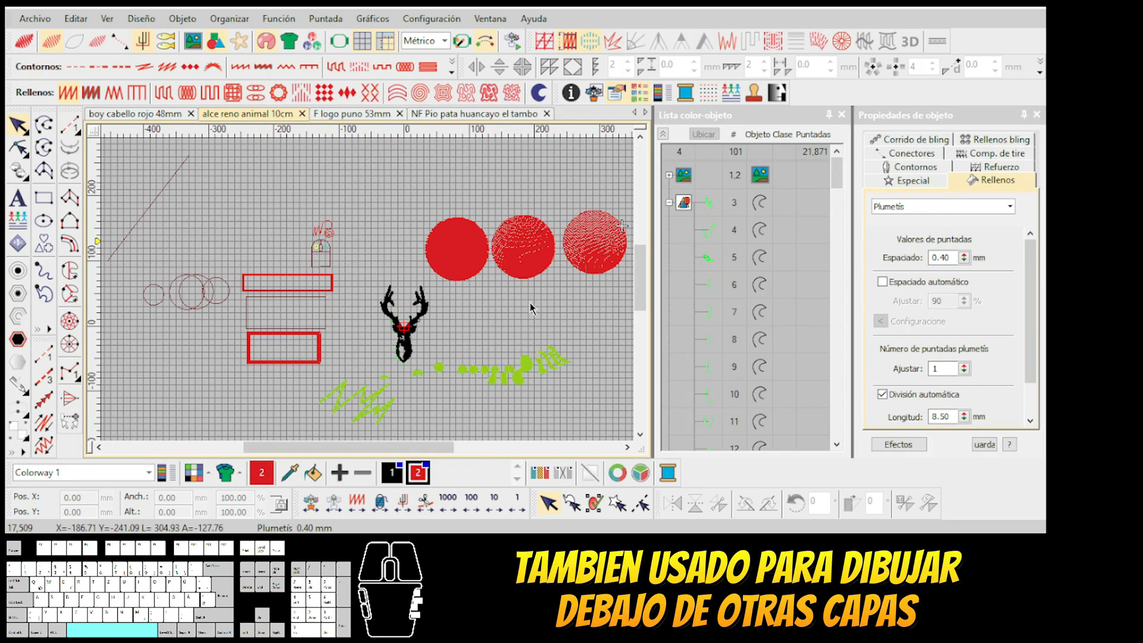
Display the connectors between the design's embroidery objects
{"action": "scroll", "coordinate": [502, 286], "scroll_direction": "up", "scroll_amount": 1}
{"action": "scroll", "coordinate": [369, 295], "scroll_direction": "down", "scroll_amount": 3}
{"action": "scroll", "coordinate": [349, 303], "scroll_direction": "up", "scroll_amount": 1}
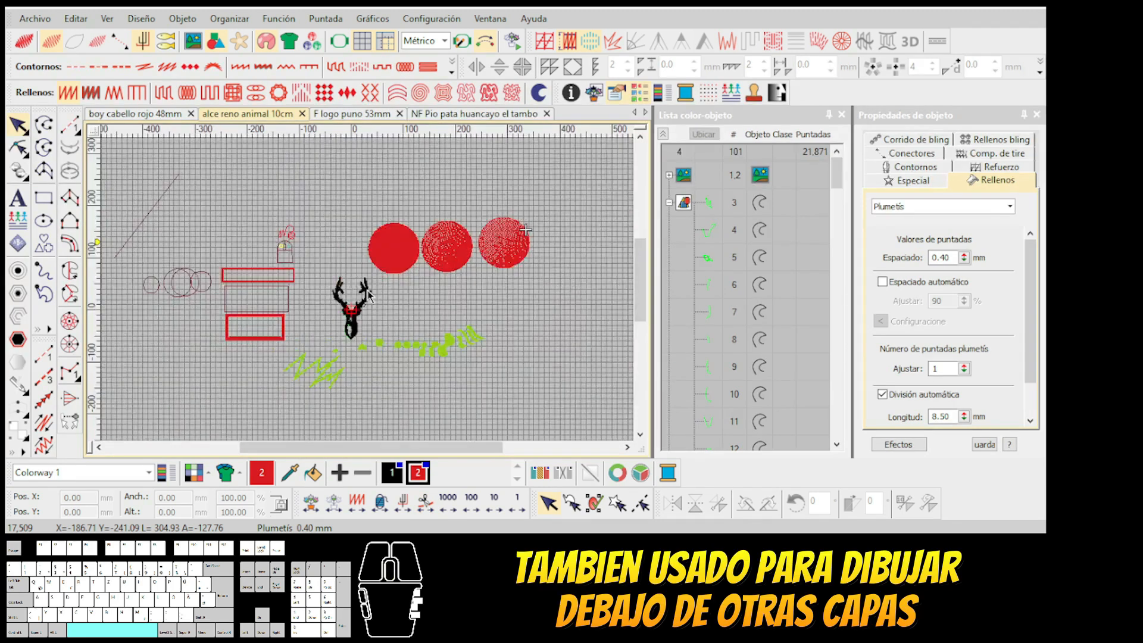
{"action": "key", "text": "shift+c"}
{"action": "scroll", "coordinate": [375, 267], "scroll_direction": "up", "scroll_amount": 1}
{"action": "scroll", "coordinate": [375, 265], "scroll_direction": "down", "scroll_amount": 2}
{"action": "scroll", "coordinate": [393, 226], "scroll_direction": "up", "scroll_amount": 4}
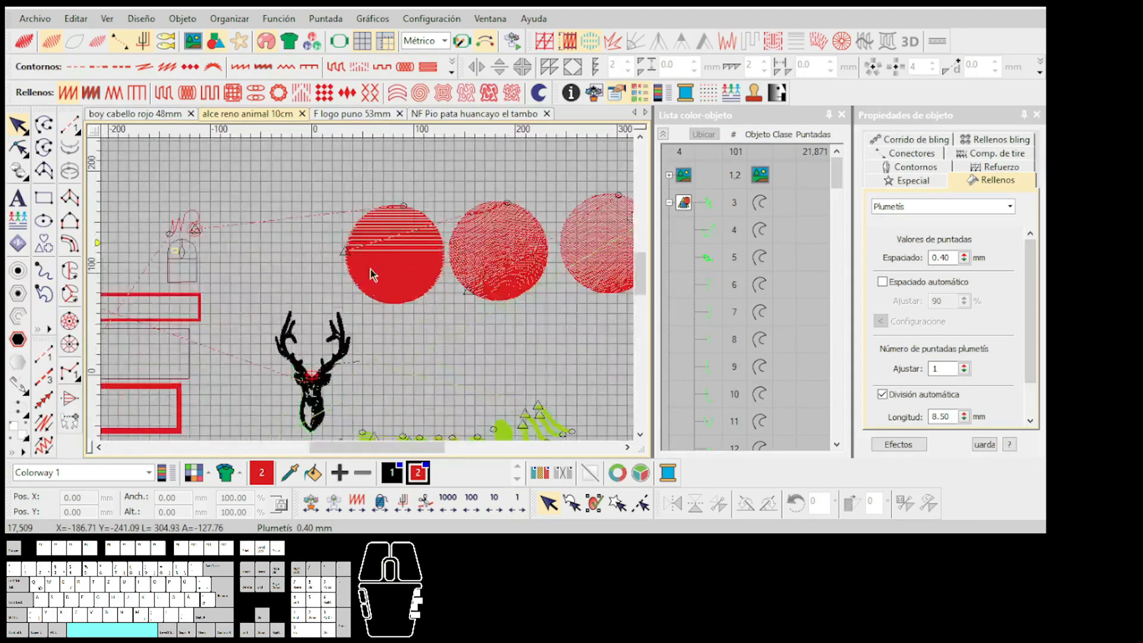
{"action": "scroll", "coordinate": [419, 244], "scroll_direction": "down", "scroll_amount": 3}
{"action": "scroll", "coordinate": [360, 333], "scroll_direction": "up", "scroll_amount": 2}
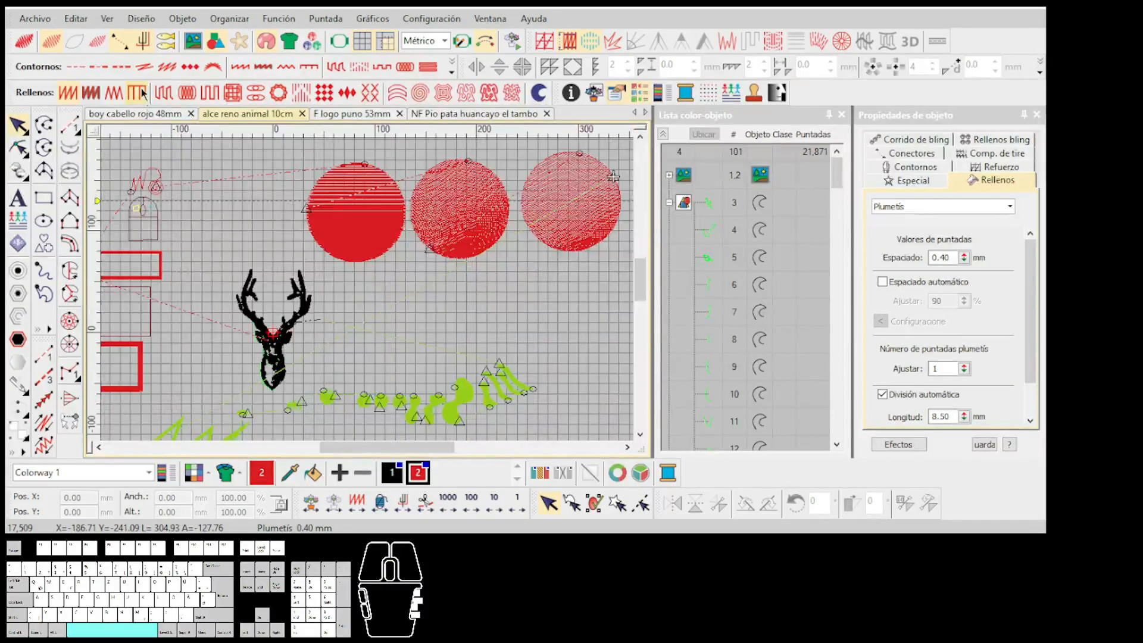
Toggle the connector display off and on, and fit the whole design in view
{"action": "left_click", "coordinate": [123, 43]}
{"action": "left_click", "coordinate": [124, 43]}
{"action": "left_click", "coordinate": [123, 43]}
{"action": "left_click", "coordinate": [123, 43]}
{"action": "key", "text": "0"}
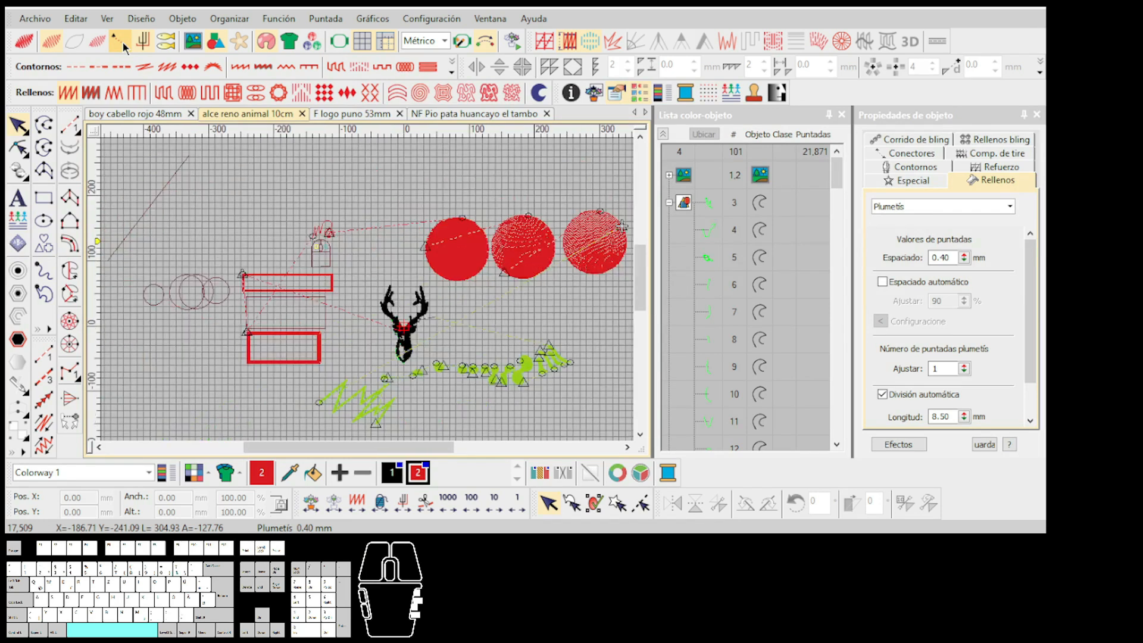
{"action": "left_click", "coordinate": [122, 41]}
{"action": "left_click", "coordinate": [122, 41]}
Examine the connectors and the start and end markers between the small column-filled circles beside the deer head
{"action": "scroll", "coordinate": [461, 367], "scroll_direction": "up", "scroll_amount": 3}
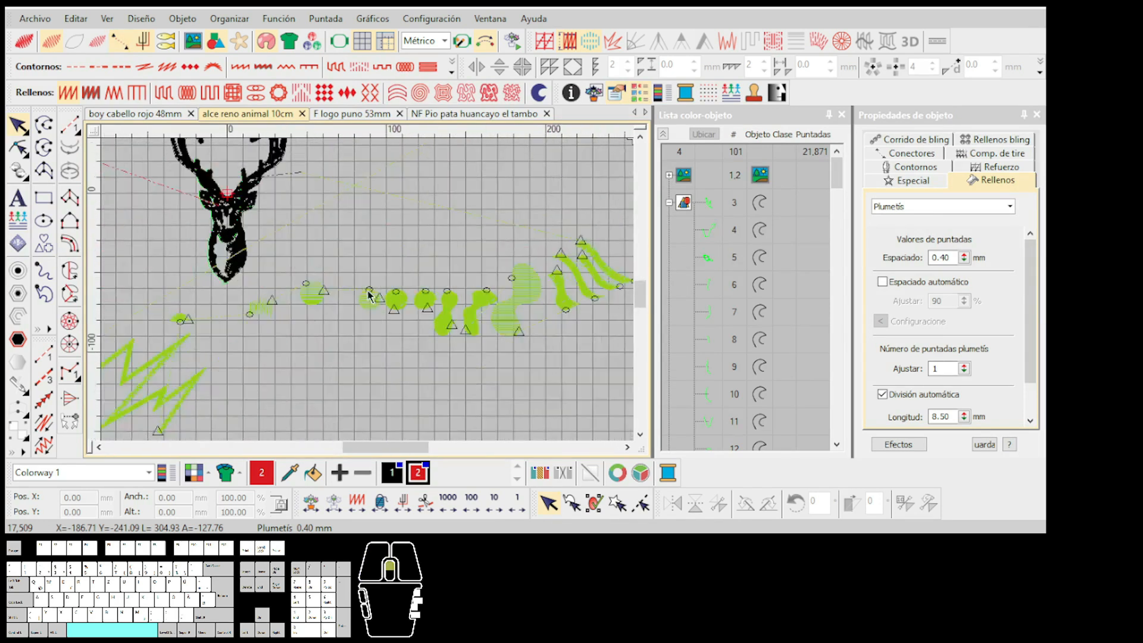
{"action": "scroll", "coordinate": [369, 294], "scroll_direction": "up", "scroll_amount": 5}
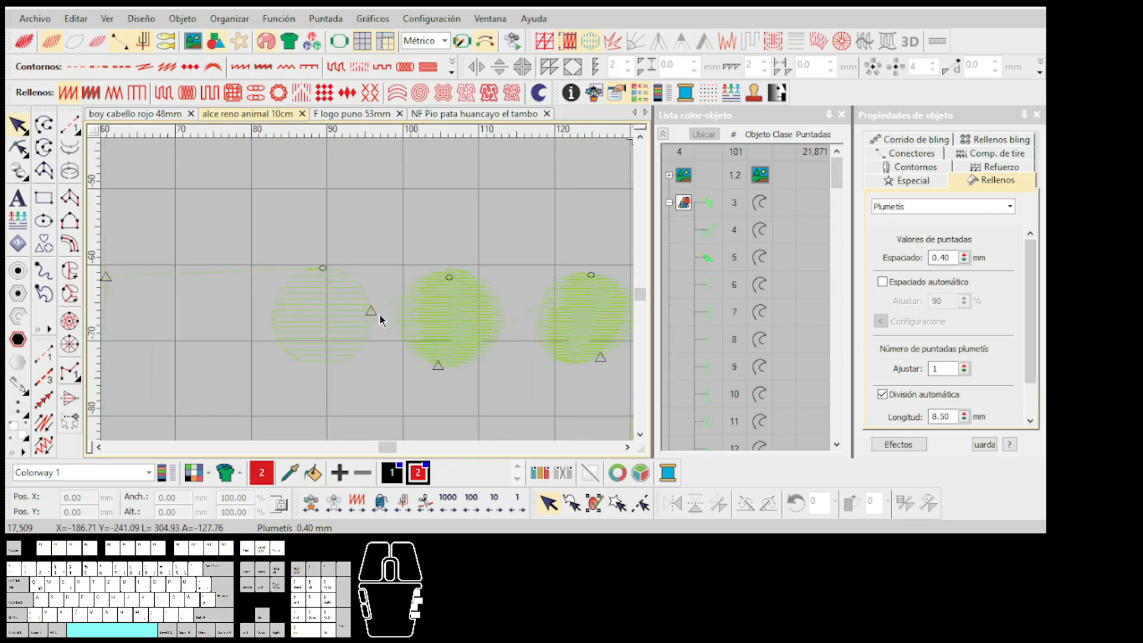
{"action": "scroll", "coordinate": [372, 309], "scroll_direction": "up", "scroll_amount": 2}
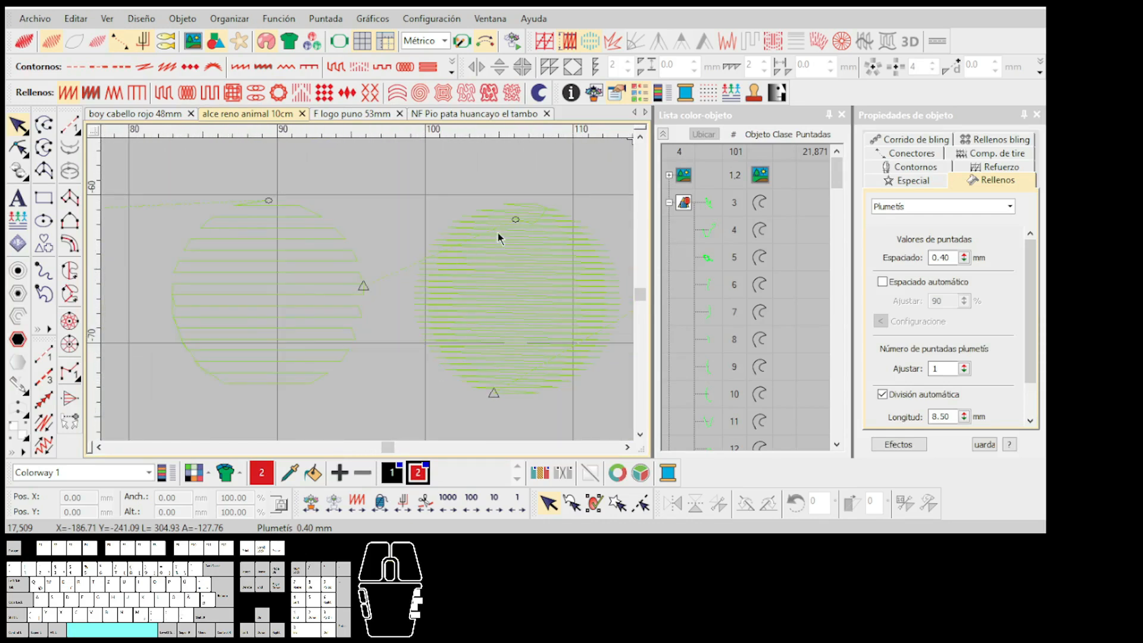
{"action": "scroll", "coordinate": [405, 264], "scroll_direction": "down", "scroll_amount": 3}
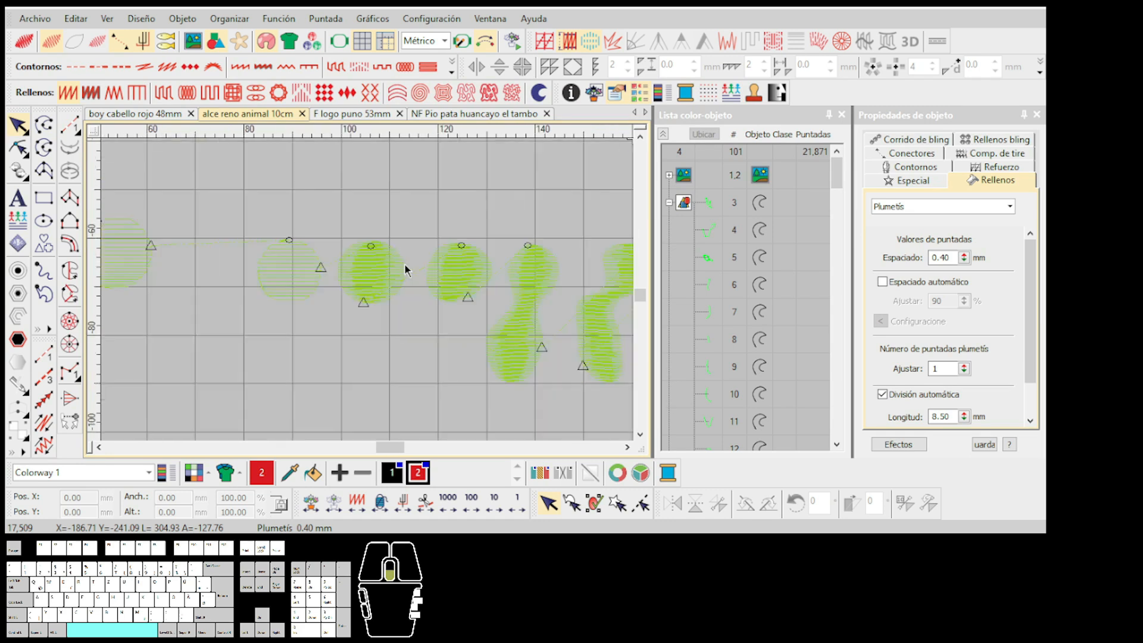
{"action": "scroll", "coordinate": [399, 297], "scroll_direction": "up", "scroll_amount": 3}
{"action": "scroll", "coordinate": [369, 296], "scroll_direction": "up", "scroll_amount": 2}
{"action": "scroll", "coordinate": [366, 291], "scroll_direction": "down", "scroll_amount": 2}
{"action": "scroll", "coordinate": [366, 291], "scroll_direction": "up", "scroll_amount": 3}
{"action": "scroll", "coordinate": [368, 295], "scroll_direction": "up", "scroll_amount": 3}
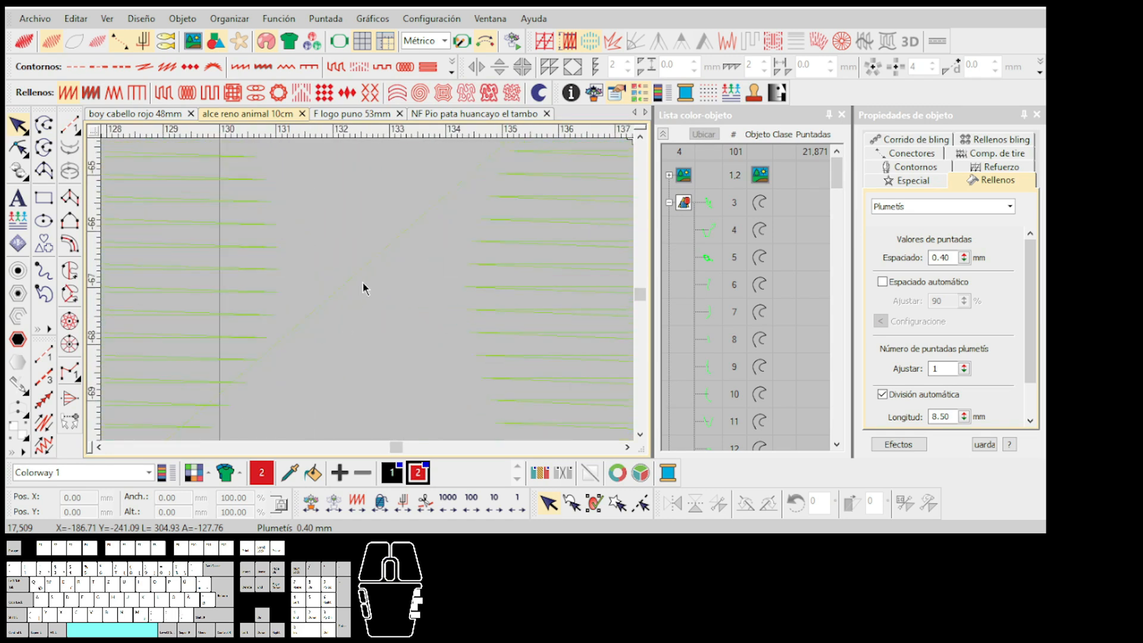
{"action": "scroll", "coordinate": [368, 296], "scroll_direction": "down", "scroll_amount": 3}
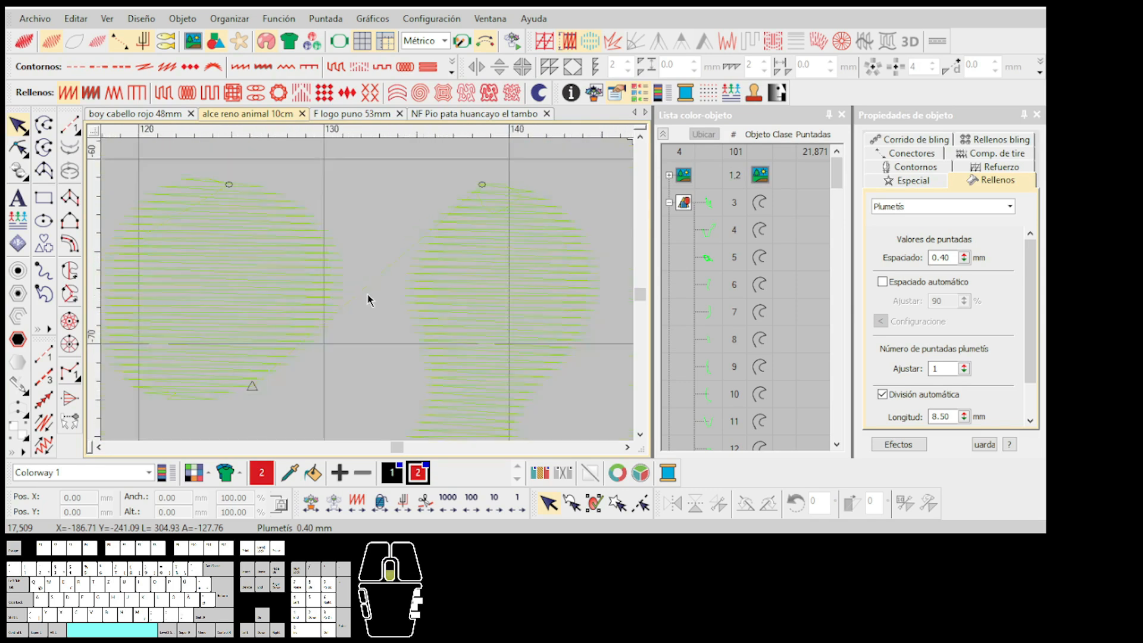
{"action": "scroll", "coordinate": [364, 303], "scroll_direction": "down", "scroll_amount": 3}
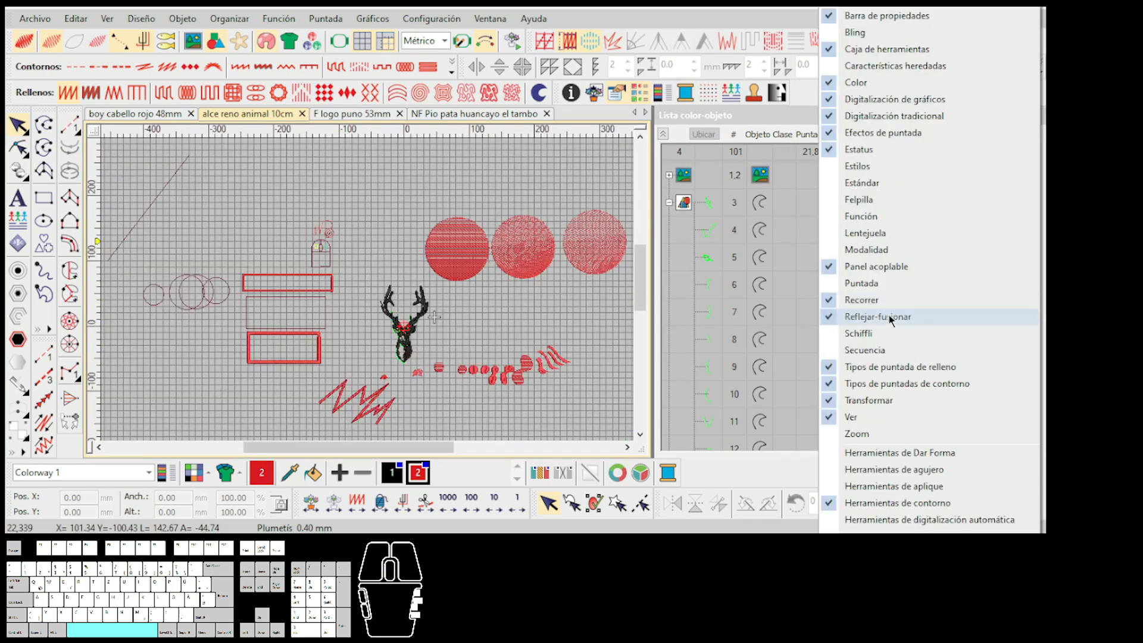
Switch the Reflejar-fusionar toolbar off and back on in the list of toolbars, and shift it slightly along its row
{"action": "left_click", "coordinate": [889, 319]}
{"action": "left_click", "coordinate": [889, 319]}
{"action": "left_click", "coordinate": [890, 319]}
{"action": "left_click", "coordinate": [889, 319]}
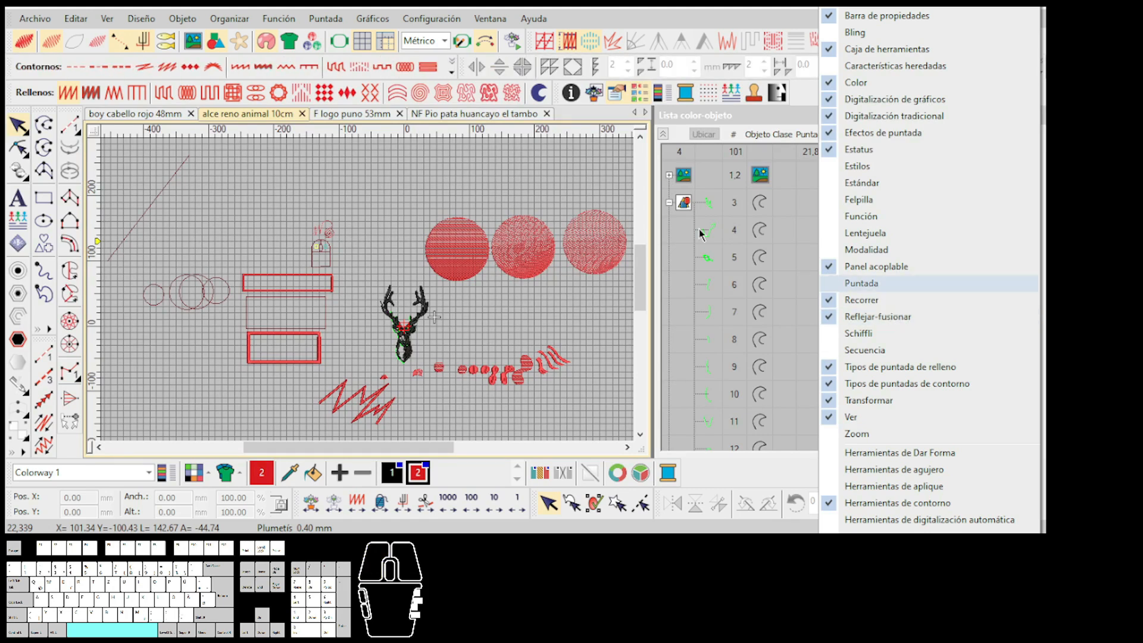
{"action": "left_click", "coordinate": [861, 283]}
{"action": "mouse_move", "coordinate": [459, 70]}
{"action": "left_mouse_down"}
{"action": "mouse_move", "coordinate": [484, 71]}
{"action": "mouse_move", "coordinate": [464, 70]}
{"action": "left_mouse_up"}
{"action": "left_click", "coordinate": [479, 205]}
Digitize a small leaf about 14 mm long with Column B in the empty area beside the three large circles
{"action": "scroll", "coordinate": [575, 227], "scroll_direction": "down", "scroll_amount": 2}
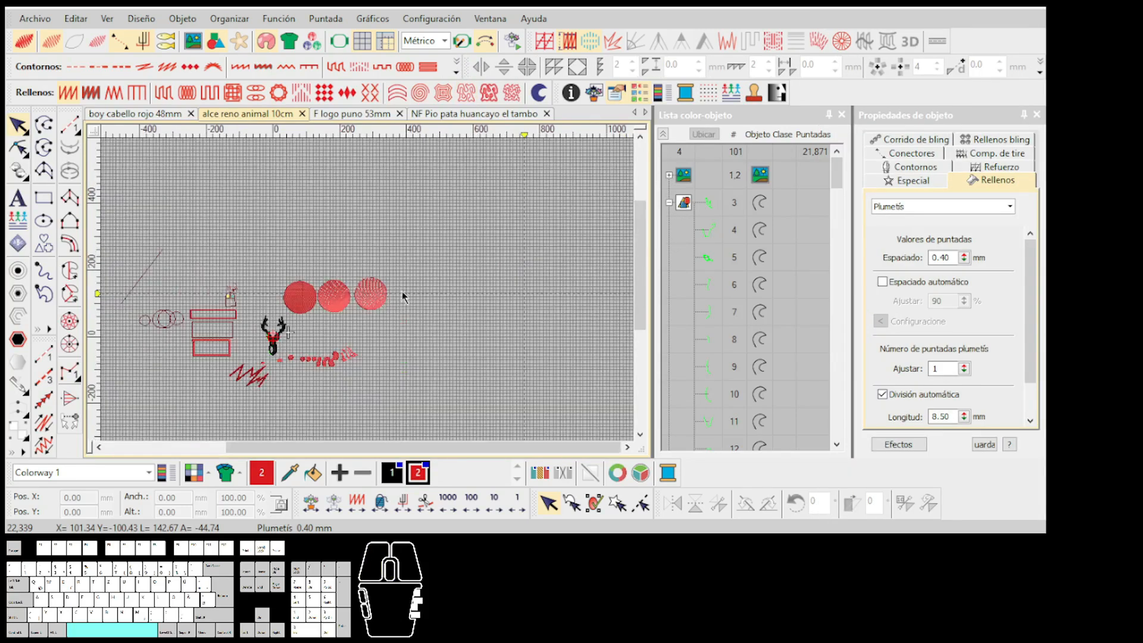
{"action": "scroll", "coordinate": [402, 292], "scroll_direction": "up", "scroll_amount": 6}
{"action": "left_click", "coordinate": [367, 290]}
{"action": "left_click", "coordinate": [70, 221]}
{"action": "scroll", "coordinate": [321, 316], "scroll_direction": "up", "scroll_amount": 3}
{"action": "left_click", "coordinate": [388, 316]}
{"action": "right_click", "coordinate": [375, 289]}
{"action": "scroll", "coordinate": [378, 258], "scroll_direction": "up", "scroll_amount": 1}
{"action": "scroll", "coordinate": [377, 288], "scroll_direction": "up", "scroll_amount": 1}
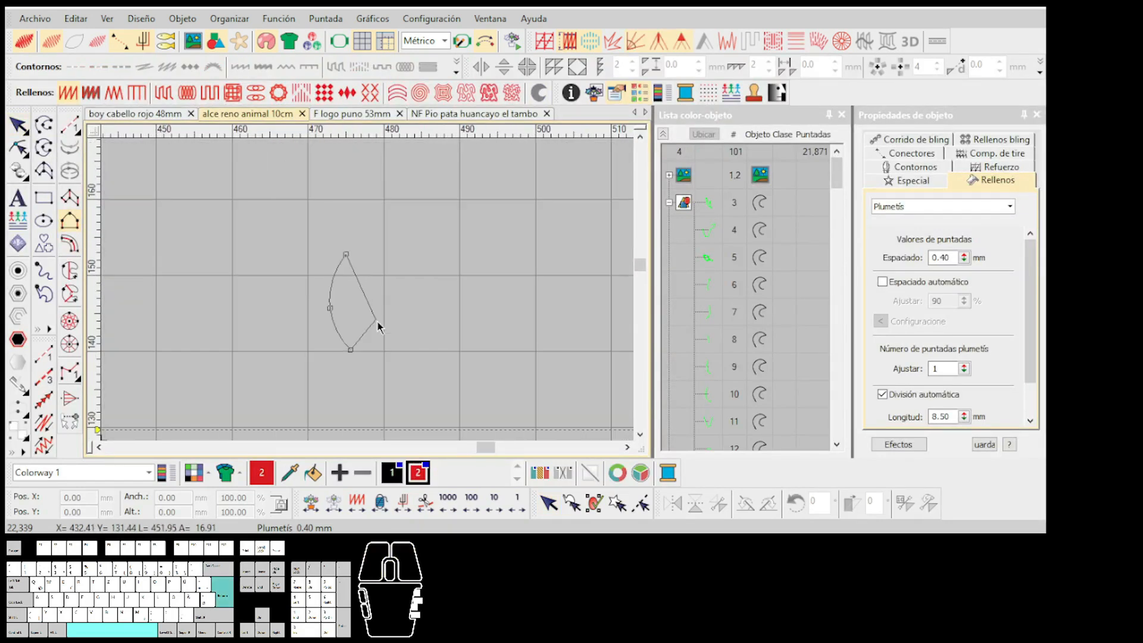
{"action": "left_click", "coordinate": [368, 344]}
{"action": "right_click", "coordinate": [381, 307]}
{"action": "left_click", "coordinate": [362, 246]}
{"action": "key", "text": "Return"}
Reflect the tilted leaf with 2 rows and 2 columns to form a four-petal shape
{"action": "left_click", "coordinate": [18, 125]}
{"action": "left_click", "coordinate": [554, 67]}
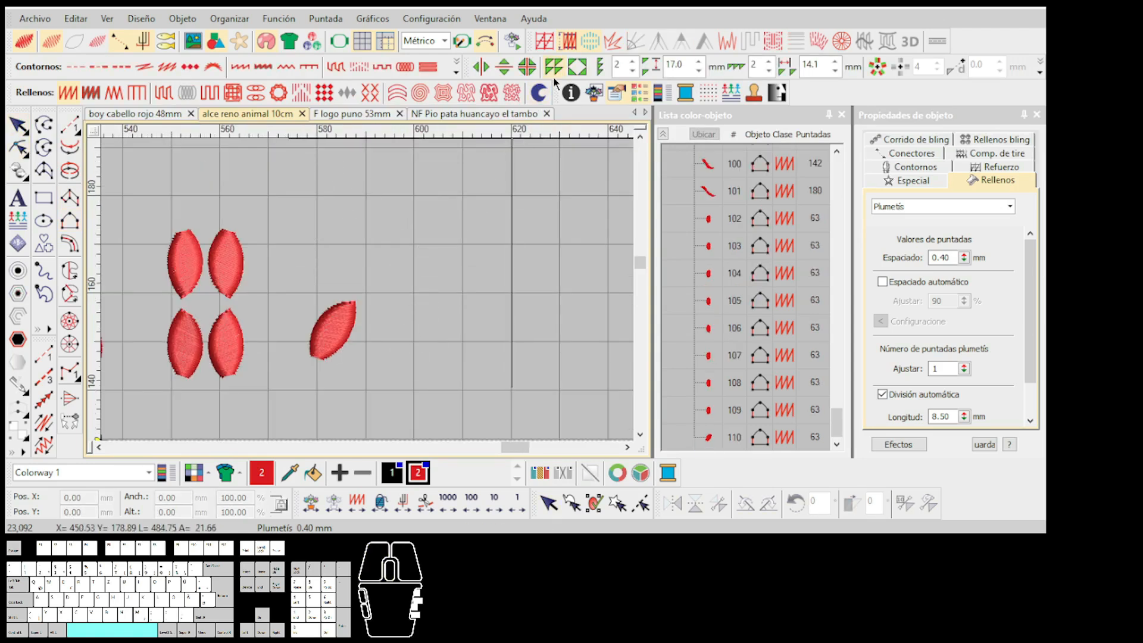
{"action": "left_click", "coordinate": [577, 67]}
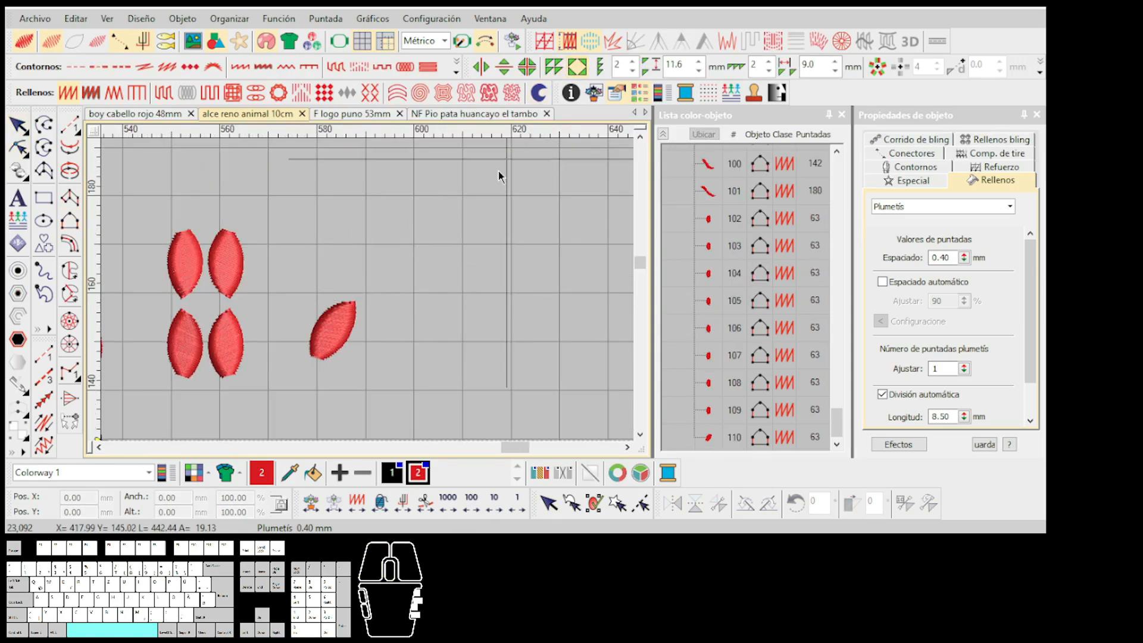
{"action": "left_click", "coordinate": [360, 300]}
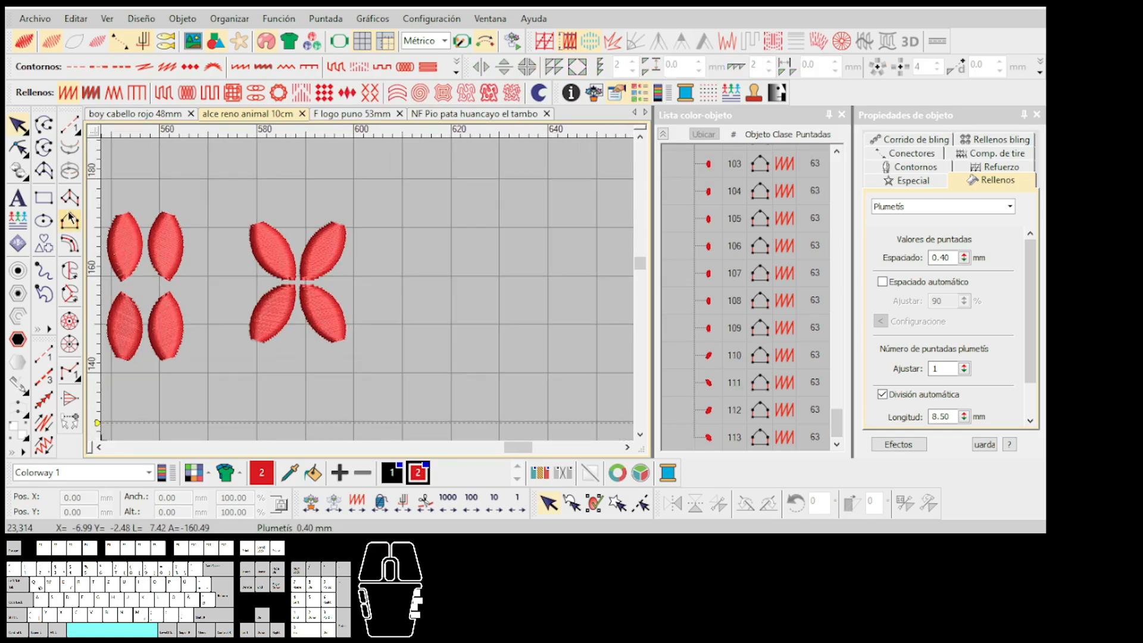
Digitize a curved petal about 15 mm wide and 12 mm high with Column B beside the four-petal shape
{"action": "left_click", "coordinate": [69, 221]}
{"action": "scroll", "coordinate": [413, 339], "scroll_direction": "up", "scroll_amount": 2}
{"action": "left_click", "coordinate": [313, 333]}
{"action": "right_click", "coordinate": [355, 329]}
{"action": "scroll", "coordinate": [358, 329], "scroll_direction": "up", "scroll_amount": 1}
{"action": "right_click", "coordinate": [368, 280]}
{"action": "right_click", "coordinate": [374, 265]}
{"action": "left_click", "coordinate": [407, 247]}
{"action": "left_click", "coordinate": [271, 322]}
{"action": "right_click", "coordinate": [285, 273]}
{"action": "left_click", "coordinate": [398, 235]}
{"action": "key", "text": "Return"}
{"action": "scroll", "coordinate": [401, 267], "scroll_direction": "down", "scroll_amount": 1}
{"action": "key", "text": "Escape"}
{"action": "left_click_drag", "start_coordinate": [330, 292], "coordinate": [364, 296]}
Duplicate the curved petal in a wreath of 8 around its narrow tip to form a flower
{"action": "left_click", "coordinate": [875, 69]}
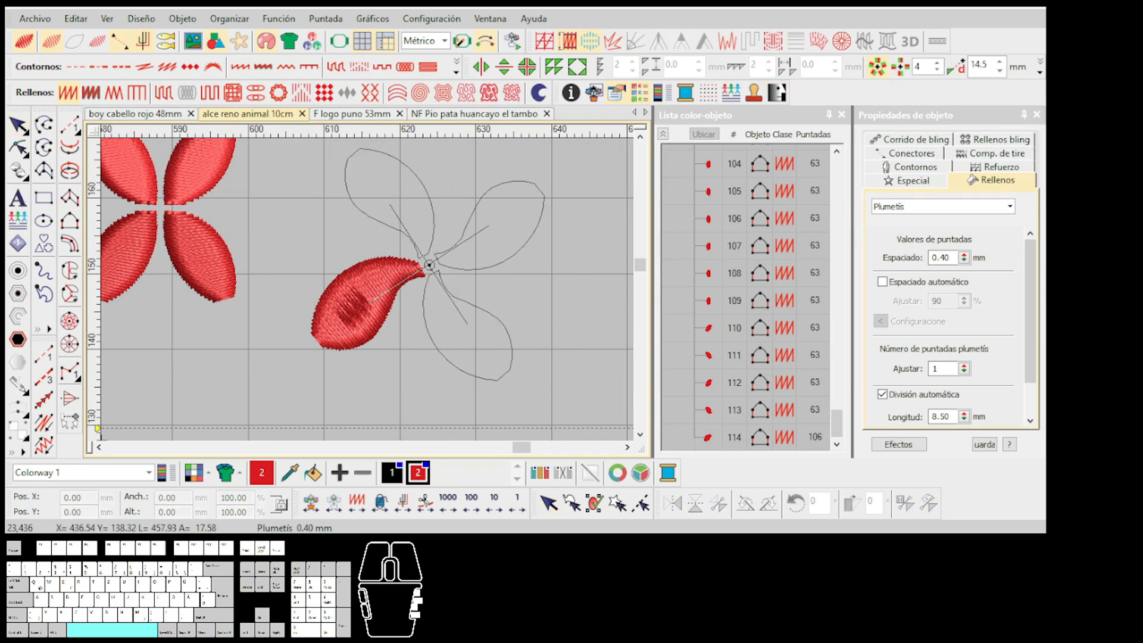
{"action": "left_click", "coordinate": [938, 63]}
{"action": "left_click", "coordinate": [938, 63]}
{"action": "left_click", "coordinate": [938, 63]}
{"action": "left_click", "coordinate": [938, 63]}
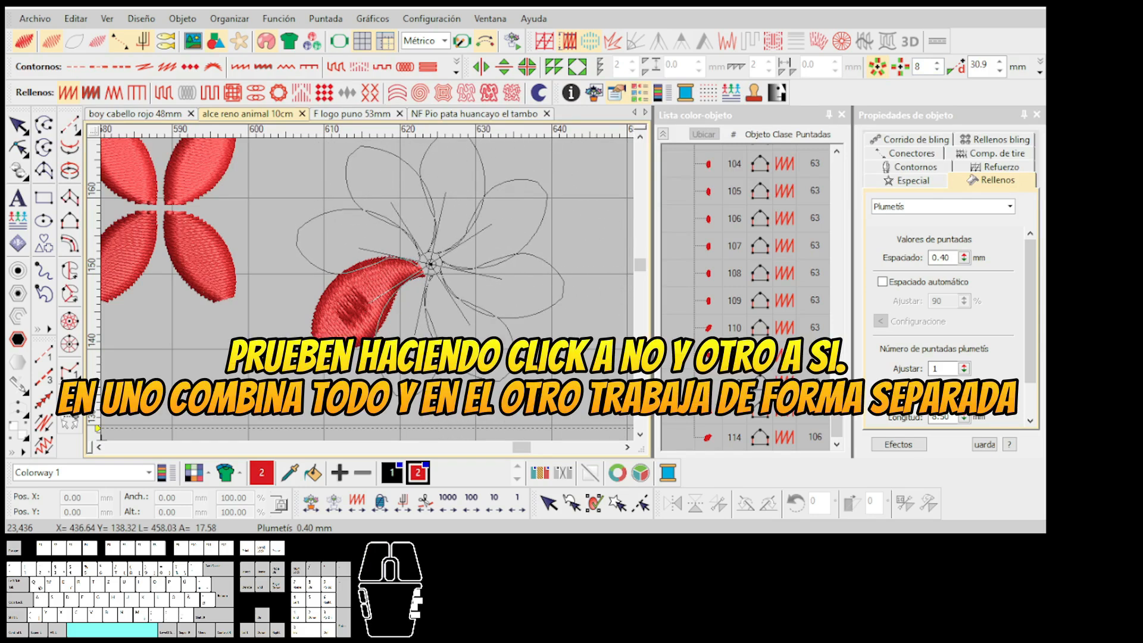
{"action": "left_click", "coordinate": [431, 263]}
{"action": "left_click", "coordinate": [590, 311]}
Digitize a round centre about 5 mm wide over the flower's hole with Column B, in yellow color 4
{"action": "scroll", "coordinate": [367, 292], "scroll_direction": "down", "scroll_amount": 3}
{"action": "scroll", "coordinate": [367, 292], "scroll_direction": "up", "scroll_amount": 5}
{"action": "left_click", "coordinate": [387, 321]}
{"action": "right_click", "coordinate": [346, 303]}
{"action": "left_click", "coordinate": [347, 264]}
{"action": "left_click", "coordinate": [430, 280]}
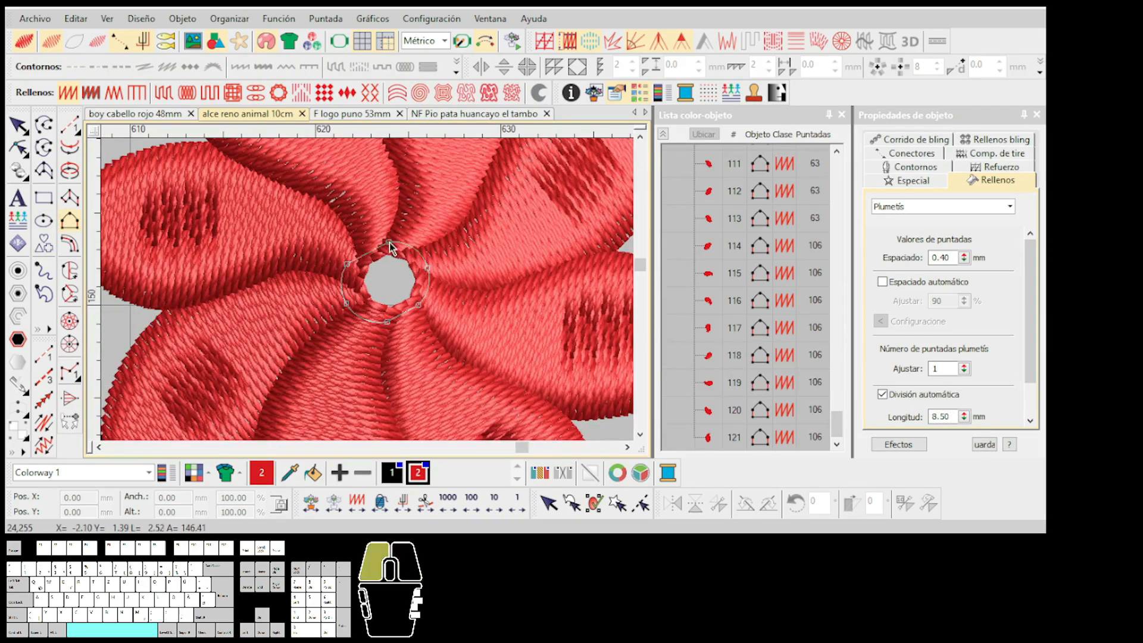
{"action": "scroll", "coordinate": [372, 285], "scroll_direction": "down", "scroll_amount": 4}
{"action": "scroll", "coordinate": [367, 293], "scroll_direction": "up", "scroll_amount": 1}
{"action": "scroll", "coordinate": [367, 293], "scroll_direction": "up", "scroll_amount": 1}
{"action": "key", "text": "Escape"}
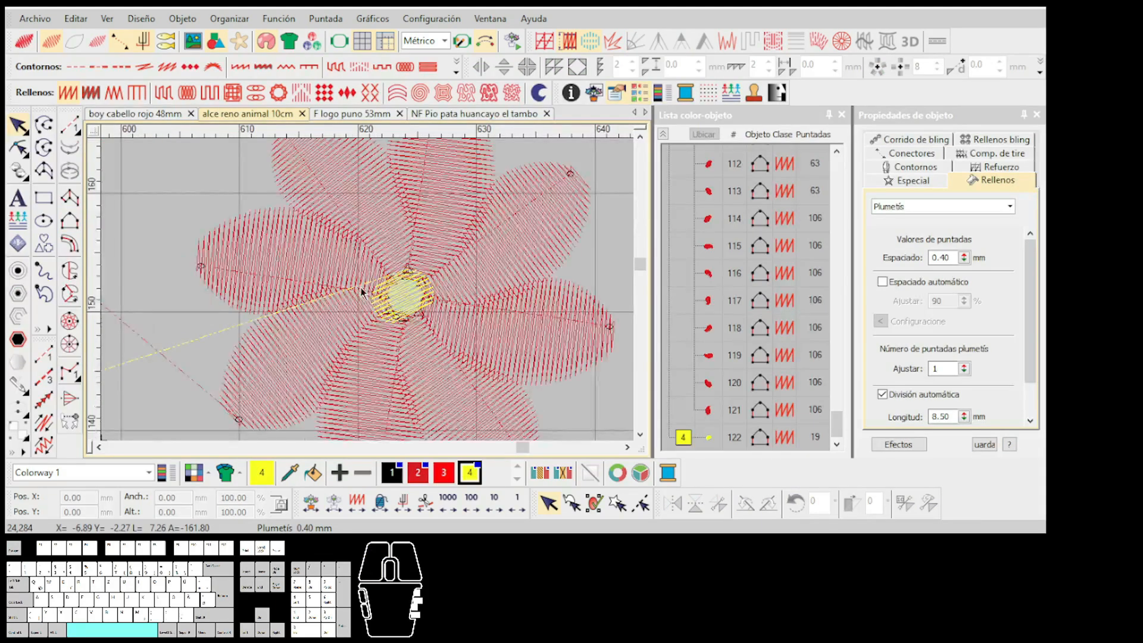
Reshape the petal just clockwise of the original one, moving its start point from the outer tip to the flower's centre
{"action": "scroll", "coordinate": [372, 294], "scroll_direction": "down", "scroll_amount": 2}
{"action": "scroll", "coordinate": [368, 296], "scroll_direction": "up", "scroll_amount": 3}
{"action": "left_click", "coordinate": [368, 296]}
{"action": "key", "text": "h"}
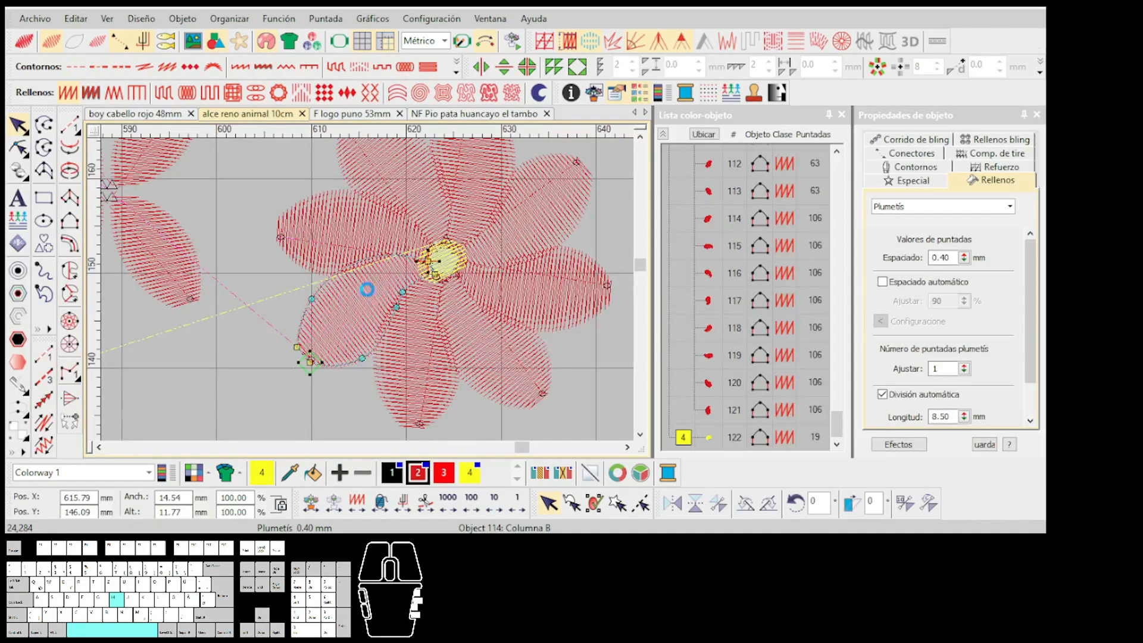
{"action": "scroll", "coordinate": [345, 239], "scroll_direction": "up", "scroll_amount": 1}
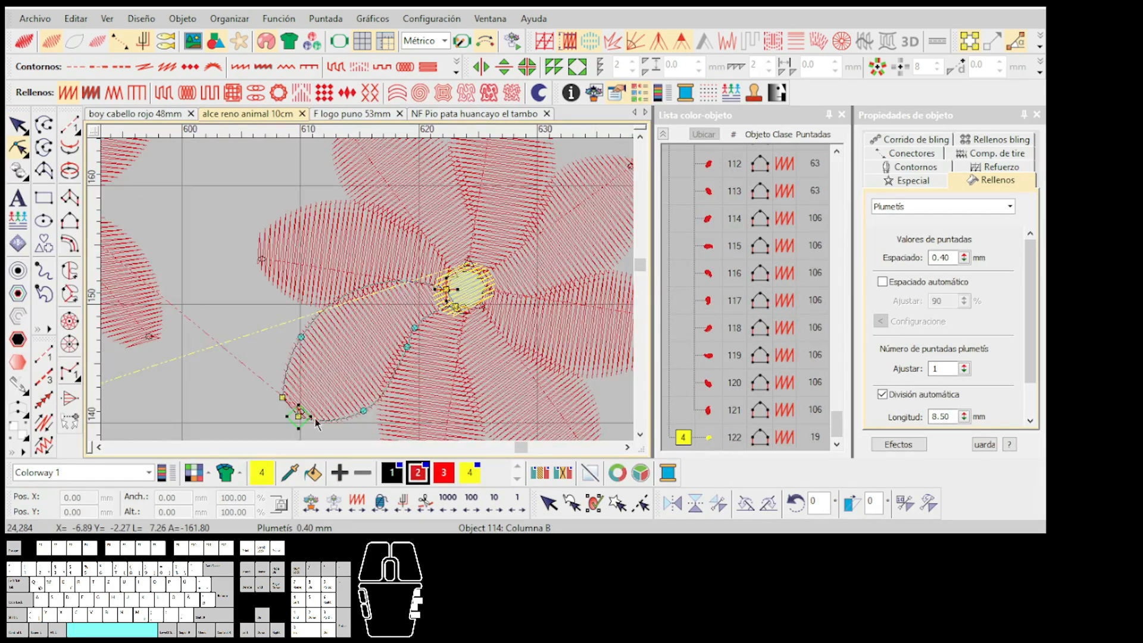
{"action": "left_click", "coordinate": [295, 295]}
{"action": "left_click_drag", "start_coordinate": [262, 260], "coordinate": [484, 309]}
{"action": "scroll", "coordinate": [449, 263], "scroll_direction": "down", "scroll_amount": 2}
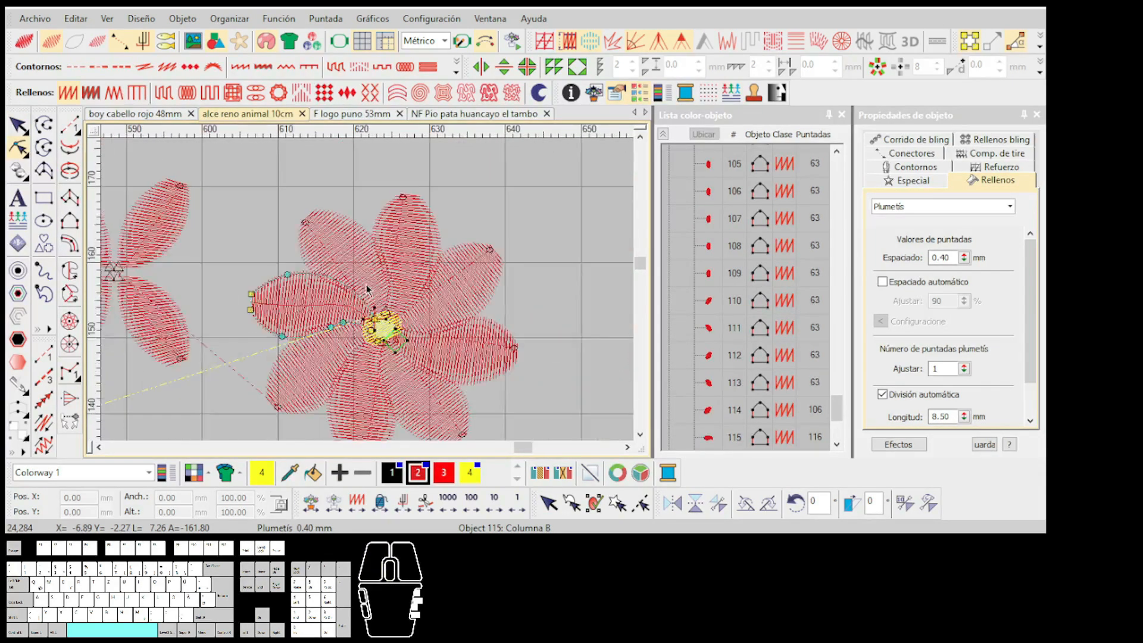
Move the start points of the next two petals clockwise from their outer tips to the flower's centre
{"action": "scroll", "coordinate": [370, 289], "scroll_direction": "up", "scroll_amount": 2}
{"action": "left_click", "coordinate": [369, 293]}
{"action": "left_click_drag", "start_coordinate": [285, 210], "coordinate": [382, 381]}
{"action": "left_click", "coordinate": [410, 203]}
{"action": "left_click_drag", "start_coordinate": [438, 169], "coordinate": [375, 378]}
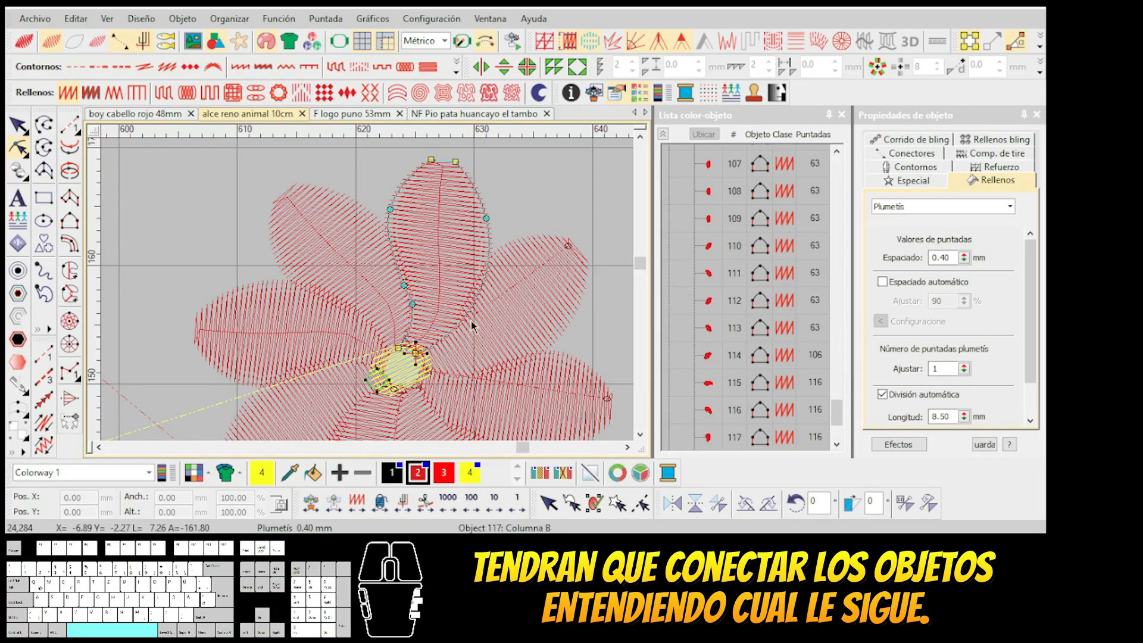
Move the start point of the petal clockwise of the uppermost one to the flower's centre, and select the following petal
{"action": "left_click", "coordinate": [544, 242]}
{"action": "left_click_drag", "start_coordinate": [570, 243], "coordinate": [387, 343]}
{"action": "scroll", "coordinate": [440, 372], "scroll_direction": "down", "scroll_amount": 2}
{"action": "left_click", "coordinate": [438, 291]}
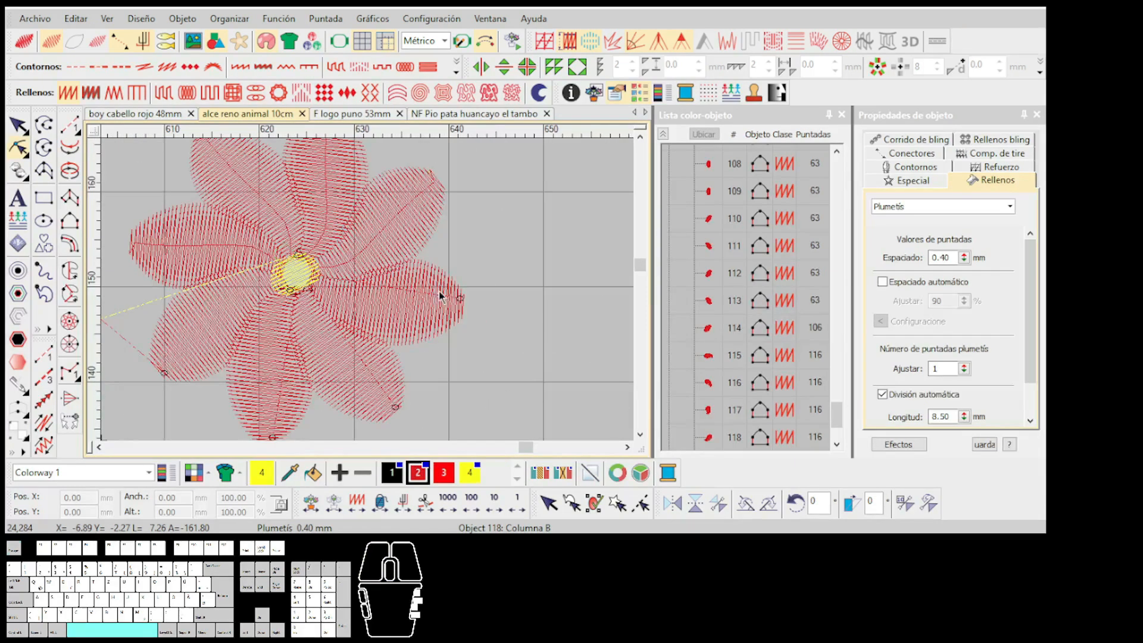
Move the stitch end points of the right and lower-right petals to the flower's yellow center
{"action": "left_click_drag", "start_coordinate": [462, 296], "coordinate": [300, 285]}
{"action": "left_click", "coordinate": [398, 367]}
{"action": "left_click_drag", "start_coordinate": [399, 408], "coordinate": [323, 277]}
{"action": "scroll", "coordinate": [318, 336], "scroll_direction": "up", "scroll_amount": 1}
Edit the bottom petal's start and end points so its stitching ends at the flower's center
{"action": "left_click", "coordinate": [341, 304]}
{"action": "left_click_drag", "start_coordinate": [330, 394], "coordinate": [361, 257]}
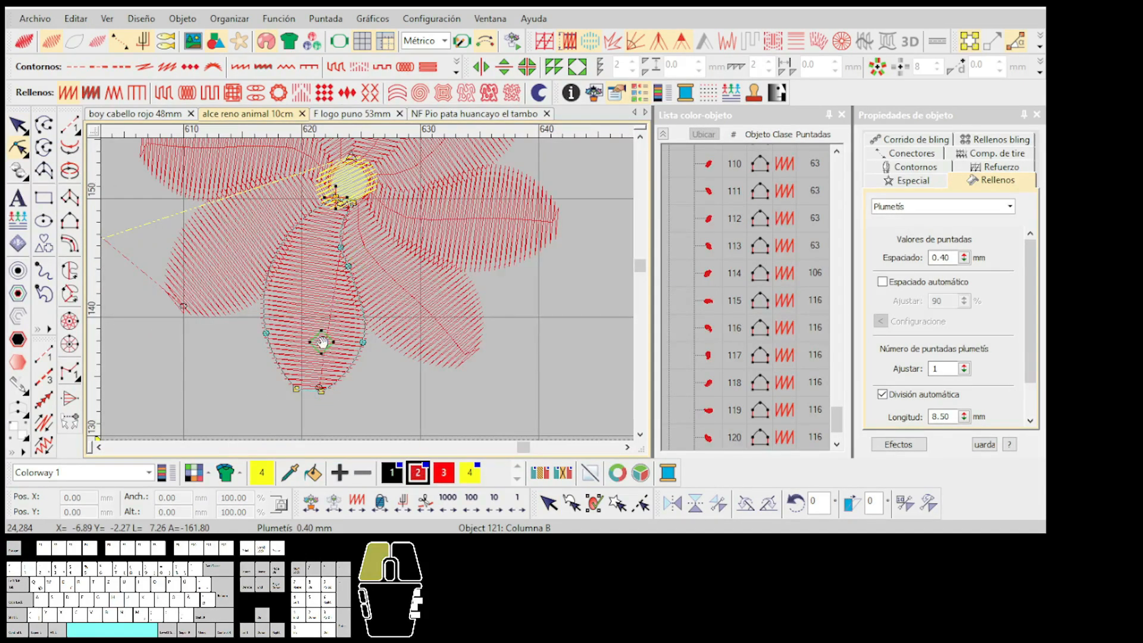
{"action": "left_click_drag", "start_coordinate": [322, 342], "coordinate": [324, 343]}
{"action": "scroll", "coordinate": [325, 343], "scroll_direction": "up", "scroll_amount": 1}
{"action": "left_click_drag", "start_coordinate": [363, 294], "coordinate": [270, 227]}
{"action": "scroll", "coordinate": [324, 223], "scroll_direction": "up", "scroll_amount": 1}
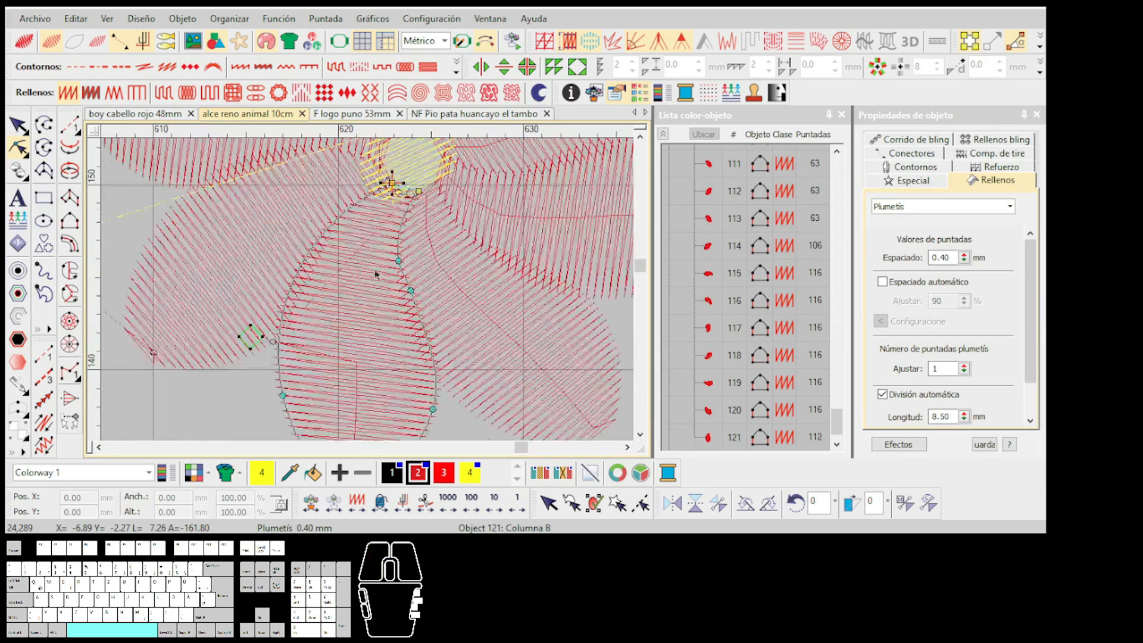
{"action": "scroll", "coordinate": [369, 295], "scroll_direction": "down", "scroll_amount": 2}
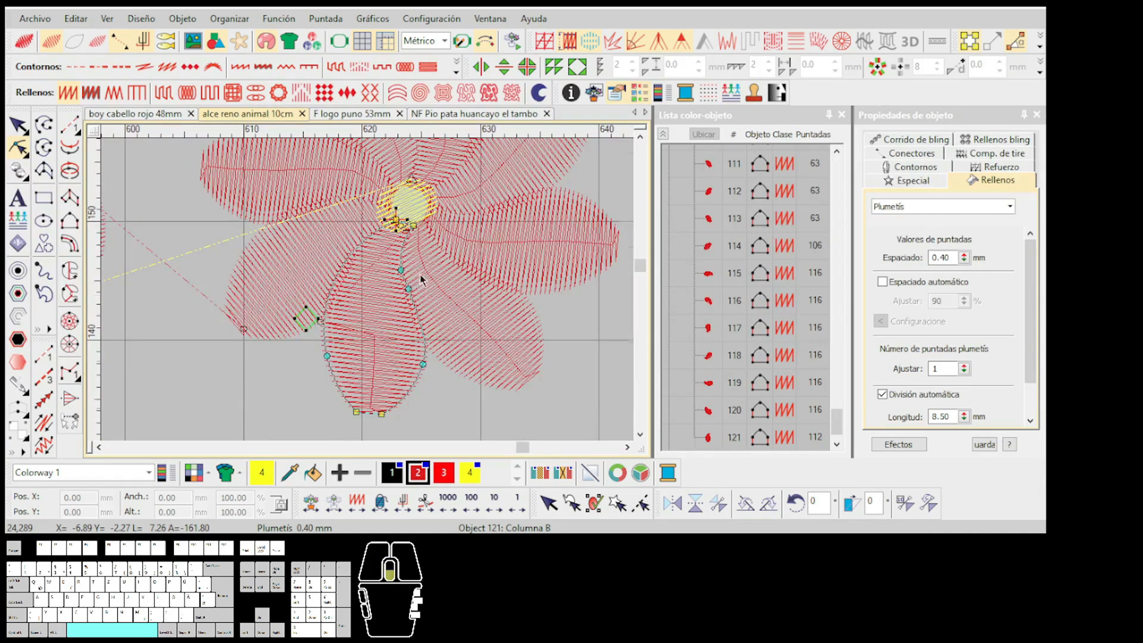
{"action": "scroll", "coordinate": [396, 289], "scroll_direction": "down", "scroll_amount": 2}
Leave the point editing and show the flower in realistic stitch view (TrueView)
{"action": "key", "text": "Escape"}
{"action": "key", "text": "t"}
{"action": "scroll", "coordinate": [392, 280], "scroll_direction": "down", "scroll_amount": 1}
{"action": "scroll", "coordinate": [395, 262], "scroll_direction": "up", "scroll_amount": 2}
Reshape the upper-right petal by moving its stitch end point to the flower's yellow center
{"action": "left_click", "coordinate": [426, 255]}
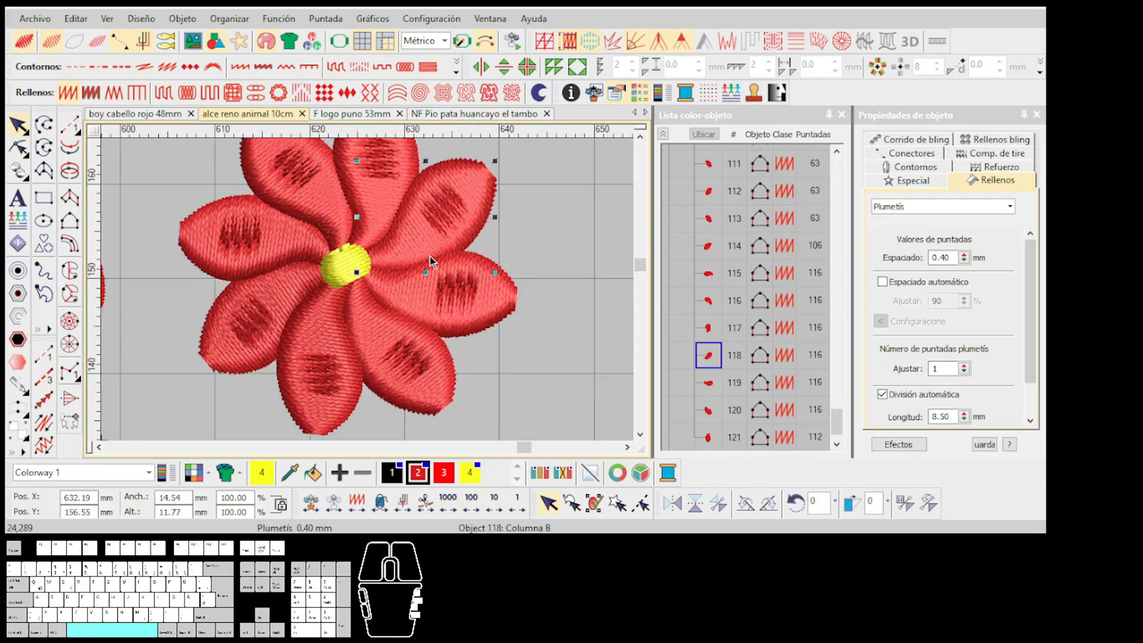
{"action": "left_click", "coordinate": [441, 261]}
{"action": "scroll", "coordinate": [442, 260], "scroll_direction": "up", "scroll_amount": 1}
{"action": "scroll", "coordinate": [369, 289], "scroll_direction": "up", "scroll_amount": 1}
{"action": "key", "text": "t"}
{"action": "left_click", "coordinate": [379, 233]}
{"action": "key", "text": "h"}
{"action": "scroll", "coordinate": [377, 230], "scroll_direction": "down", "scroll_amount": 2}
{"action": "key", "text": "t"}
{"action": "left_click_drag", "start_coordinate": [288, 332], "coordinate": [421, 249]}
{"action": "scroll", "coordinate": [420, 248], "scroll_direction": "up", "scroll_amount": 1}
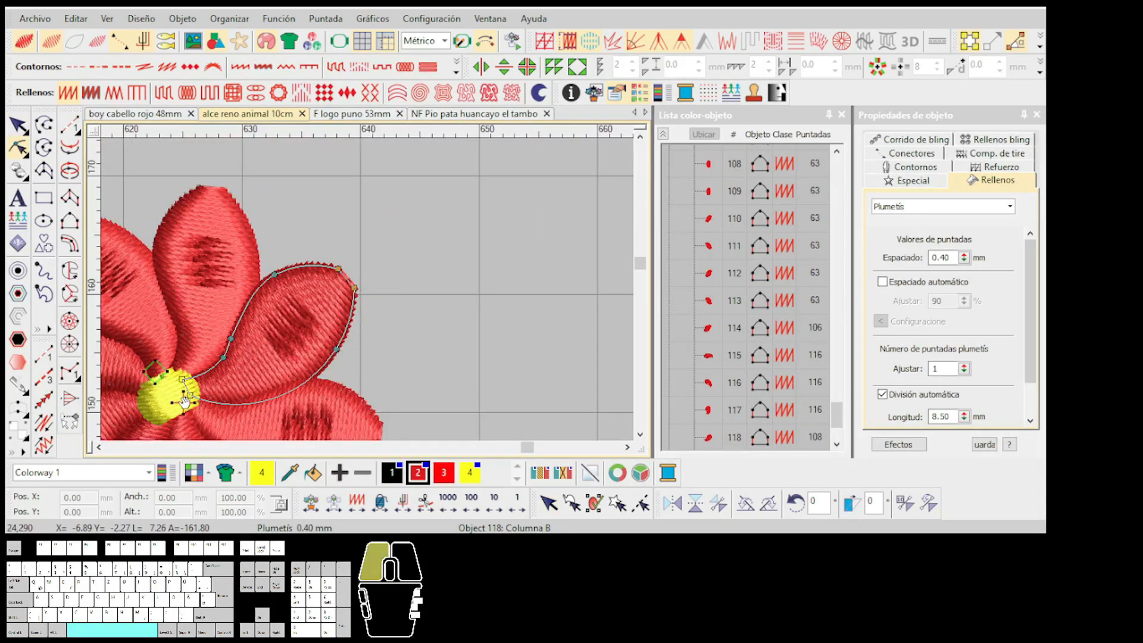
{"action": "left_click_drag", "start_coordinate": [184, 402], "coordinate": [186, 403]}
{"action": "scroll", "coordinate": [222, 408], "scroll_direction": "up", "scroll_amount": 2}
{"action": "key", "text": "Escape"}
Reposition the right petal's start and end points at the flower's yellow center
{"action": "left_click", "coordinate": [477, 318]}
{"action": "key", "text": "h"}
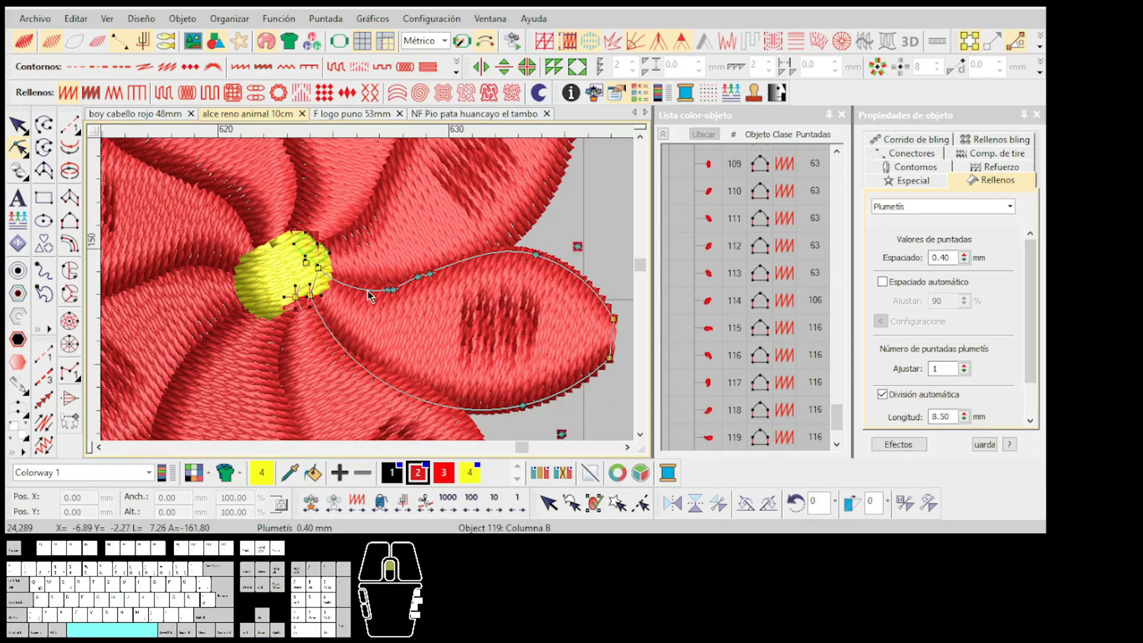
{"action": "scroll", "coordinate": [368, 291], "scroll_direction": "up", "scroll_amount": 1}
{"action": "scroll", "coordinate": [377, 306], "scroll_direction": "down", "scroll_amount": 3}
{"action": "scroll", "coordinate": [368, 290], "scroll_direction": "up", "scroll_amount": 2}
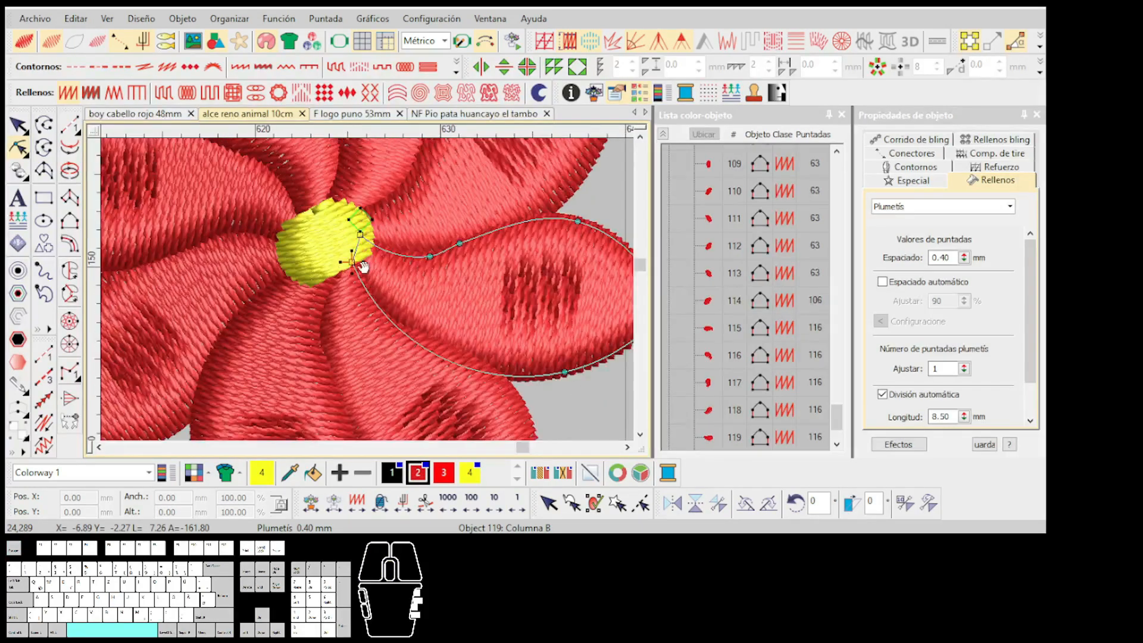
{"action": "scroll", "coordinate": [417, 310], "scroll_direction": "down", "scroll_amount": 2}
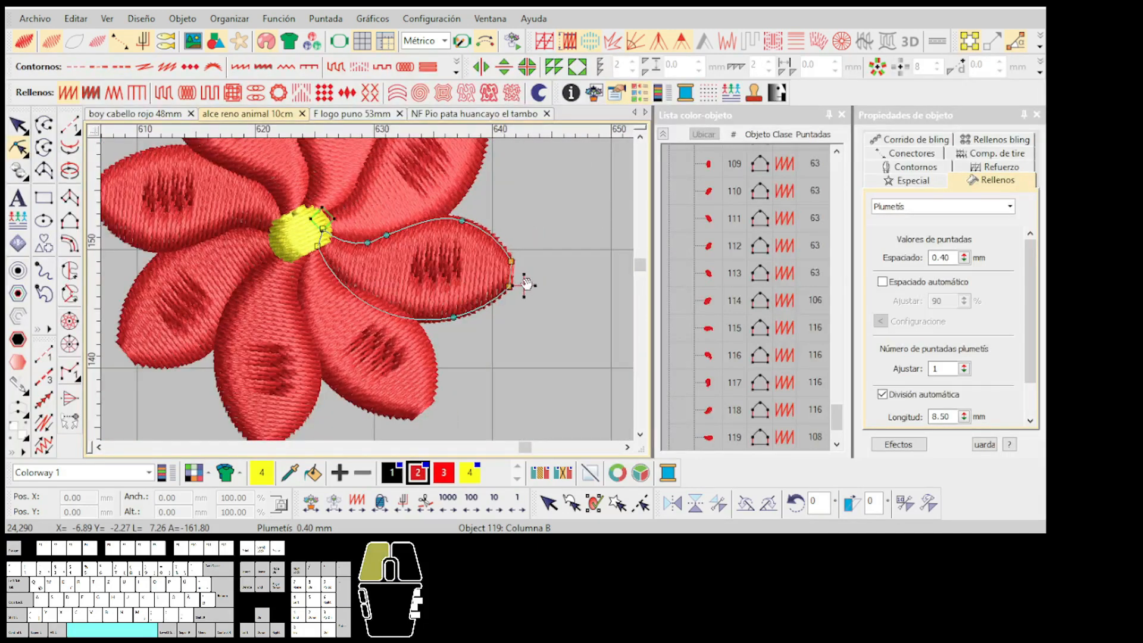
{"action": "left_click_drag", "start_coordinate": [310, 241], "coordinate": [301, 237]}
{"action": "key", "text": "Escape"}
Try to adjust the lower-right petal's inner point at the flower's center
{"action": "scroll", "coordinate": [338, 313], "scroll_direction": "up", "scroll_amount": 1}
{"action": "left_click", "coordinate": [366, 290]}
{"action": "key", "text": "h"}
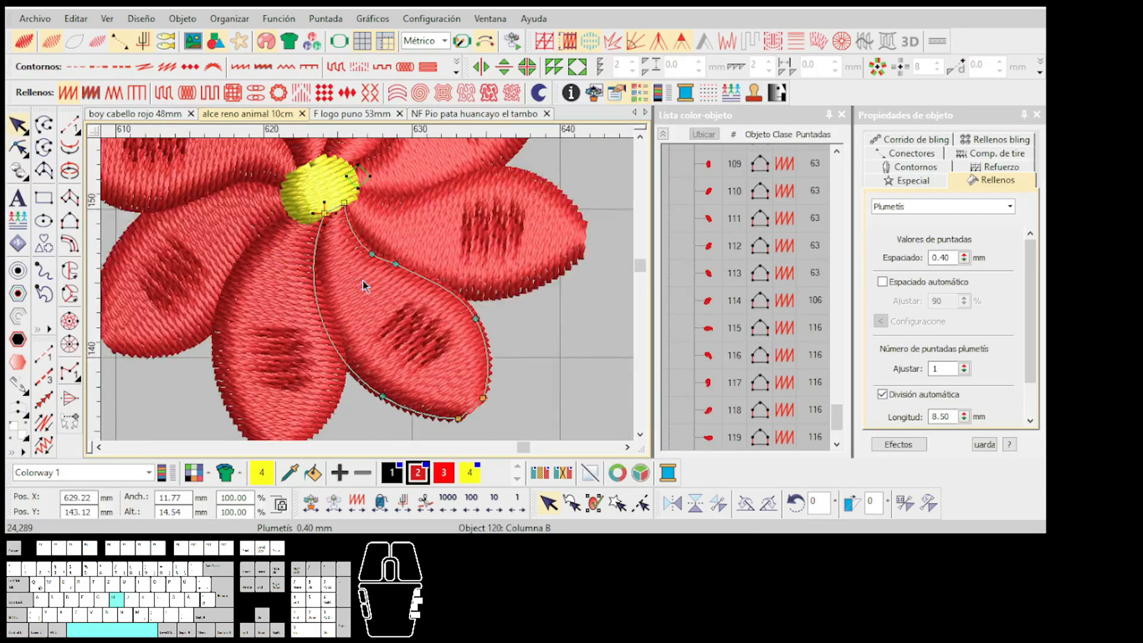
{"action": "left_click_drag", "start_coordinate": [355, 197], "coordinate": [346, 204]}
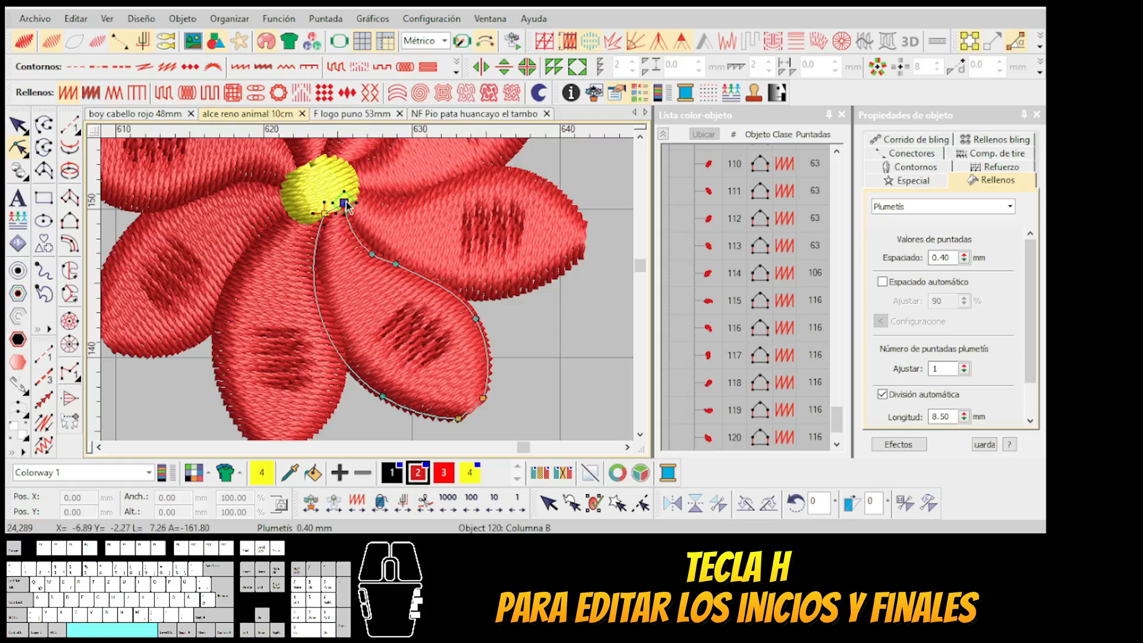
Delete the flower together with the row of practice petals beside it and show the whole design
{"action": "scroll", "coordinate": [362, 288], "scroll_direction": "down", "scroll_amount": 8}
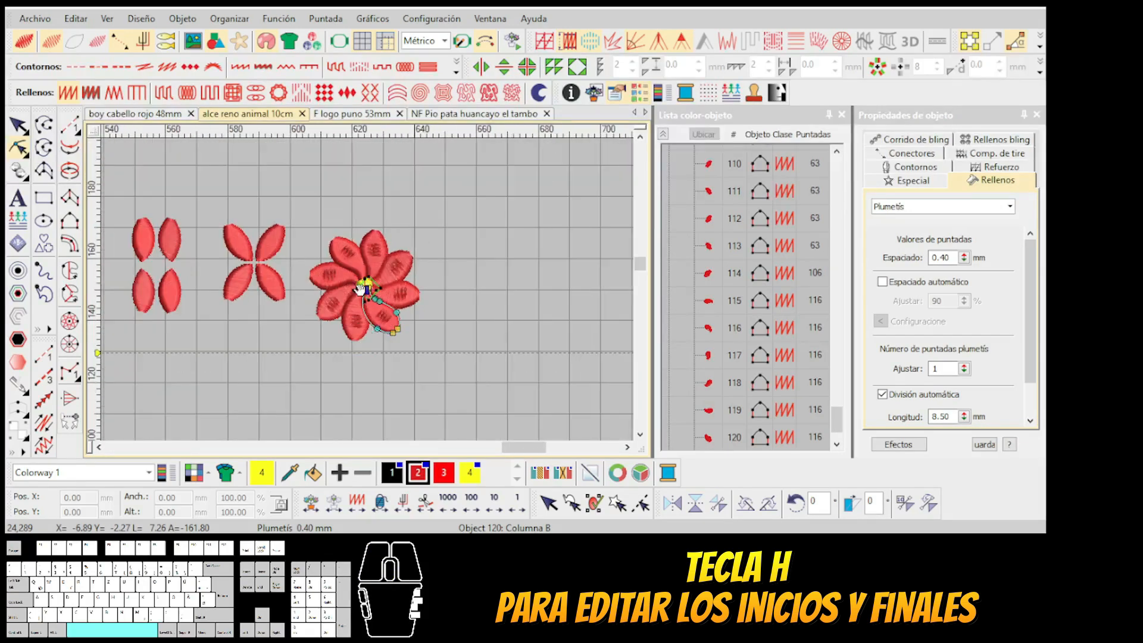
{"action": "scroll", "coordinate": [362, 288], "scroll_direction": "down", "scroll_amount": 2}
{"action": "left_click_drag", "start_coordinate": [545, 313], "coordinate": [274, 248]}
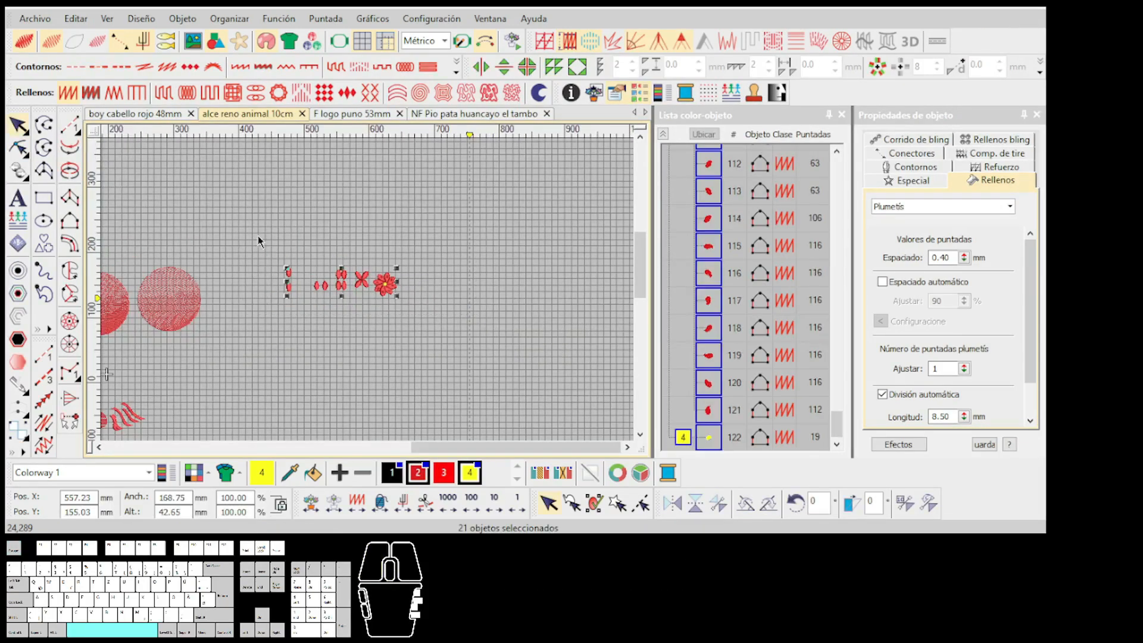
{"action": "key", "text": "Delete"}
{"action": "key", "text": "0"}
{"action": "scroll", "coordinate": [297, 276], "scroll_direction": "down", "scroll_amount": 2}
{"action": "scroll", "coordinate": [387, 304], "scroll_direction": "up", "scroll_amount": 2}
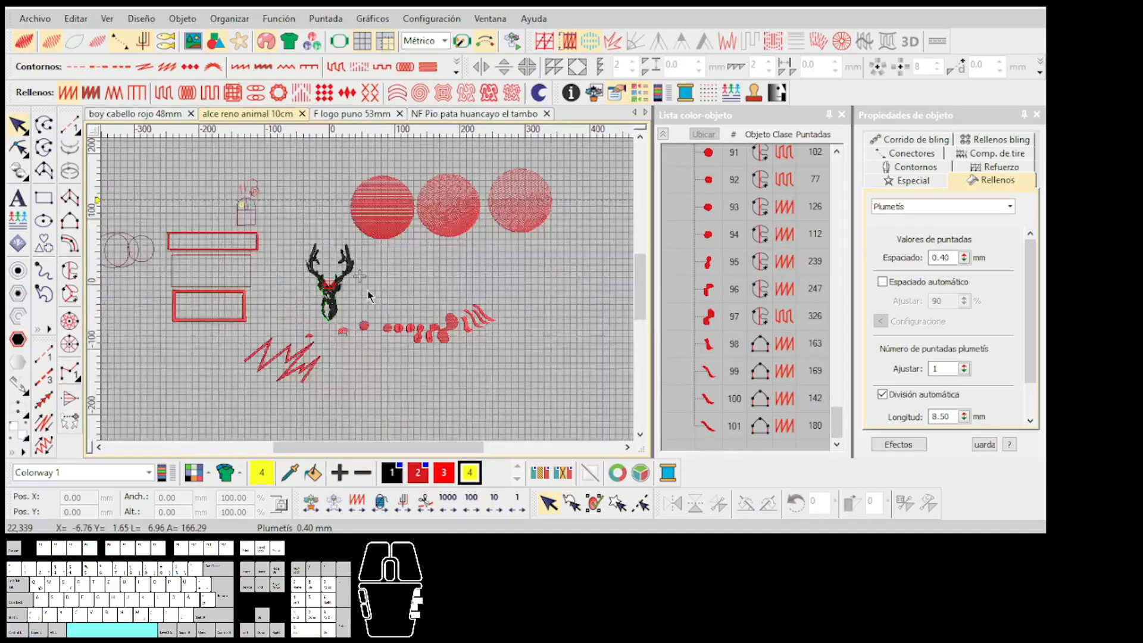
{"action": "key", "text": "0"}
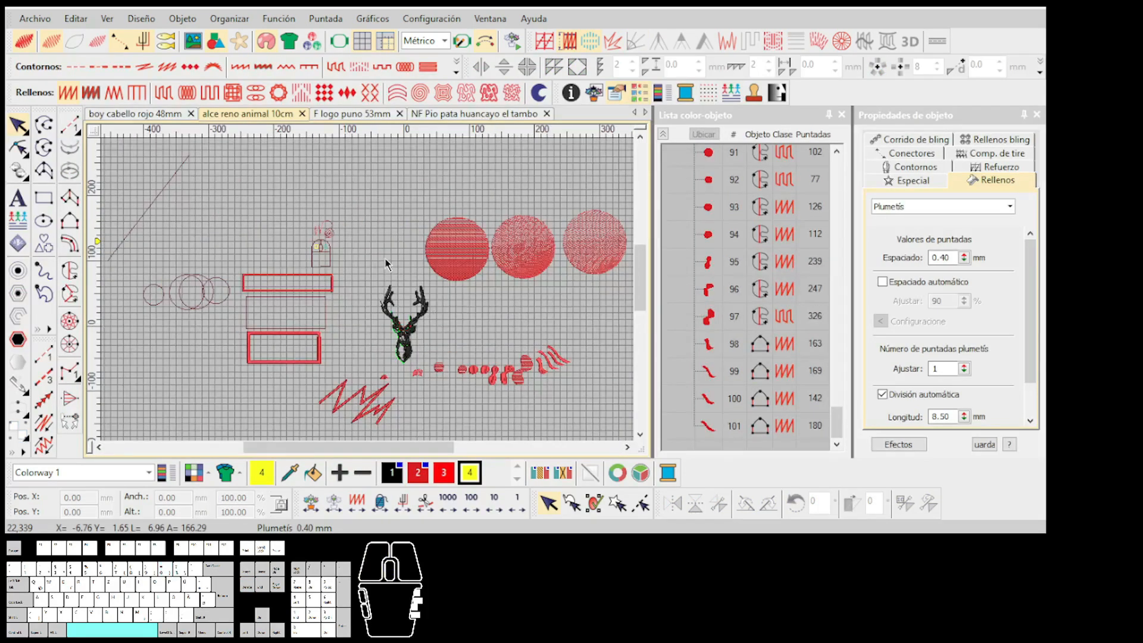
Digitize a wavy yellow Column B shape about 42 × 11 mm with Plumetís fill in the empty area above the design
{"action": "scroll", "coordinate": [522, 239], "scroll_direction": "down", "scroll_amount": 2}
{"action": "scroll", "coordinate": [369, 291], "scroll_direction": "up", "scroll_amount": 3}
{"action": "scroll", "coordinate": [369, 296], "scroll_direction": "up", "scroll_amount": 2}
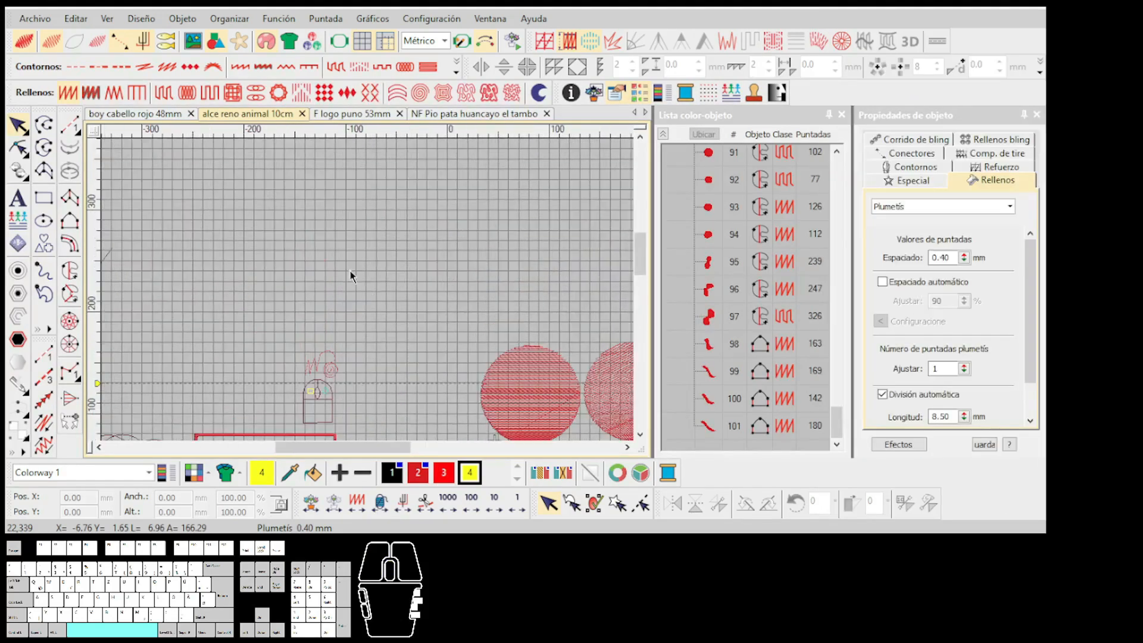
{"action": "scroll", "coordinate": [298, 244], "scroll_direction": "up", "scroll_amount": 2}
{"action": "left_click", "coordinate": [67, 231]}
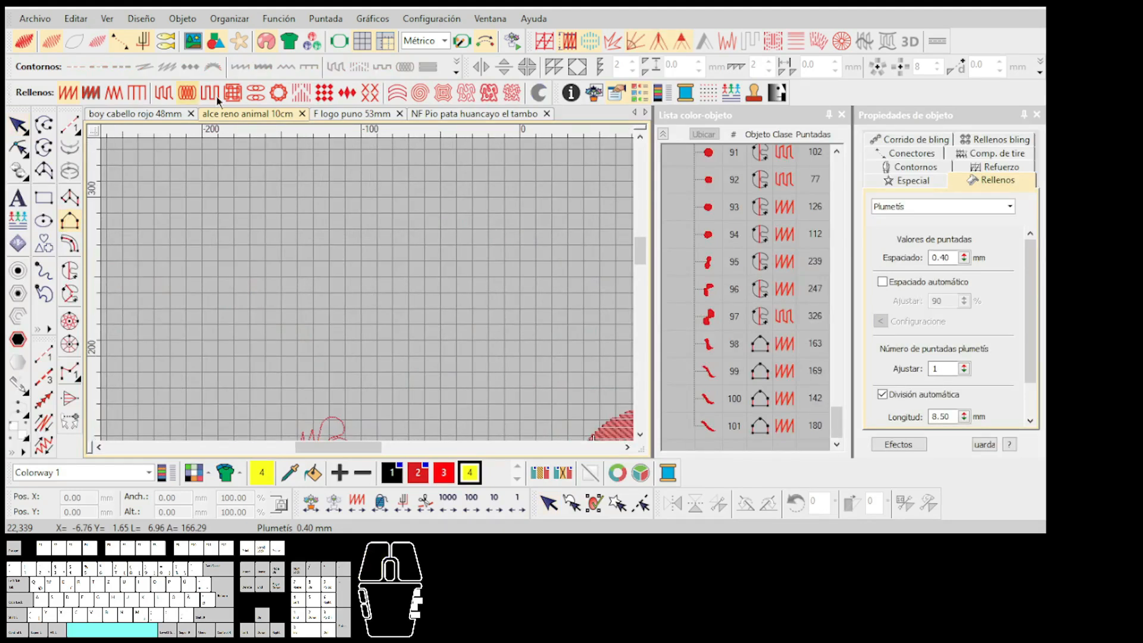
{"action": "scroll", "coordinate": [317, 269], "scroll_direction": "up", "scroll_amount": 1}
{"action": "left_click", "coordinate": [322, 313]}
{"action": "right_click", "coordinate": [371, 332]}
{"action": "right_click", "coordinate": [408, 316]}
{"action": "left_click", "coordinate": [453, 328]}
{"action": "scroll", "coordinate": [406, 305], "scroll_direction": "up", "scroll_amount": 1}
{"action": "left_click", "coordinate": [263, 281]}
{"action": "right_click", "coordinate": [306, 302]}
{"action": "right_click", "coordinate": [344, 299]}
{"action": "key", "text": "space"}
Digitize a round yellow Column B shape about 48 × 47 mm with Tatami fill below the wavy column
{"action": "left_click", "coordinate": [472, 299]}
{"action": "right_click", "coordinate": [458, 354]}
{"action": "left_click", "coordinate": [529, 400]}
{"action": "key", "text": "space"}
{"action": "left_click", "coordinate": [499, 295]}
{"action": "right_click", "coordinate": [545, 295]}
Move the wavy column about 10 mm to the right so it sits above the round shape
{"action": "scroll", "coordinate": [372, 293], "scroll_direction": "up", "scroll_amount": 2}
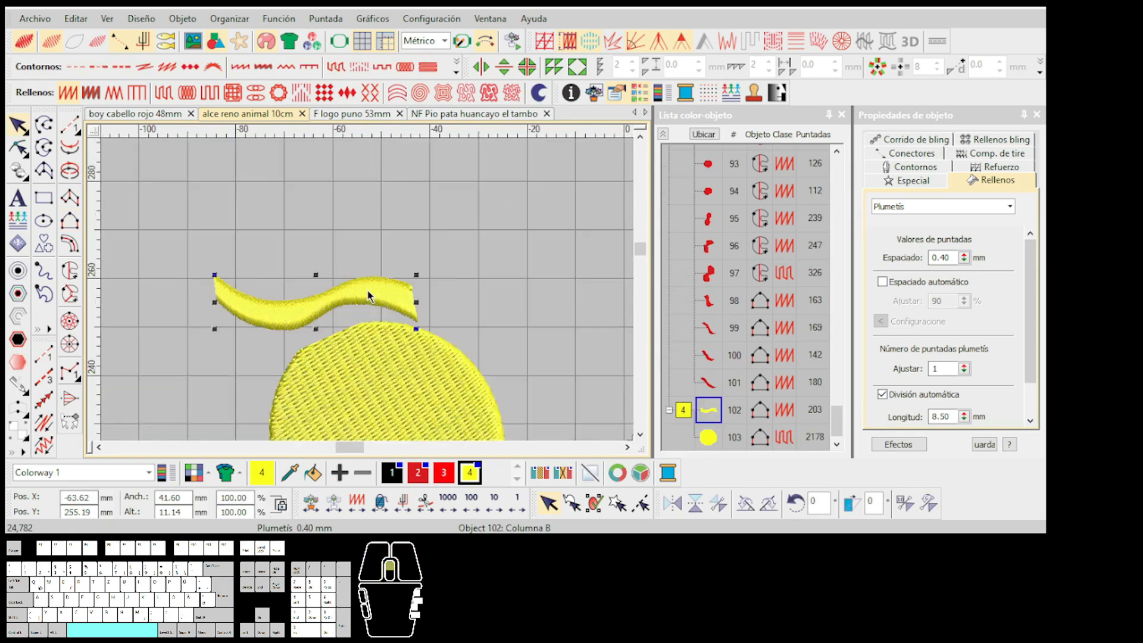
{"action": "left_click_drag", "start_coordinate": [375, 293], "coordinate": [438, 292]}
{"action": "scroll", "coordinate": [367, 288], "scroll_direction": "down", "scroll_amount": 1}
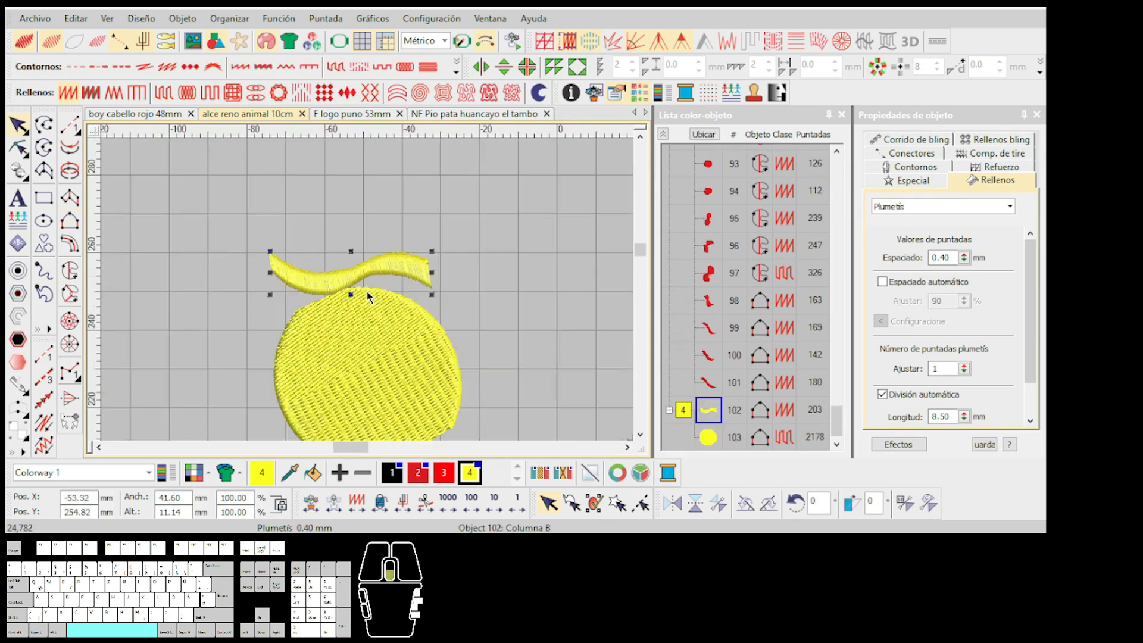
{"action": "scroll", "coordinate": [367, 293], "scroll_direction": "up", "scroll_amount": 1}
Compare the fill type and settings of the round shape with those of the wavy column
{"action": "left_click", "coordinate": [374, 356]}
{"action": "scroll", "coordinate": [368, 289], "scroll_direction": "down", "scroll_amount": 2}
{"action": "scroll", "coordinate": [369, 293], "scroll_direction": "up", "scroll_amount": 1}
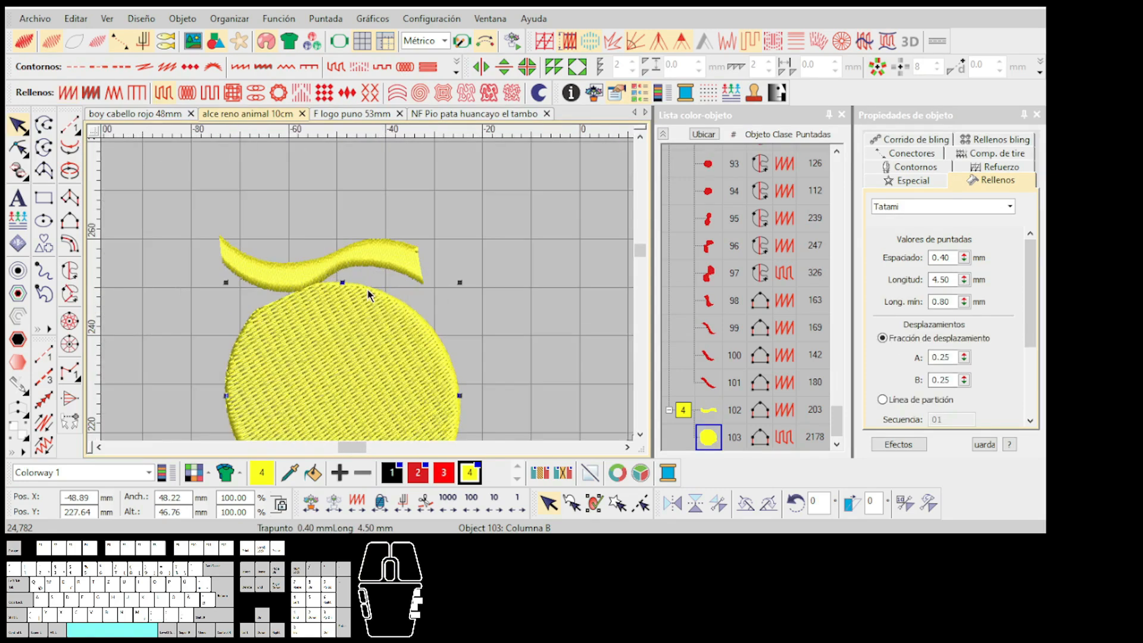
{"action": "left_click", "coordinate": [311, 278]}
{"action": "scroll", "coordinate": [345, 275], "scroll_direction": "up", "scroll_amount": 2}
{"action": "left_click", "coordinate": [515, 306]}
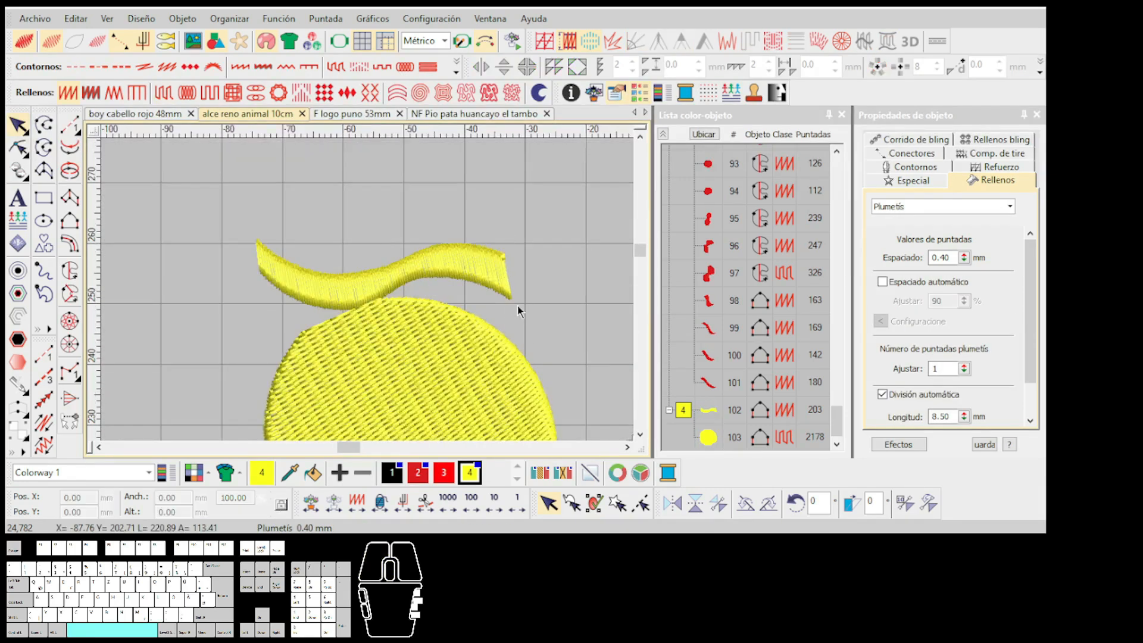
Turn off the realistic view, show the needle points and examine the stitches of the wavy and round shapes
{"action": "scroll", "coordinate": [367, 294], "scroll_direction": "up", "scroll_amount": 3}
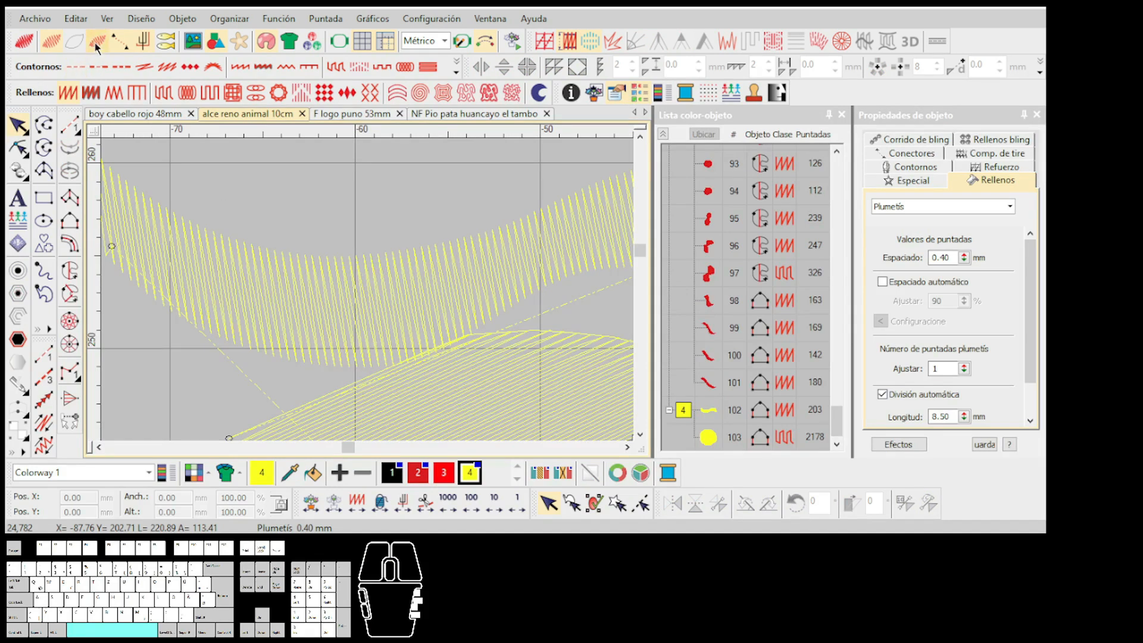
{"action": "scroll", "coordinate": [306, 297], "scroll_direction": "up", "scroll_amount": 2}
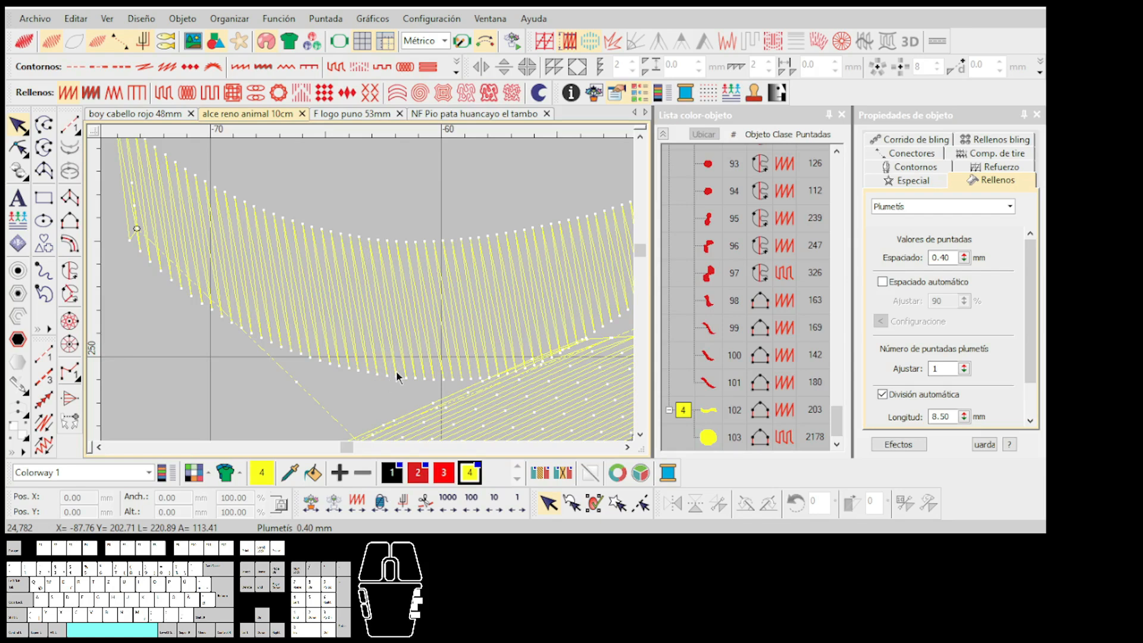
{"action": "scroll", "coordinate": [399, 377], "scroll_direction": "down", "scroll_amount": 3}
{"action": "left_click", "coordinate": [369, 294]}
{"action": "scroll", "coordinate": [369, 294], "scroll_direction": "down", "scroll_amount": 2}
{"action": "scroll", "coordinate": [367, 296], "scroll_direction": "up", "scroll_amount": 2}
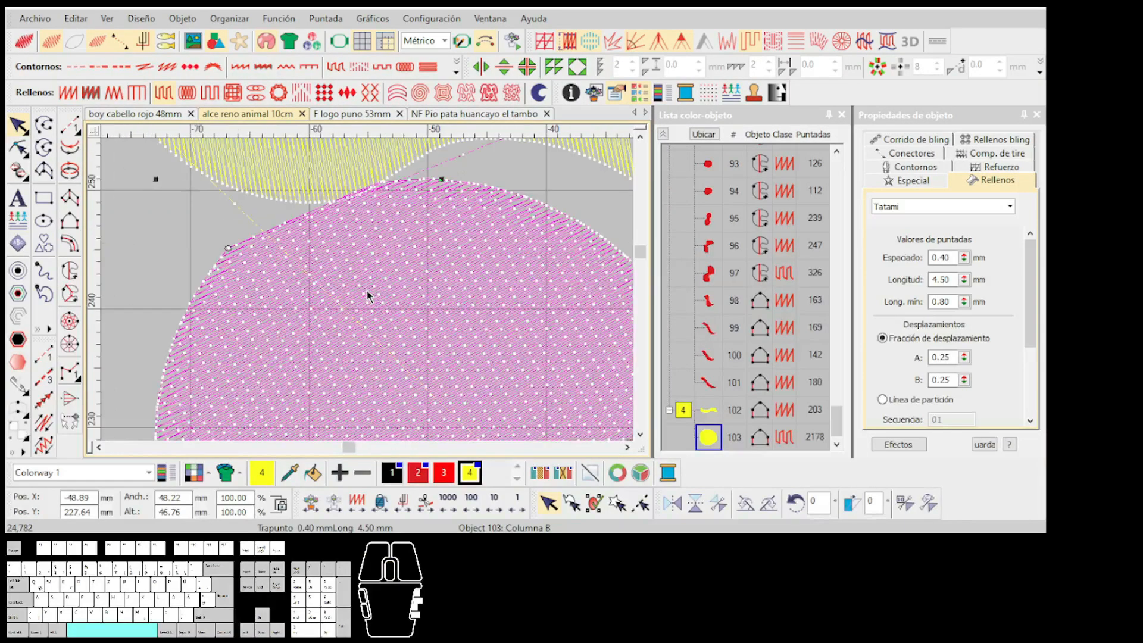
{"action": "scroll", "coordinate": [359, 262], "scroll_direction": "down", "scroll_amount": 5}
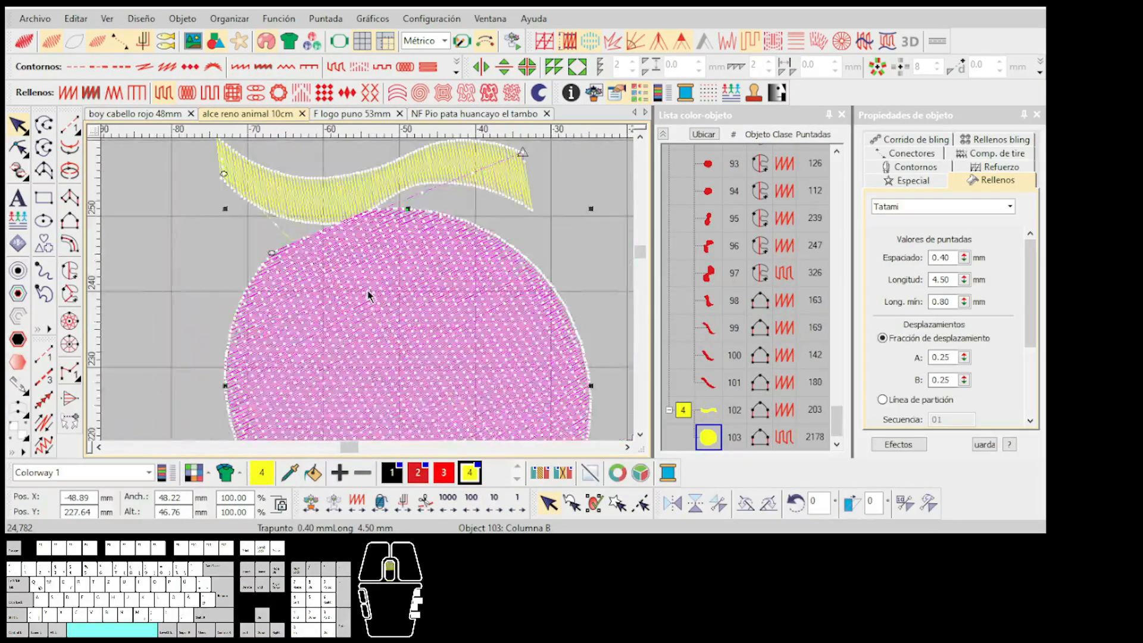
Duplicate the round shape to its upper right and change the copy's fill to Plumetís
{"action": "key", "text": "t"}
{"action": "scroll", "coordinate": [470, 277], "scroll_direction": "down", "scroll_amount": 2}
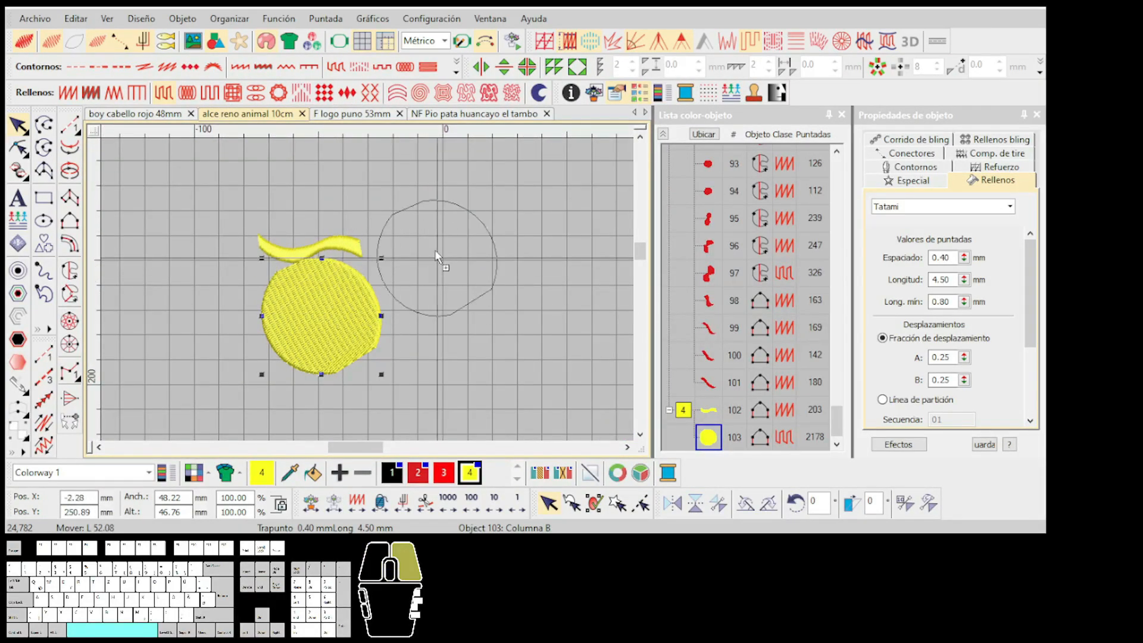
{"action": "scroll", "coordinate": [418, 266], "scroll_direction": "up", "scroll_amount": 1}
{"action": "scroll", "coordinate": [299, 359], "scroll_direction": "up", "scroll_amount": 1}
{"action": "scroll", "coordinate": [323, 296], "scroll_direction": "down", "scroll_amount": 2}
{"action": "scroll", "coordinate": [365, 285], "scroll_direction": "up", "scroll_amount": 1}
{"action": "left_click", "coordinate": [69, 91]}
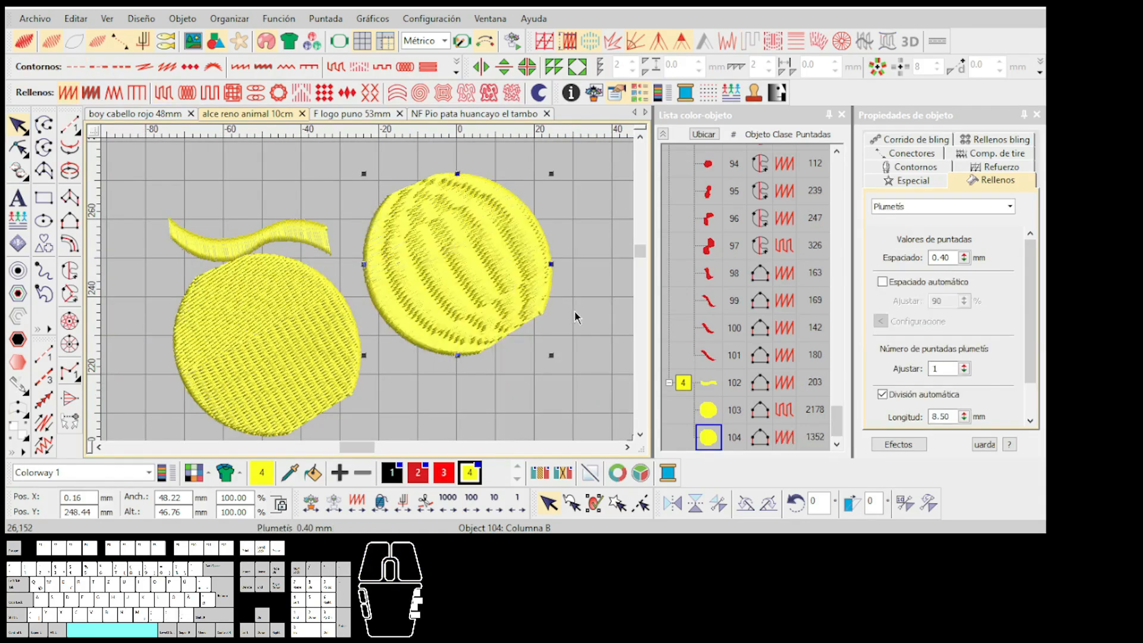
{"action": "key", "text": "Escape"}
Examine how the Plumetís stitches are split across the copied round shape, from its upper edge to its lower edge
{"action": "scroll", "coordinate": [370, 294], "scroll_direction": "up", "scroll_amount": 1}
{"action": "scroll", "coordinate": [369, 294], "scroll_direction": "down", "scroll_amount": 1}
{"action": "scroll", "coordinate": [369, 295], "scroll_direction": "up", "scroll_amount": 1}
{"action": "scroll", "coordinate": [369, 294], "scroll_direction": "down", "scroll_amount": 1}
{"action": "scroll", "coordinate": [369, 294], "scroll_direction": "up", "scroll_amount": 1}
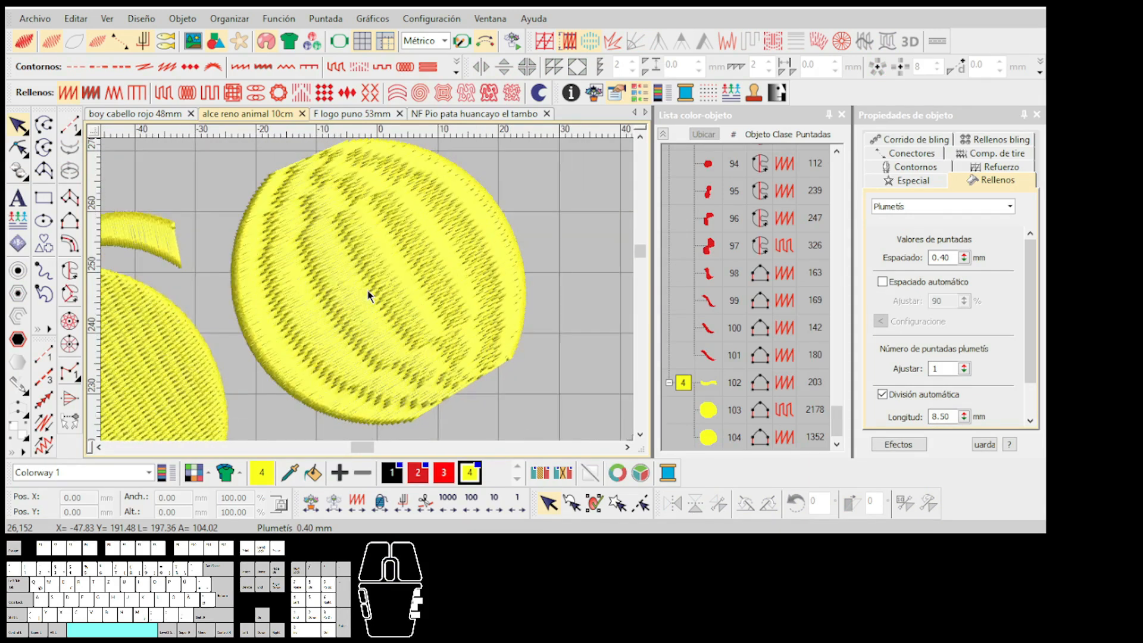
{"action": "left_click", "coordinate": [369, 294]}
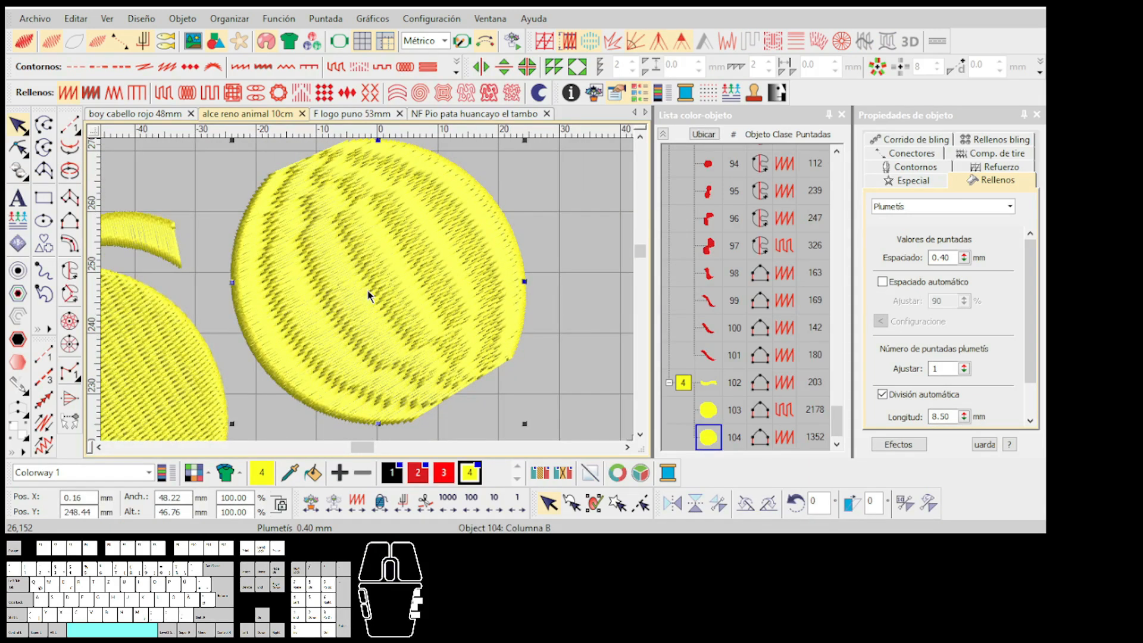
{"action": "scroll", "coordinate": [370, 294], "scroll_direction": "up", "scroll_amount": 1}
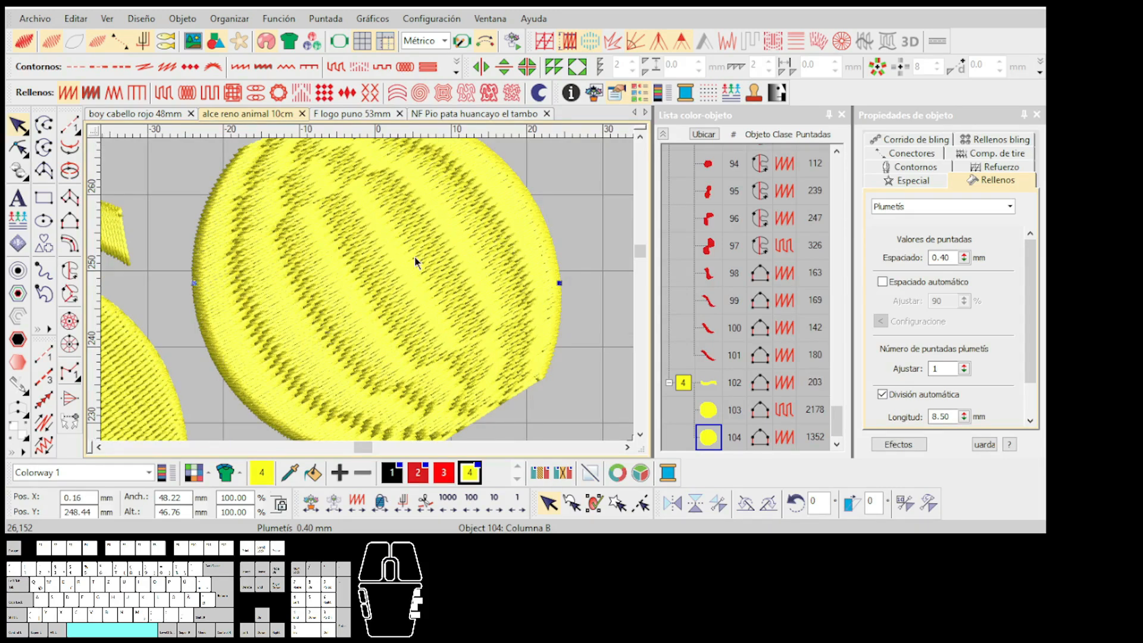
{"action": "scroll", "coordinate": [392, 268], "scroll_direction": "up", "scroll_amount": 2}
{"action": "scroll", "coordinate": [422, 267], "scroll_direction": "up", "scroll_amount": 2}
{"action": "scroll", "coordinate": [369, 294], "scroll_direction": "down", "scroll_amount": 2}
{"action": "scroll", "coordinate": [366, 296], "scroll_direction": "up", "scroll_amount": 1}
{"action": "scroll", "coordinate": [407, 261], "scroll_direction": "down", "scroll_amount": 3}
{"action": "scroll", "coordinate": [357, 297], "scroll_direction": "up", "scroll_amount": 2}
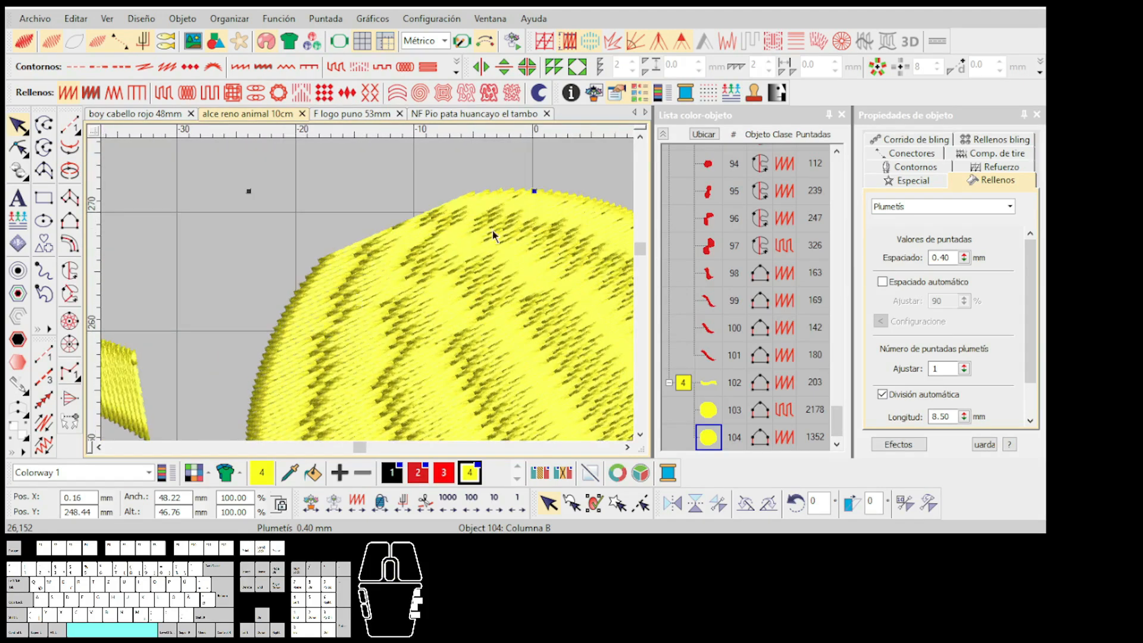
{"action": "scroll", "coordinate": [493, 235], "scroll_direction": "down", "scroll_amount": 3}
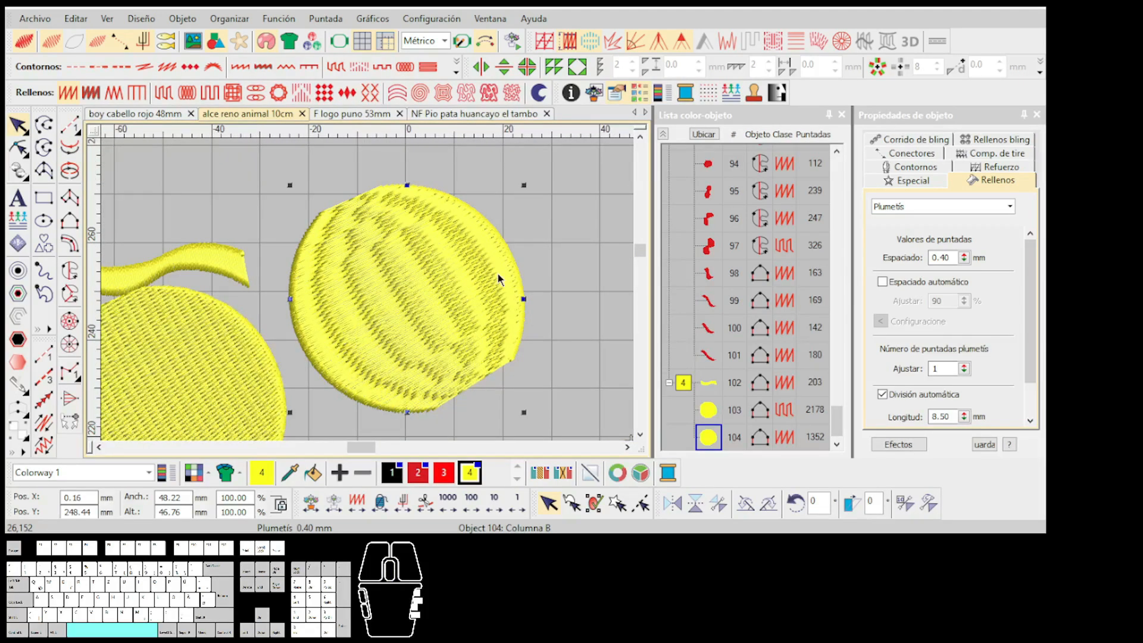
{"action": "scroll", "coordinate": [337, 323], "scroll_direction": "up", "scroll_amount": 1}
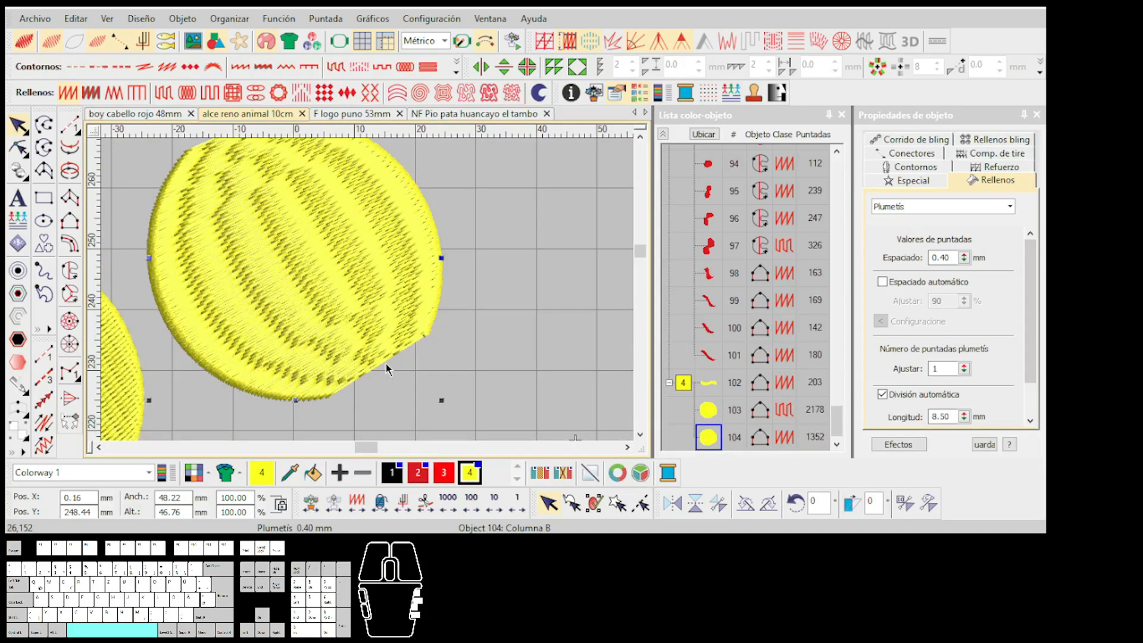
{"action": "scroll", "coordinate": [369, 296], "scroll_direction": "down", "scroll_amount": 2}
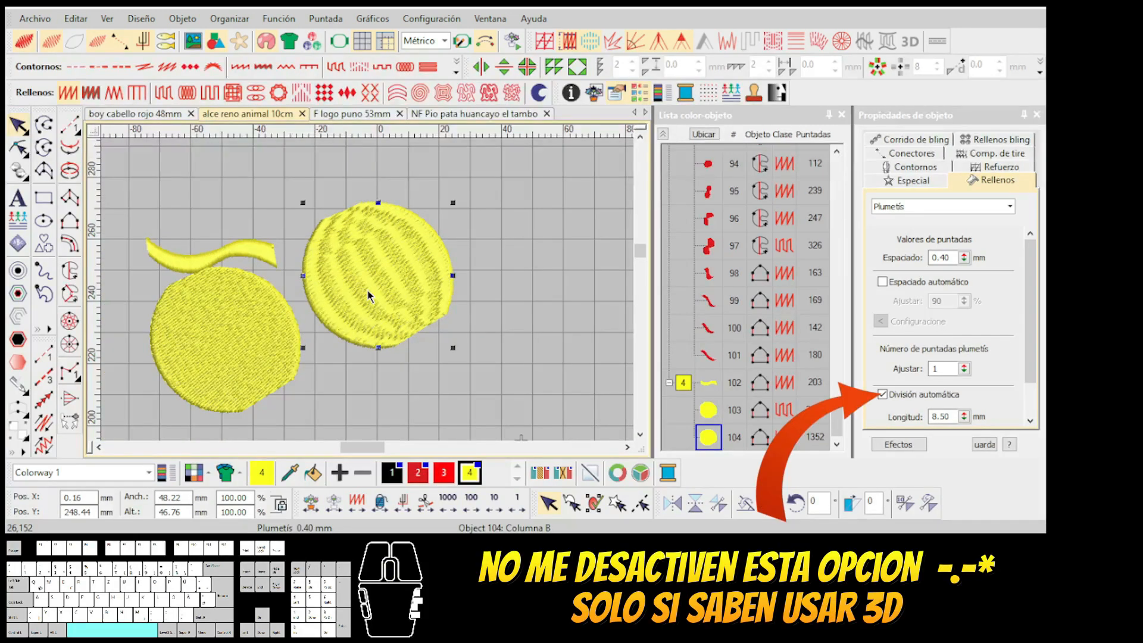
{"action": "scroll", "coordinate": [369, 296], "scroll_direction": "up", "scroll_amount": 1}
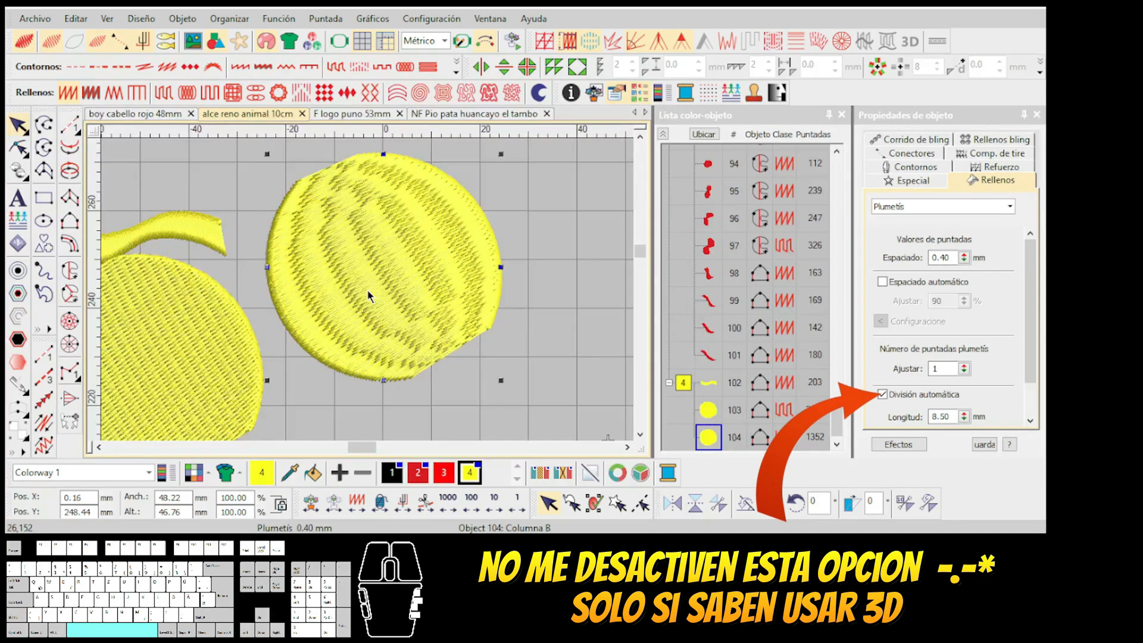
{"action": "scroll", "coordinate": [369, 295], "scroll_direction": "down", "scroll_amount": 1}
{"action": "scroll", "coordinate": [369, 296], "scroll_direction": "down", "scroll_amount": 1}
{"action": "scroll", "coordinate": [369, 296], "scroll_direction": "up", "scroll_amount": 1}
{"action": "scroll", "coordinate": [369, 296], "scroll_direction": "down", "scroll_amount": 1}
{"action": "scroll", "coordinate": [369, 296], "scroll_direction": "up", "scroll_amount": 1}
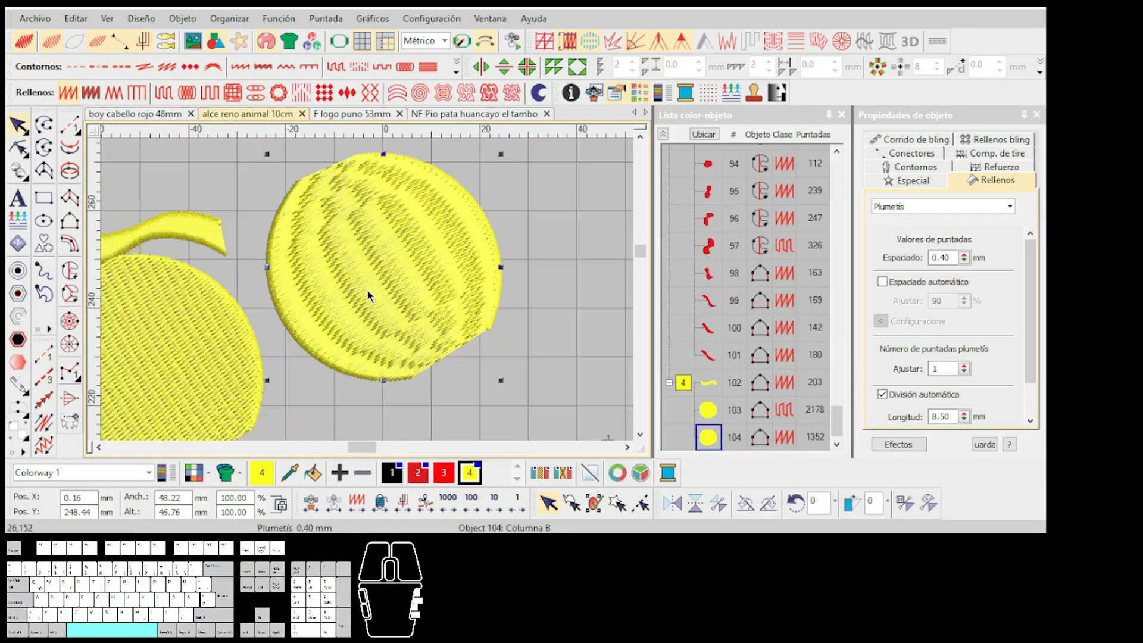
Extend the colour palette to 17 colours and recolour the Plumetís round shape with colour 16
{"action": "scroll", "coordinate": [324, 281], "scroll_direction": "up", "scroll_amount": 1}
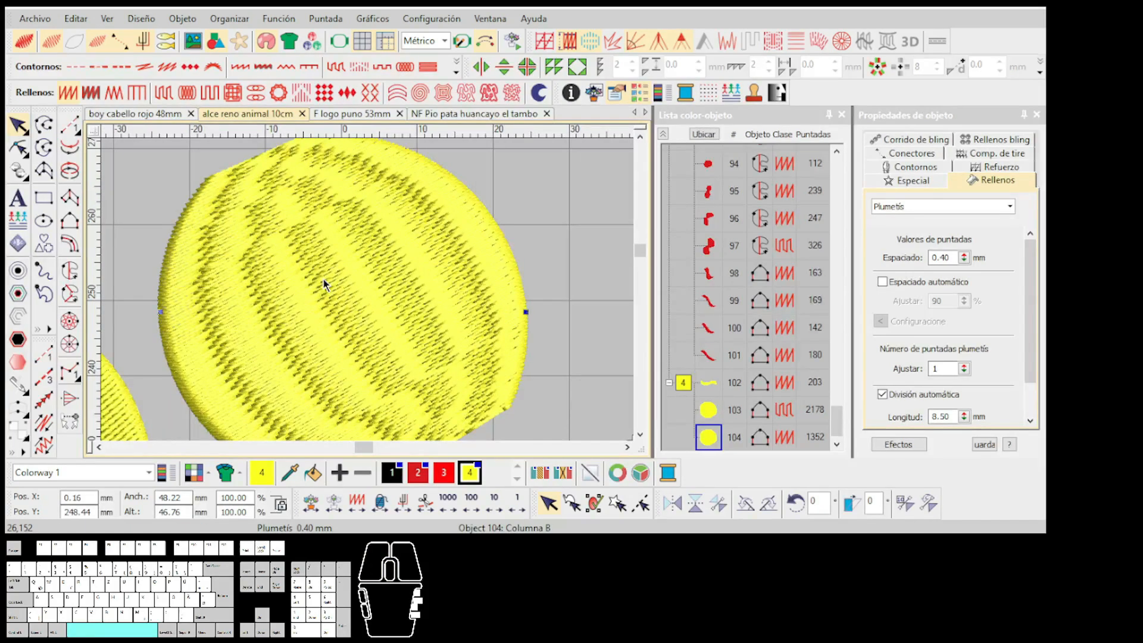
{"action": "scroll", "coordinate": [323, 281], "scroll_direction": "down", "scroll_amount": 1}
{"action": "left_click", "coordinate": [339, 473]}
{"action": "left_click", "coordinate": [338, 473]}
{"action": "left_click", "coordinate": [338, 473]}
{"action": "left_click", "coordinate": [338, 473]}
{"action": "left_click", "coordinate": [339, 473]}
{"action": "left_click", "coordinate": [338, 473]}
{"action": "left_click", "coordinate": [339, 473]}
{"action": "left_click", "coordinate": [339, 473]}
{"action": "left_click", "coordinate": [339, 473]}
{"action": "left_click", "coordinate": [339, 473]}
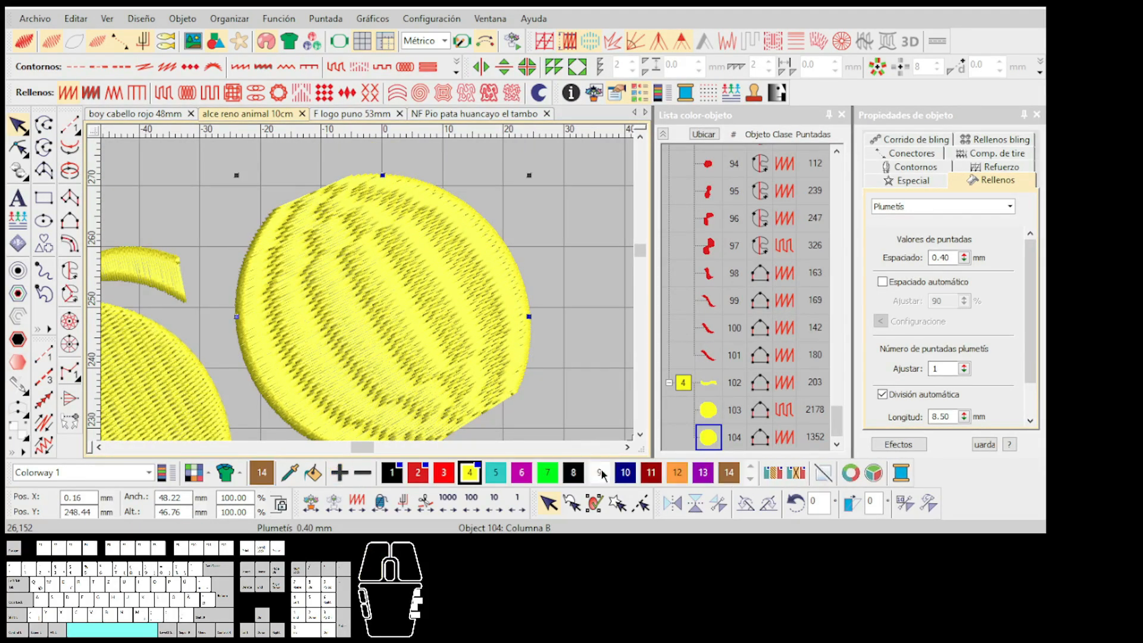
{"action": "left_click", "coordinate": [345, 474]}
{"action": "left_click", "coordinate": [345, 475]}
{"action": "left_click", "coordinate": [345, 474]}
{"action": "left_click", "coordinate": [781, 474]}
{"action": "scroll", "coordinate": [369, 295], "scroll_direction": "down", "scroll_amount": 1}
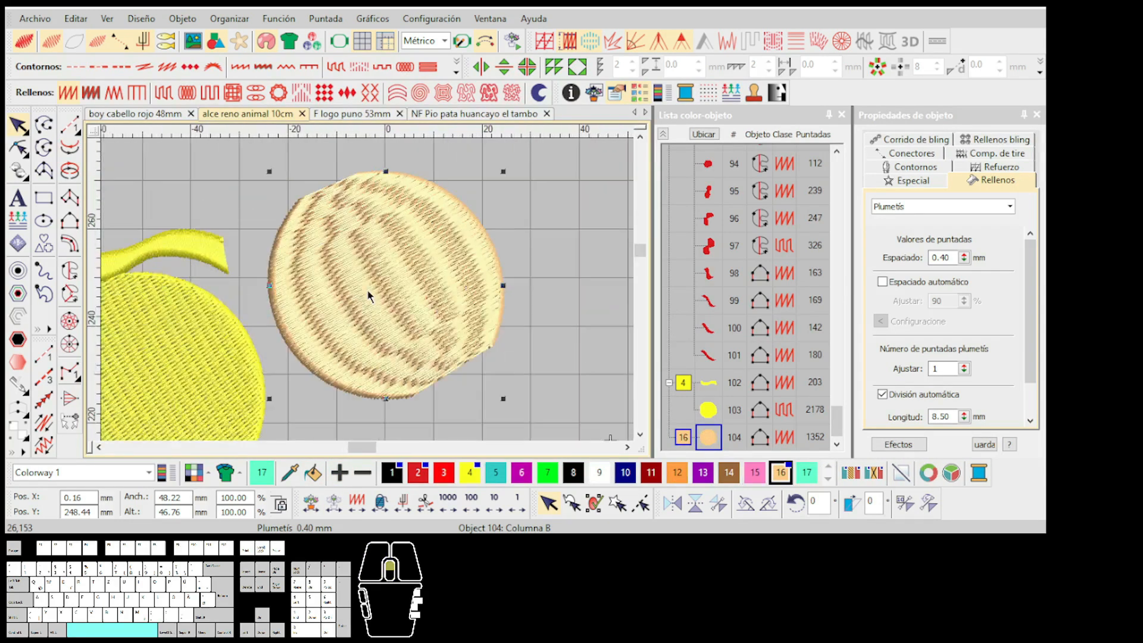
Recolour the Tatami round shape below the wavy column with colour 16
{"action": "scroll", "coordinate": [368, 296], "scroll_direction": "down", "scroll_amount": 1}
{"action": "left_click", "coordinate": [294, 308]}
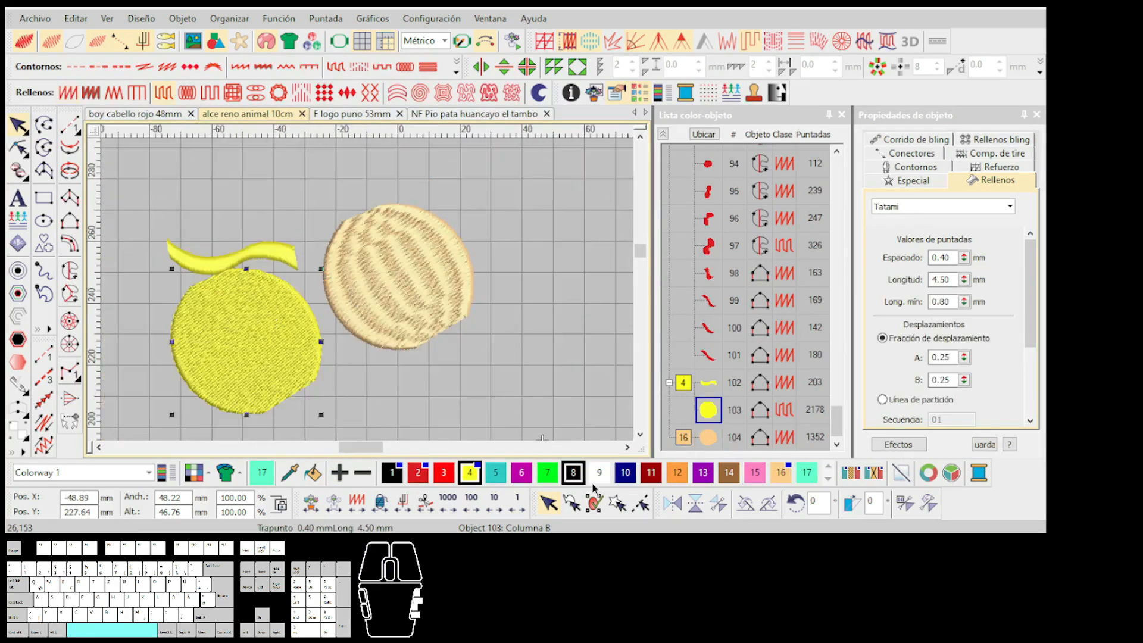
{"action": "left_click", "coordinate": [780, 473]}
Compare the Tatami stitches of the lower round shape with the Plumetís stitches of its copy and of the wavy column
{"action": "scroll", "coordinate": [368, 296], "scroll_direction": "up", "scroll_amount": 4}
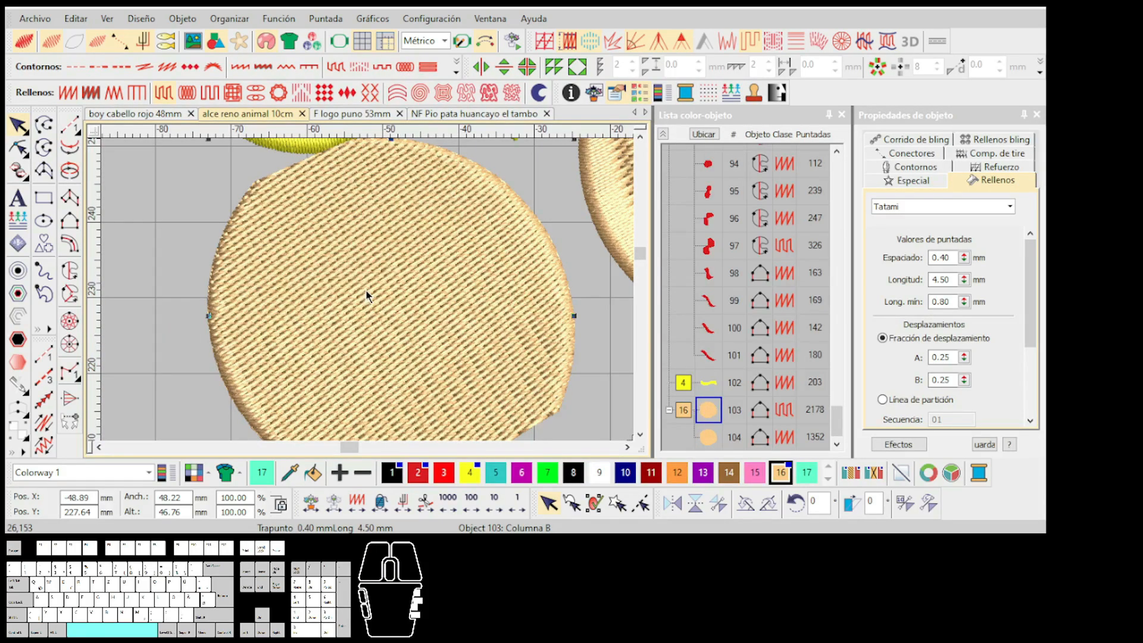
{"action": "scroll", "coordinate": [366, 293], "scroll_direction": "down", "scroll_amount": 3}
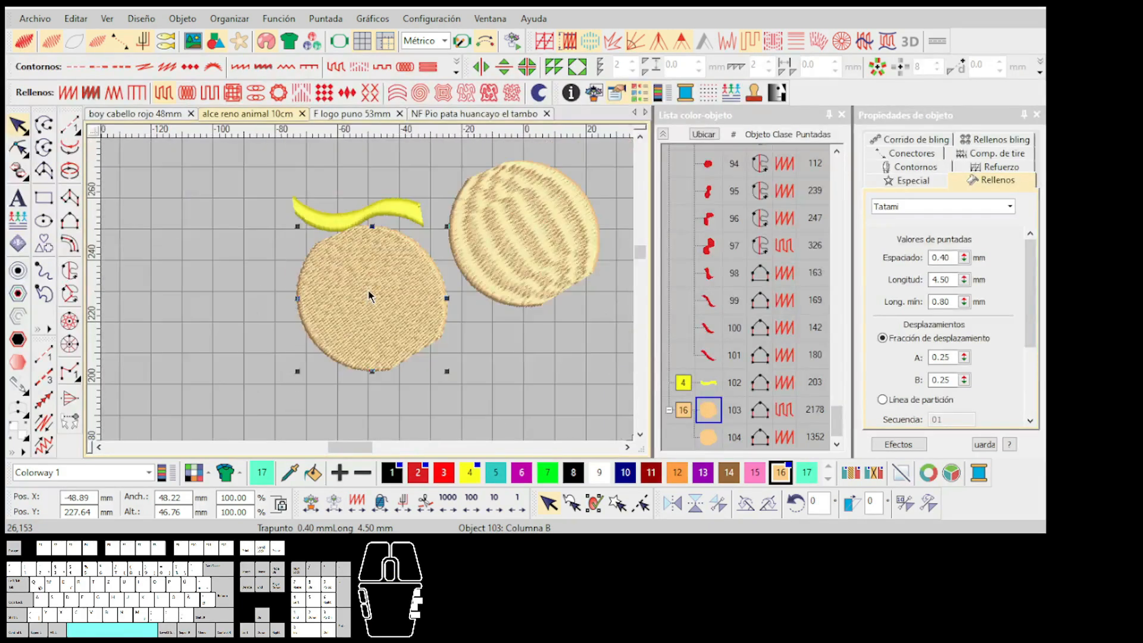
{"action": "scroll", "coordinate": [376, 300], "scroll_direction": "up", "scroll_amount": 3}
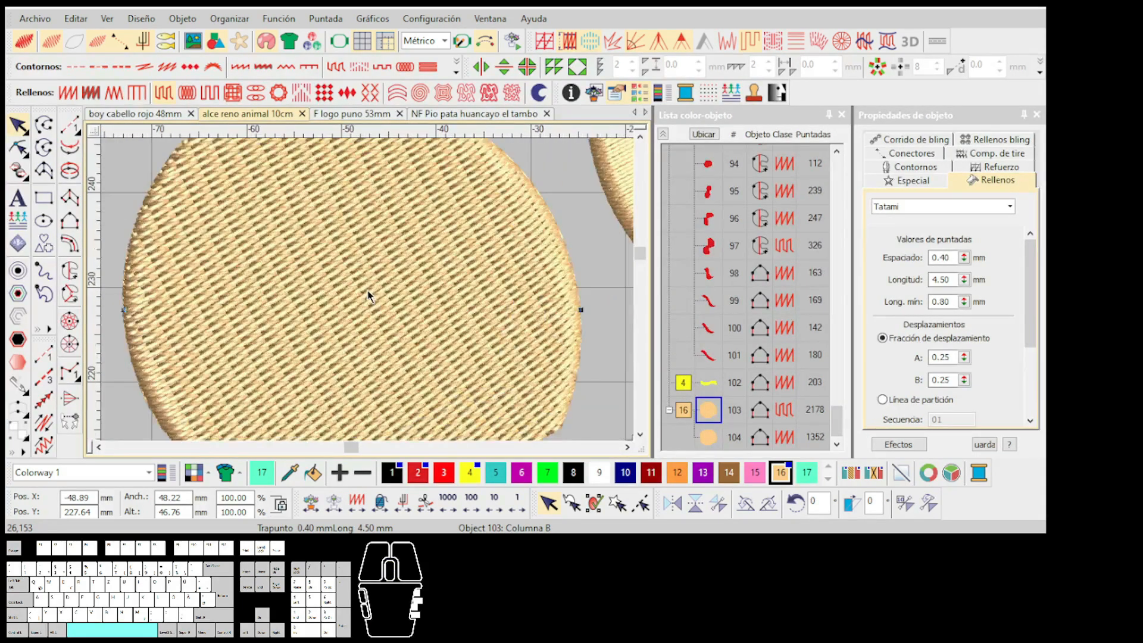
{"action": "scroll", "coordinate": [368, 295], "scroll_direction": "down", "scroll_amount": 1}
{"action": "scroll", "coordinate": [367, 296], "scroll_direction": "down", "scroll_amount": 2}
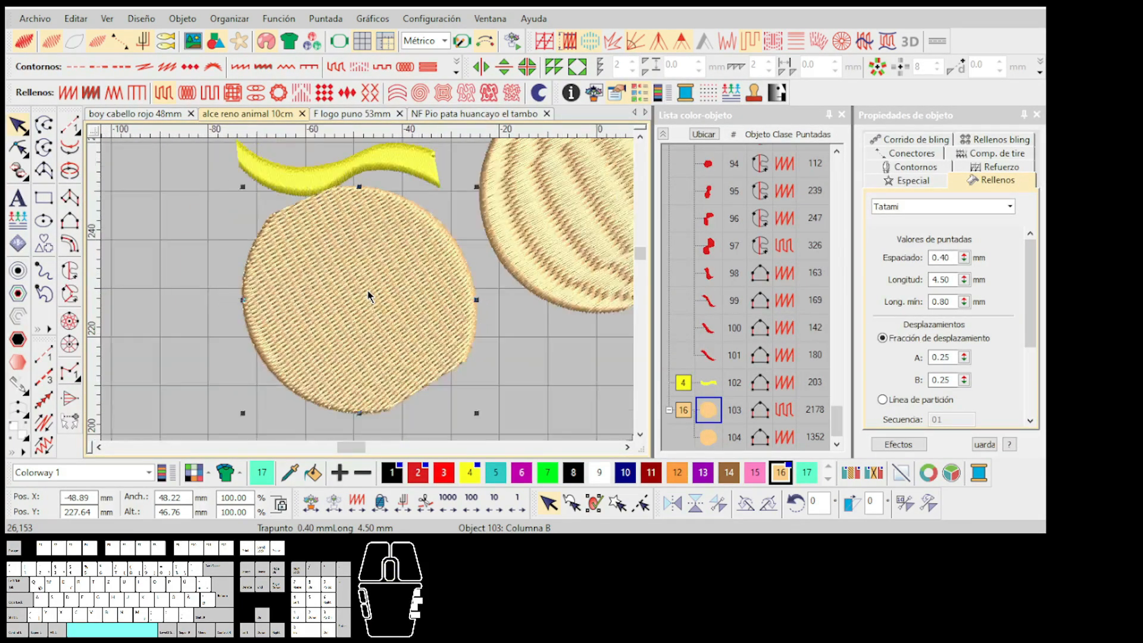
{"action": "scroll", "coordinate": [497, 269], "scroll_direction": "up", "scroll_amount": 2}
{"action": "left_click", "coordinate": [383, 231]}
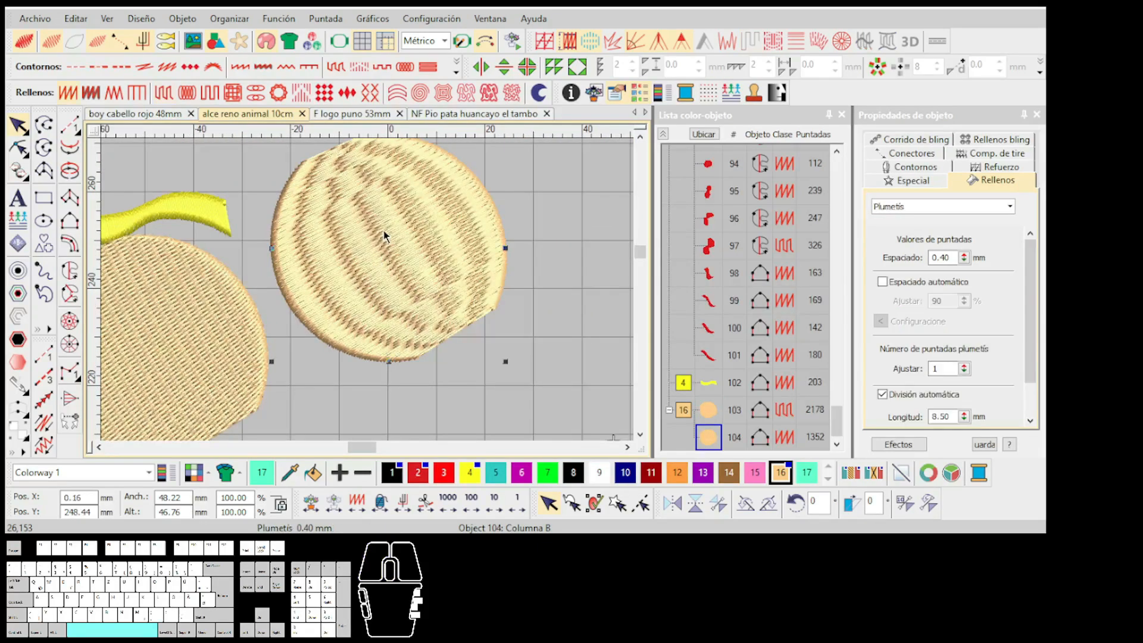
{"action": "scroll", "coordinate": [383, 231], "scroll_direction": "down", "scroll_amount": 3}
{"action": "scroll", "coordinate": [330, 278], "scroll_direction": "up", "scroll_amount": 4}
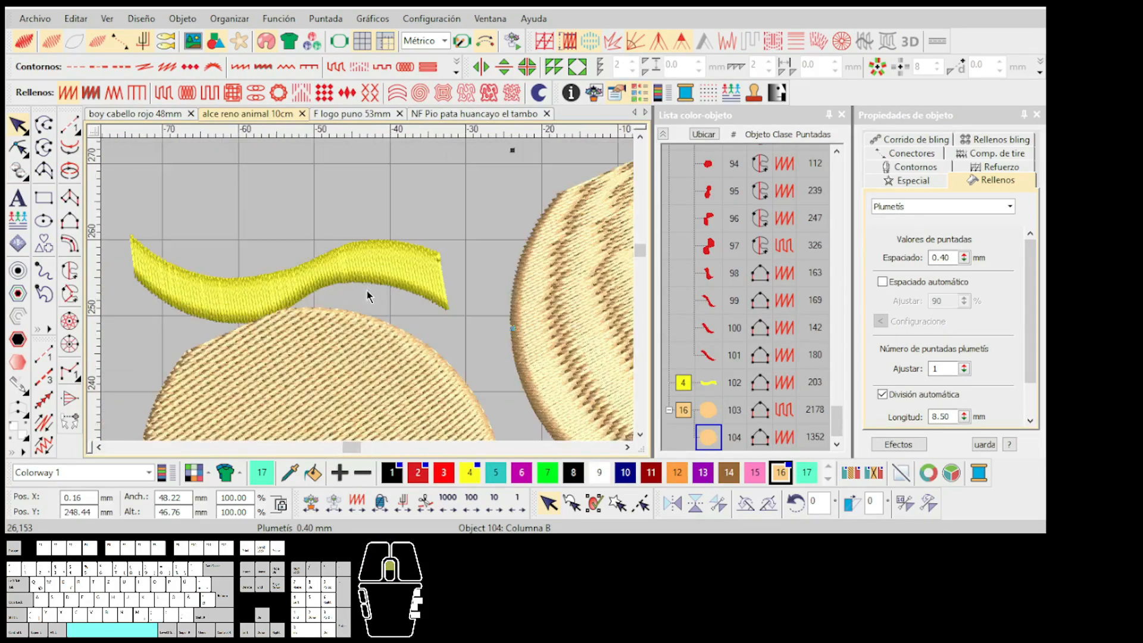
{"action": "left_click", "coordinate": [345, 266]}
{"action": "left_click_drag", "start_coordinate": [369, 288], "coordinate": [345, 266]}
Look over the F logo puno 53mm and NF Pio pata huancayo designs and return to the alce reno animal 10cm design
{"action": "left_click", "coordinate": [351, 117]}
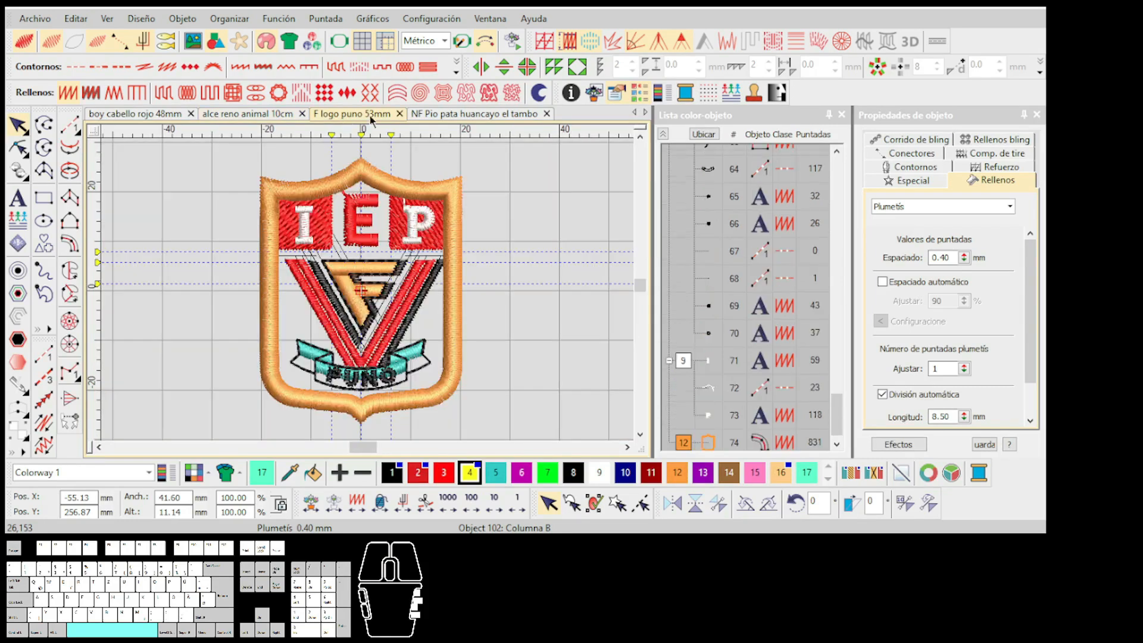
{"action": "left_click", "coordinate": [434, 117]}
{"action": "left_click", "coordinate": [225, 114]}
{"action": "left_click", "coordinate": [194, 113]}
{"action": "left_click", "coordinate": [225, 114]}
Examine the black fill stitches on the reindeer's neck and chest, undoing any accidental move of the group
{"action": "scroll", "coordinate": [399, 296], "scroll_direction": "down", "scroll_amount": 4}
{"action": "left_click", "coordinate": [292, 309]}
{"action": "scroll", "coordinate": [303, 300], "scroll_direction": "down", "scroll_amount": 3}
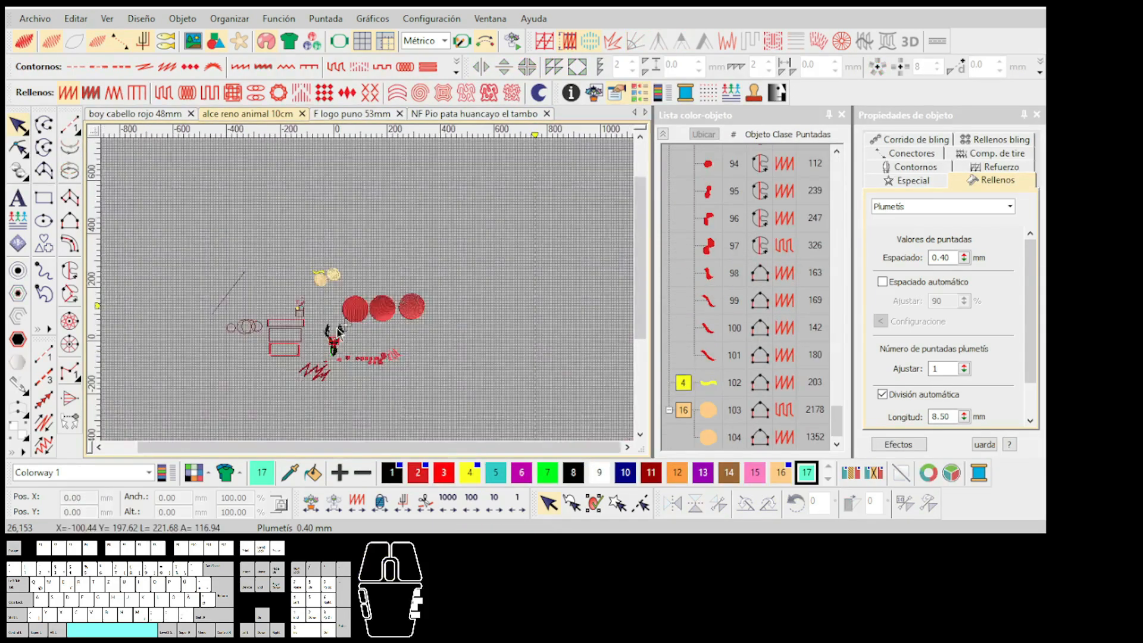
{"action": "scroll", "coordinate": [336, 333], "scroll_direction": "up", "scroll_amount": 7}
{"action": "scroll", "coordinate": [369, 302], "scroll_direction": "up", "scroll_amount": 4}
{"action": "scroll", "coordinate": [385, 335], "scroll_direction": "down", "scroll_amount": 4}
{"action": "scroll", "coordinate": [366, 323], "scroll_direction": "up", "scroll_amount": 5}
{"action": "left_click", "coordinate": [376, 325]}
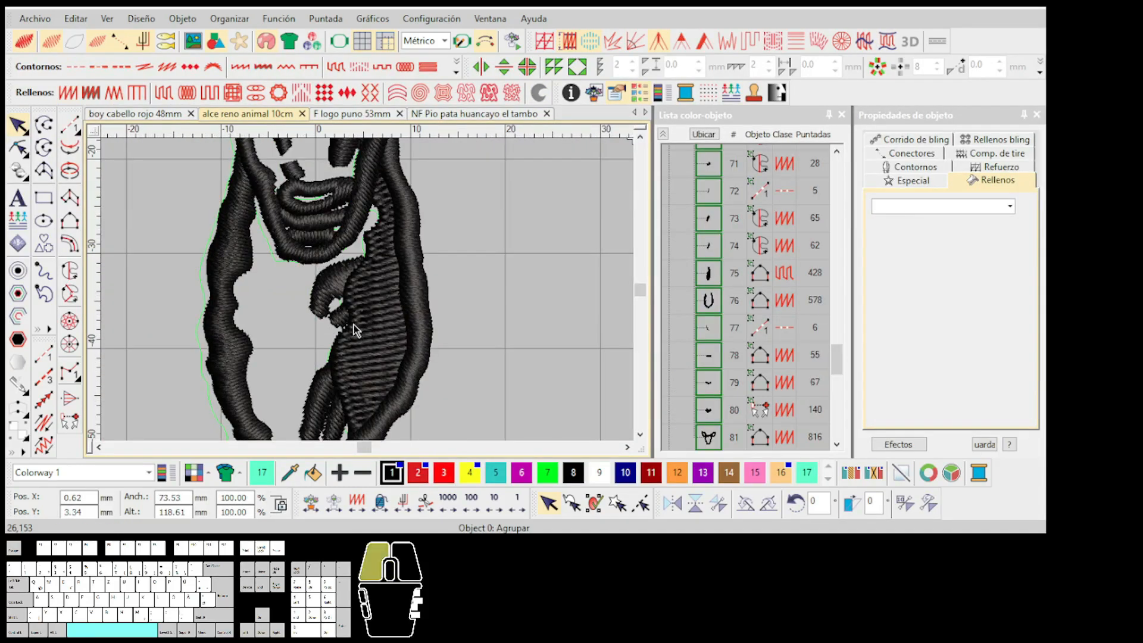
{"action": "left_click_drag", "start_coordinate": [354, 325], "coordinate": [388, 317]}
{"action": "key", "text": "ctrl+z"}
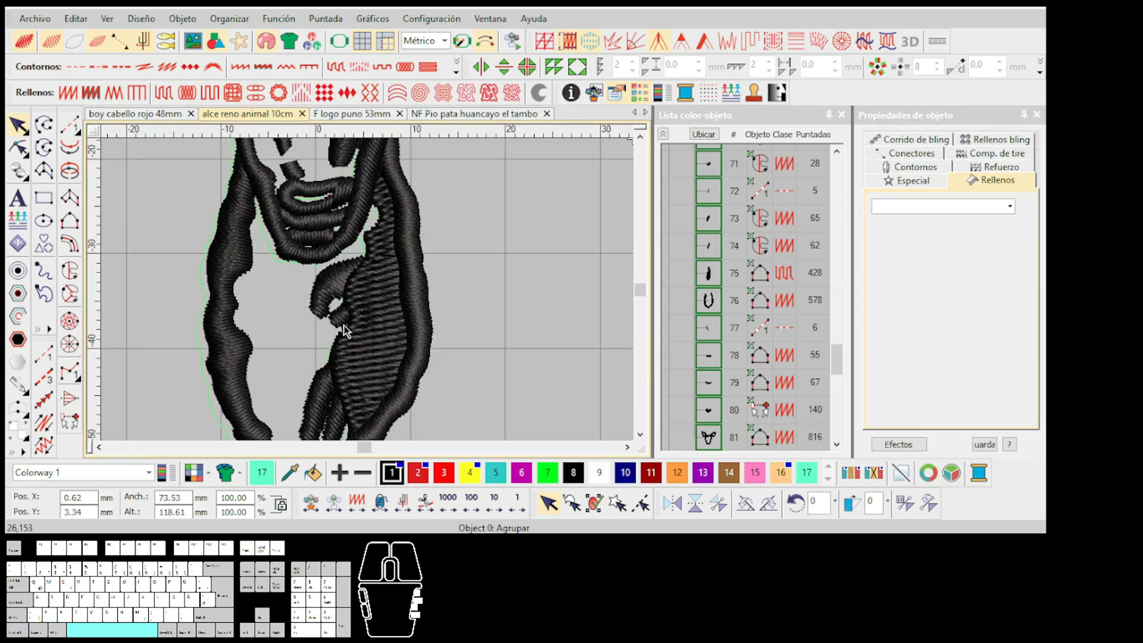
{"action": "scroll", "coordinate": [347, 323], "scroll_direction": "down", "scroll_amount": 4}
{"action": "scroll", "coordinate": [362, 229], "scroll_direction": "up", "scroll_amount": 3}
{"action": "scroll", "coordinate": [367, 292], "scroll_direction": "down", "scroll_amount": 4}
{"action": "scroll", "coordinate": [367, 292], "scroll_direction": "up", "scroll_amount": 3}
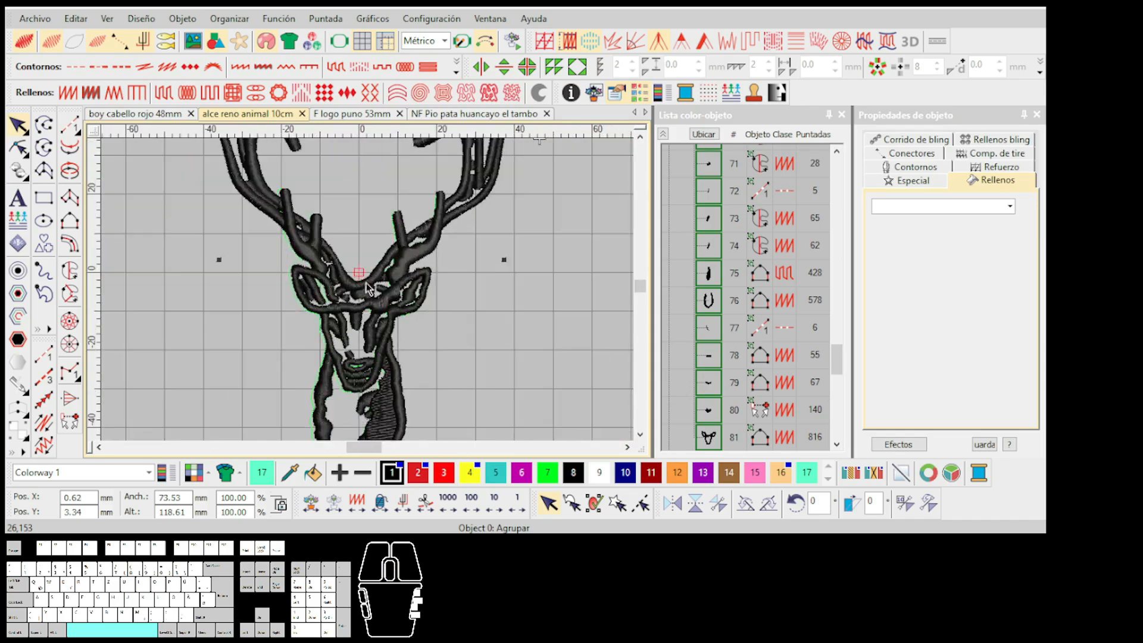
Examine the reindeer's head and antlers and return to the round sample shapes
{"action": "left_click", "coordinate": [325, 115]}
{"action": "left_click", "coordinate": [236, 115]}
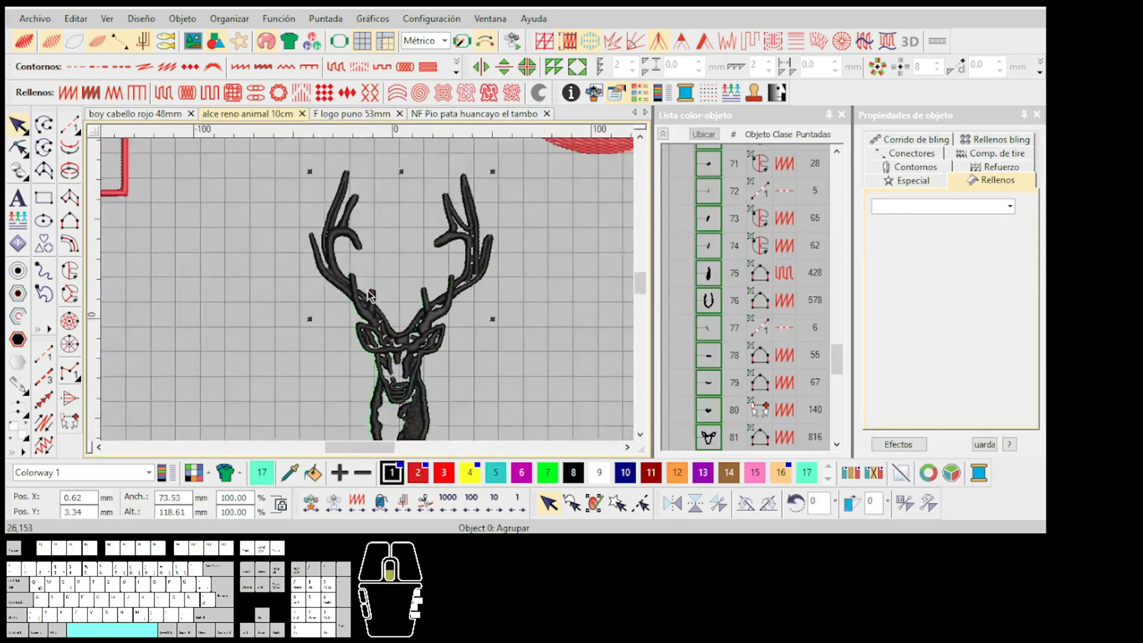
{"action": "scroll", "coordinate": [369, 295], "scroll_direction": "down", "scroll_amount": 3}
{"action": "scroll", "coordinate": [369, 294], "scroll_direction": "up", "scroll_amount": 5}
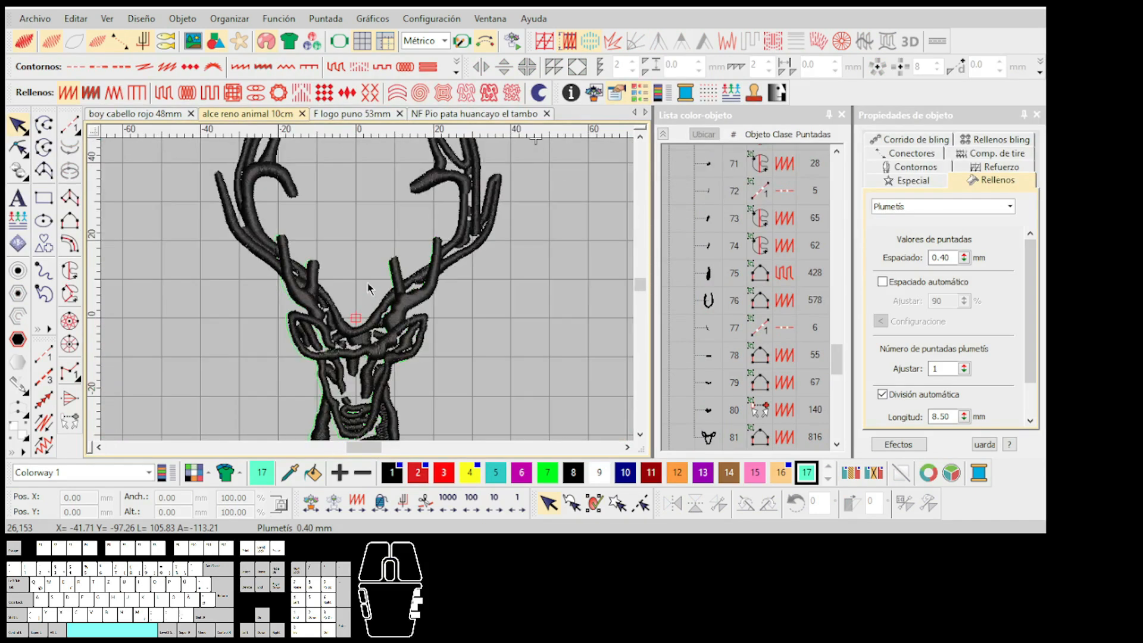
{"action": "scroll", "coordinate": [367, 290], "scroll_direction": "down", "scroll_amount": 4}
{"action": "scroll", "coordinate": [366, 292], "scroll_direction": "up", "scroll_amount": 5}
{"action": "scroll", "coordinate": [367, 293], "scroll_direction": "down", "scroll_amount": 2}
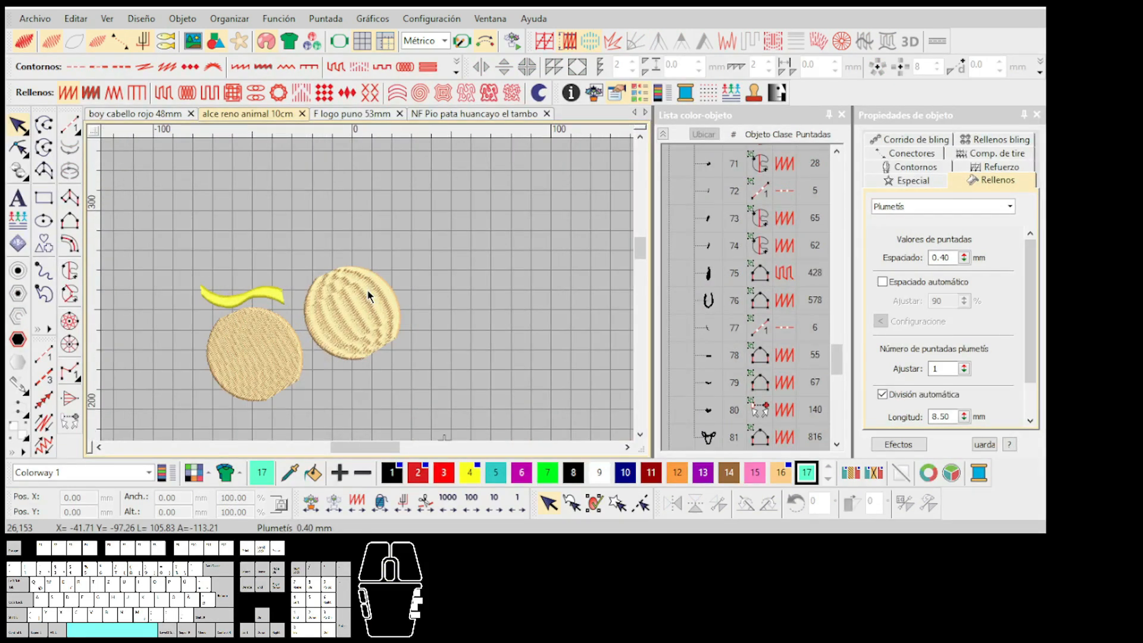
Delete the Plumetís copy and move the Tatami round shape to the upper right of the wavy column
{"action": "scroll", "coordinate": [299, 311], "scroll_direction": "up", "scroll_amount": 2}
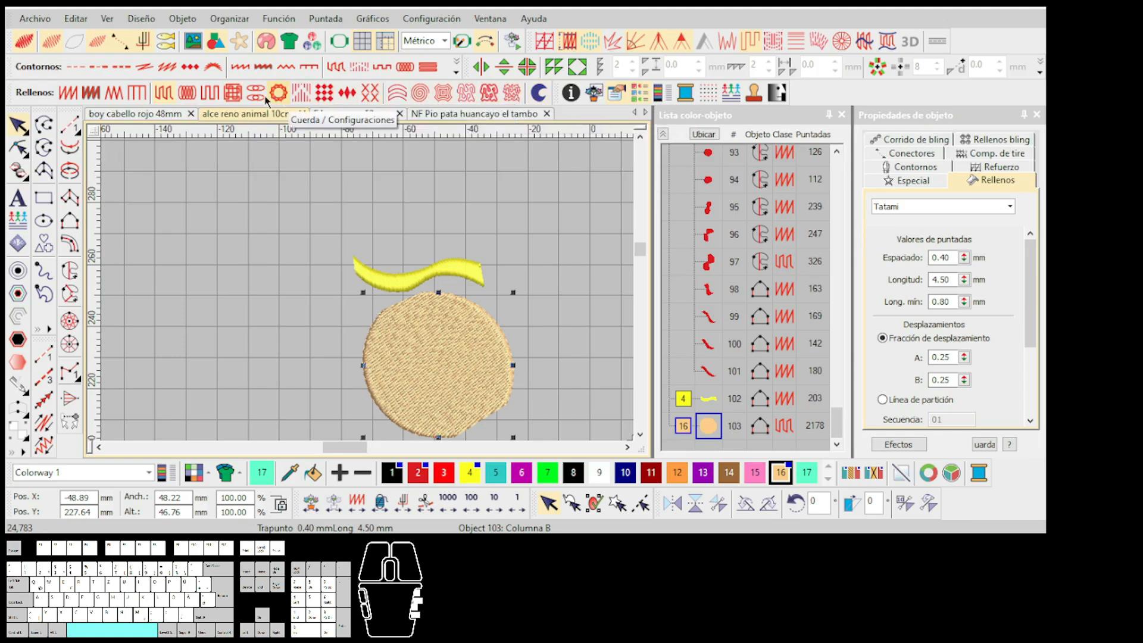
{"action": "scroll", "coordinate": [411, 284], "scroll_direction": "down", "scroll_amount": 2}
{"action": "left_click_drag", "start_coordinate": [348, 343], "coordinate": [474, 249]}
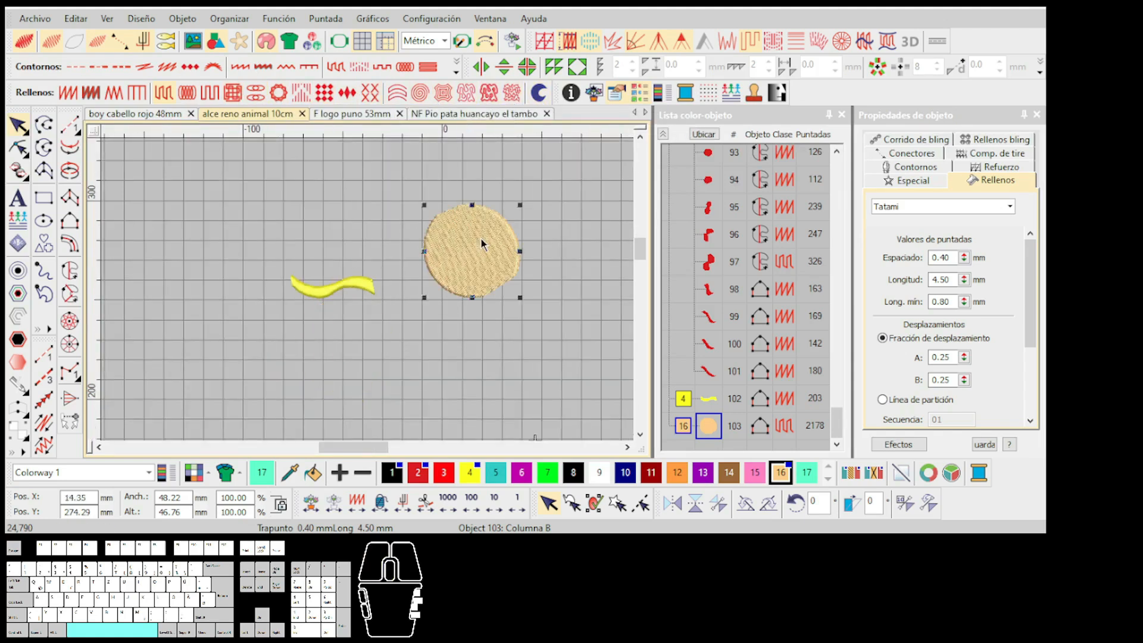
Try several decorative fills on the round shape, including Columna de motivo and Espiral
{"action": "scroll", "coordinate": [481, 238], "scroll_direction": "up", "scroll_amount": 1}
{"action": "left_click", "coordinate": [322, 92]}
{"action": "scroll", "coordinate": [358, 314], "scroll_direction": "up", "scroll_amount": 1}
{"action": "left_click", "coordinate": [347, 92]}
{"action": "left_click", "coordinate": [370, 93]}
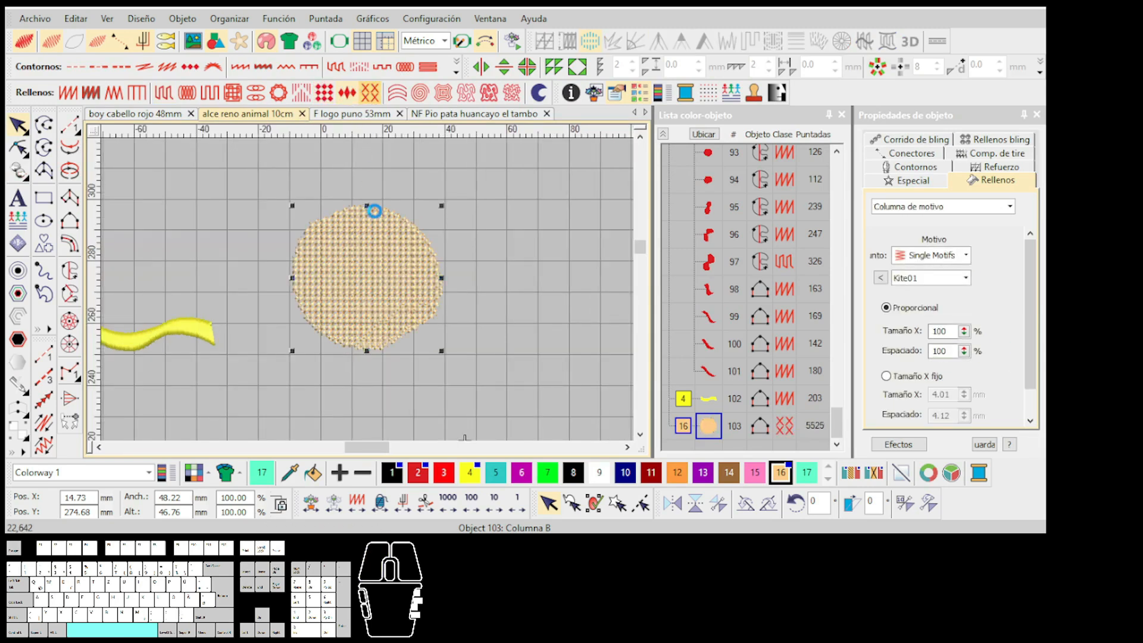
{"action": "left_click", "coordinate": [397, 93]}
{"action": "left_click", "coordinate": [419, 92]}
{"action": "left_click", "coordinate": [443, 93]}
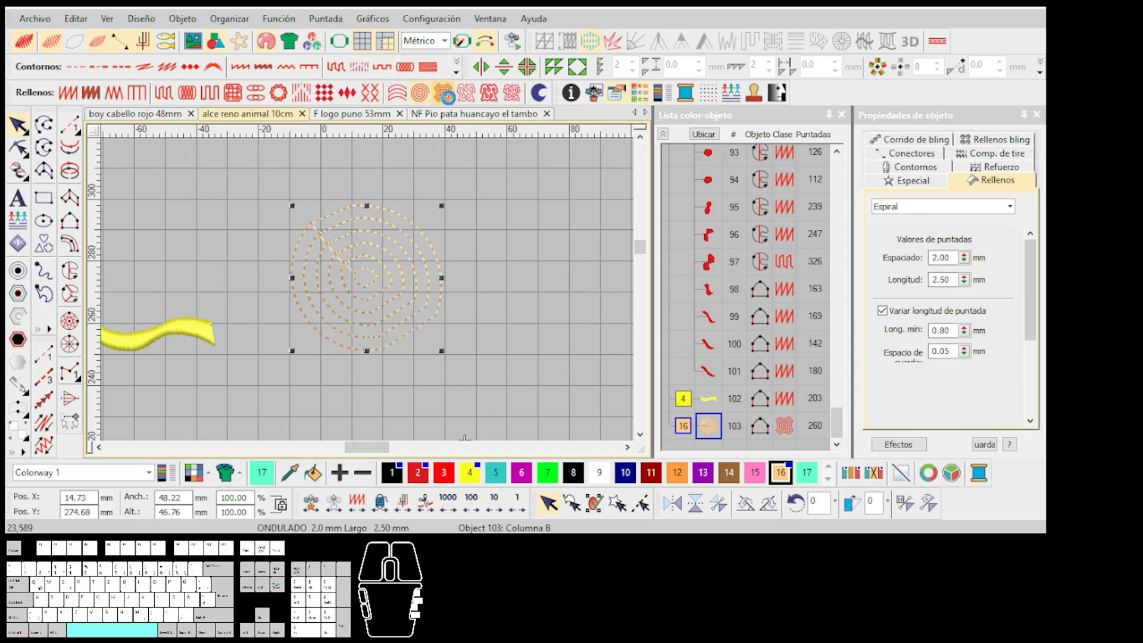
Change the round shape's fill to Punto de tallo punteado and check its stitch count and appearance
{"action": "left_click", "coordinate": [466, 92]}
{"action": "left_click", "coordinate": [512, 92]}
{"action": "left_click", "coordinate": [516, 98]}
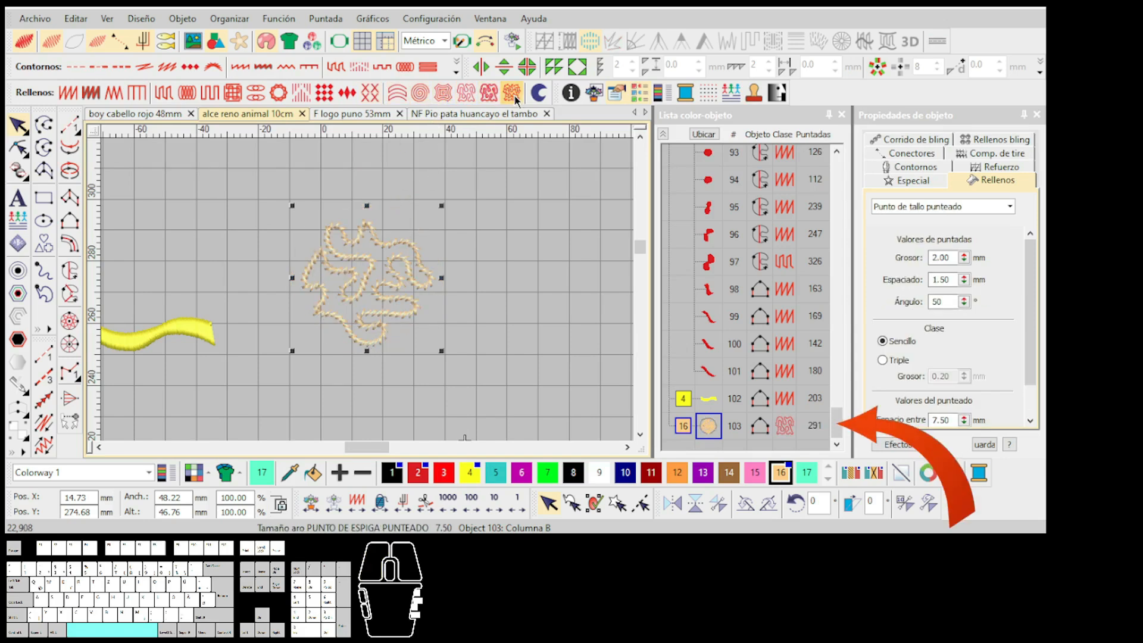
{"action": "scroll", "coordinate": [363, 273], "scroll_direction": "up", "scroll_amount": 1}
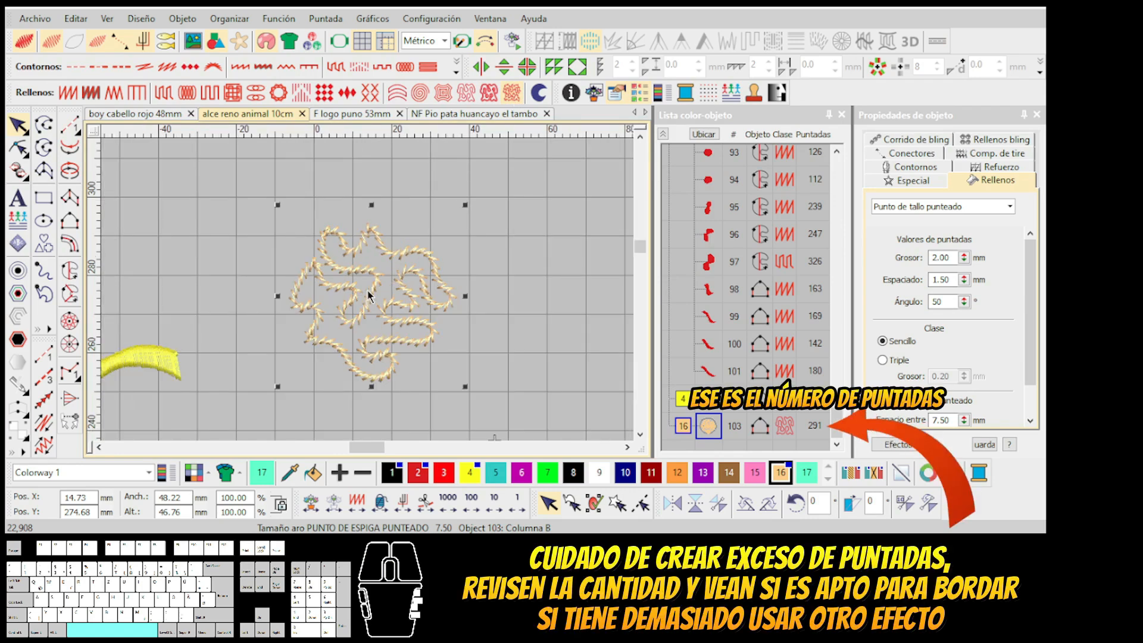
{"action": "scroll", "coordinate": [368, 295], "scroll_direction": "down", "scroll_amount": 1}
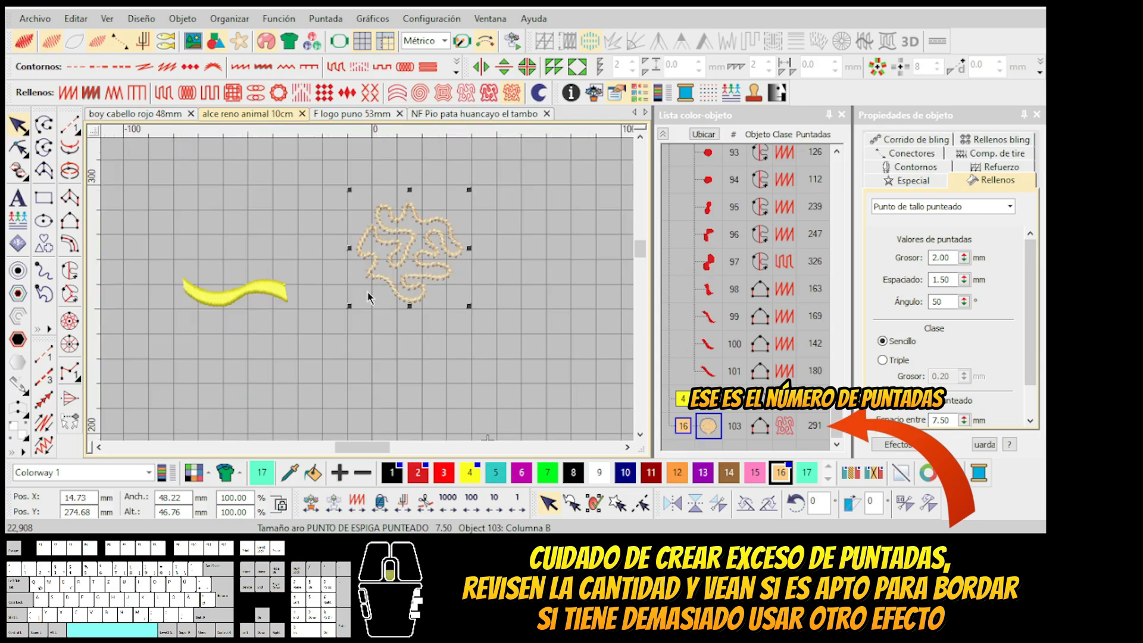
{"action": "scroll", "coordinate": [368, 296], "scroll_direction": "up", "scroll_amount": 1}
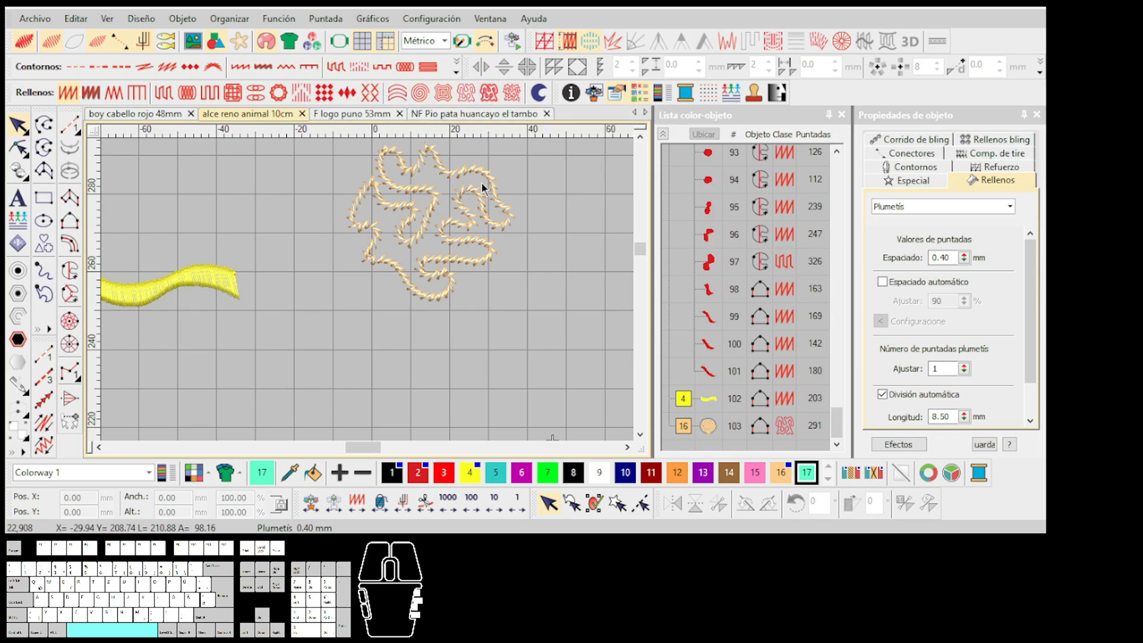
Set the round shape's Punto de tallo punteado fill to Grosor 3.00 mm, Espaciado 0.94 mm and Espacio entre 1.00 mm
{"action": "left_click", "coordinate": [513, 95]}
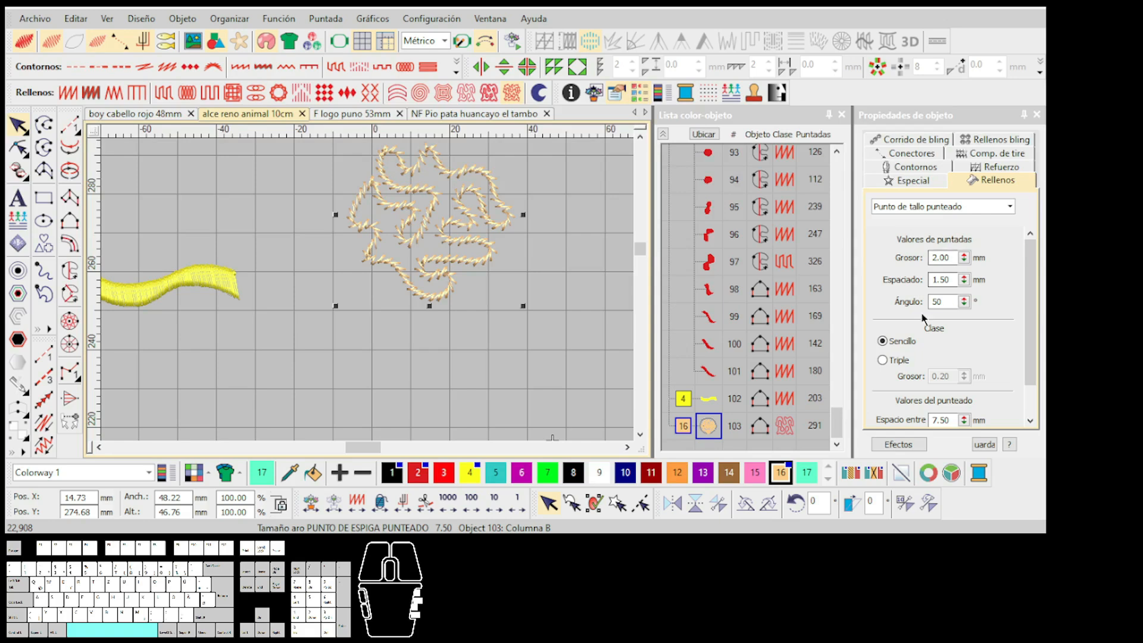
{"action": "left_click_drag", "start_coordinate": [965, 261], "coordinate": [898, 298]}
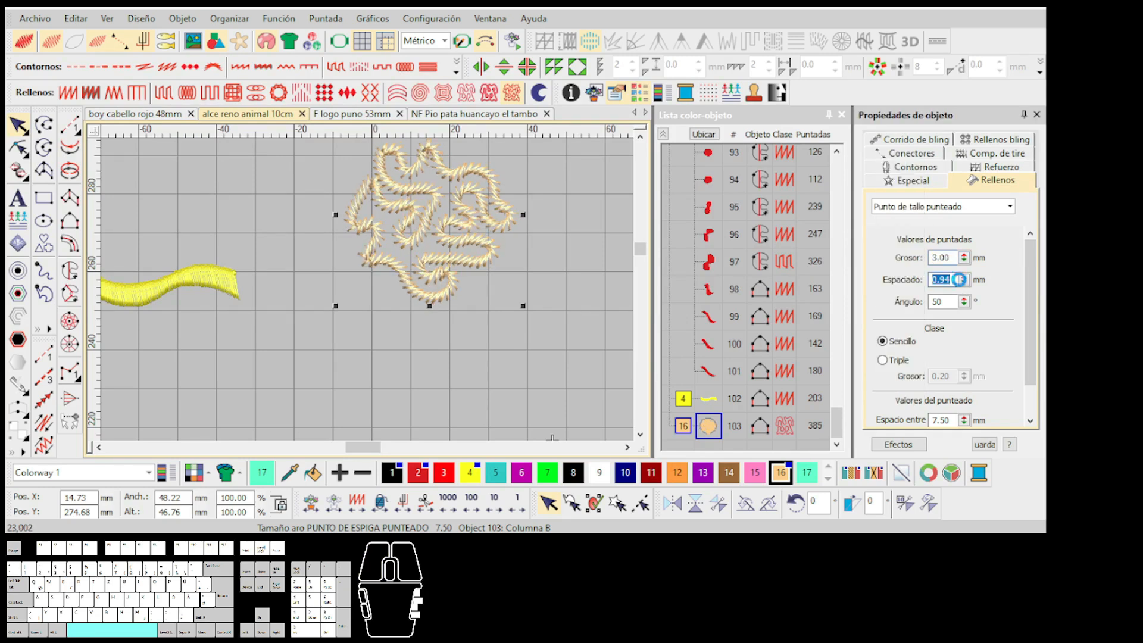
{"action": "scroll", "coordinate": [1012, 352], "scroll_direction": "down", "scroll_amount": 2}
{"action": "left_click_drag", "start_coordinate": [964, 381], "coordinate": [887, 390]}
{"action": "left_click_drag", "start_coordinate": [964, 380], "coordinate": [886, 393]}
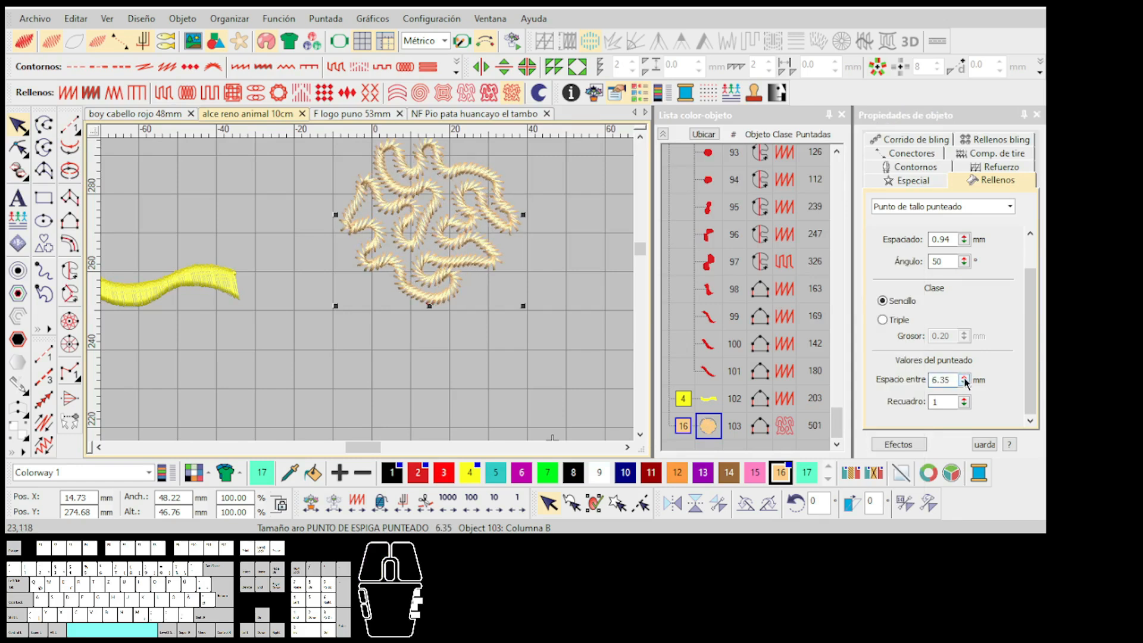
{"action": "double_click", "coordinate": [947, 379]}
{"action": "type", "text": "1"}
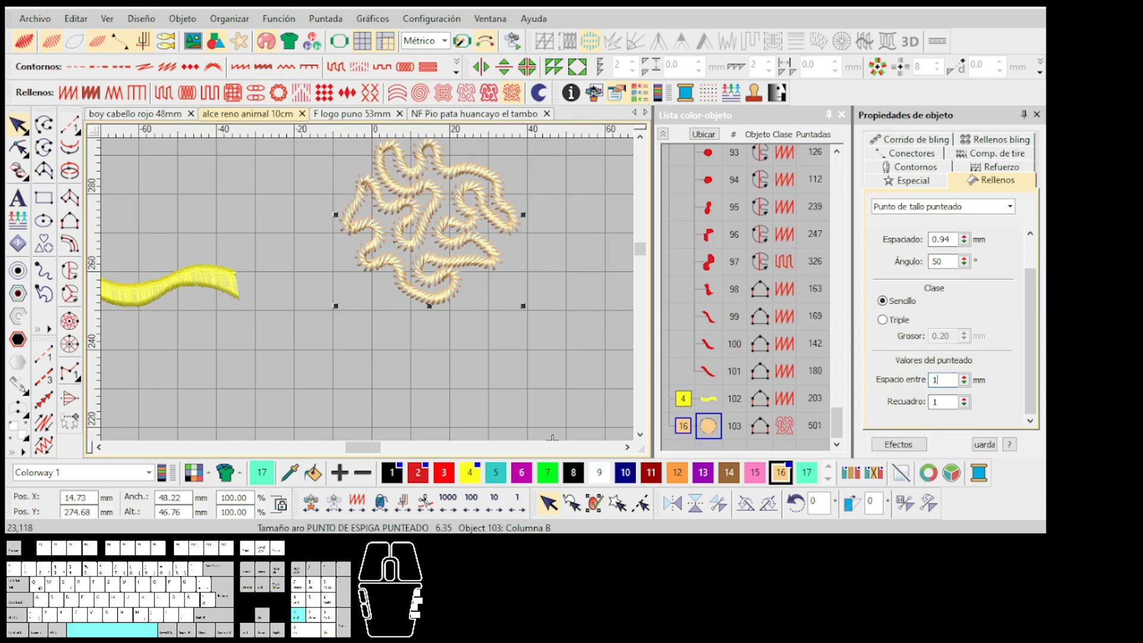
{"action": "key", "text": "Return"}
Recolour the round shape with red colour 3 and inspect the dense fill
{"action": "scroll", "coordinate": [446, 257], "scroll_direction": "up", "scroll_amount": 2}
{"action": "left_click", "coordinate": [443, 472]}
{"action": "scroll", "coordinate": [425, 363], "scroll_direction": "down", "scroll_amount": 2}
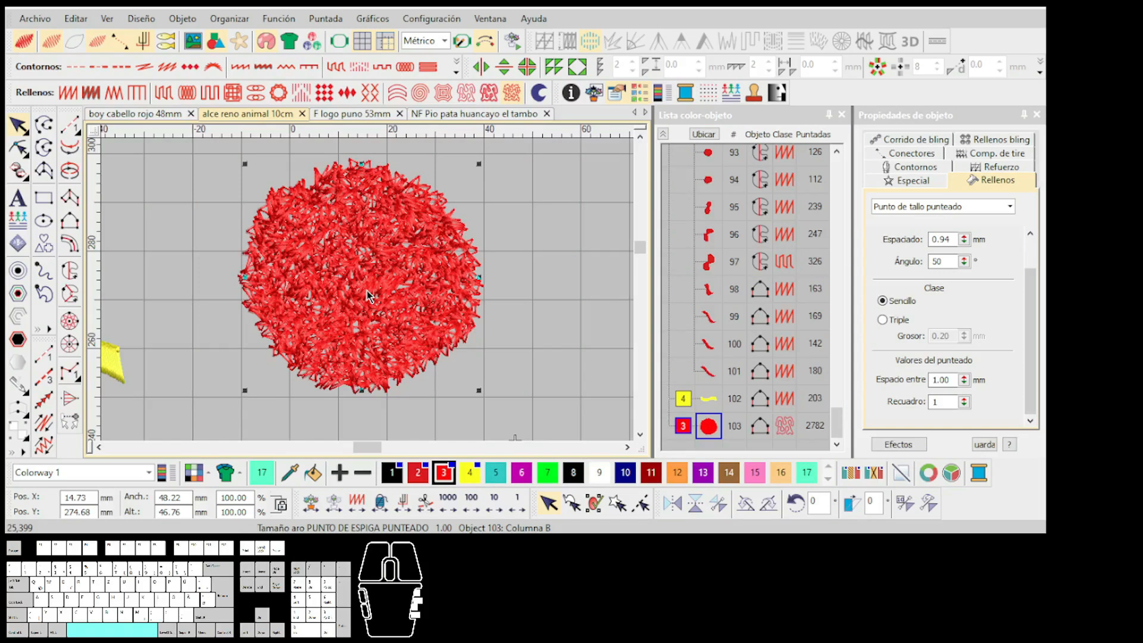
{"action": "scroll", "coordinate": [367, 290], "scroll_direction": "up", "scroll_amount": 2}
{"action": "scroll", "coordinate": [367, 293], "scroll_direction": "down", "scroll_amount": 2}
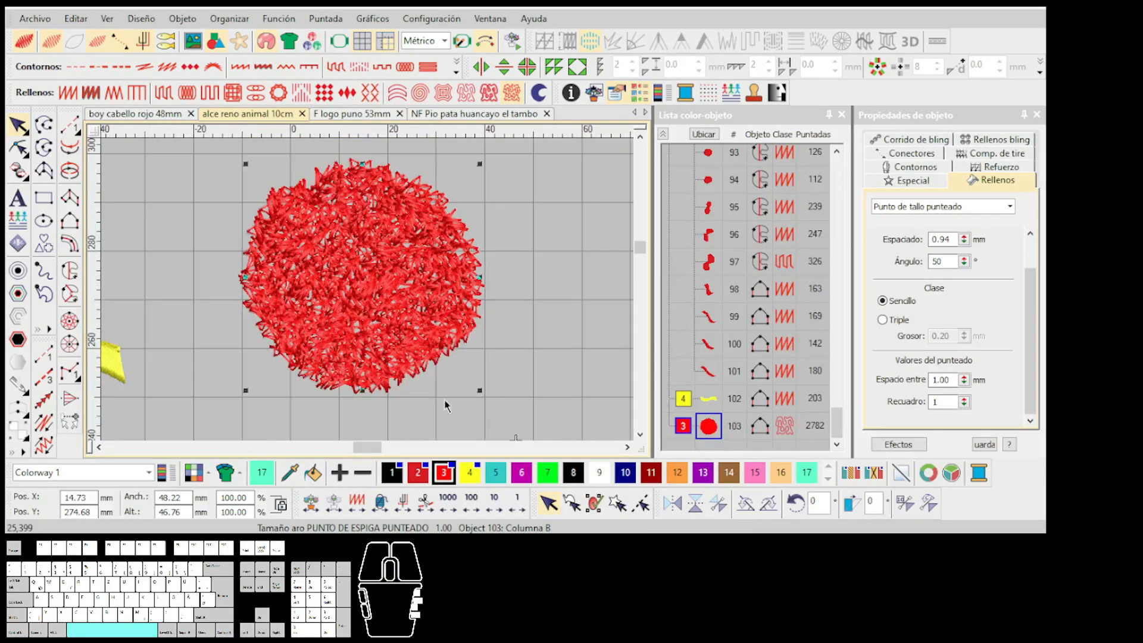
Recolour the round shape with turquoise colour 5 and inspect its texture
{"action": "left_click", "coordinate": [495, 472]}
{"action": "scroll", "coordinate": [369, 296], "scroll_direction": "up", "scroll_amount": 2}
{"action": "scroll", "coordinate": [369, 295], "scroll_direction": "down", "scroll_amount": 2}
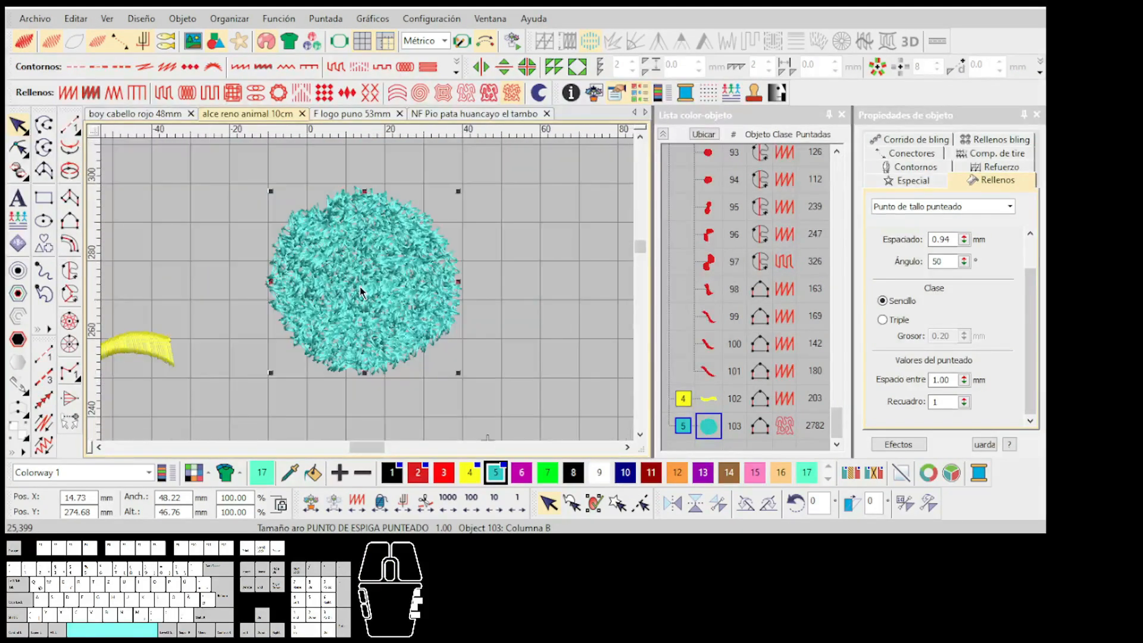
{"action": "scroll", "coordinate": [364, 293], "scroll_direction": "up", "scroll_amount": 1}
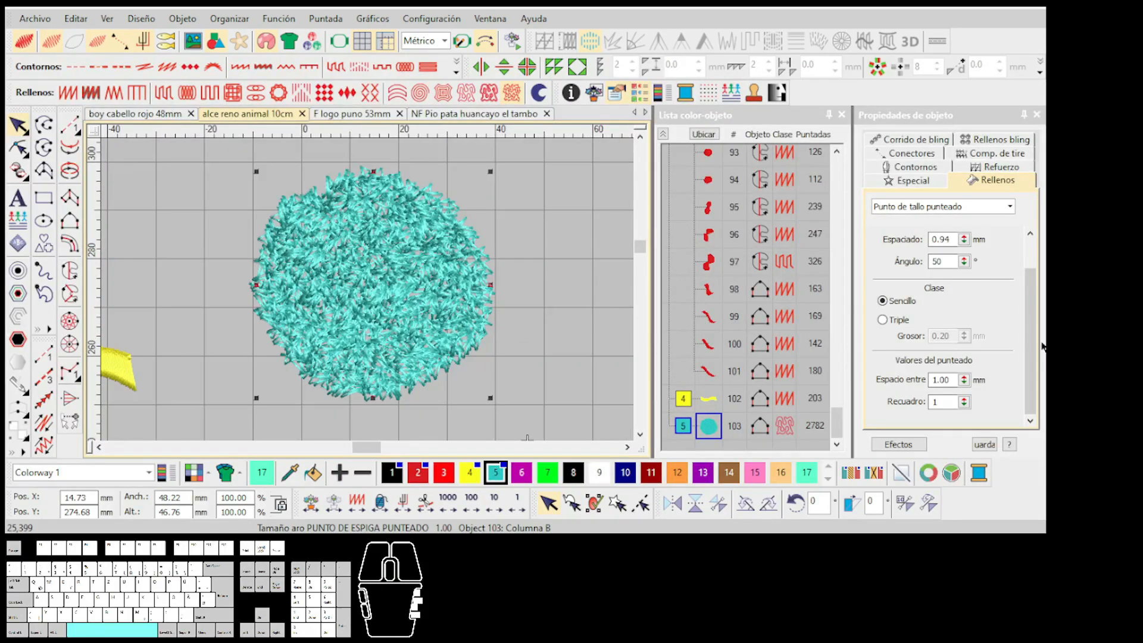
Set the round shape's Punto de tallo punteado Espaciado to 1.50 mm and reselect the shape
{"action": "double_click", "coordinate": [952, 240]}
{"action": "type", "text": "1."}
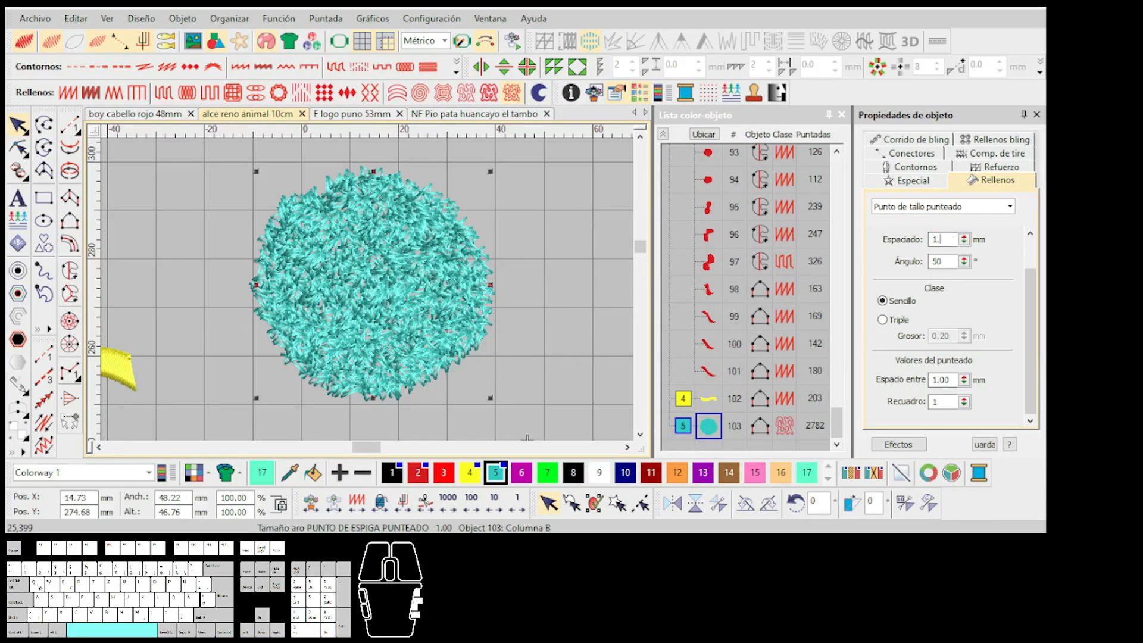
{"action": "type", "text": "5"}
{"action": "key", "text": "Return"}
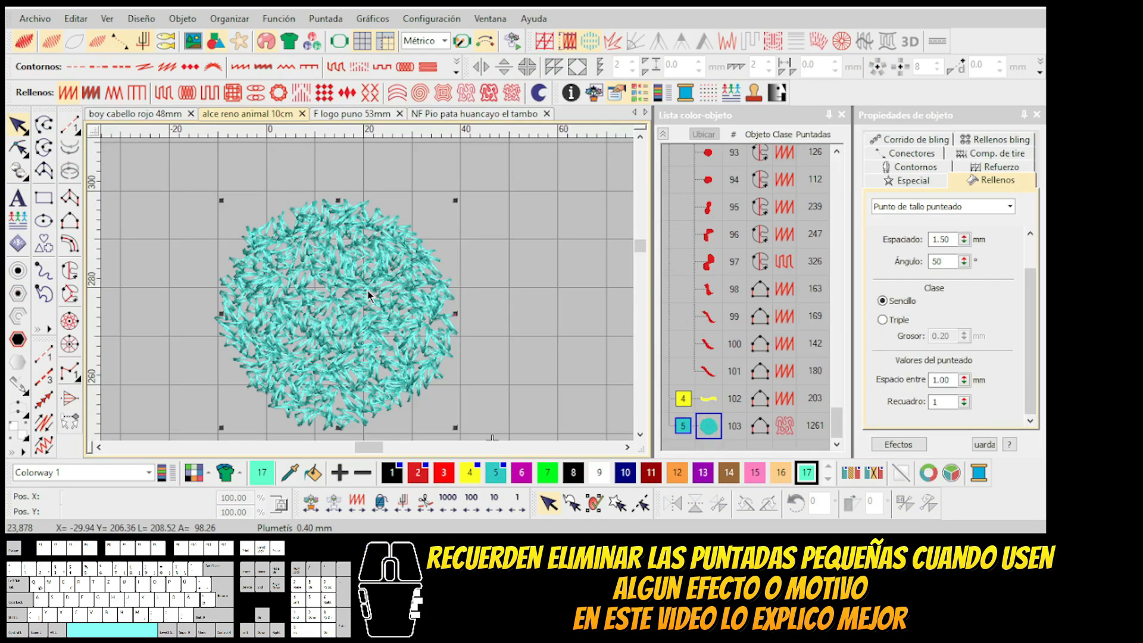
{"action": "left_click", "coordinate": [369, 295]}
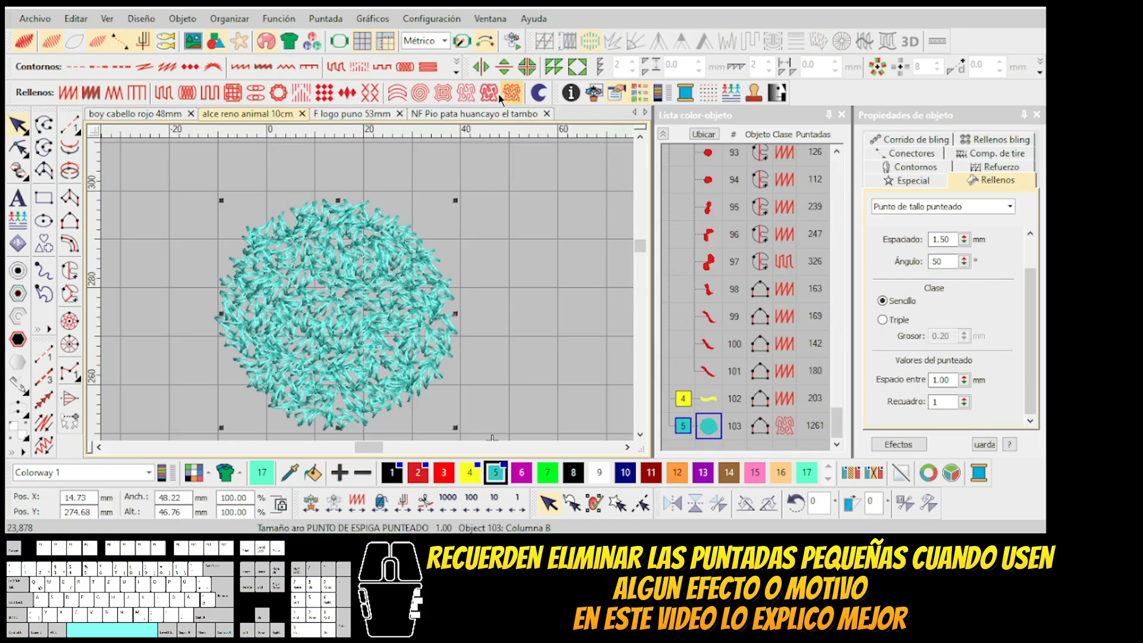
Change the round shape's fill to Pespunte punteado with Long. mín 2.00 mm and Longitud 3.60 mm
{"action": "left_click", "coordinate": [496, 97]}
{"action": "double_click", "coordinate": [945, 279]}
{"action": "key", "text": "Return"}
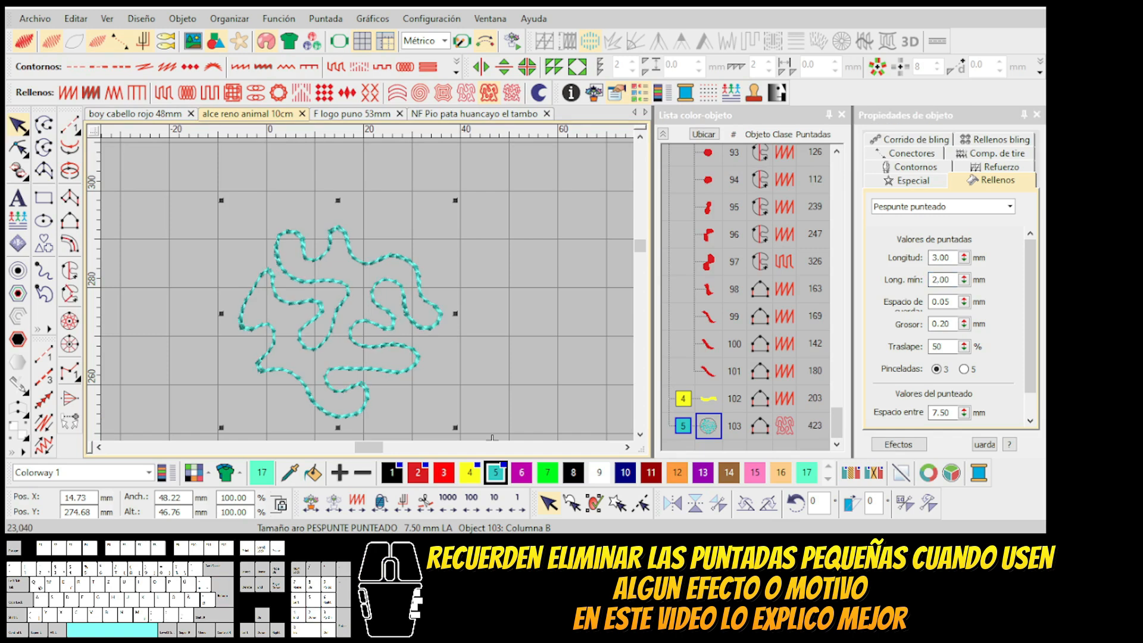
{"action": "left_click_drag", "start_coordinate": [963, 260], "coordinate": [896, 168]}
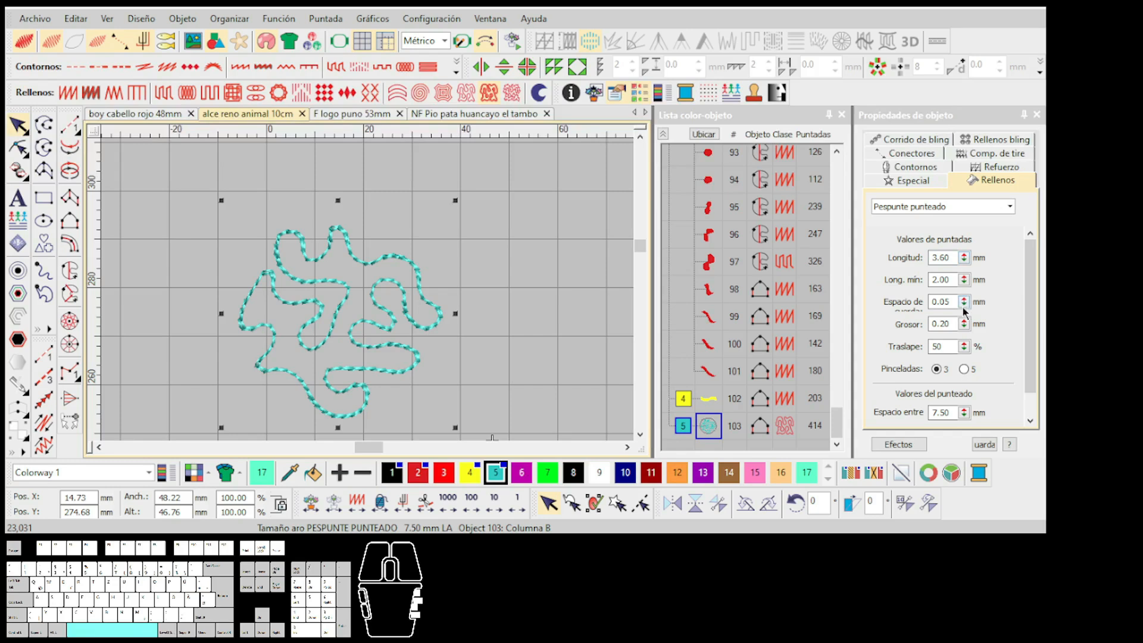
Increase the Pespunte punteado Grosor to 0.25 mm, inspect the rope-like stitching up close, and deselect the shape
{"action": "left_click_drag", "start_coordinate": [962, 326], "coordinate": [902, 295]}
{"action": "scroll", "coordinate": [368, 295], "scroll_direction": "up", "scroll_amount": 3}
{"action": "scroll", "coordinate": [368, 295], "scroll_direction": "up", "scroll_amount": 1}
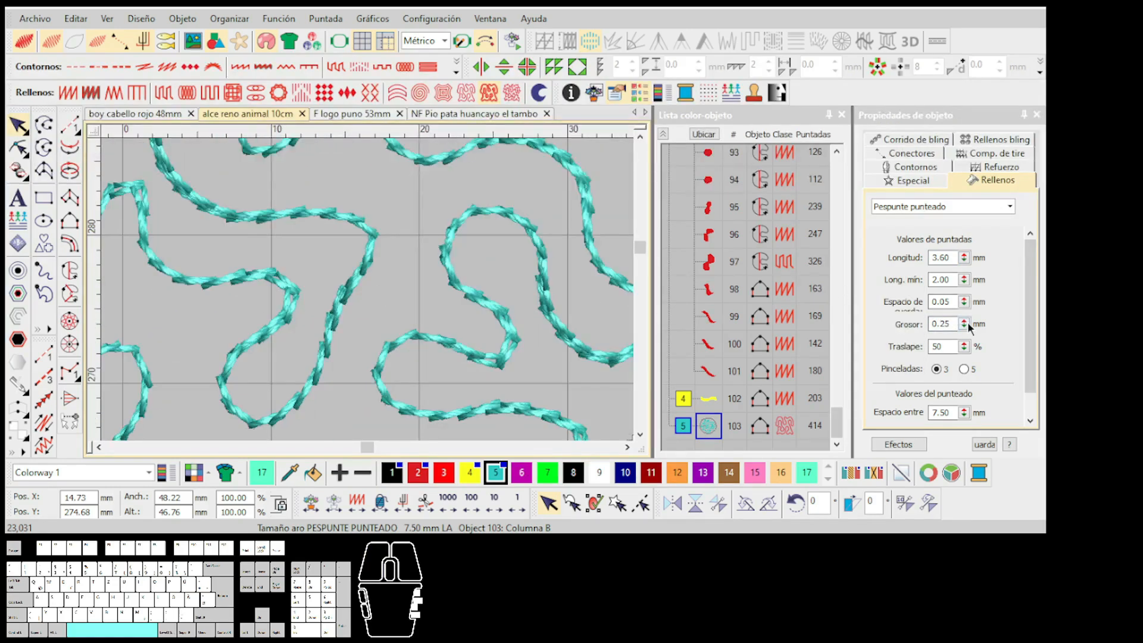
{"action": "left_click_drag", "start_coordinate": [967, 321], "coordinate": [890, 351]}
{"action": "left_click_drag", "start_coordinate": [967, 324], "coordinate": [900, 286]}
{"action": "scroll", "coordinate": [483, 310], "scroll_direction": "up", "scroll_amount": 6}
{"action": "key", "text": "Escape"}
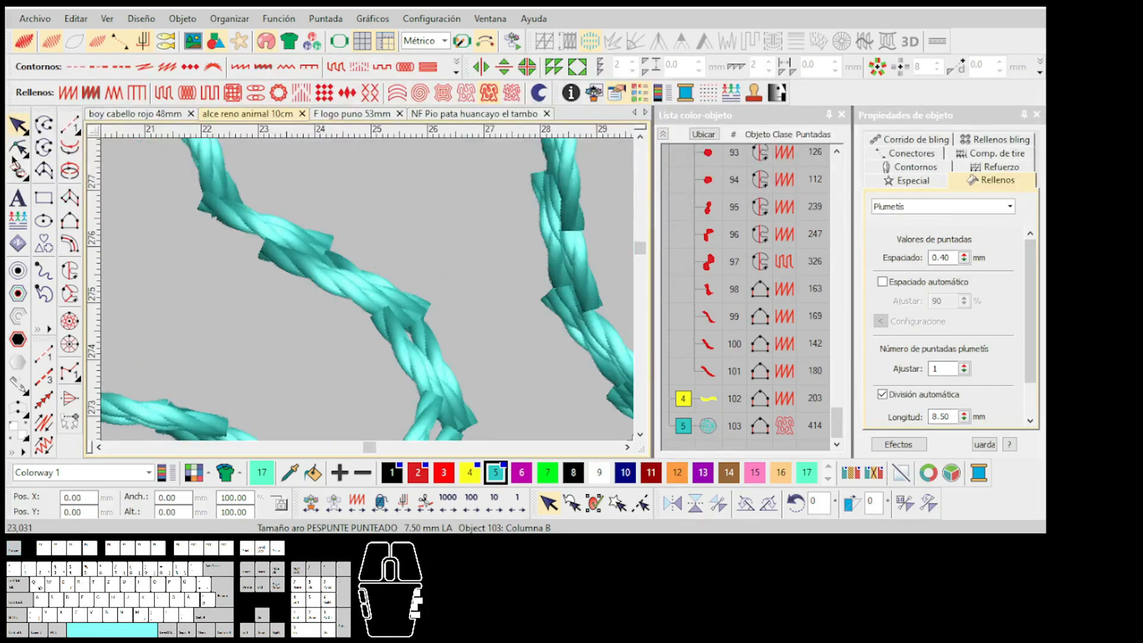
Trace a Corrido run with 2.00 mm length back and forth over one segment of the rope stitch
{"action": "scroll", "coordinate": [306, 257], "scroll_direction": "up", "scroll_amount": 1}
{"action": "left_click", "coordinate": [461, 339]}
{"action": "left_click", "coordinate": [306, 255]}
{"action": "left_click", "coordinate": [461, 331]}
{"action": "key", "text": "BackSpace"}
{"action": "key", "text": "BackSpace"}
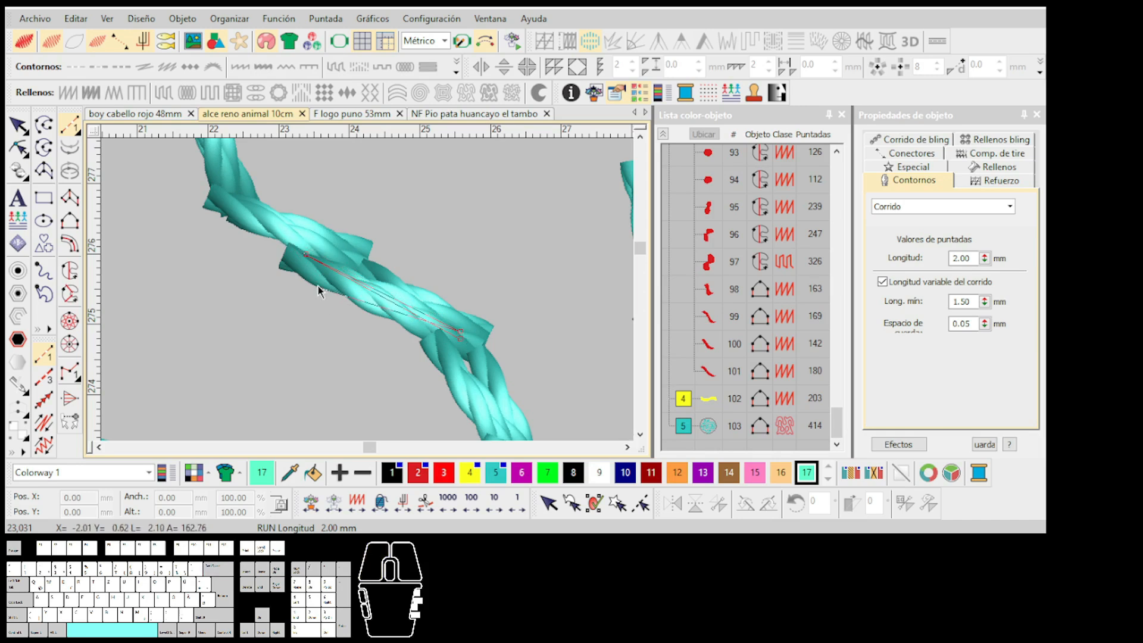
{"action": "left_click", "coordinate": [463, 344]}
{"action": "left_click", "coordinate": [281, 258]}
{"action": "left_click", "coordinate": [487, 327]}
{"action": "key", "text": "Return"}
{"action": "scroll", "coordinate": [369, 294], "scroll_direction": "down", "scroll_amount": 3}
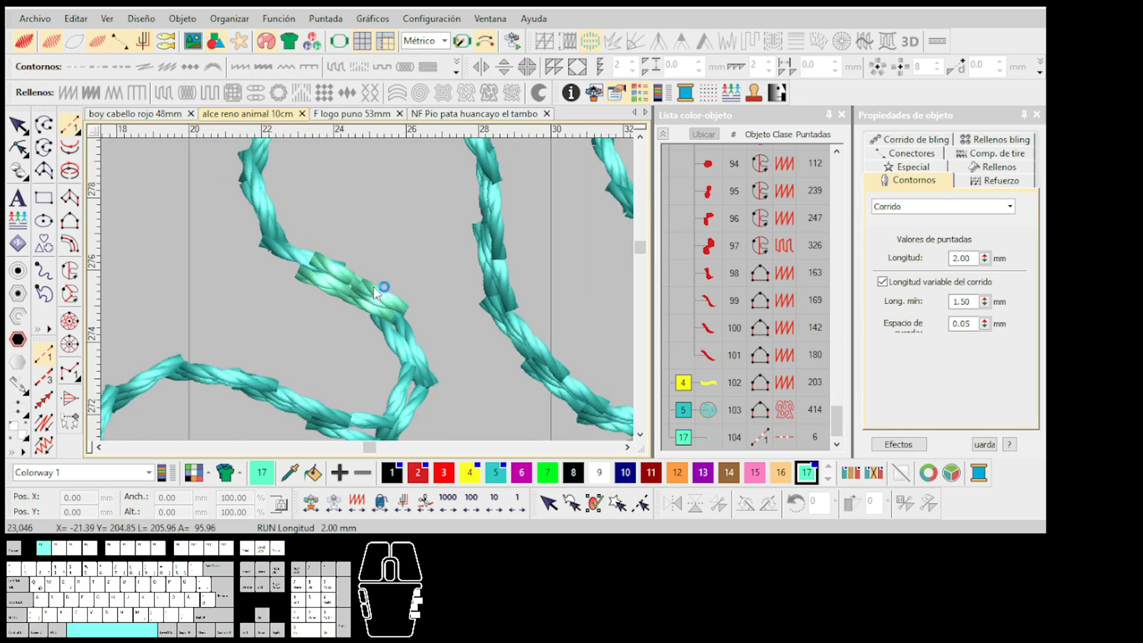
{"action": "scroll", "coordinate": [408, 233], "scroll_direction": "down", "scroll_amount": 2}
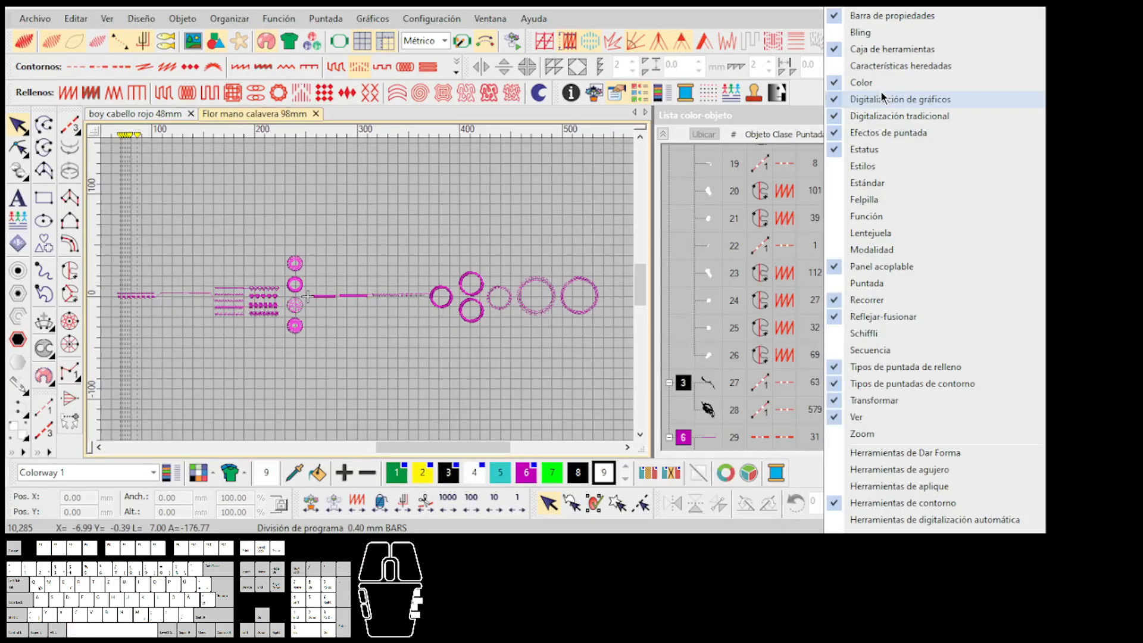
Check the Tipos de puntada de relleno and Tipos de puntadas de contorno entries in the list of available toolbars
{"action": "left_click", "coordinate": [897, 385]}
{"action": "left_click", "coordinate": [897, 385]}
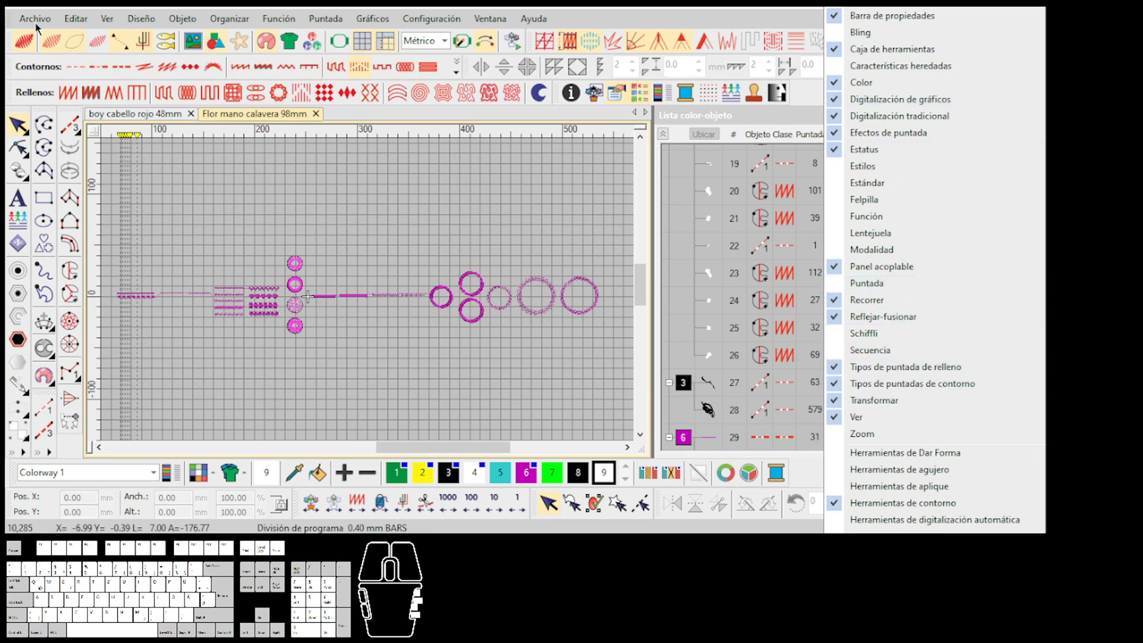
{"action": "left_click", "coordinate": [860, 387]}
{"action": "left_click", "coordinate": [860, 387]}
{"action": "left_click", "coordinate": [381, 233]}
Activate several digitizing tools in turn to compare which outline and fill stitch types each one allows
{"action": "scroll", "coordinate": [154, 290], "scroll_direction": "up", "scroll_amount": 8}
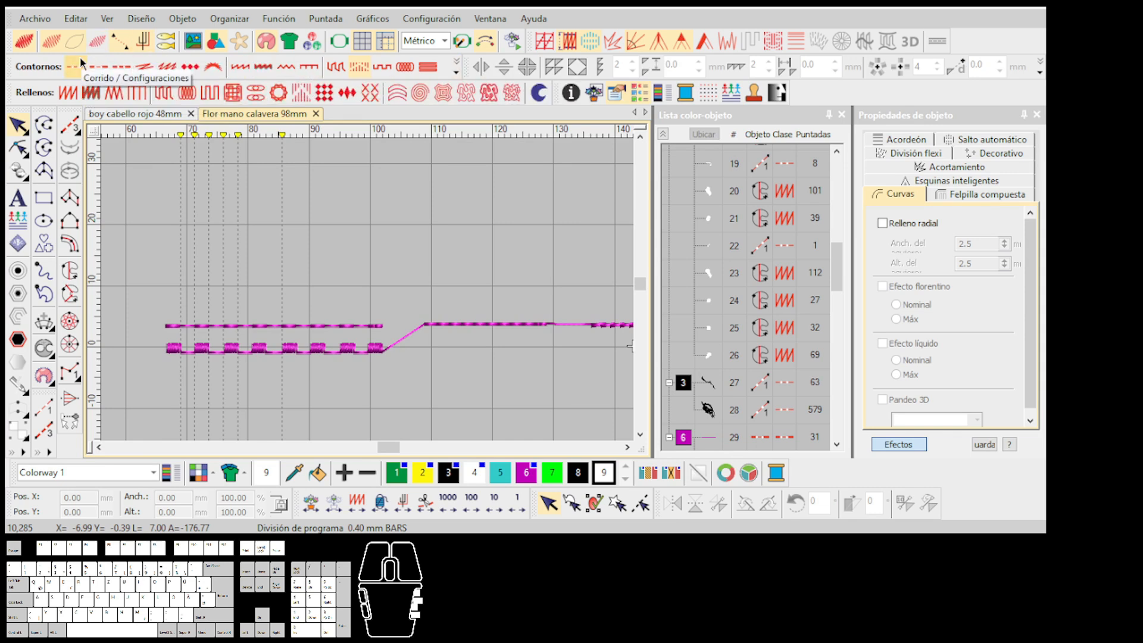
{"action": "left_click", "coordinate": [47, 131]}
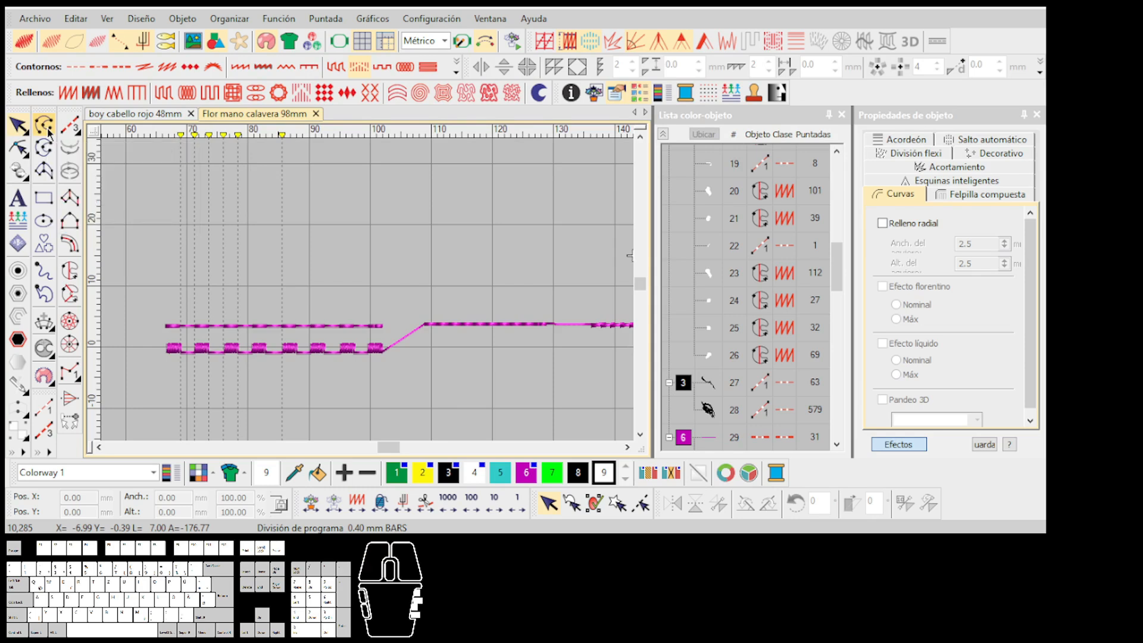
{"action": "scroll", "coordinate": [214, 184], "scroll_direction": "up", "scroll_amount": 1}
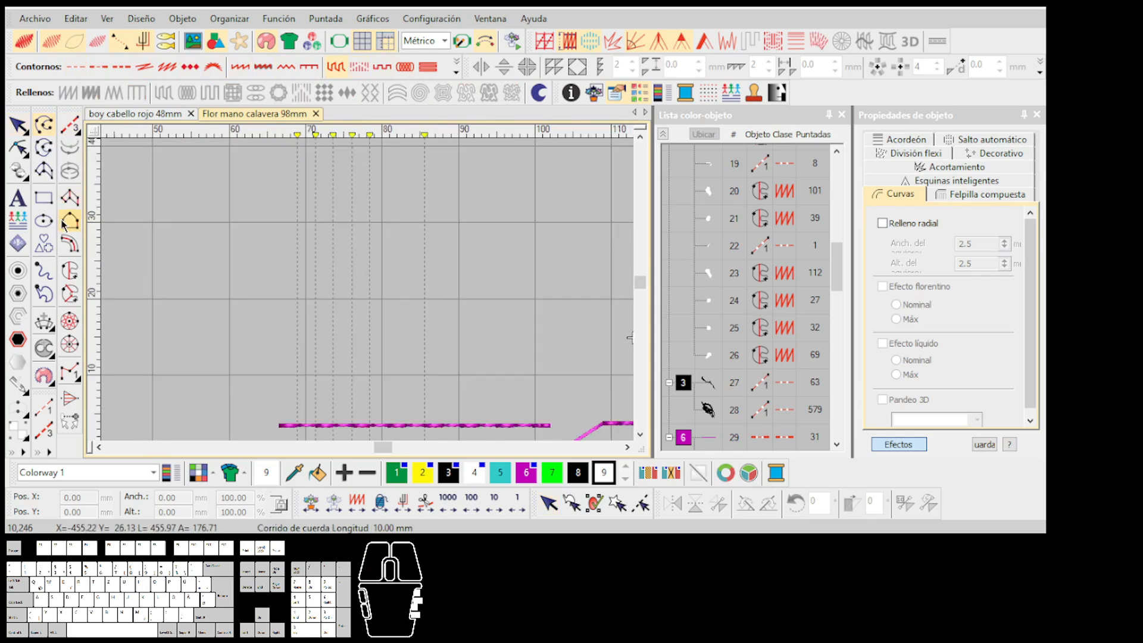
{"action": "left_click", "coordinate": [69, 270]}
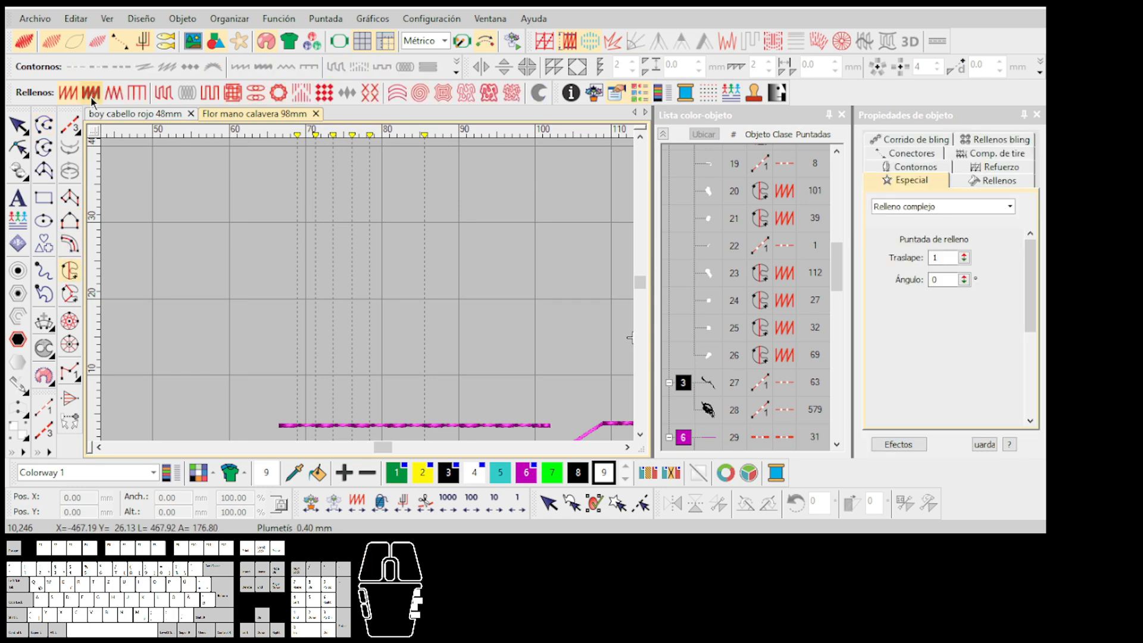
{"action": "left_click", "coordinate": [78, 200]}
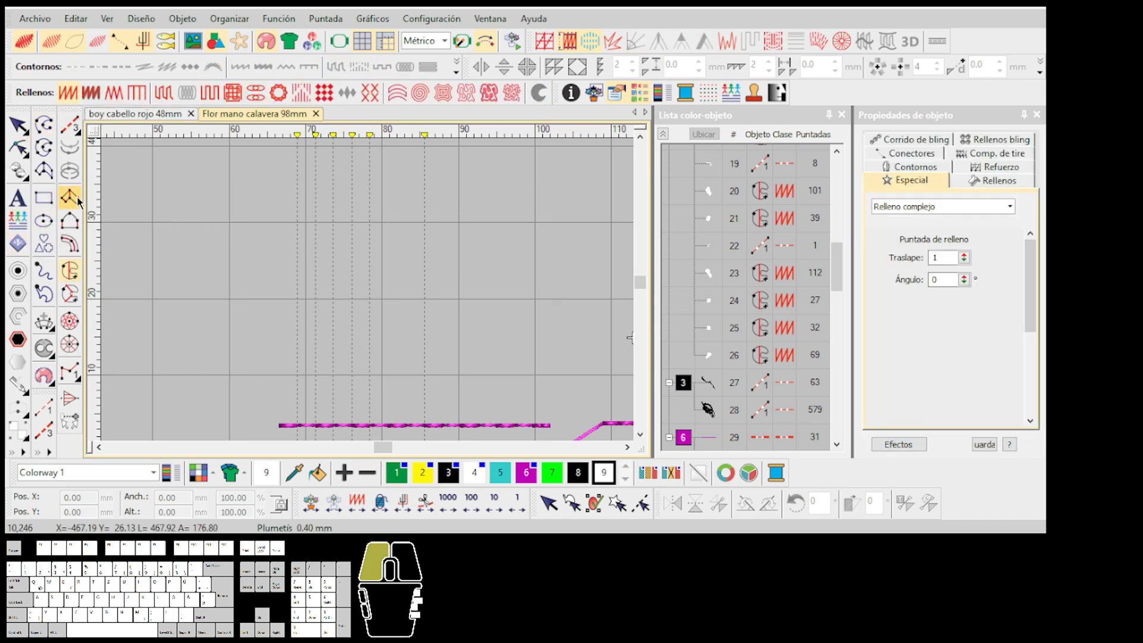
{"action": "left_click", "coordinate": [70, 124]}
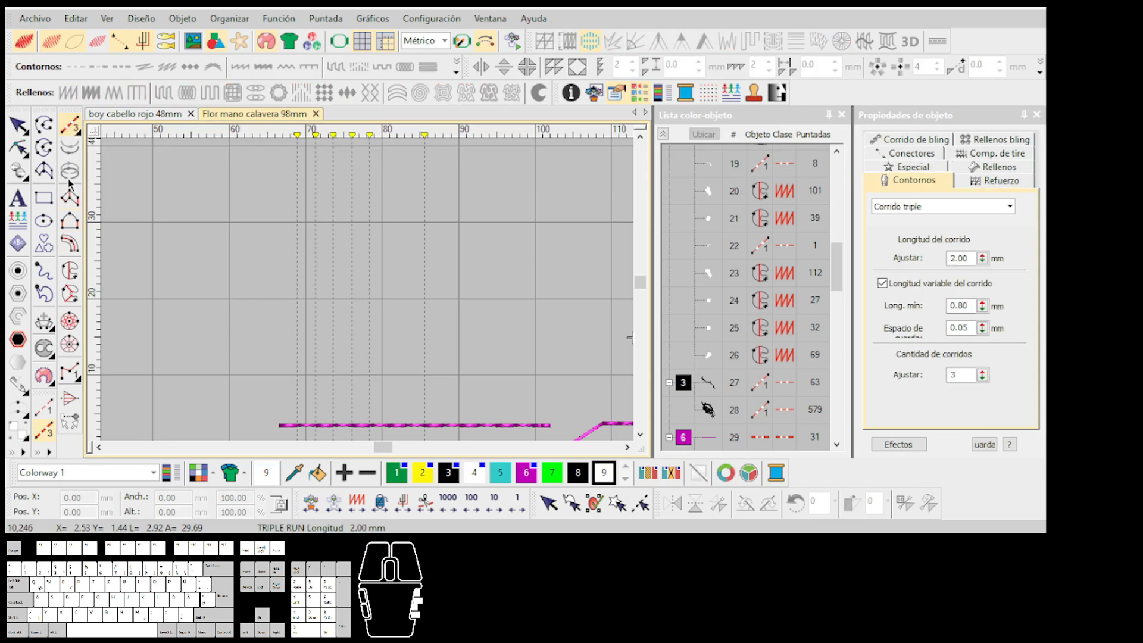
{"action": "left_click", "coordinate": [46, 239]}
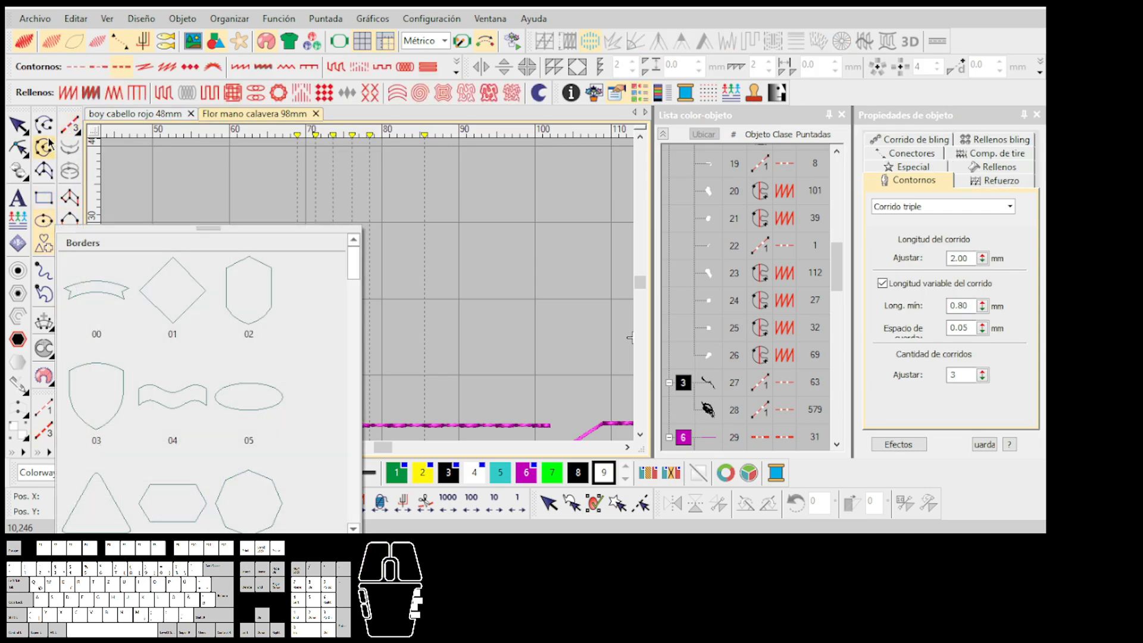
{"action": "left_click", "coordinate": [45, 121]}
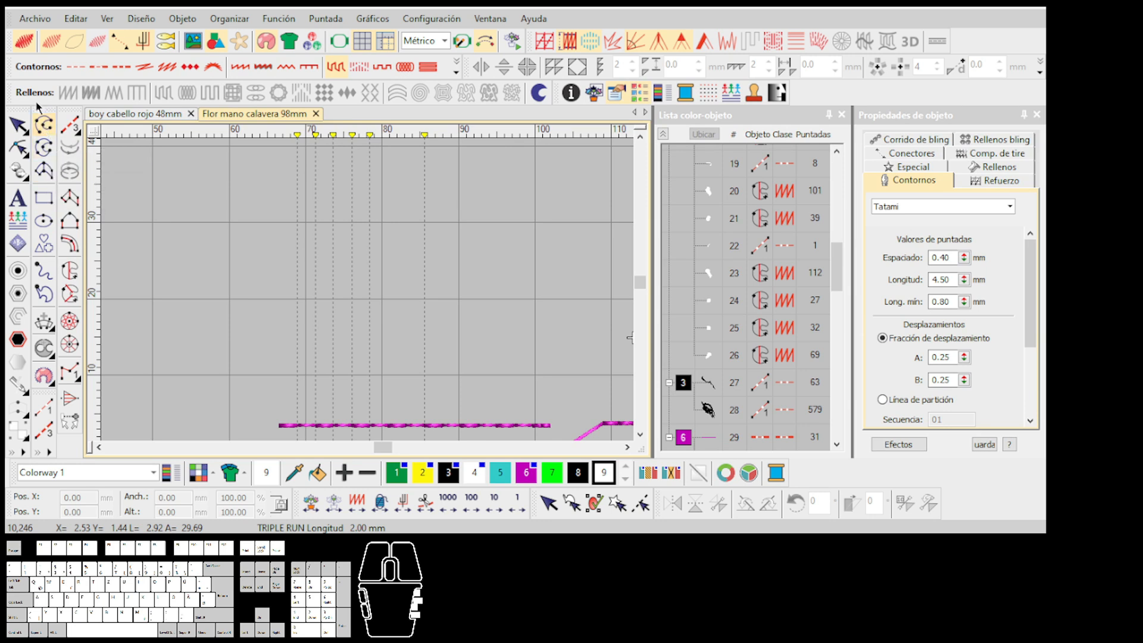
{"action": "left_click", "coordinate": [167, 66]}
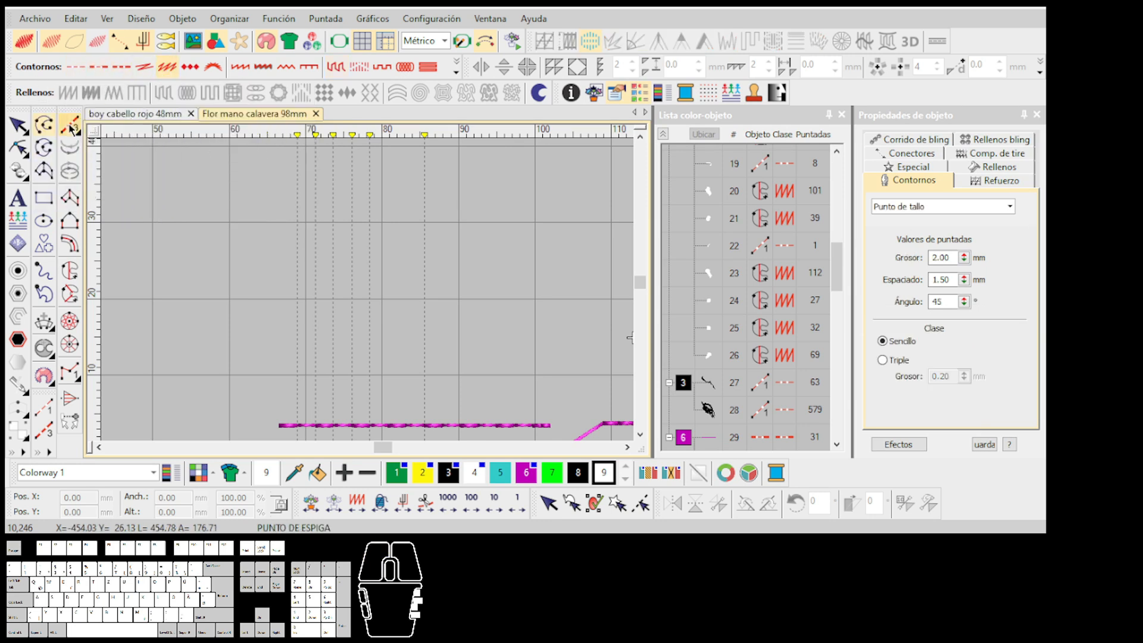
{"action": "scroll", "coordinate": [367, 292], "scroll_direction": "down", "scroll_amount": 5}
{"action": "scroll", "coordinate": [369, 292], "scroll_direction": "up", "scroll_amount": 7}
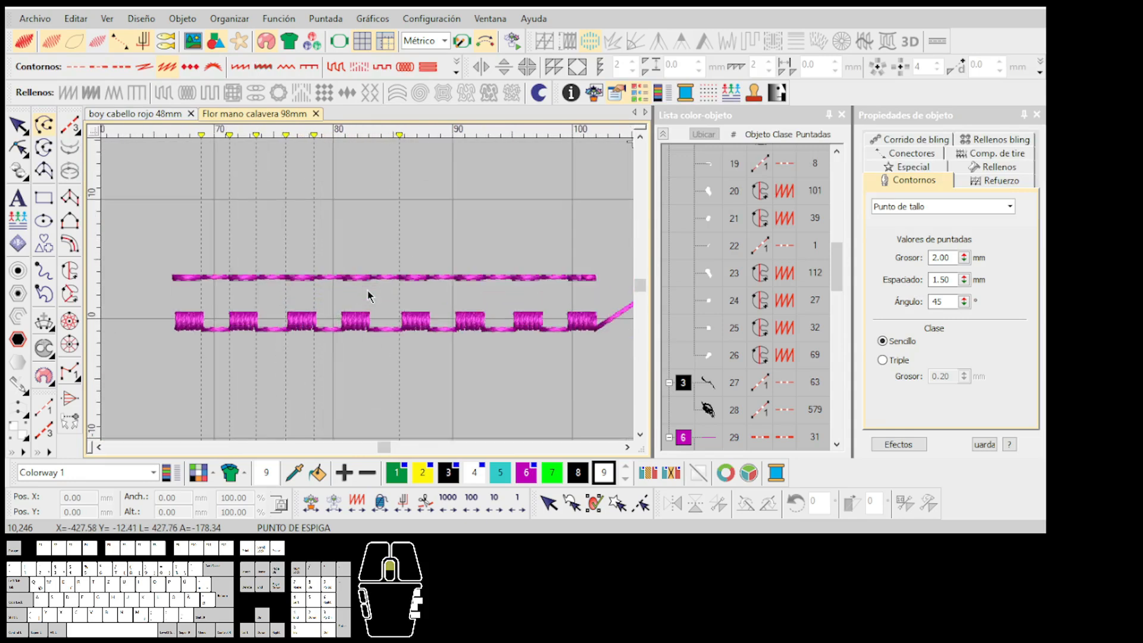
Digitize a wavy open Corrido curve above the magenta sample lines as a test, and undo it
{"action": "left_click", "coordinate": [18, 125]}
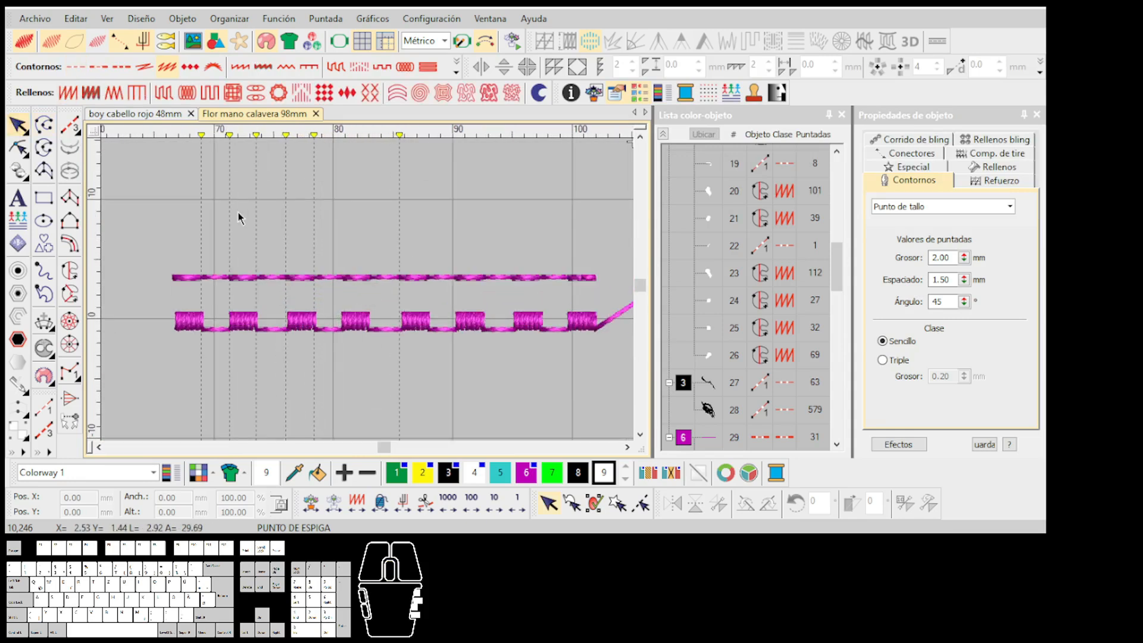
{"action": "left_click", "coordinate": [78, 133]}
{"action": "left_click", "coordinate": [96, 135]}
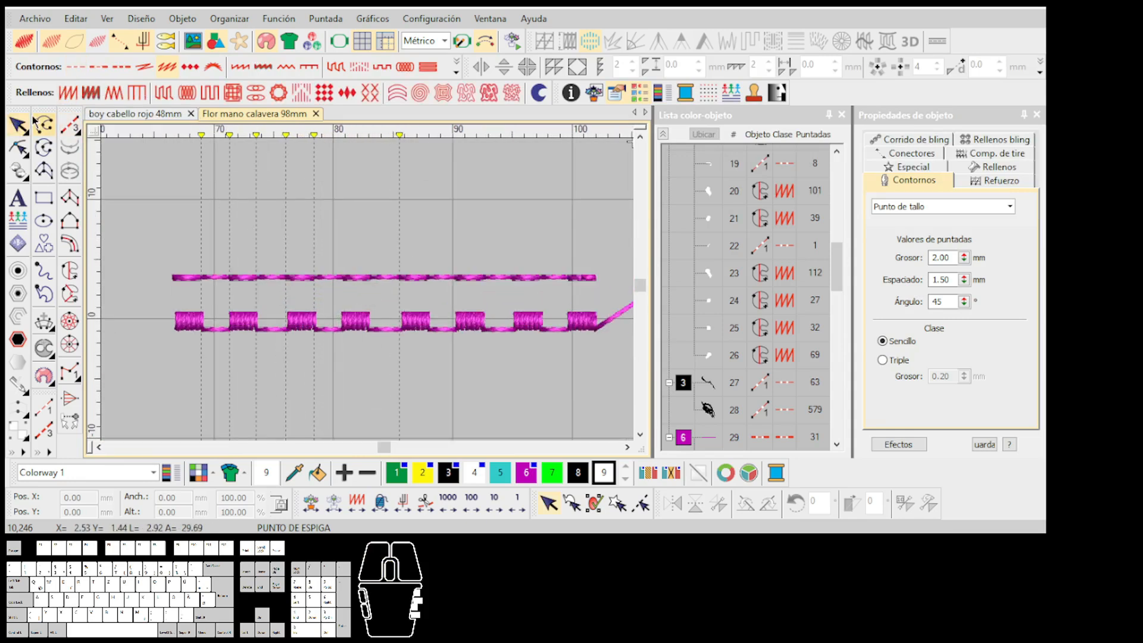
{"action": "left_click", "coordinate": [75, 67]}
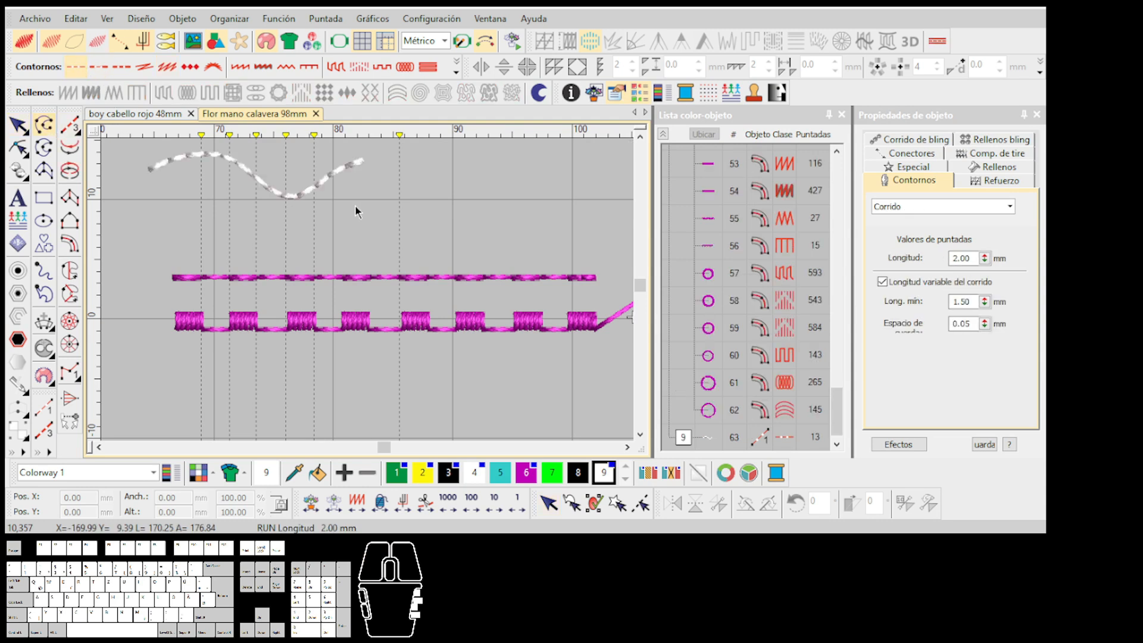
{"action": "scroll", "coordinate": [355, 206], "scroll_direction": "down", "scroll_amount": 1}
{"action": "left_click_drag", "start_coordinate": [357, 207], "coordinate": [367, 292]}
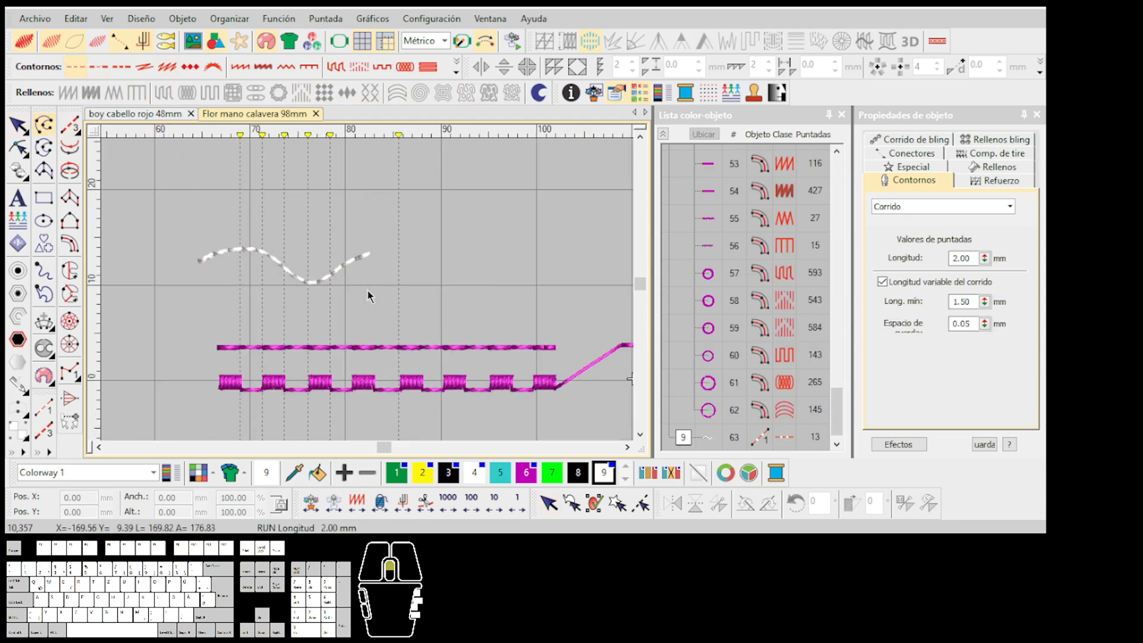
{"action": "key", "text": "ctrl+z"}
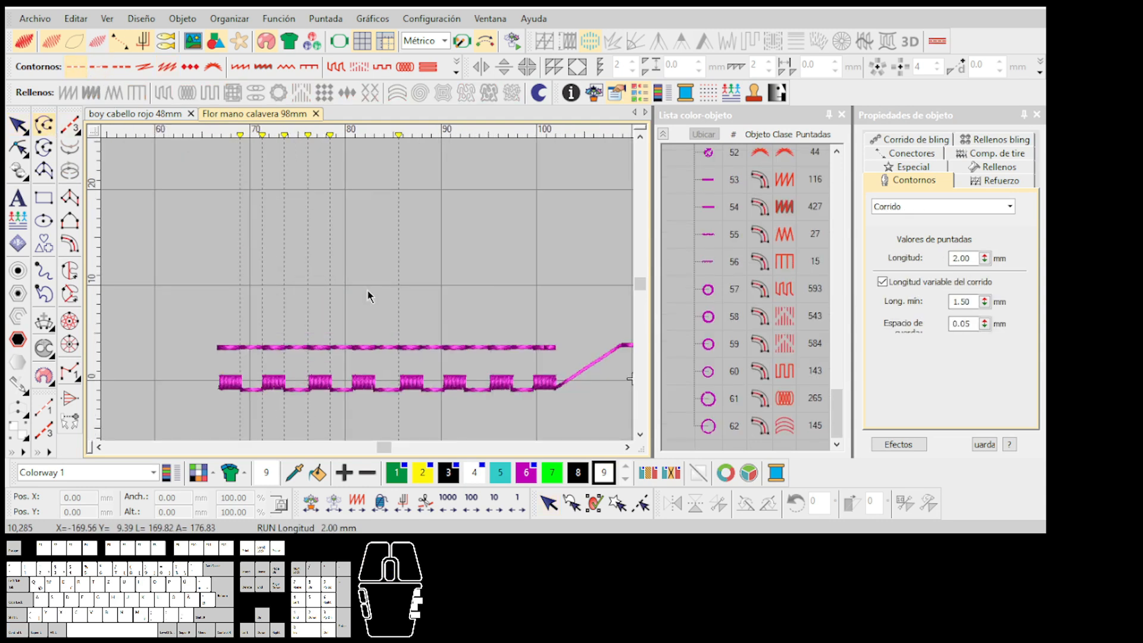
Examine the stitched outlines of the skeletal hand and the yellow flower up close
{"action": "scroll", "coordinate": [414, 325], "scroll_direction": "down", "scroll_amount": 4}
{"action": "scroll", "coordinate": [179, 333], "scroll_direction": "up", "scroll_amount": 1}
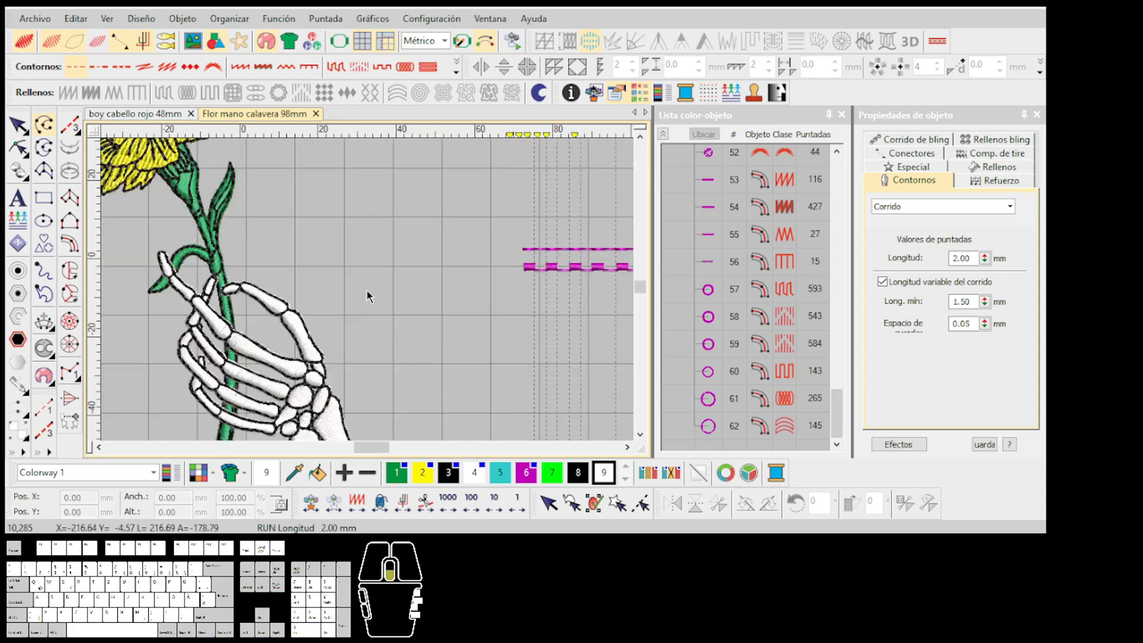
{"action": "scroll", "coordinate": [268, 378], "scroll_direction": "up", "scroll_amount": 1}
{"action": "scroll", "coordinate": [368, 294], "scroll_direction": "up", "scroll_amount": 2}
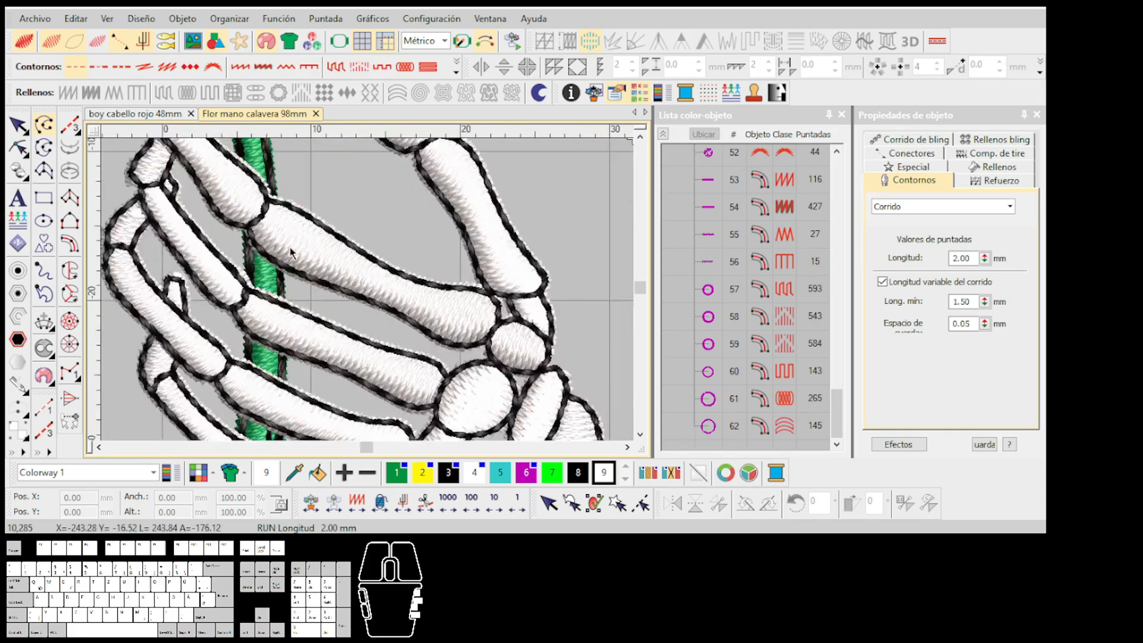
{"action": "scroll", "coordinate": [291, 249], "scroll_direction": "down", "scroll_amount": 6}
{"action": "scroll", "coordinate": [333, 147], "scroll_direction": "up", "scroll_amount": 3}
{"action": "scroll", "coordinate": [367, 292], "scroll_direction": "down", "scroll_amount": 3}
{"action": "scroll", "coordinate": [368, 292], "scroll_direction": "up", "scroll_amount": 1}
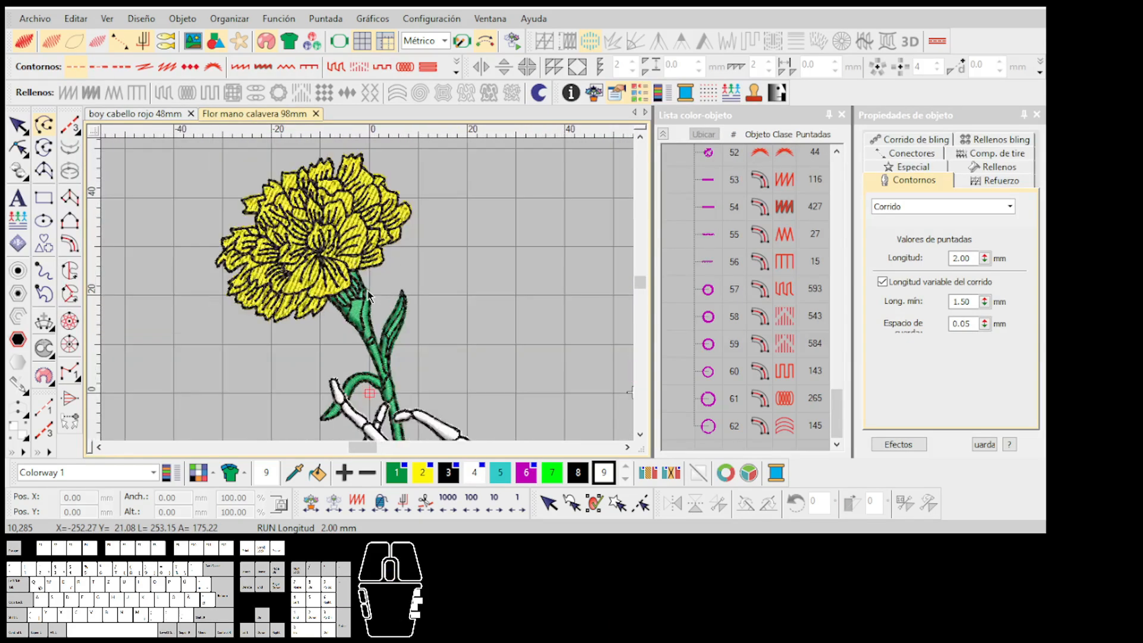
{"action": "scroll", "coordinate": [368, 294], "scroll_direction": "down", "scroll_amount": 4}
{"action": "scroll", "coordinate": [499, 298], "scroll_direction": "up", "scroll_amount": 5}
{"action": "scroll", "coordinate": [383, 316], "scroll_direction": "up", "scroll_amount": 1}
{"action": "scroll", "coordinate": [355, 377], "scroll_direction": "up", "scroll_amount": 2}
{"action": "scroll", "coordinate": [370, 292], "scroll_direction": "down", "scroll_amount": 1}
{"action": "scroll", "coordinate": [369, 293], "scroll_direction": "down", "scroll_amount": 1}
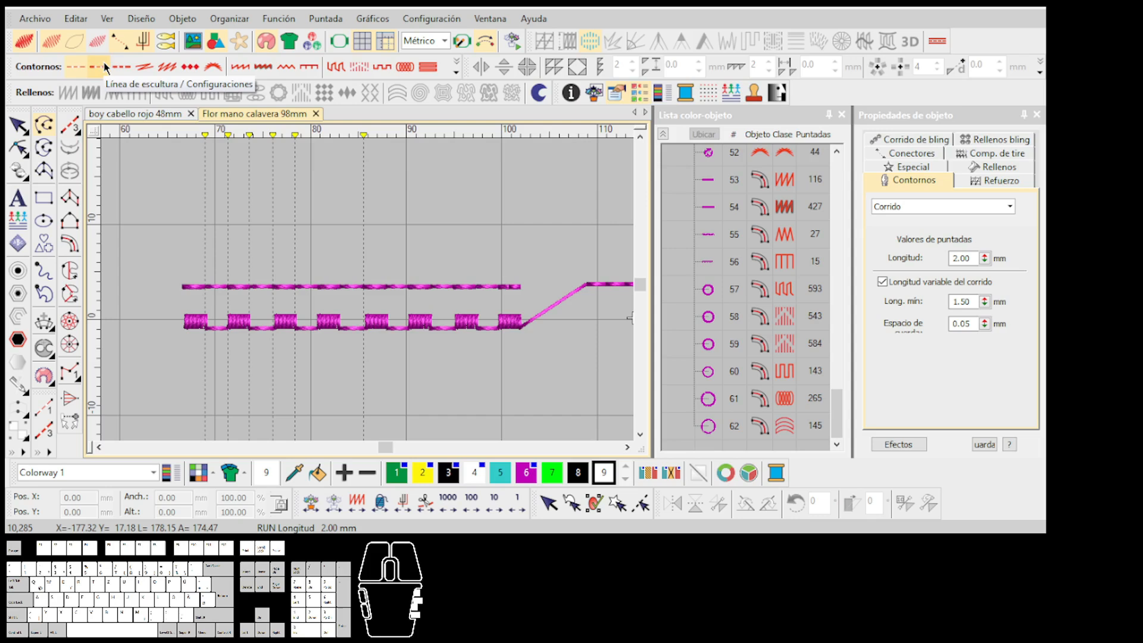
Digitize a straight horizontal Corrido line above the magenta sample lines as a test, and delete it
{"action": "scroll", "coordinate": [293, 273], "scroll_direction": "up", "scroll_amount": 1}
{"action": "scroll", "coordinate": [368, 296], "scroll_direction": "down", "scroll_amount": 1}
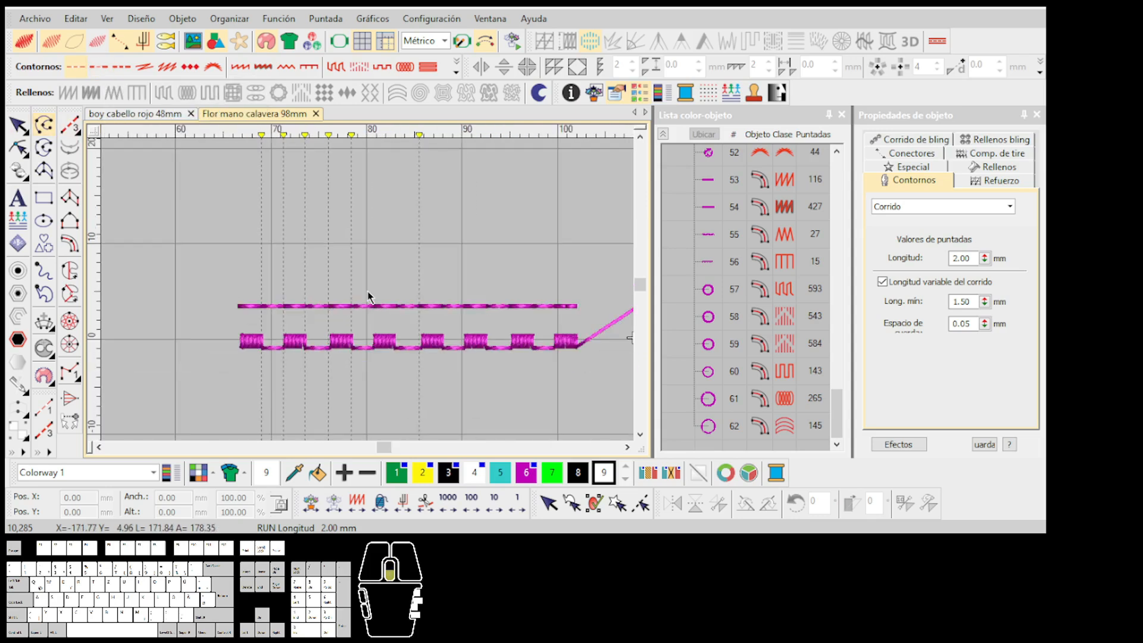
{"action": "scroll", "coordinate": [369, 296], "scroll_direction": "up", "scroll_amount": 1}
{"action": "left_click", "coordinate": [78, 134]}
{"action": "left_click", "coordinate": [90, 137]}
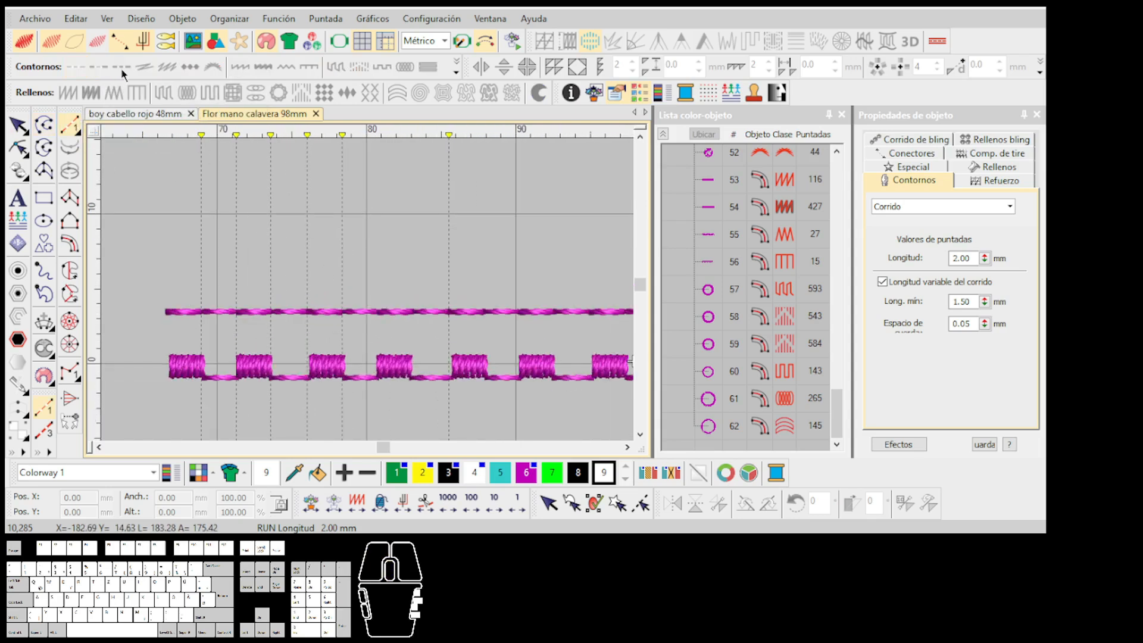
{"action": "scroll", "coordinate": [316, 266], "scroll_direction": "up", "scroll_amount": 1}
{"action": "left_click", "coordinate": [230, 247]}
{"action": "left_click", "coordinate": [283, 249]}
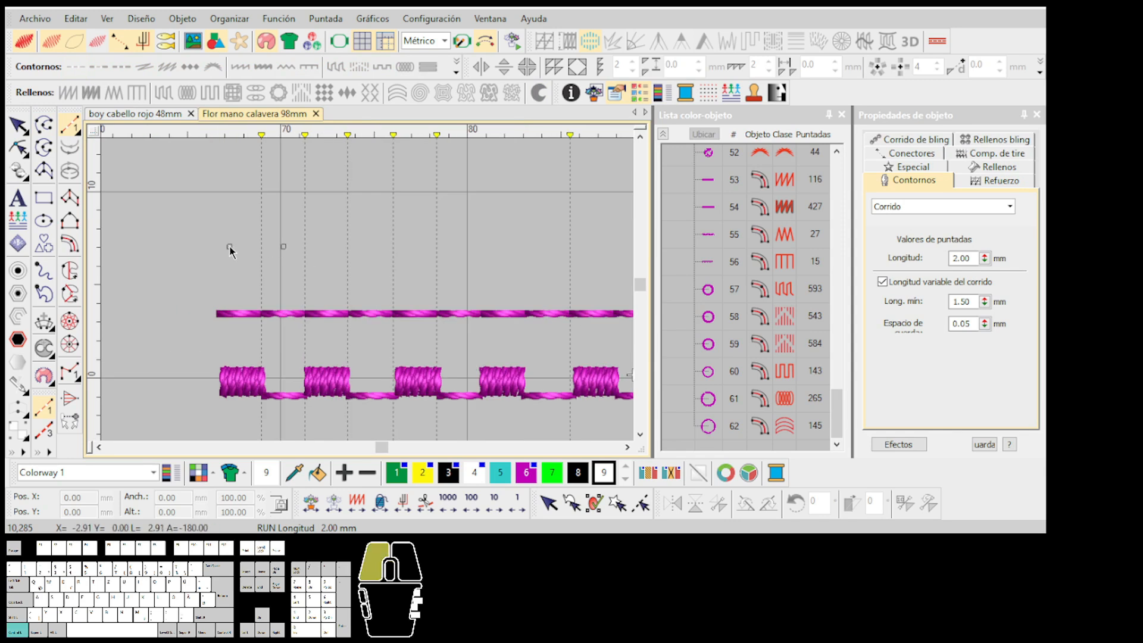
{"action": "left_click", "coordinate": [394, 246]}
{"action": "left_click", "coordinate": [456, 246]}
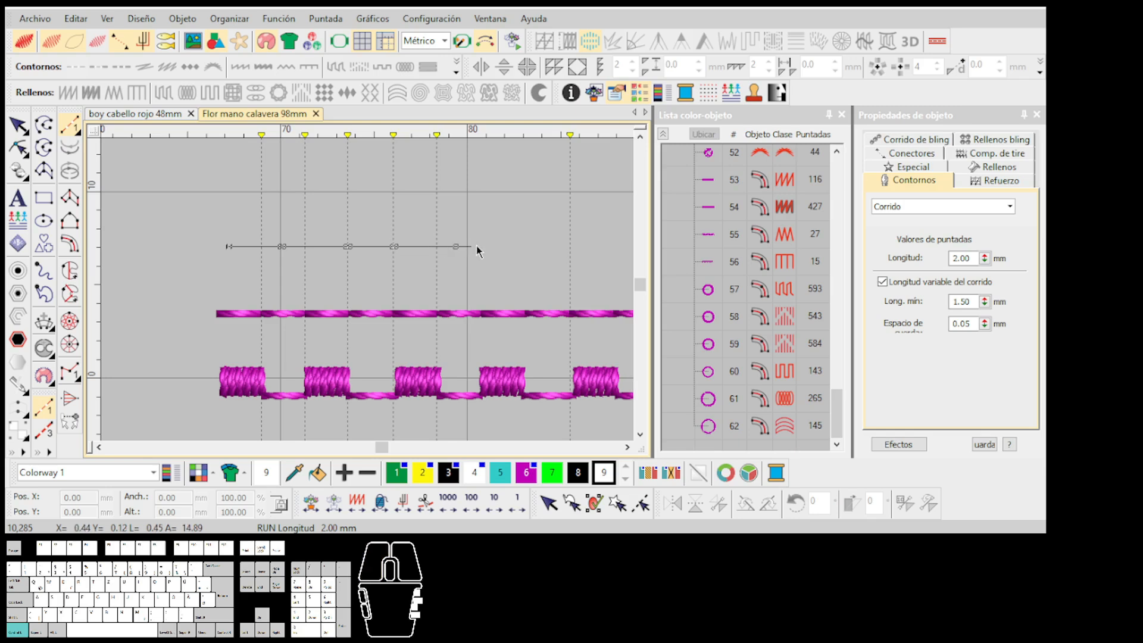
{"action": "left_click", "coordinate": [508, 245]}
{"action": "left_click", "coordinate": [565, 246]}
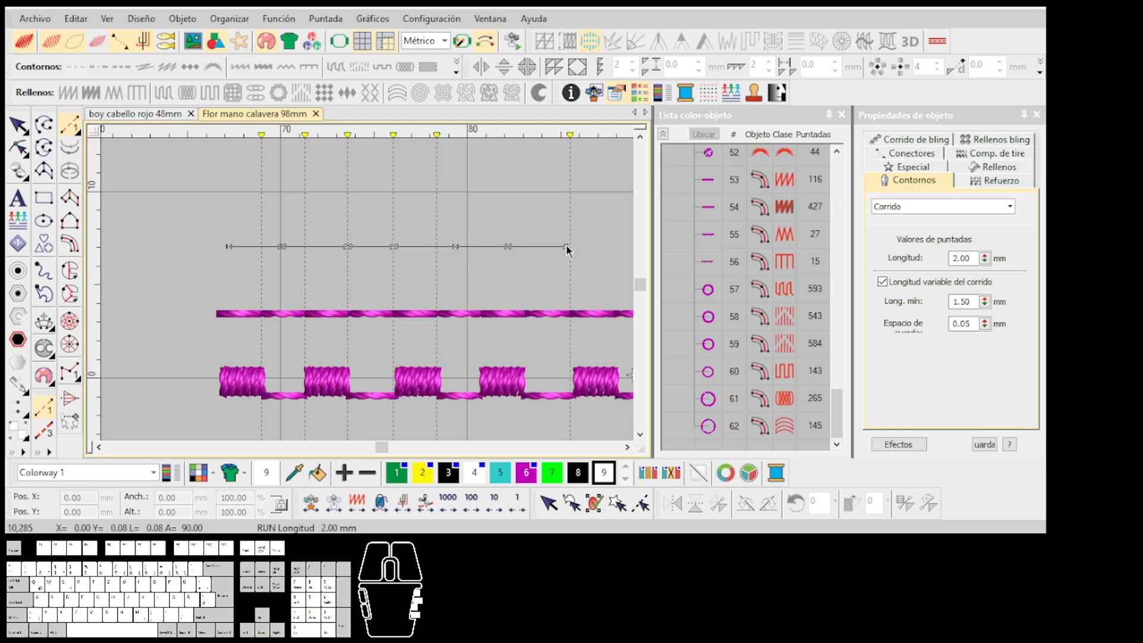
{"action": "key", "text": "Return"}
{"action": "key", "text": "Escape"}
{"action": "key", "text": "Delete"}
Examine the magenta Línea de escultura sample and the Plumetís blocks beneath it up close
{"action": "scroll", "coordinate": [393, 339], "scroll_direction": "down", "scroll_amount": 1}
{"action": "scroll", "coordinate": [370, 301], "scroll_direction": "up", "scroll_amount": 1}
{"action": "scroll", "coordinate": [359, 309], "scroll_direction": "up", "scroll_amount": 2}
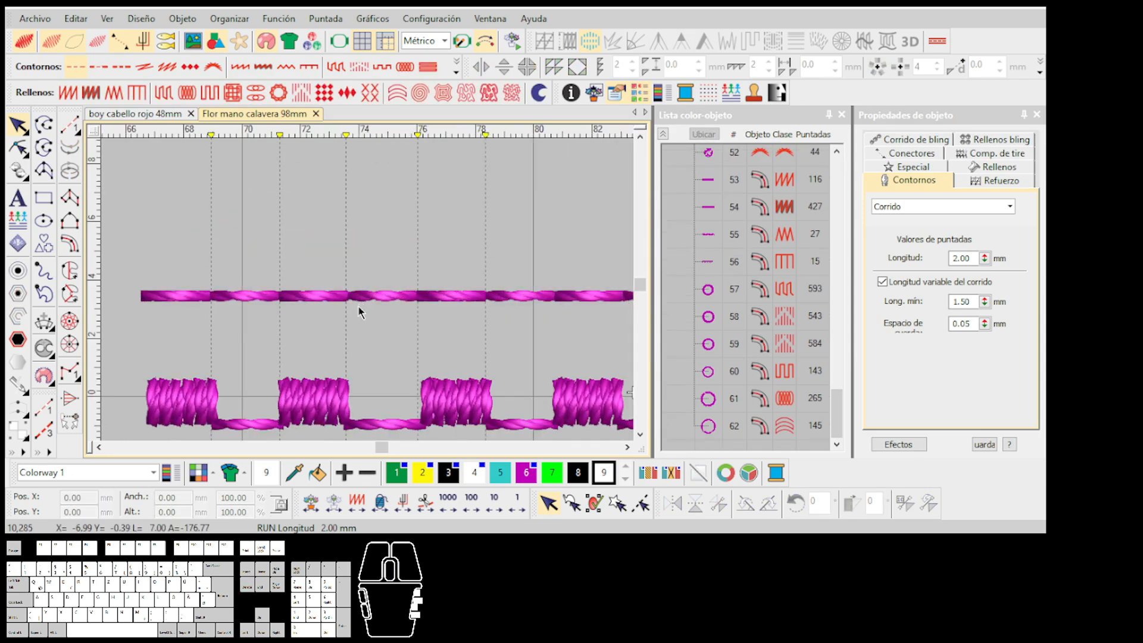
{"action": "scroll", "coordinate": [366, 291], "scroll_direction": "down", "scroll_amount": 1}
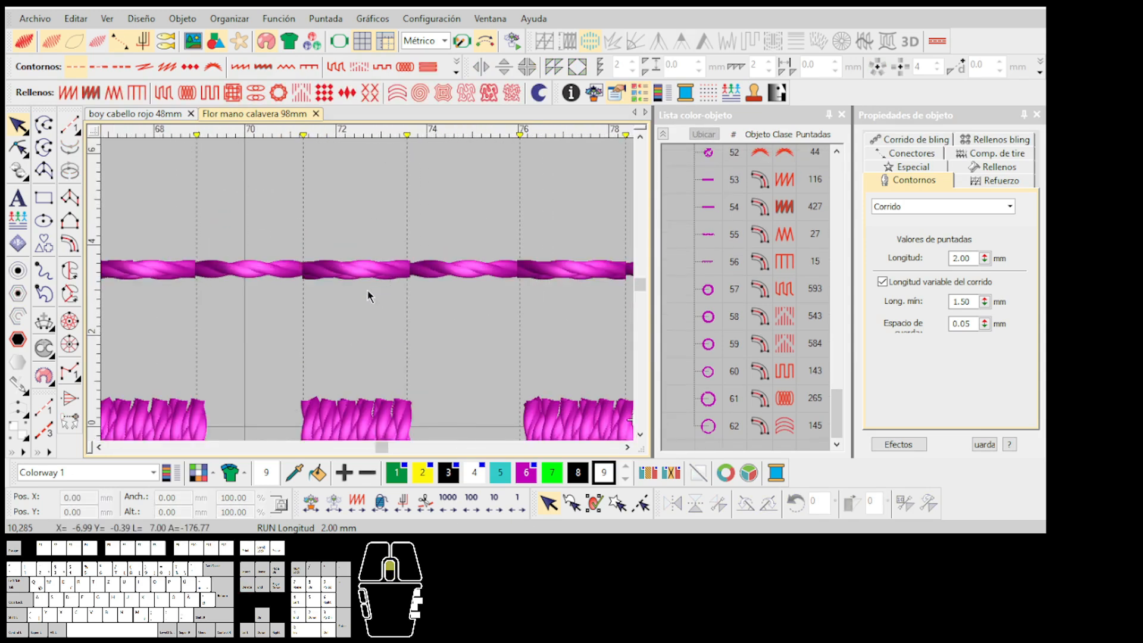
{"action": "scroll", "coordinate": [345, 322], "scroll_direction": "down", "scroll_amount": 1}
{"action": "left_click", "coordinate": [345, 341]}
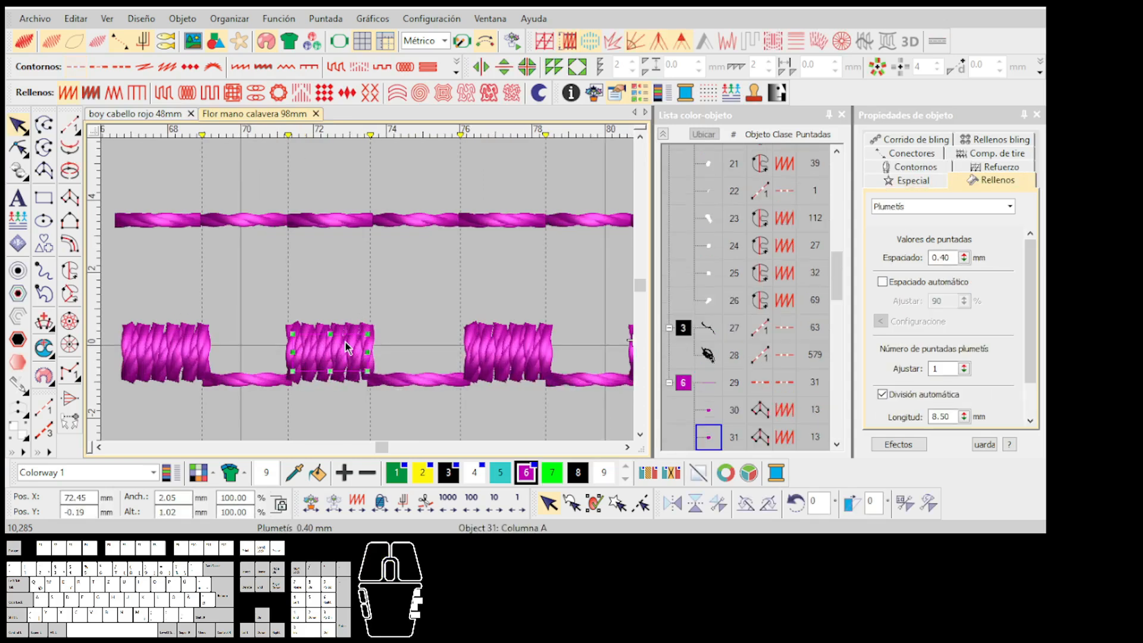
{"action": "scroll", "coordinate": [366, 295], "scroll_direction": "down", "scroll_amount": 3}
{"action": "left_click", "coordinate": [620, 322]}
{"action": "scroll", "coordinate": [367, 296], "scroll_direction": "up", "scroll_amount": 3}
{"action": "scroll", "coordinate": [380, 286], "scroll_direction": "down", "scroll_amount": 2}
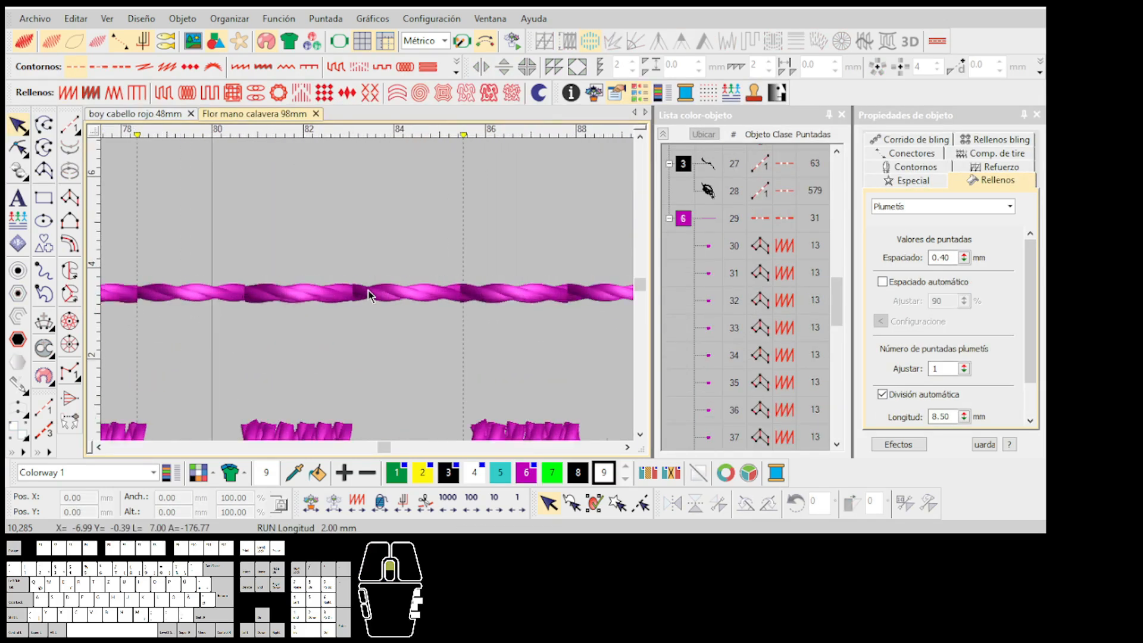
Set the first run count (Cantidad de corridos A) of the upper magenta Línea de escultura to 5
{"action": "left_click", "coordinate": [426, 294]}
{"action": "scroll", "coordinate": [423, 288], "scroll_direction": "up", "scroll_amount": 1}
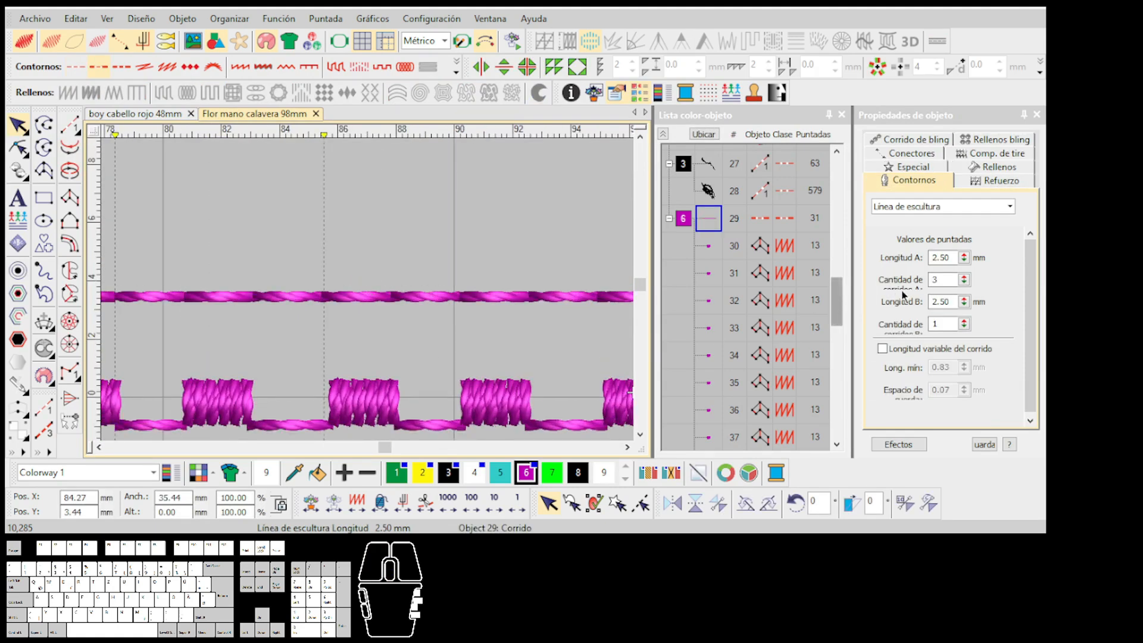
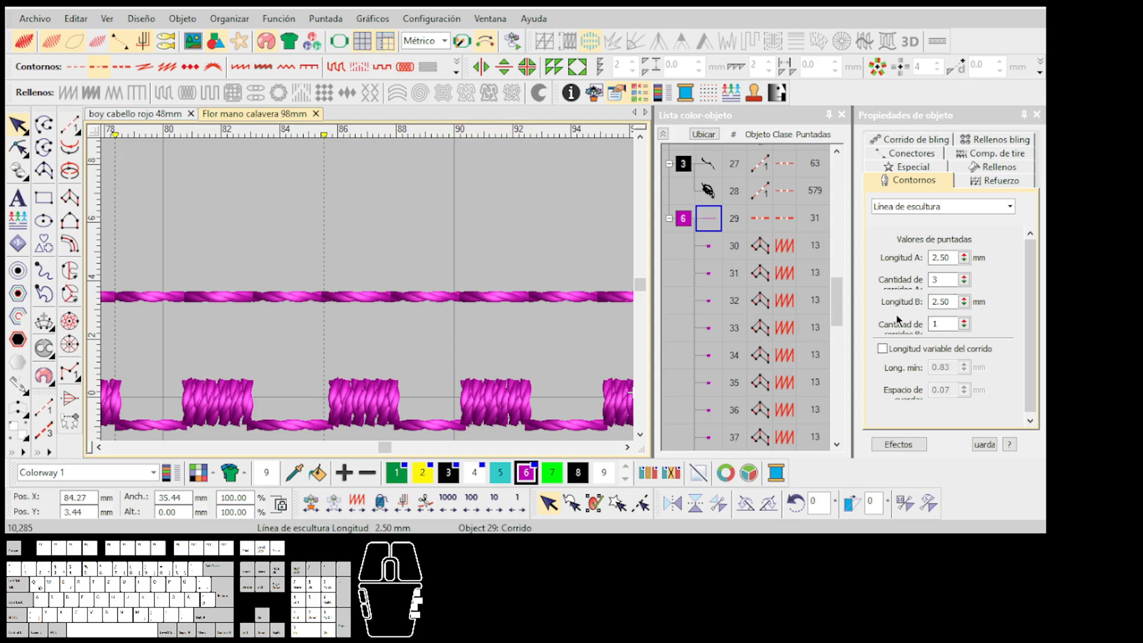
{"action": "left_click_drag", "start_coordinate": [949, 282], "coordinate": [919, 288]}
{"action": "type", "text": "5"}
{"action": "key", "text": "Return"}
{"action": "left_click", "coordinate": [392, 324]}
{"action": "scroll", "coordinate": [391, 319], "scroll_direction": "down", "scroll_amount": 2}
Travel through the Línea de escultura stitch by stitch with the realistic view off to check its repeated runs
{"action": "key", "text": "t"}
{"action": "left_click", "coordinate": [457, 505]}
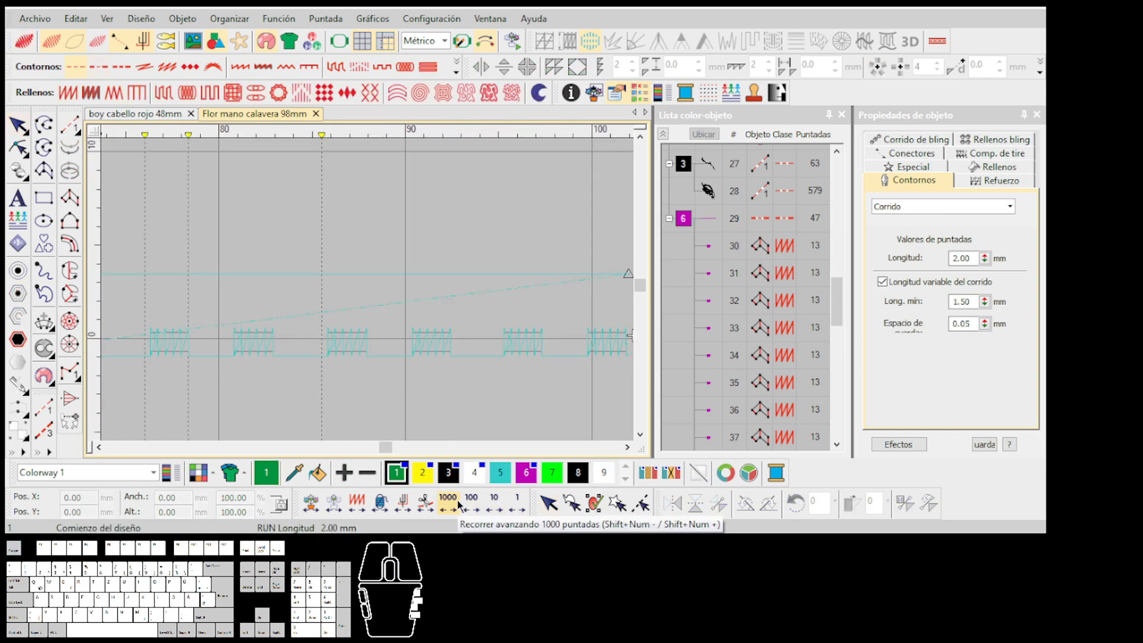
{"action": "right_click", "coordinate": [406, 506]}
{"action": "key", "text": "Right"}
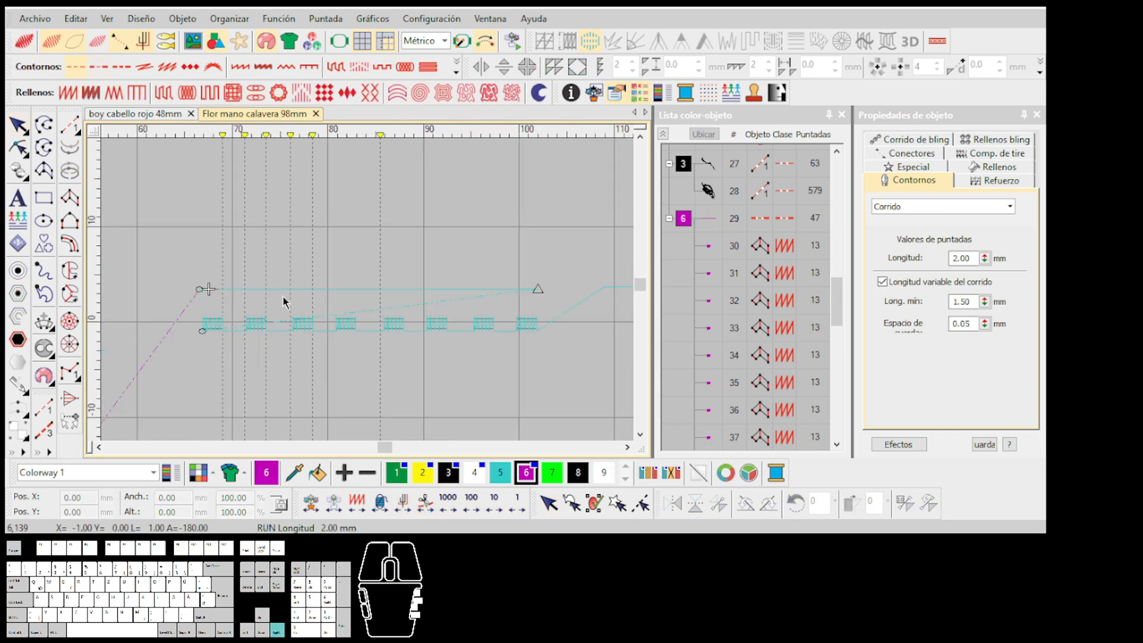
{"action": "scroll", "coordinate": [283, 302], "scroll_direction": "up", "scroll_amount": 2}
{"action": "key", "text": "Right"}
{"action": "key", "text": "Right"}
{"action": "key", "text": "Right"}
{"action": "key", "text": "Right"}
{"action": "key", "text": "Right"}
{"action": "key", "text": "Right"}
{"action": "key", "text": "Right"}
{"action": "key", "text": "Right"}
{"action": "key", "text": "Right"}
{"action": "key", "text": "Right"}
{"action": "key", "text": "Right"}
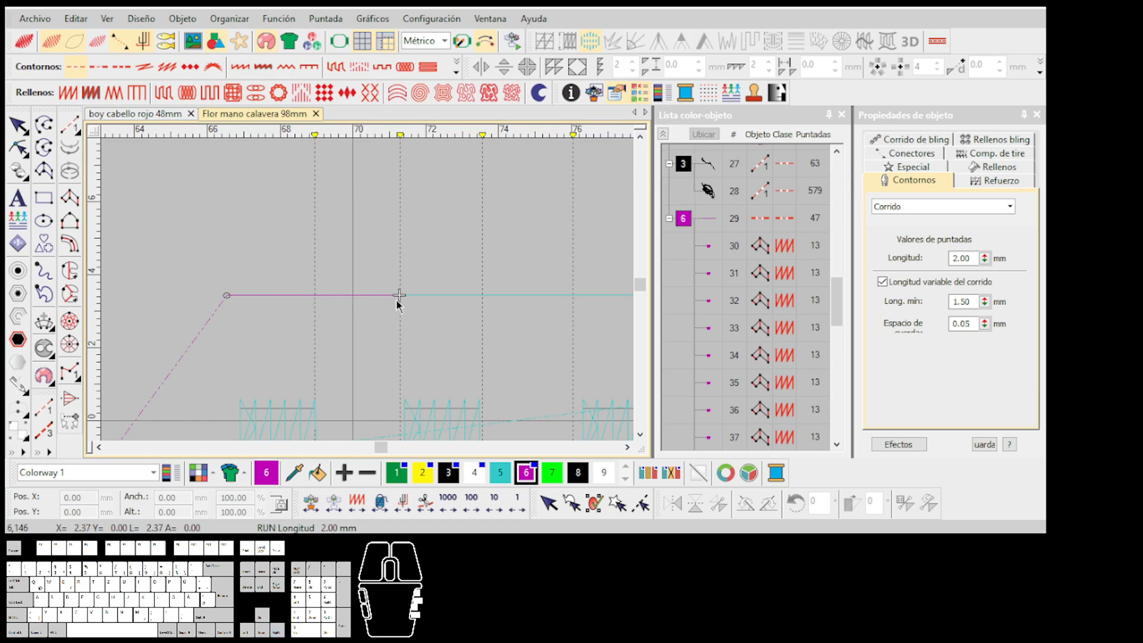
{"action": "key", "text": "Right"}
{"action": "key", "text": "Right"}
{"action": "key", "text": "Right"}
{"action": "key", "text": "Right"}
{"action": "key", "text": "Right"}
{"action": "key", "text": "Right"}
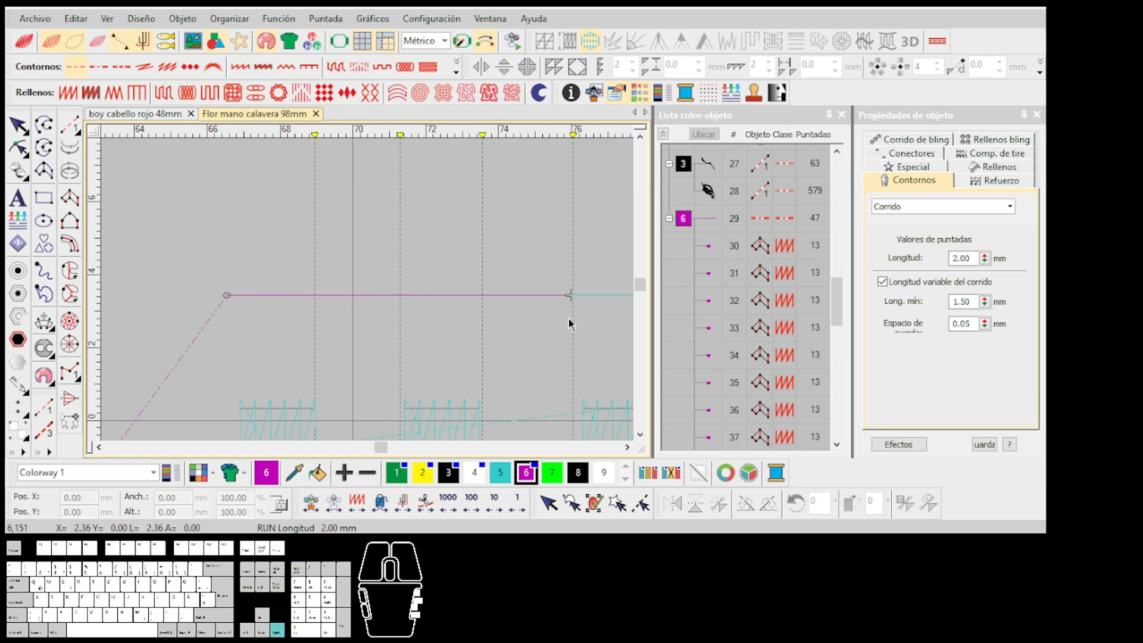
Select the Línea de escultura and compare its stitches with the realistic view on and off
{"action": "left_click", "coordinate": [489, 266]}
{"action": "key", "text": "t"}
{"action": "scroll", "coordinate": [364, 290], "scroll_direction": "up", "scroll_amount": 3}
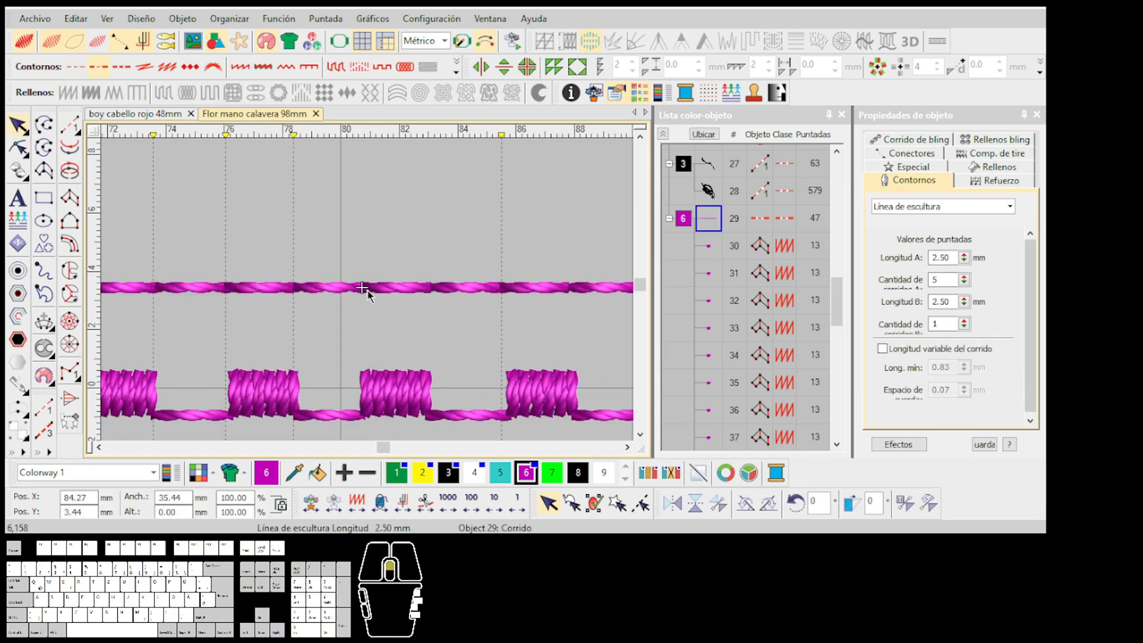
{"action": "key", "text": "t"}
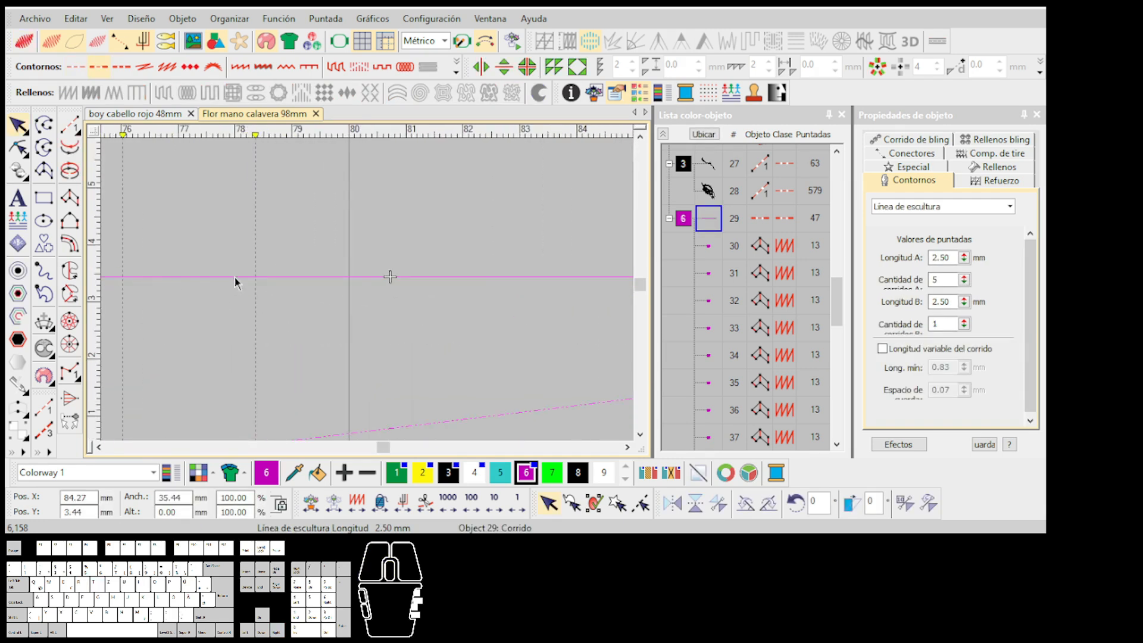
{"action": "scroll", "coordinate": [345, 287], "scroll_direction": "down", "scroll_amount": 3}
{"action": "key", "text": "t"}
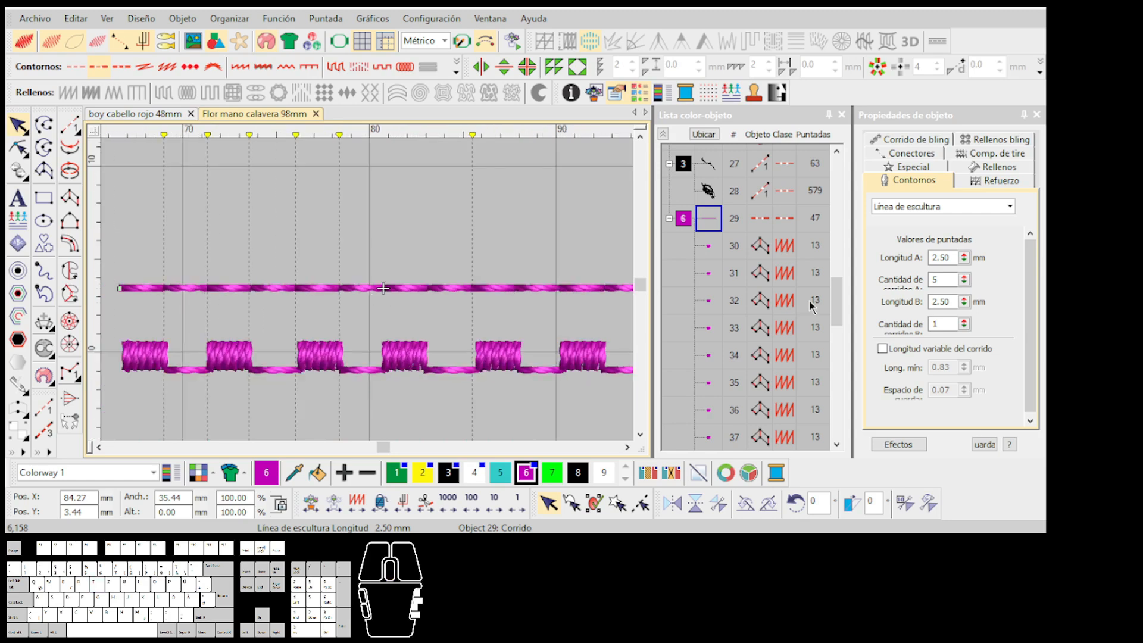
Set Longitud A of the Línea de escultura to 4.90 mm and deselect the line
{"action": "left_click_drag", "start_coordinate": [963, 264], "coordinate": [892, 297]}
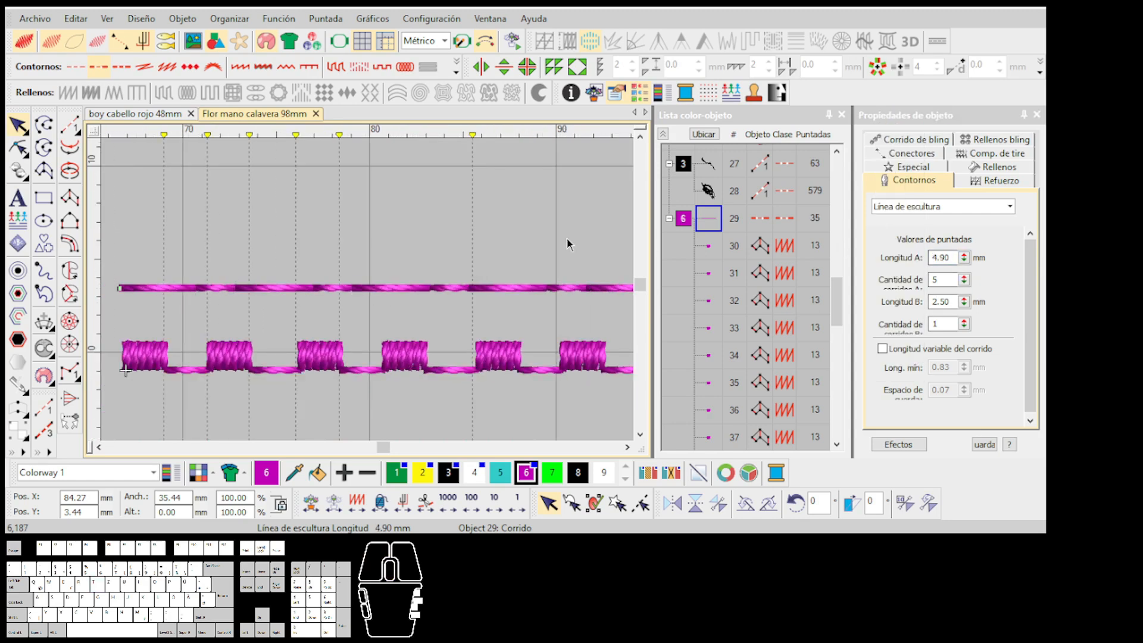
{"action": "double_click", "coordinate": [944, 279]}
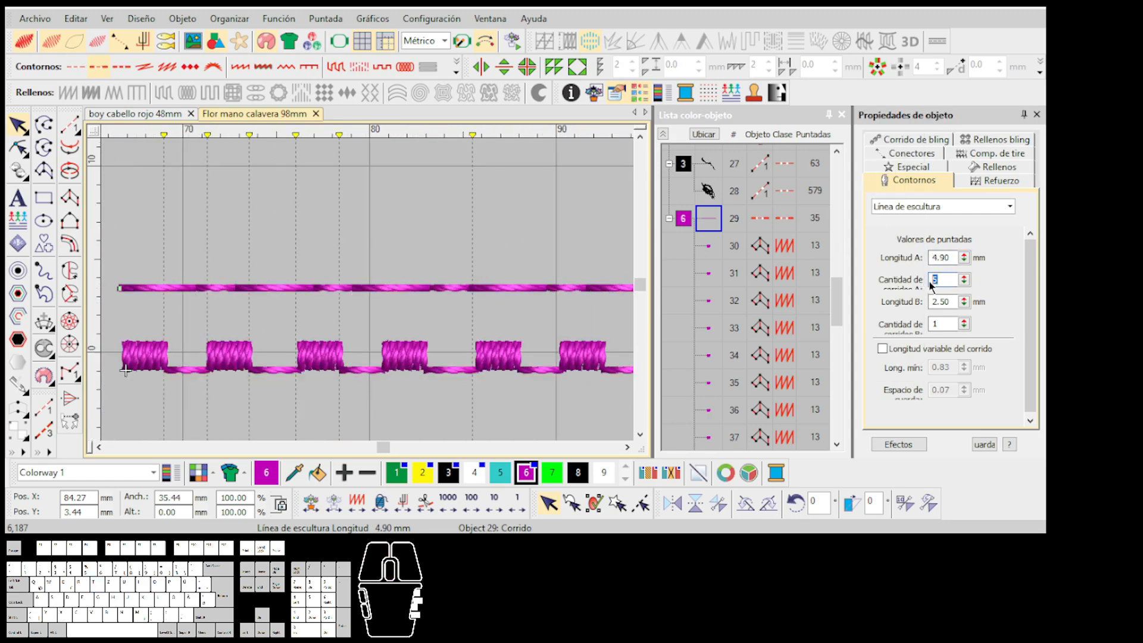
{"action": "double_click", "coordinate": [933, 324]}
{"action": "left_click", "coordinate": [943, 301]}
{"action": "left_click", "coordinate": [512, 264]}
Digitize an open arched Corrido triple curve about 12 mm wide below the straight magenta line beside the Plumetís blocks
{"action": "scroll", "coordinate": [518, 269], "scroll_direction": "down", "scroll_amount": 1}
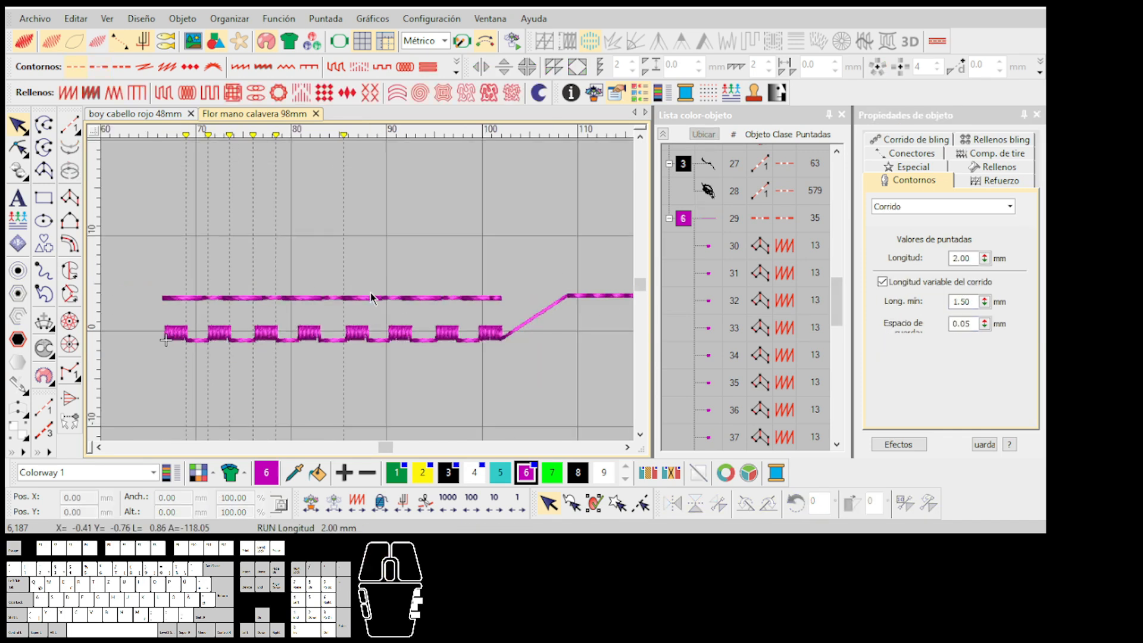
{"action": "scroll", "coordinate": [452, 288], "scroll_direction": "right", "scroll_amount": 4}
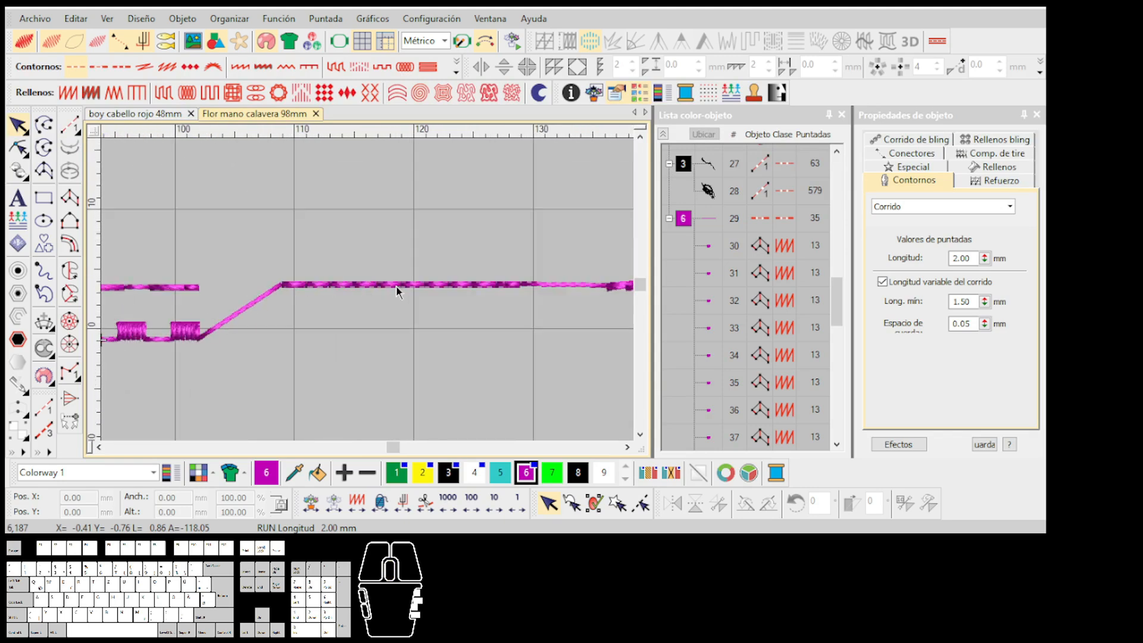
{"action": "left_click", "coordinate": [396, 286]}
{"action": "scroll", "coordinate": [381, 290], "scroll_direction": "right", "scroll_amount": 1}
{"action": "left_click", "coordinate": [219, 224]}
{"action": "left_click", "coordinate": [76, 144]}
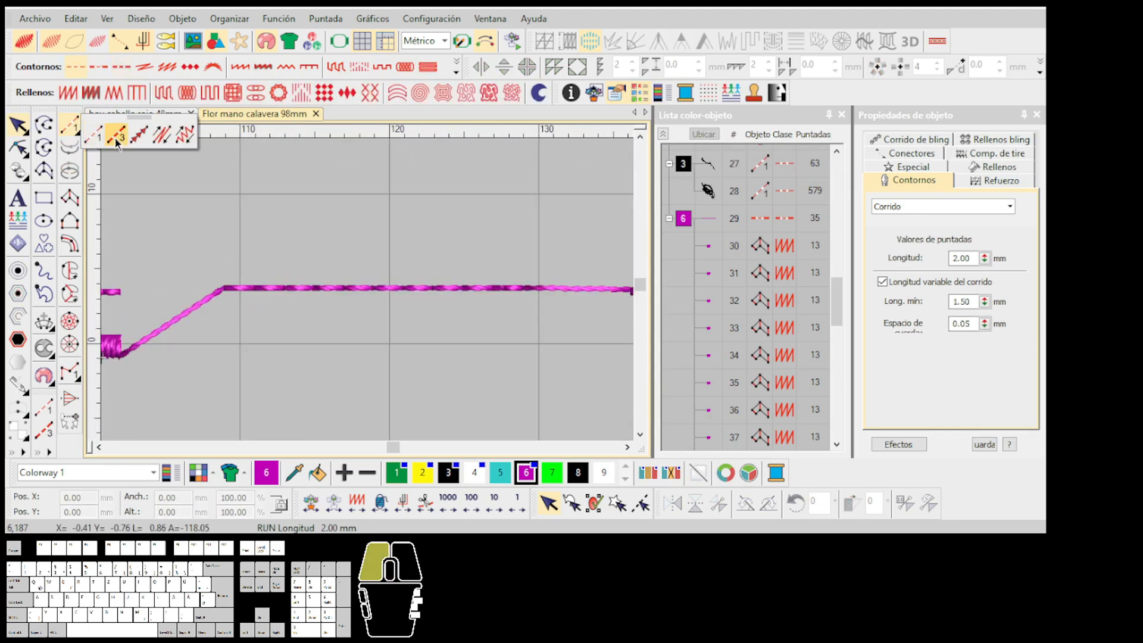
{"action": "left_click", "coordinate": [115, 138]}
{"action": "left_click", "coordinate": [225, 364]}
{"action": "right_click", "coordinate": [277, 335]}
{"action": "left_click", "coordinate": [379, 373]}
{"action": "left_click", "coordinate": [398, 390]}
{"action": "key", "text": "Return"}
{"action": "scroll", "coordinate": [371, 298], "scroll_direction": "up", "scroll_amount": 2}
{"action": "key", "text": "Escape"}
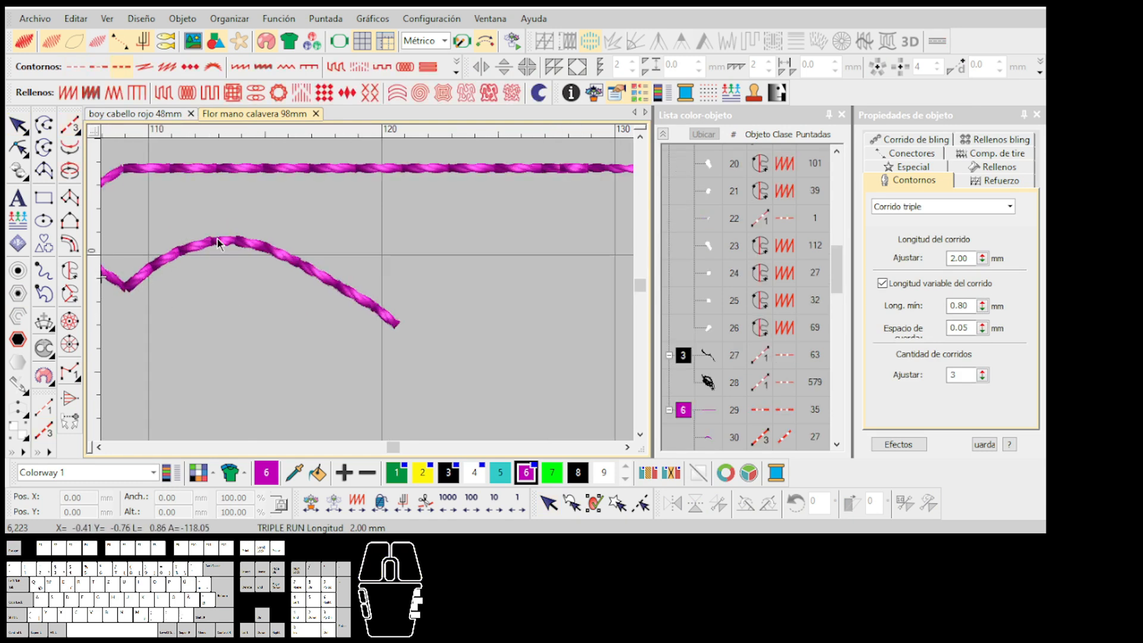
Travel through the stitches of the new Corrido triple curve with the realistic view off
{"action": "left_click", "coordinate": [322, 278]}
{"action": "key", "text": "t"}
{"action": "left_click", "coordinate": [450, 325]}
{"action": "key", "text": "Up"}
{"action": "key", "text": "Up"}
{"action": "key", "text": "Up"}
{"action": "key", "text": "Up"}
{"action": "key", "text": "Up"}
{"action": "key", "text": "Up"}
{"action": "key", "text": "Up"}
{"action": "key", "text": "Up"}
{"action": "key", "text": "Up"}
{"action": "key", "text": "Up"}
{"action": "key", "text": "Up"}
{"action": "key", "text": "Up"}
{"action": "key", "text": "Up"}
{"action": "key", "text": "Down"}
{"action": "key", "text": "Down"}
{"action": "key", "text": "Down"}
{"action": "key", "text": "Down"}
{"action": "key", "text": "Down"}
{"action": "key", "text": "Down"}
{"action": "key", "text": "Down"}
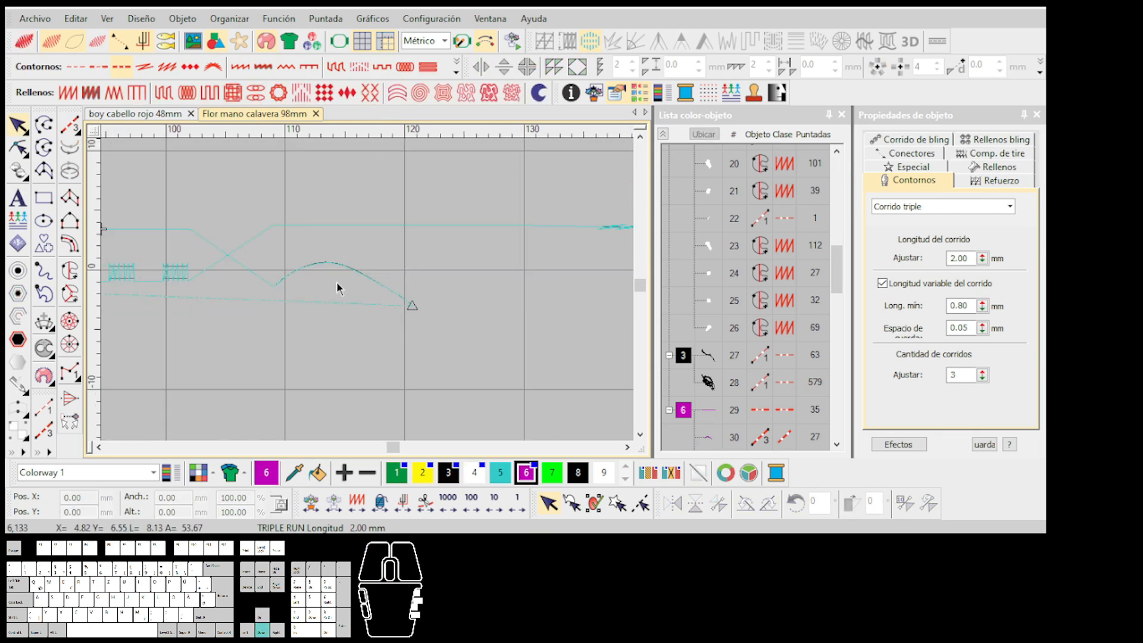
{"action": "key", "text": "Right"}
{"action": "scroll", "coordinate": [338, 287], "scroll_direction": "up", "scroll_amount": 2}
{"action": "key", "text": "Right"}
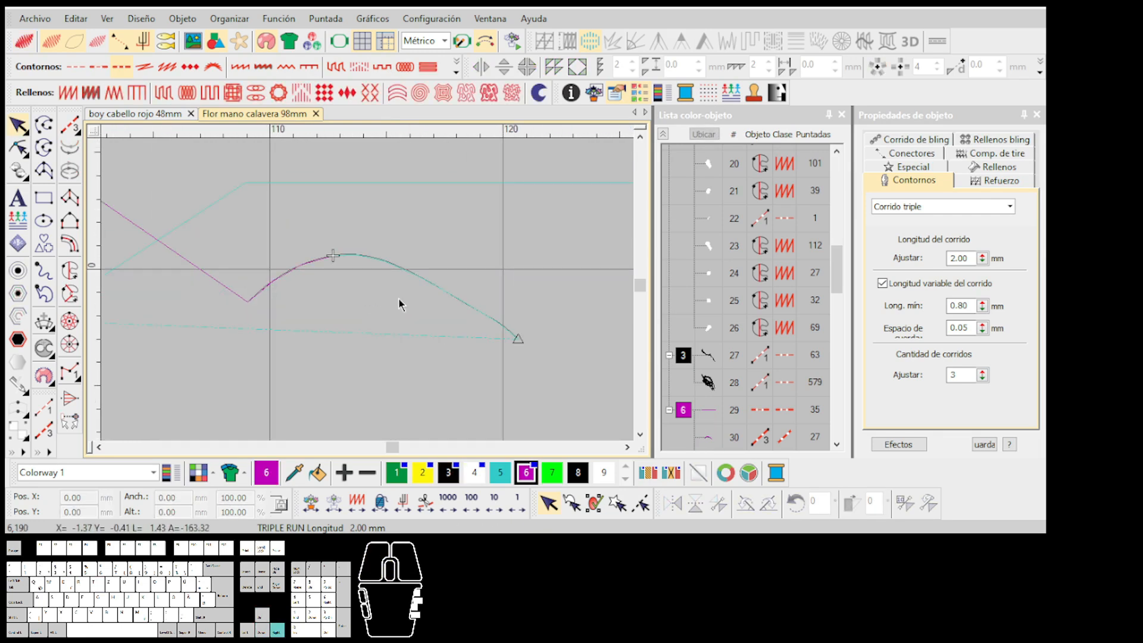
{"action": "scroll", "coordinate": [370, 295], "scroll_direction": "down", "scroll_amount": 3}
{"action": "key", "text": "End"}
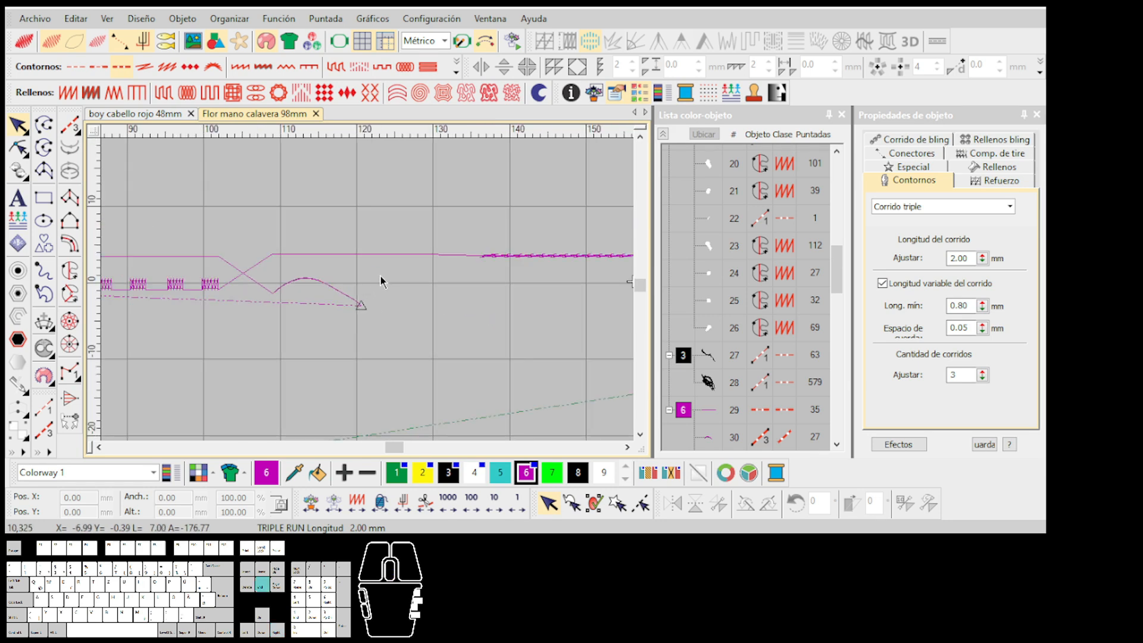
Select the magenta Pespunte sample line and examine its stitches and outline settings up close
{"action": "scroll", "coordinate": [369, 291], "scroll_direction": "up", "scroll_amount": 1}
{"action": "scroll", "coordinate": [363, 291], "scroll_direction": "down", "scroll_amount": 2}
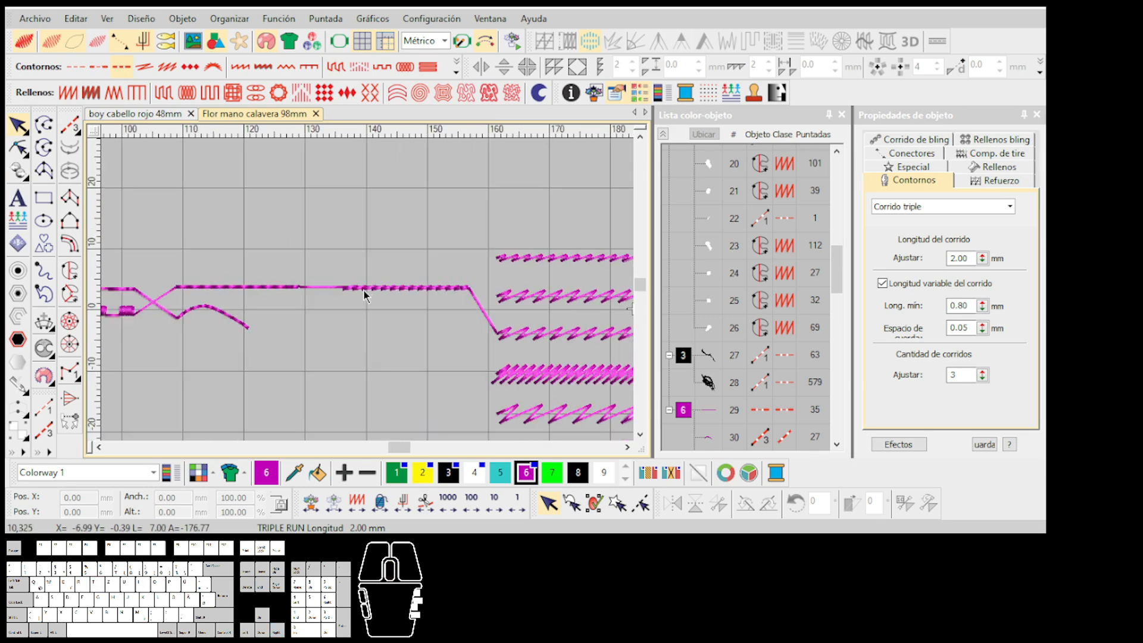
{"action": "scroll", "coordinate": [363, 290], "scroll_direction": "up", "scroll_amount": 3}
{"action": "left_click", "coordinate": [296, 284]}
{"action": "scroll", "coordinate": [519, 306], "scroll_direction": "down", "scroll_amount": 2}
{"action": "left_click", "coordinate": [372, 192]}
{"action": "left_click", "coordinate": [140, 66]}
{"action": "scroll", "coordinate": [419, 265], "scroll_direction": "up", "scroll_amount": 2}
{"action": "scroll", "coordinate": [369, 295], "scroll_direction": "up", "scroll_amount": 2}
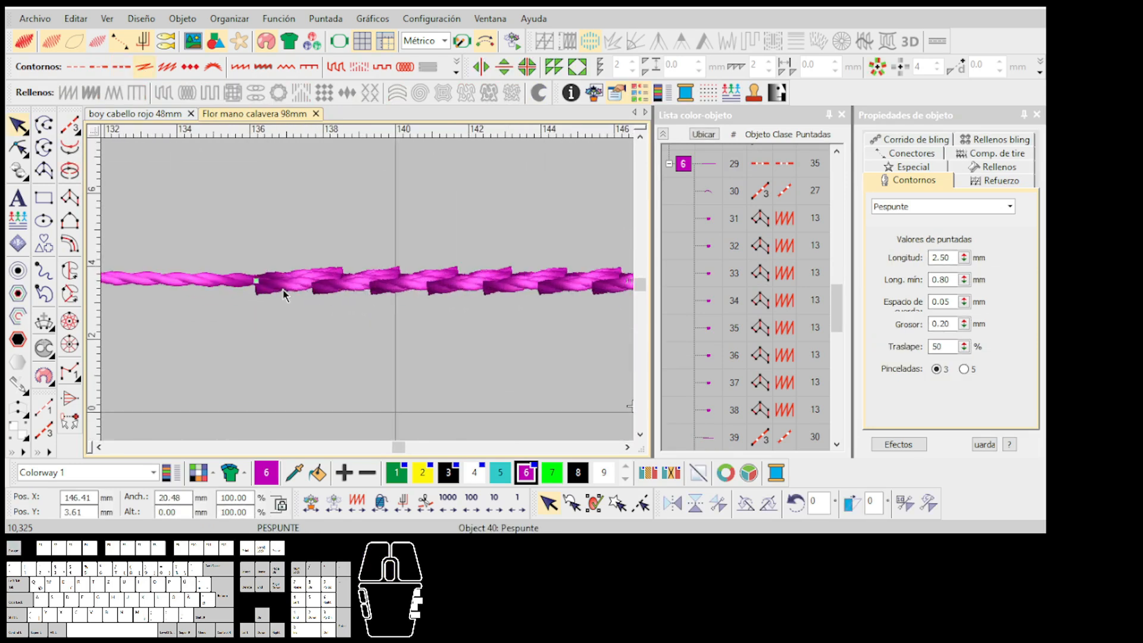
{"action": "scroll", "coordinate": [337, 279], "scroll_direction": "down", "scroll_amount": 3}
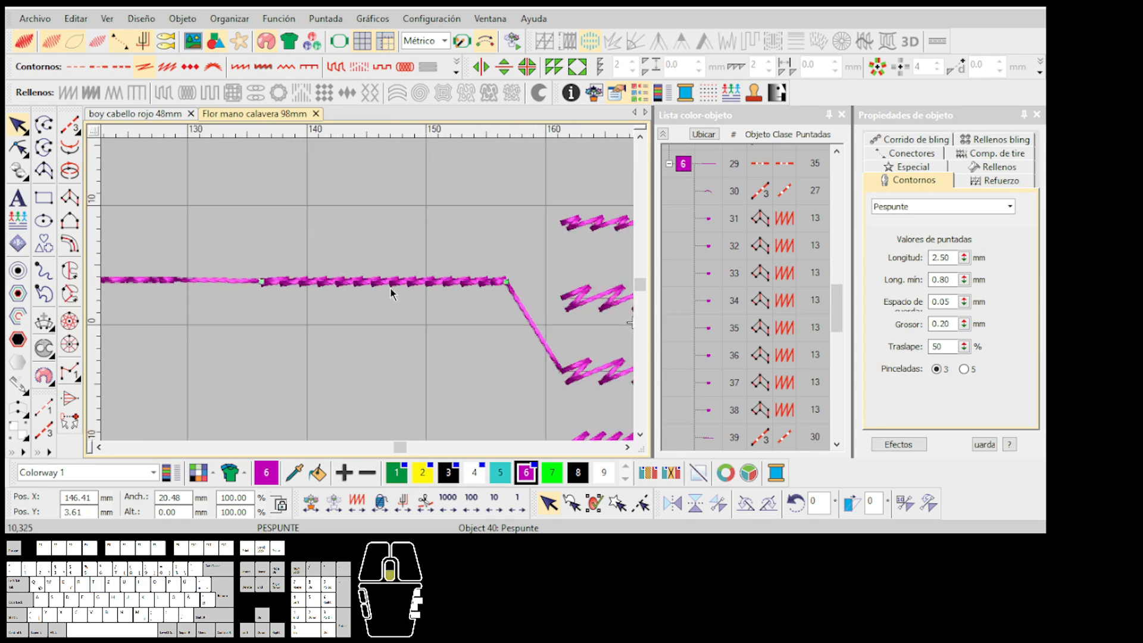
{"action": "scroll", "coordinate": [381, 293], "scroll_direction": "down", "scroll_amount": 1}
{"action": "scroll", "coordinate": [356, 283], "scroll_direction": "up", "scroll_amount": 1}
Try a Longitud of 2.76 mm and 3.38 mm and a Long. mín of 1.80 mm on the Pespunte line
{"action": "key", "text": "t"}
{"action": "left_click_drag", "start_coordinate": [897, 258], "coordinate": [899, 220]}
{"action": "left_click", "coordinate": [962, 278]}
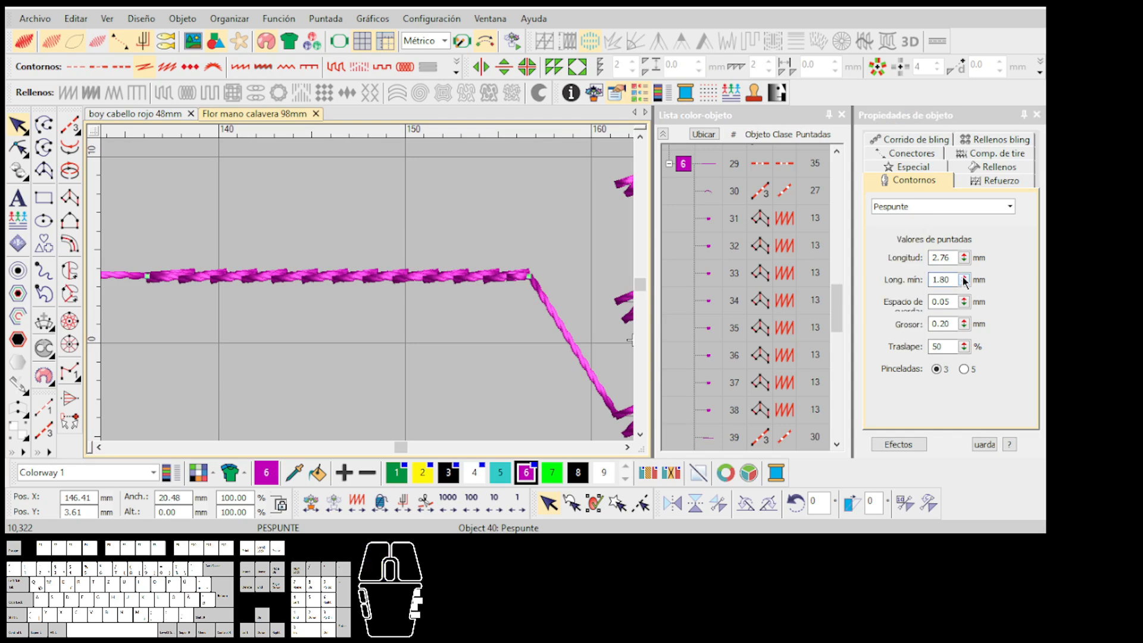
{"action": "left_click_drag", "start_coordinate": [963, 259], "coordinate": [898, 234]}
{"action": "left_click_drag", "start_coordinate": [963, 259], "coordinate": [897, 232]}
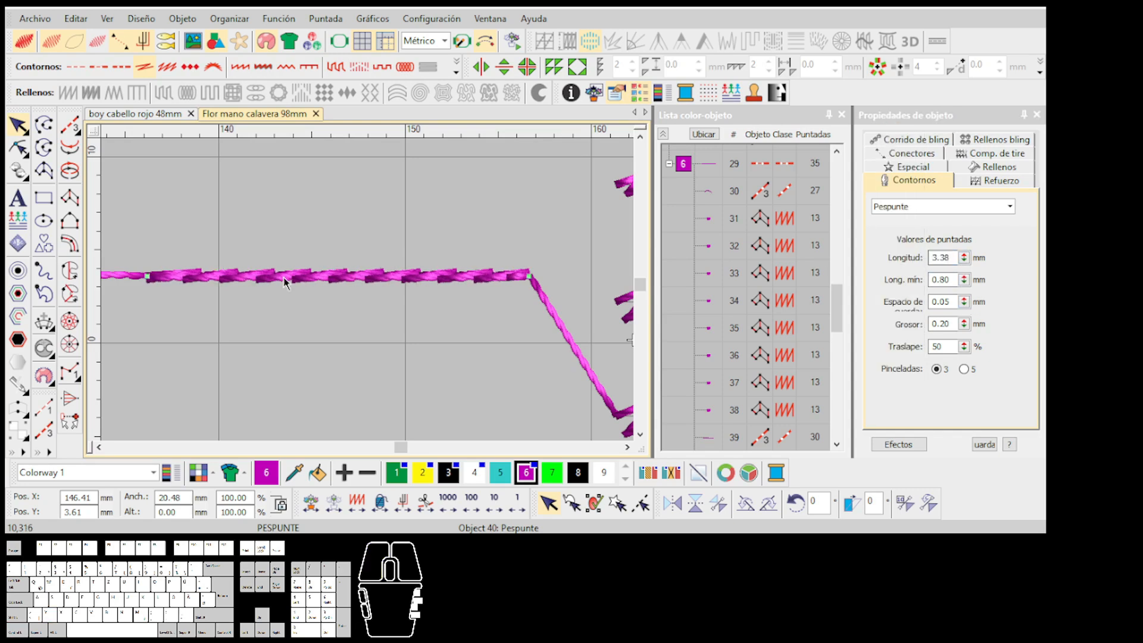
Set the magenta Pespunte line's Longitud to 4 mm and Grosor to 0.25 mm
{"action": "double_click", "coordinate": [941, 257]}
{"action": "type", "text": "4"}
{"action": "key", "text": "Return"}
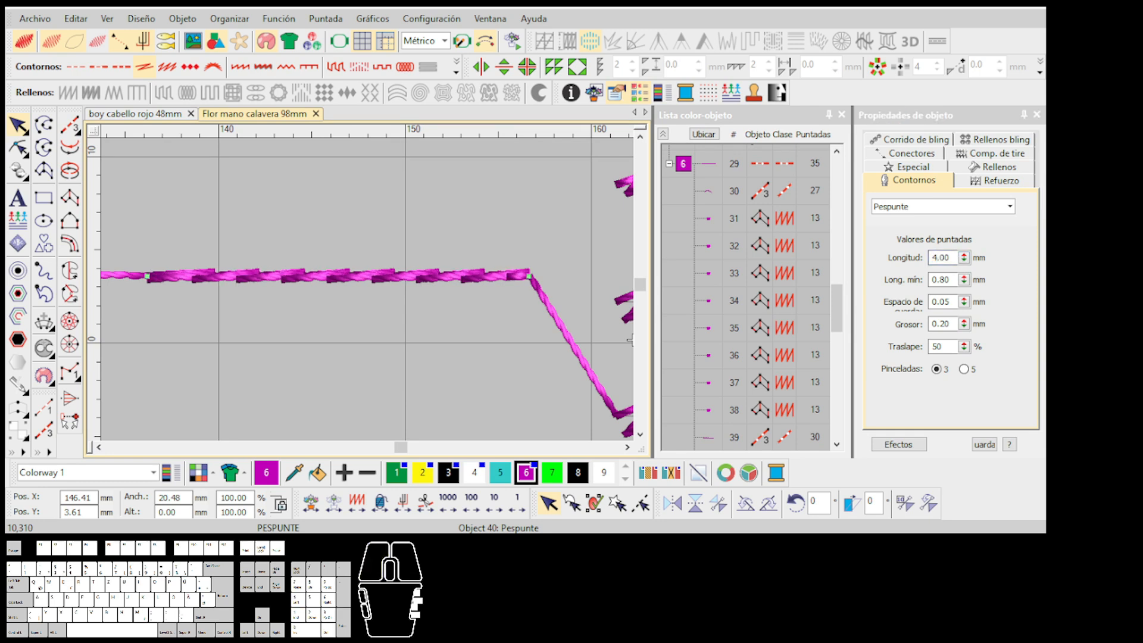
{"action": "left_click_drag", "start_coordinate": [963, 325], "coordinate": [900, 288]}
{"action": "scroll", "coordinate": [368, 292], "scroll_direction": "up", "scroll_amount": 2}
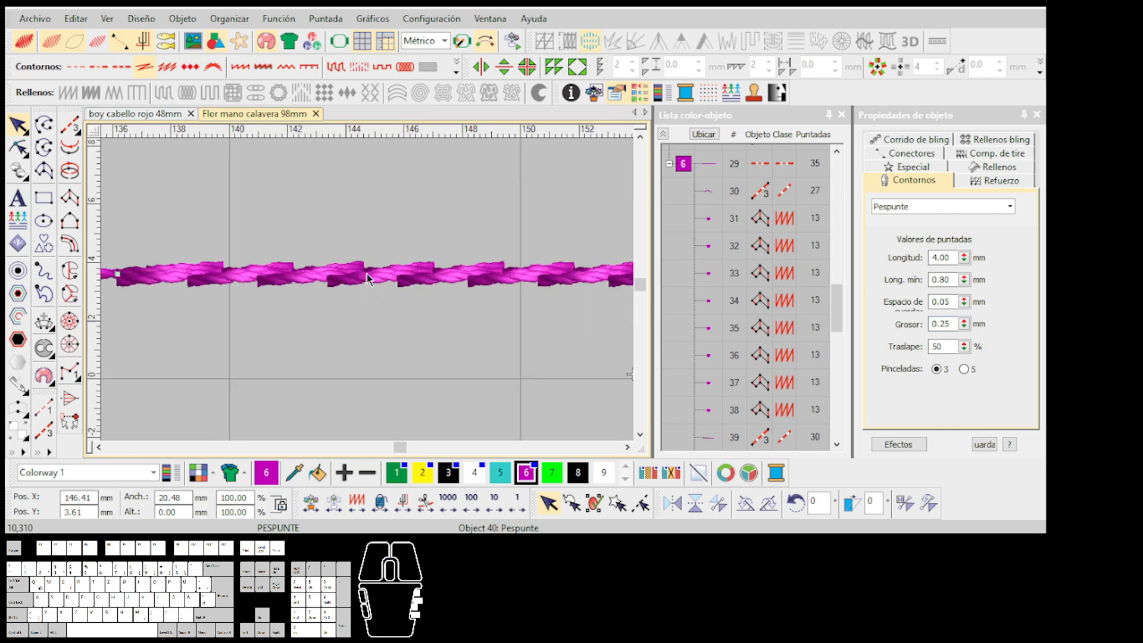
{"action": "left_click_drag", "start_coordinate": [964, 326], "coordinate": [899, 288]}
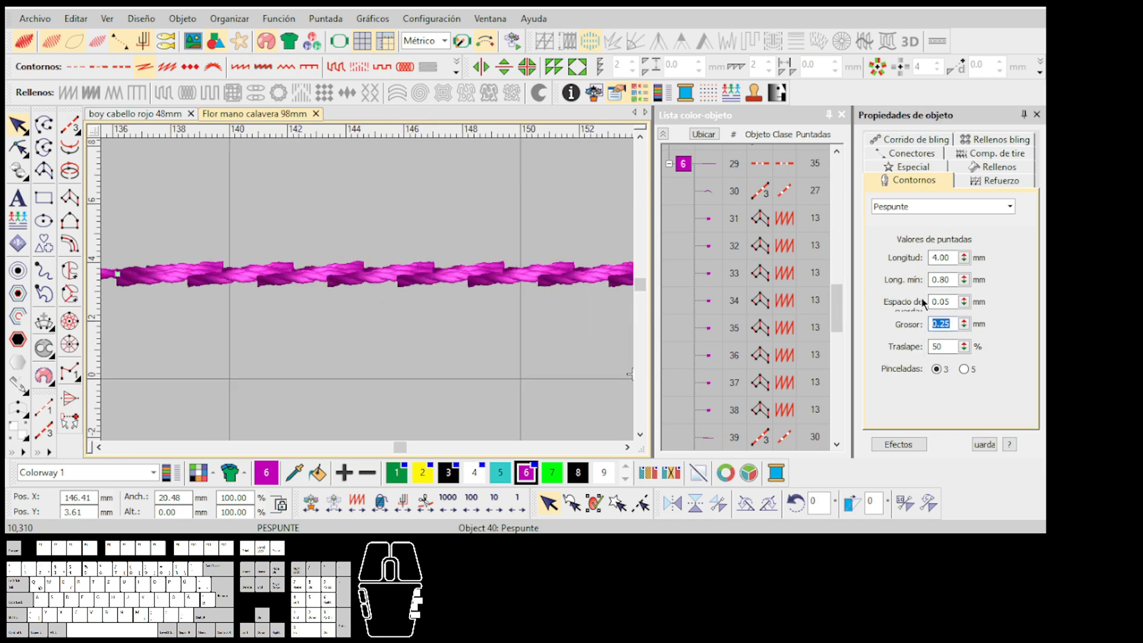
{"action": "left_click_drag", "start_coordinate": [964, 325], "coordinate": [899, 292]}
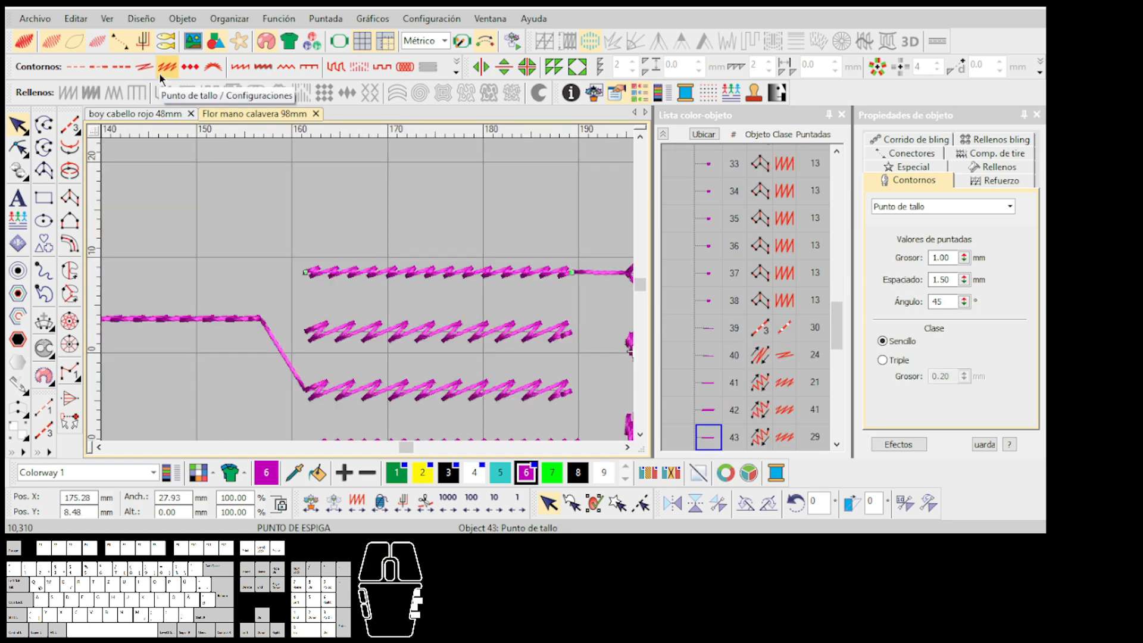
Select the Punto de tallo sample lines and compare their stitches and outline settings
{"action": "scroll", "coordinate": [368, 296], "scroll_direction": "down", "scroll_amount": 2}
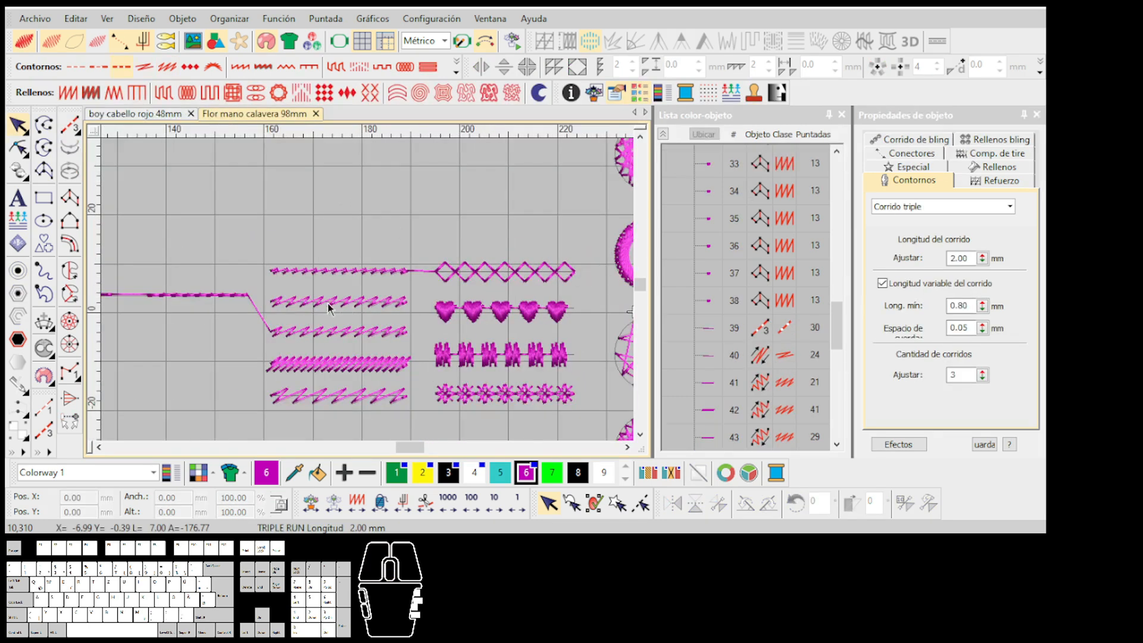
{"action": "scroll", "coordinate": [367, 296], "scroll_direction": "up", "scroll_amount": 2}
{"action": "left_click", "coordinate": [431, 289]}
{"action": "scroll", "coordinate": [369, 295], "scroll_direction": "down", "scroll_amount": 2}
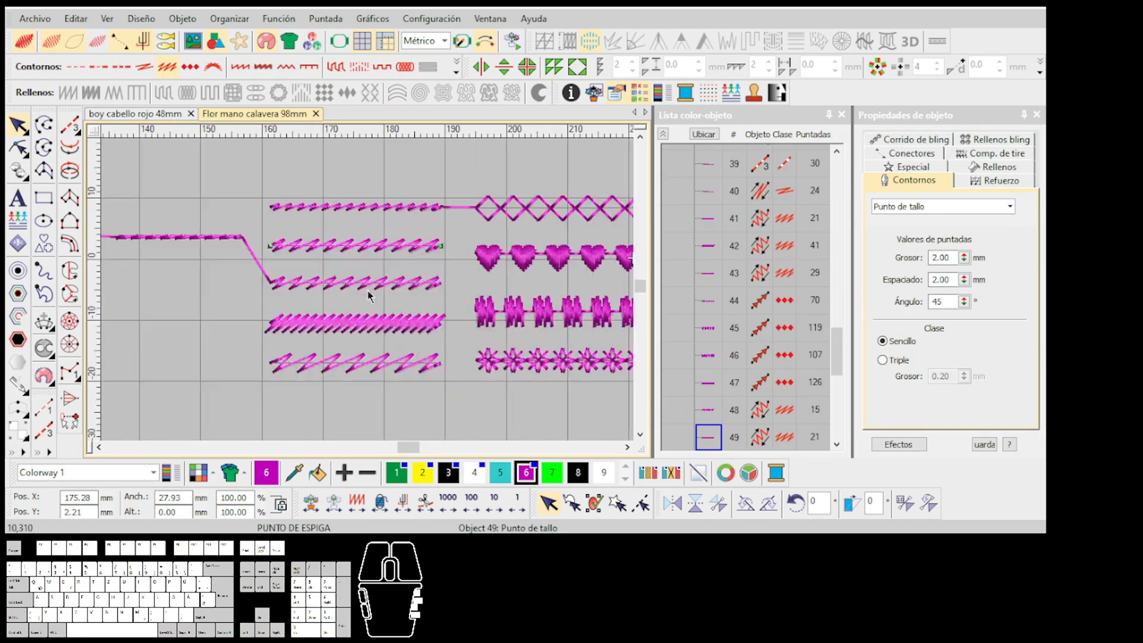
{"action": "scroll", "coordinate": [374, 304], "scroll_direction": "up", "scroll_amount": 1}
{"action": "scroll", "coordinate": [369, 296], "scroll_direction": "down", "scroll_amount": 1}
{"action": "scroll", "coordinate": [370, 295], "scroll_direction": "up", "scroll_amount": 2}
Try different Ángulo, Espaciado and Grosor values on a Punto de tallo sample line
{"action": "left_click", "coordinate": [388, 281]}
{"action": "left_click", "coordinate": [424, 333]}
{"action": "left_click_drag", "start_coordinate": [964, 303], "coordinate": [897, 293]}
{"action": "key", "text": "ctrl+z"}
{"action": "left_click_drag", "start_coordinate": [966, 281], "coordinate": [893, 316]}
{"action": "left_click_drag", "start_coordinate": [965, 259], "coordinate": [899, 238]}
{"action": "left_click_drag", "start_coordinate": [965, 259], "coordinate": [902, 273]}
{"action": "scroll", "coordinate": [390, 287], "scroll_direction": "down", "scroll_amount": 3}
{"action": "scroll", "coordinate": [435, 262], "scroll_direction": "up", "scroll_amount": 1}
{"action": "left_click", "coordinate": [391, 216]}
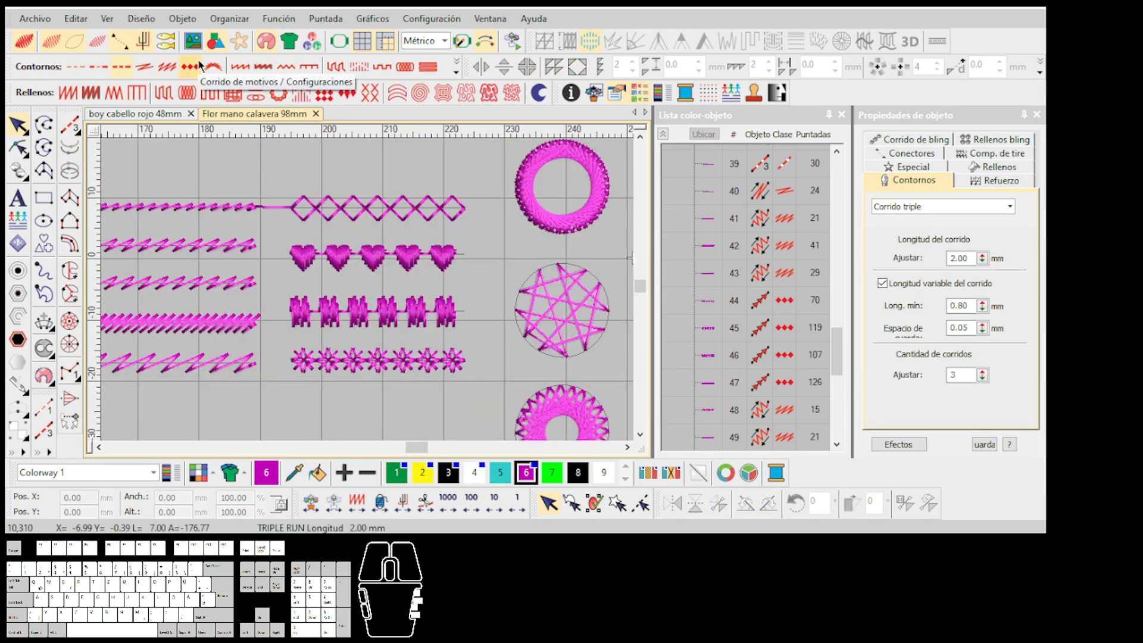
Examine the Corrido de motivos sample lines with the diamond, heart, block and star motifs up close
{"action": "scroll", "coordinate": [357, 203], "scroll_direction": "up", "scroll_amount": 2}
{"action": "left_click", "coordinate": [216, 195]}
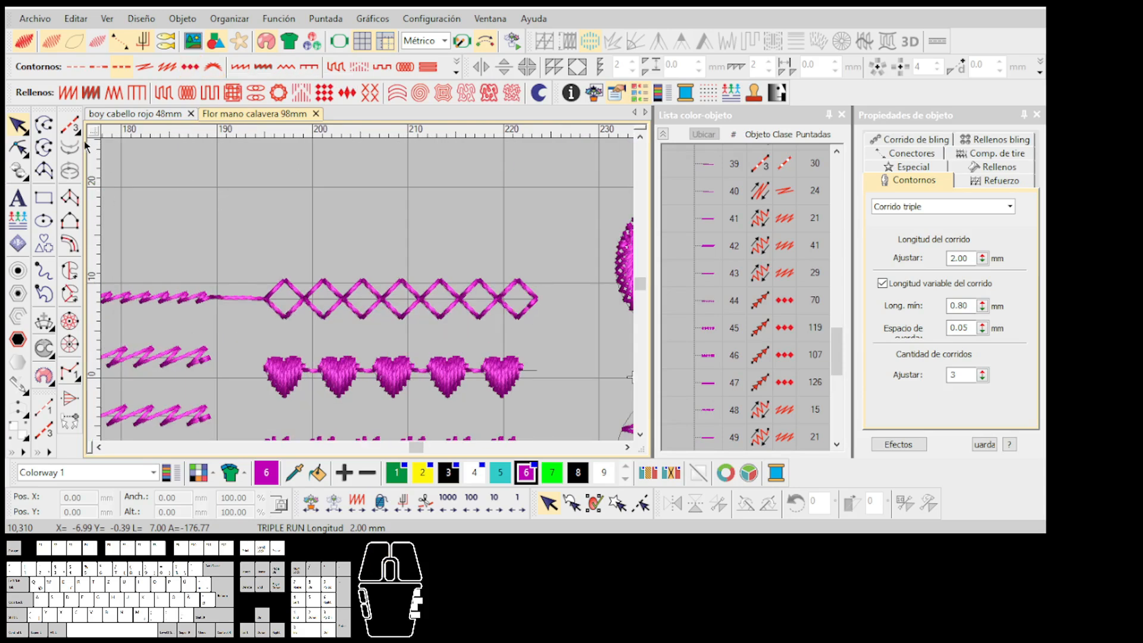
{"action": "left_click", "coordinate": [39, 126]}
{"action": "scroll", "coordinate": [322, 277], "scroll_direction": "down", "scroll_amount": 3}
{"action": "scroll", "coordinate": [342, 327], "scroll_direction": "up", "scroll_amount": 2}
{"action": "scroll", "coordinate": [369, 295], "scroll_direction": "up", "scroll_amount": 1}
{"action": "scroll", "coordinate": [369, 295], "scroll_direction": "up", "scroll_amount": 1}
{"action": "scroll", "coordinate": [364, 304], "scroll_direction": "down", "scroll_amount": 2}
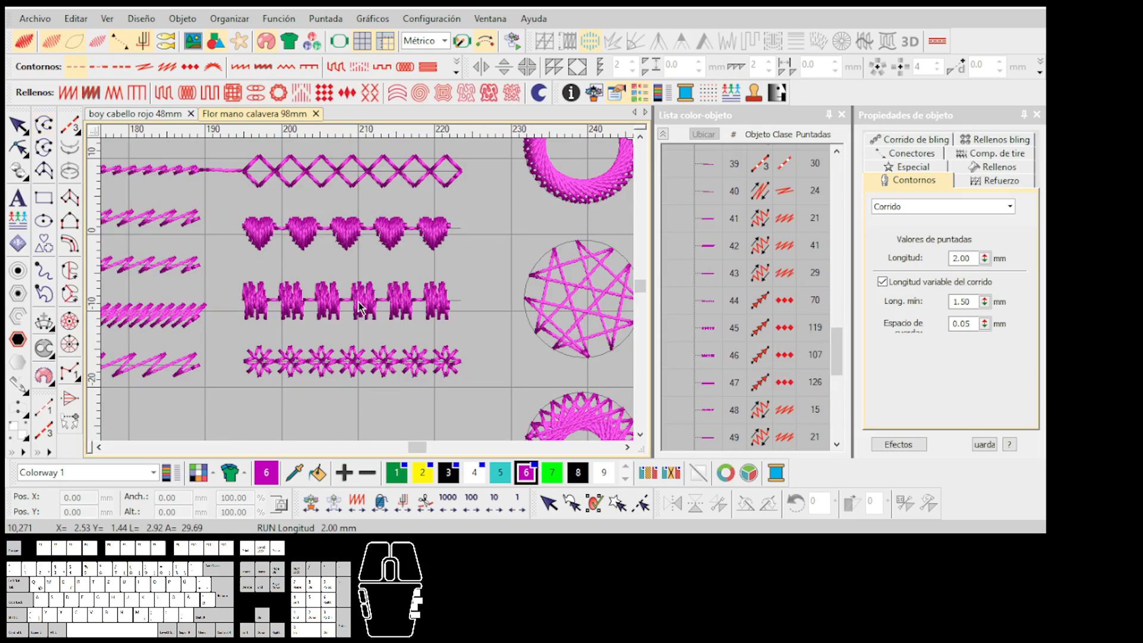
{"action": "scroll", "coordinate": [359, 308], "scroll_direction": "down", "scroll_amount": 2}
{"action": "scroll", "coordinate": [369, 295], "scroll_direction": "up", "scroll_amount": 3}
Select the Corrido de motivos line below the hearts and replace its motif with Shapes24
{"action": "left_click", "coordinate": [708, 354]}
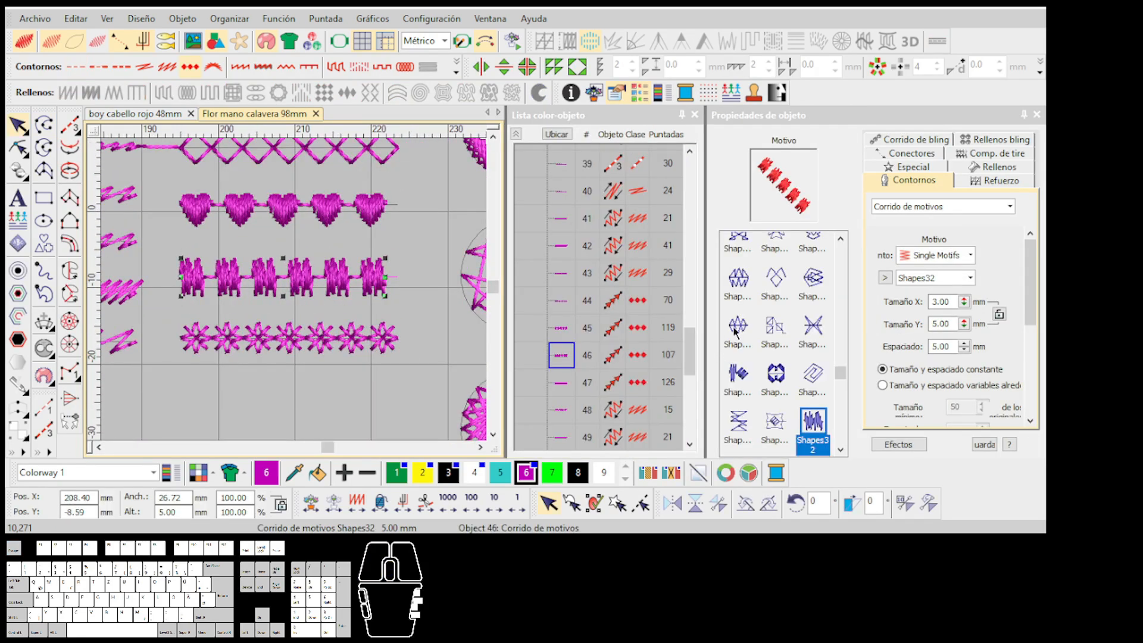
{"action": "left_click", "coordinate": [737, 331]}
{"action": "scroll", "coordinate": [295, 294], "scroll_direction": "up", "scroll_amount": 1}
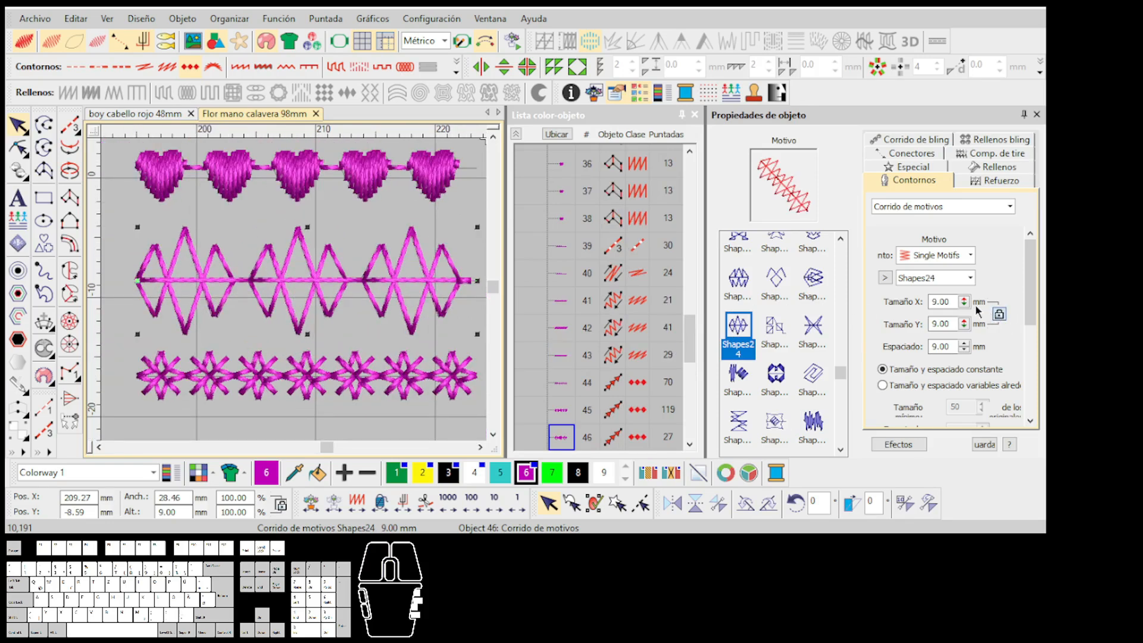
Size the Shapes24 motif at 5.30 mm with proportions locked, then unlocked at Tamaño X 9.00 mm and Tamaño Y 8.00 mm
{"action": "left_click_drag", "start_coordinate": [964, 303], "coordinate": [890, 356]}
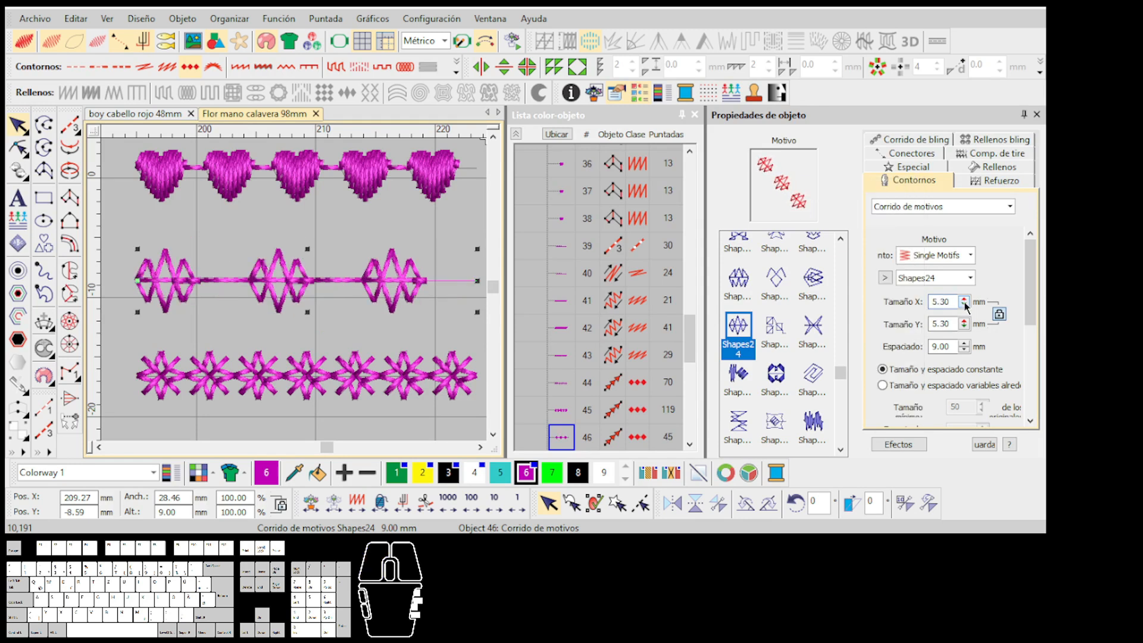
{"action": "left_click", "coordinate": [999, 315]}
{"action": "left_click_drag", "start_coordinate": [967, 307], "coordinate": [886, 281]}
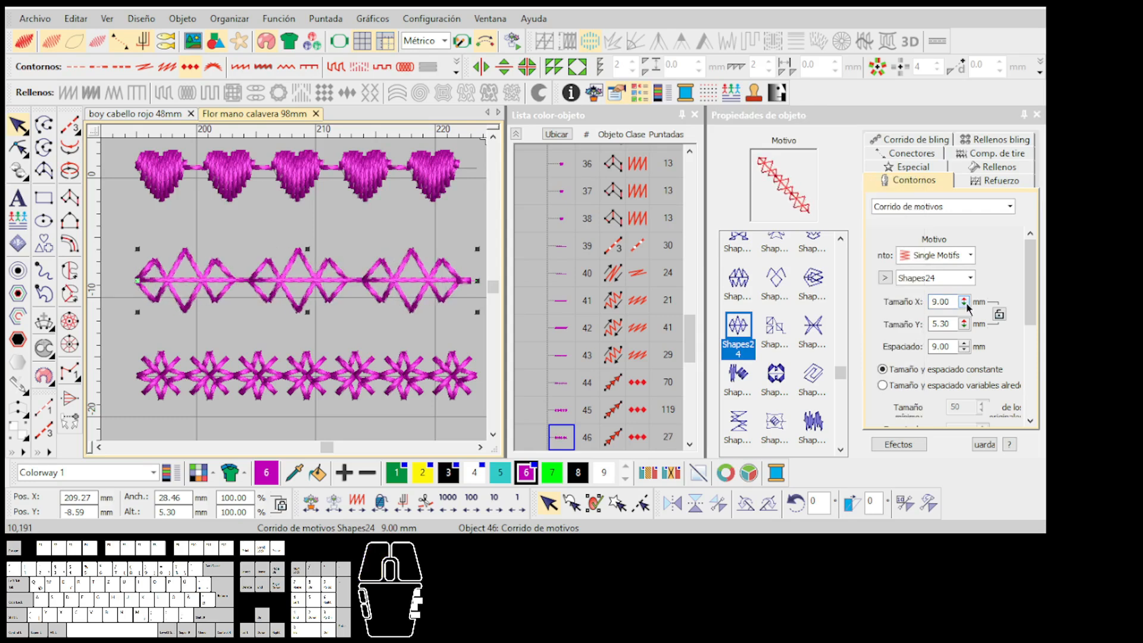
{"action": "left_click_drag", "start_coordinate": [960, 328], "coordinate": [889, 338]}
{"action": "left_click", "coordinate": [962, 323]}
{"action": "left_click", "coordinate": [960, 323]}
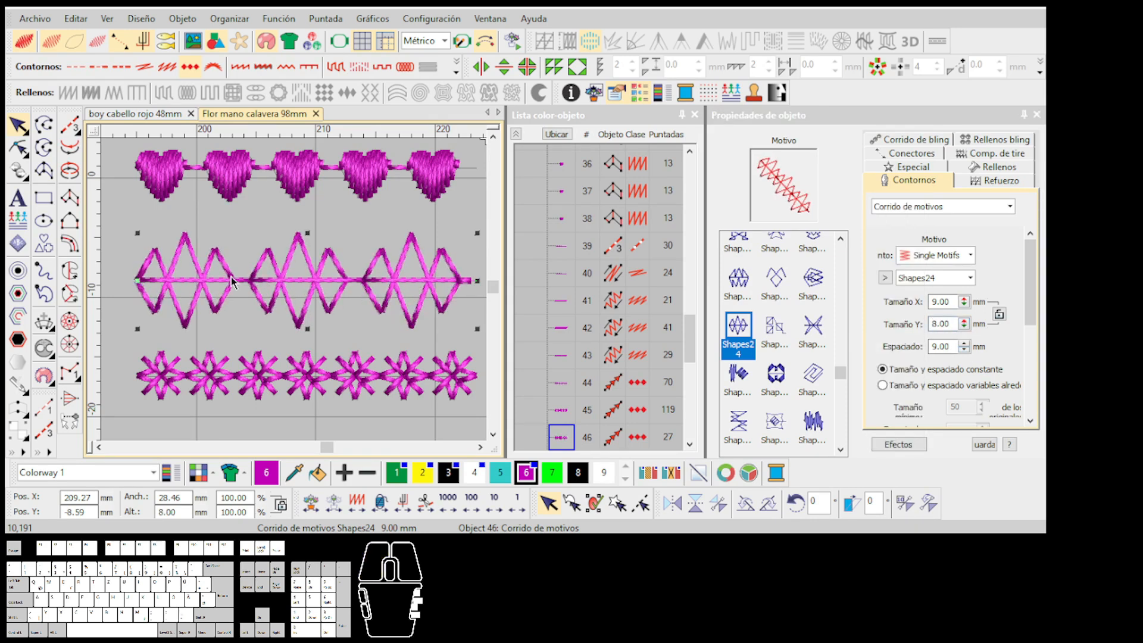
Try an Espaciado of 12 mm on the Shapes24 motif line, set it to 4 mm and deselect the line
{"action": "left_click", "coordinate": [964, 344]}
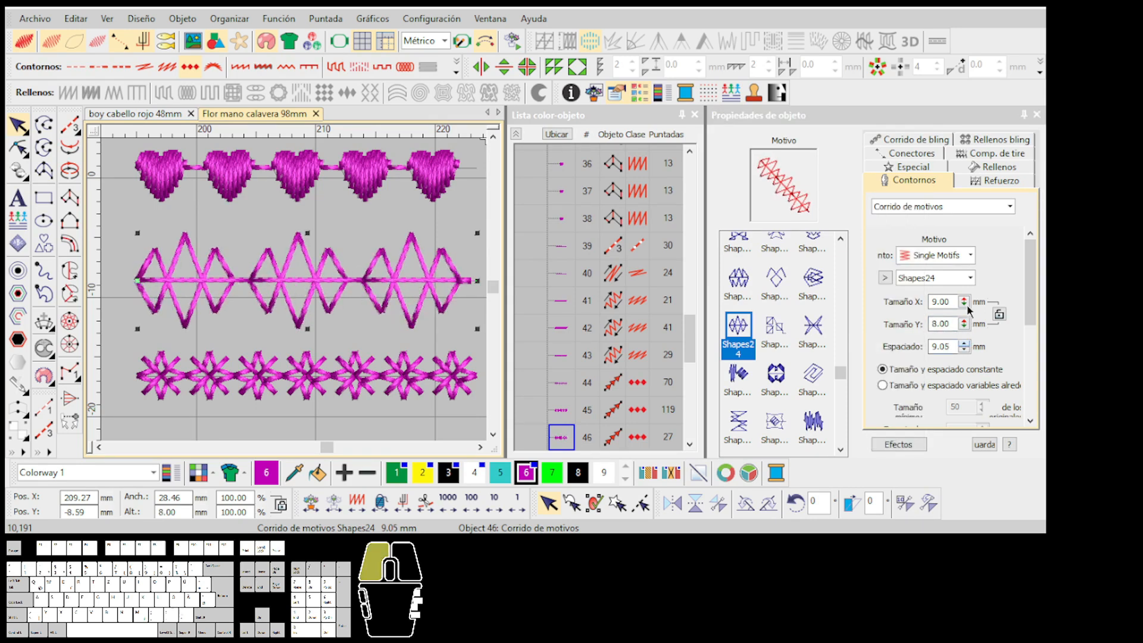
{"action": "type", "text": "12"}
{"action": "key", "text": "Return"}
{"action": "left_click_drag", "start_coordinate": [952, 347], "coordinate": [914, 379]}
{"action": "double_click", "coordinate": [943, 346]}
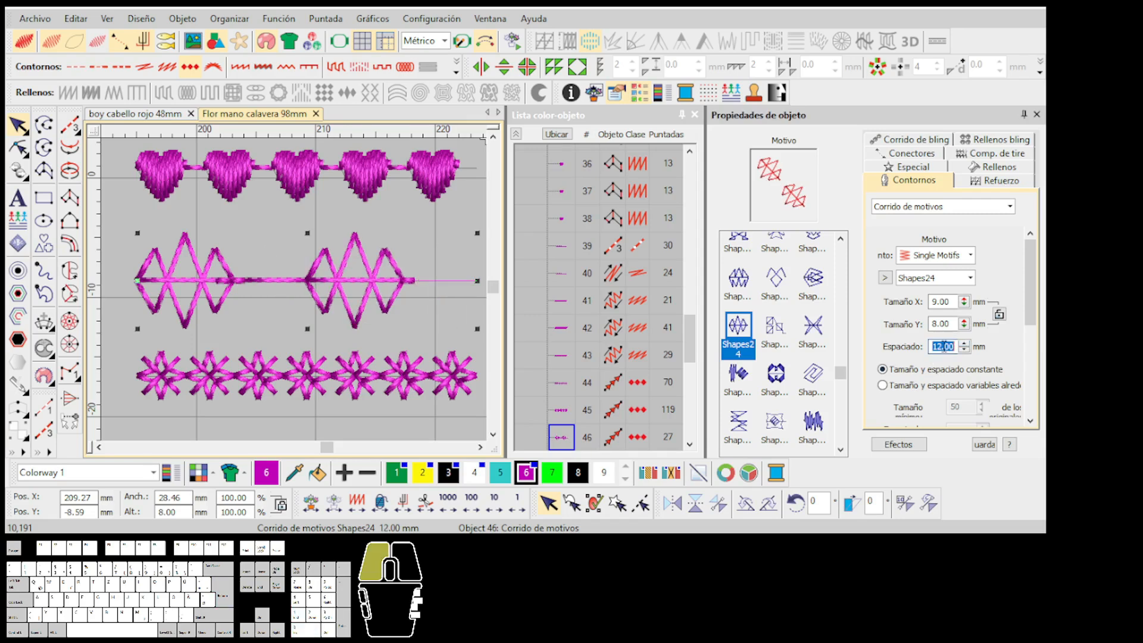
{"action": "type", "text": "4"}
{"action": "key", "text": "Return"}
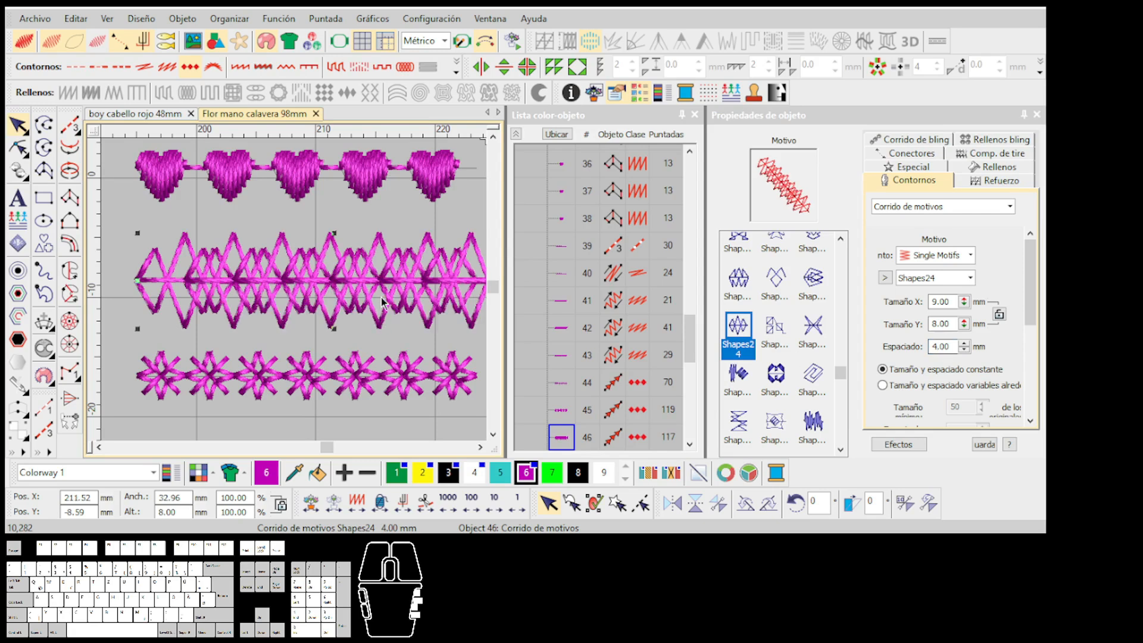
{"action": "scroll", "coordinate": [381, 301], "scroll_direction": "down", "scroll_amount": 1}
{"action": "scroll", "coordinate": [274, 295], "scroll_direction": "down", "scroll_amount": 1}
{"action": "scroll", "coordinate": [308, 333], "scroll_direction": "up", "scroll_amount": 1}
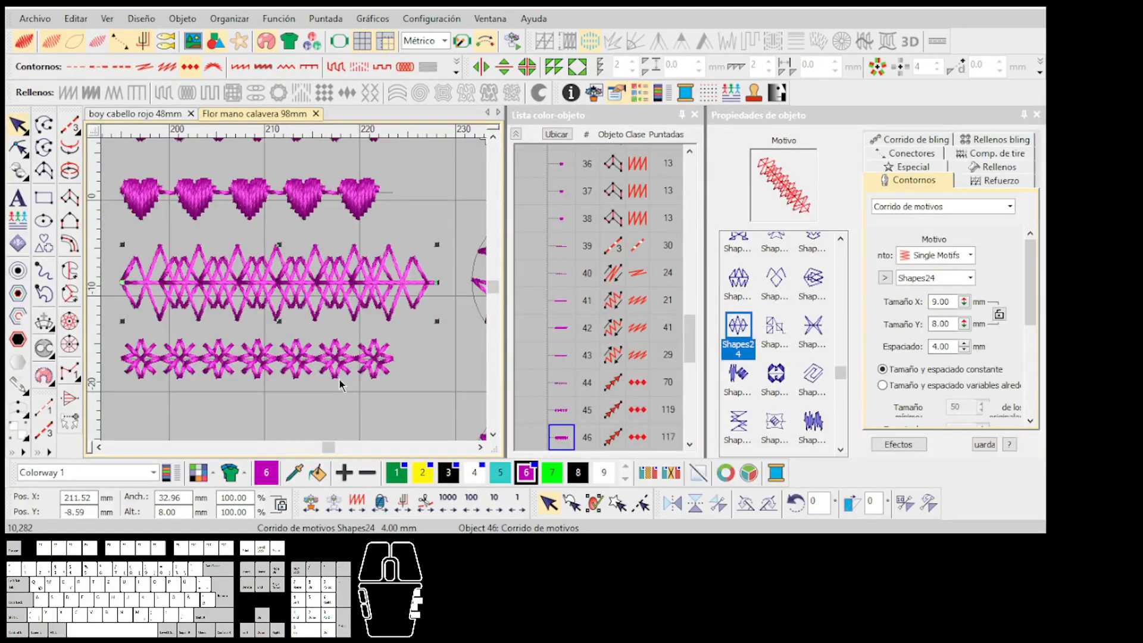
{"action": "left_click", "coordinate": [372, 402]}
{"action": "scroll", "coordinate": [308, 309], "scroll_direction": "down", "scroll_amount": 2}
{"action": "scroll", "coordinate": [369, 296], "scroll_direction": "up", "scroll_amount": 2}
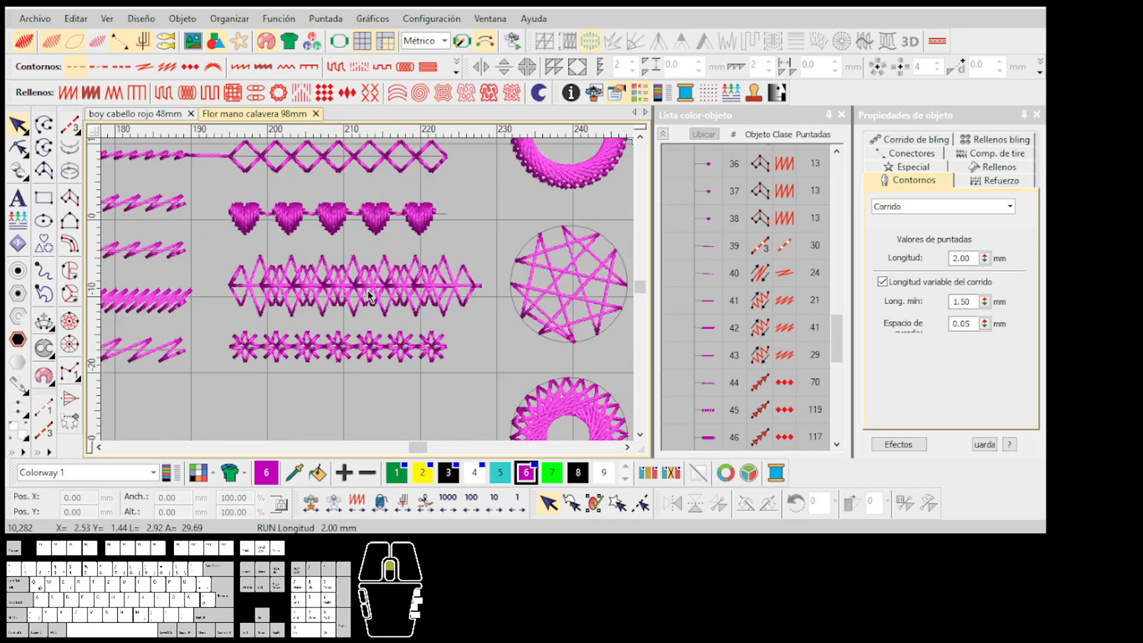
{"action": "left_click", "coordinate": [489, 228]}
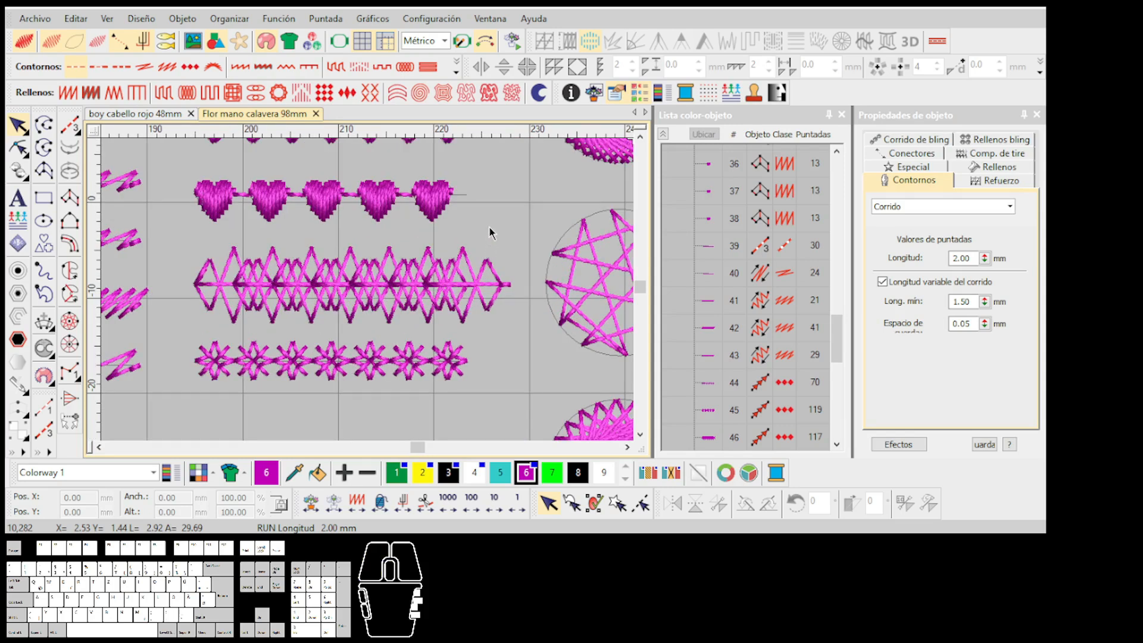
Review the design's Eliminar puntadas pequeñas settings and accept them
{"action": "left_click", "coordinate": [138, 18]}
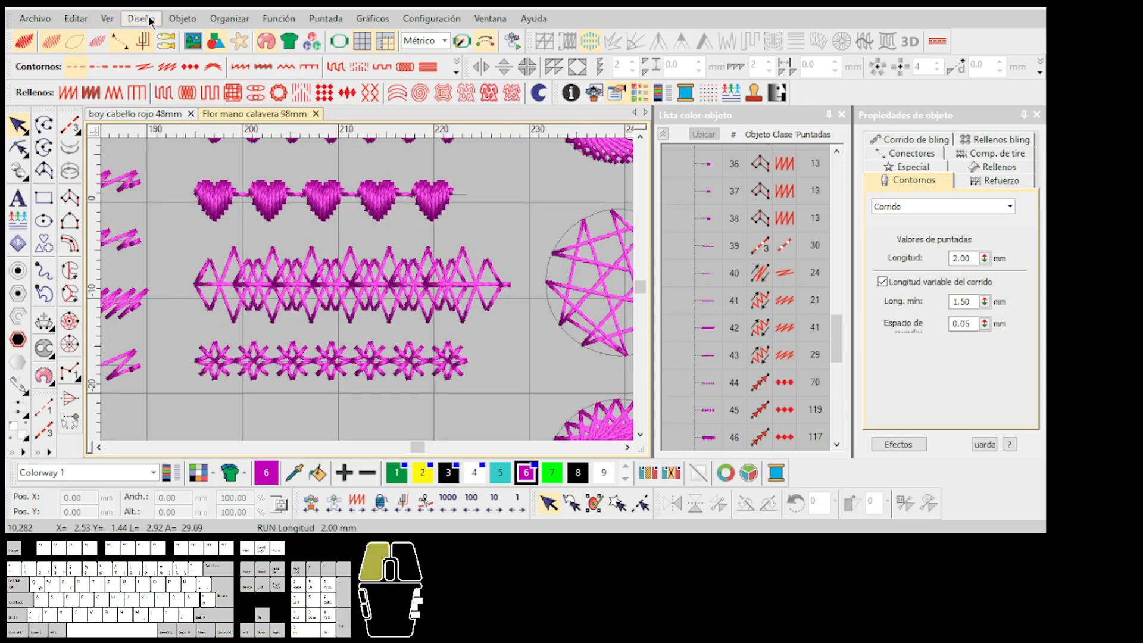
{"action": "left_click", "coordinate": [228, 165]}
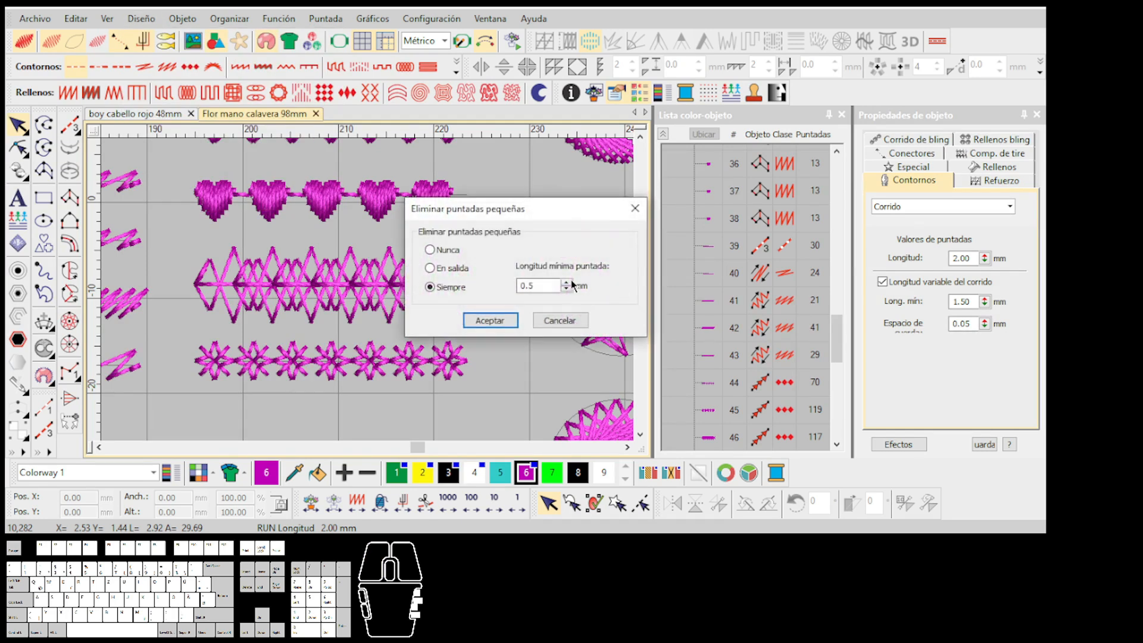
{"action": "left_click", "coordinate": [503, 321]}
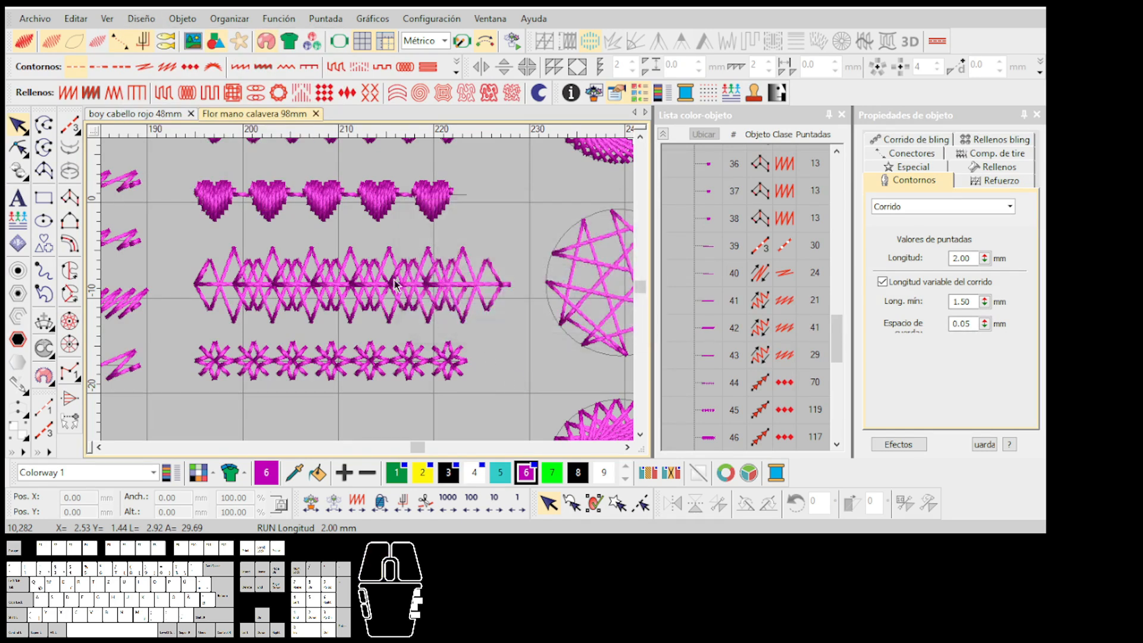
Digitize an open arched Cuerda curve about 14 mm wide beside the magenta Cuerda sample rings
{"action": "scroll", "coordinate": [369, 295], "scroll_direction": "down", "scroll_amount": 1}
{"action": "scroll", "coordinate": [343, 295], "scroll_direction": "down", "scroll_amount": 1}
{"action": "scroll", "coordinate": [366, 293], "scroll_direction": "up", "scroll_amount": 2}
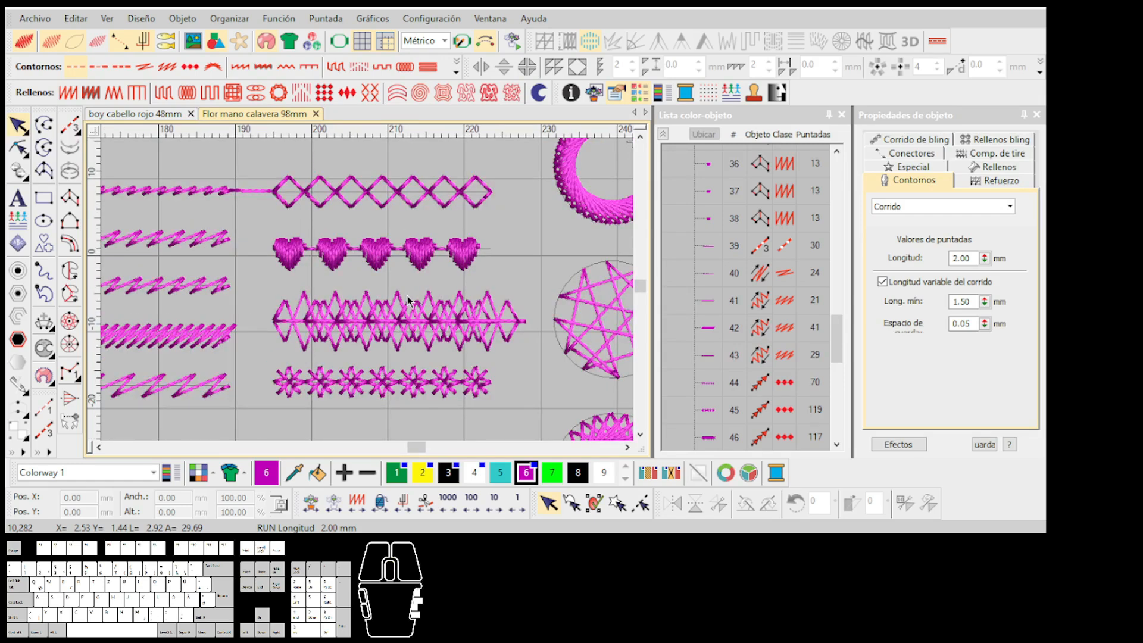
{"action": "scroll", "coordinate": [408, 297], "scroll_direction": "down", "scroll_amount": 1}
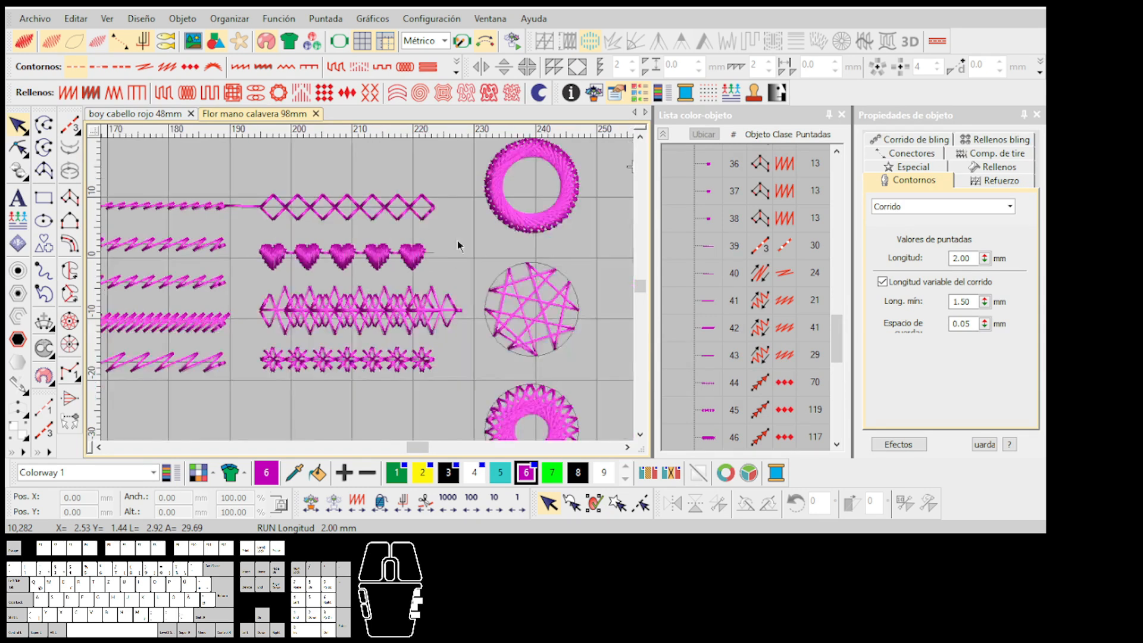
{"action": "scroll", "coordinate": [536, 198], "scroll_direction": "up", "scroll_amount": 3}
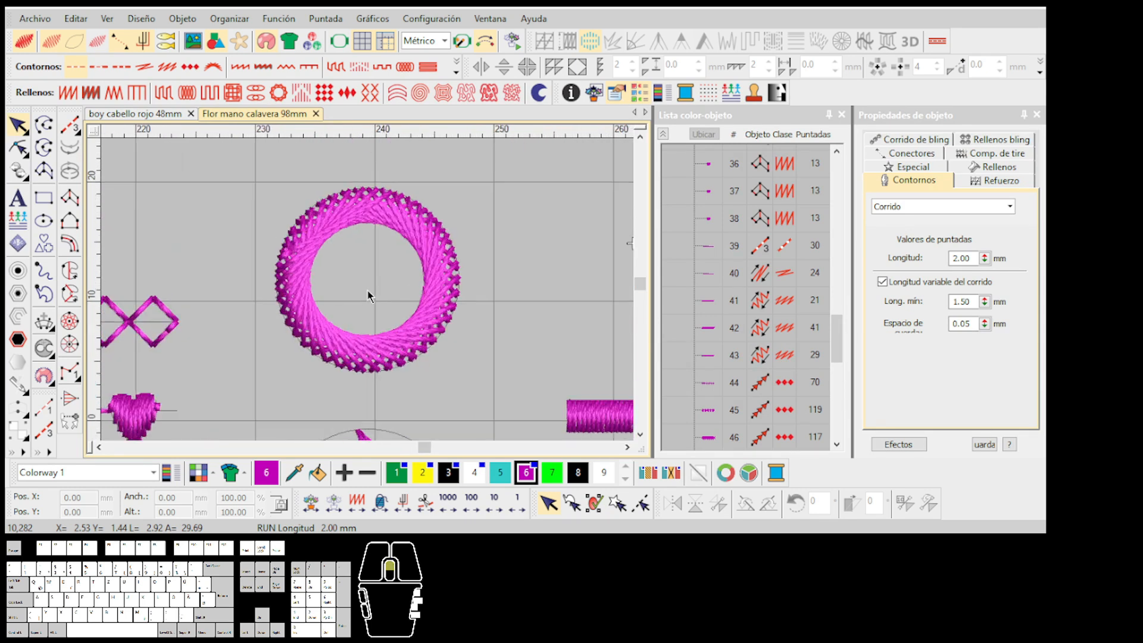
{"action": "left_click", "coordinate": [209, 68]}
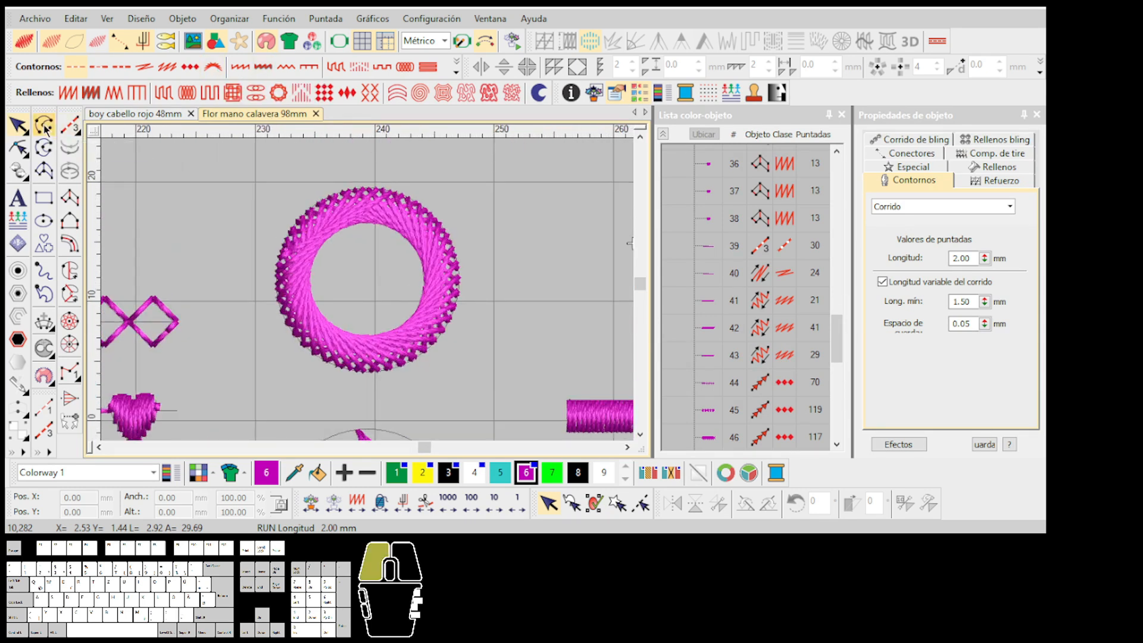
{"action": "left_click", "coordinate": [379, 302]}
{"action": "right_click", "coordinate": [553, 268]}
{"action": "left_click", "coordinate": [594, 338]}
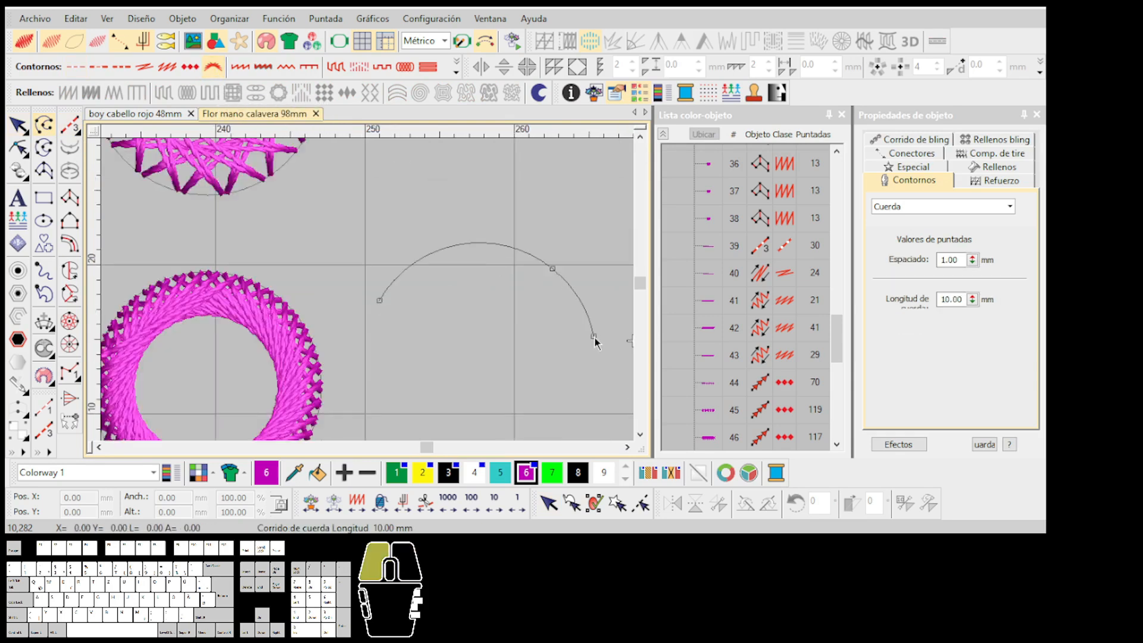
{"action": "key", "text": "Return"}
Digitize a second Cuerda curve from the end of the first arc and undo both curves
{"action": "scroll", "coordinate": [559, 312], "scroll_direction": "down", "scroll_amount": 2}
{"action": "scroll", "coordinate": [369, 292], "scroll_direction": "up", "scroll_amount": 1}
{"action": "left_click", "coordinate": [401, 310]}
{"action": "right_click", "coordinate": [448, 257]}
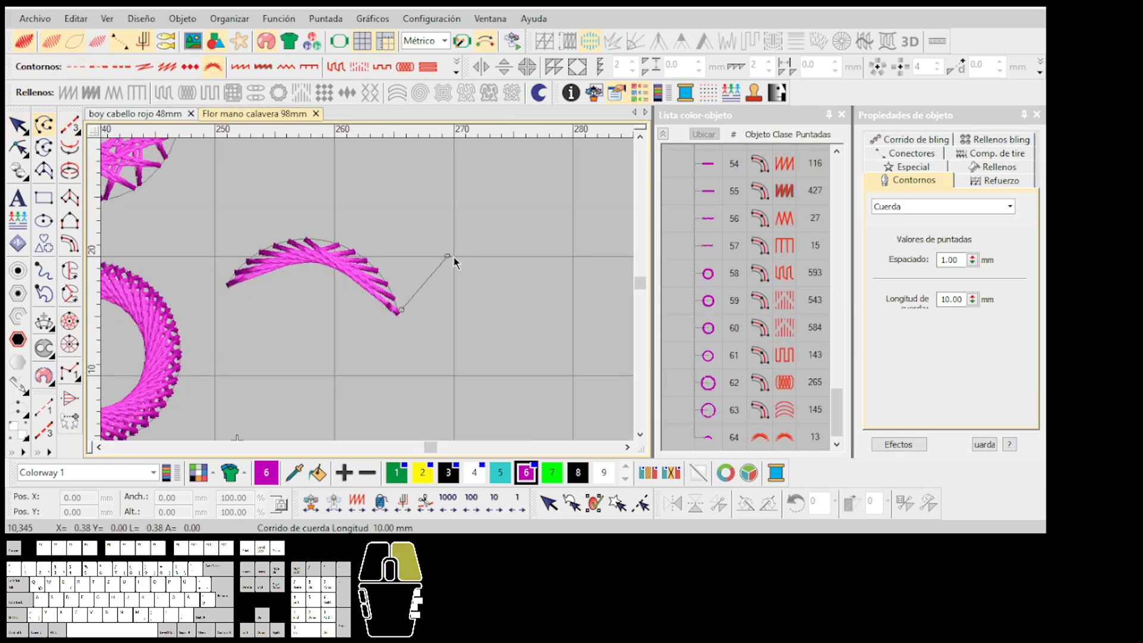
{"action": "left_click", "coordinate": [546, 348]}
{"action": "key", "text": "Return"}
{"action": "scroll", "coordinate": [449, 283], "scroll_direction": "down", "scroll_amount": 2}
{"action": "key", "text": "ctrl+z"}
{"action": "key", "text": "ctrl+z"}
Digitize a closed Cuerda circle about 12 mm in diameter beside the Cuerda sample rings
{"action": "scroll", "coordinate": [265, 247], "scroll_direction": "up", "scroll_amount": 1}
{"action": "left_click", "coordinate": [373, 257]}
{"action": "right_click", "coordinate": [440, 303]}
{"action": "right_click", "coordinate": [357, 365]}
{"action": "left_click", "coordinate": [372, 258]}
{"action": "key", "text": "Return"}
{"action": "key", "text": "Escape"}
{"action": "scroll", "coordinate": [369, 294], "scroll_direction": "down", "scroll_amount": 1}
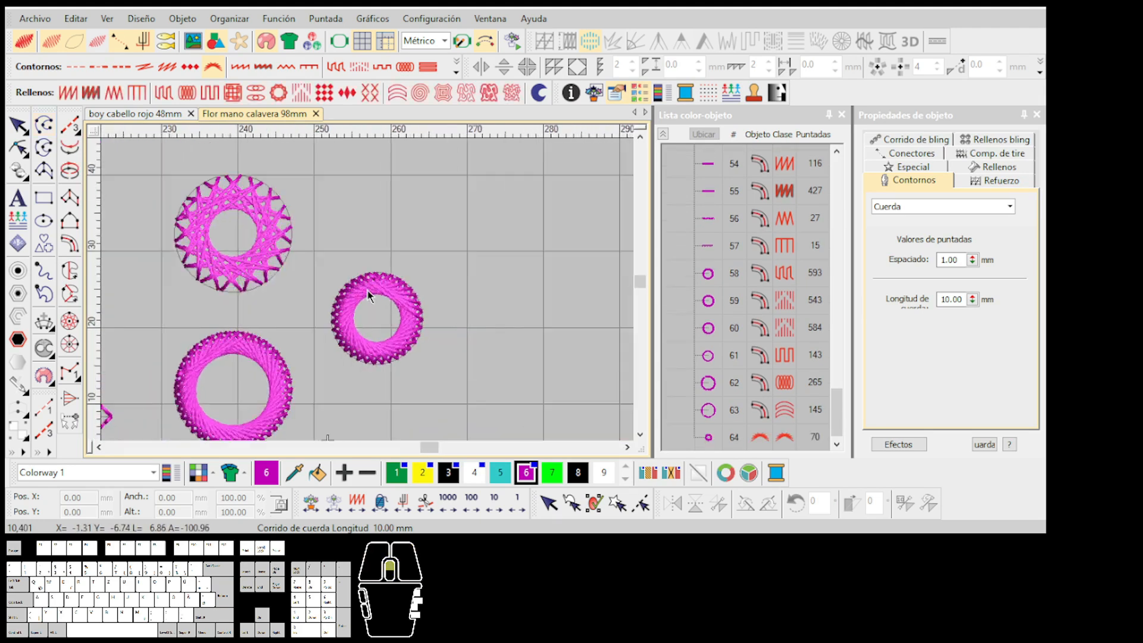
Set the new Cuerda circle's Espaciado to 3.55 mm
{"action": "scroll", "coordinate": [370, 295], "scroll_direction": "up", "scroll_amount": 2}
{"action": "scroll", "coordinate": [369, 296], "scroll_direction": "down", "scroll_amount": 1}
{"action": "scroll", "coordinate": [367, 295], "scroll_direction": "up", "scroll_amount": 2}
{"action": "scroll", "coordinate": [369, 296], "scroll_direction": "up", "scroll_amount": 1}
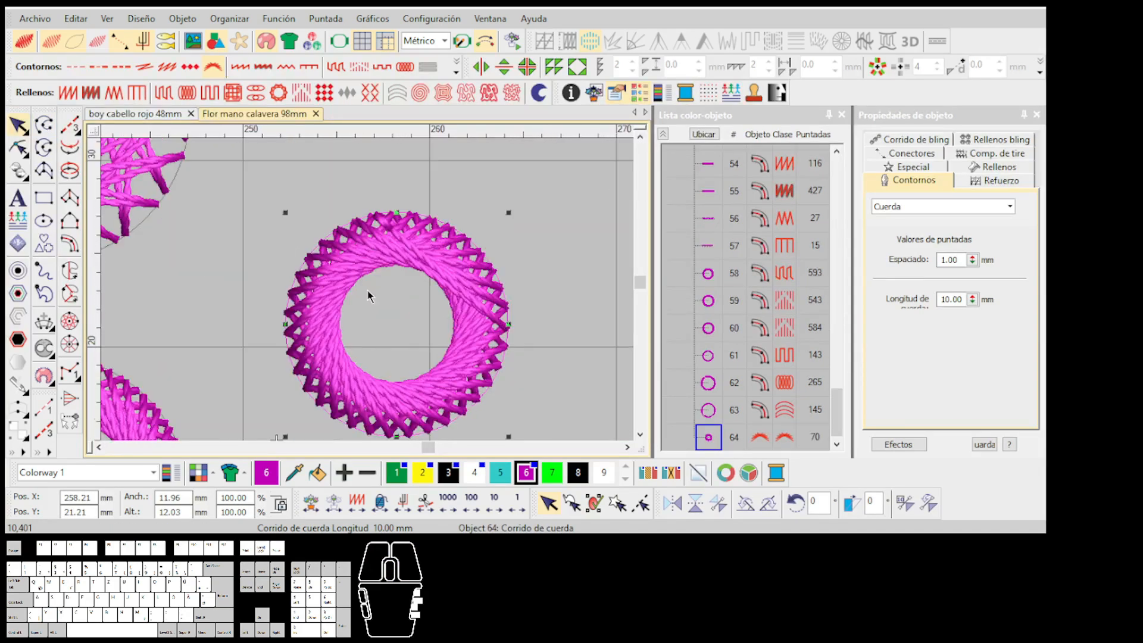
{"action": "left_click", "coordinate": [972, 257]}
{"action": "left_click", "coordinate": [973, 257]}
{"action": "left_click", "coordinate": [972, 257]}
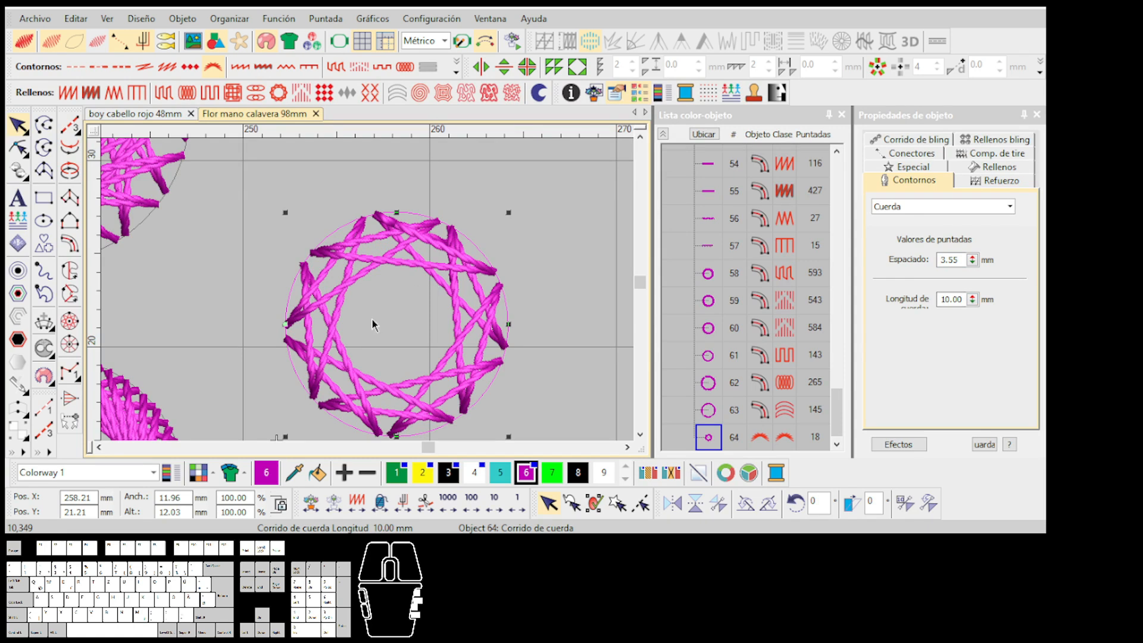
Try other chord lengths on the new Cuerda circle and delete the circle
{"action": "left_click", "coordinate": [973, 301]}
{"action": "left_click", "coordinate": [973, 301]}
{"action": "left_click_drag", "start_coordinate": [973, 300], "coordinate": [899, 334]}
{"action": "scroll", "coordinate": [370, 295], "scroll_direction": "down", "scroll_amount": 4}
{"action": "key", "text": "Delete"}
Select the Cuerda sample rings one by one and compare their Espaciado and chord length settings
{"action": "scroll", "coordinate": [303, 266], "scroll_direction": "up", "scroll_amount": 3}
{"action": "left_click", "coordinate": [368, 290]}
{"action": "scroll", "coordinate": [377, 356], "scroll_direction": "down", "scroll_amount": 3}
{"action": "left_click", "coordinate": [368, 290]}
{"action": "scroll", "coordinate": [349, 357], "scroll_direction": "up", "scroll_amount": 2}
{"action": "left_click", "coordinate": [369, 290]}
{"action": "scroll", "coordinate": [369, 292], "scroll_direction": "down", "scroll_amount": 2}
{"action": "scroll", "coordinate": [368, 352], "scroll_direction": "up", "scroll_amount": 2}
{"action": "left_click", "coordinate": [368, 351]}
{"action": "scroll", "coordinate": [366, 292], "scroll_direction": "down", "scroll_amount": 2}
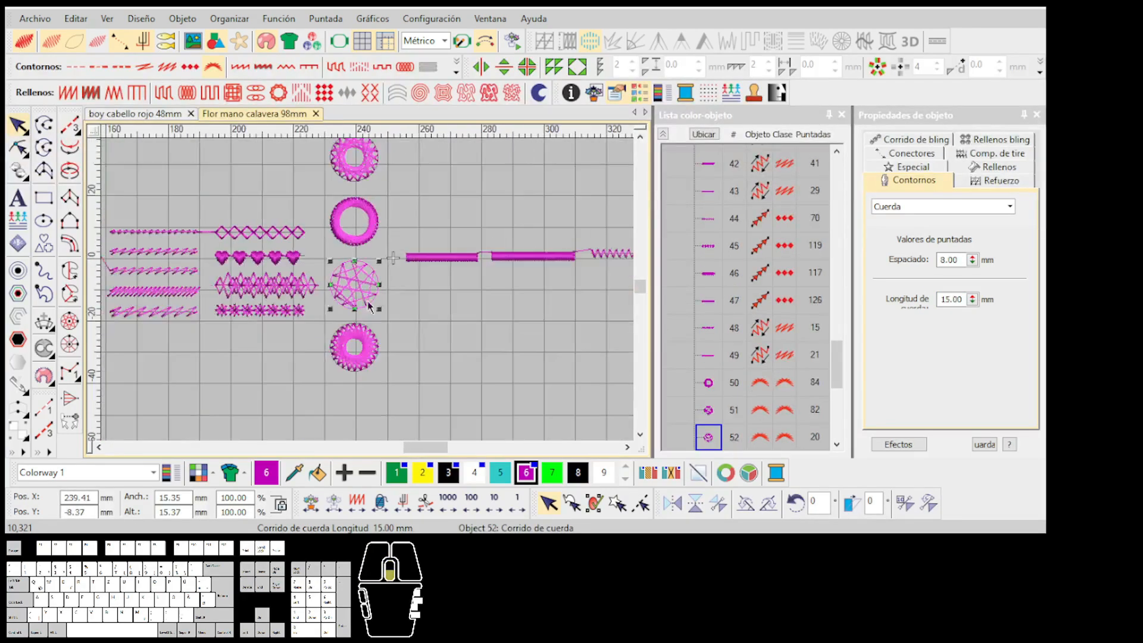
{"action": "scroll", "coordinate": [369, 333], "scroll_direction": "up", "scroll_amount": 1}
{"action": "left_click", "coordinate": [369, 362]}
{"action": "left_click", "coordinate": [401, 289]}
{"action": "scroll", "coordinate": [369, 296], "scroll_direction": "down", "scroll_amount": 2}
{"action": "scroll", "coordinate": [365, 296], "scroll_direction": "up", "scroll_amount": 3}
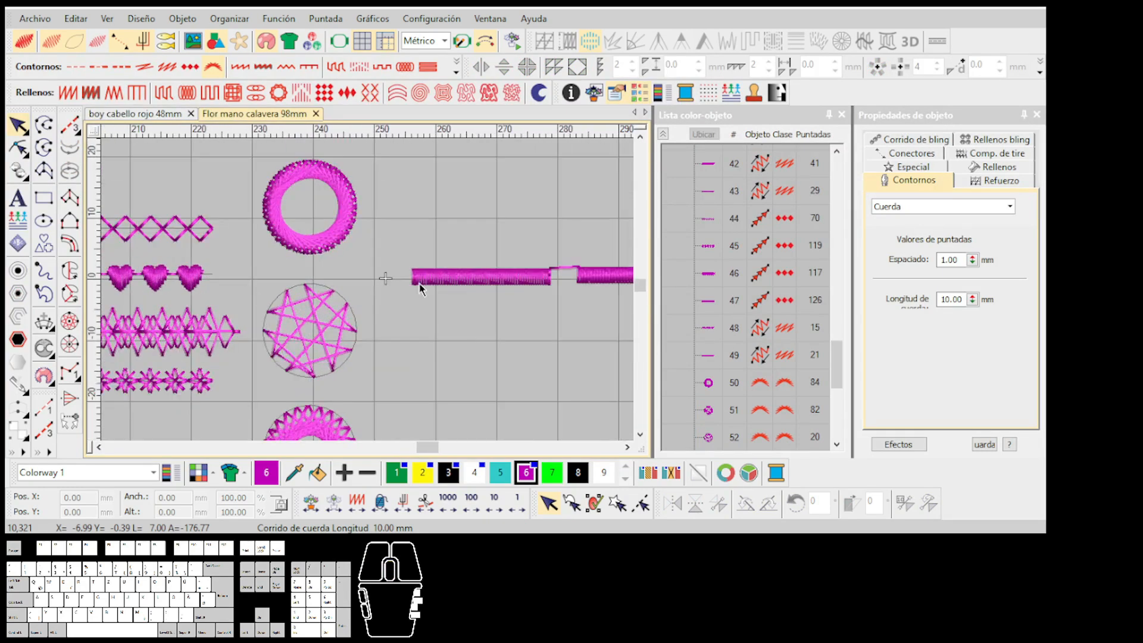
{"action": "scroll", "coordinate": [437, 277], "scroll_direction": "down", "scroll_amount": 2}
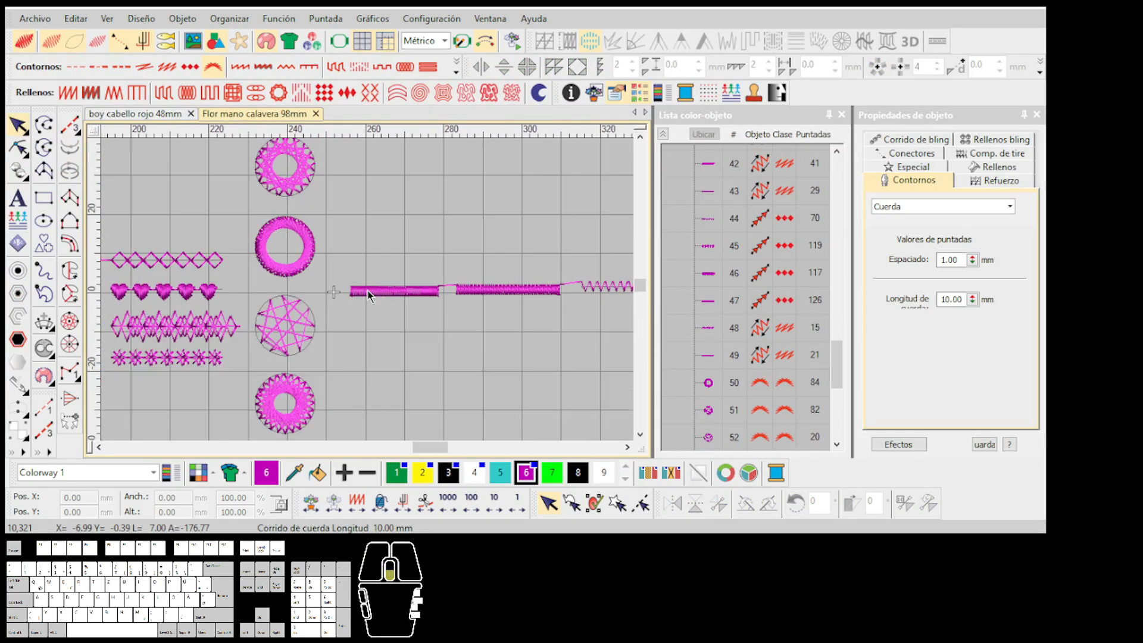
Examine the Plumetis bar in realistic and stitch views and travel through the design to its stitches
{"action": "scroll", "coordinate": [368, 294], "scroll_direction": "up", "scroll_amount": 3}
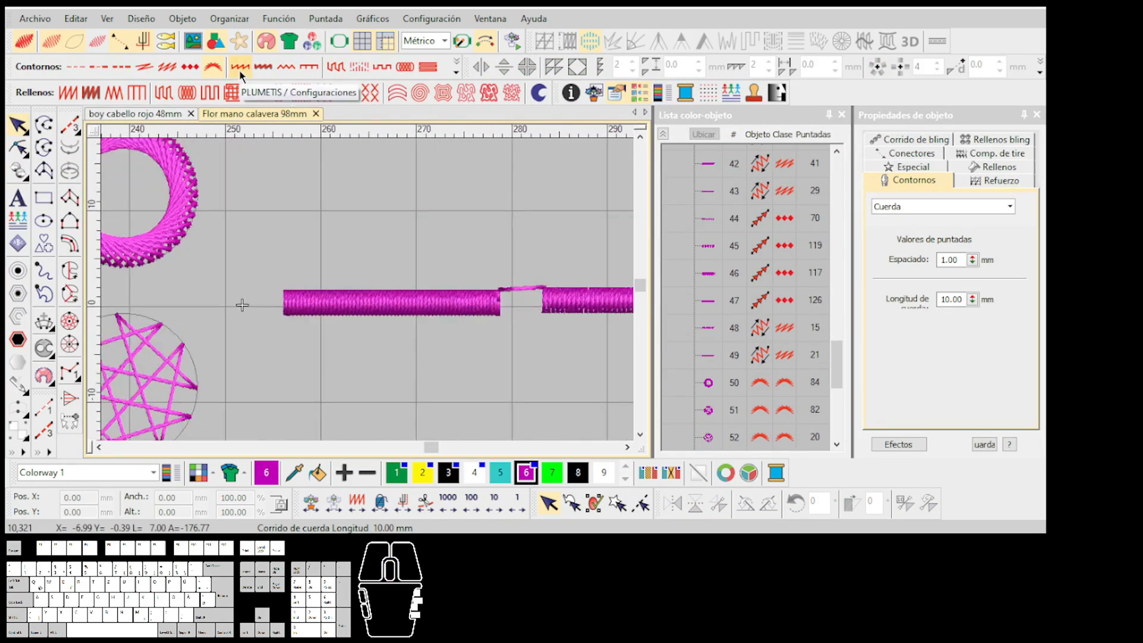
{"action": "scroll", "coordinate": [369, 296], "scroll_direction": "down", "scroll_amount": 2}
{"action": "scroll", "coordinate": [369, 296], "scroll_direction": "up", "scroll_amount": 1}
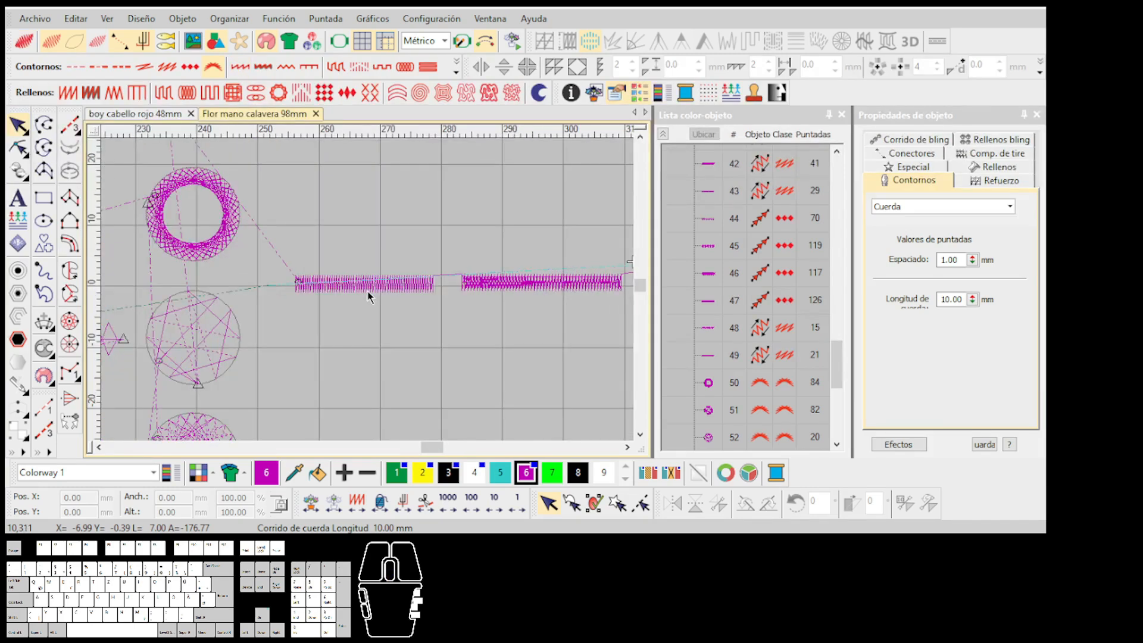
{"action": "scroll", "coordinate": [368, 295], "scroll_direction": "down", "scroll_amount": 1}
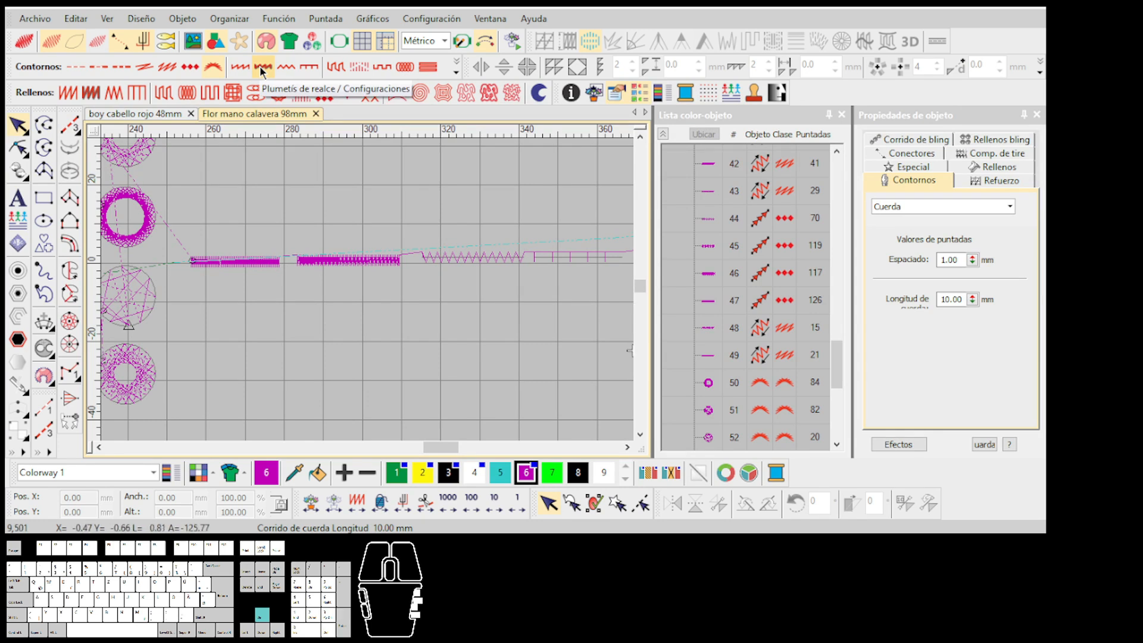
{"action": "right_click", "coordinate": [456, 504]}
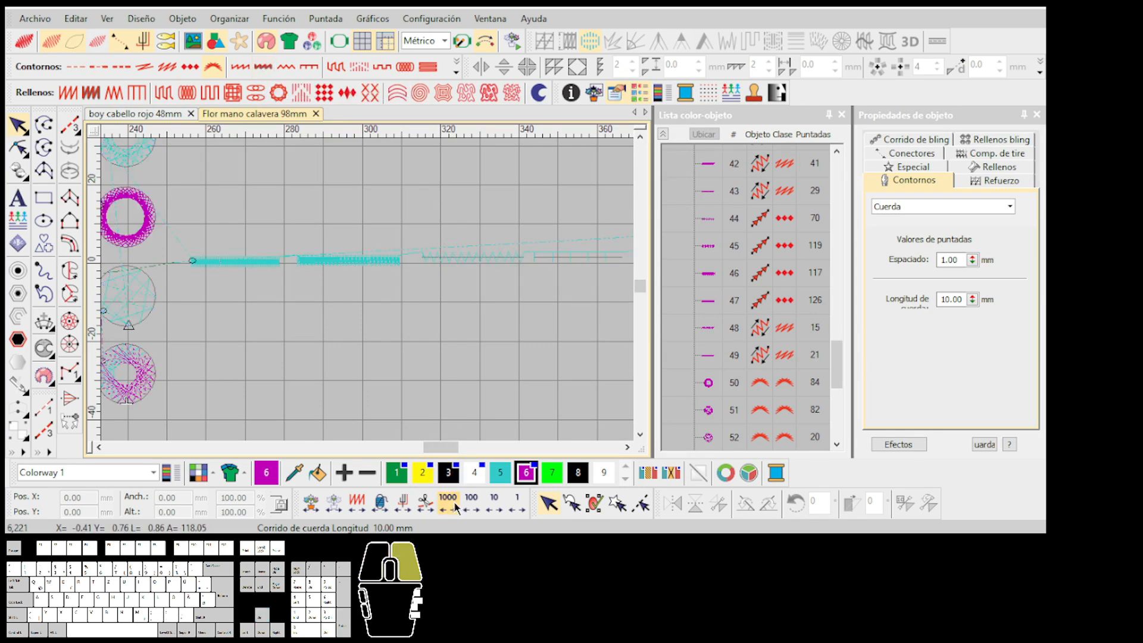
{"action": "key", "text": "Down"}
{"action": "key", "text": "Up"}
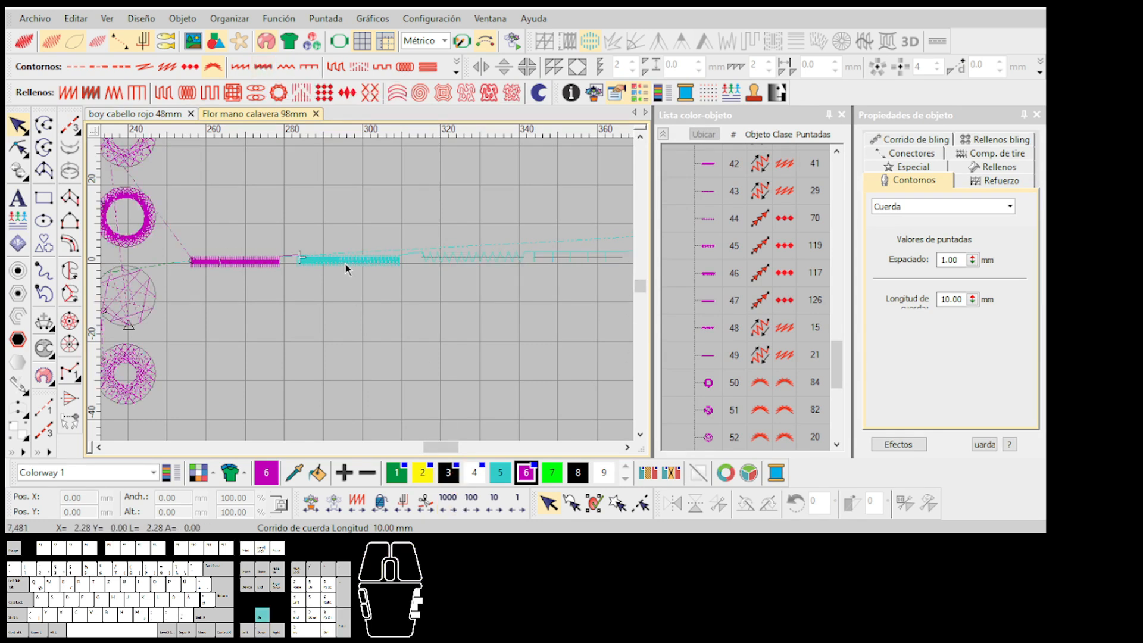
Travel through the Plumetis de realce bar's stitches from its start to follow the underlay and cover sequence
{"action": "key", "text": "Up"}
{"action": "key", "text": "Up"}
{"action": "scroll", "coordinate": [345, 263], "scroll_direction": "up", "scroll_amount": 3}
{"action": "key", "text": "Right"}
{"action": "key", "text": "Right"}
{"action": "scroll", "coordinate": [367, 291], "scroll_direction": "up", "scroll_amount": 2}
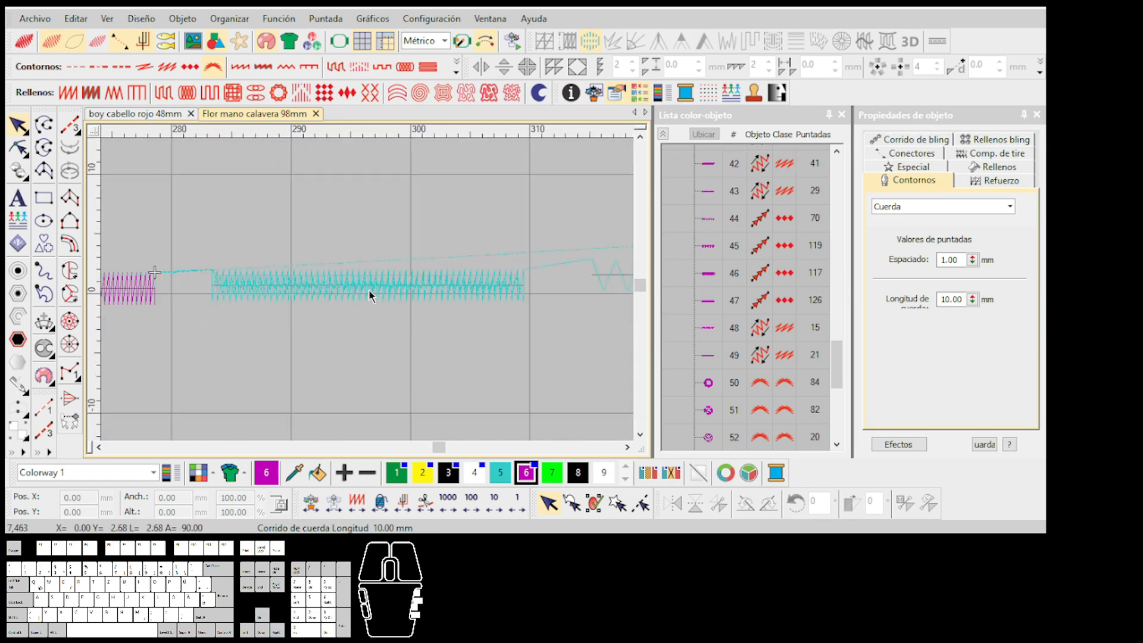
{"action": "scroll", "coordinate": [369, 290], "scroll_direction": "up", "scroll_amount": 1}
{"action": "key", "text": "Right"}
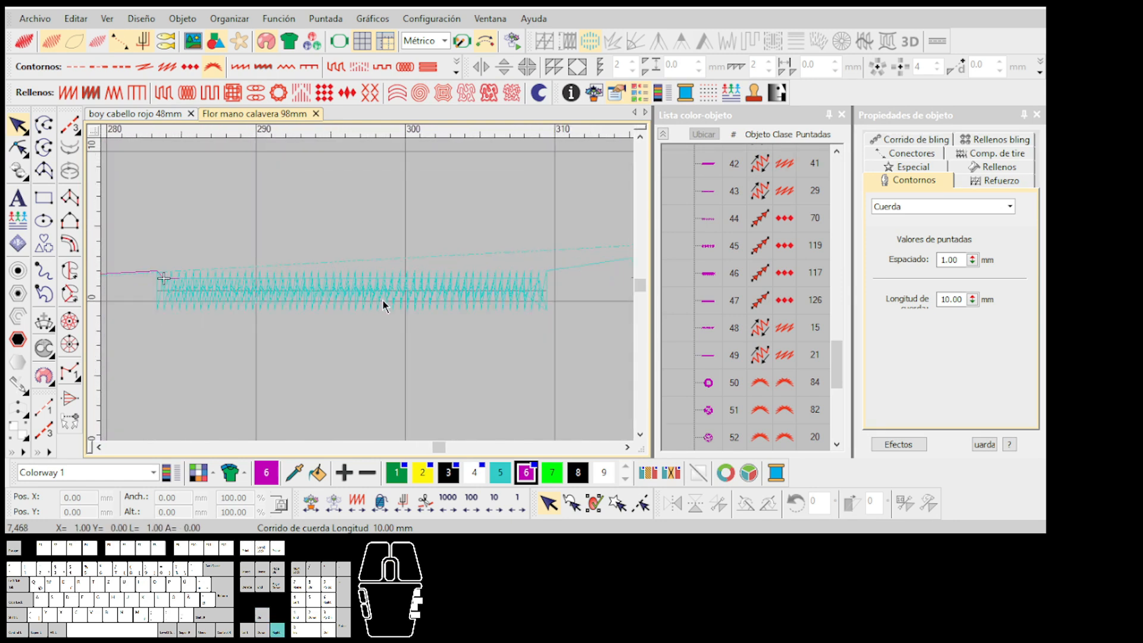
{"action": "key", "text": "Right"}
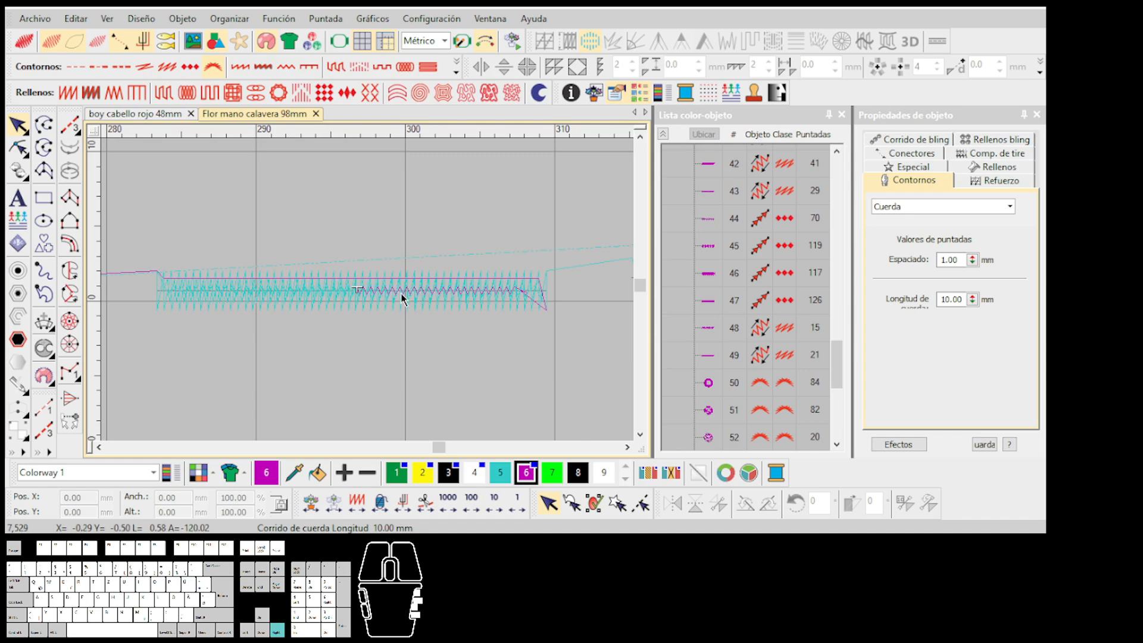
{"action": "key", "text": "Right"}
{"action": "key", "text": "Right"}
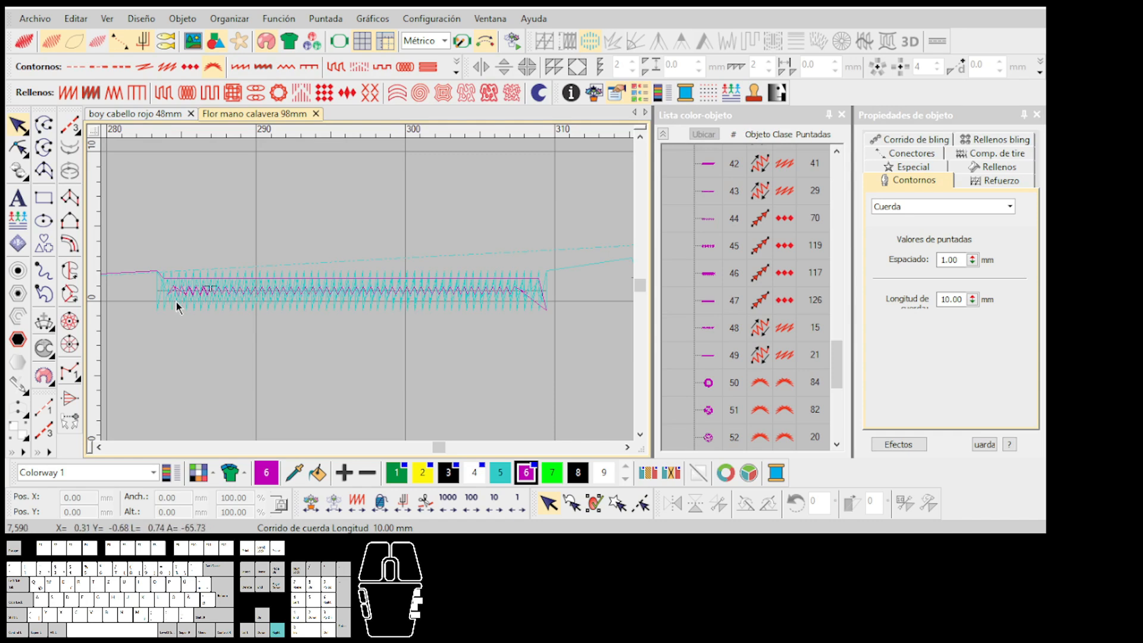
{"action": "key", "text": "Down"}
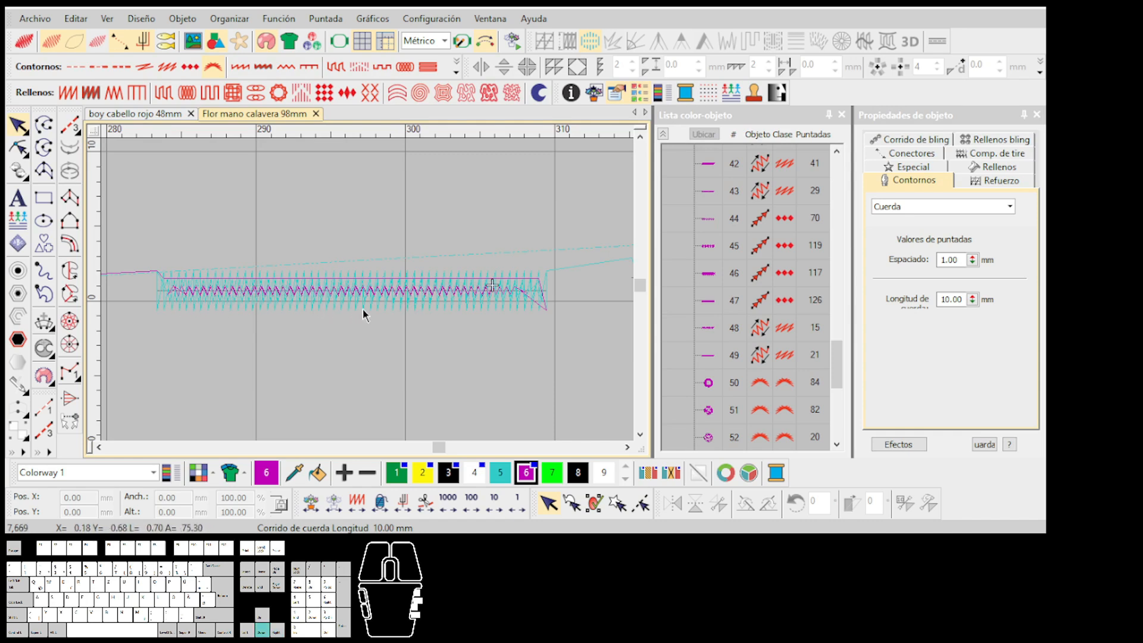
{"action": "key", "text": "Down"}
{"action": "key", "text": "Down"}
{"action": "key", "text": "Down"}
{"action": "key", "text": "Down"}
{"action": "key", "text": "Down"}
{"action": "key", "text": "Down"}
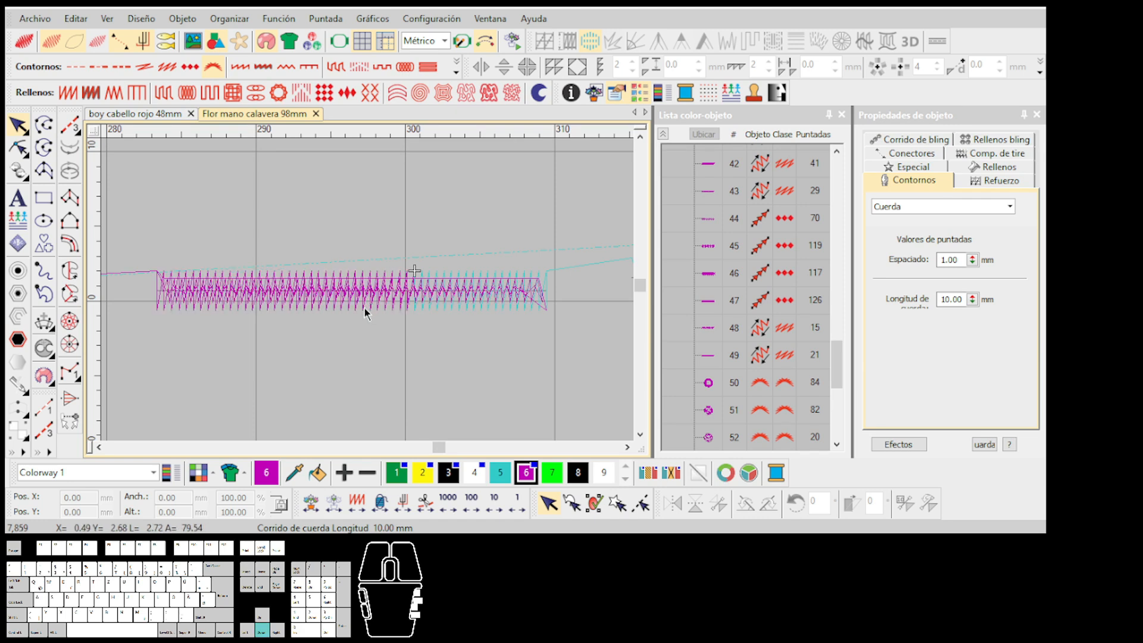
Compare the end of the Plumetis de realce bar in realistic view and in stitch view
{"action": "scroll", "coordinate": [478, 291], "scroll_direction": "down", "scroll_amount": 2}
{"action": "key", "text": "t"}
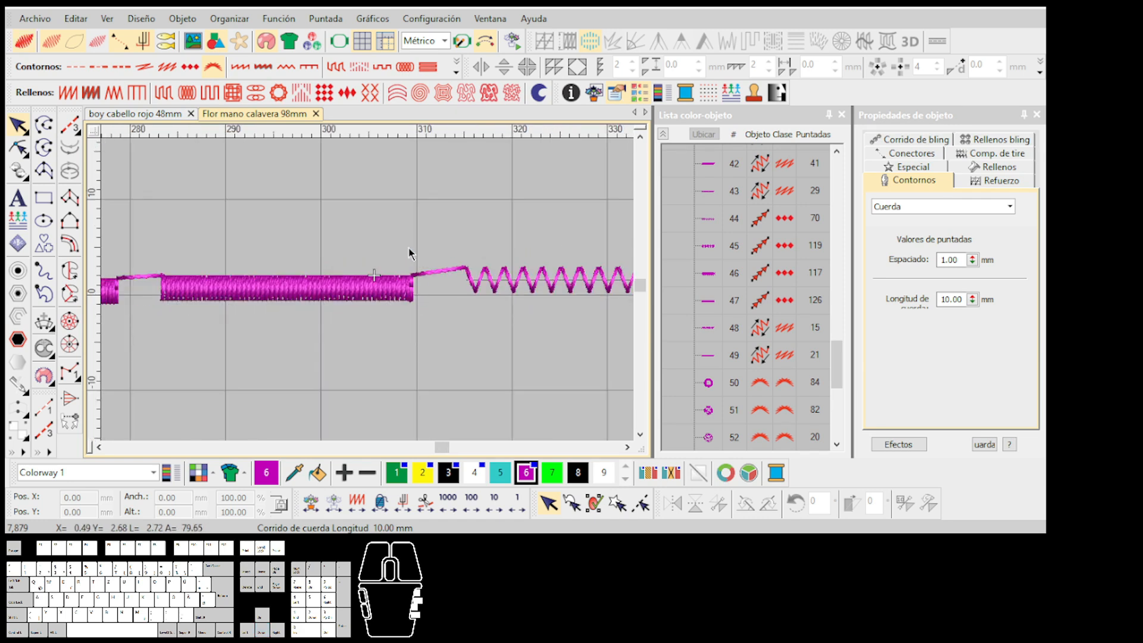
{"action": "scroll", "coordinate": [393, 271], "scroll_direction": "up", "scroll_amount": 1}
{"action": "left_click", "coordinate": [385, 306]}
{"action": "left_click", "coordinate": [395, 242]}
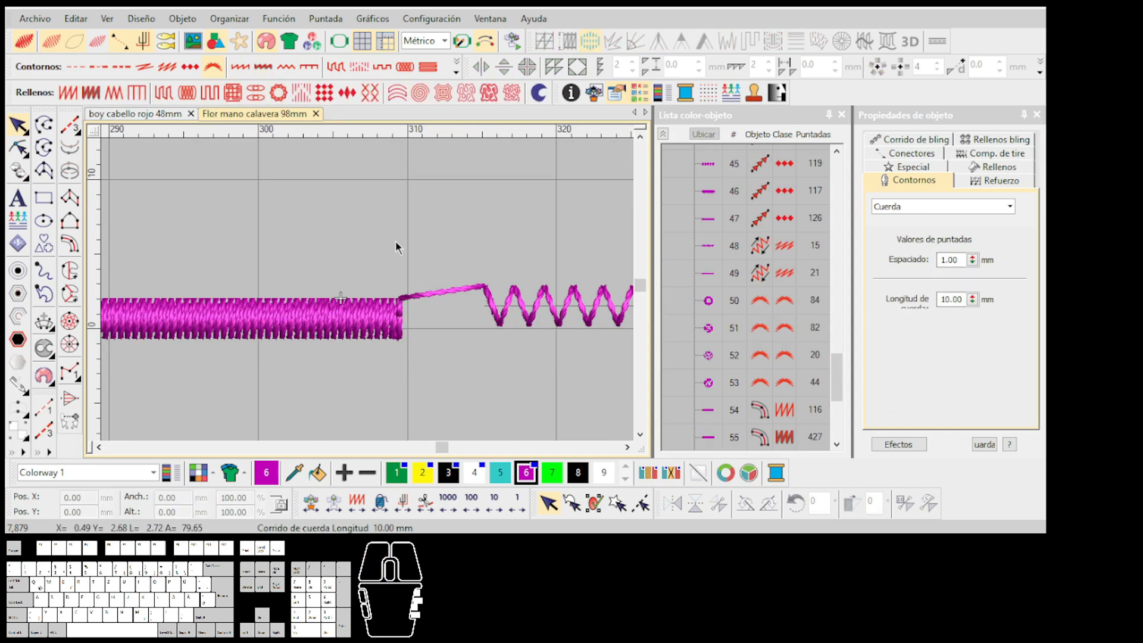
{"action": "scroll", "coordinate": [393, 242], "scroll_direction": "down", "scroll_amount": 1}
{"action": "scroll", "coordinate": [368, 296], "scroll_direction": "down", "scroll_amount": 2}
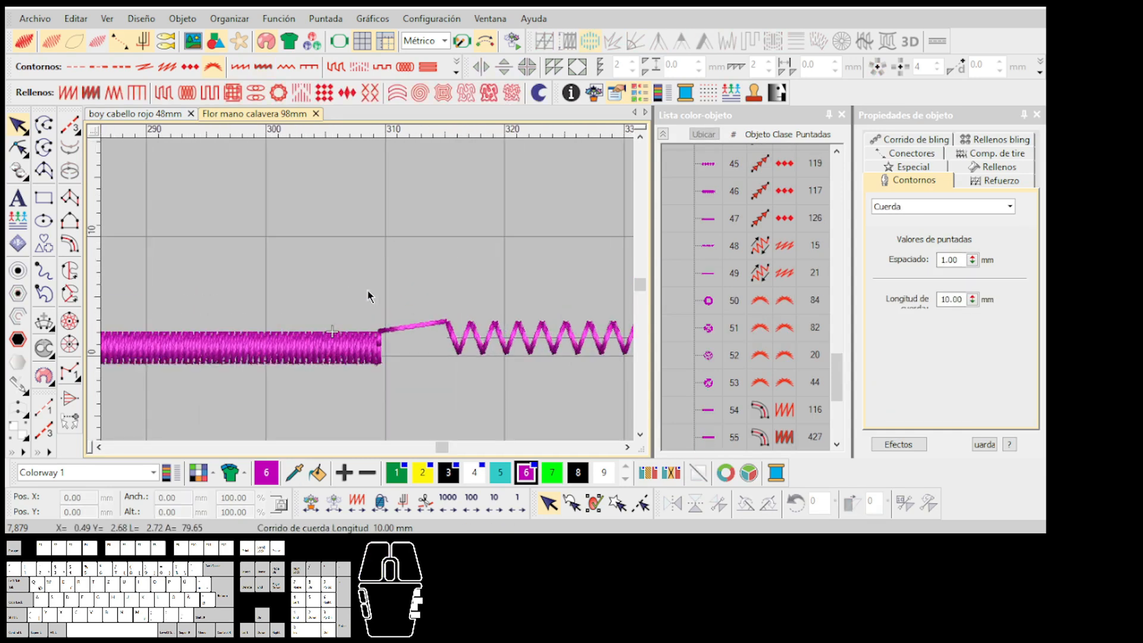
{"action": "scroll", "coordinate": [367, 296], "scroll_direction": "up", "scroll_amount": 4}
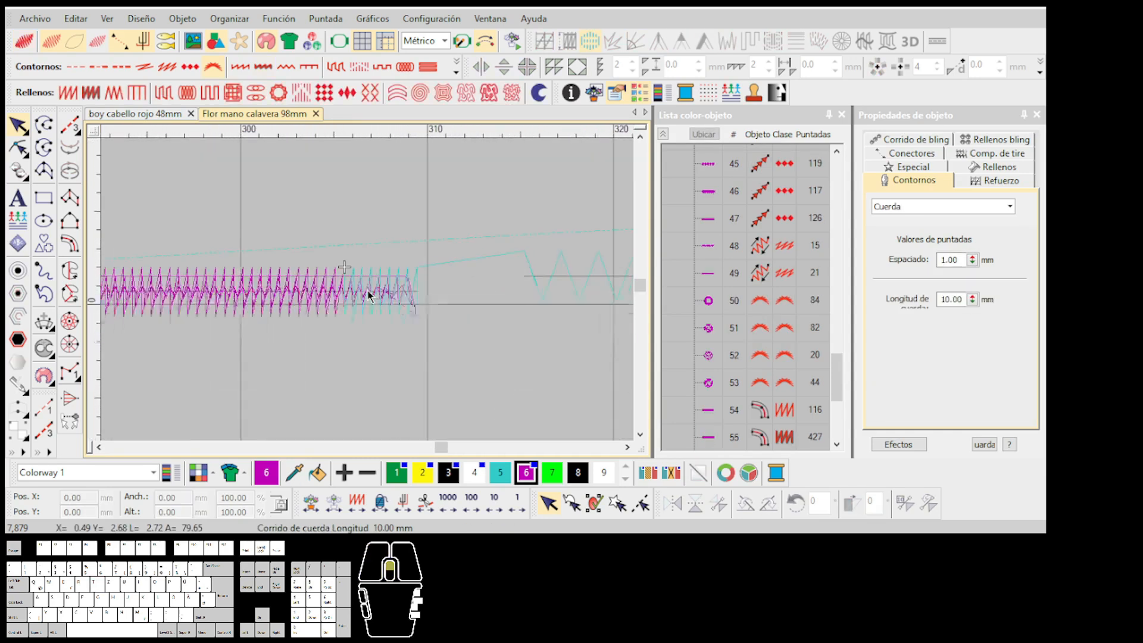
Widen the Plumetis de realce bar to about 6.5 mm
{"action": "left_click", "coordinate": [375, 271]}
{"action": "scroll", "coordinate": [375, 271], "scroll_direction": "down", "scroll_amount": 1}
{"action": "left_click_drag", "start_coordinate": [210, 289], "coordinate": [214, 260]}
{"action": "left_click", "coordinate": [291, 212]}
Examine the widened Plumetis de realce bar's stitches up close in stitch view and in realistic view
{"action": "scroll", "coordinate": [268, 292], "scroll_direction": "up", "scroll_amount": 3}
{"action": "key", "text": "t"}
{"action": "key", "text": "t"}
{"action": "scroll", "coordinate": [366, 292], "scroll_direction": "down", "scroll_amount": 4}
{"action": "scroll", "coordinate": [370, 295], "scroll_direction": "up", "scroll_amount": 3}
{"action": "scroll", "coordinate": [366, 289], "scroll_direction": "down", "scroll_amount": 2}
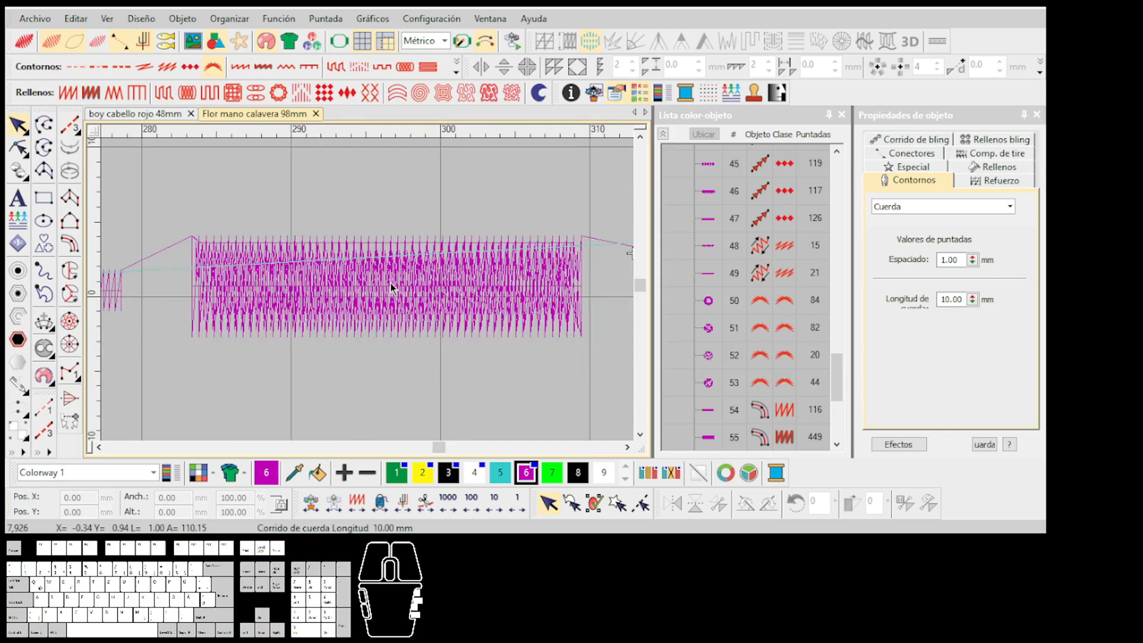
{"action": "scroll", "coordinate": [390, 284], "scroll_direction": "down", "scroll_amount": 2}
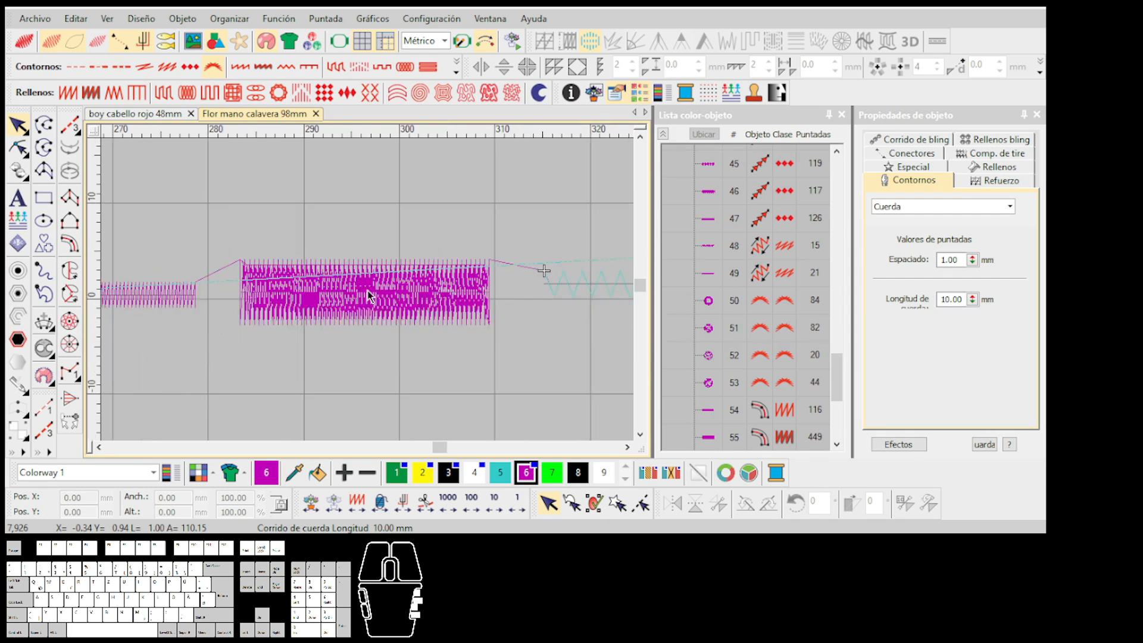
{"action": "scroll", "coordinate": [367, 291], "scroll_direction": "down", "scroll_amount": 1}
{"action": "scroll", "coordinate": [440, 294], "scroll_direction": "up", "scroll_amount": 1}
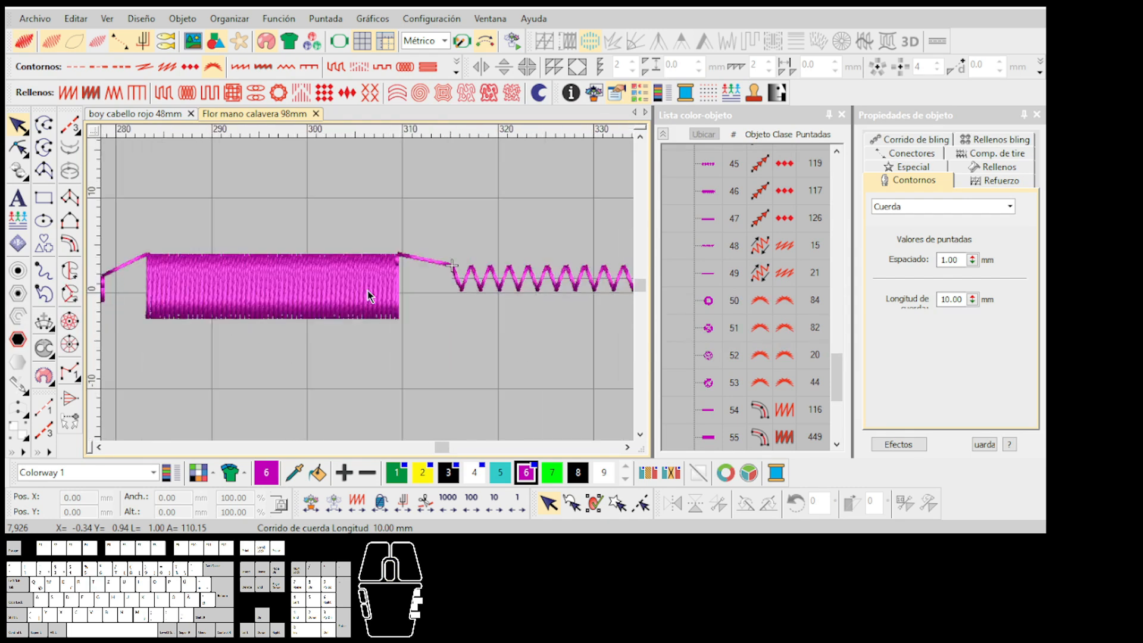
{"action": "scroll", "coordinate": [560, 321], "scroll_direction": "down", "scroll_amount": 1}
{"action": "scroll", "coordinate": [378, 283], "scroll_direction": "up", "scroll_amount": 1}
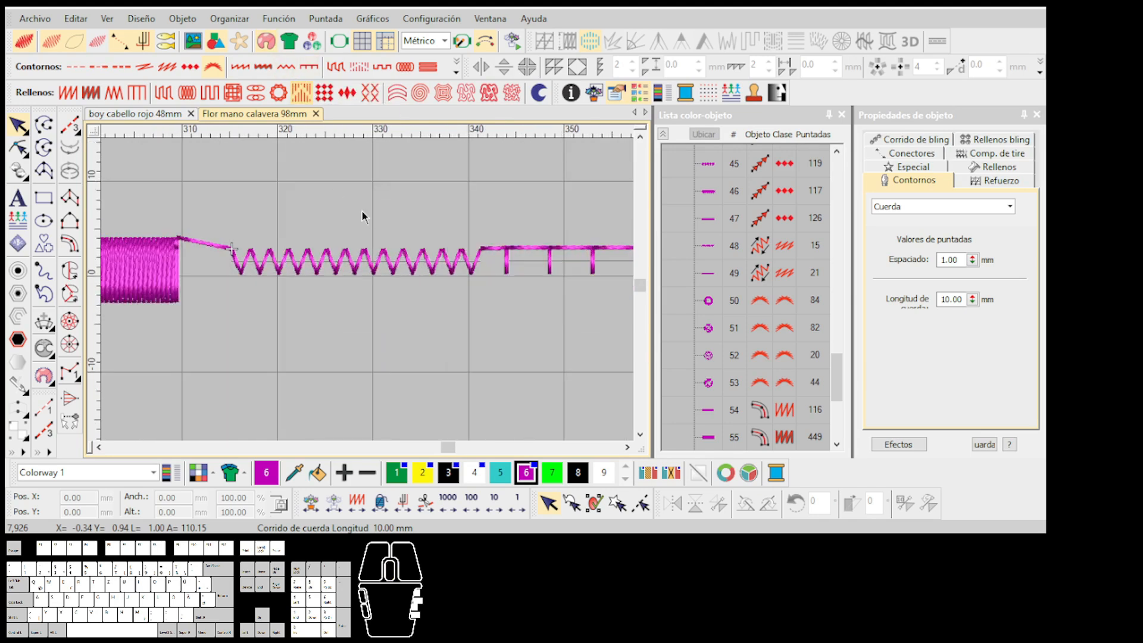
Travel stitch by stitch through the zigzag bar in stitch view, and return to realistic view
{"action": "key", "text": "t"}
{"action": "key", "text": "Down"}
{"action": "key", "text": "Right"}
{"action": "key", "text": "Right"}
{"action": "key", "text": "Right"}
{"action": "key", "text": "Right"}
{"action": "key", "text": "Right"}
{"action": "key", "text": "Right"}
{"action": "key", "text": "Right"}
{"action": "key", "text": "Right"}
{"action": "key", "text": "Right"}
{"action": "key", "text": "Right"}
{"action": "key", "text": "Right"}
{"action": "key", "text": "Right"}
{"action": "key", "text": "Right"}
{"action": "key", "text": "Right"}
{"action": "key", "text": "Right"}
{"action": "key", "text": "Right"}
{"action": "key", "text": "Right"}
{"action": "key", "text": "Right"}
{"action": "key", "text": "Right"}
{"action": "key", "text": "Right"}
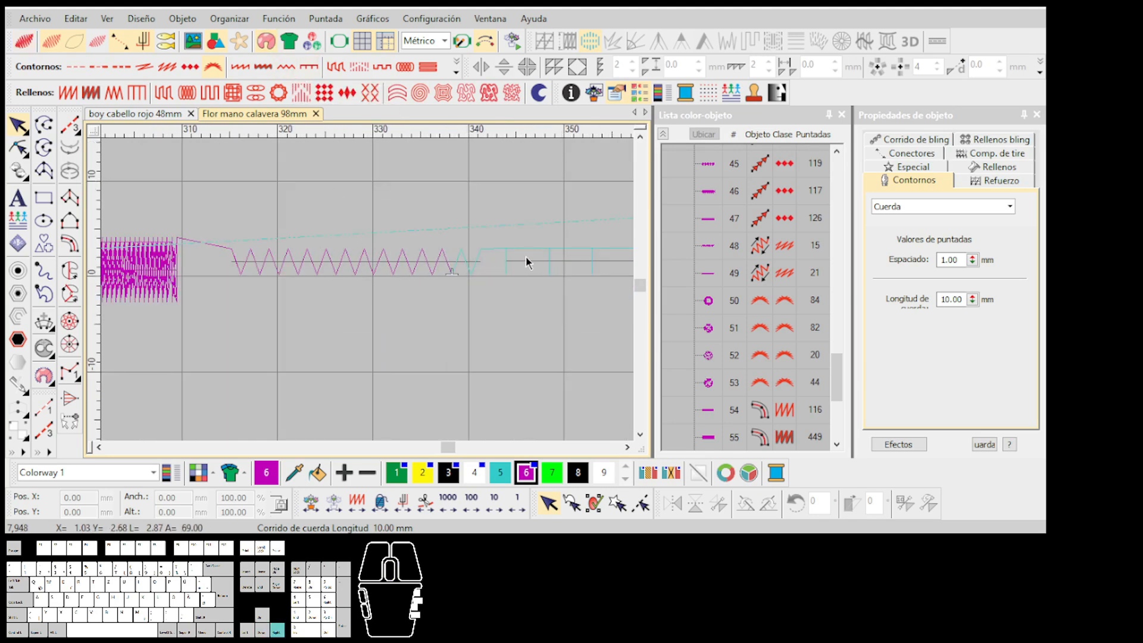
{"action": "scroll", "coordinate": [586, 258], "scroll_direction": "down", "scroll_amount": 1}
{"action": "scroll", "coordinate": [368, 296], "scroll_direction": "up", "scroll_amount": 1}
{"action": "key", "text": "t"}
Try an Espaciado of 2 mm on the Puntada E bar and then set it to 1 mm
{"action": "left_click", "coordinate": [367, 296]}
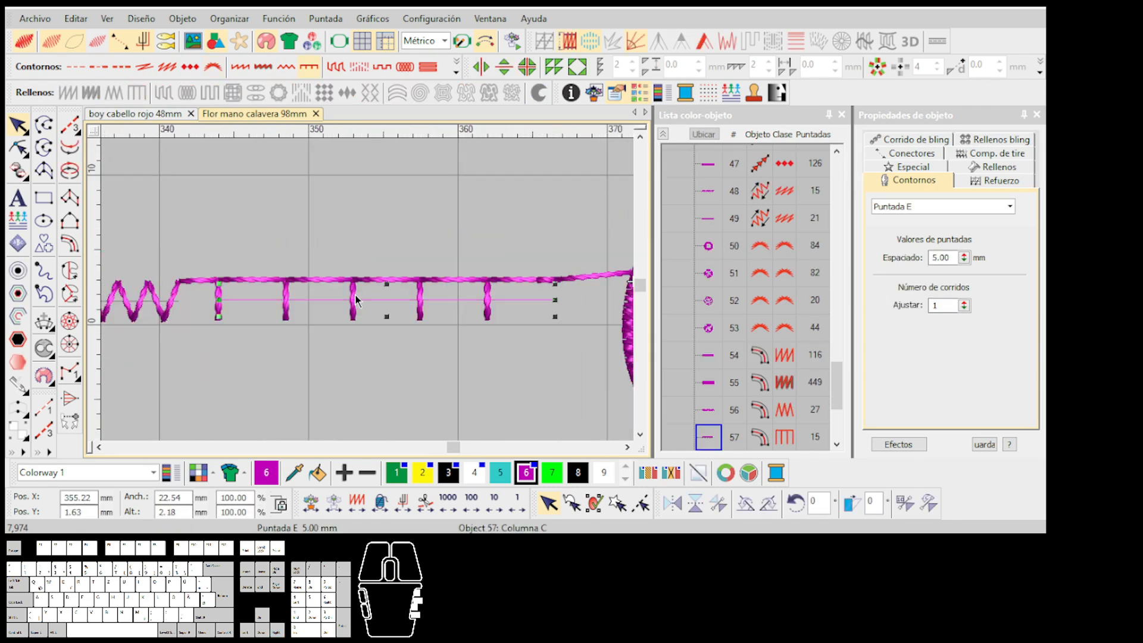
{"action": "left_click", "coordinate": [372, 337]}
{"action": "left_click", "coordinate": [386, 287]}
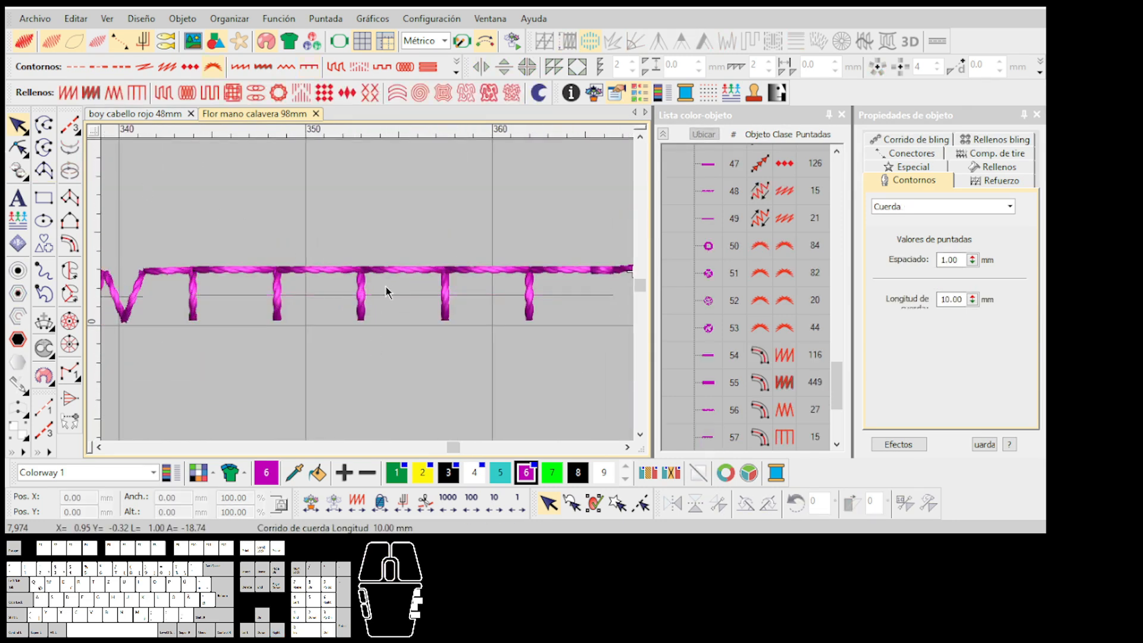
{"action": "left_click", "coordinate": [363, 292]}
{"action": "left_click", "coordinate": [946, 258]}
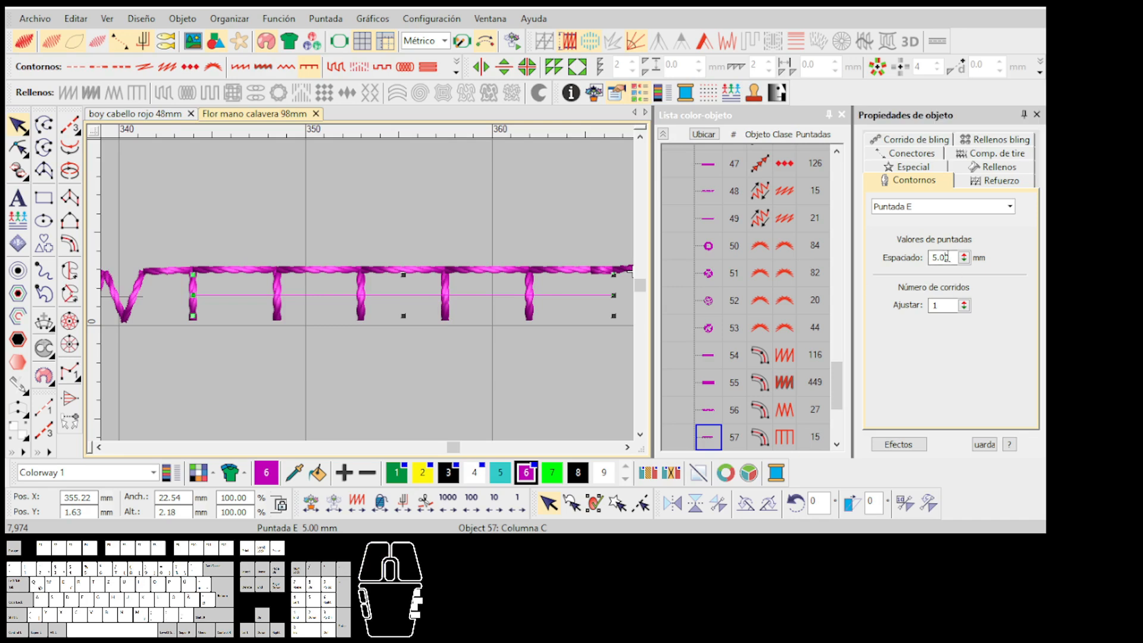
{"action": "type", "text": "2"}
{"action": "key", "text": "Return"}
{"action": "left_click_drag", "start_coordinate": [952, 259], "coordinate": [927, 258]}
{"action": "type", "text": "1"}
{"action": "key", "text": "Return"}
{"action": "scroll", "coordinate": [466, 311], "scroll_direction": "down", "scroll_amount": 1}
{"action": "key", "text": "Escape"}
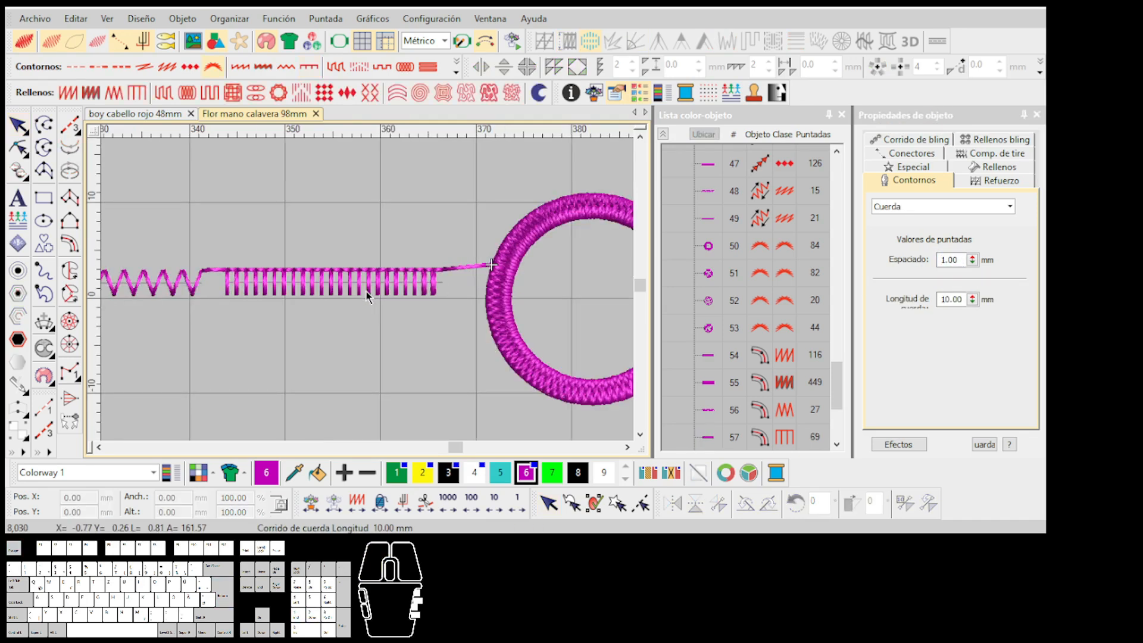
Select the Tatami ring beside the Puntada E bar and review its outline settings
{"action": "scroll", "coordinate": [367, 291], "scroll_direction": "down", "scroll_amount": 1}
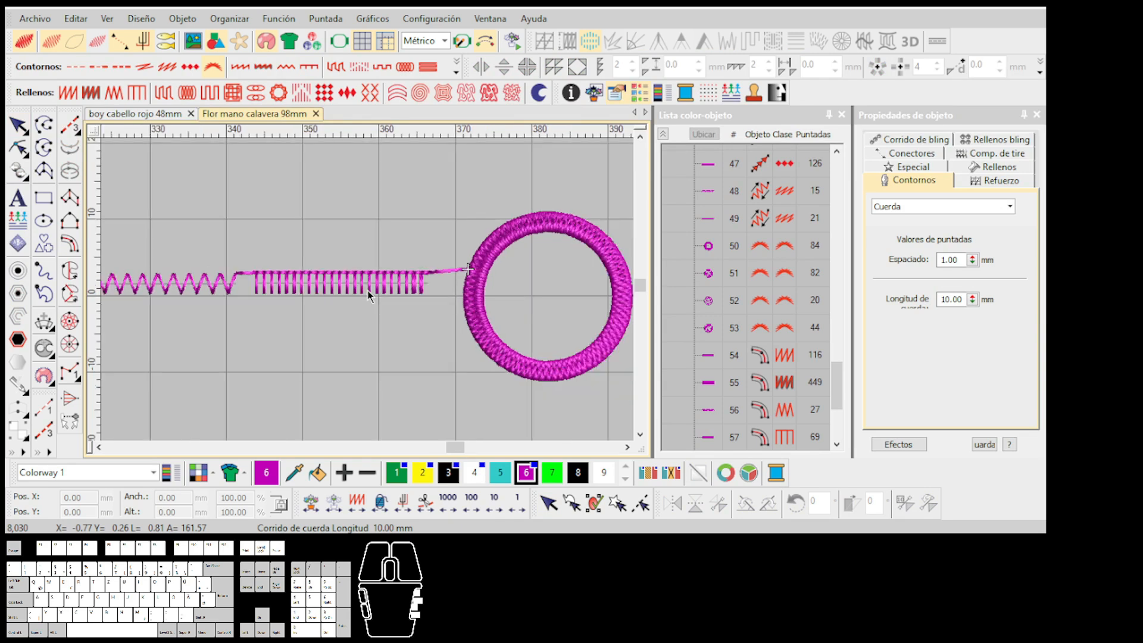
{"action": "scroll", "coordinate": [368, 291], "scroll_direction": "down", "scroll_amount": 1}
{"action": "scroll", "coordinate": [528, 289], "scroll_direction": "up", "scroll_amount": 2}
{"action": "scroll", "coordinate": [407, 291], "scroll_direction": "up", "scroll_amount": 1}
{"action": "left_click", "coordinate": [394, 277]}
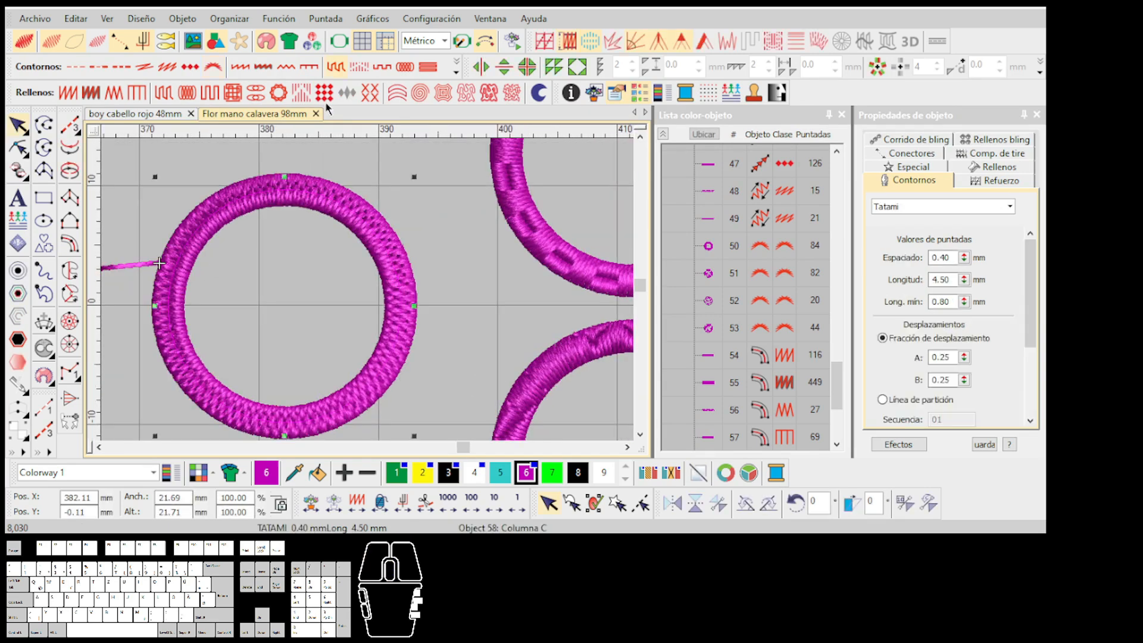
{"action": "left_click", "coordinate": [336, 66]}
{"action": "scroll", "coordinate": [291, 274], "scroll_direction": "down", "scroll_amount": 1}
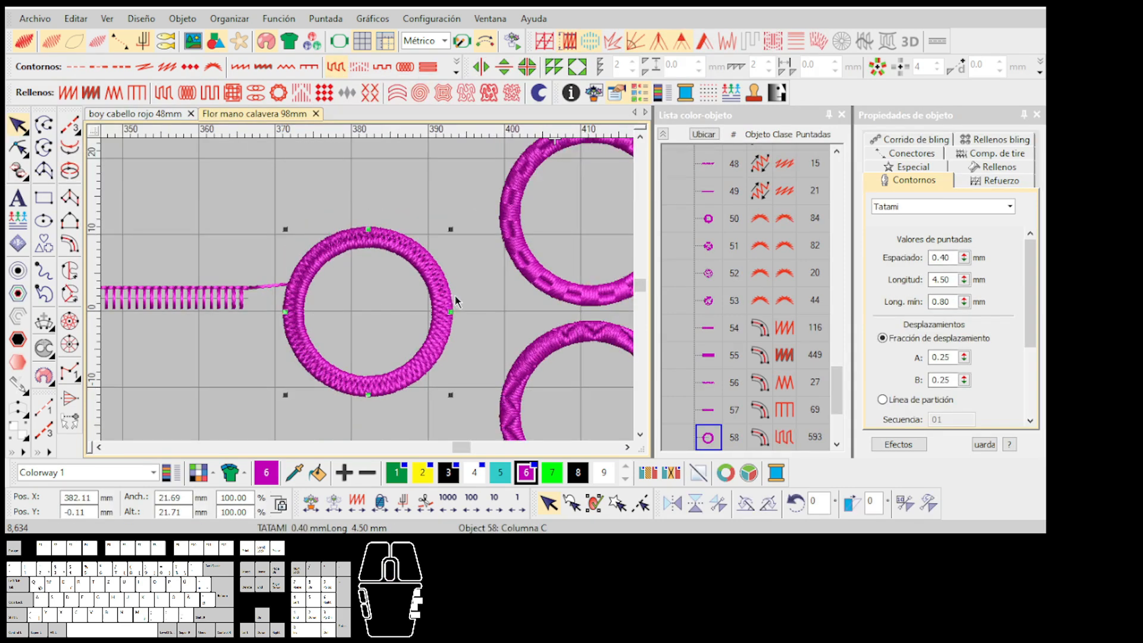
{"action": "left_click", "coordinate": [478, 299]}
Select the upper División de programa ring and review its BARS pattern settings
{"action": "scroll", "coordinate": [478, 298], "scroll_direction": "down", "scroll_amount": 2}
{"action": "scroll", "coordinate": [401, 279], "scroll_direction": "up", "scroll_amount": 3}
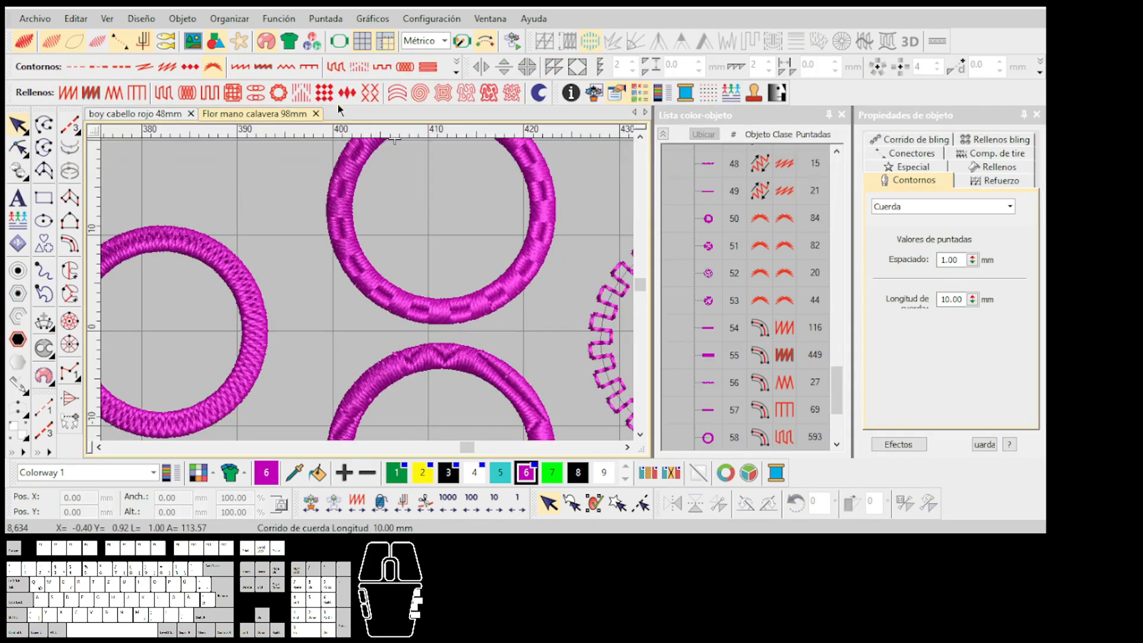
{"action": "left_click", "coordinate": [355, 173]}
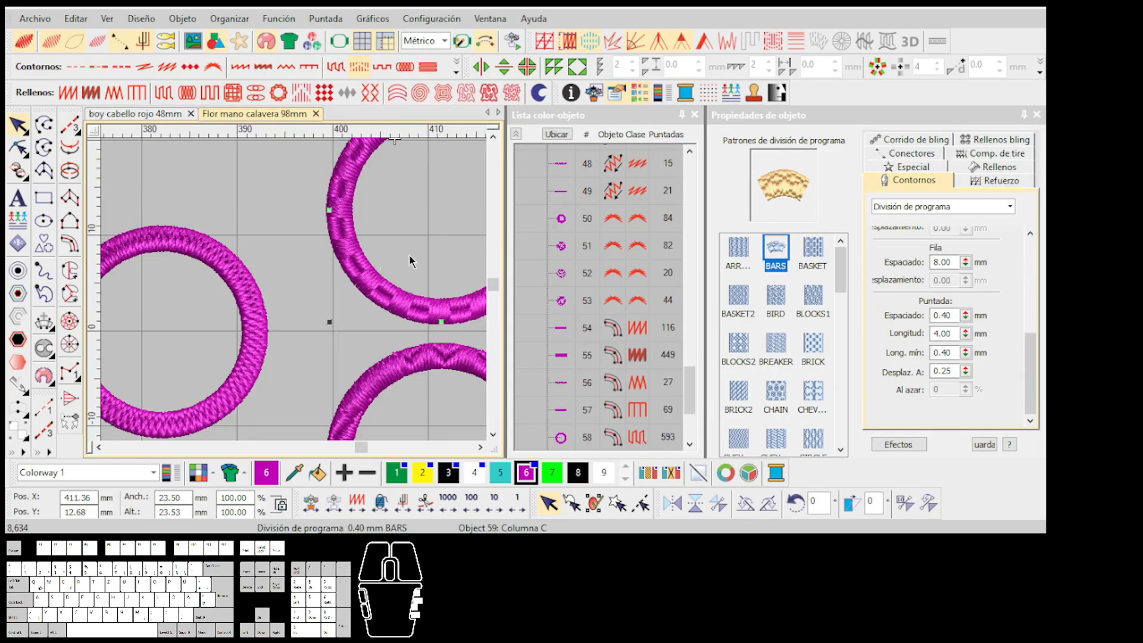
{"action": "left_click_drag", "start_coordinate": [409, 255], "coordinate": [302, 276]}
Try the BLOCKS1, BRICK and ELLIPSE division patterns on the lower División de programa ring
{"action": "scroll", "coordinate": [302, 277], "scroll_direction": "down", "scroll_amount": 2}
{"action": "scroll", "coordinate": [333, 277], "scroll_direction": "up", "scroll_amount": 2}
{"action": "left_click", "coordinate": [343, 277]}
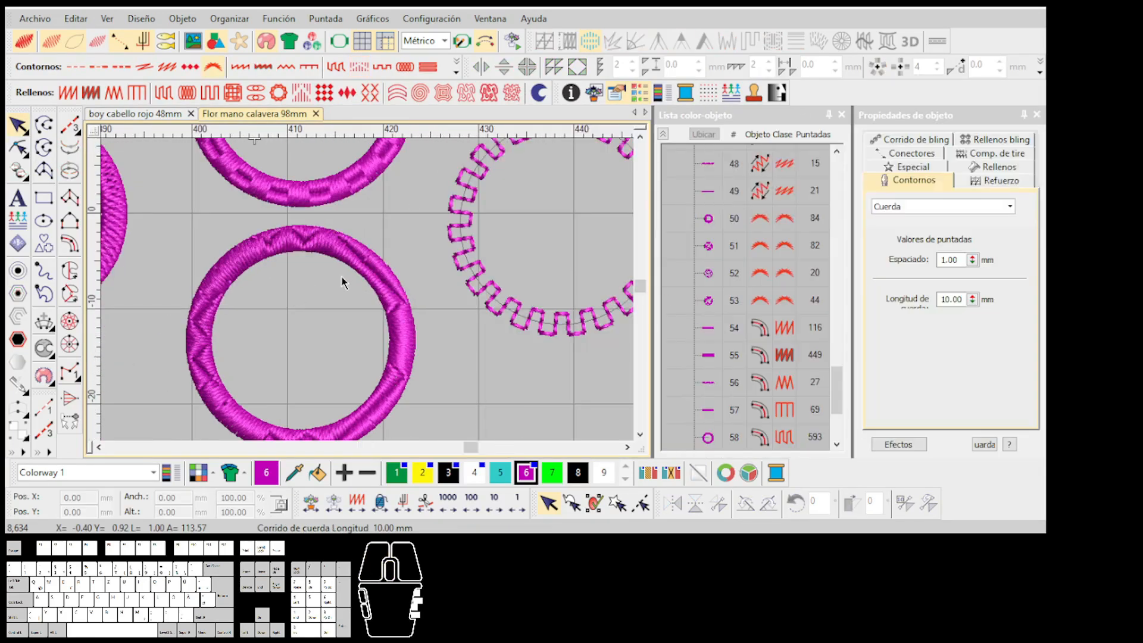
{"action": "scroll", "coordinate": [294, 292], "scroll_direction": "up", "scroll_amount": 1}
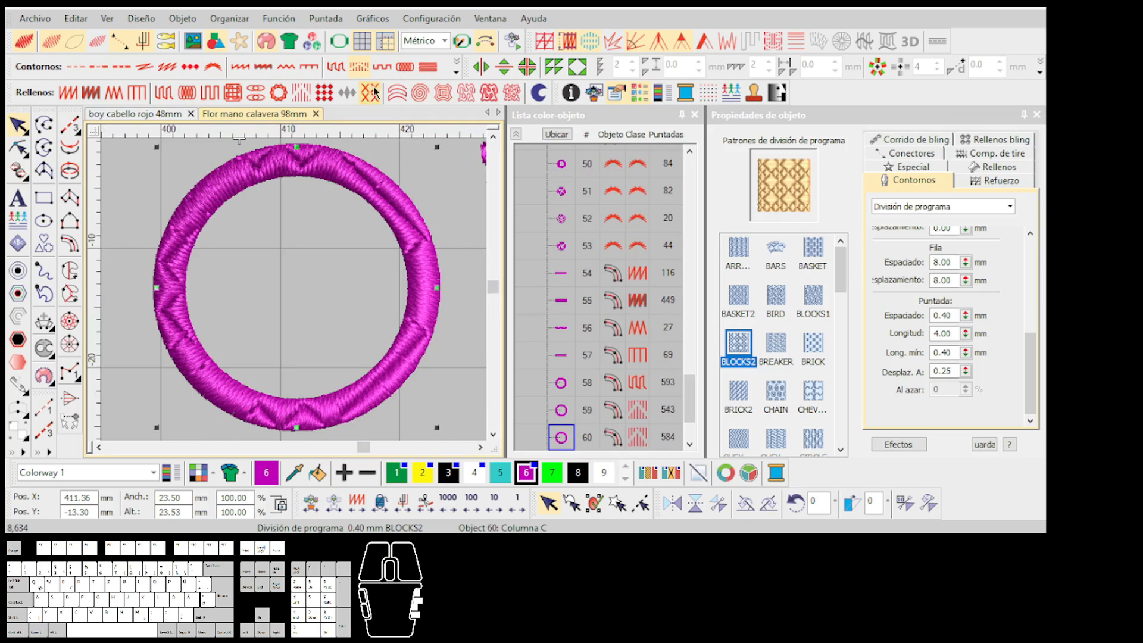
{"action": "left_click", "coordinate": [814, 296]}
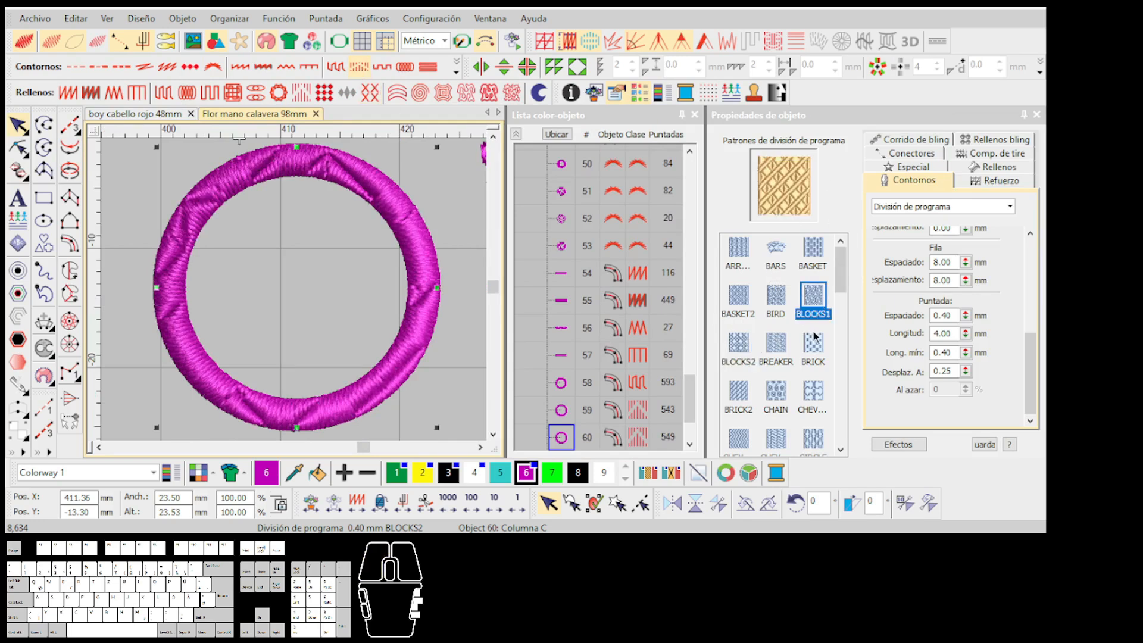
{"action": "left_click", "coordinate": [814, 339]}
{"action": "scroll", "coordinate": [814, 339], "scroll_direction": "down", "scroll_amount": 3}
{"action": "left_click", "coordinate": [737, 370]}
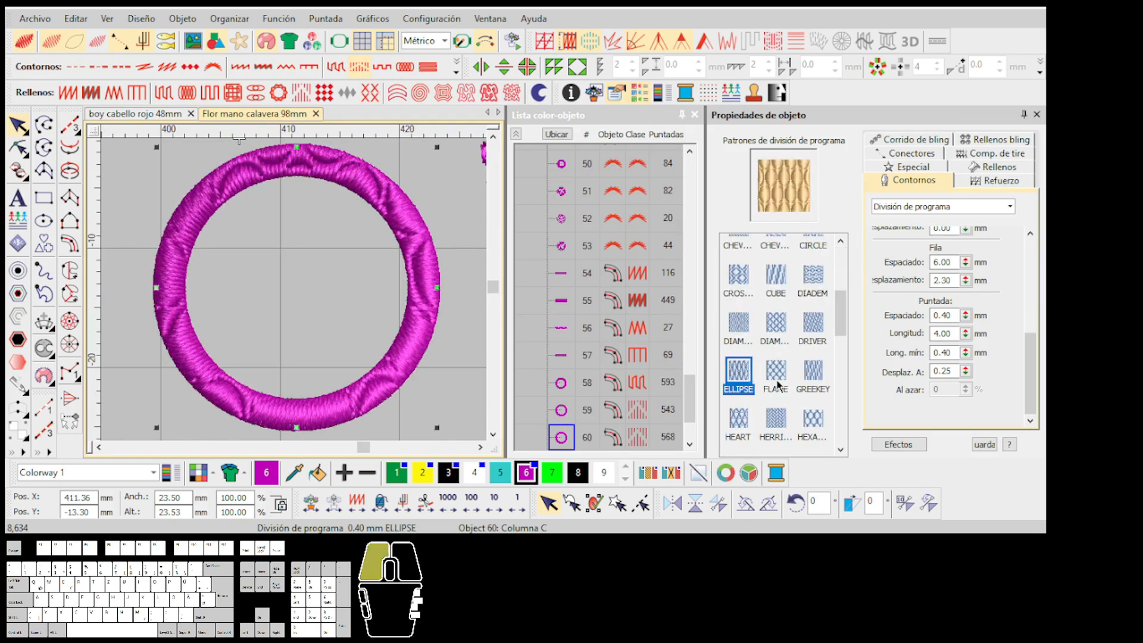
Try the STAR5 and SEVILLE division patterns on the lower ring, and apply SUNCROS
{"action": "scroll", "coordinate": [777, 384], "scroll_direction": "down", "scroll_amount": 3}
{"action": "left_click", "coordinate": [775, 291]}
{"action": "scroll", "coordinate": [277, 299], "scroll_direction": "down", "scroll_amount": 1}
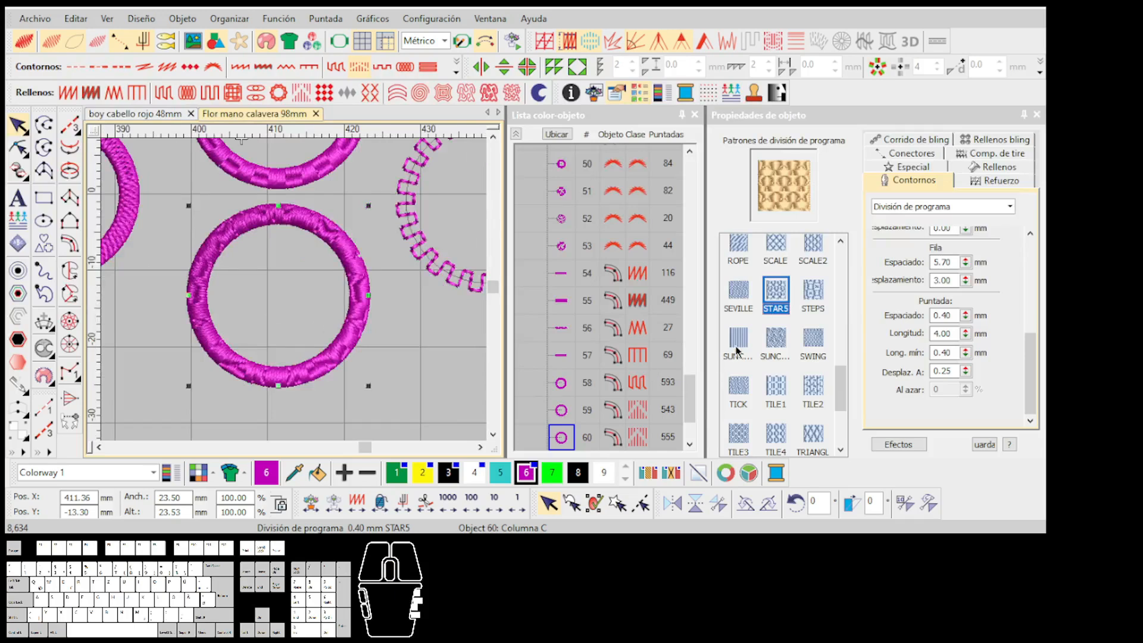
{"action": "left_click", "coordinate": [741, 297]}
{"action": "left_click", "coordinate": [738, 341]}
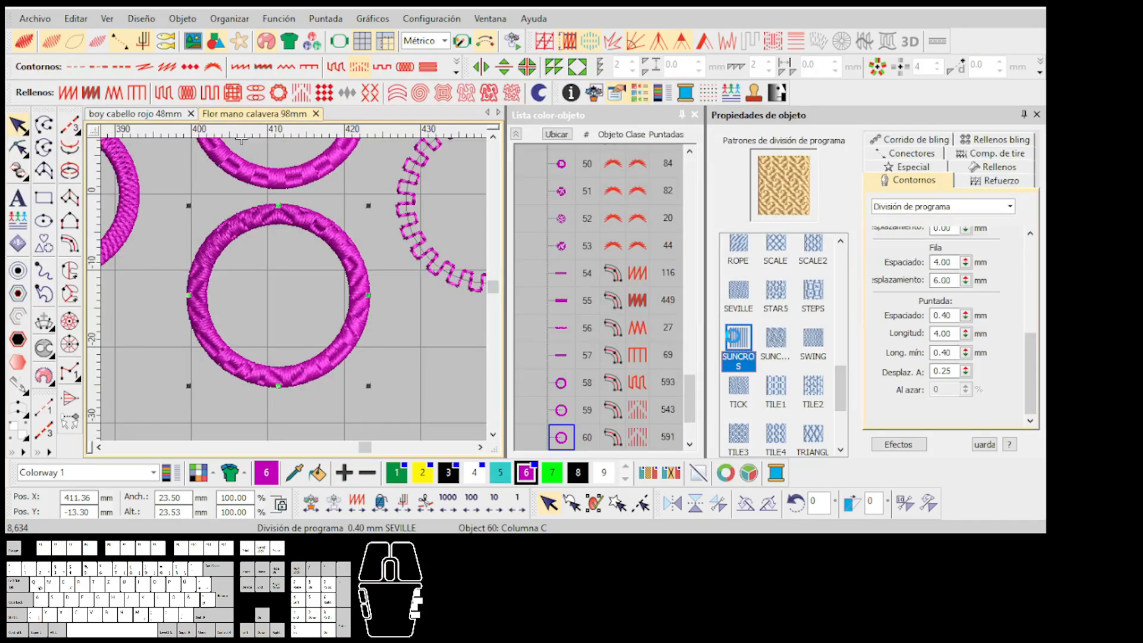
Apply the TRIANGL division pattern to the lower División de programa ring, inspect it closely, and deselect it
{"action": "left_click", "coordinate": [776, 339]}
{"action": "left_click", "coordinate": [826, 385]}
{"action": "left_click_drag", "start_coordinate": [840, 387], "coordinate": [840, 420]}
{"action": "left_click", "coordinate": [813, 279]}
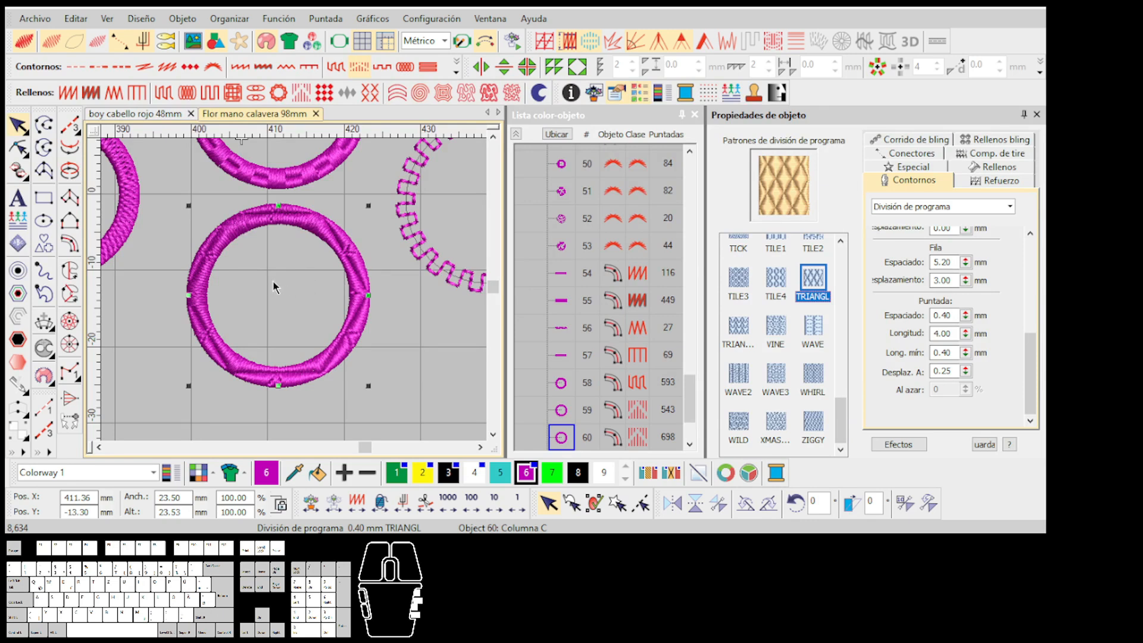
{"action": "scroll", "coordinate": [275, 288], "scroll_direction": "up", "scroll_amount": 1}
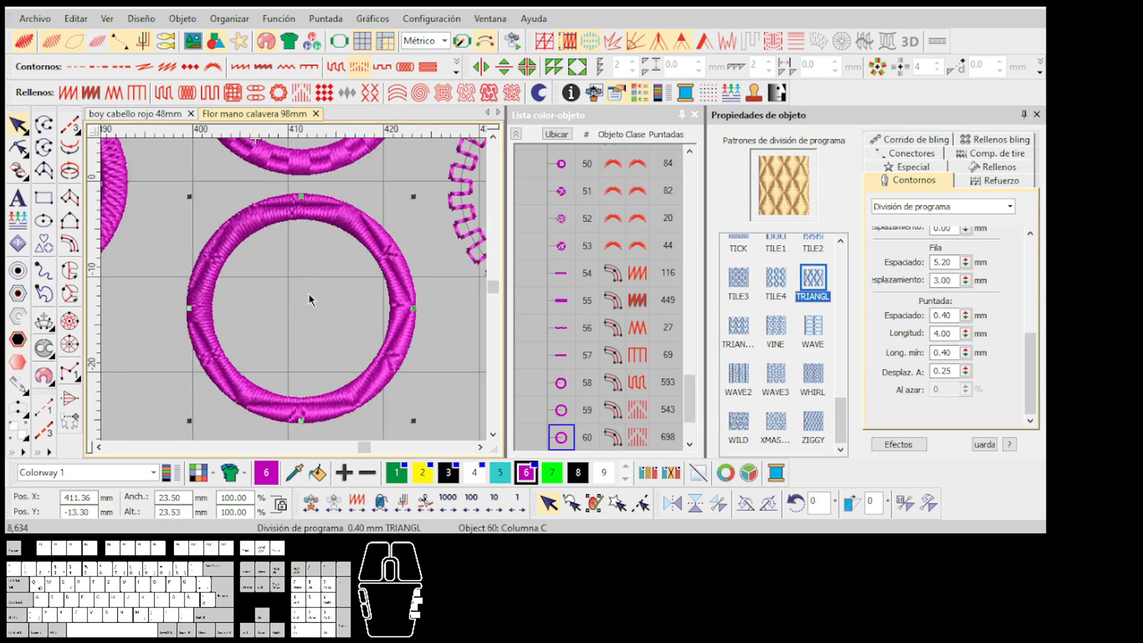
{"action": "scroll", "coordinate": [309, 292], "scroll_direction": "down", "scroll_amount": 1}
{"action": "scroll", "coordinate": [310, 292], "scroll_direction": "up", "scroll_amount": 1}
{"action": "left_click", "coordinate": [288, 234]}
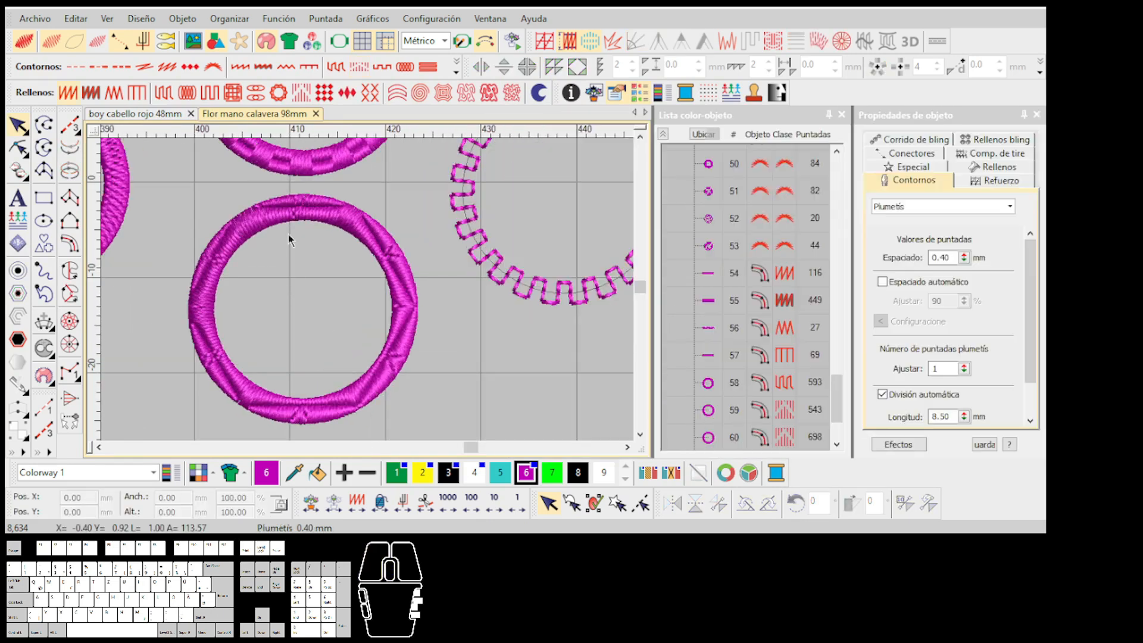
Remove small stitches from the design with the Siempre option, raising the minimum stitch length
{"action": "scroll", "coordinate": [366, 290], "scroll_direction": "up", "scroll_amount": 2}
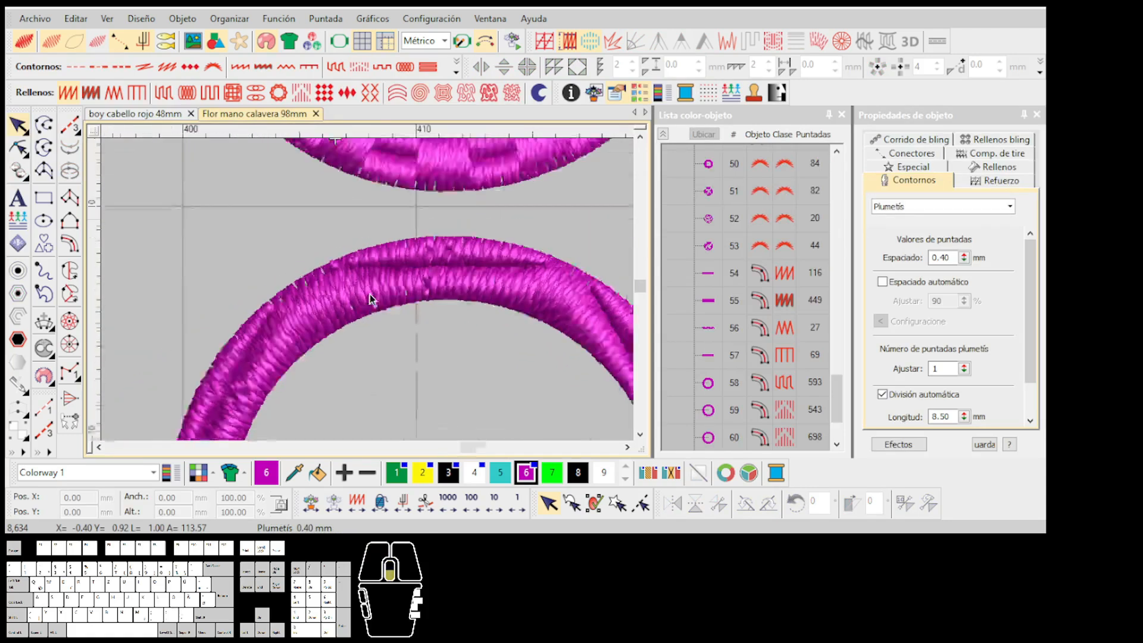
{"action": "scroll", "coordinate": [370, 294], "scroll_direction": "down", "scroll_amount": 1}
{"action": "left_click", "coordinate": [141, 18]}
{"action": "left_click", "coordinate": [230, 163]}
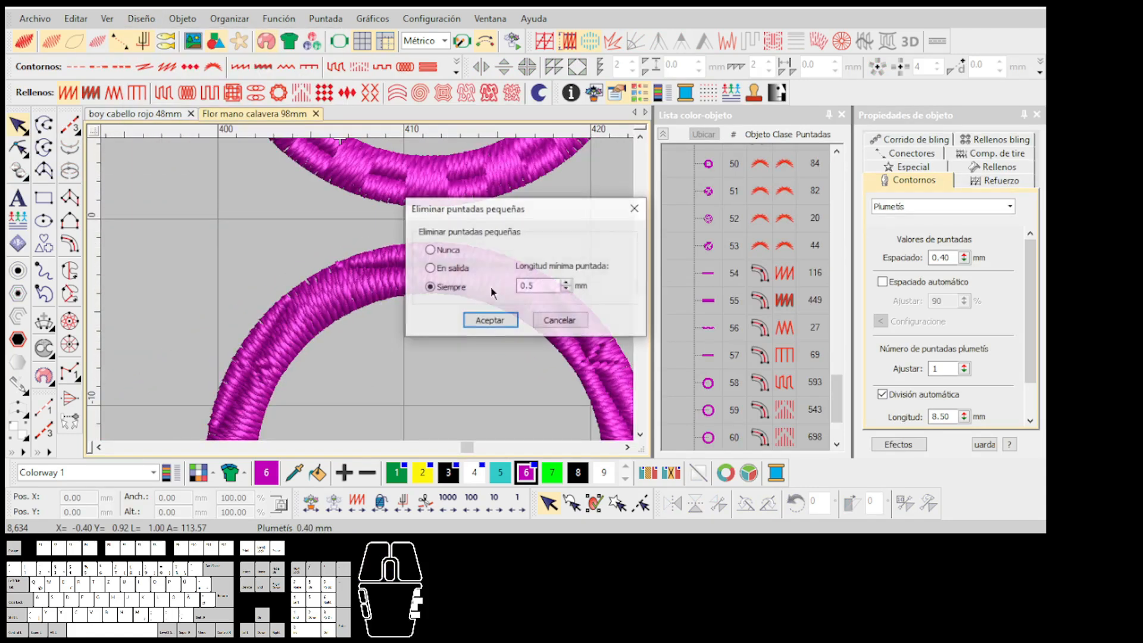
{"action": "left_click", "coordinate": [569, 282]}
{"action": "left_click", "coordinate": [489, 320]}
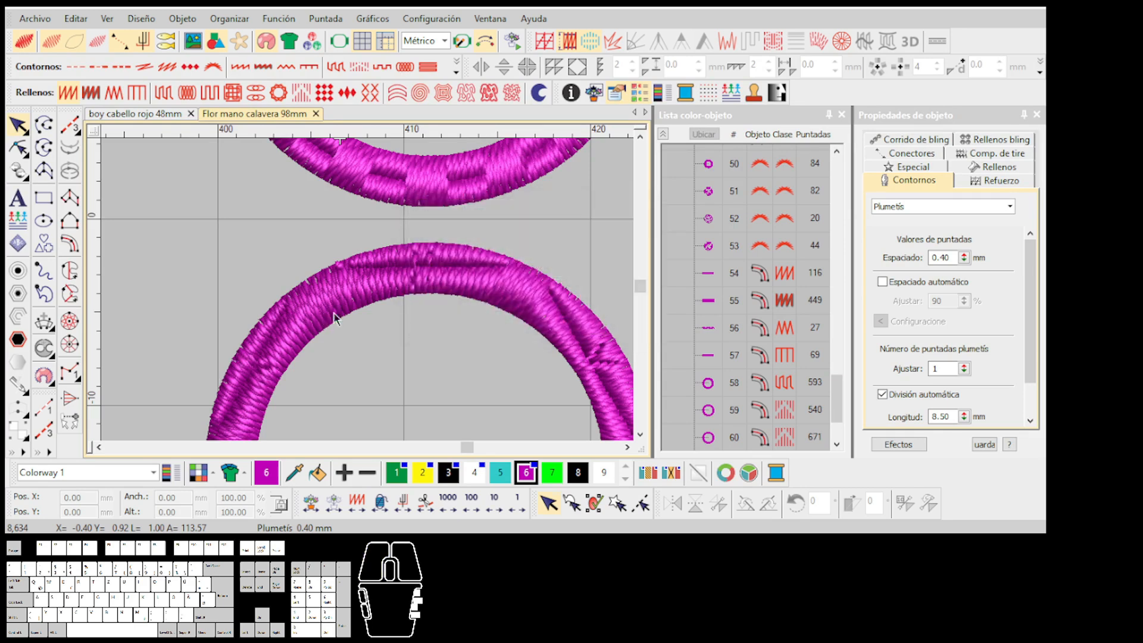
Undo and reapply the small-stitch removal to compare the lower ring's stitching up close
{"action": "scroll", "coordinate": [334, 314], "scroll_direction": "up", "scroll_amount": 1}
{"action": "scroll", "coordinate": [343, 302], "scroll_direction": "up", "scroll_amount": 1}
{"action": "key", "text": "ctrl+z"}
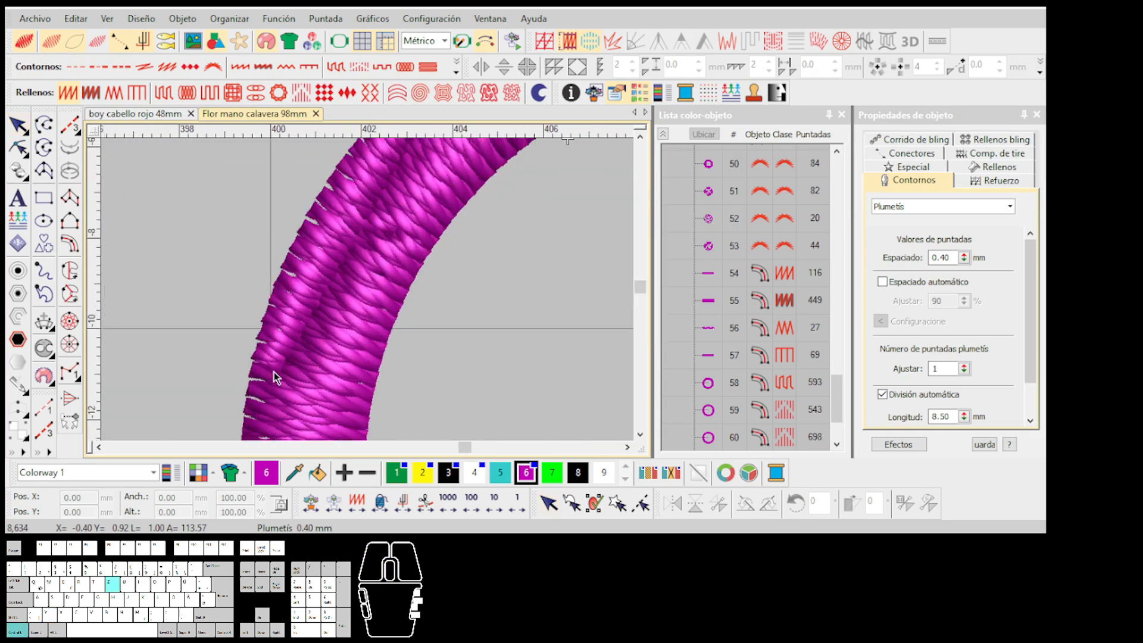
{"action": "key", "text": "ctrl+y"}
Select the upper División de programa ring, review its pattern list, and deselect it
{"action": "scroll", "coordinate": [373, 287], "scroll_direction": "down", "scroll_amount": 2}
{"action": "scroll", "coordinate": [373, 288], "scroll_direction": "down", "scroll_amount": 2}
{"action": "scroll", "coordinate": [402, 248], "scroll_direction": "down", "scroll_amount": 1}
{"action": "scroll", "coordinate": [364, 269], "scroll_direction": "up", "scroll_amount": 2}
{"action": "left_click", "coordinate": [449, 325]}
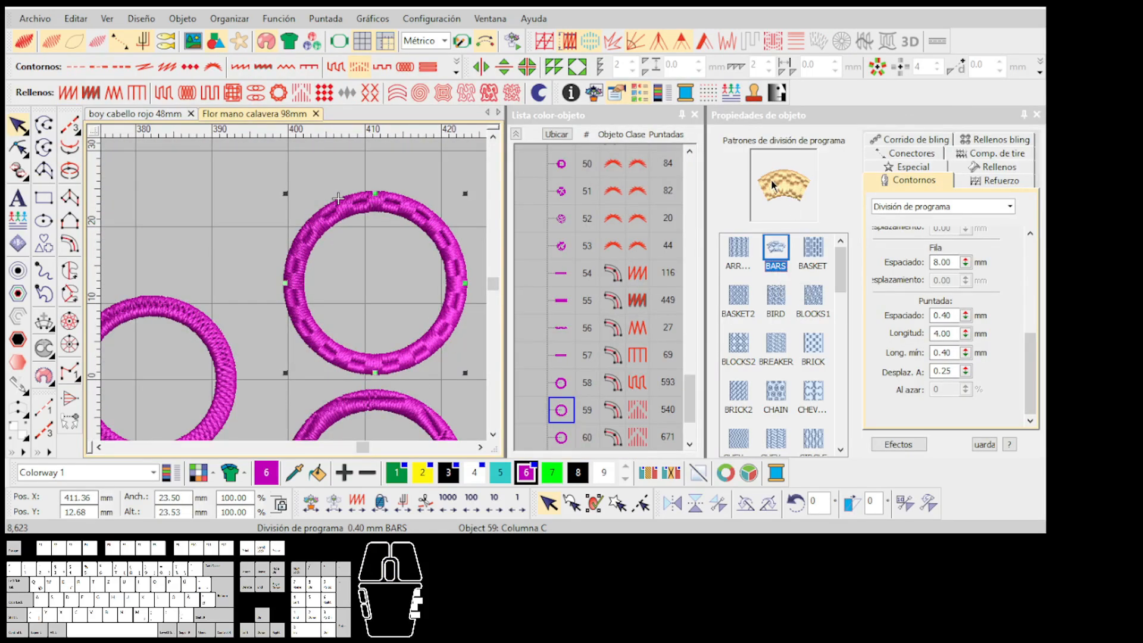
{"action": "mouse_move", "coordinate": [840, 269]}
{"action": "left_mouse_down"}
{"action": "mouse_move", "coordinate": [837, 461]}
{"action": "mouse_move", "coordinate": [839, 255]}
{"action": "left_mouse_up"}
{"action": "scroll", "coordinate": [294, 290], "scroll_direction": "down", "scroll_amount": 1}
{"action": "scroll", "coordinate": [294, 290], "scroll_direction": "down", "scroll_amount": 1}
{"action": "left_click", "coordinate": [372, 228]}
{"action": "scroll", "coordinate": [366, 291], "scroll_direction": "down", "scroll_amount": 2}
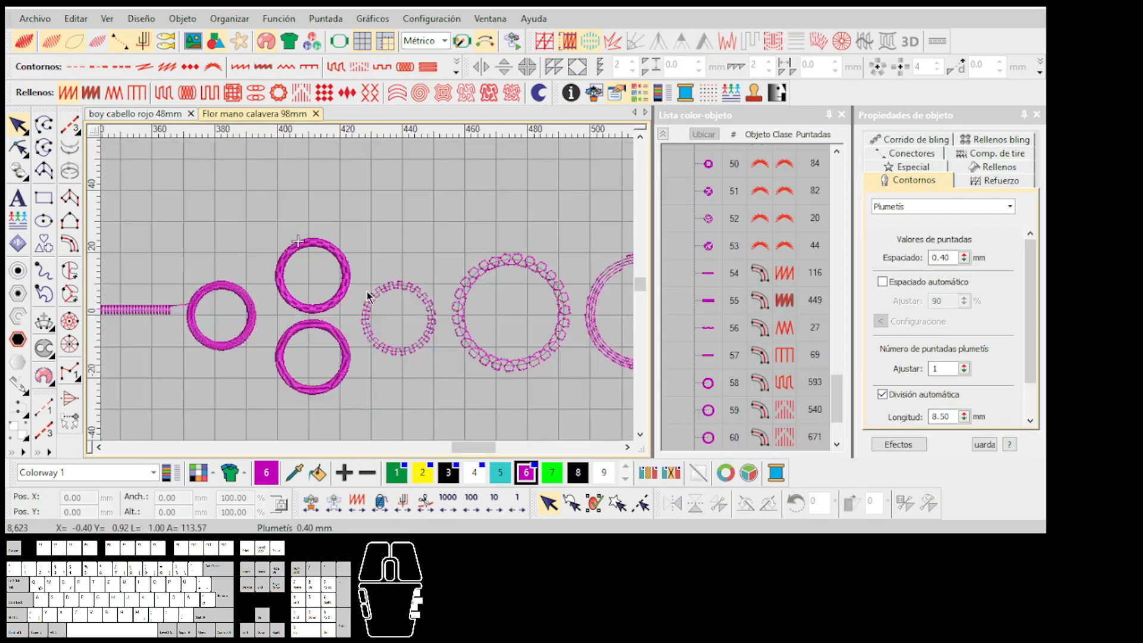
Select the Cuadrado ring and set its Longitud to 3 mm and Espaciado to 2.28 mm
{"action": "scroll", "coordinate": [395, 306], "scroll_direction": "up", "scroll_amount": 3}
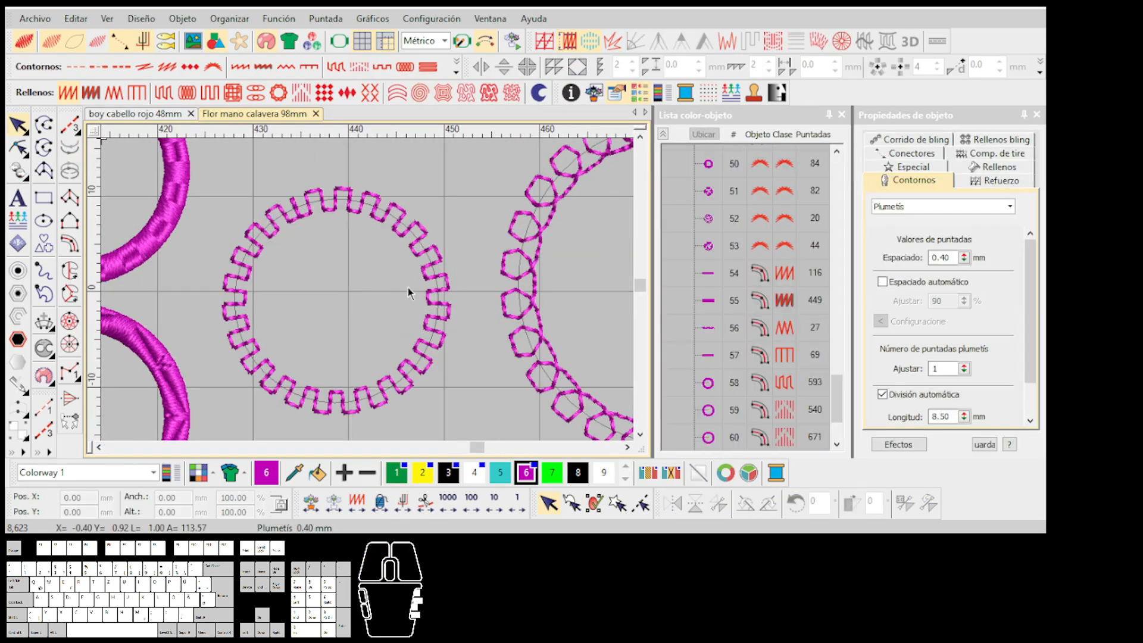
{"action": "left_click", "coordinate": [433, 291]}
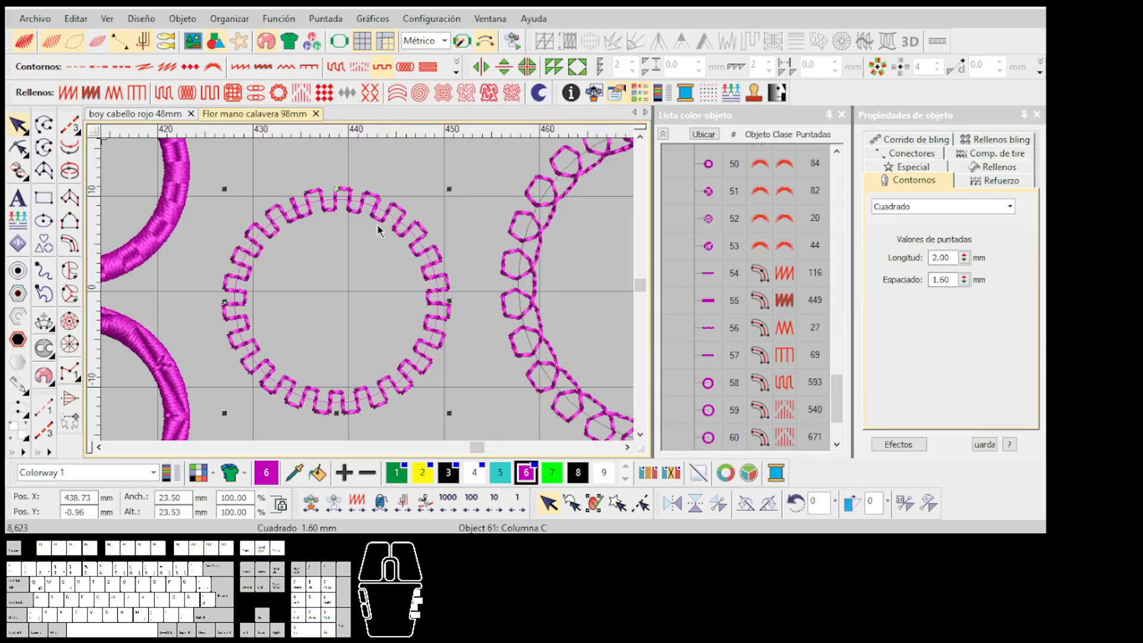
{"action": "double_click", "coordinate": [944, 257]}
{"action": "type", "text": "3"}
{"action": "key", "text": "Return"}
{"action": "double_click", "coordinate": [953, 280]}
{"action": "left_click", "coordinate": [962, 281]}
{"action": "left_click", "coordinate": [962, 282]}
{"action": "left_click", "coordinate": [963, 282]}
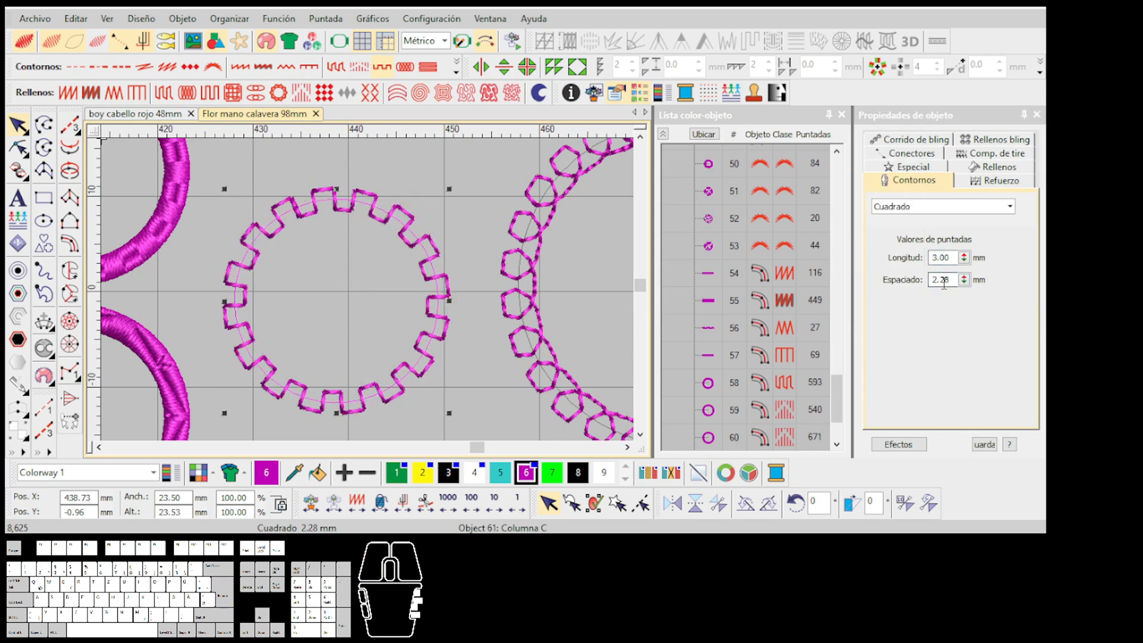
Set the Cuadrado ring's Espaciado to 1 mm and deselect the ring
{"action": "double_click", "coordinate": [943, 279]}
{"action": "type", "text": "1++"}
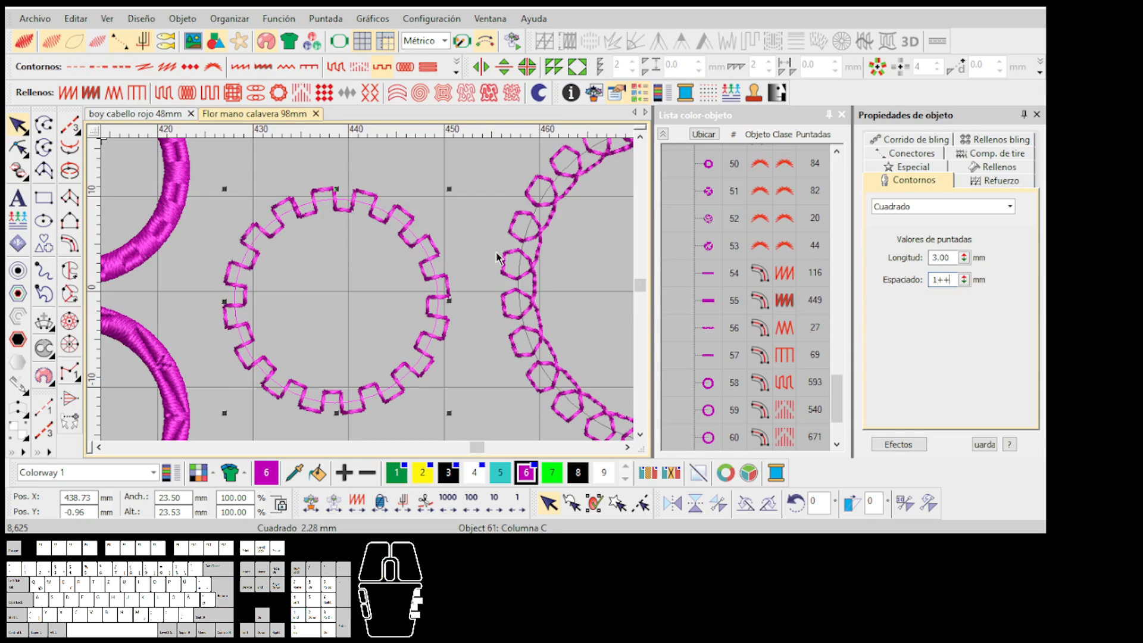
{"action": "left_click", "coordinate": [490, 220]}
Select the Resorte ring beside the Cuadrado ring and set its Longitud to 4 mm
{"action": "scroll", "coordinate": [407, 274], "scroll_direction": "down", "scroll_amount": 3}
{"action": "scroll", "coordinate": [367, 290], "scroll_direction": "up", "scroll_amount": 3}
{"action": "scroll", "coordinate": [365, 295], "scroll_direction": "down", "scroll_amount": 2}
{"action": "scroll", "coordinate": [401, 296], "scroll_direction": "up", "scroll_amount": 3}
{"action": "left_click", "coordinate": [463, 260]}
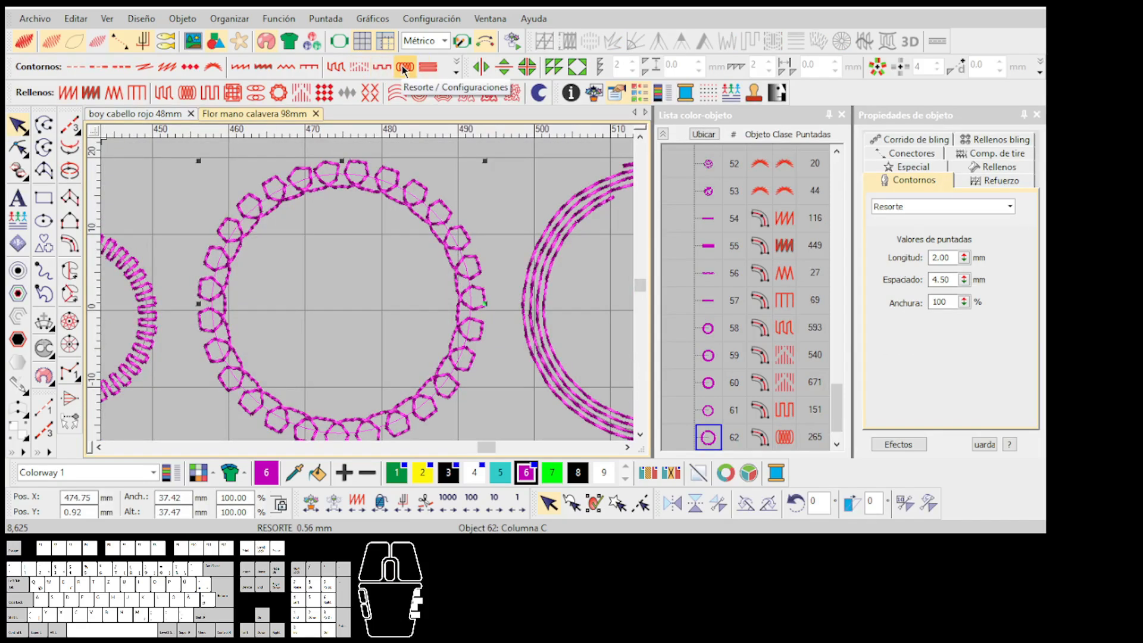
{"action": "double_click", "coordinate": [945, 257]}
{"action": "key", "text": "Return"}
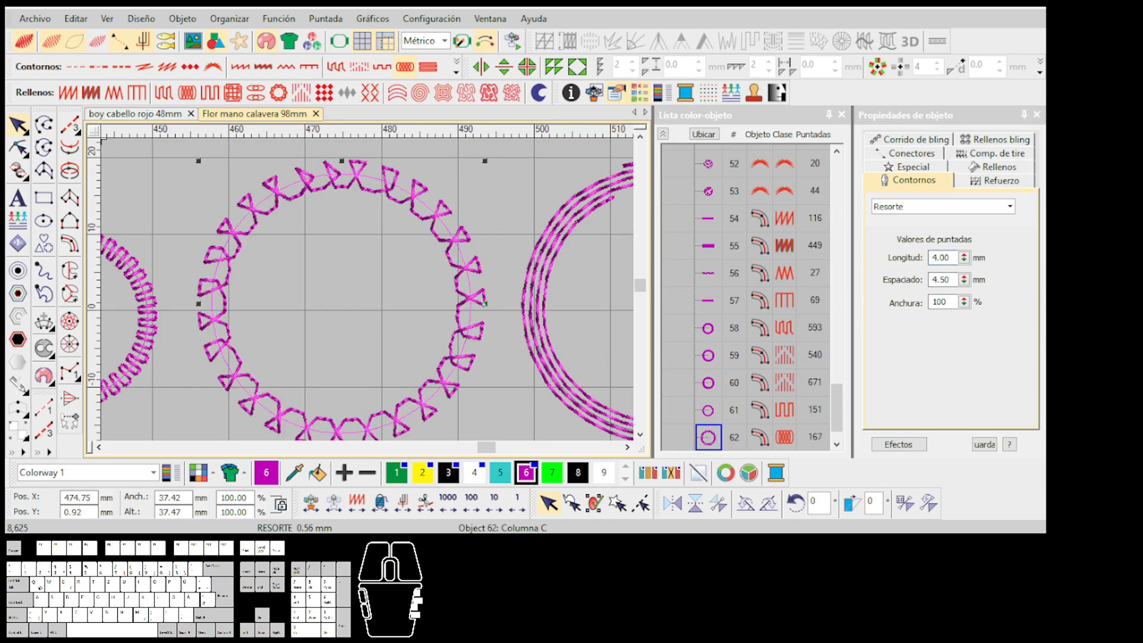
Try a Longitud of 1.5 mm on the Resorte ring and inspect its loops up close
{"action": "double_click", "coordinate": [948, 260]}
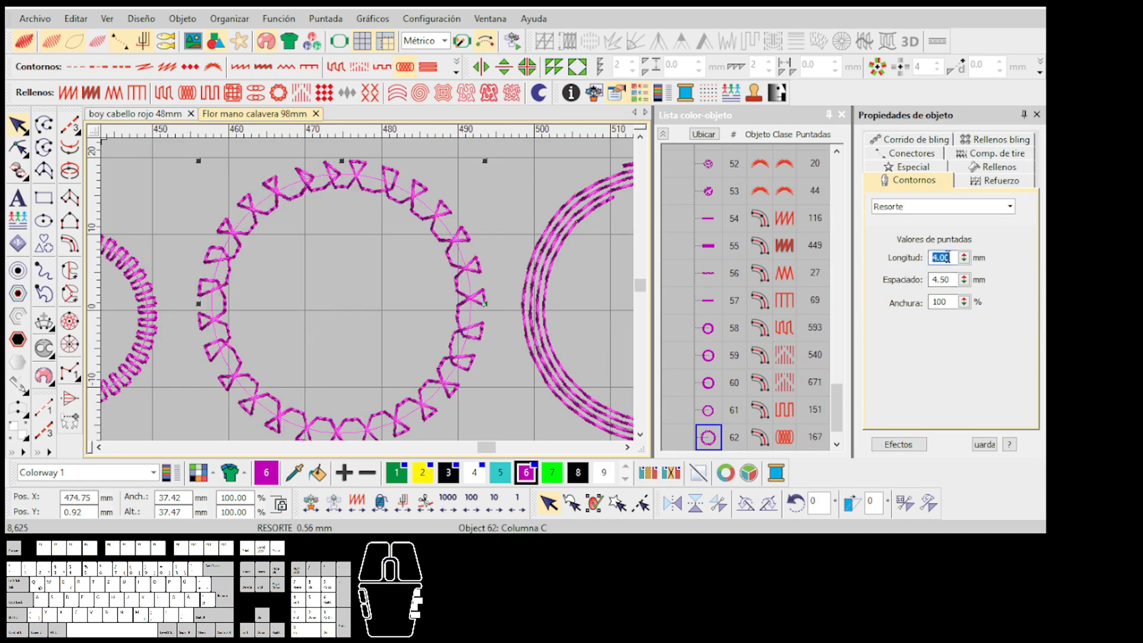
{"action": "key", "text": "Return"}
{"action": "scroll", "coordinate": [391, 270], "scroll_direction": "up", "scroll_amount": 6}
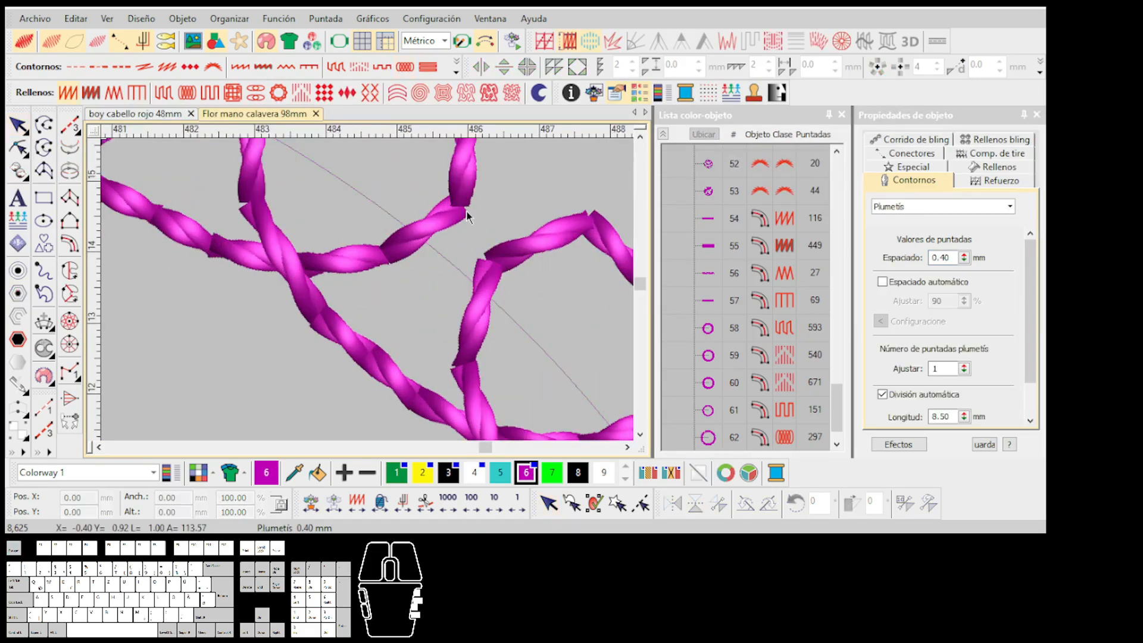
{"action": "scroll", "coordinate": [388, 257], "scroll_direction": "down", "scroll_amount": 6}
{"action": "scroll", "coordinate": [368, 298], "scroll_direction": "down", "scroll_amount": 2}
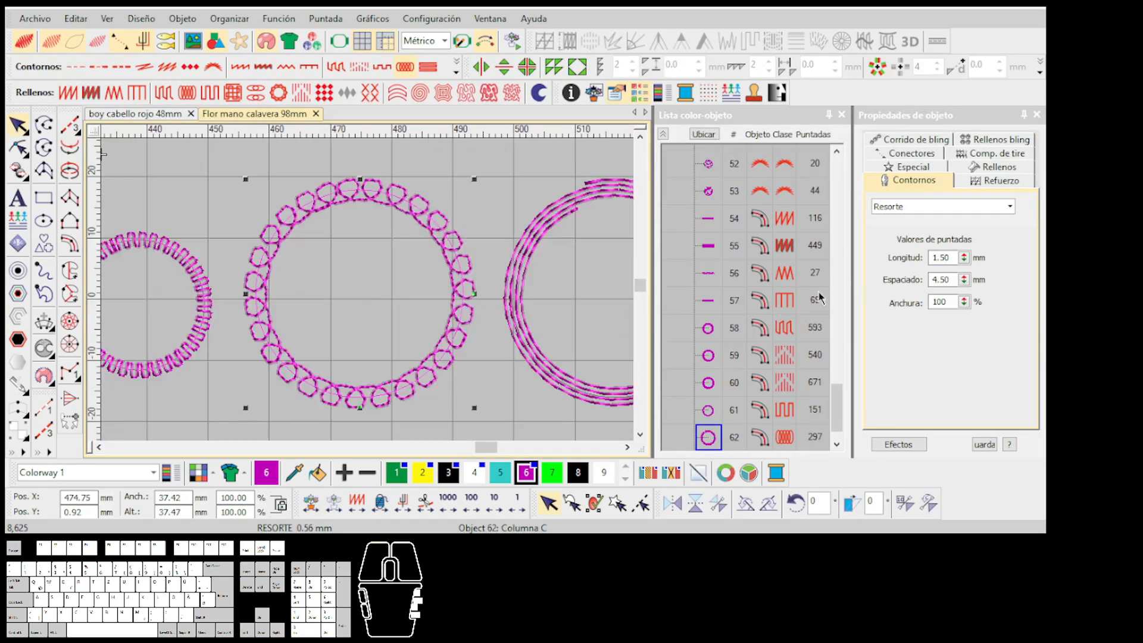
Try a Longitud of 5 mm on the Resorte ring and inspect the loop shapes
{"action": "double_click", "coordinate": [944, 258]}
{"action": "type", "text": "5"}
{"action": "key", "text": "Return"}
{"action": "scroll", "coordinate": [367, 289], "scroll_direction": "up", "scroll_amount": 1}
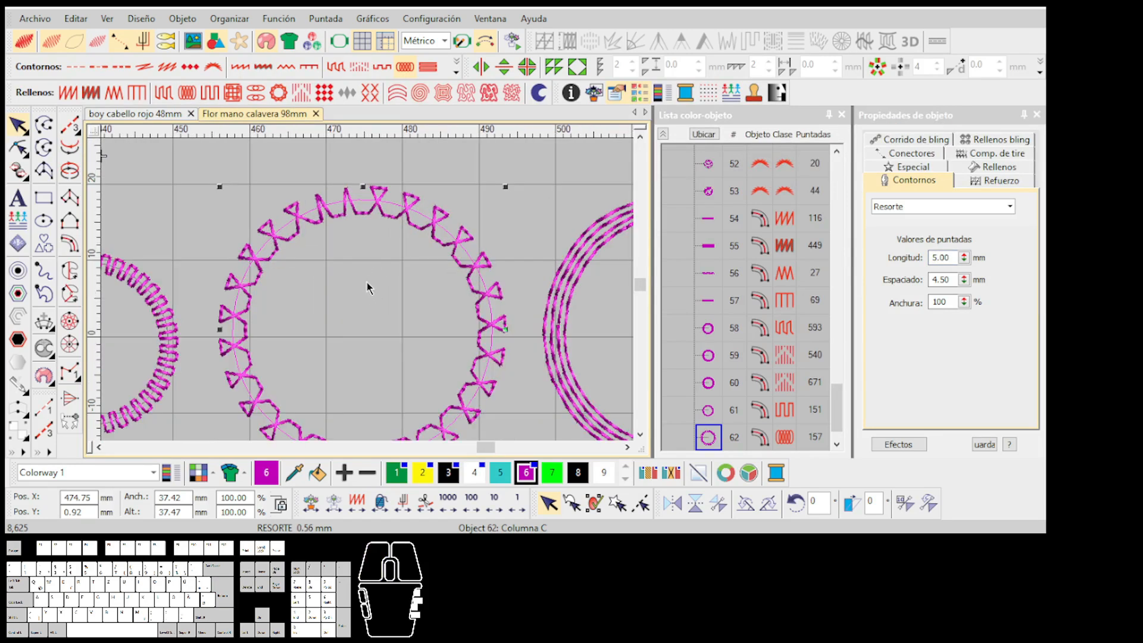
{"action": "scroll", "coordinate": [367, 287], "scroll_direction": "down", "scroll_amount": 1}
{"action": "scroll", "coordinate": [370, 293], "scroll_direction": "up", "scroll_amount": 2}
{"action": "scroll", "coordinate": [370, 301], "scroll_direction": "down", "scroll_amount": 4}
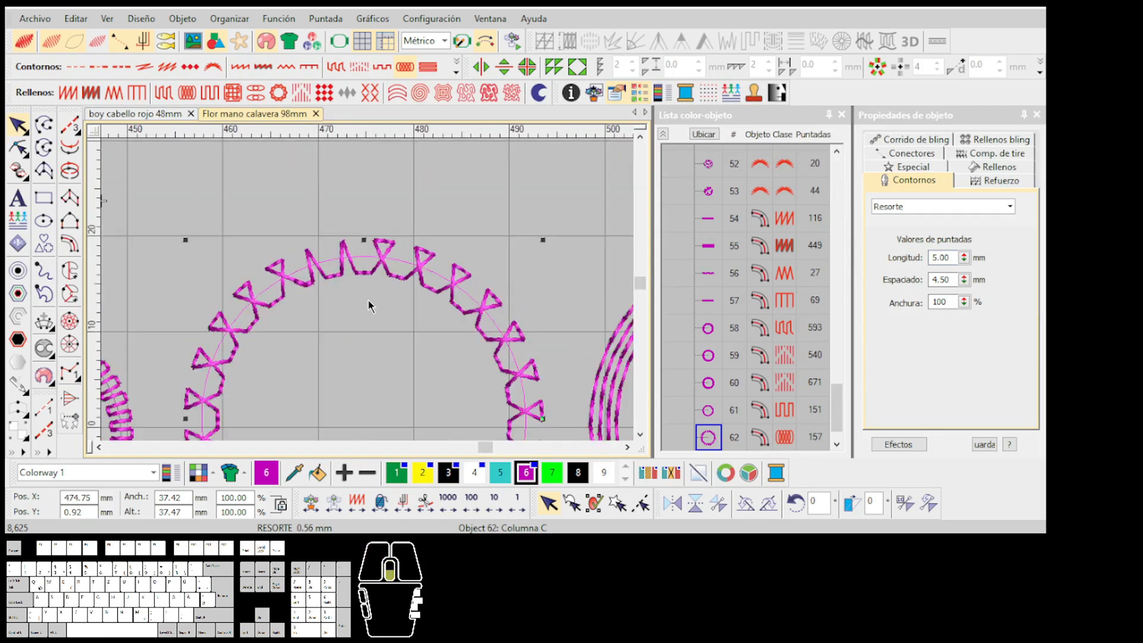
Set the Resorte ring's Longitud to 1.2 mm
{"action": "scroll", "coordinate": [371, 294], "scroll_direction": "up", "scroll_amount": 2}
{"action": "double_click", "coordinate": [944, 258]}
{"action": "type", "text": "1.2"}
{"action": "key", "text": "Return"}
Set the Resorte ring's Espaciado to 6.10 mm and its Anchura to 55 %
{"action": "scroll", "coordinate": [409, 311], "scroll_direction": "up", "scroll_amount": 1}
{"action": "left_click_drag", "start_coordinate": [964, 281], "coordinate": [898, 278]}
{"action": "left_click_drag", "start_coordinate": [964, 302], "coordinate": [899, 281]}
{"action": "left_click_drag", "start_coordinate": [964, 303], "coordinate": [899, 286]}
{"action": "left_click_drag", "start_coordinate": [964, 301], "coordinate": [899, 292]}
{"action": "left_click_drag", "start_coordinate": [964, 301], "coordinate": [900, 292]}
{"action": "left_click_drag", "start_coordinate": [964, 302], "coordinate": [910, 388]}
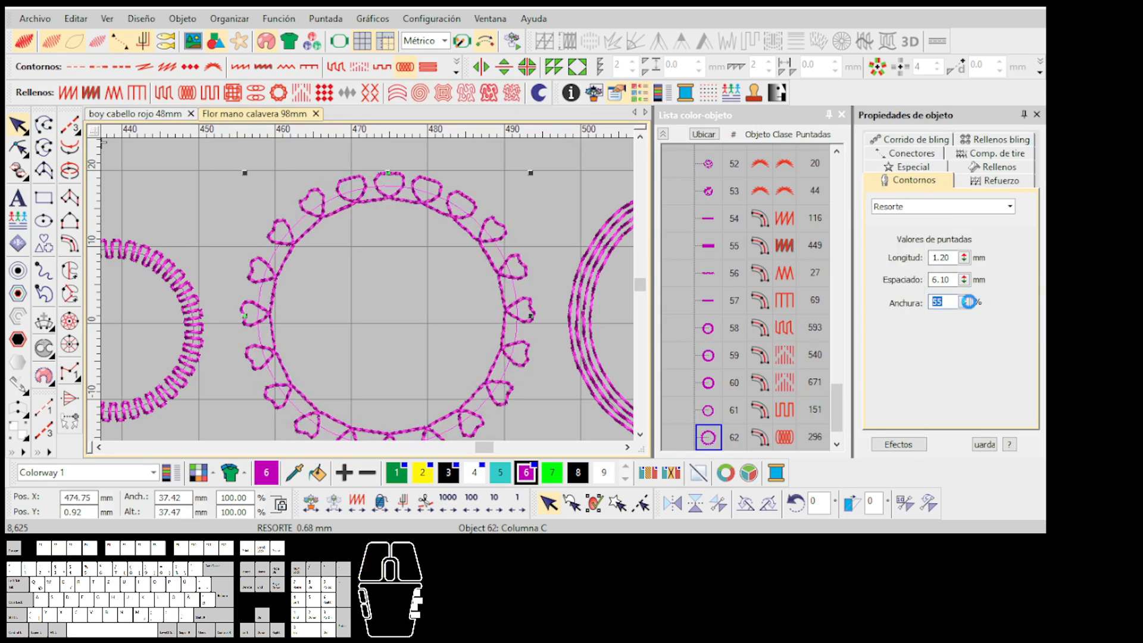
Select the Contorno ring and review its outline settings down to the Clase options
{"action": "scroll", "coordinate": [370, 296], "scroll_direction": "down", "scroll_amount": 3}
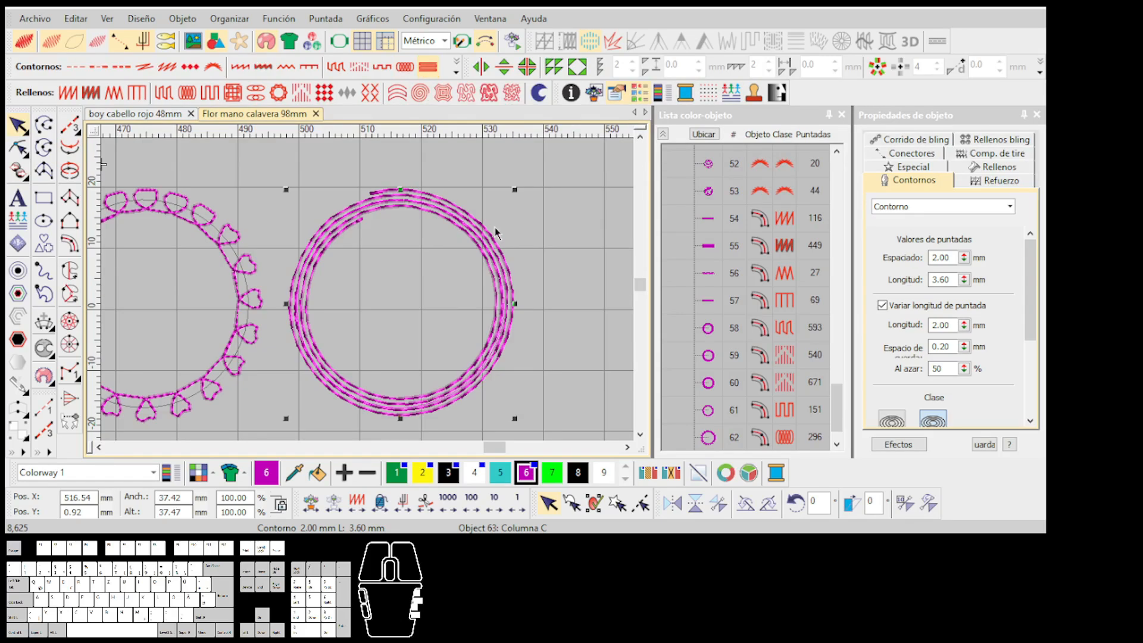
{"action": "left_click", "coordinate": [566, 283]}
{"action": "left_click", "coordinate": [488, 260]}
{"action": "scroll", "coordinate": [396, 296], "scroll_direction": "up", "scroll_amount": 1}
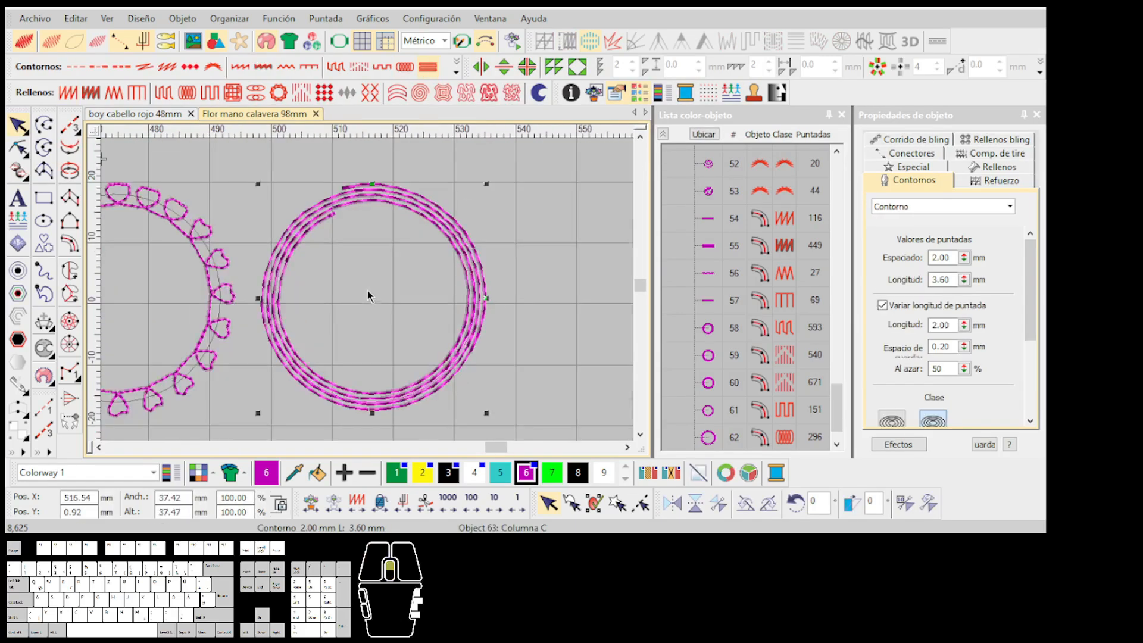
{"action": "scroll", "coordinate": [1018, 305], "scroll_direction": "down", "scroll_amount": 2}
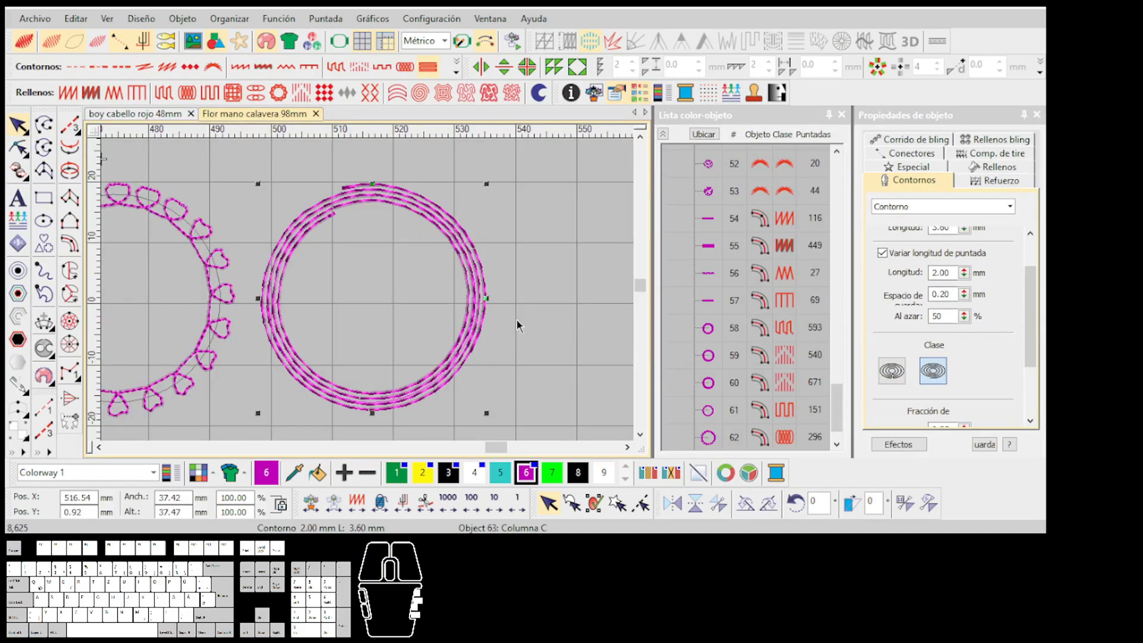
Try the first Clase option on the Contorno ring and inspect its stitch lines
{"action": "left_click", "coordinate": [891, 370]}
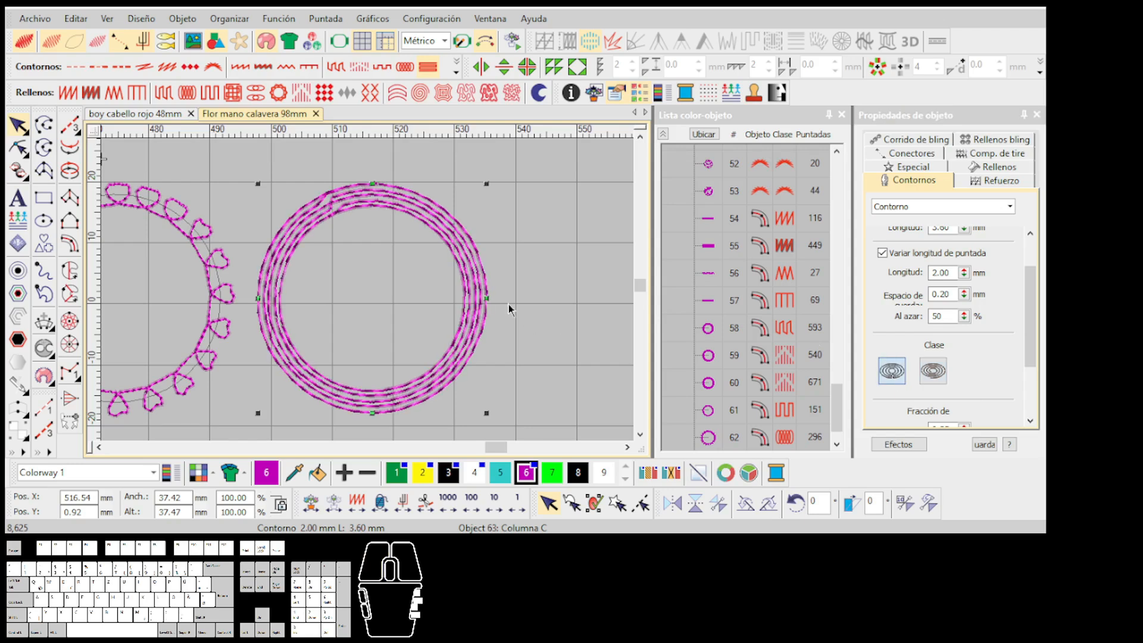
{"action": "scroll", "coordinate": [369, 275], "scroll_direction": "up", "scroll_amount": 1}
{"action": "scroll", "coordinate": [369, 275], "scroll_direction": "up", "scroll_amount": 3}
{"action": "scroll", "coordinate": [364, 278], "scroll_direction": "down", "scroll_amount": 4}
{"action": "scroll", "coordinate": [371, 305], "scroll_direction": "up", "scroll_amount": 1}
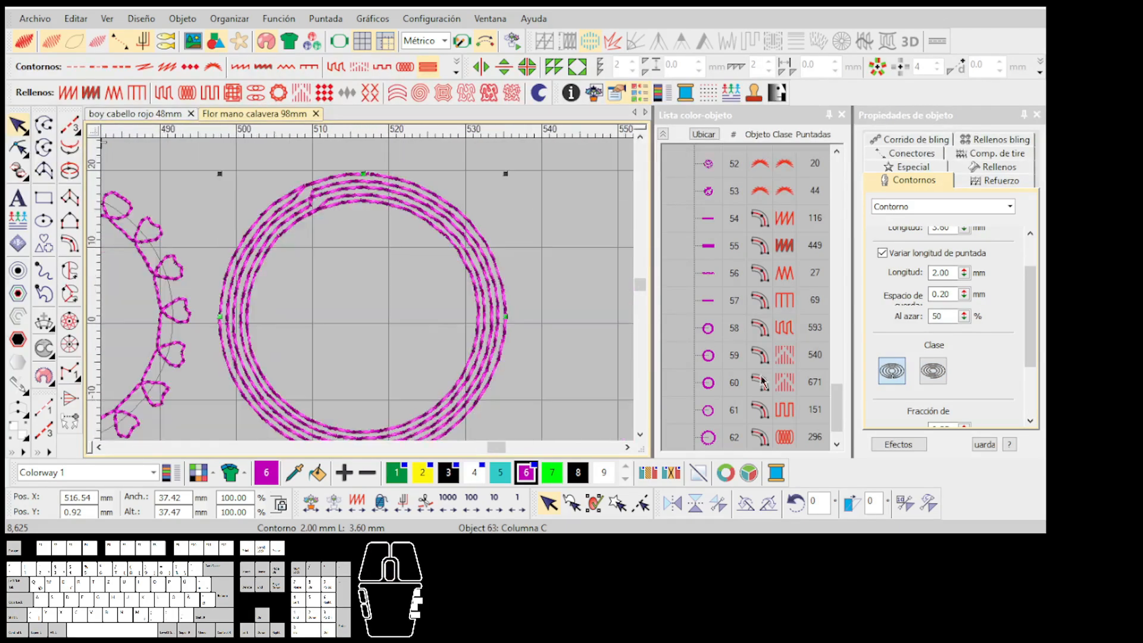
Restore the second Clase option on the Contorno ring, review its Fracción and Pespunte settings, and deselect it
{"action": "left_click", "coordinate": [933, 370]}
{"action": "scroll", "coordinate": [370, 293], "scroll_direction": "down", "scroll_amount": 2}
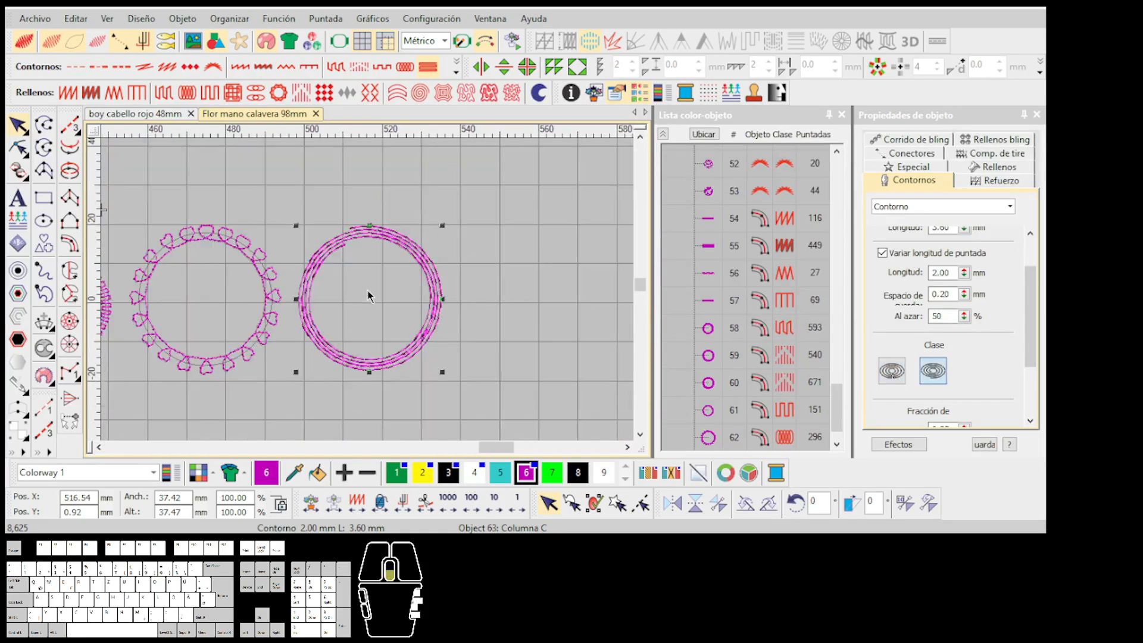
{"action": "scroll", "coordinate": [370, 293], "scroll_direction": "up", "scroll_amount": 2}
{"action": "left_click_drag", "start_coordinate": [1029, 361], "coordinate": [1031, 418]}
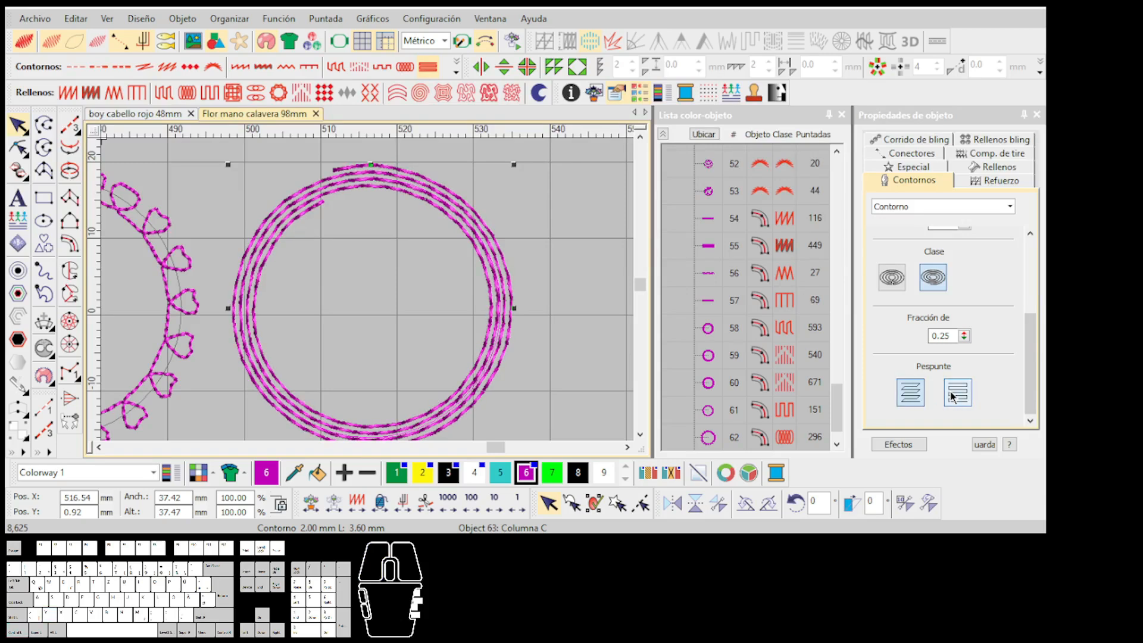
{"action": "left_click_drag", "start_coordinate": [1032, 356], "coordinate": [1028, 250]}
{"action": "left_click", "coordinate": [549, 290]}
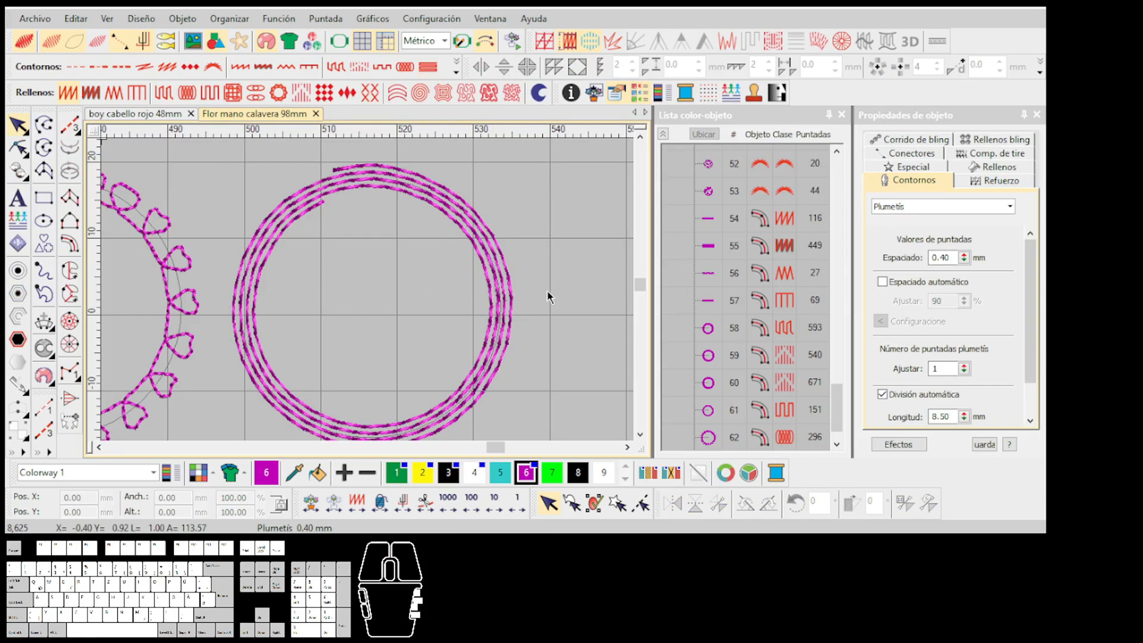
Show the whole design and look over the full row of outline stitch samples
{"action": "key", "text": "0"}
{"action": "scroll", "coordinate": [478, 299], "scroll_direction": "up", "scroll_amount": 1}
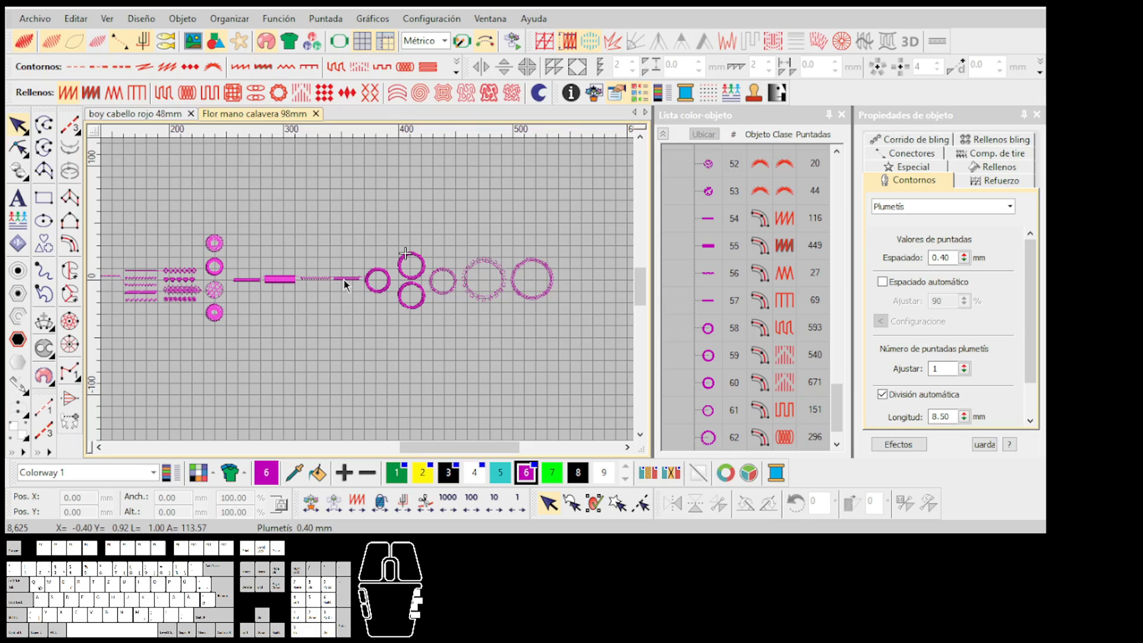
{"action": "scroll", "coordinate": [341, 278], "scroll_direction": "up", "scroll_amount": 1}
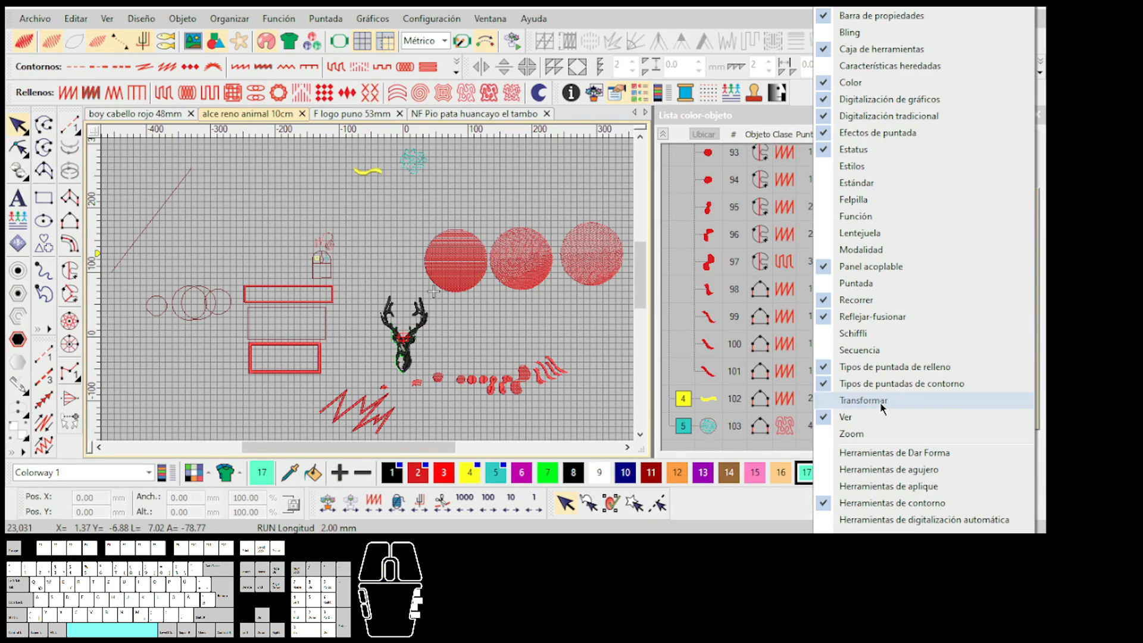
Enable the Transformar toolbar and close the toolbar list
{"action": "left_click", "coordinate": [882, 405]}
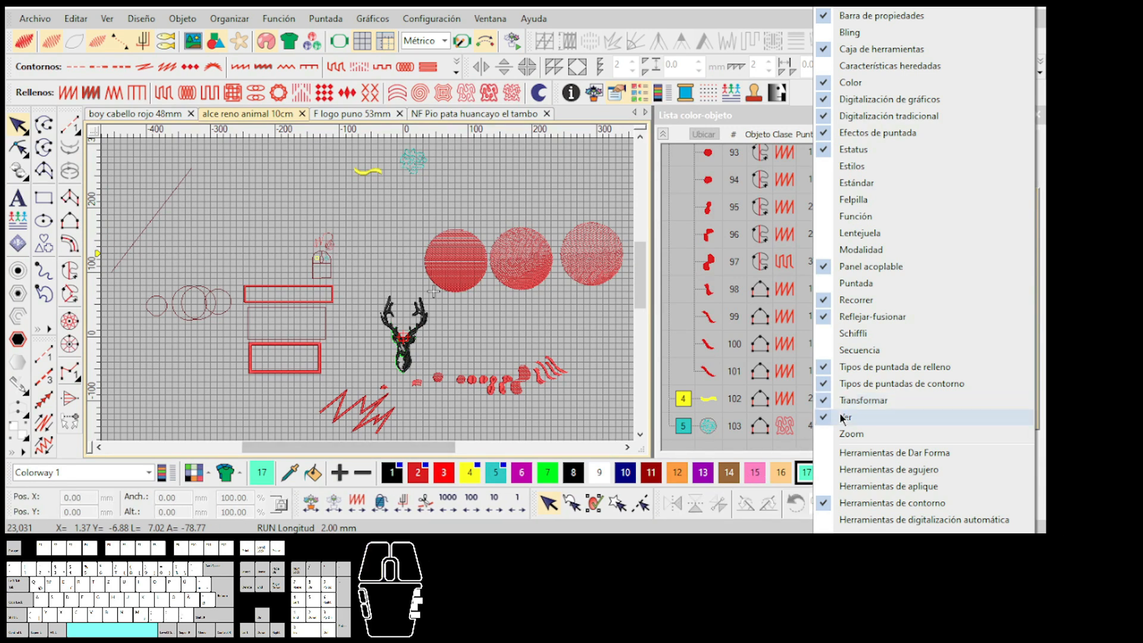
{"action": "left_click", "coordinate": [601, 394]}
{"action": "scroll", "coordinate": [601, 394], "scroll_direction": "down", "scroll_amount": 2}
{"action": "scroll", "coordinate": [368, 292], "scroll_direction": "up", "scroll_amount": 1}
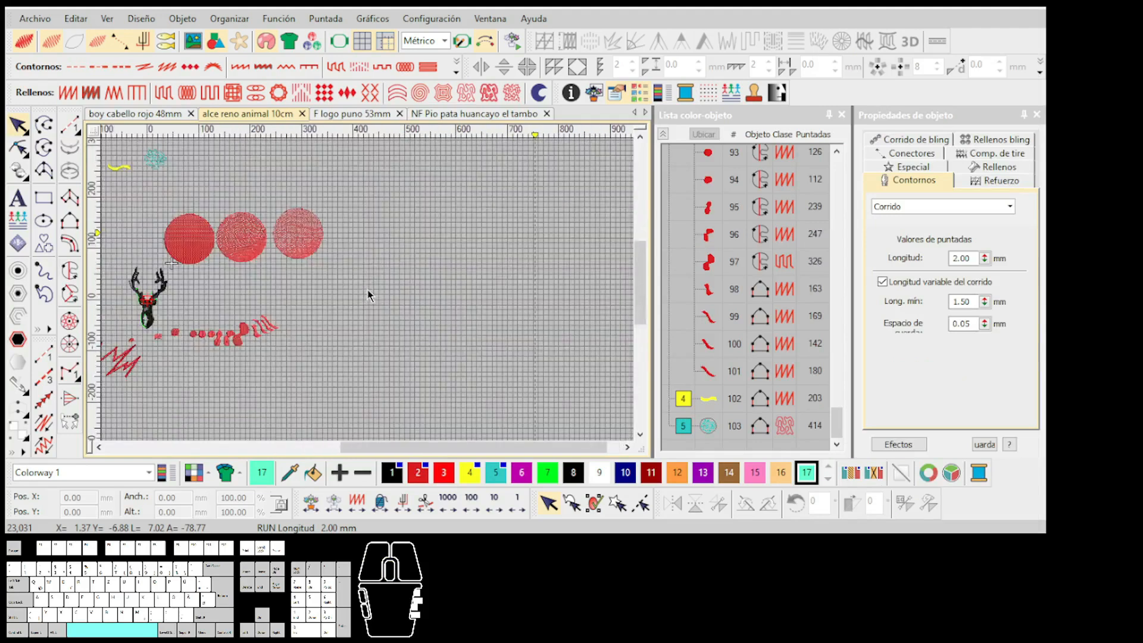
{"action": "scroll", "coordinate": [398, 288], "scroll_direction": "up", "scroll_amount": 1}
Switch to the F logo puno 53mm design and examine the embroidered crest
{"action": "left_click", "coordinate": [360, 117]}
{"action": "scroll", "coordinate": [417, 262], "scroll_direction": "down", "scroll_amount": 1}
{"action": "scroll", "coordinate": [367, 292], "scroll_direction": "down", "scroll_amount": 1}
{"action": "scroll", "coordinate": [368, 292], "scroll_direction": "up", "scroll_amount": 1}
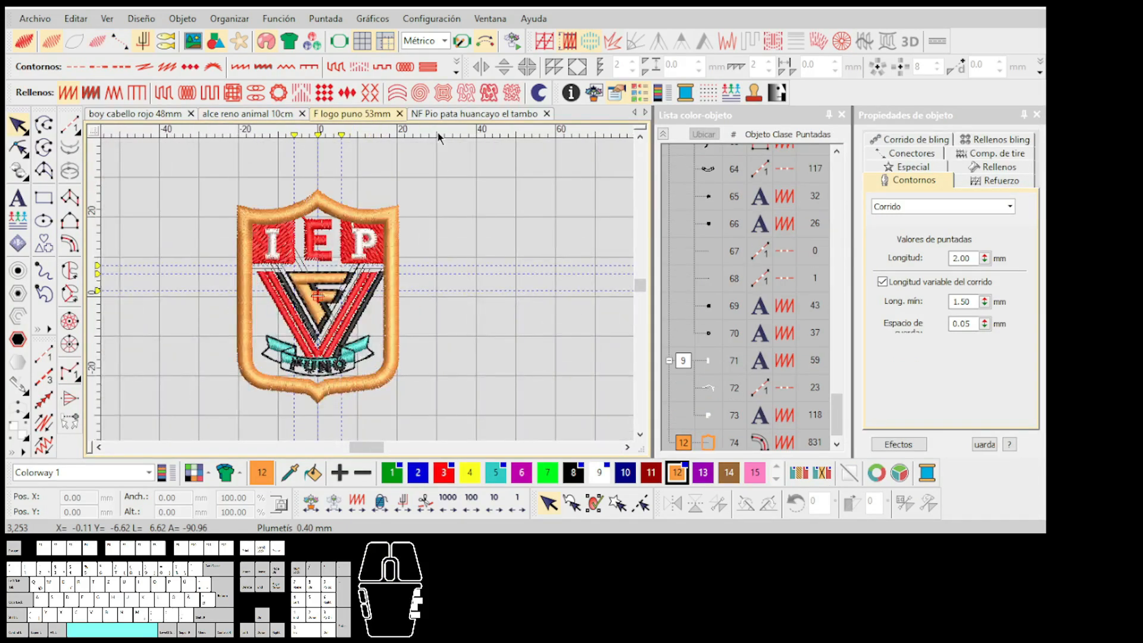
{"action": "scroll", "coordinate": [453, 236], "scroll_direction": "down", "scroll_amount": 1}
{"action": "scroll", "coordinate": [252, 155], "scroll_direction": "up", "scroll_amount": 2}
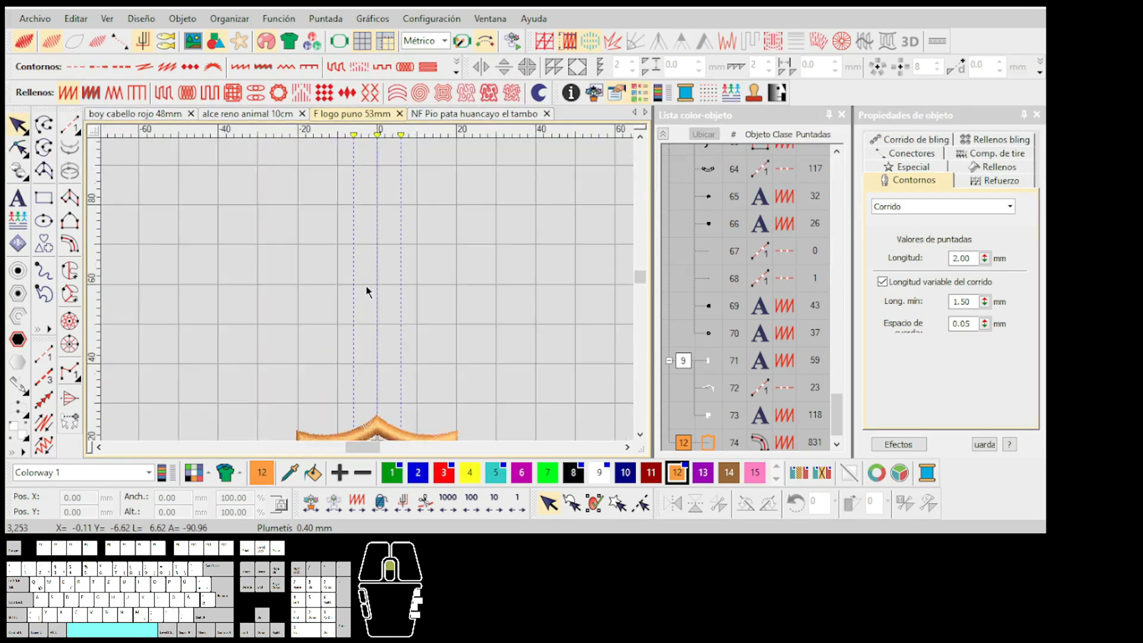
{"action": "left_click", "coordinate": [69, 128]}
{"action": "scroll", "coordinate": [363, 315], "scroll_direction": "down", "scroll_amount": 2}
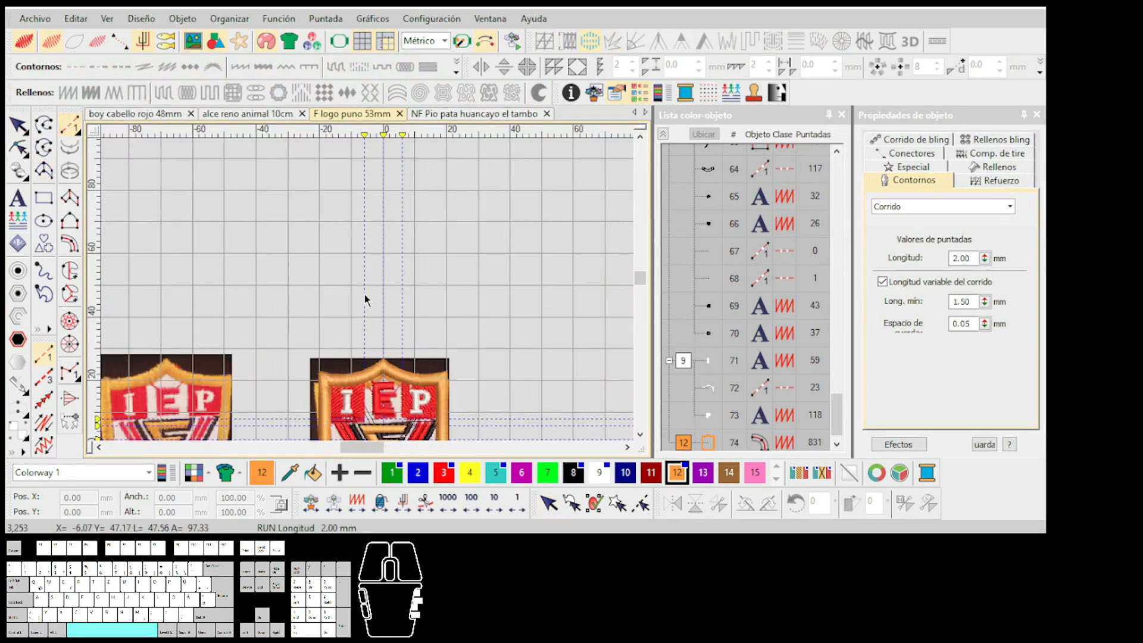
{"action": "scroll", "coordinate": [367, 288], "scroll_direction": "up", "scroll_amount": 1}
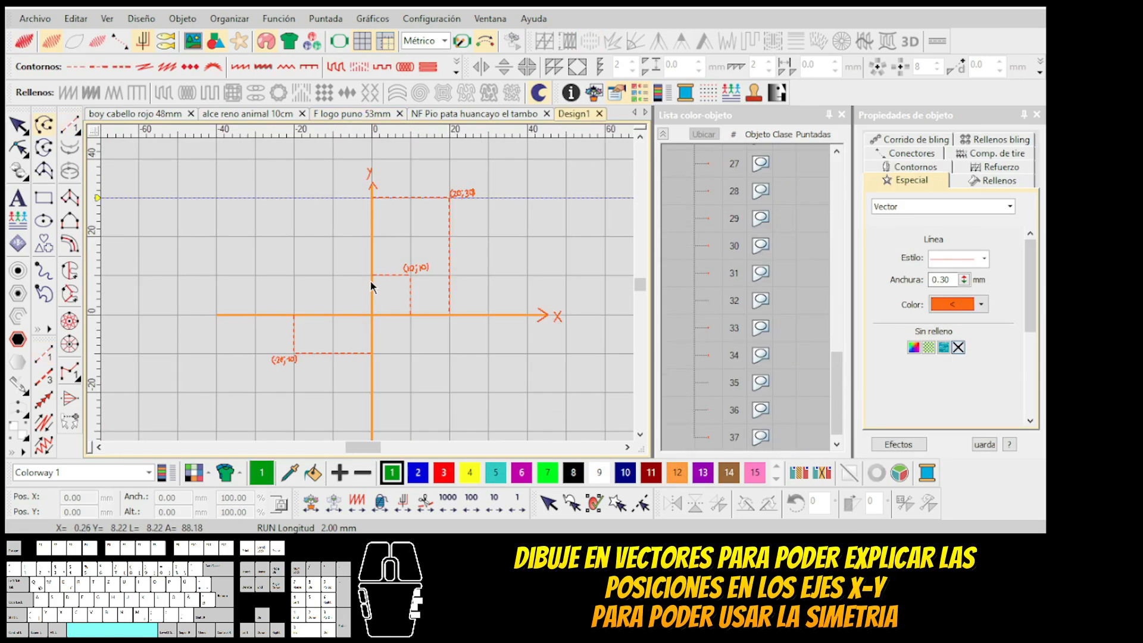
Draw a small complex fill marker about 0.6 mm wide at the (10;10) corner of the X-Y diagram and select it
{"action": "scroll", "coordinate": [370, 286], "scroll_direction": "up", "scroll_amount": 2}
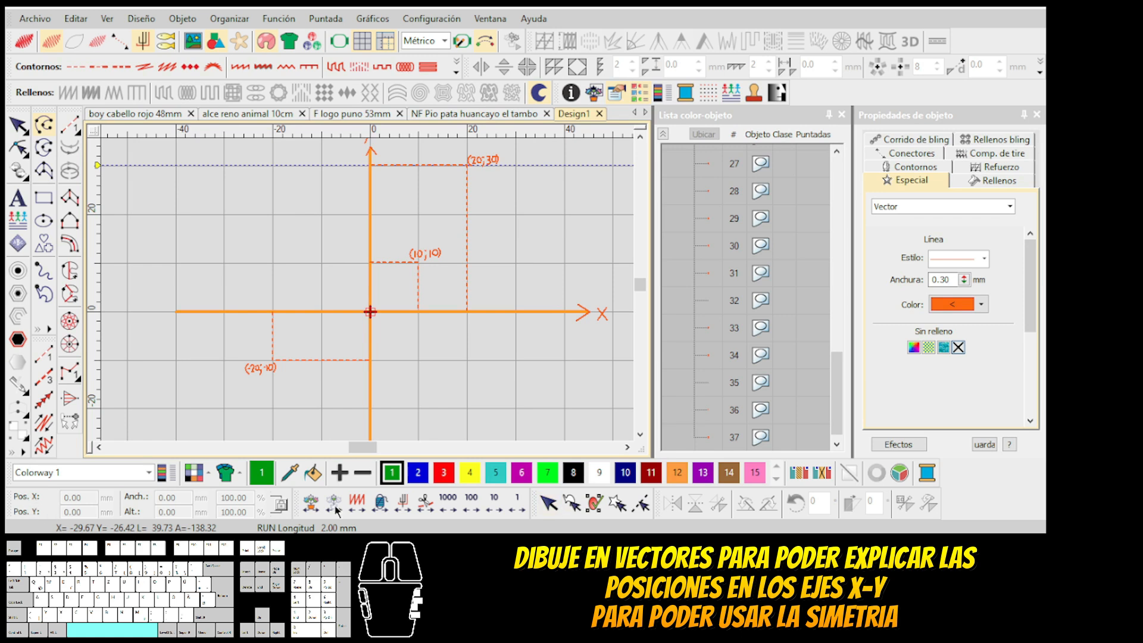
{"action": "scroll", "coordinate": [369, 286], "scroll_direction": "up", "scroll_amount": 6}
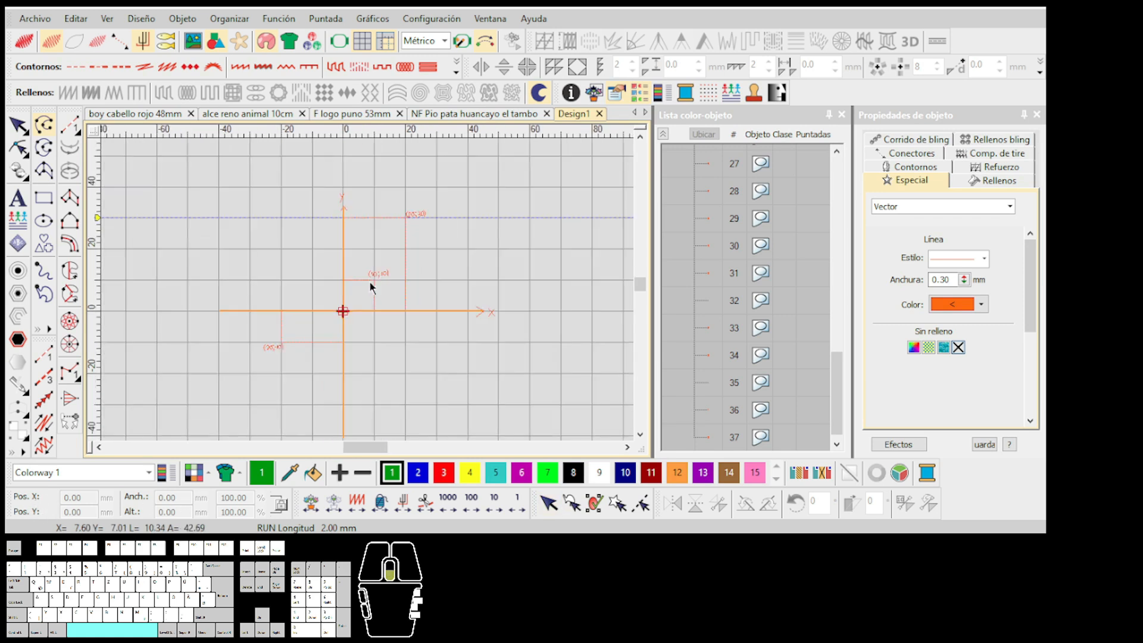
{"action": "left_click", "coordinate": [70, 271]}
{"action": "scroll", "coordinate": [346, 339], "scroll_direction": "up", "scroll_amount": 2}
{"action": "right_click", "coordinate": [326, 269]}
{"action": "right_click", "coordinate": [324, 289]}
{"action": "right_click", "coordinate": [340, 289]}
{"action": "key", "text": "Return"}
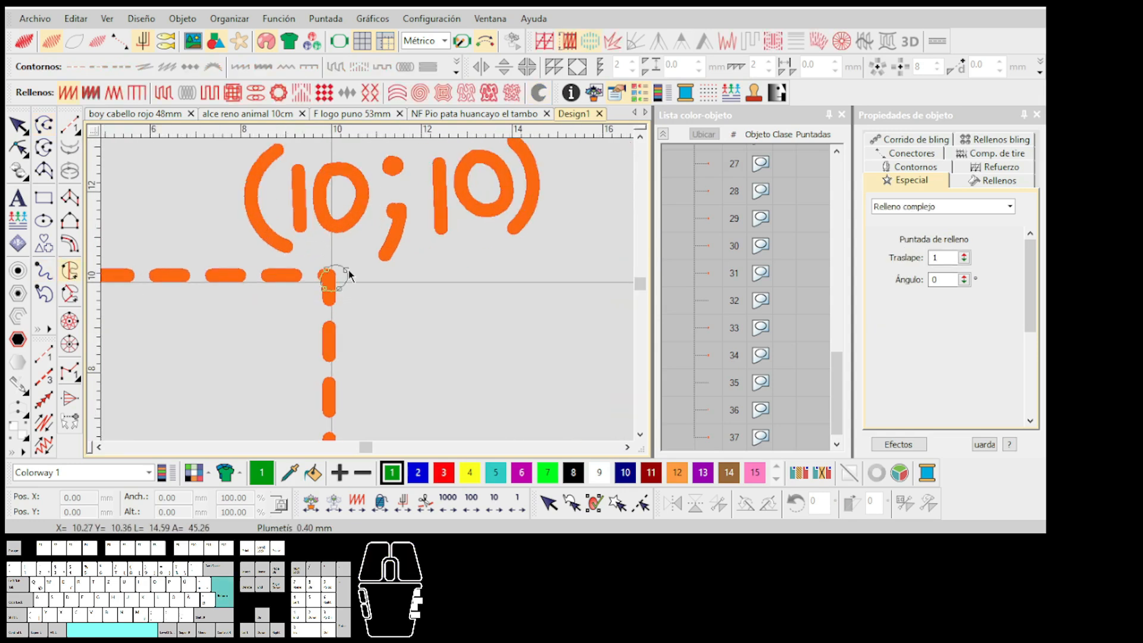
{"action": "left_click", "coordinate": [23, 132]}
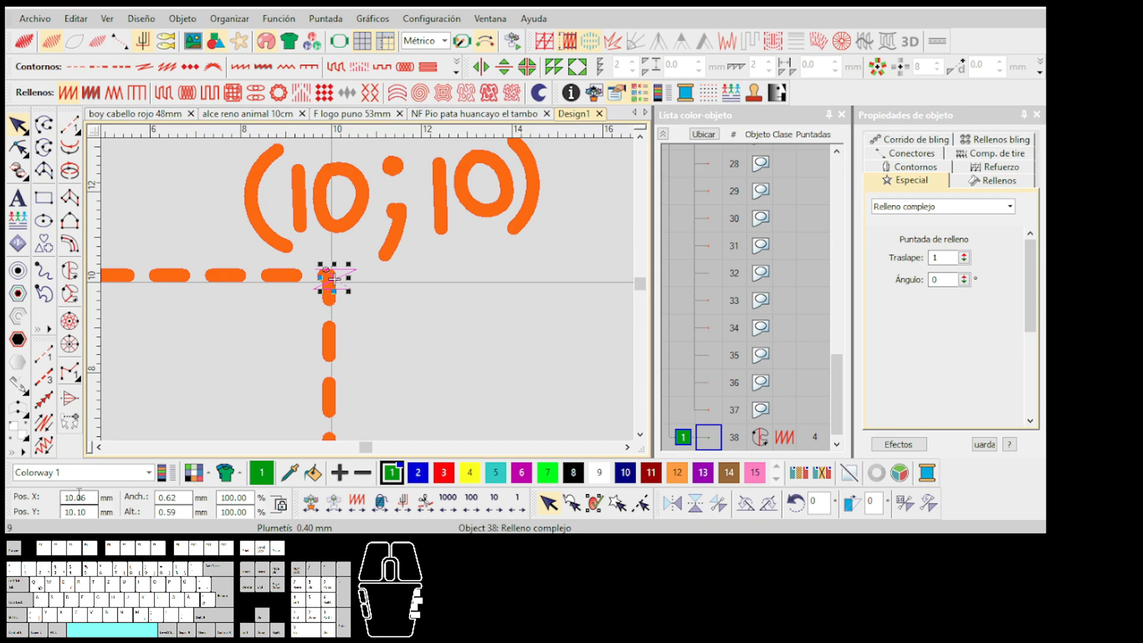
Recolour the small fill marker with red colour 3 and place a copy near the (20;30) corner
{"action": "scroll", "coordinate": [369, 293], "scroll_direction": "down", "scroll_amount": 2}
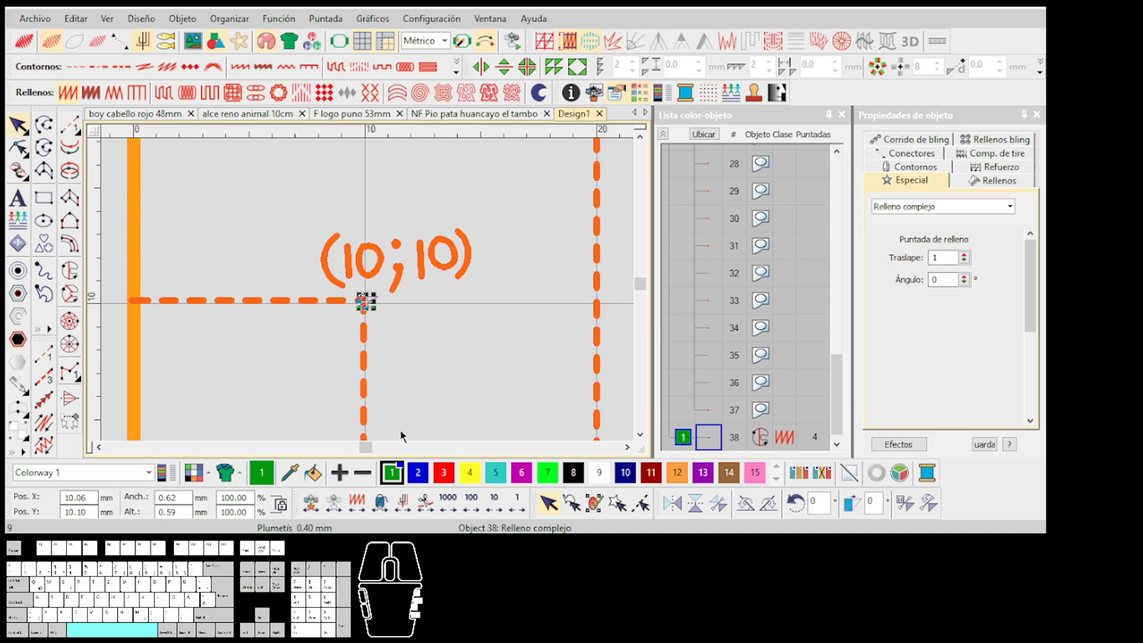
{"action": "left_click", "coordinate": [443, 472]}
{"action": "scroll", "coordinate": [359, 280], "scroll_direction": "up", "scroll_amount": 2}
{"action": "left_click_drag", "start_coordinate": [300, 231], "coordinate": [320, 250]}
{"action": "scroll", "coordinate": [492, 241], "scroll_direction": "down", "scroll_amount": 3}
{"action": "scroll", "coordinate": [429, 202], "scroll_direction": "up", "scroll_amount": 1}
{"action": "scroll", "coordinate": [368, 203], "scroll_direction": "up", "scroll_amount": 2}
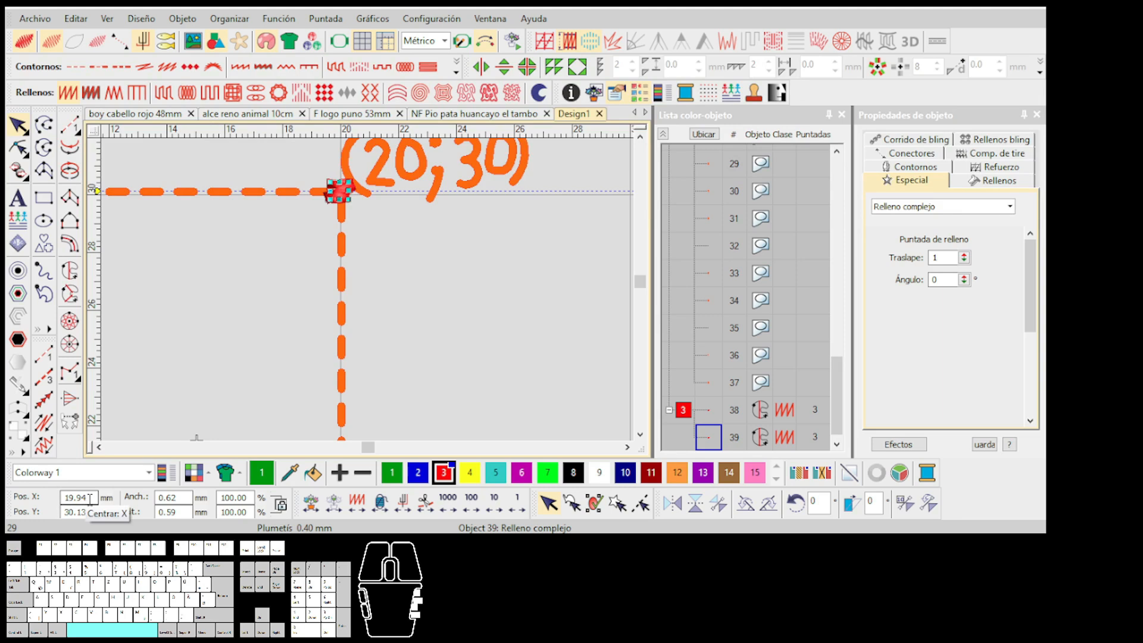
Set the copied marker's Pos. X to 20 mm and Pos. Y to 30 mm
{"action": "double_click", "coordinate": [90, 497]}
{"action": "key", "text": "Return"}
{"action": "double_click", "coordinate": [75, 513]}
{"action": "type", "text": "30"}
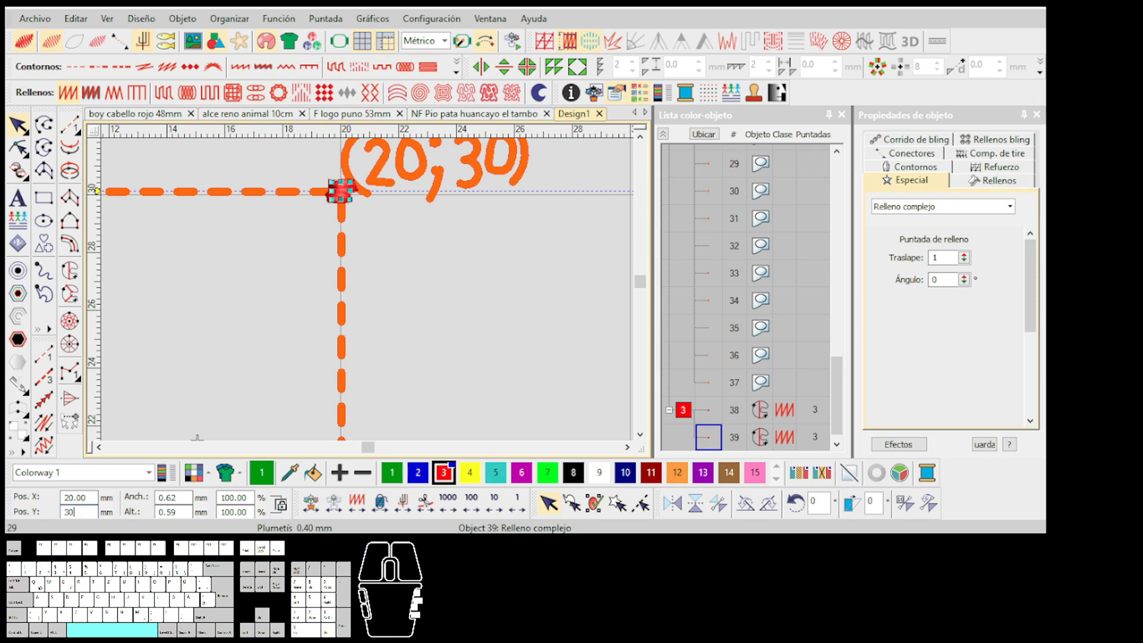
{"action": "key", "text": "Return"}
{"action": "scroll", "coordinate": [336, 192], "scroll_direction": "up", "scroll_amount": 4}
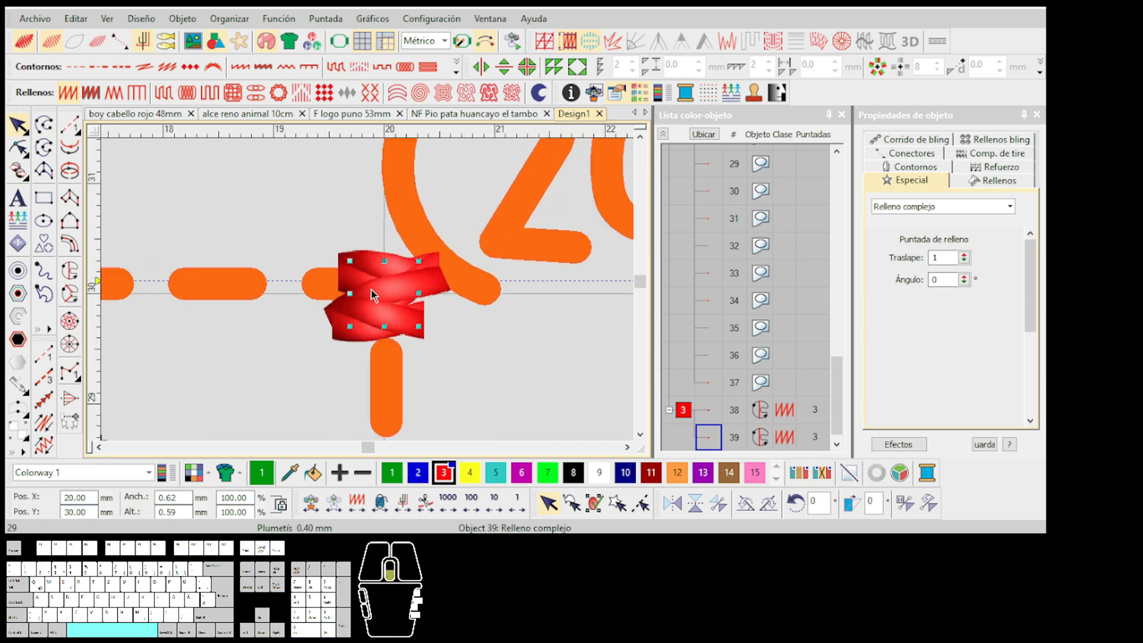
Duplicate the red marker at the (20;30) point
{"action": "scroll", "coordinate": [383, 287], "scroll_direction": "down", "scroll_amount": 4}
{"action": "scroll", "coordinate": [393, 286], "scroll_direction": "down", "scroll_amount": 1}
{"action": "scroll", "coordinate": [325, 312], "scroll_direction": "up", "scroll_amount": 1}
{"action": "key", "text": "ctrl+d"}
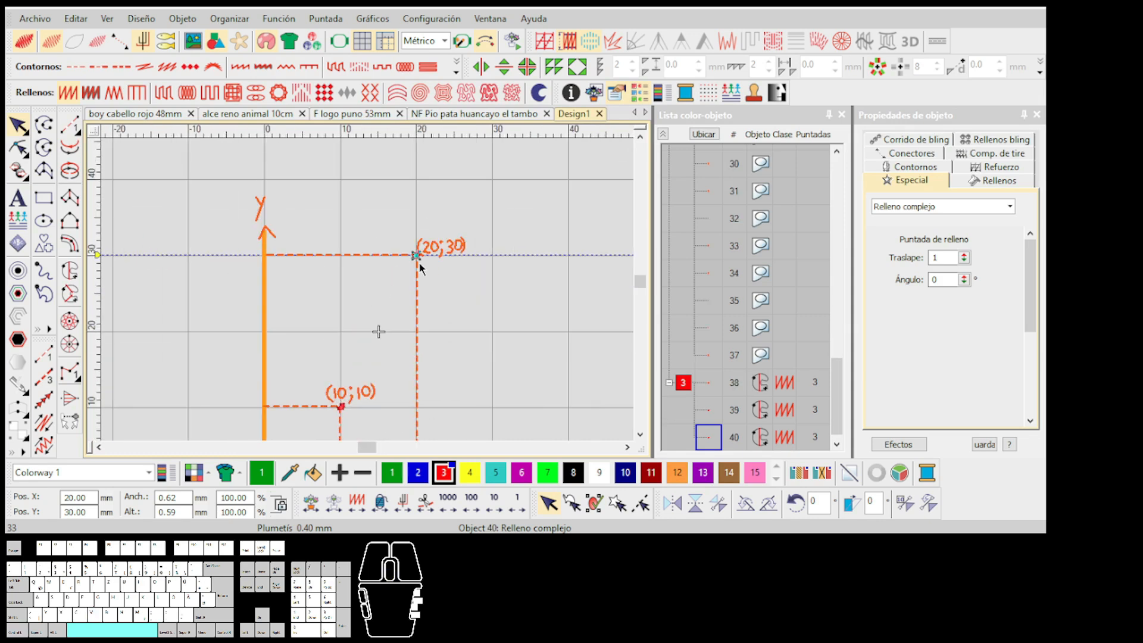
Set the duplicate marker's Pos. X to -20 mm
{"action": "scroll", "coordinate": [416, 256], "scroll_direction": "up", "scroll_amount": 4}
{"action": "scroll", "coordinate": [364, 299], "scroll_direction": "down", "scroll_amount": 4}
{"action": "scroll", "coordinate": [319, 339], "scroll_direction": "up", "scroll_amount": 3}
{"action": "scroll", "coordinate": [362, 292], "scroll_direction": "up", "scroll_amount": 1}
{"action": "scroll", "coordinate": [361, 318], "scroll_direction": "down", "scroll_amount": 2}
{"action": "scroll", "coordinate": [491, 232], "scroll_direction": "up", "scroll_amount": 1}
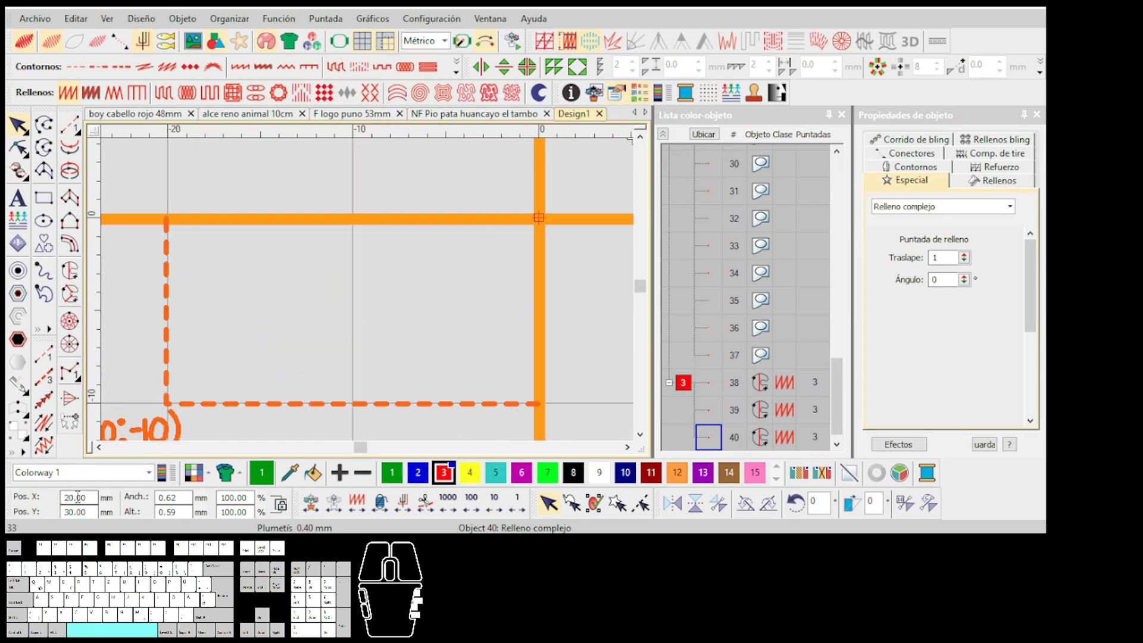
{"action": "scroll", "coordinate": [372, 291], "scroll_direction": "down", "scroll_amount": 1}
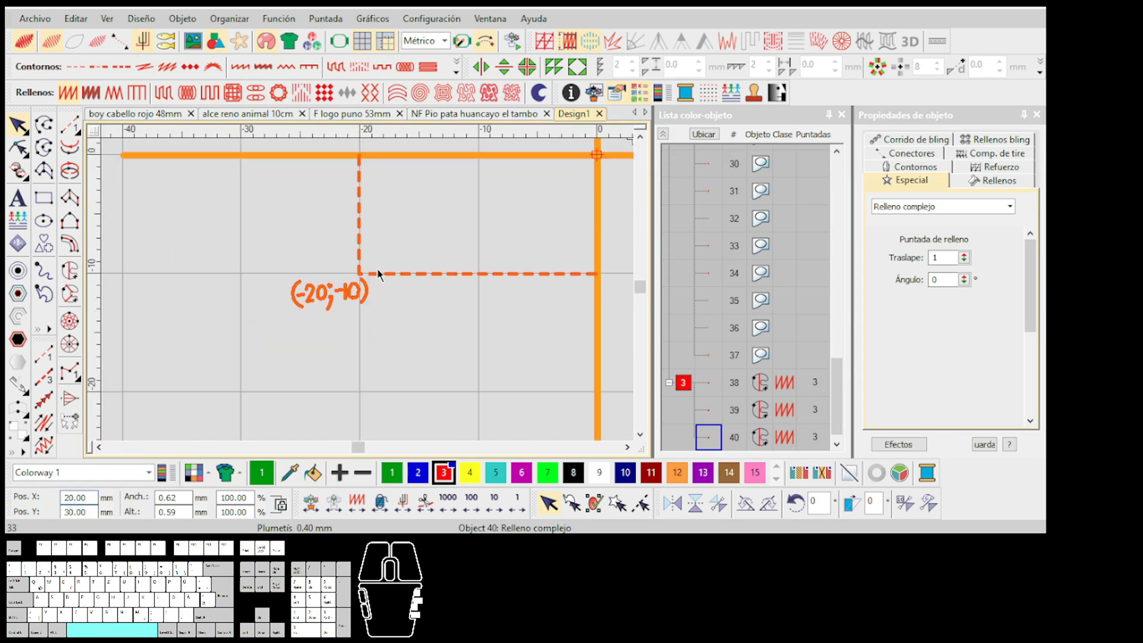
{"action": "scroll", "coordinate": [379, 274], "scroll_direction": "down", "scroll_amount": 2}
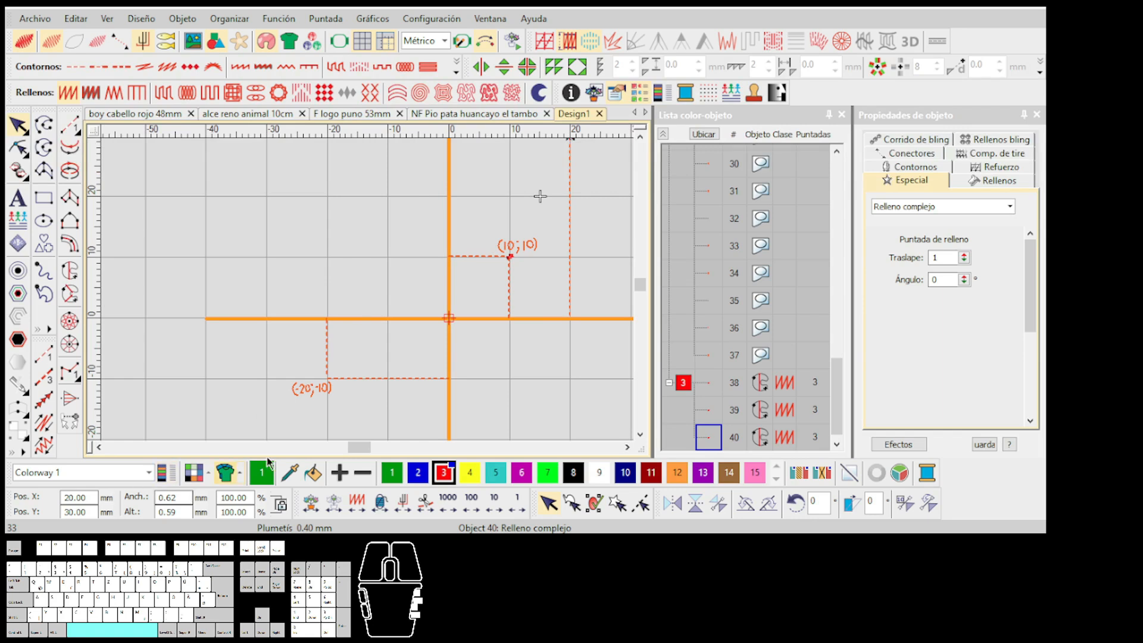
{"action": "scroll", "coordinate": [369, 296], "scroll_direction": "down", "scroll_amount": 1}
{"action": "left_click", "coordinate": [67, 497]}
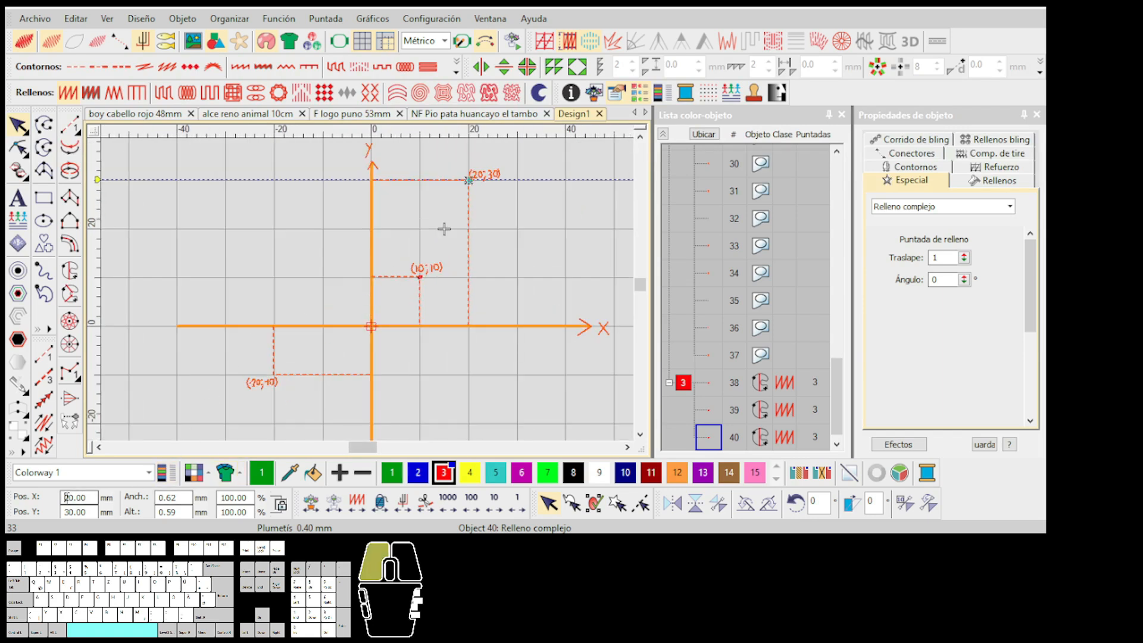
{"action": "type", "text": "-"}
{"action": "key", "text": "Return"}
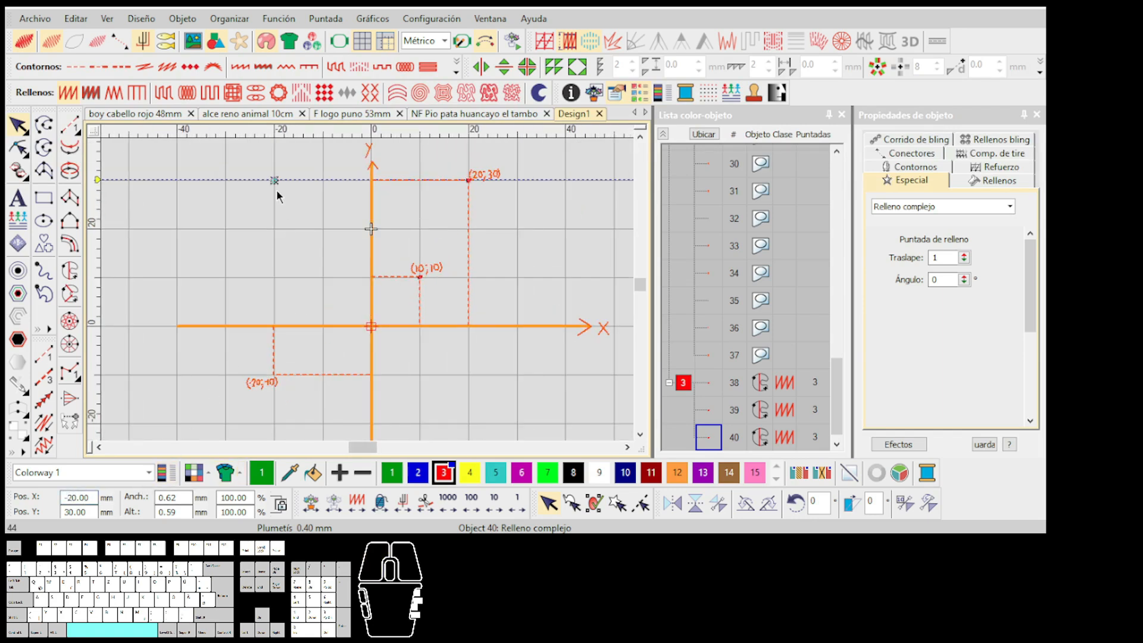
Set the duplicate marker's Pos. Y to -10 mm, recolour it with turquoise colour 5, and deselect it
{"action": "scroll", "coordinate": [278, 366], "scroll_direction": "up", "scroll_amount": 2}
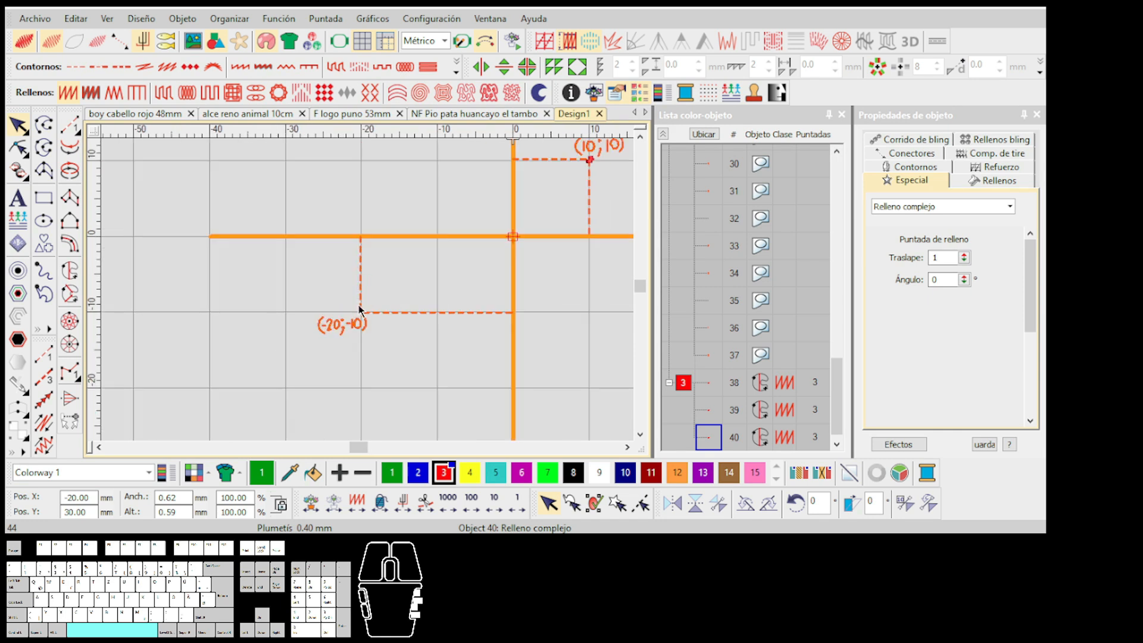
{"action": "left_click_drag", "start_coordinate": [74, 512], "coordinate": [62, 522]}
{"action": "type", "text": "-10"}
{"action": "key", "text": "Return"}
{"action": "scroll", "coordinate": [360, 314], "scroll_direction": "up", "scroll_amount": 5}
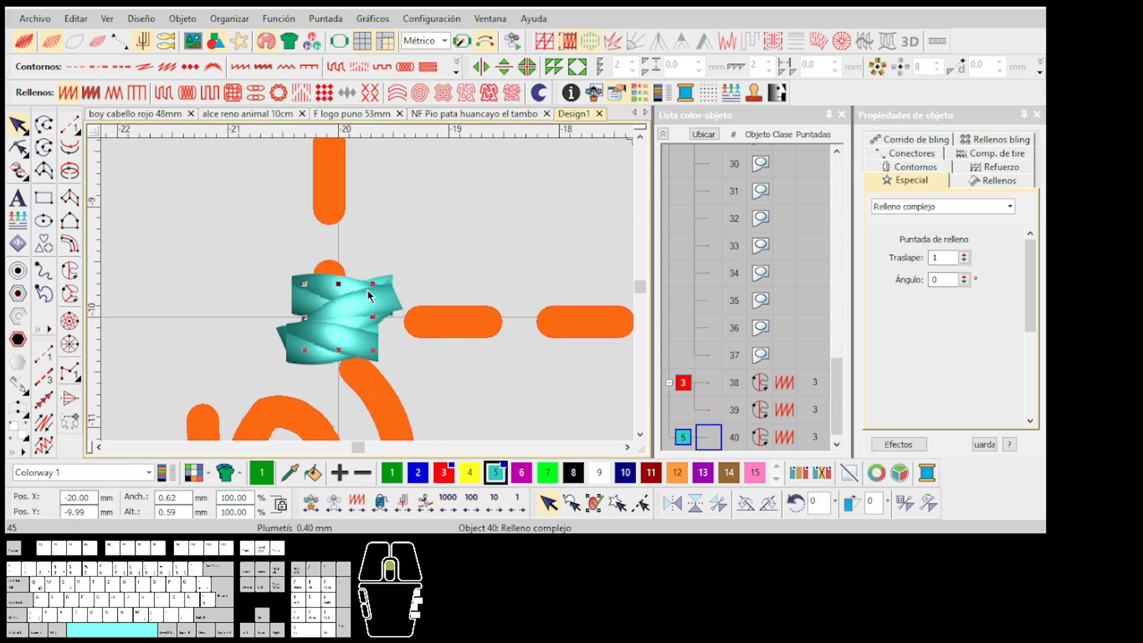
{"action": "scroll", "coordinate": [368, 291], "scroll_direction": "down", "scroll_amount": 3}
{"action": "scroll", "coordinate": [348, 304], "scroll_direction": "down", "scroll_amount": 3}
{"action": "left_click_drag", "start_coordinate": [459, 364], "coordinate": [481, 355]}
Select the turquoise marker at (-20;-10) and set its Pos. X to 30 mm
{"action": "scroll", "coordinate": [403, 290], "scroll_direction": "down", "scroll_amount": 8}
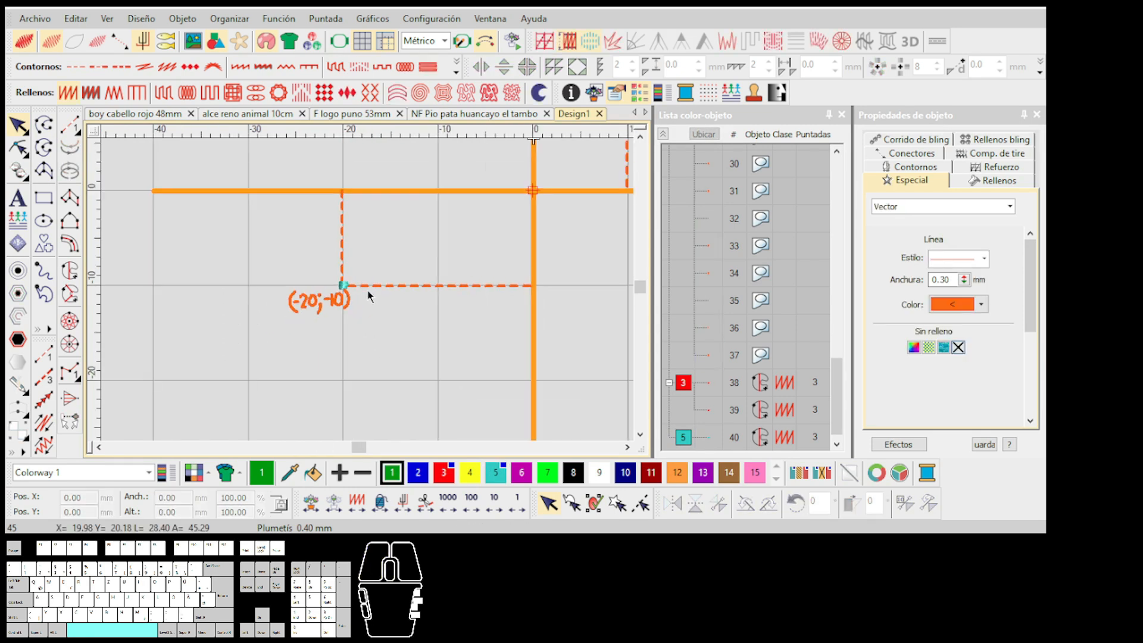
{"action": "left_click_drag", "start_coordinate": [370, 272], "coordinate": [441, 258]}
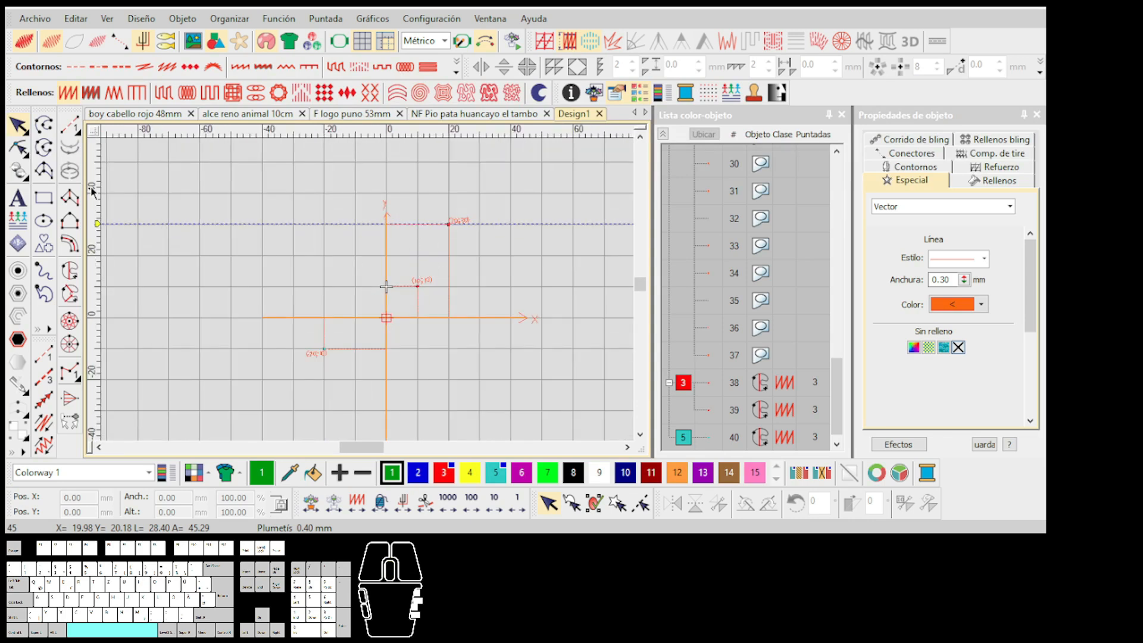
{"action": "left_click", "coordinate": [386, 317]}
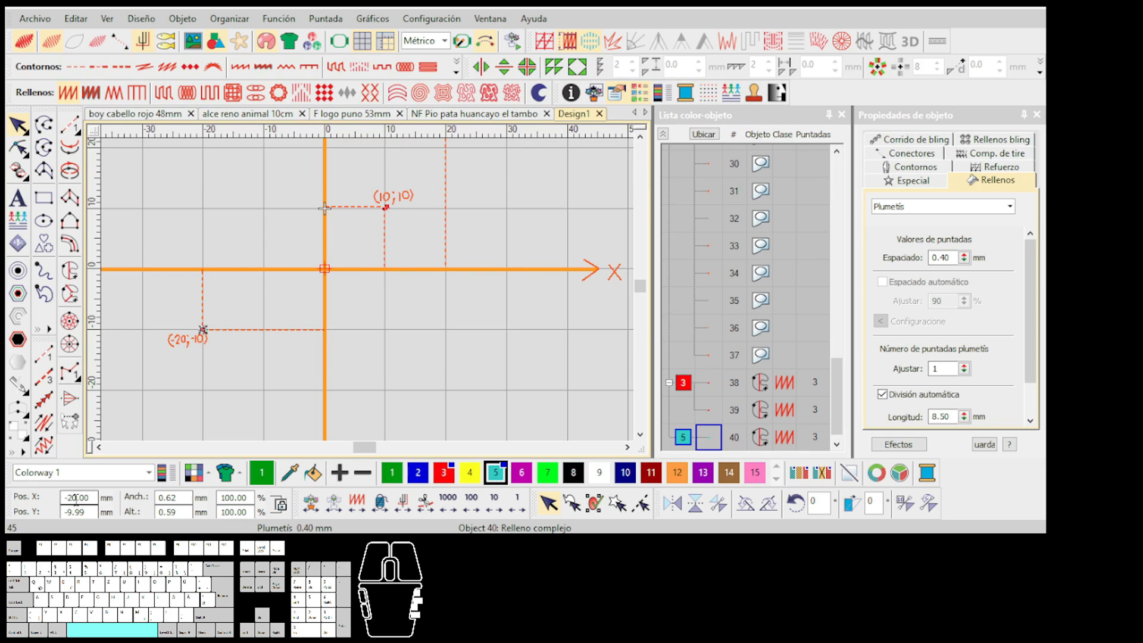
{"action": "left_click_drag", "start_coordinate": [78, 498], "coordinate": [42, 504]}
{"action": "scroll", "coordinate": [337, 331], "scroll_direction": "down", "scroll_amount": 1}
{"action": "scroll", "coordinate": [352, 287], "scroll_direction": "up", "scroll_amount": 1}
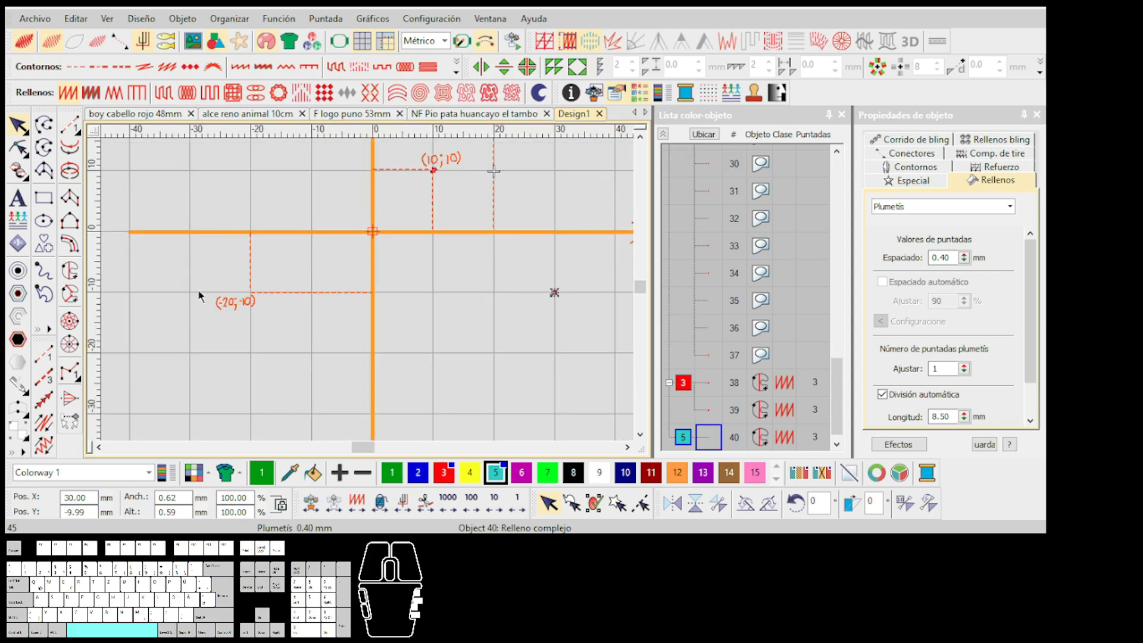
Set the turquoise marker's Pos. X to -30 mm and deselect it
{"action": "left_click", "coordinate": [70, 497]}
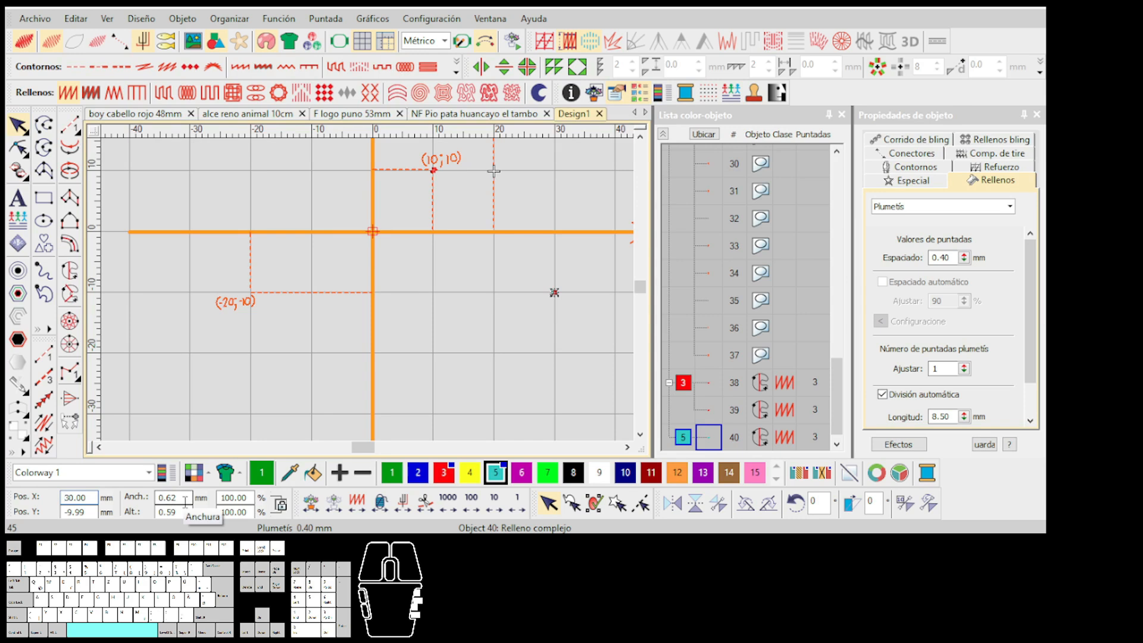
{"action": "type", "text": "-"}
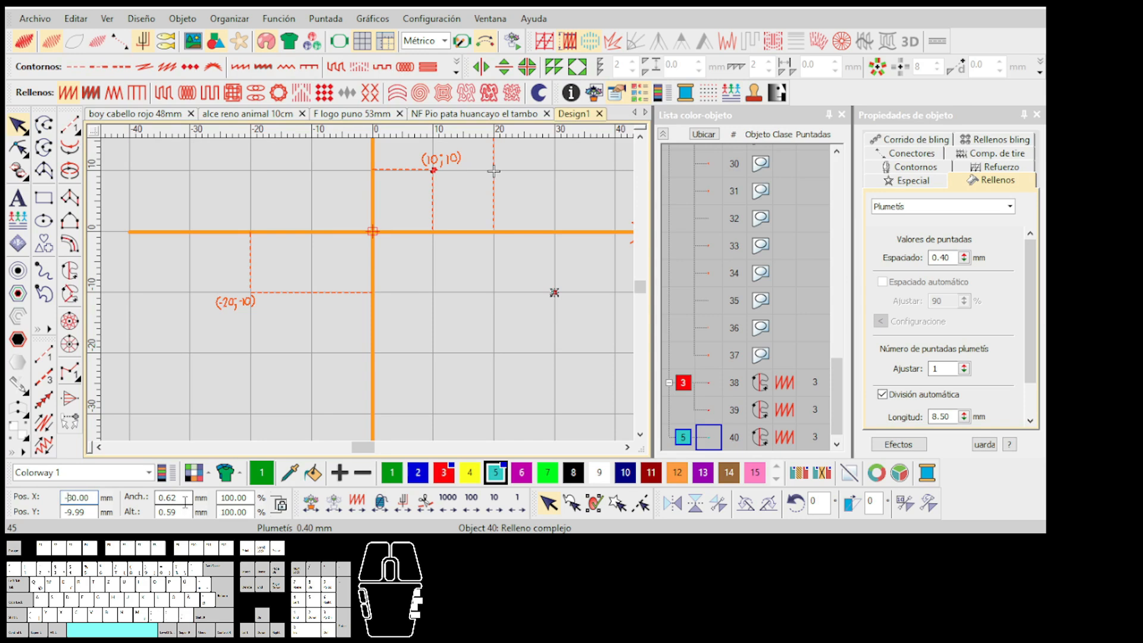
{"action": "key", "text": "Return"}
{"action": "left_click", "coordinate": [191, 313]}
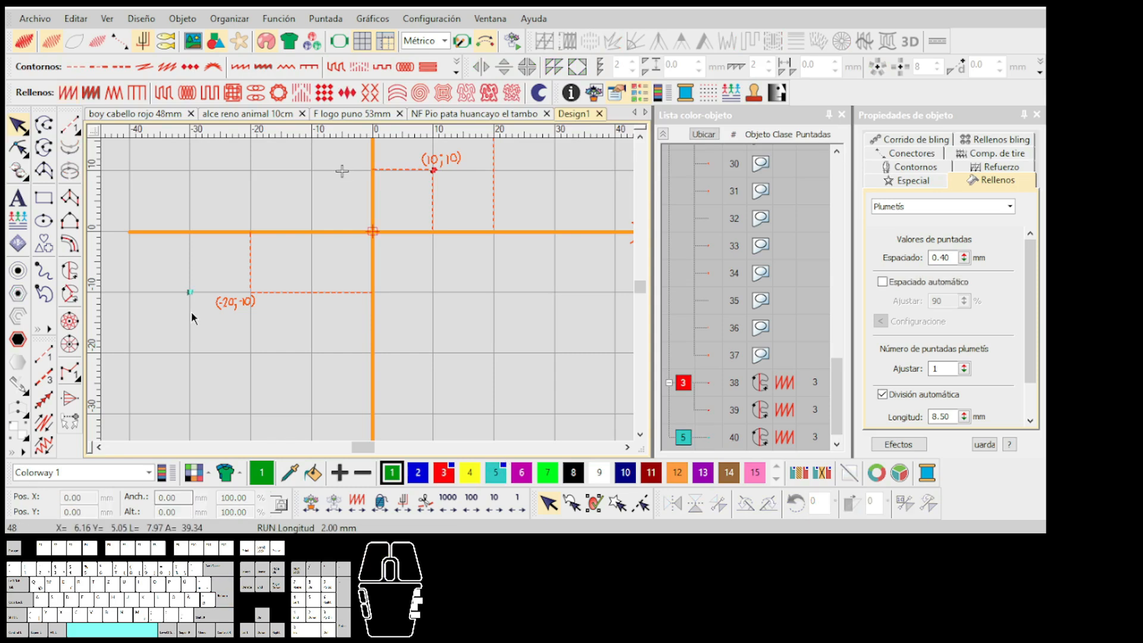
{"action": "scroll", "coordinate": [194, 301], "scroll_direction": "up", "scroll_amount": 4}
{"action": "scroll", "coordinate": [370, 292], "scroll_direction": "down", "scroll_amount": 7}
{"action": "scroll", "coordinate": [347, 250], "scroll_direction": "up", "scroll_amount": 2}
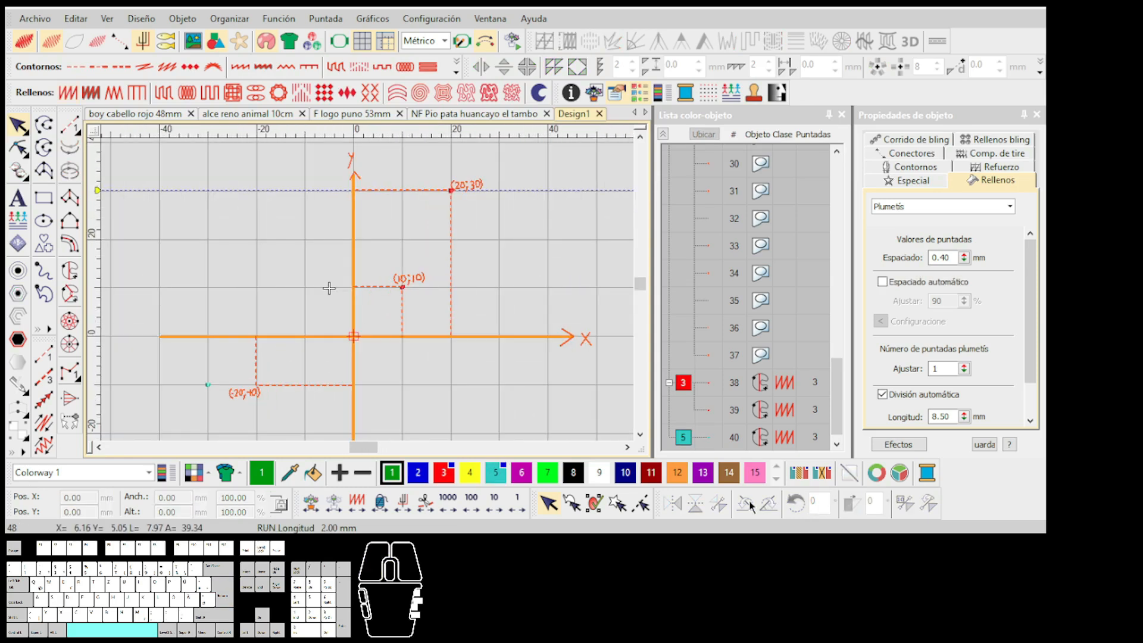
Draw an open Corrido outline about 10.5 by 22.3 mm on the negative side of the Y axis, mixing straight and curved segments
{"action": "scroll", "coordinate": [381, 290], "scroll_direction": "up", "scroll_amount": 2}
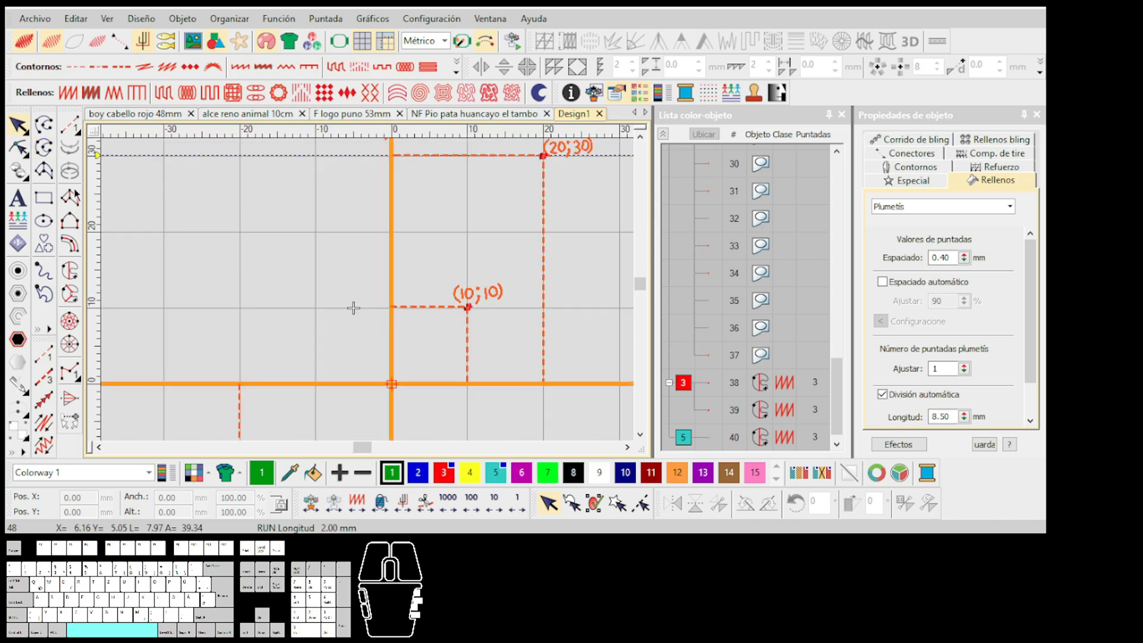
{"action": "left_click", "coordinate": [63, 133]}
{"action": "scroll", "coordinate": [362, 187], "scroll_direction": "up", "scroll_amount": 1}
{"action": "left_click", "coordinate": [408, 254]}
{"action": "right_click", "coordinate": [374, 268]}
{"action": "left_click", "coordinate": [309, 251]}
{"action": "left_click", "coordinate": [363, 336], "text": "ctrl"}
{"action": "right_click", "coordinate": [392, 369]}
{"action": "scroll", "coordinate": [424, 365], "scroll_direction": "up", "scroll_amount": 1}
{"action": "right_click", "coordinate": [369, 287]}
{"action": "left_click", "coordinate": [408, 301]}
{"action": "key", "text": "Return"}
{"action": "scroll", "coordinate": [408, 301], "scroll_direction": "down", "scroll_amount": 2}
Try to shift the selected green outline across the Y axis by making its Pos. X positive, 5.12 mm
{"action": "left_click", "coordinate": [18, 126]}
{"action": "scroll", "coordinate": [350, 274], "scroll_direction": "down", "scroll_amount": 2}
{"action": "scroll", "coordinate": [368, 293], "scroll_direction": "up", "scroll_amount": 2}
{"action": "scroll", "coordinate": [369, 293], "scroll_direction": "down", "scroll_amount": 2}
{"action": "scroll", "coordinate": [370, 294], "scroll_direction": "up", "scroll_amount": 2}
{"action": "scroll", "coordinate": [405, 410], "scroll_direction": "down", "scroll_amount": 2}
{"action": "scroll", "coordinate": [550, 339], "scroll_direction": "up", "scroll_amount": 1}
{"action": "scroll", "coordinate": [366, 293], "scroll_direction": "down", "scroll_amount": 1}
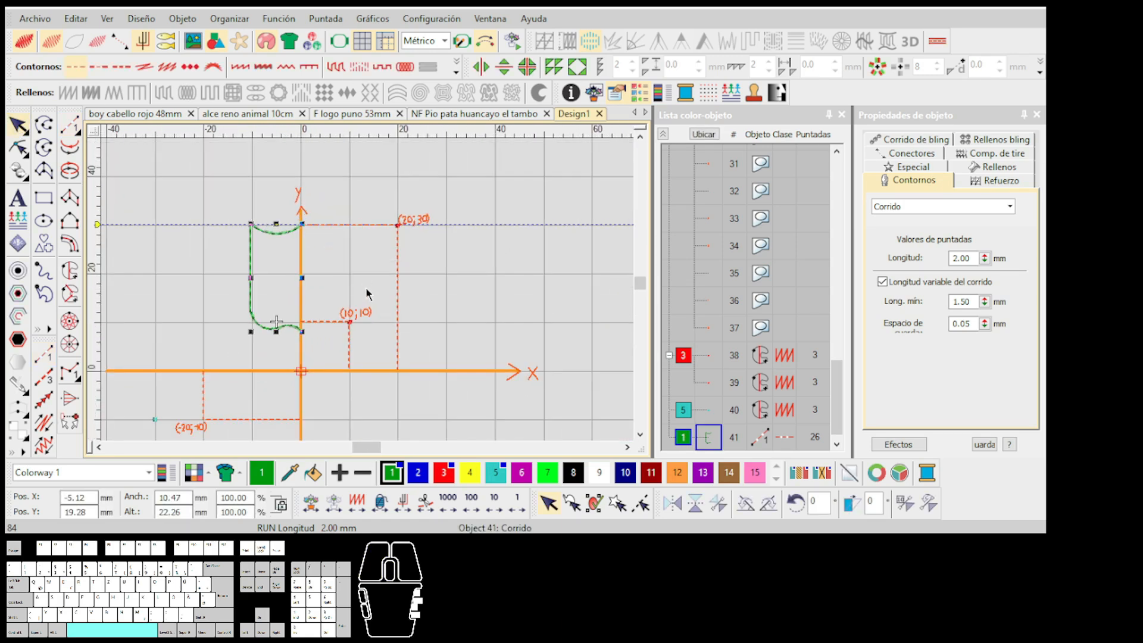
{"action": "scroll", "coordinate": [302, 238], "scroll_direction": "up", "scroll_amount": 1}
{"action": "left_click_drag", "start_coordinate": [377, 355], "coordinate": [366, 300]}
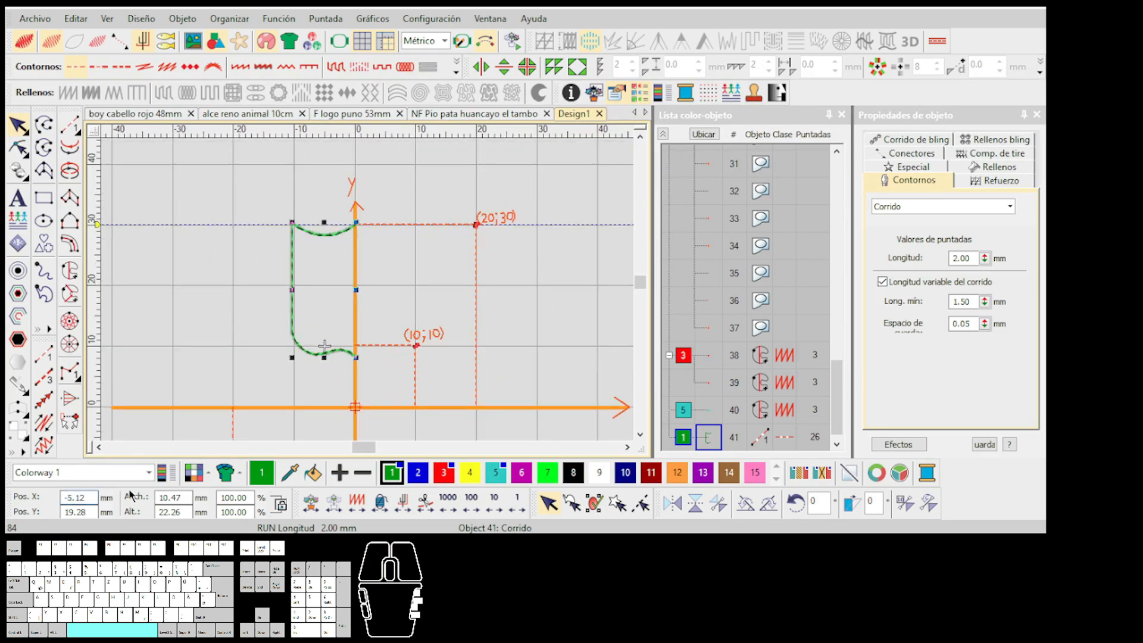
{"action": "key", "text": "BackSpace"}
{"action": "left_click", "coordinate": [93, 494]}
{"action": "key", "text": "Return"}
{"action": "left_click", "coordinate": [333, 295]}
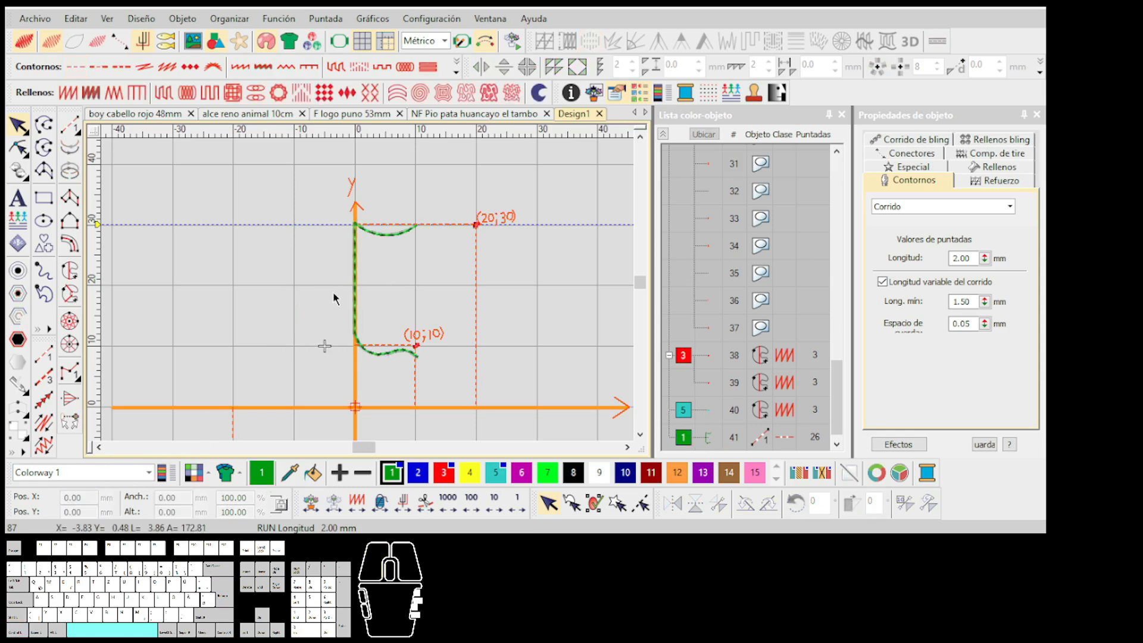
Undo the outline's last position change and select the outline again
{"action": "scroll", "coordinate": [359, 282], "scroll_direction": "up", "scroll_amount": 1}
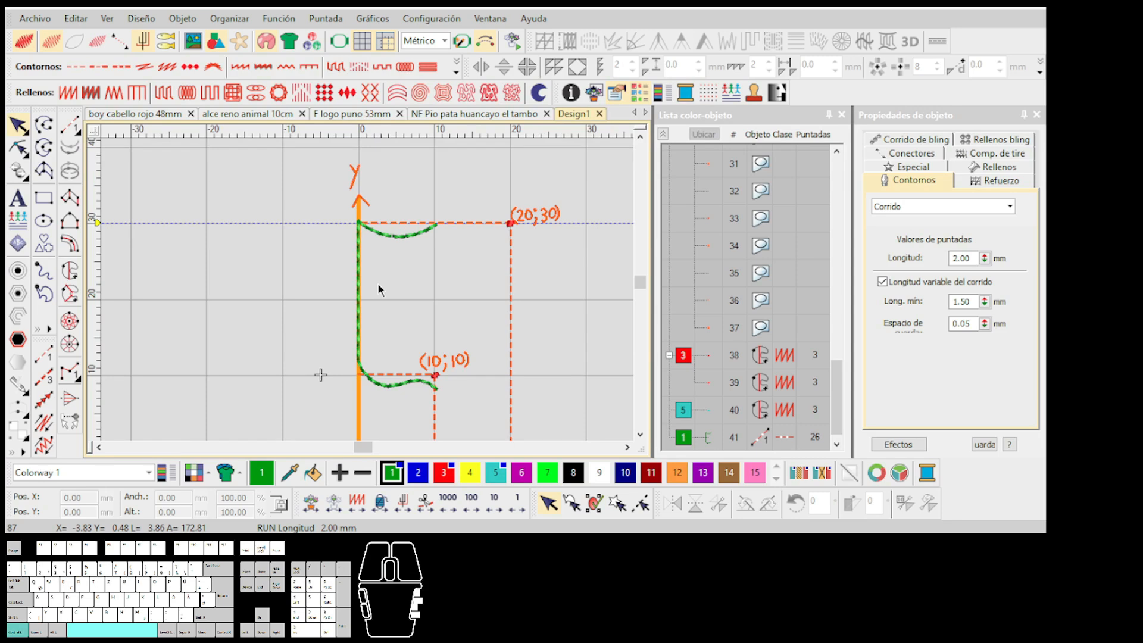
{"action": "key", "text": "ctrl+z"}
{"action": "left_click", "coordinate": [284, 302]}
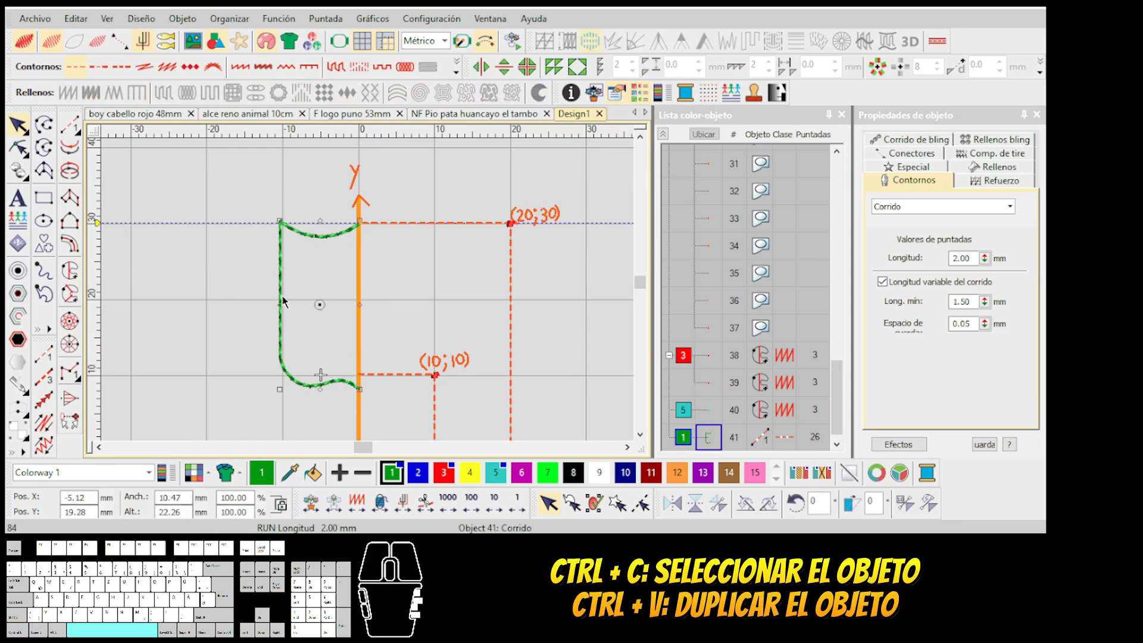
Duplicate the green half outline in place and set the copy's Pos. X to 5.12 mm
{"action": "scroll", "coordinate": [369, 296], "scroll_direction": "down", "scroll_amount": 1}
{"action": "scroll", "coordinate": [369, 296], "scroll_direction": "up", "scroll_amount": 1}
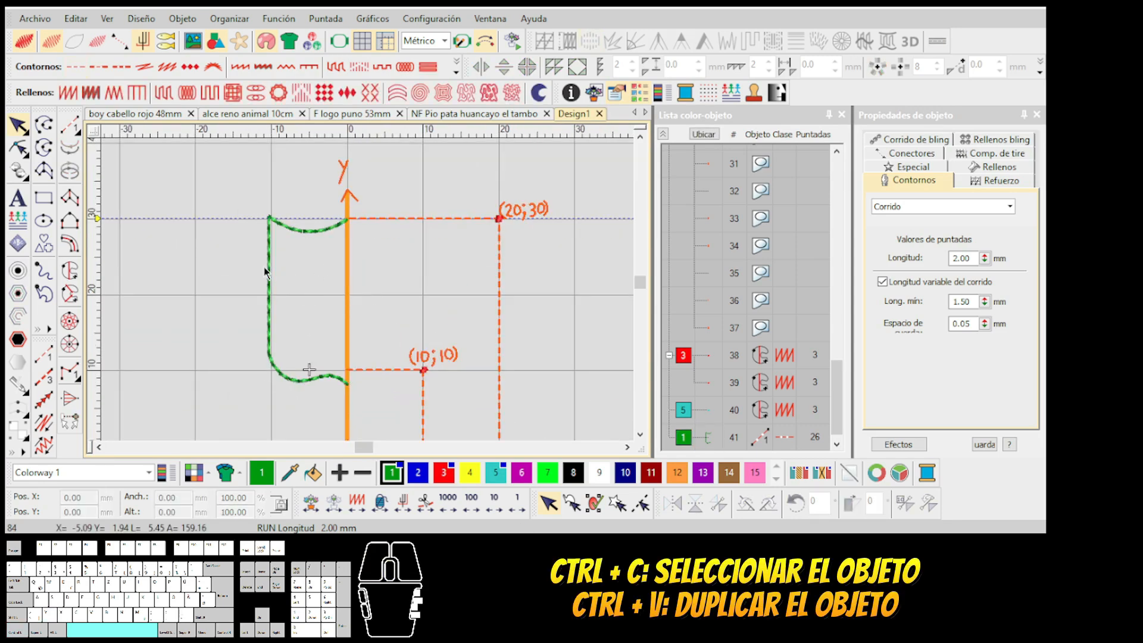
{"action": "key", "text": "ctrl+v"}
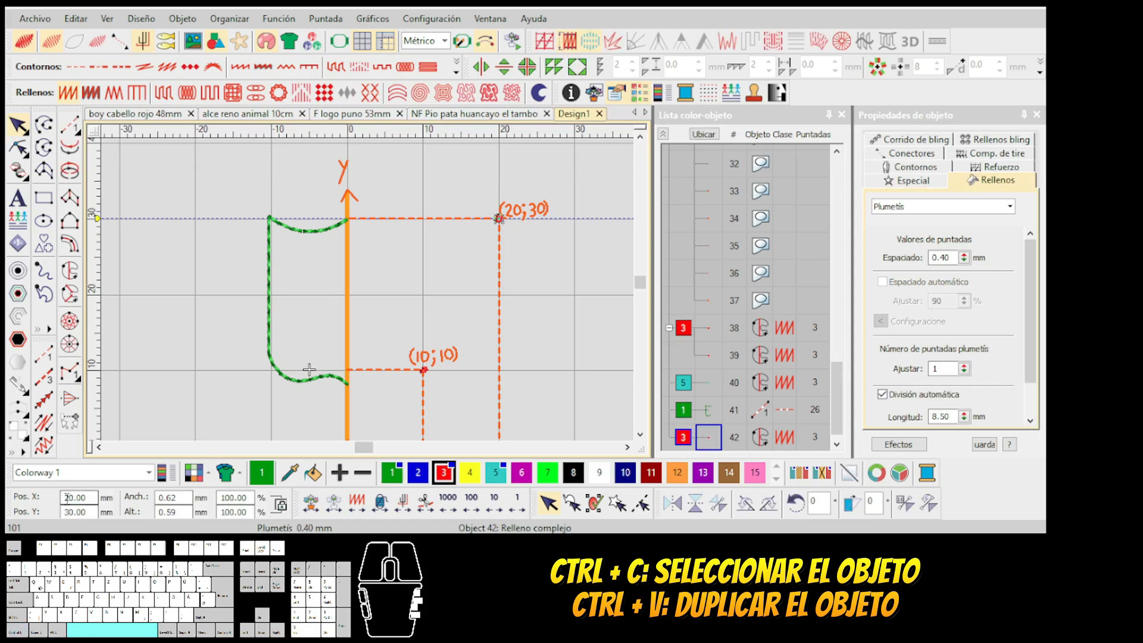
{"action": "left_click", "coordinate": [271, 357]}
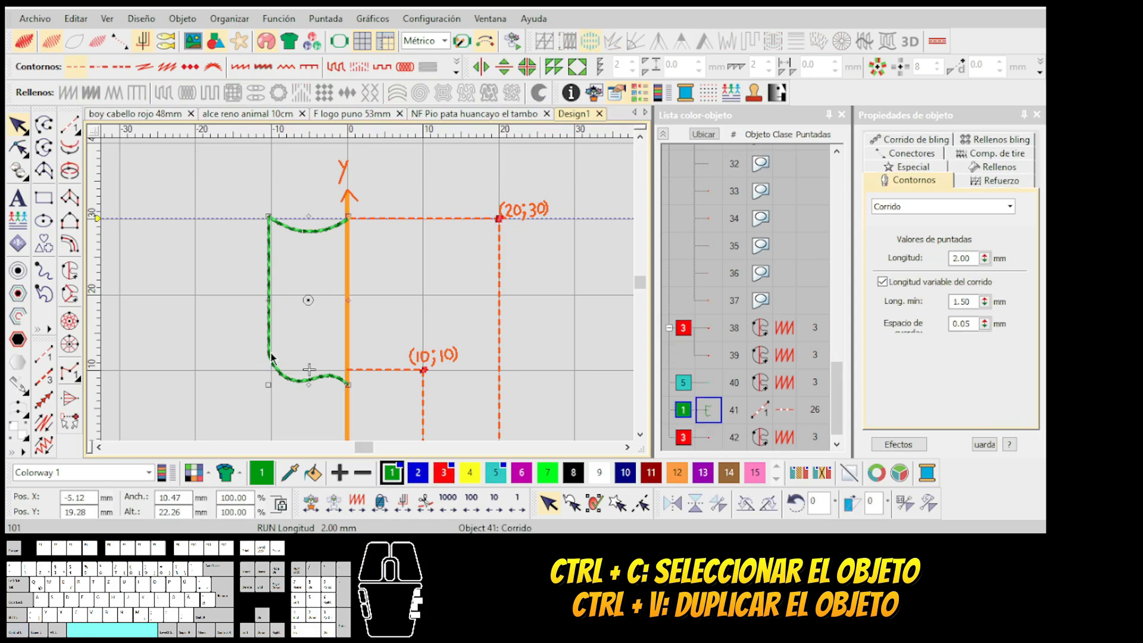
{"action": "key", "text": "ctrl+c"}
{"action": "key", "text": "ctrl+v"}
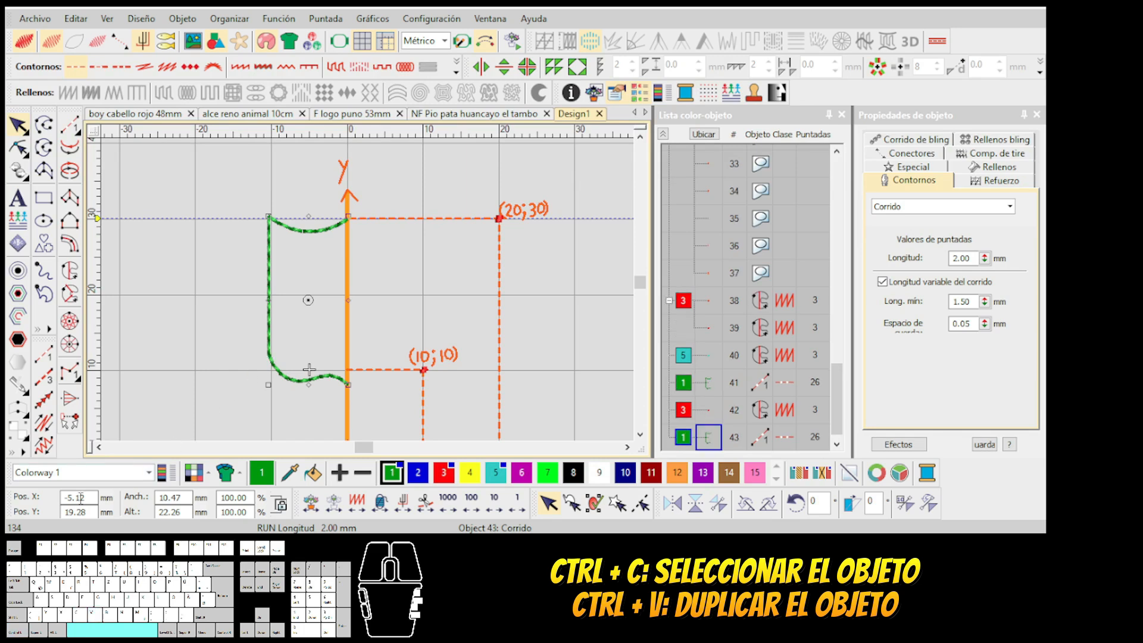
{"action": "key", "text": "Return"}
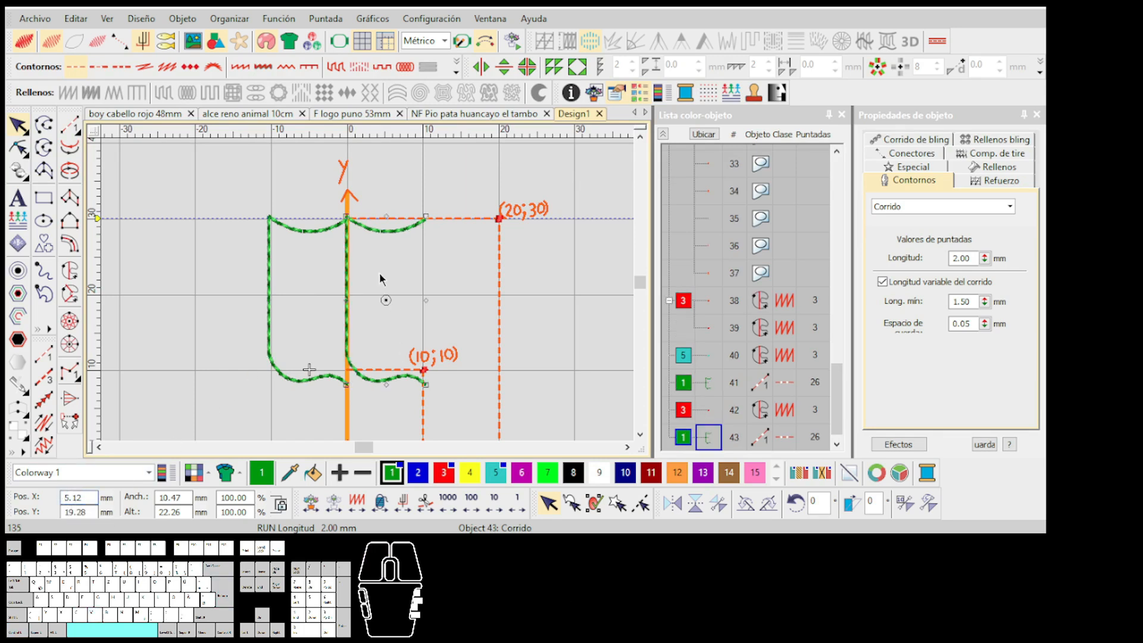
Mirror the copied half outline horizontally to complete the symmetrical shield shape
{"action": "left_click", "coordinate": [671, 504]}
{"action": "scroll", "coordinate": [375, 309], "scroll_direction": "down", "scroll_amount": 2}
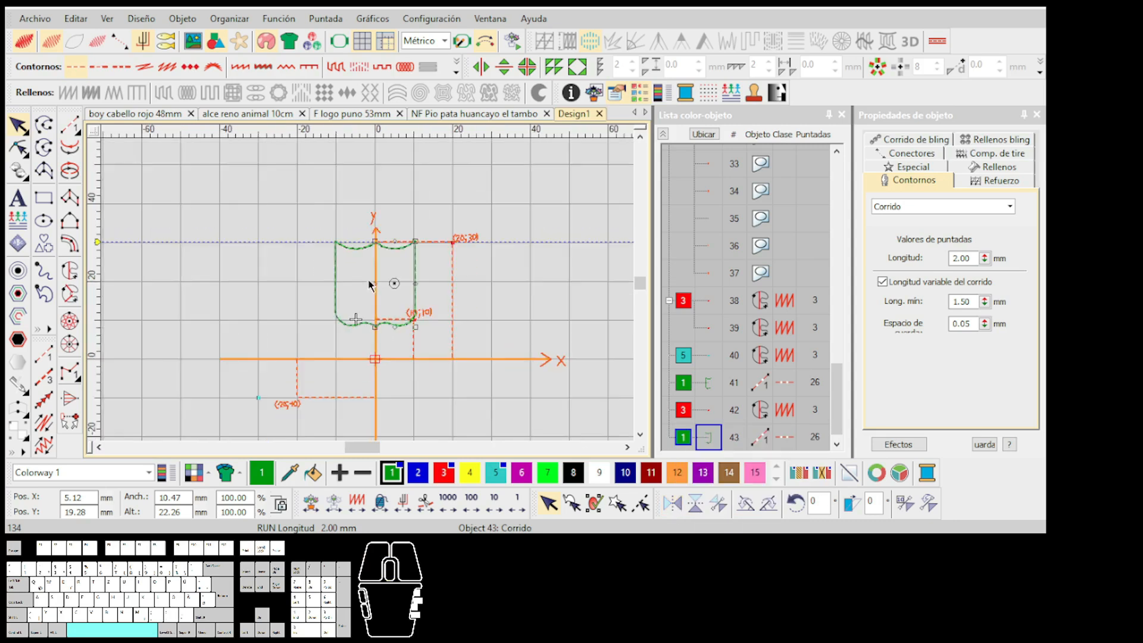
{"action": "scroll", "coordinate": [369, 288], "scroll_direction": "up", "scroll_amount": 2}
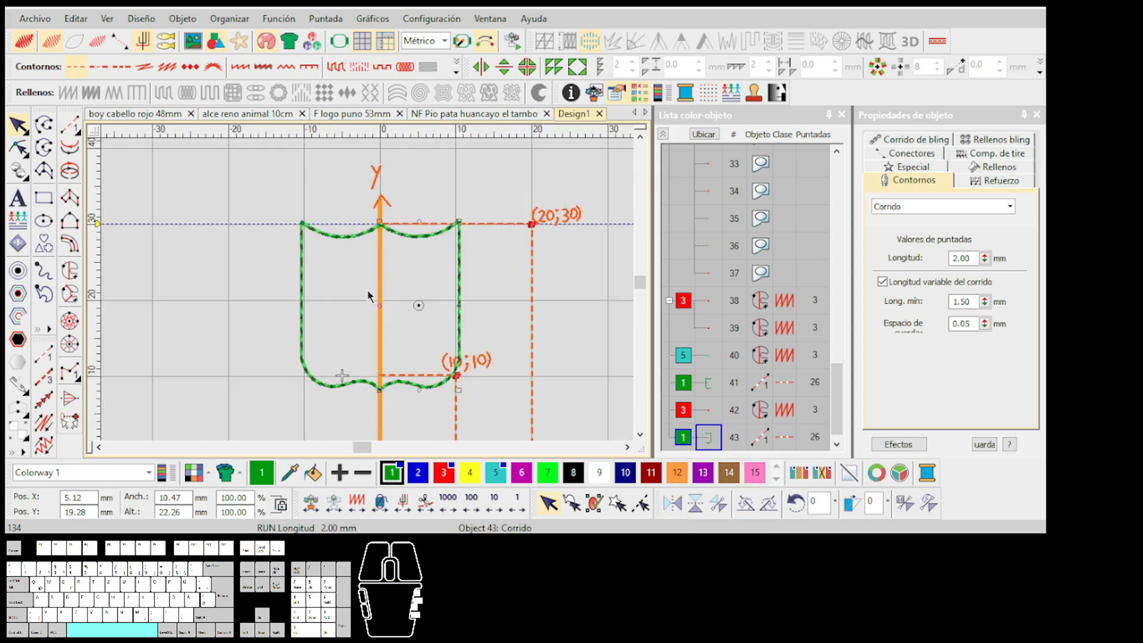
Select both green half outlines and join them into one closed outline
{"action": "left_click", "coordinate": [354, 238], "text": "ctrl"}
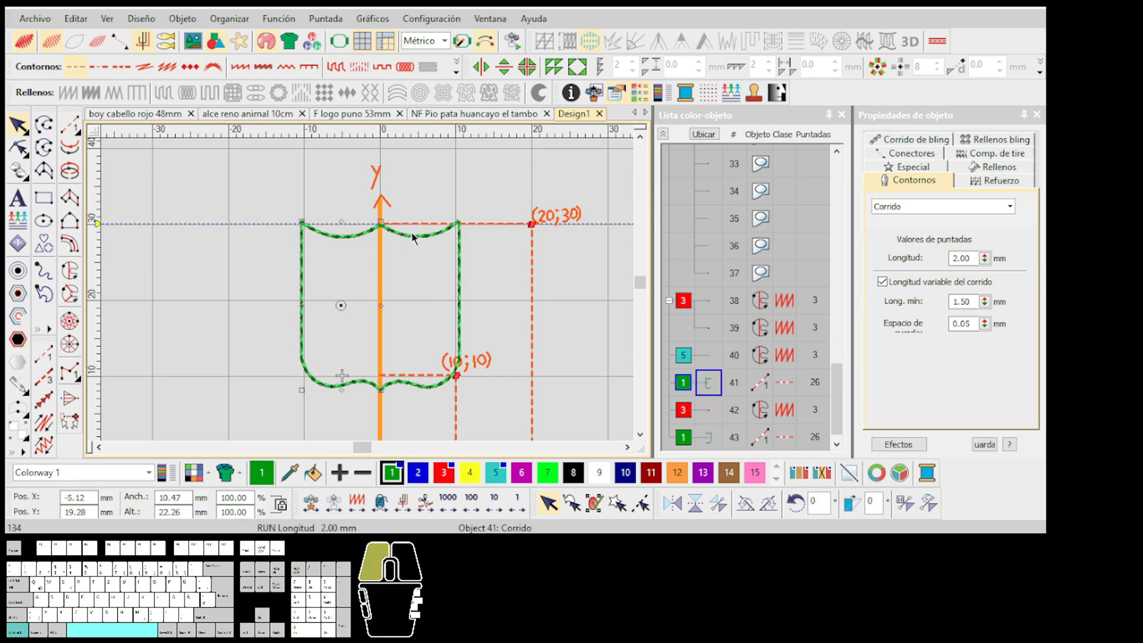
{"action": "right_click", "coordinate": [420, 297]}
{"action": "mouse_move", "coordinate": [556, 357]}
{"action": "left_click", "coordinate": [661, 359]}
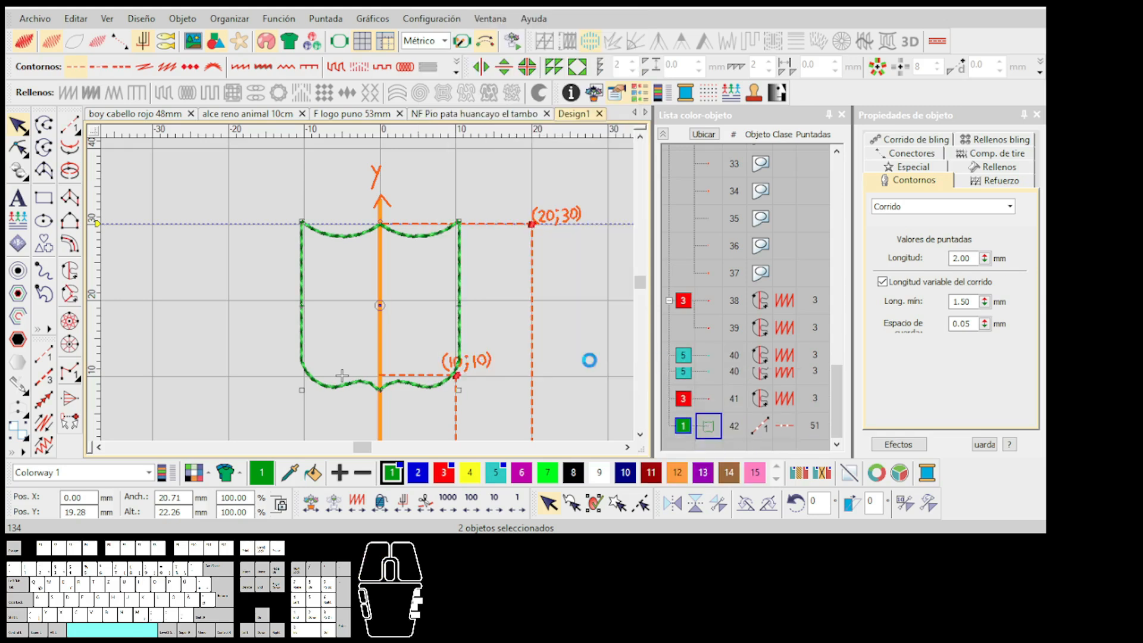
Stretch the joined shield outline downward to about 27 mm tall and place a copy about 45 mm towards negative X
{"action": "left_click", "coordinate": [382, 390]}
{"action": "left_click_drag", "start_coordinate": [381, 391], "coordinate": [381, 426]}
{"action": "scroll", "coordinate": [367, 291], "scroll_direction": "down", "scroll_amount": 3}
{"action": "left_click_drag", "start_coordinate": [372, 283], "coordinate": [198, 225]}
{"action": "scroll", "coordinate": [198, 225], "scroll_direction": "up", "scroll_amount": 2}
Show the shield copy's reshape nodes and examine how they are distributed on both halves
{"action": "key", "text": "h"}
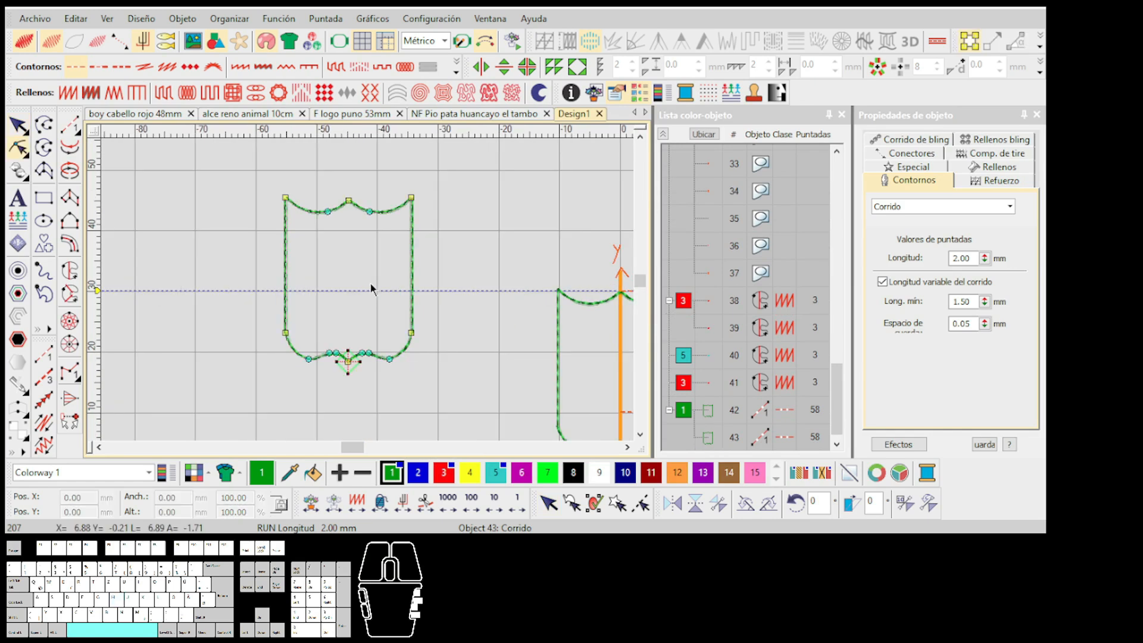
{"action": "scroll", "coordinate": [370, 288], "scroll_direction": "down", "scroll_amount": 3}
{"action": "scroll", "coordinate": [378, 290], "scroll_direction": "up", "scroll_amount": 1}
{"action": "left_click", "coordinate": [394, 299]}
{"action": "scroll", "coordinate": [383, 268], "scroll_direction": "down", "scroll_amount": 1}
{"action": "scroll", "coordinate": [383, 299], "scroll_direction": "up", "scroll_amount": 3}
Trace the whole shield centred on the Y axis as a closed Corrido outline with straight and curved points
{"action": "left_click", "coordinate": [69, 125]}
{"action": "scroll", "coordinate": [344, 294], "scroll_direction": "up", "scroll_amount": 3}
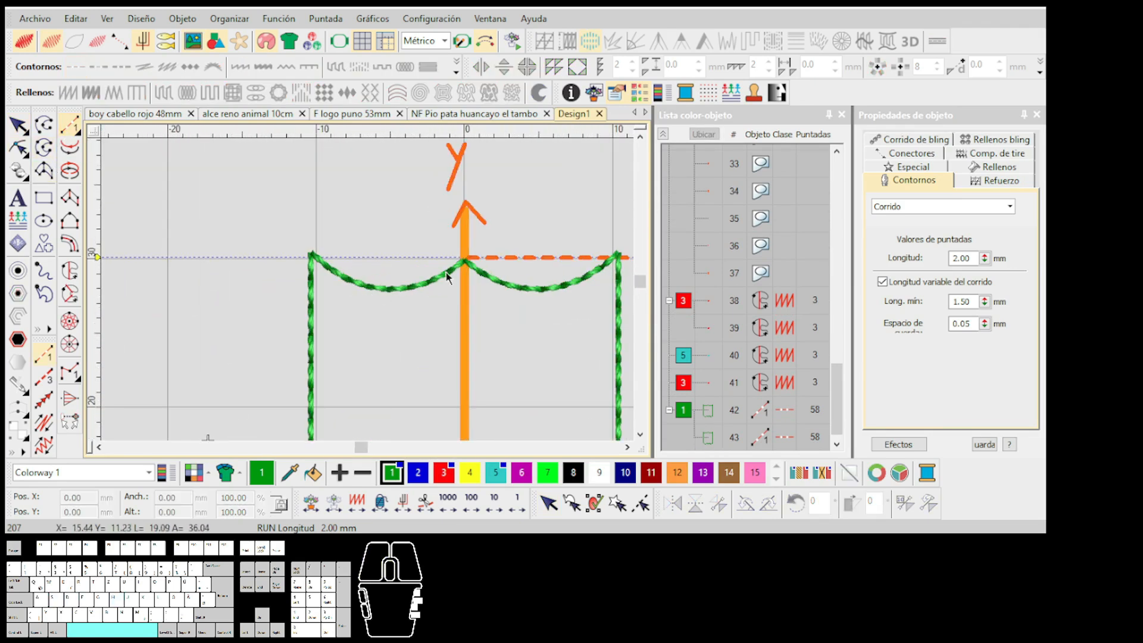
{"action": "left_click_drag", "start_coordinate": [410, 286], "coordinate": [329, 265]}
{"action": "left_click", "coordinate": [310, 253]}
{"action": "scroll", "coordinate": [319, 324], "scroll_direction": "down", "scroll_amount": 4}
{"action": "scroll", "coordinate": [369, 292], "scroll_direction": "up", "scroll_amount": 3}
{"action": "left_click", "coordinate": [369, 330], "text": "ctrl"}
{"action": "left_click", "coordinate": [492, 400]}
{"action": "left_click", "coordinate": [614, 330]}
{"action": "scroll", "coordinate": [613, 297], "scroll_direction": "down", "scroll_amount": 3}
{"action": "scroll", "coordinate": [391, 291], "scroll_direction": "up", "scroll_amount": 3}
{"action": "left_click", "coordinate": [390, 289], "text": "ctrl"}
{"action": "key", "text": "Return"}
Move the traced shield outline above the original, to about Pos. X -17 mm and Pos. Y 50 mm
{"action": "scroll", "coordinate": [290, 361], "scroll_direction": "down", "scroll_amount": 3}
{"action": "key", "text": "Escape"}
{"action": "mouse_move", "coordinate": [378, 266]}
{"action": "left_mouse_down"}
{"action": "mouse_move", "coordinate": [297, 159]}
{"action": "mouse_move", "coordinate": [318, 141]}
{"action": "left_mouse_up"}
{"action": "scroll", "coordinate": [369, 295], "scroll_direction": "up", "scroll_amount": 5}
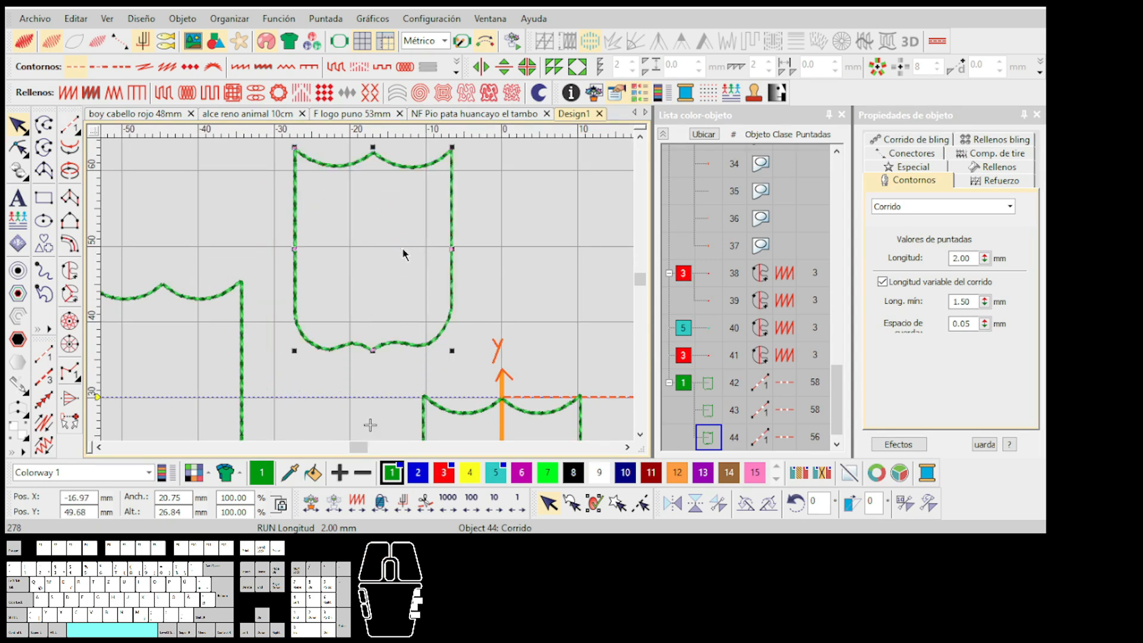
Adjust the traced shield outline's nodes in reshape mode to even out its two halves
{"action": "scroll", "coordinate": [369, 294], "scroll_direction": "down", "scroll_amount": 2}
{"action": "scroll", "coordinate": [372, 296], "scroll_direction": "up", "scroll_amount": 4}
{"action": "key", "text": "h"}
{"action": "left_click_drag", "start_coordinate": [404, 306], "coordinate": [402, 297]}
{"action": "scroll", "coordinate": [387, 262], "scroll_direction": "down", "scroll_amount": 3}
{"action": "scroll", "coordinate": [375, 300], "scroll_direction": "down", "scroll_amount": 3}
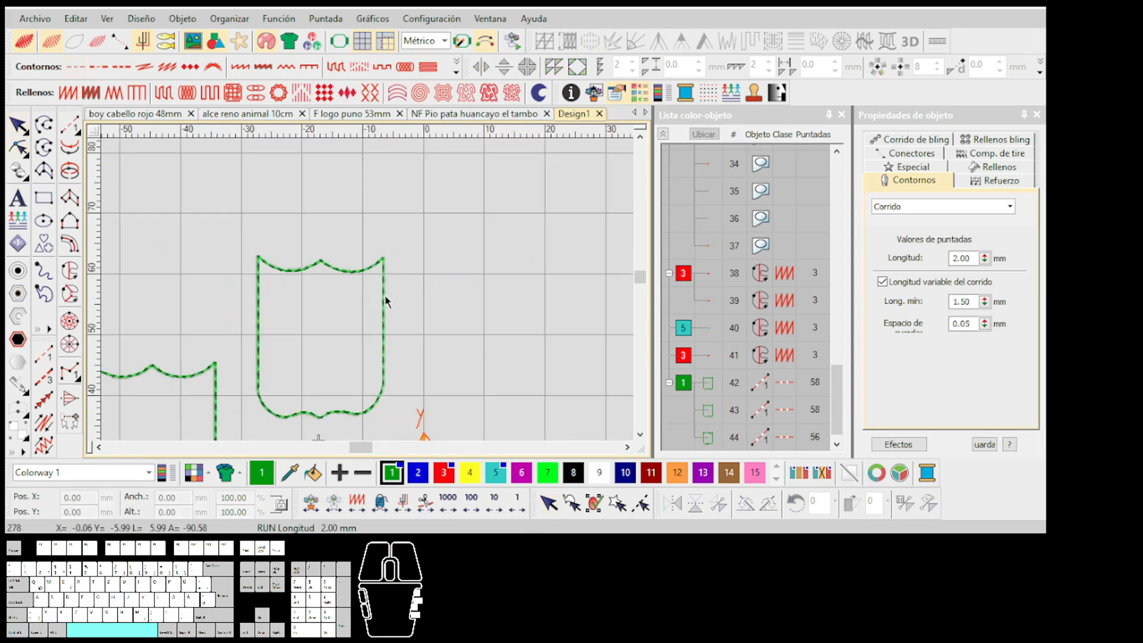
{"action": "scroll", "coordinate": [381, 295], "scroll_direction": "up", "scroll_amount": 2}
{"action": "left_click", "coordinate": [366, 263]}
Delete the hand-traced shield outline above the diagram
{"action": "scroll", "coordinate": [366, 294], "scroll_direction": "down", "scroll_amount": 4}
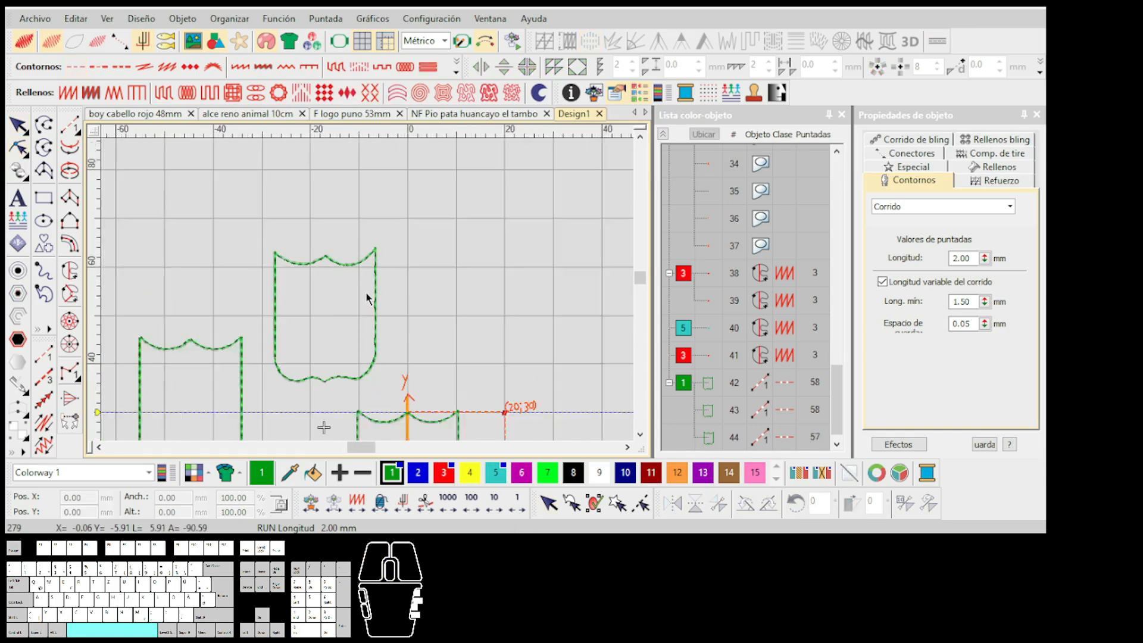
{"action": "scroll", "coordinate": [370, 291], "scroll_direction": "down", "scroll_amount": 1}
{"action": "left_click", "coordinate": [370, 295]}
{"action": "key", "text": "Escape"}
{"action": "key", "text": "Delete"}
{"action": "left_click", "coordinate": [354, 297]}
{"action": "key", "text": "0"}
{"action": "scroll", "coordinate": [369, 292], "scroll_direction": "up", "scroll_amount": 5}
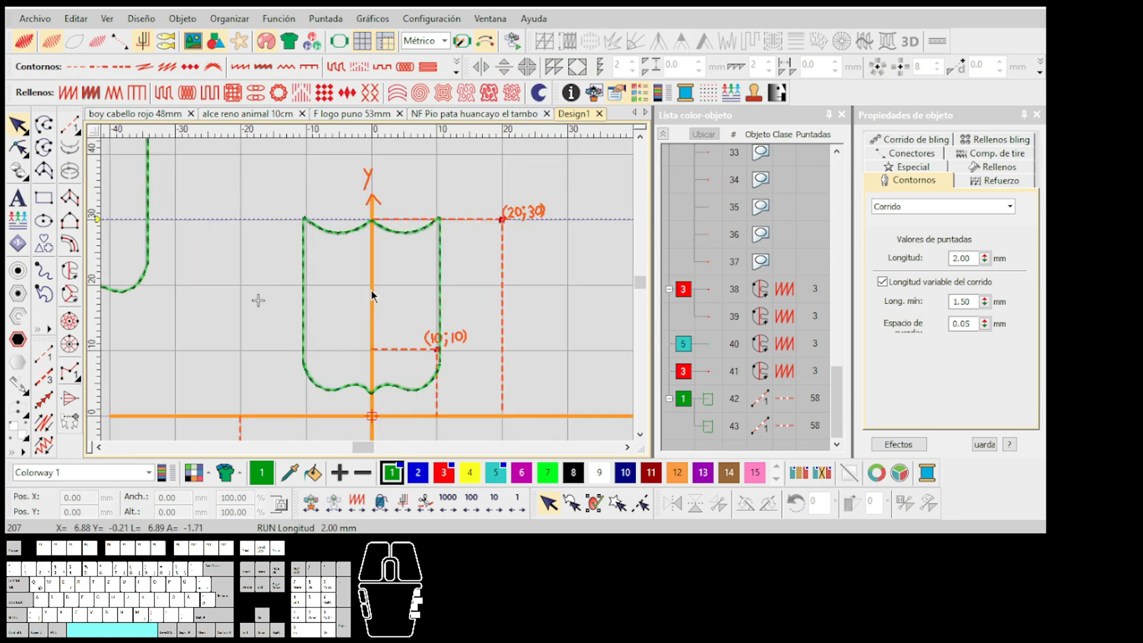
Reshape the lower end of the positive-side half outline where it meets its mirrored half on the Y axis
{"action": "left_click", "coordinate": [351, 200]}
{"action": "scroll", "coordinate": [368, 295], "scroll_direction": "down", "scroll_amount": 3}
{"action": "scroll", "coordinate": [369, 295], "scroll_direction": "up", "scroll_amount": 1}
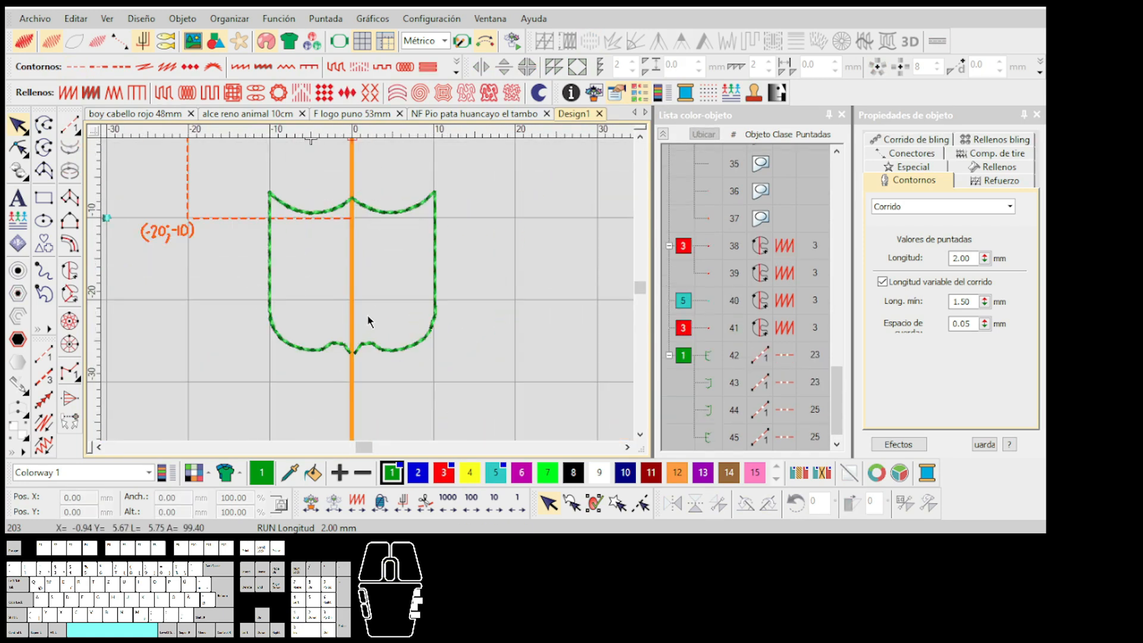
{"action": "scroll", "coordinate": [369, 320], "scroll_direction": "up", "scroll_amount": 3}
{"action": "scroll", "coordinate": [360, 326], "scroll_direction": "up", "scroll_amount": 3}
{"action": "left_click", "coordinate": [369, 291]}
{"action": "scroll", "coordinate": [365, 294], "scroll_direction": "up", "scroll_amount": 1}
{"action": "key", "text": "h"}
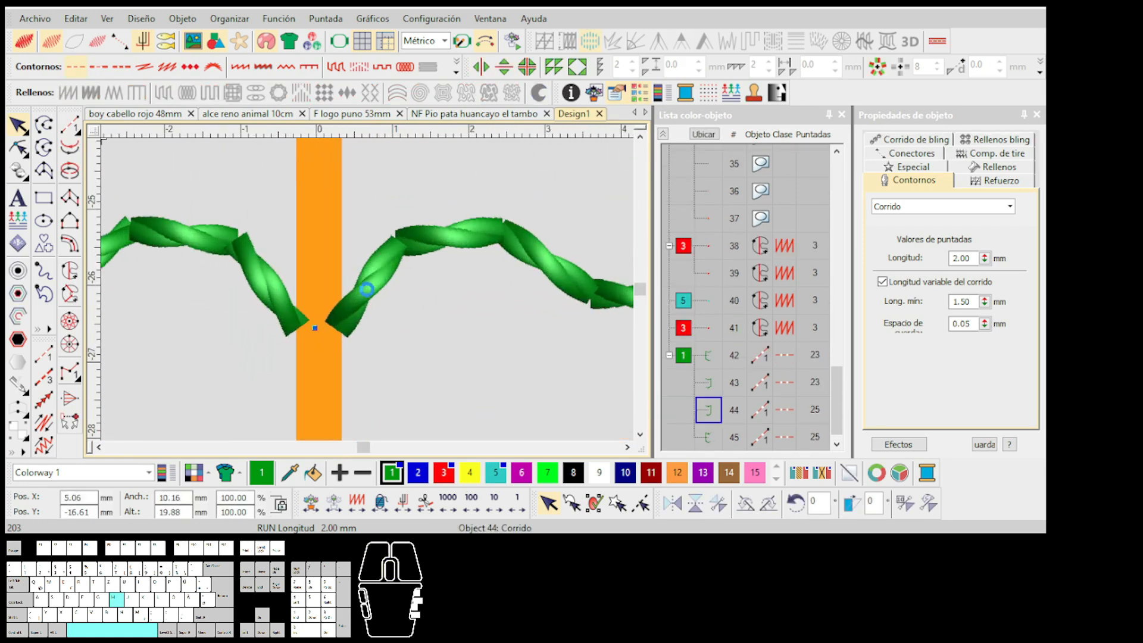
{"action": "left_click_drag", "start_coordinate": [337, 327], "coordinate": [311, 339]}
{"action": "left_click", "coordinate": [290, 318]}
{"action": "key", "text": "Escape"}
Place a vertical guide at X 0 along the Y axis through the middle of the lower shield
{"action": "scroll", "coordinate": [374, 291], "scroll_direction": "down", "scroll_amount": 1}
{"action": "scroll", "coordinate": [368, 295], "scroll_direction": "down", "scroll_amount": 4}
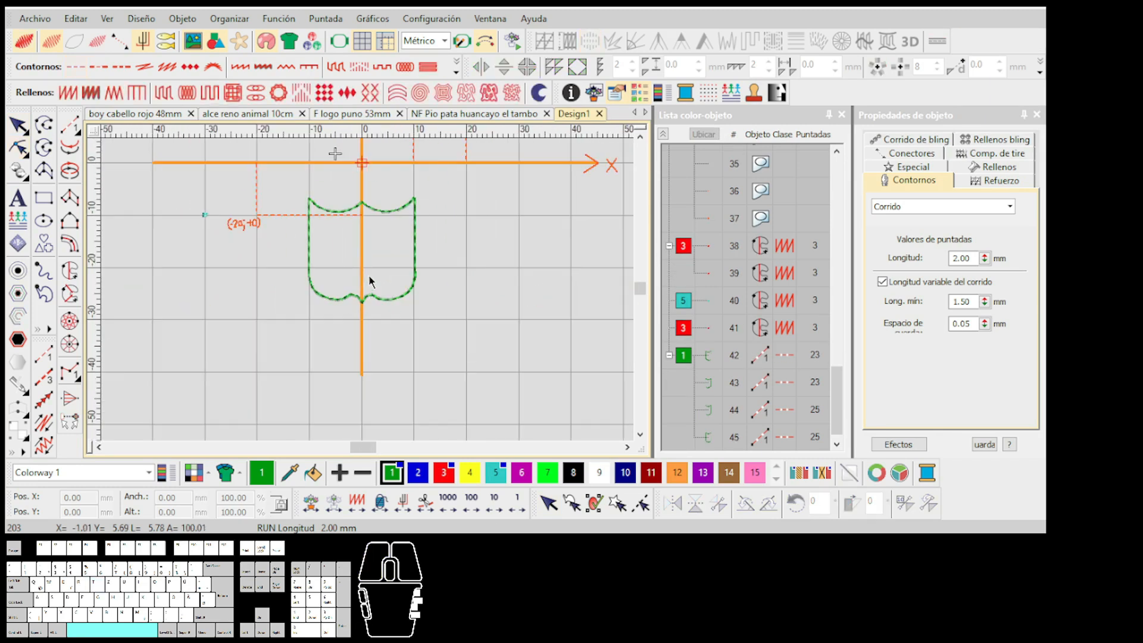
{"action": "scroll", "coordinate": [355, 258], "scroll_direction": "down", "scroll_amount": 2}
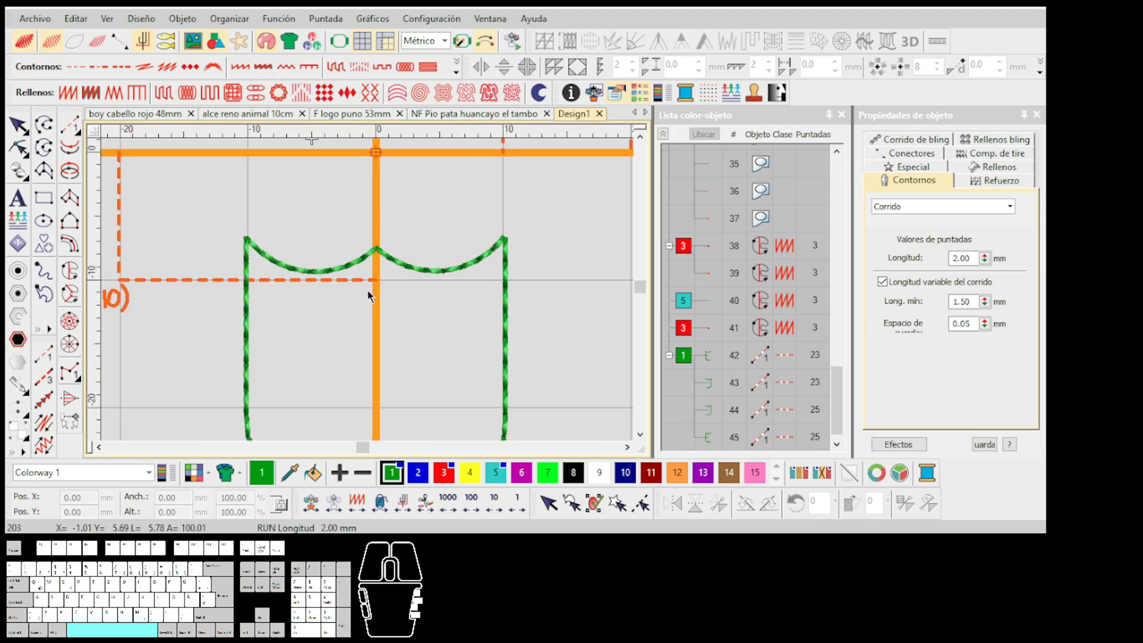
{"action": "scroll", "coordinate": [368, 292], "scroll_direction": "up", "scroll_amount": 6}
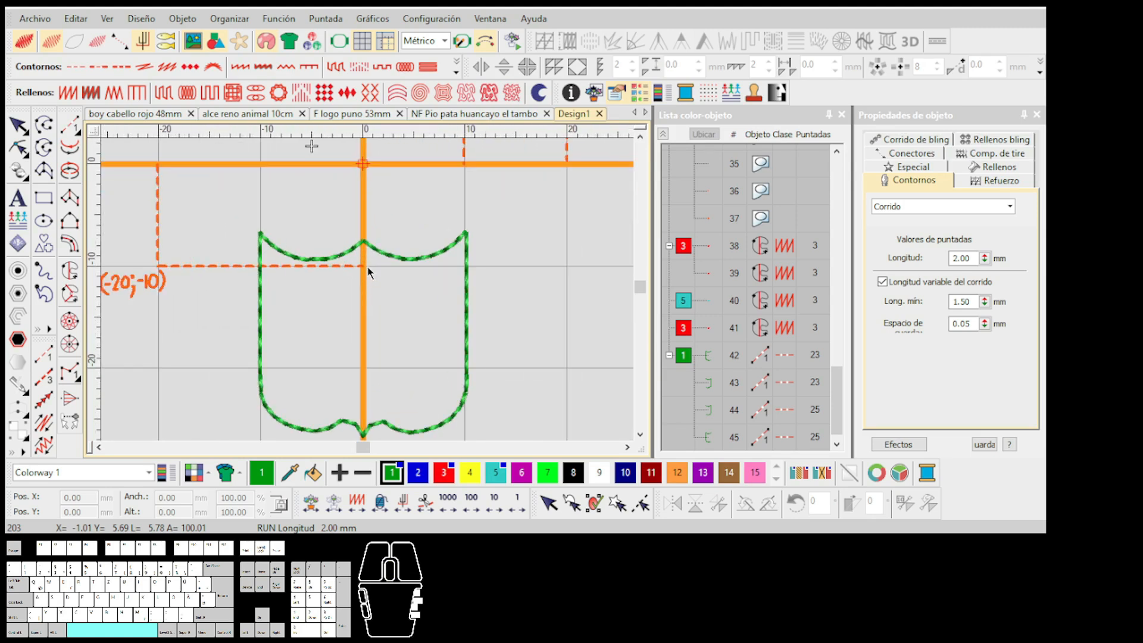
{"action": "left_click_drag", "start_coordinate": [364, 129], "coordinate": [362, 143]}
{"action": "scroll", "coordinate": [369, 309], "scroll_direction": "up", "scroll_amount": 3}
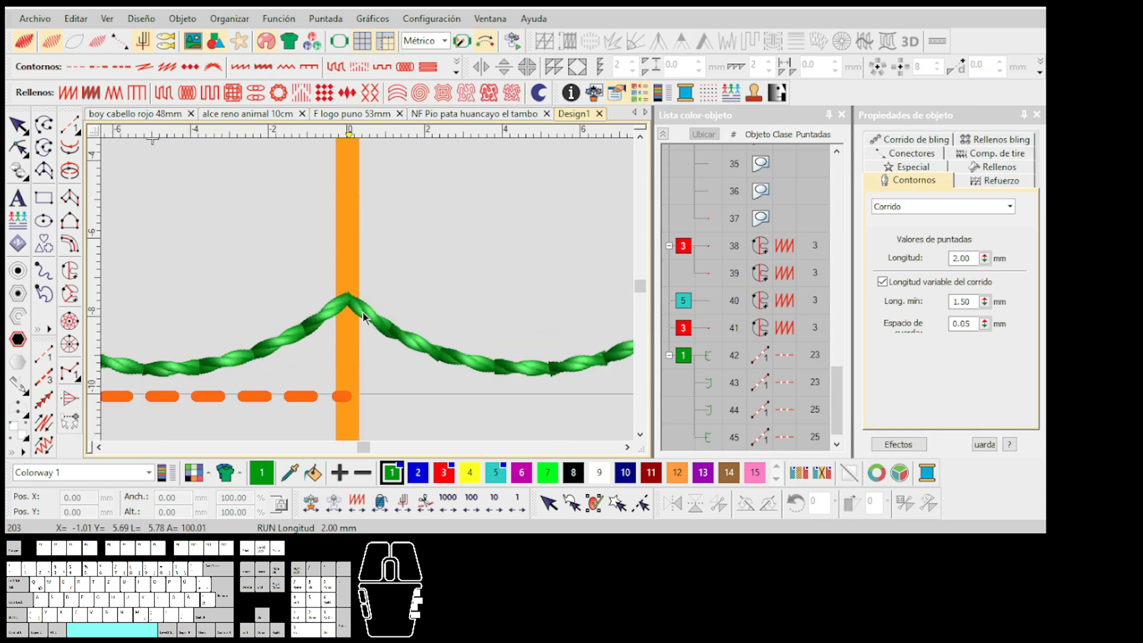
{"action": "left_click", "coordinate": [368, 295]}
{"action": "scroll", "coordinate": [369, 296], "scroll_direction": "down", "scroll_amount": 5}
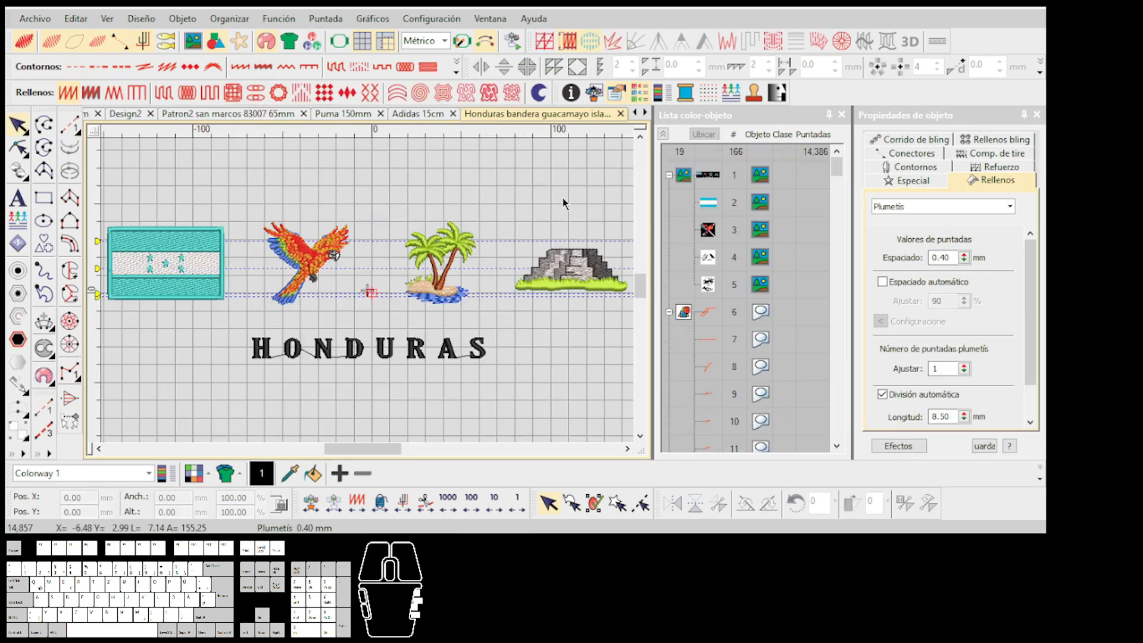
Look up the Ver toolbar in the list of available toolbars for the Honduras design
{"action": "right_click", "coordinate": [799, 107]}
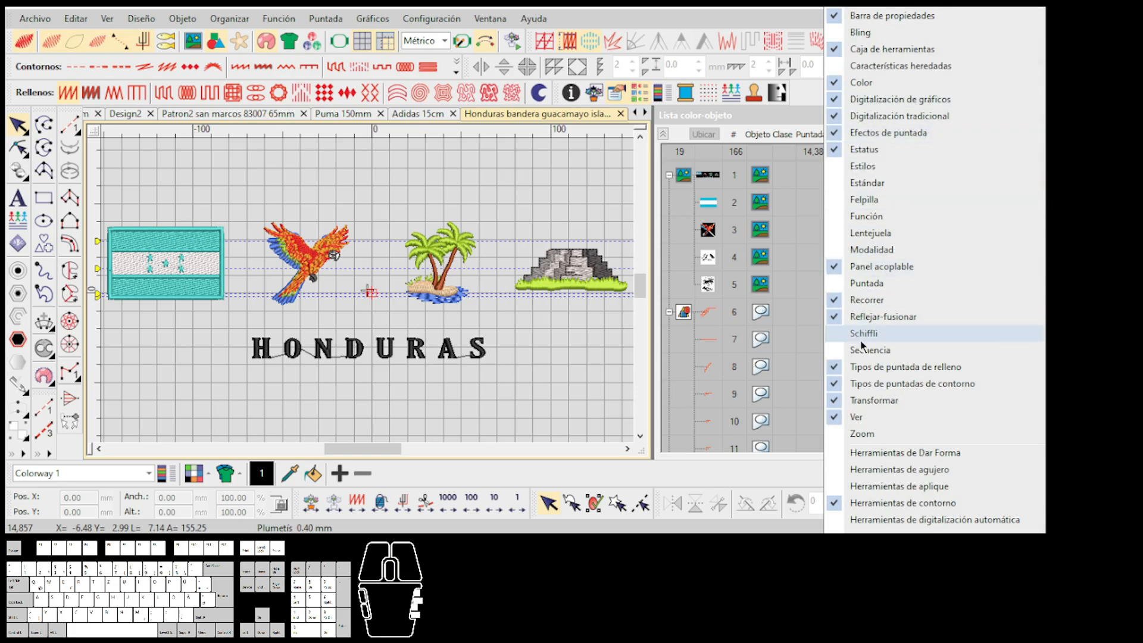
{"action": "left_click", "coordinate": [874, 421]}
{"action": "left_click", "coordinate": [874, 421]}
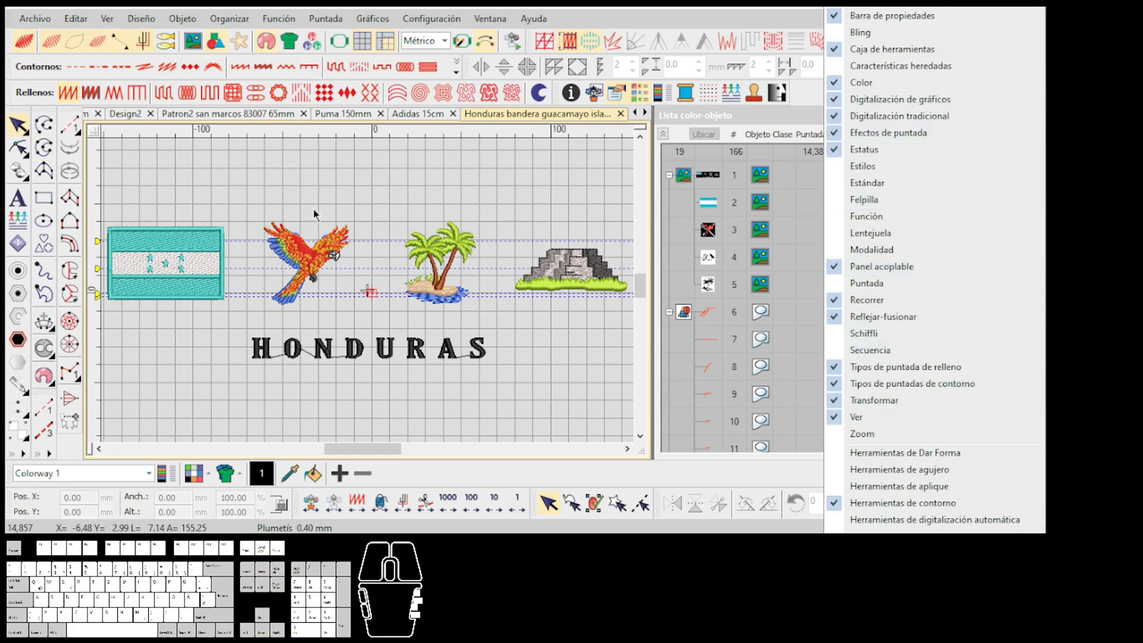
{"action": "left_click", "coordinate": [51, 70]}
{"action": "mouse_move", "coordinate": [11, 41]}
{"action": "left_mouse_down"}
{"action": "mouse_move", "coordinate": [113, 202]}
{"action": "mouse_move", "coordinate": [56, 51]}
{"action": "mouse_move", "coordinate": [8, 40]}
{"action": "left_mouse_up"}
{"action": "left_click", "coordinate": [320, 193]}
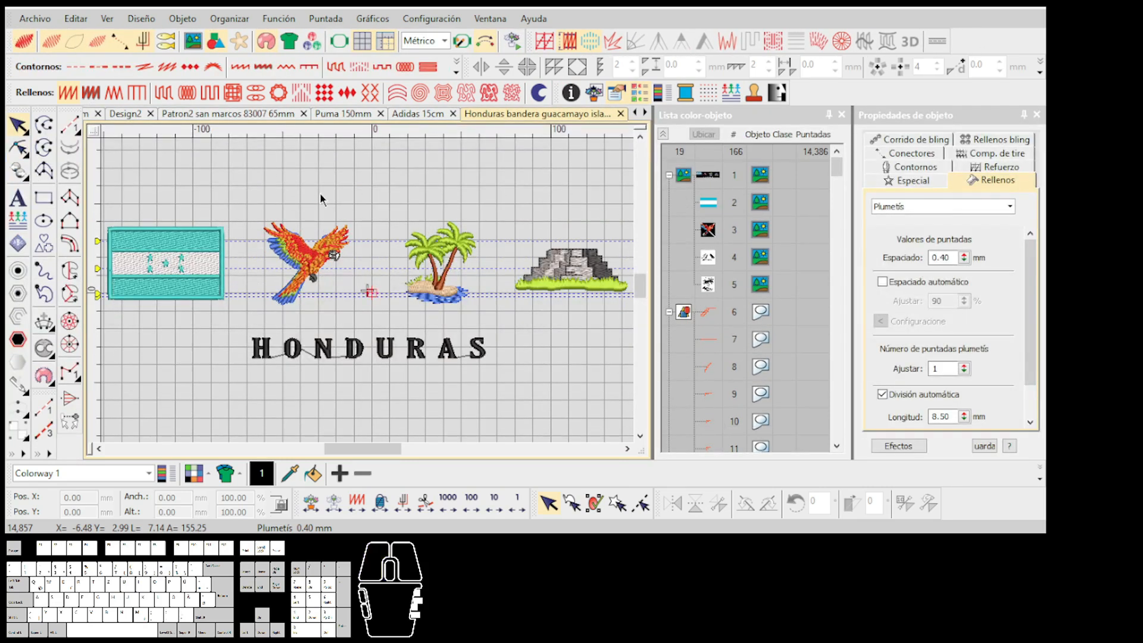
Turn off the realistic stitch view of the Honduras design
{"action": "scroll", "coordinate": [199, 264], "scroll_direction": "up", "scroll_amount": 1}
{"action": "scroll", "coordinate": [499, 310], "scroll_direction": "down", "scroll_amount": 1}
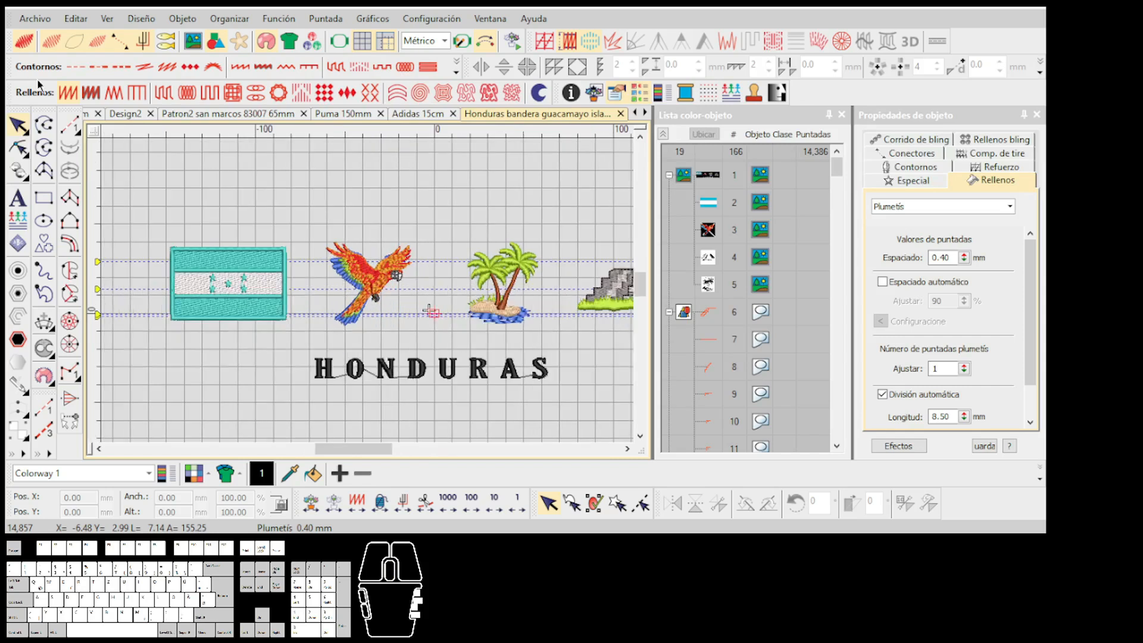
{"action": "left_click", "coordinate": [24, 42]}
Examine the plain stitches, connectors and trims of the flag, macaw, palm island, pyramid and HONDURAS lettering
{"action": "scroll", "coordinate": [358, 292], "scroll_direction": "up", "scroll_amount": 2}
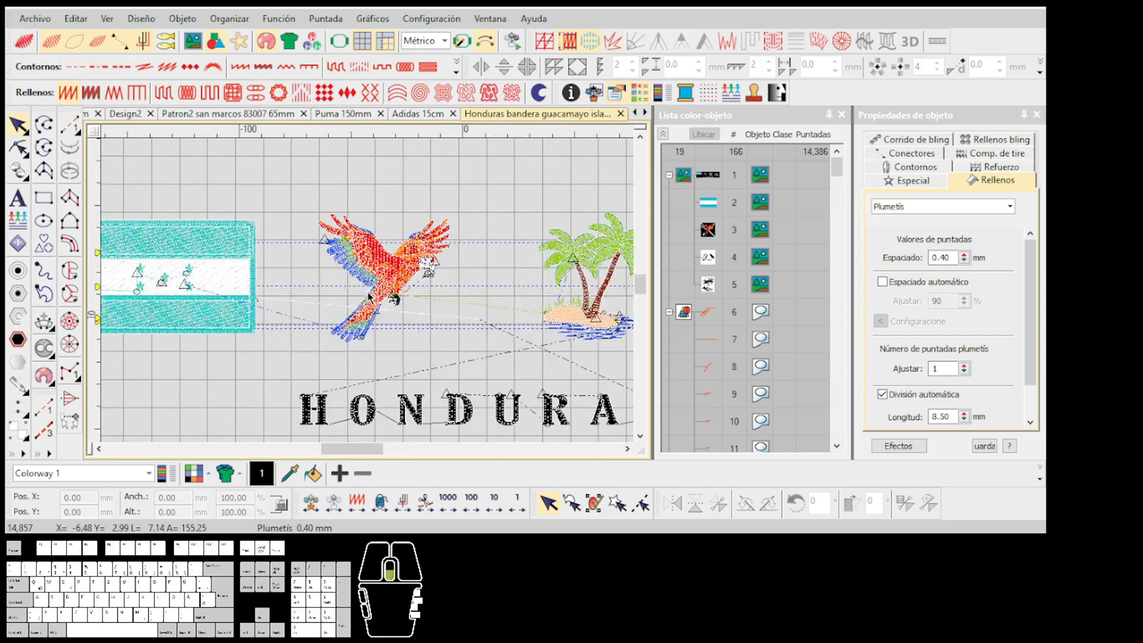
{"action": "scroll", "coordinate": [370, 295], "scroll_direction": "down", "scroll_amount": 1}
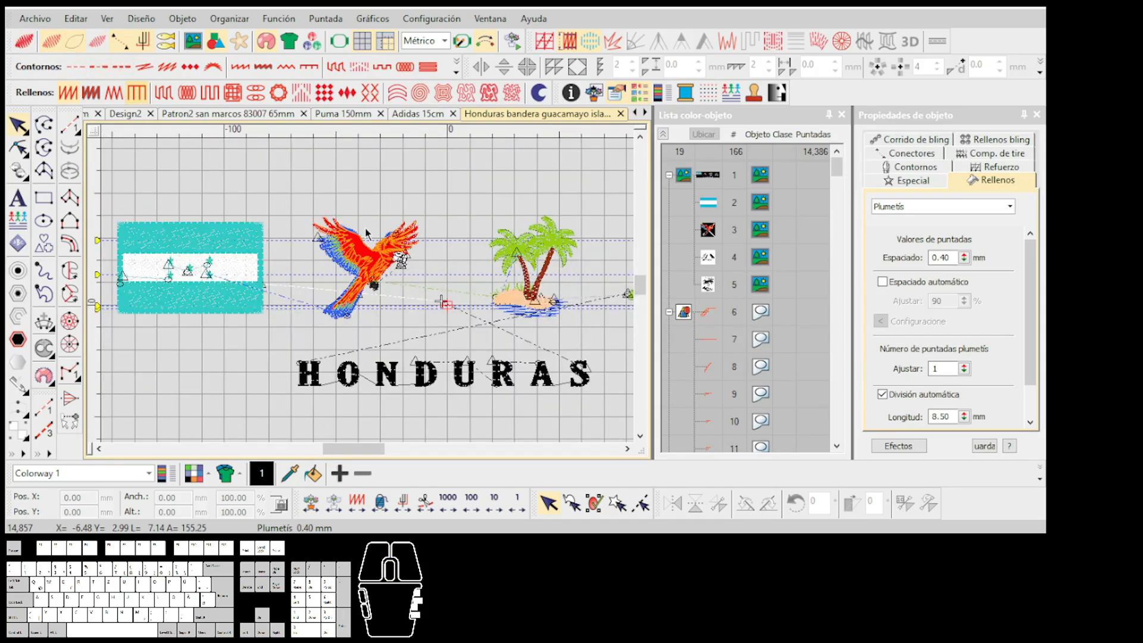
{"action": "scroll", "coordinate": [368, 295], "scroll_direction": "up", "scroll_amount": 3}
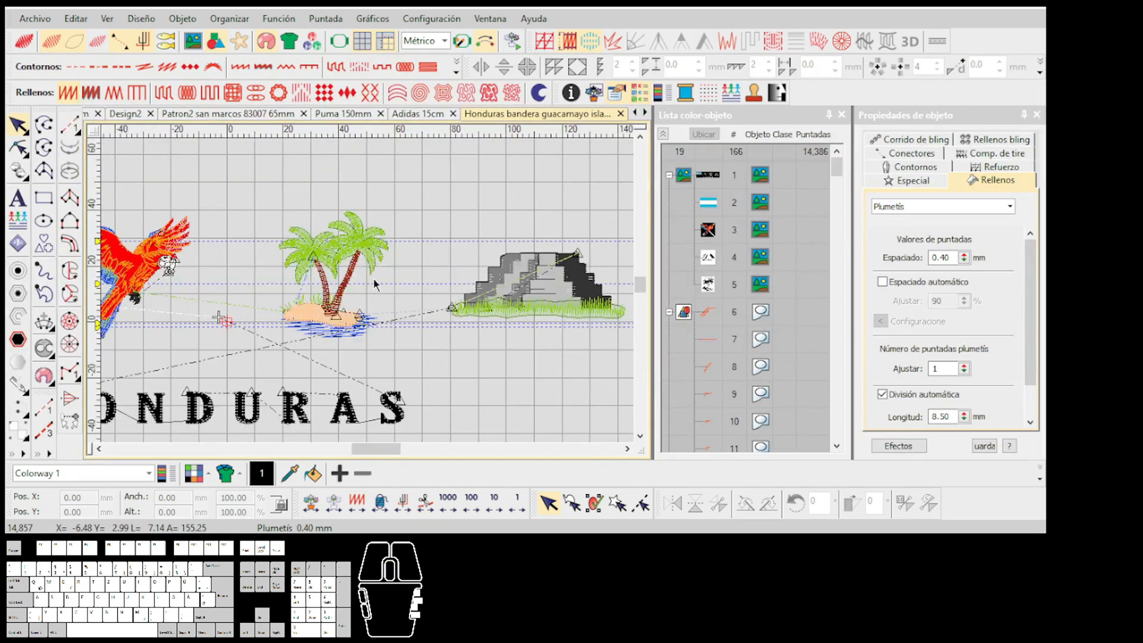
{"action": "scroll", "coordinate": [374, 283], "scroll_direction": "down", "scroll_amount": 1}
{"action": "scroll", "coordinate": [179, 306], "scroll_direction": "up", "scroll_amount": 3}
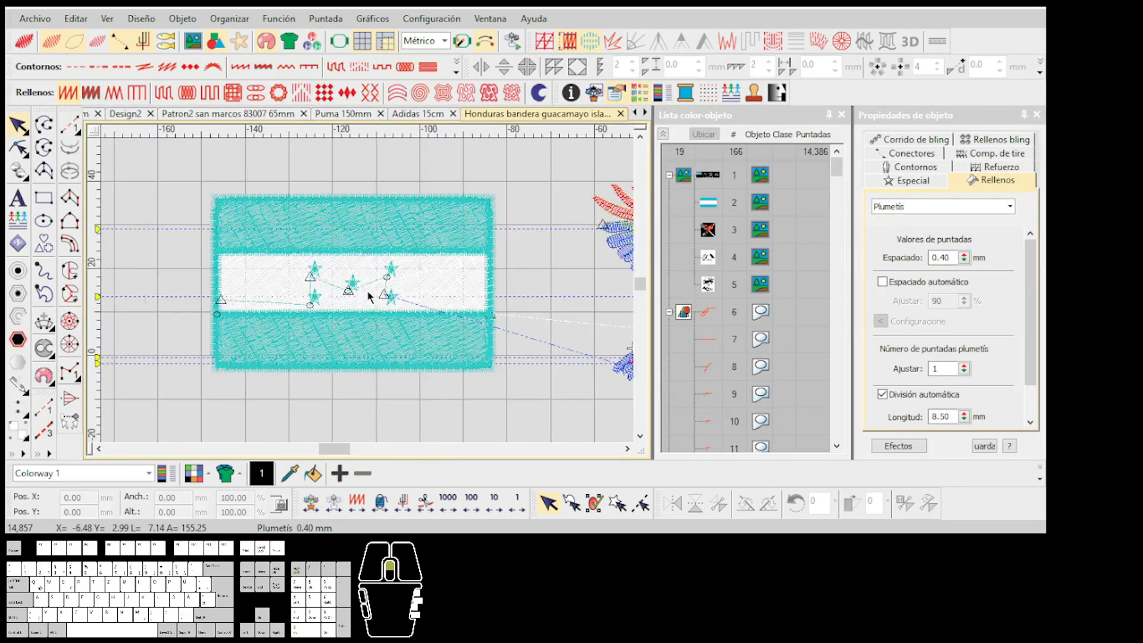
{"action": "scroll", "coordinate": [370, 295], "scroll_direction": "up", "scroll_amount": 1}
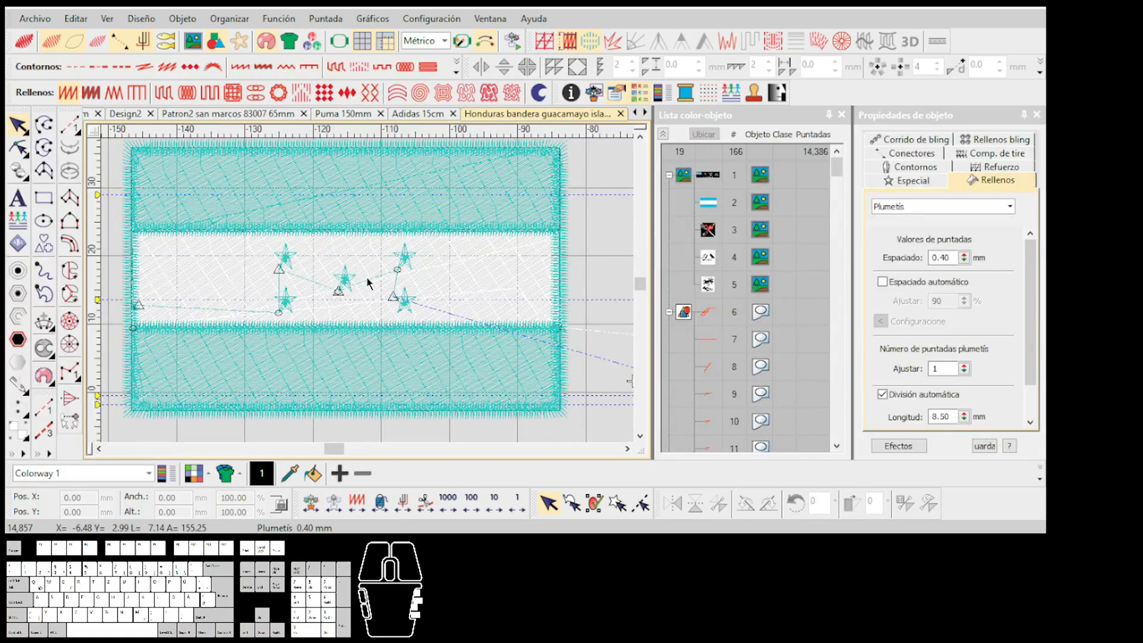
{"action": "scroll", "coordinate": [365, 295], "scroll_direction": "up", "scroll_amount": 2}
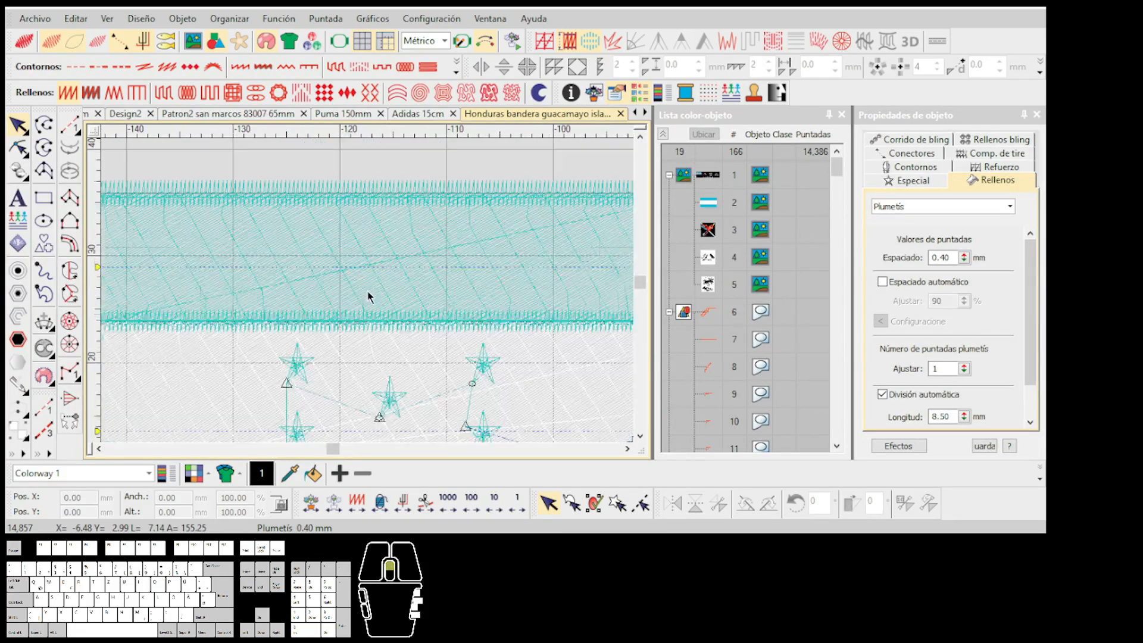
{"action": "scroll", "coordinate": [382, 311], "scroll_direction": "down", "scroll_amount": 3}
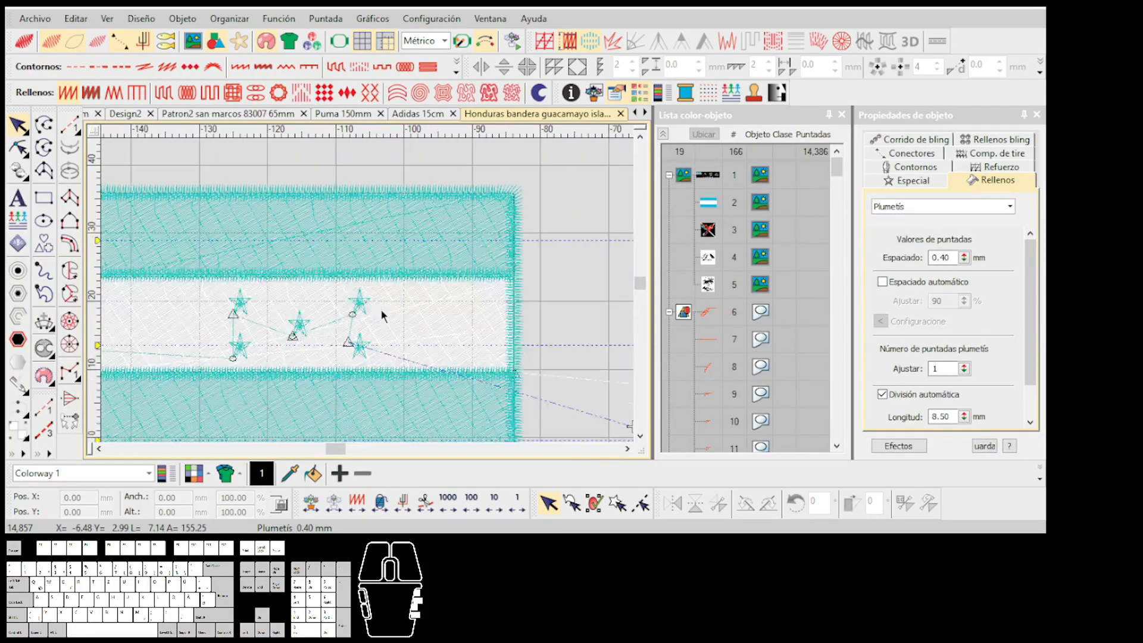
{"action": "scroll", "coordinate": [370, 298], "scroll_direction": "up", "scroll_amount": 3}
{"action": "scroll", "coordinate": [370, 294], "scroll_direction": "down", "scroll_amount": 2}
{"action": "scroll", "coordinate": [357, 274], "scroll_direction": "up", "scroll_amount": 2}
{"action": "scroll", "coordinate": [363, 295], "scroll_direction": "down", "scroll_amount": 3}
{"action": "scroll", "coordinate": [369, 296], "scroll_direction": "down", "scroll_amount": 2}
{"action": "scroll", "coordinate": [368, 295], "scroll_direction": "up", "scroll_amount": 3}
{"action": "scroll", "coordinate": [312, 260], "scroll_direction": "up", "scroll_amount": 1}
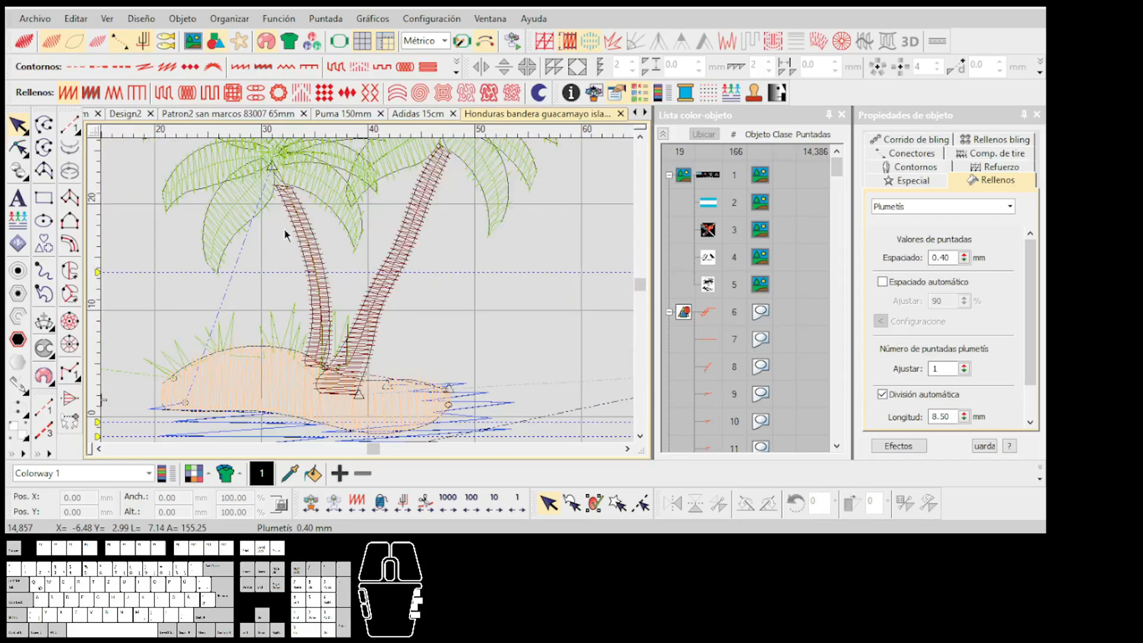
{"action": "scroll", "coordinate": [229, 320], "scroll_direction": "down", "scroll_amount": 4}
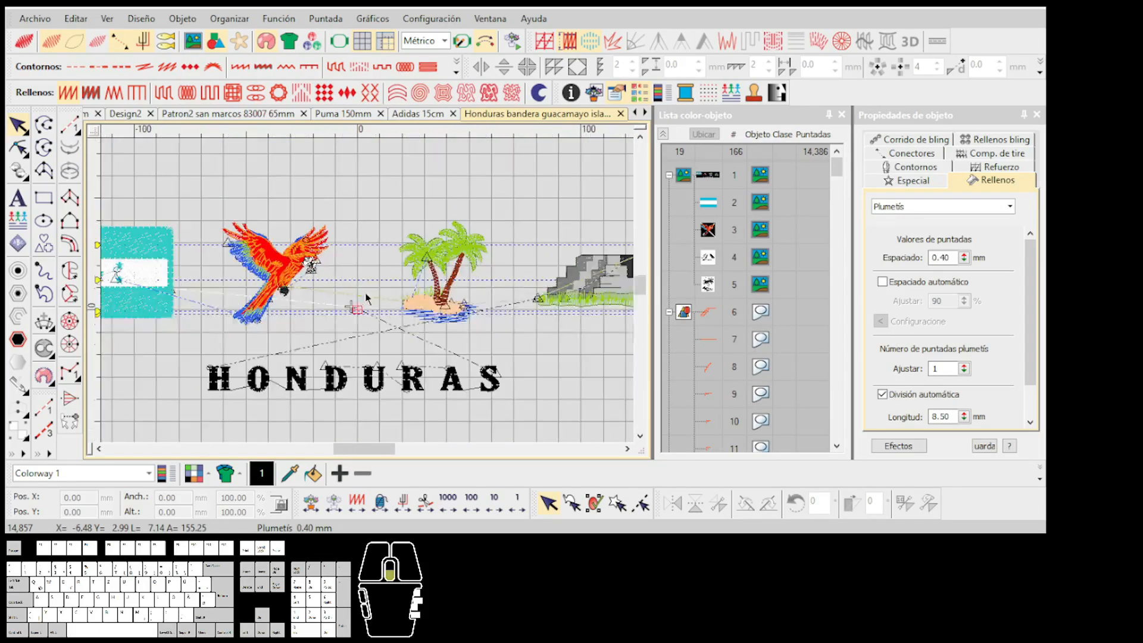
Turn the realistic stitch view back on and select the upper turquoise band of the flag
{"action": "key", "text": "t"}
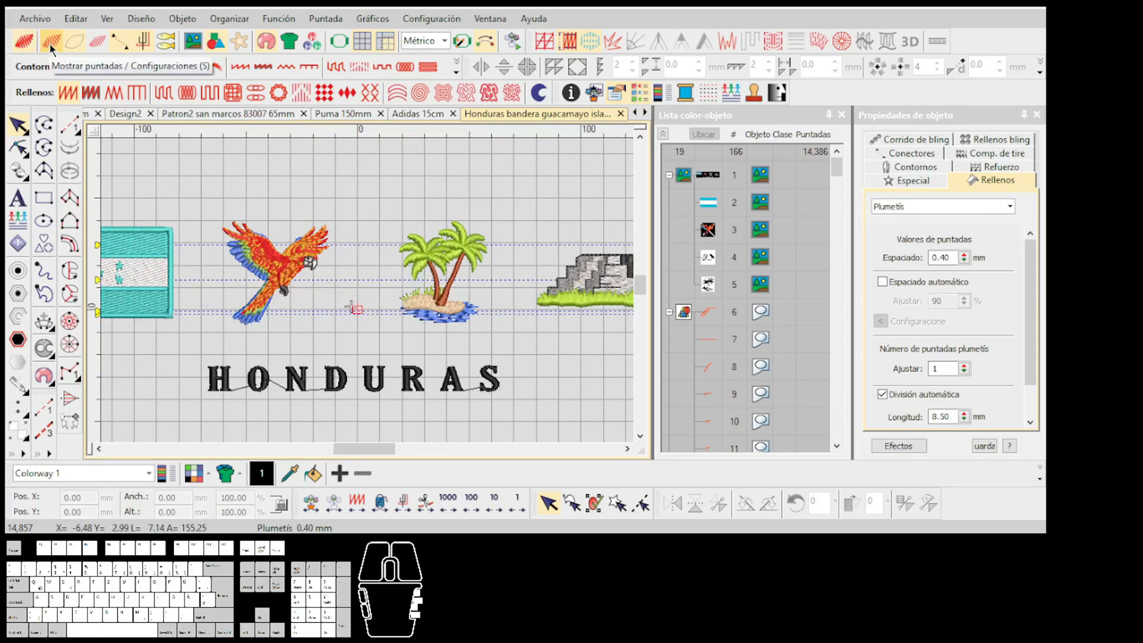
{"action": "scroll", "coordinate": [108, 306], "scroll_direction": "up", "scroll_amount": 3}
{"action": "scroll", "coordinate": [420, 221], "scroll_direction": "up", "scroll_amount": 1}
{"action": "left_click", "coordinate": [423, 253]}
{"action": "scroll", "coordinate": [369, 296], "scroll_direction": "up", "scroll_amount": 1}
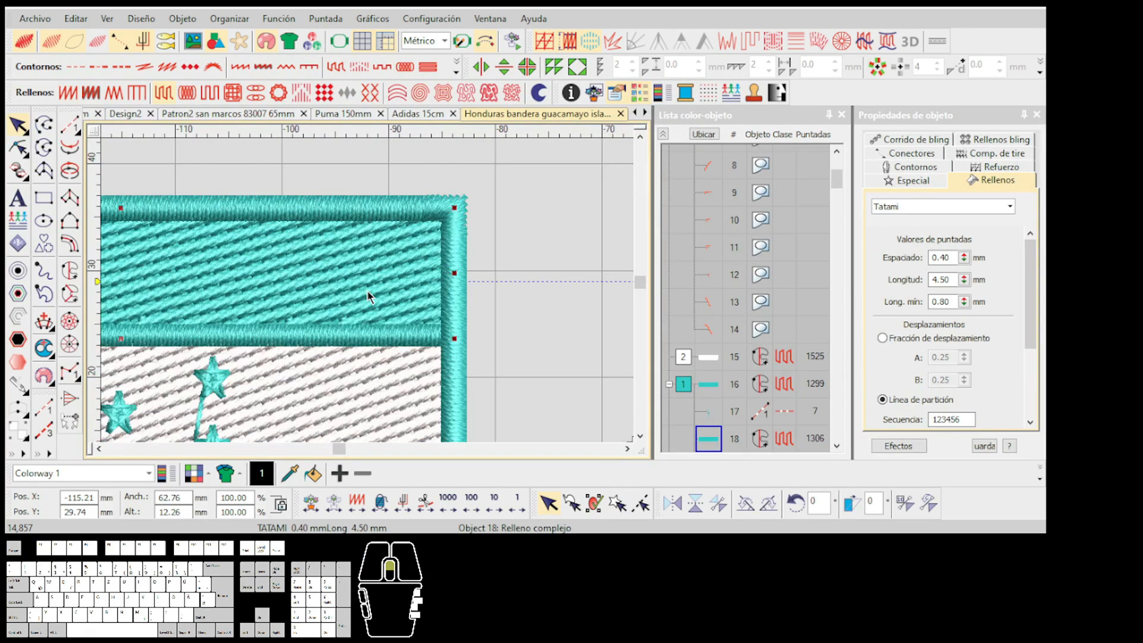
Hide the design's stitches, deselect the flag band, and toggle the object outlines off and back on
{"action": "left_click", "coordinate": [52, 44]}
{"action": "scroll", "coordinate": [370, 293], "scroll_direction": "down", "scroll_amount": 4}
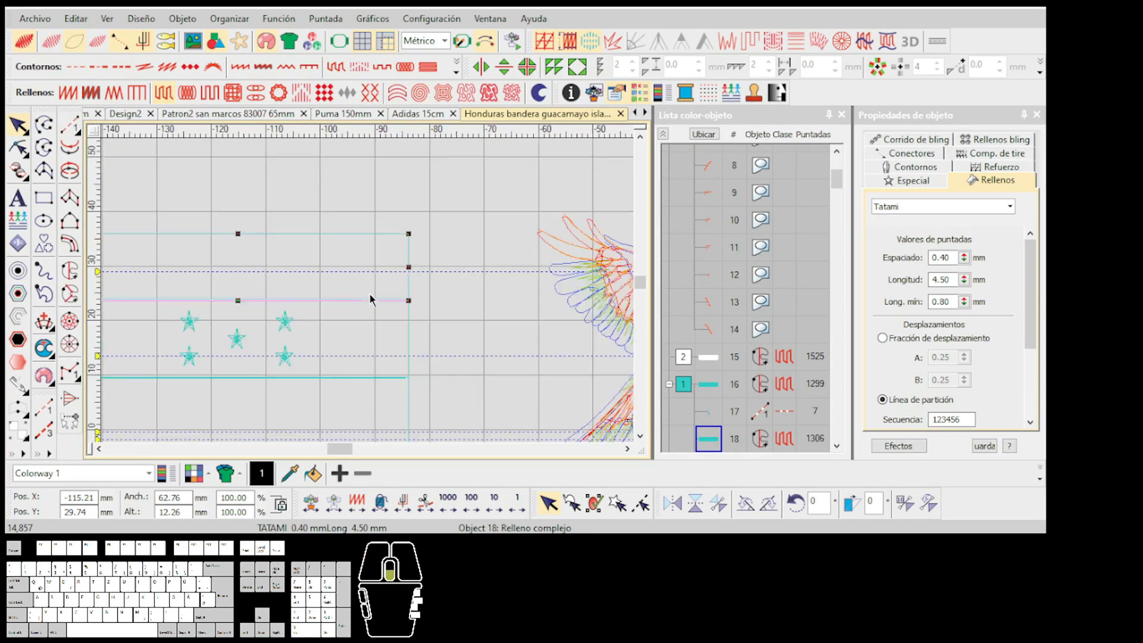
{"action": "left_click", "coordinate": [408, 297]}
{"action": "scroll", "coordinate": [489, 302], "scroll_direction": "up", "scroll_amount": 1}
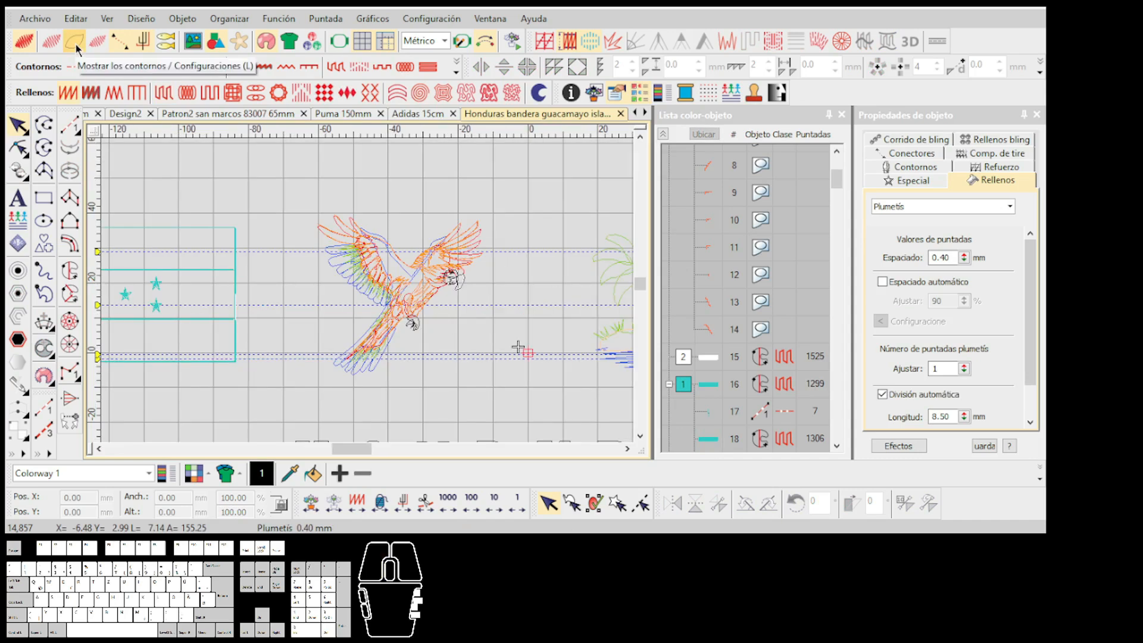
{"action": "key", "text": "l"}
{"action": "key", "text": "l"}
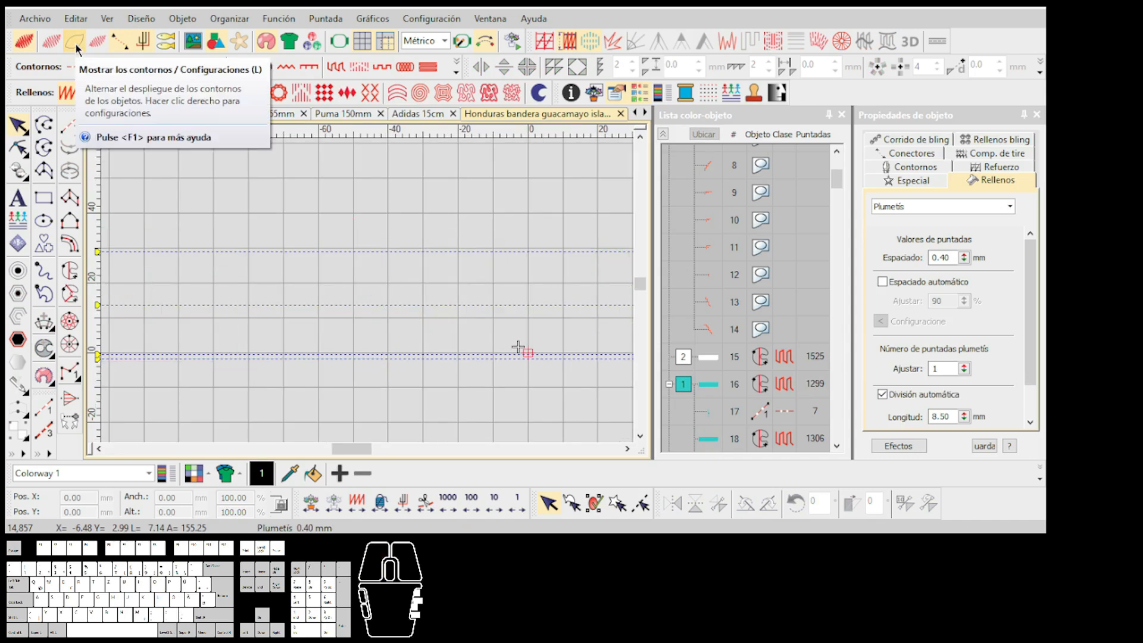
Examine the bare outlines of the palm island, macaw, pyramid and HONDURAS lettering
{"action": "scroll", "coordinate": [431, 305], "scroll_direction": "down", "scroll_amount": 2}
{"action": "scroll", "coordinate": [410, 313], "scroll_direction": "up", "scroll_amount": 1}
{"action": "scroll", "coordinate": [463, 263], "scroll_direction": "up", "scroll_amount": 3}
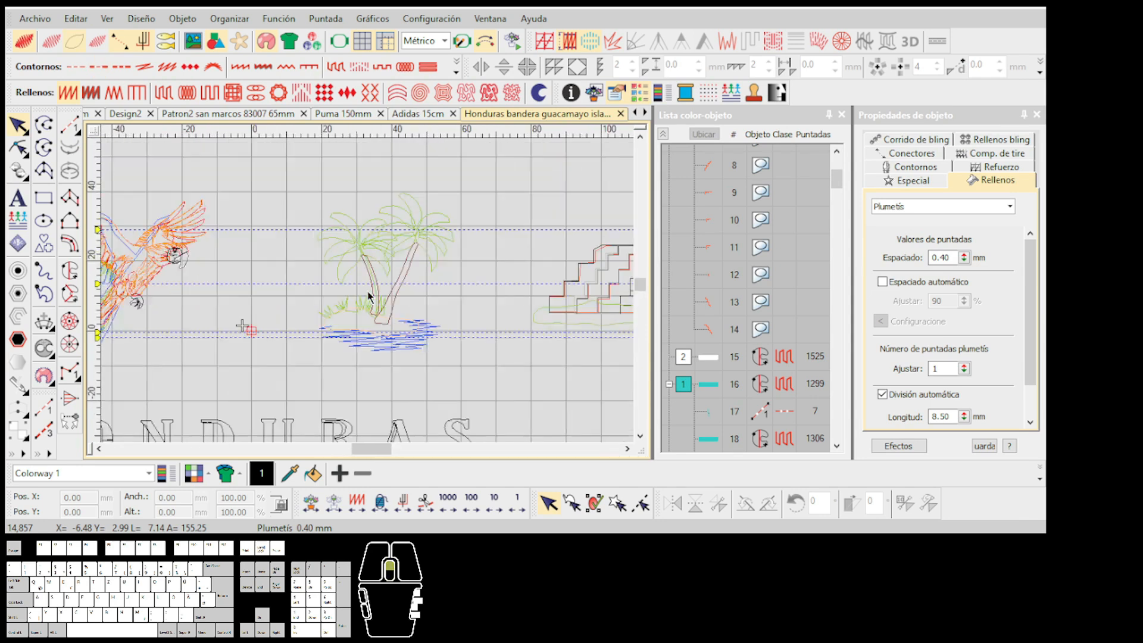
{"action": "scroll", "coordinate": [369, 295], "scroll_direction": "down", "scroll_amount": 3}
{"action": "scroll", "coordinate": [369, 294], "scroll_direction": "up", "scroll_amount": 1}
{"action": "scroll", "coordinate": [369, 294], "scroll_direction": "up", "scroll_amount": 1}
{"action": "scroll", "coordinate": [369, 294], "scroll_direction": "down", "scroll_amount": 3}
{"action": "scroll", "coordinate": [369, 295], "scroll_direction": "up", "scroll_amount": 4}
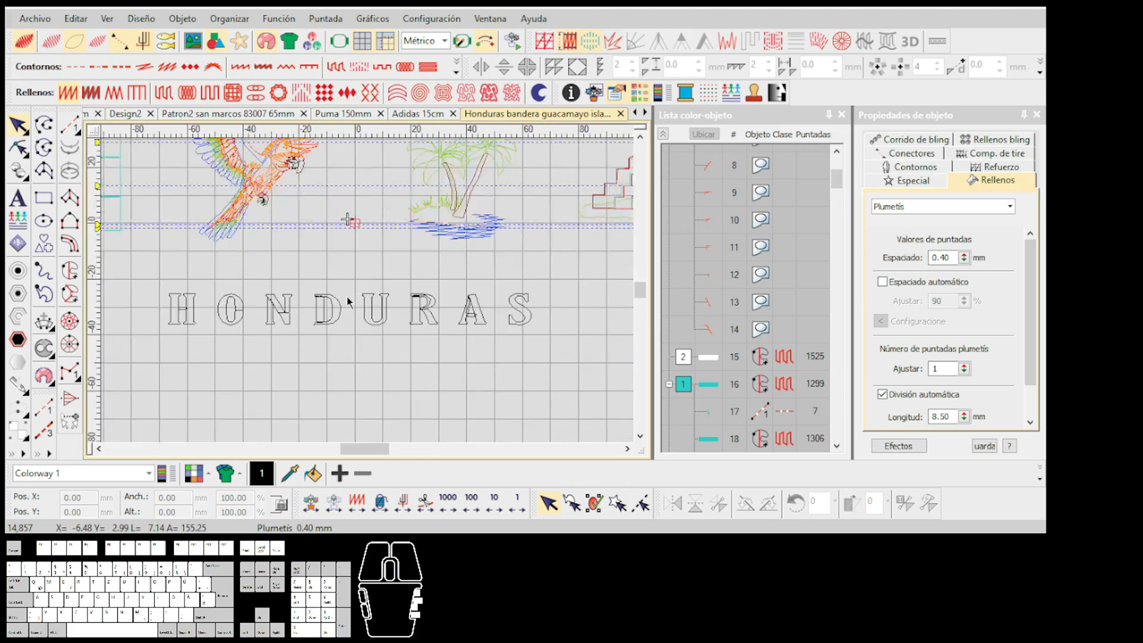
{"action": "scroll", "coordinate": [368, 295], "scroll_direction": "up", "scroll_amount": 3}
{"action": "scroll", "coordinate": [367, 294], "scroll_direction": "down", "scroll_amount": 3}
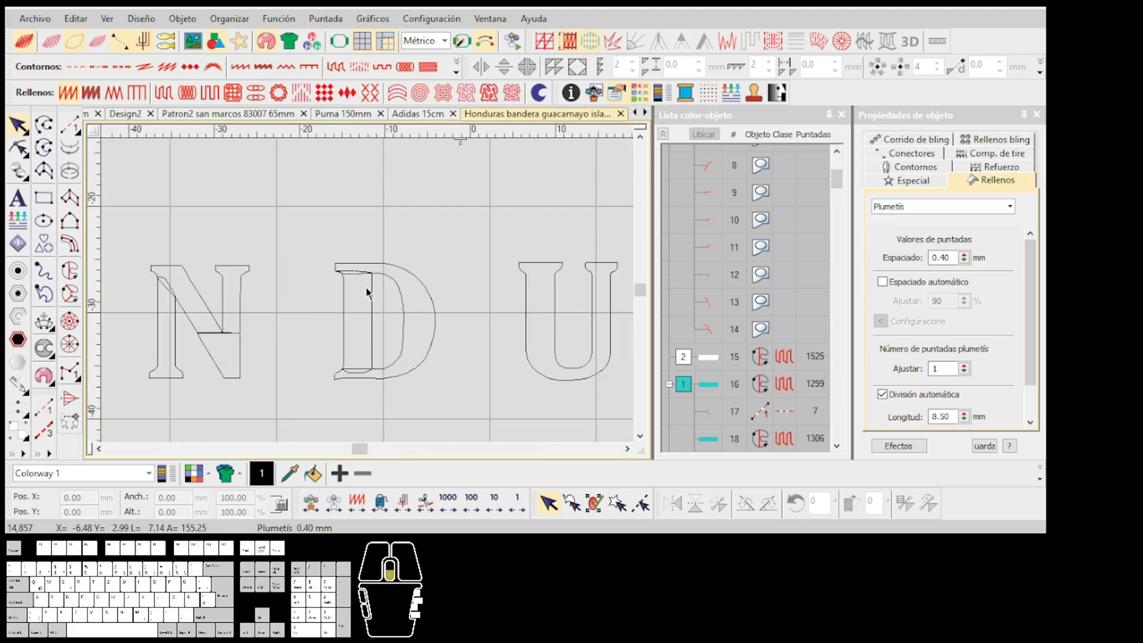
Show the stitches of the Honduras design again
{"action": "left_click", "coordinate": [54, 41]}
{"action": "scroll", "coordinate": [370, 296], "scroll_direction": "down", "scroll_amount": 3}
{"action": "scroll", "coordinate": [373, 293], "scroll_direction": "down", "scroll_amount": 1}
{"action": "scroll", "coordinate": [368, 295], "scroll_direction": "up", "scroll_amount": 2}
Toggle the bitmap images behind the Honduras design on and off twice to compare them with the embroidery
{"action": "key", "text": "d"}
{"action": "scroll", "coordinate": [368, 295], "scroll_direction": "down", "scroll_amount": 1}
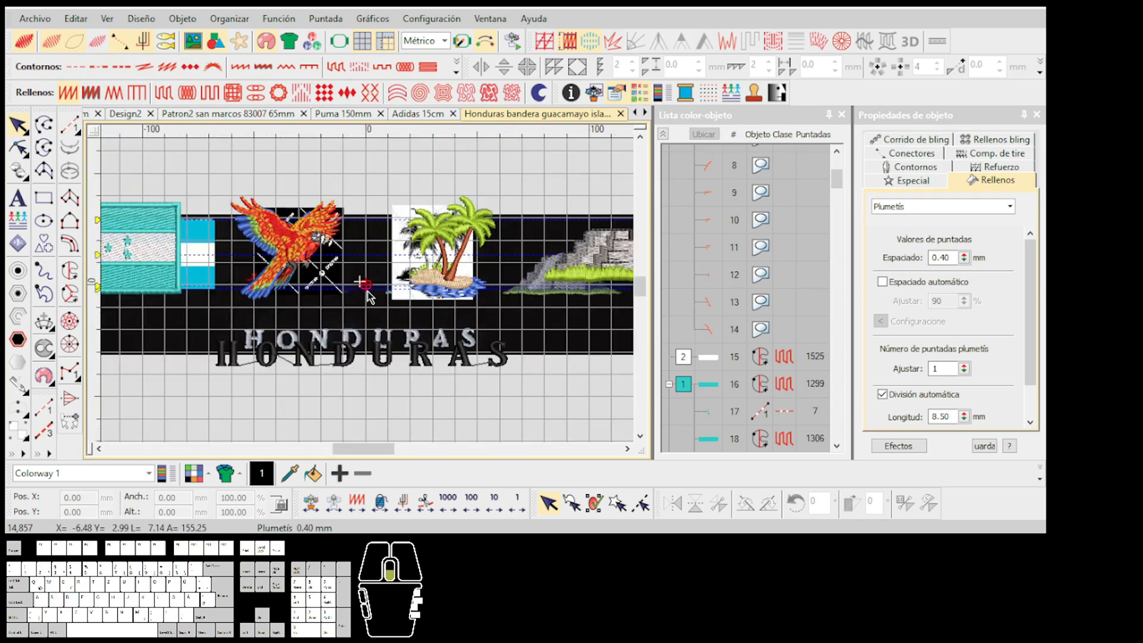
{"action": "left_click", "coordinate": [191, 43]}
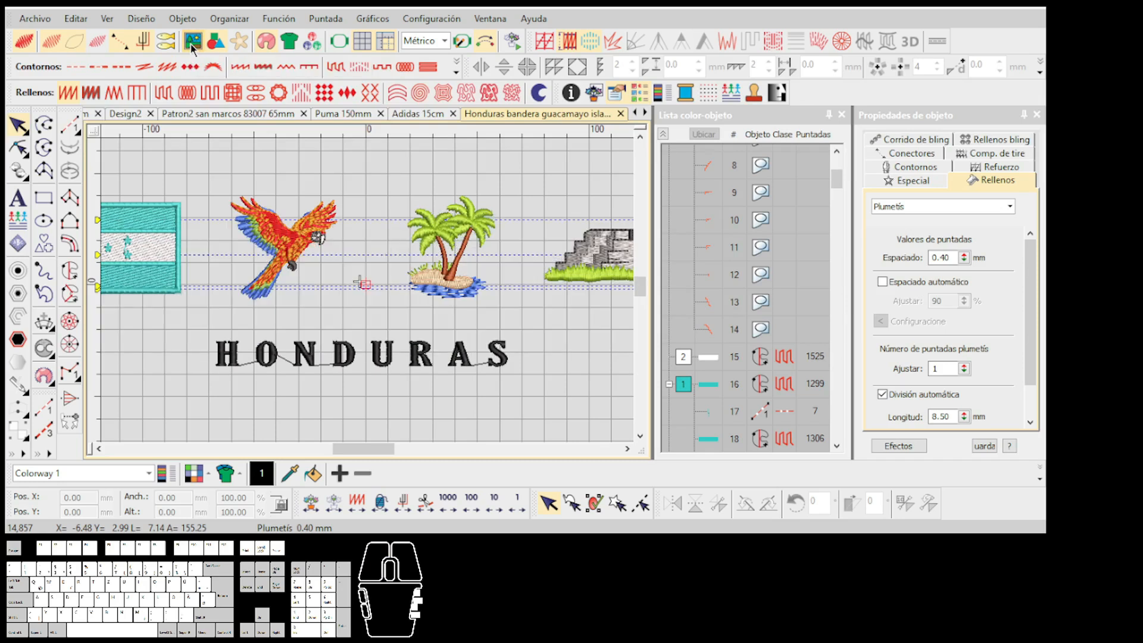
{"action": "scroll", "coordinate": [369, 296], "scroll_direction": "up", "scroll_amount": 1}
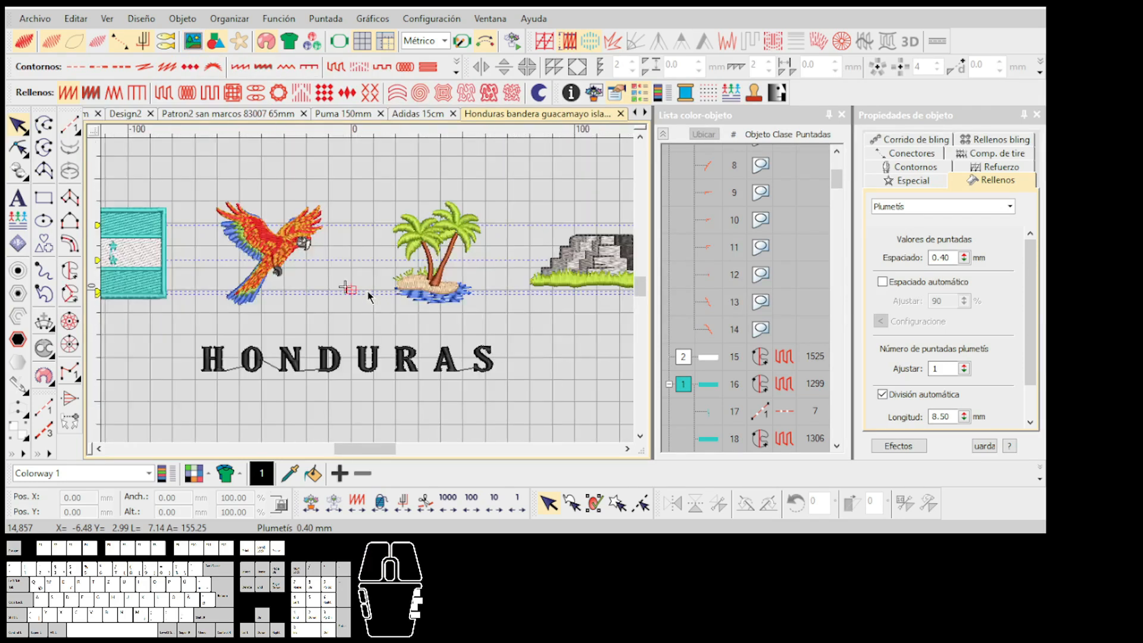
{"action": "scroll", "coordinate": [368, 292], "scroll_direction": "up", "scroll_amount": 1}
{"action": "scroll", "coordinate": [368, 292], "scroll_direction": "down", "scroll_amount": 2}
{"action": "scroll", "coordinate": [287, 285], "scroll_direction": "up", "scroll_amount": 1}
{"action": "key", "text": "d"}
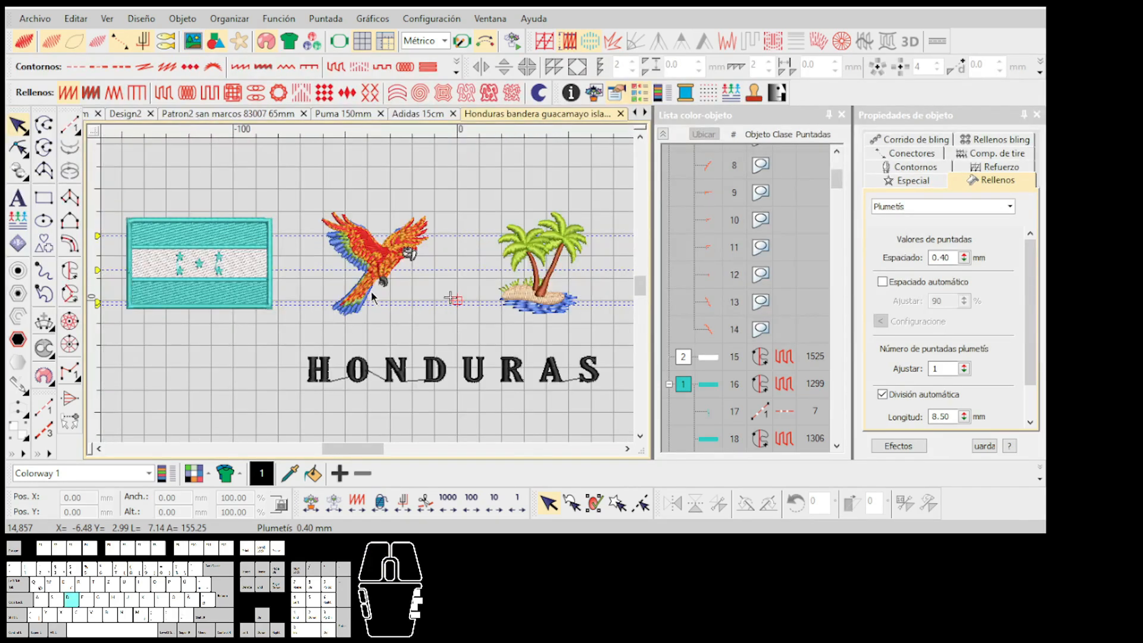
{"action": "key", "text": "s"}
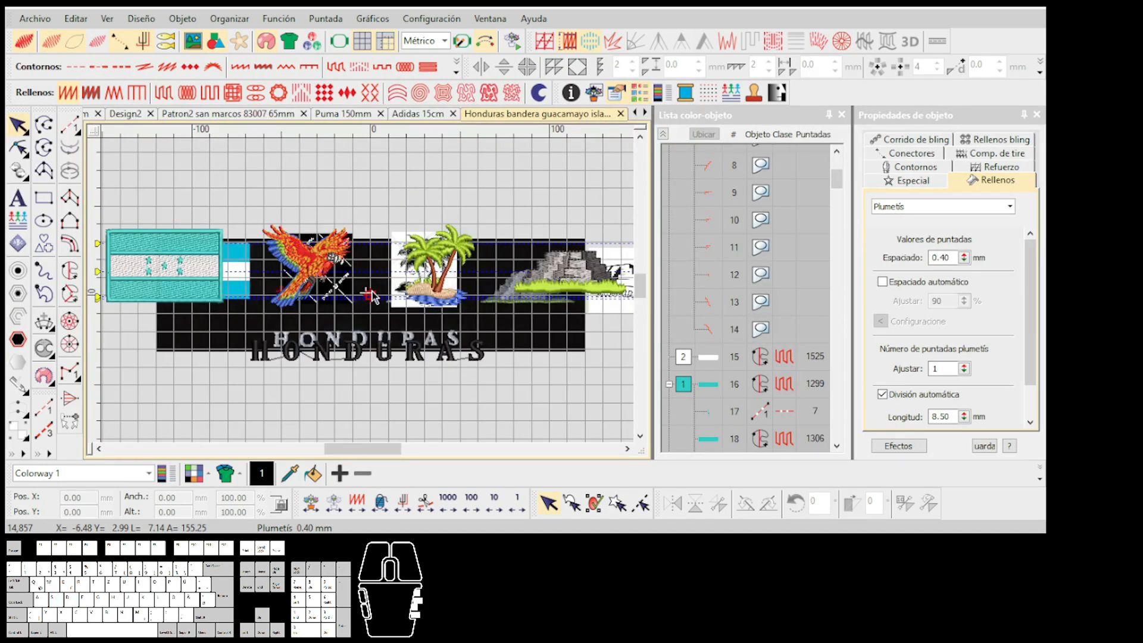
{"action": "key", "text": "d"}
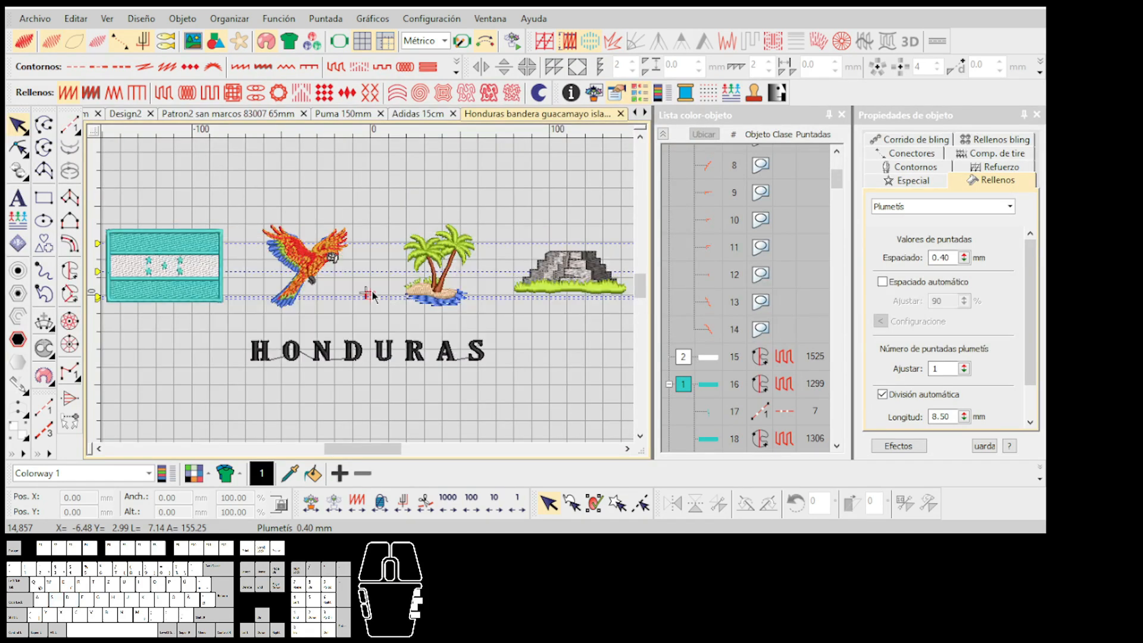
Switch the realistic stitch view off and back on for the whole design
{"action": "scroll", "coordinate": [267, 272], "scroll_direction": "up", "scroll_amount": 3}
{"action": "scroll", "coordinate": [439, 298], "scroll_direction": "down", "scroll_amount": 2}
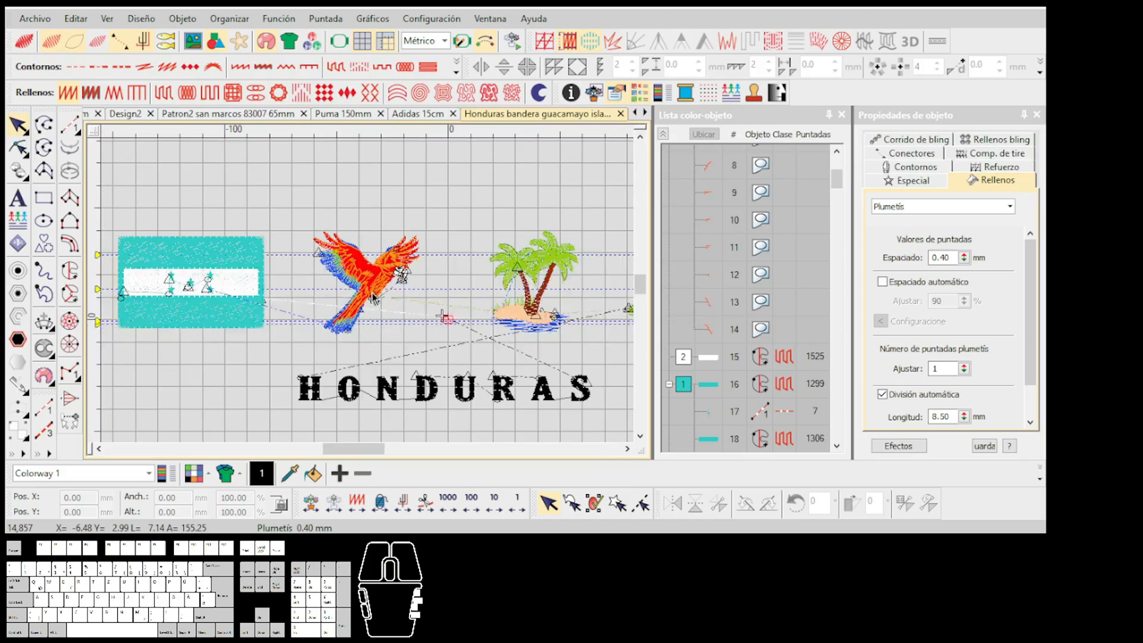
{"action": "key", "text": "d"}
{"action": "key", "text": "d"}
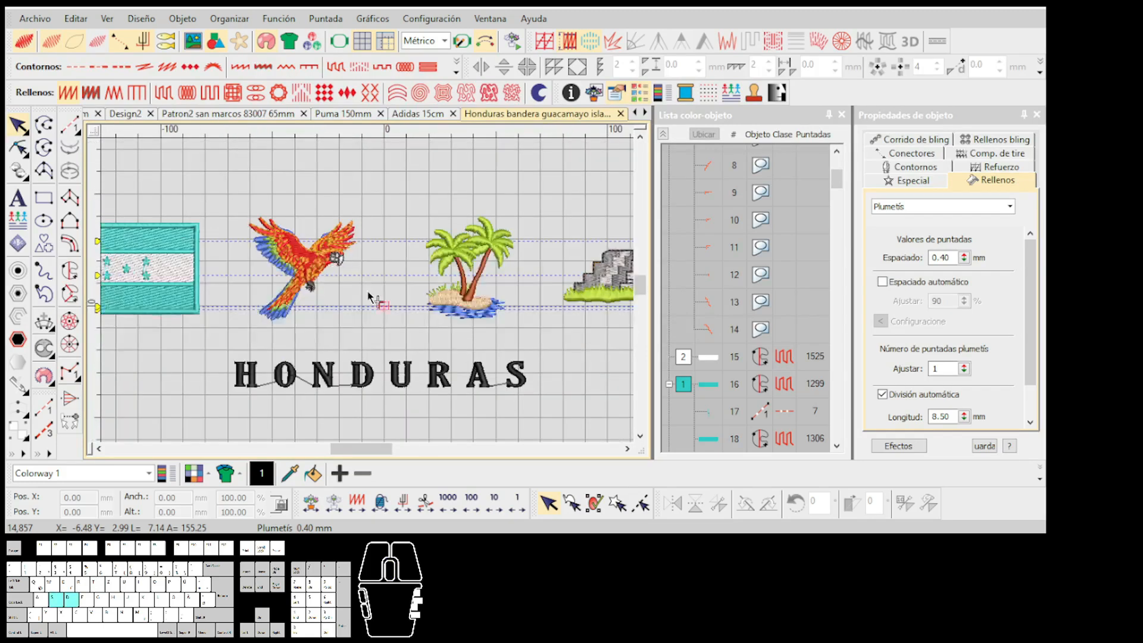
{"action": "scroll", "coordinate": [369, 296], "scroll_direction": "down", "scroll_amount": 2}
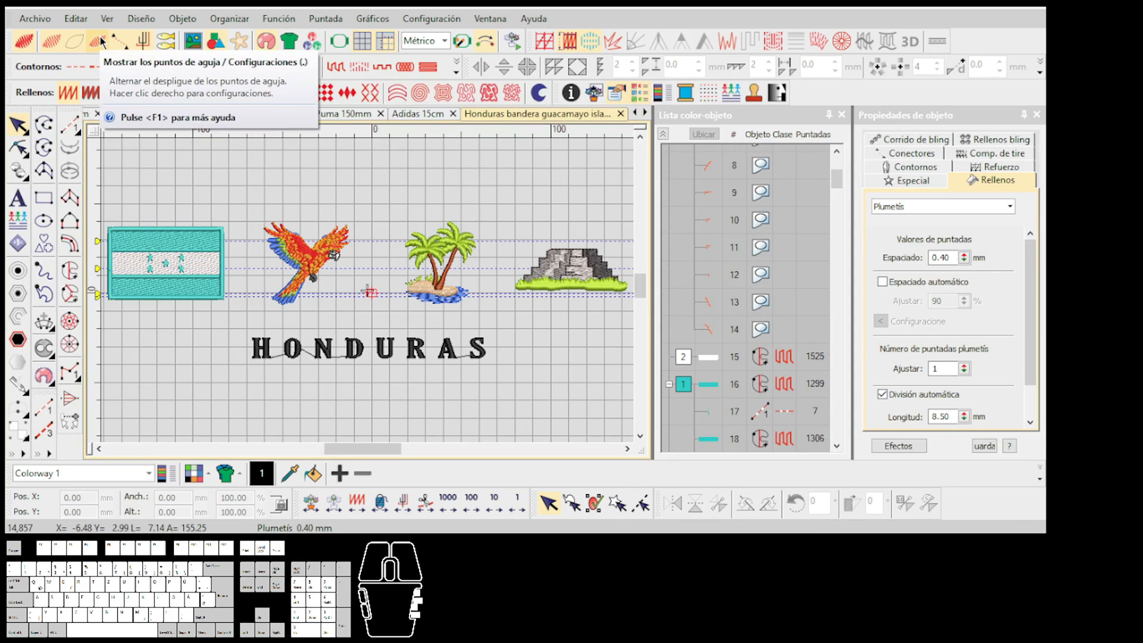
Turn off the realistic view and examine the needle points on the flag and the macaw's blue wing feathers
{"action": "scroll", "coordinate": [221, 247], "scroll_direction": "up", "scroll_amount": 3}
{"action": "scroll", "coordinate": [238, 315], "scroll_direction": "up", "scroll_amount": 2}
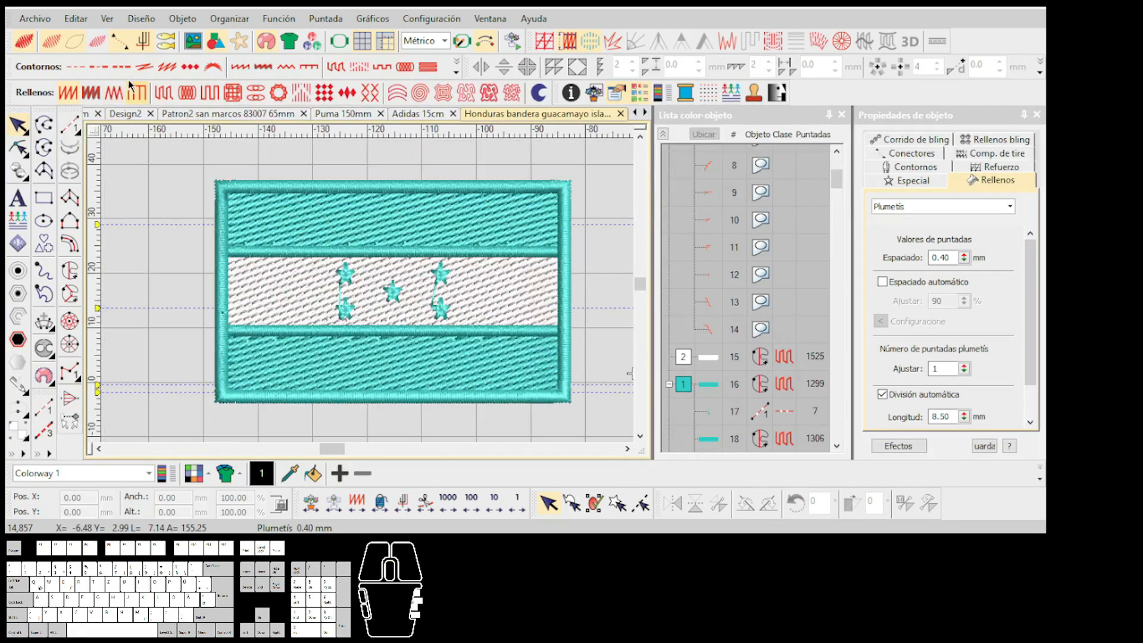
{"action": "scroll", "coordinate": [369, 301], "scroll_direction": "down", "scroll_amount": 1}
{"action": "scroll", "coordinate": [374, 303], "scroll_direction": "down", "scroll_amount": 2}
{"action": "scroll", "coordinate": [370, 295], "scroll_direction": "up", "scroll_amount": 3}
{"action": "key", "text": "t"}
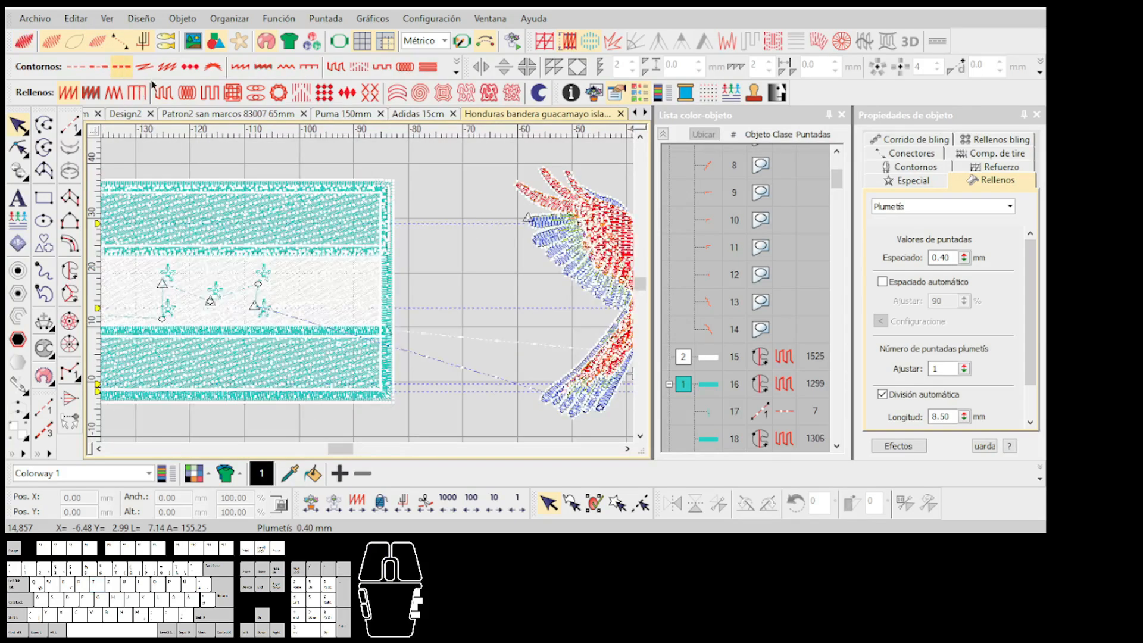
{"action": "scroll", "coordinate": [537, 287], "scroll_direction": "up", "scroll_amount": 3}
{"action": "scroll", "coordinate": [369, 293], "scroll_direction": "up", "scroll_amount": 1}
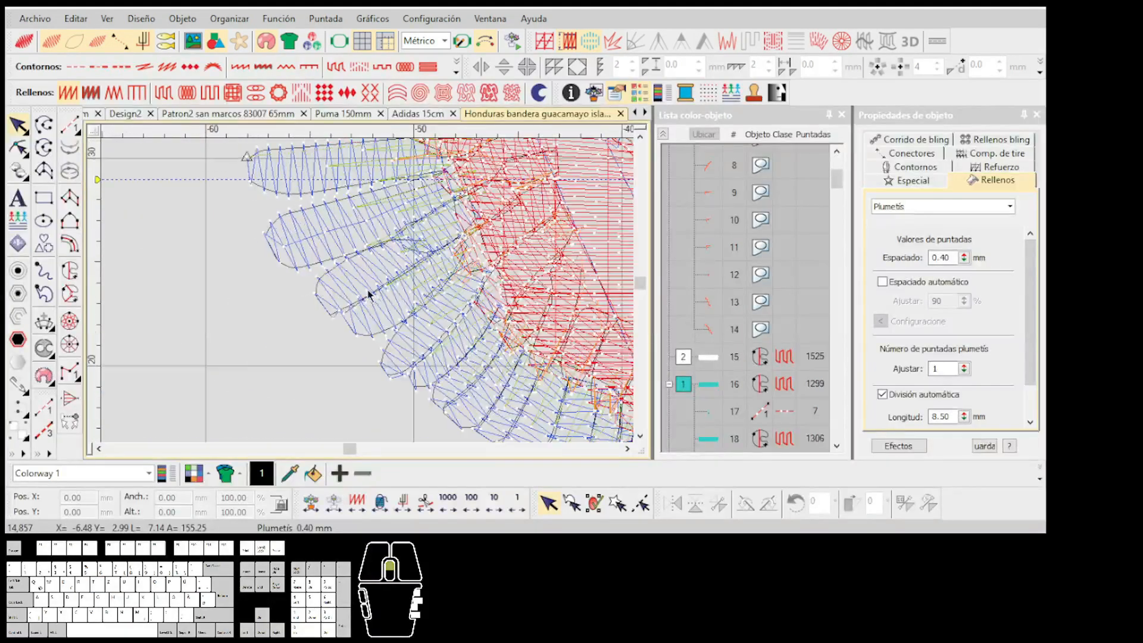
{"action": "scroll", "coordinate": [369, 294], "scroll_direction": "up", "scroll_amount": 2}
{"action": "scroll", "coordinate": [369, 294], "scroll_direction": "up", "scroll_amount": 1}
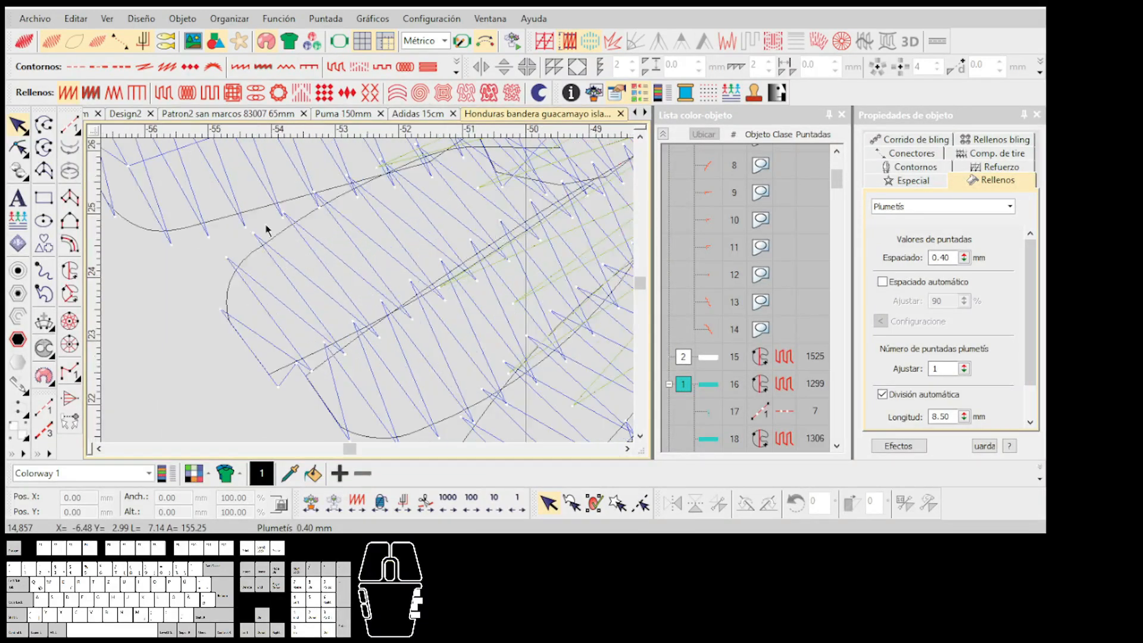
Toggle the needle points off and back on while comparing the stitches of the macaw's body
{"action": "left_click", "coordinate": [99, 42]}
{"action": "scroll", "coordinate": [373, 265], "scroll_direction": "down", "scroll_amount": 6}
{"action": "scroll", "coordinate": [369, 294], "scroll_direction": "down", "scroll_amount": 3}
{"action": "scroll", "coordinate": [370, 293], "scroll_direction": "up", "scroll_amount": 4}
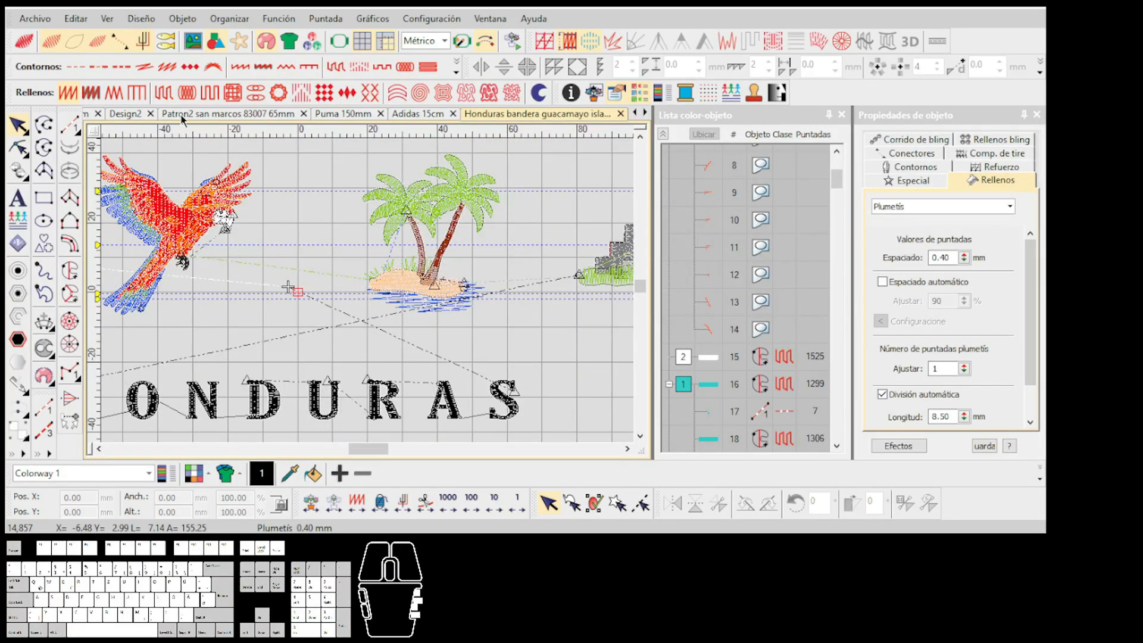
{"action": "left_click", "coordinate": [96, 43]}
{"action": "scroll", "coordinate": [143, 199], "scroll_direction": "up", "scroll_amount": 3}
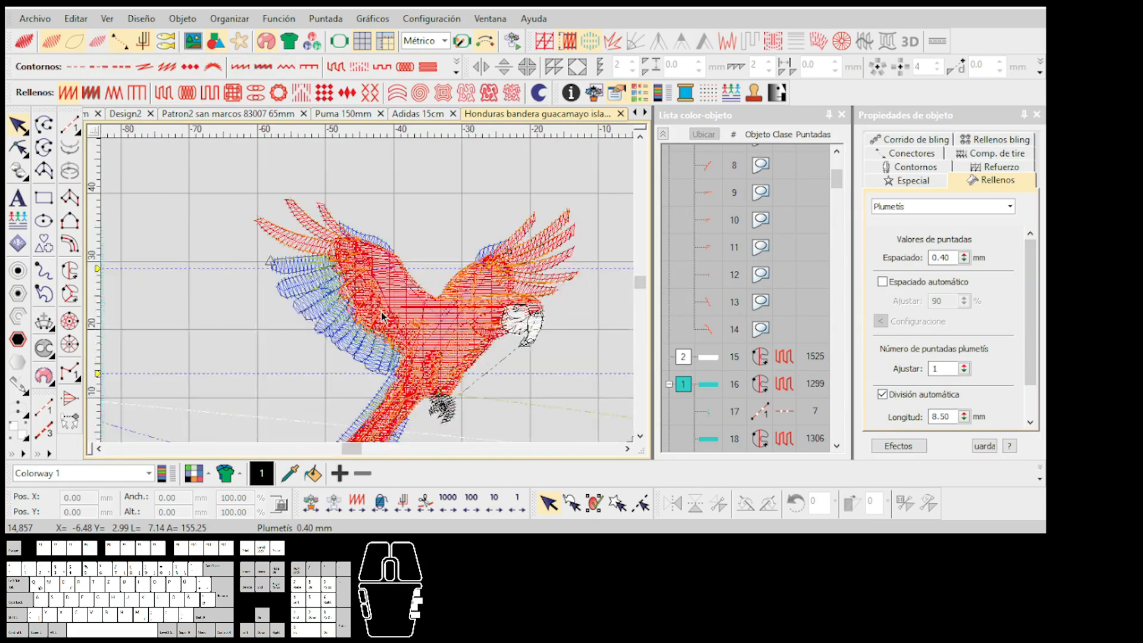
{"action": "scroll", "coordinate": [381, 316], "scroll_direction": "up", "scroll_amount": 3}
{"action": "left_click", "coordinate": [98, 43]}
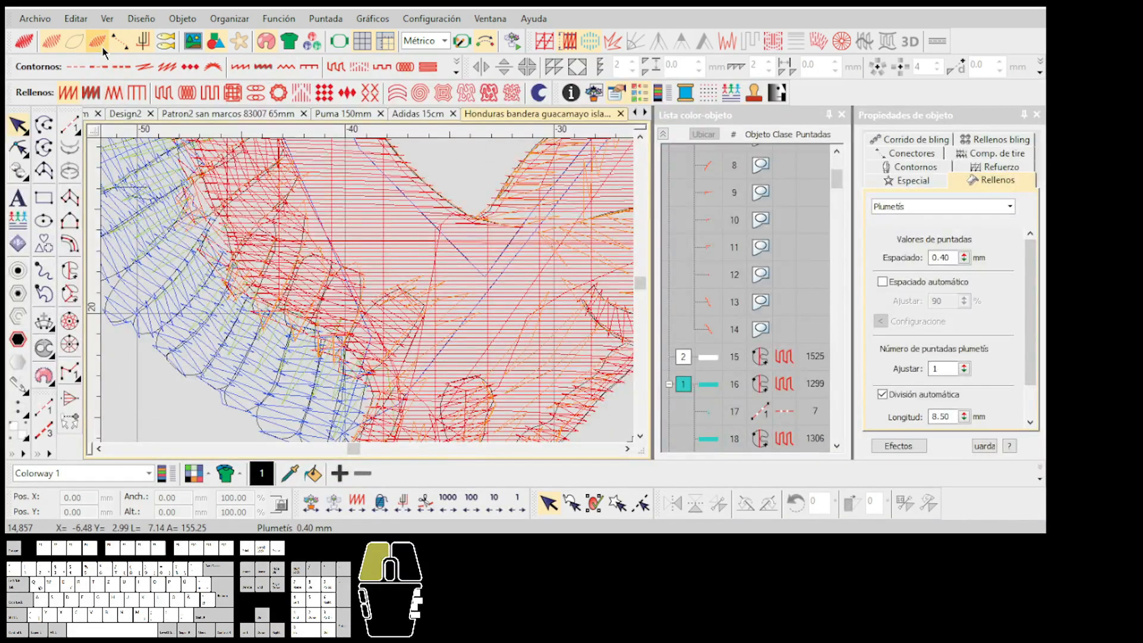
Compare the needle points on the macaw's red body with the realistic stitch view, ending in the realistic view
{"action": "scroll", "coordinate": [384, 241], "scroll_direction": "up", "scroll_amount": 3}
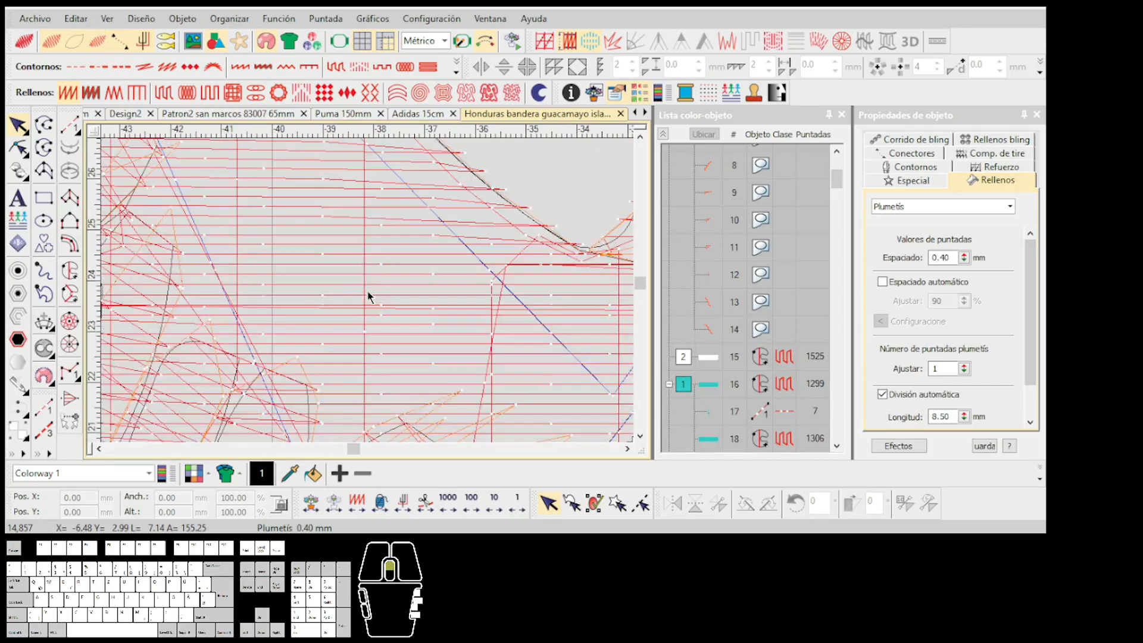
{"action": "key", "text": "t"}
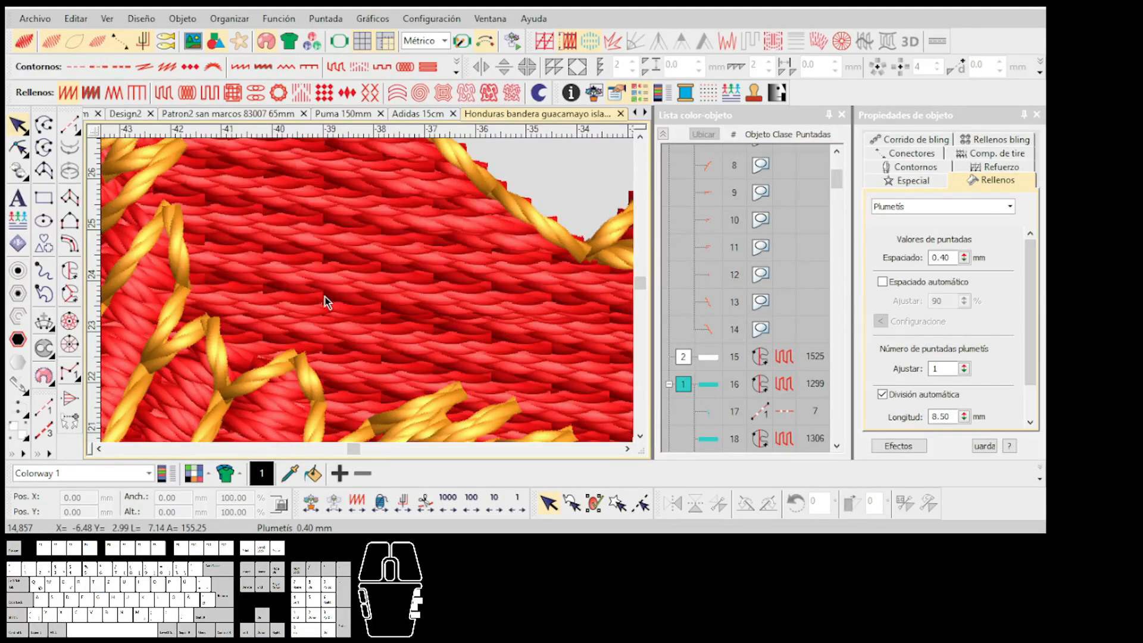
{"action": "key", "text": "t"}
{"action": "key", "text": "t"}
{"action": "scroll", "coordinate": [275, 230], "scroll_direction": "down", "scroll_amount": 6}
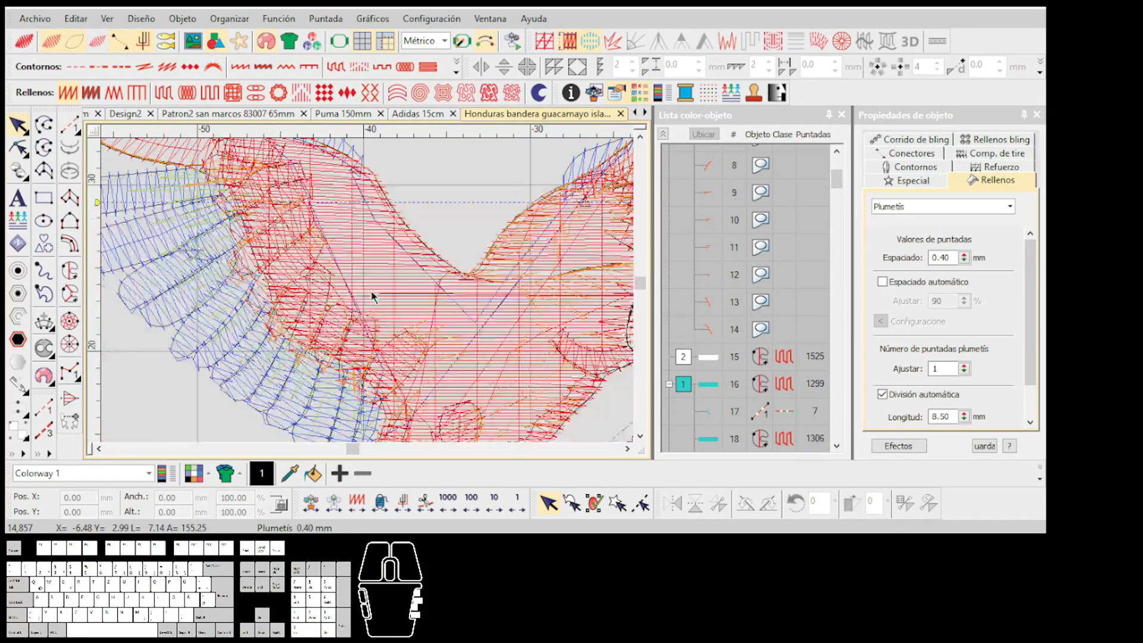
{"action": "scroll", "coordinate": [387, 314], "scroll_direction": "down", "scroll_amount": 2}
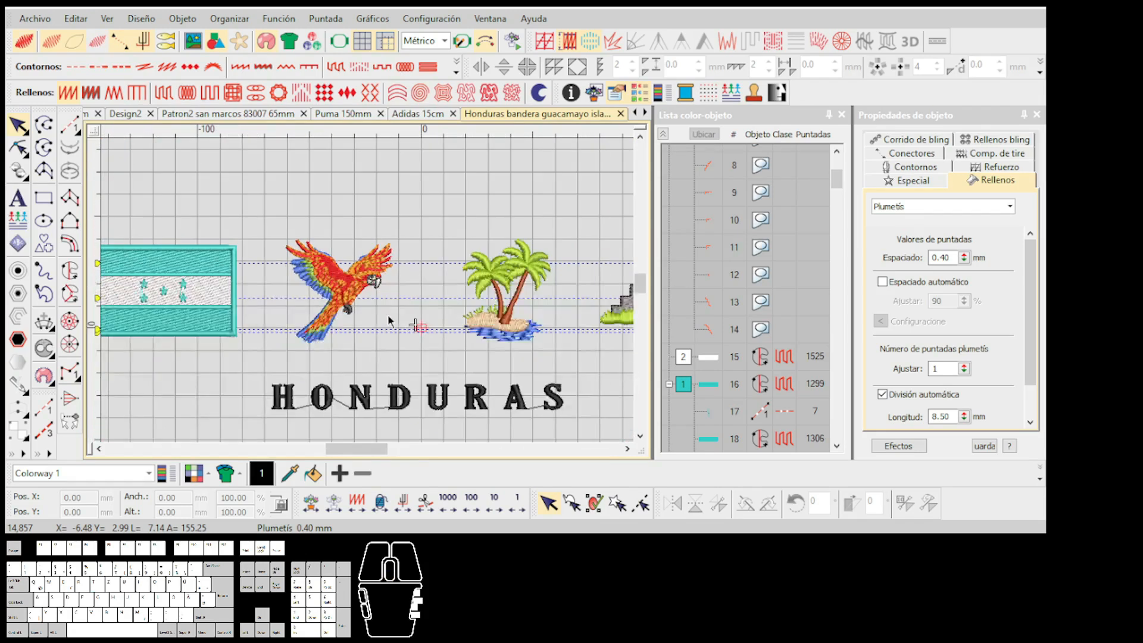
{"action": "scroll", "coordinate": [388, 314], "scroll_direction": "down", "scroll_amount": 2}
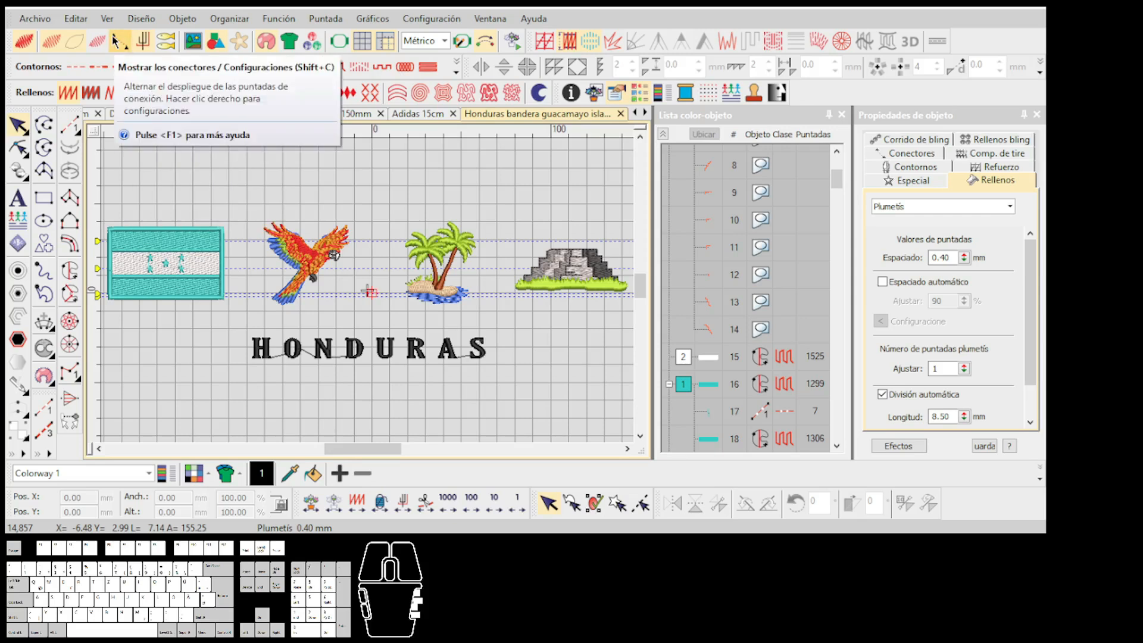
Hide the connector stitches and examine the flag's stars and the HONDURAS lettering without them
{"action": "scroll", "coordinate": [190, 256], "scroll_direction": "up", "scroll_amount": 3}
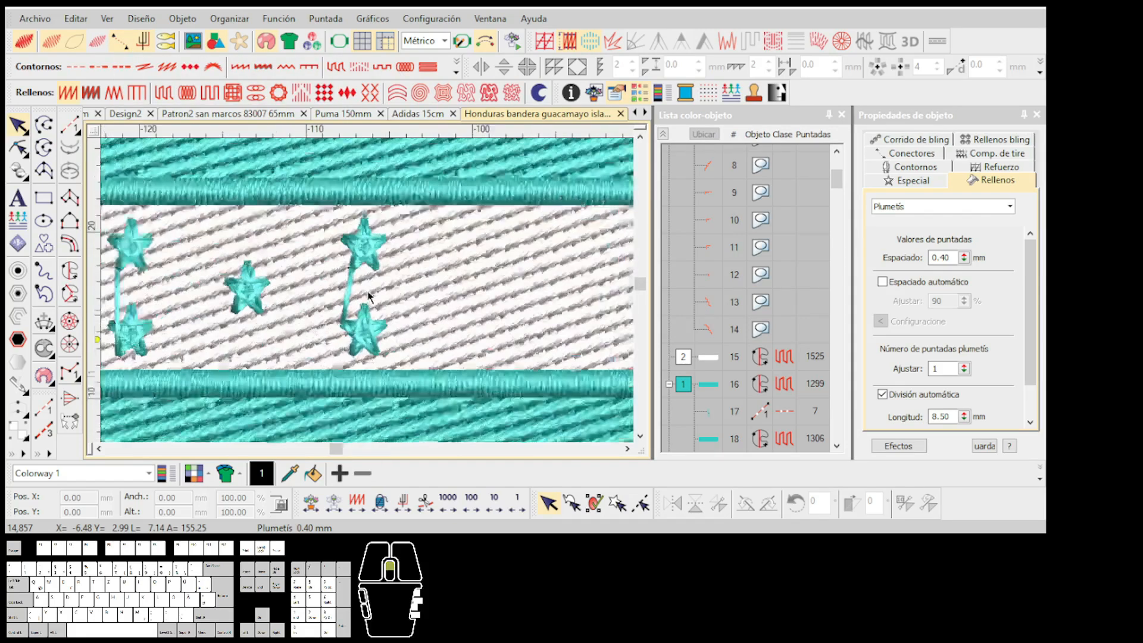
{"action": "scroll", "coordinate": [336, 338], "scroll_direction": "down", "scroll_amount": 2}
{"action": "scroll", "coordinate": [369, 296], "scroll_direction": "up", "scroll_amount": 1}
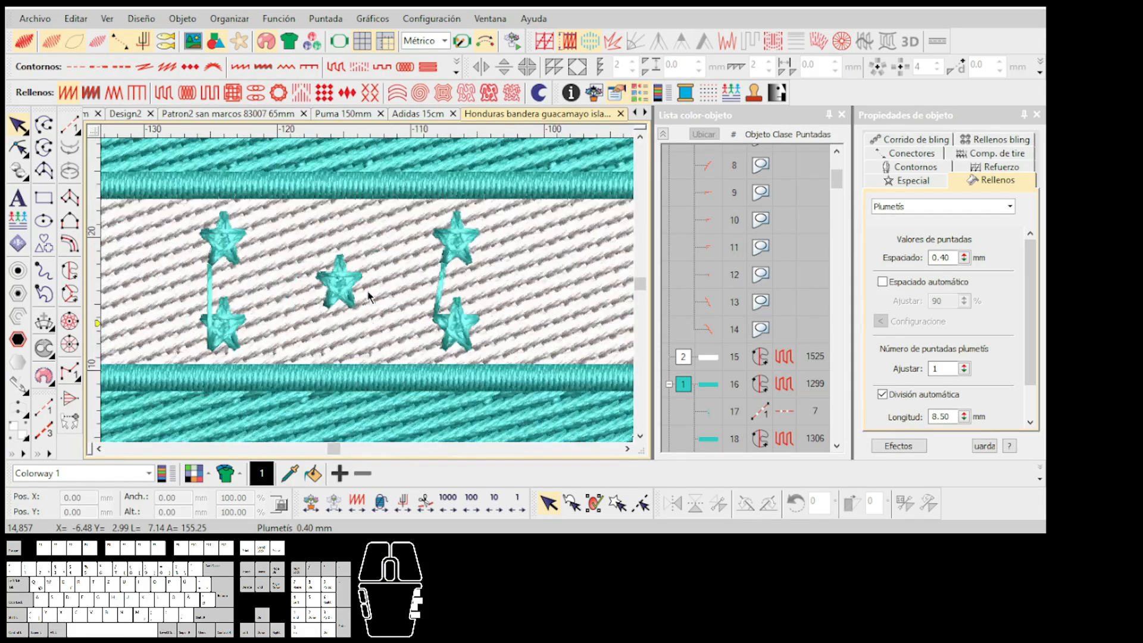
{"action": "left_click", "coordinate": [119, 46]}
{"action": "scroll", "coordinate": [410, 285], "scroll_direction": "down", "scroll_amount": 3}
{"action": "scroll", "coordinate": [472, 297], "scroll_direction": "down", "scroll_amount": 1}
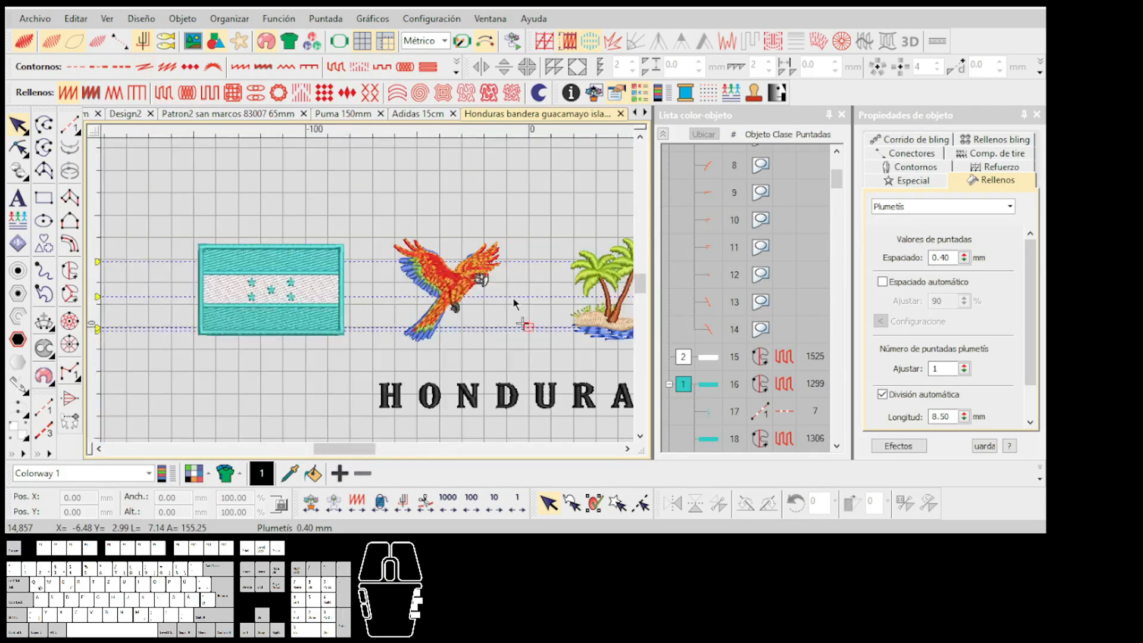
{"action": "scroll", "coordinate": [583, 300], "scroll_direction": "up", "scroll_amount": 1}
{"action": "scroll", "coordinate": [369, 299], "scroll_direction": "down", "scroll_amount": 1}
{"action": "scroll", "coordinate": [368, 295], "scroll_direction": "up", "scroll_amount": 1}
{"action": "scroll", "coordinate": [372, 287], "scroll_direction": "down", "scroll_amount": 1}
{"action": "scroll", "coordinate": [370, 288], "scroll_direction": "up", "scroll_amount": 1}
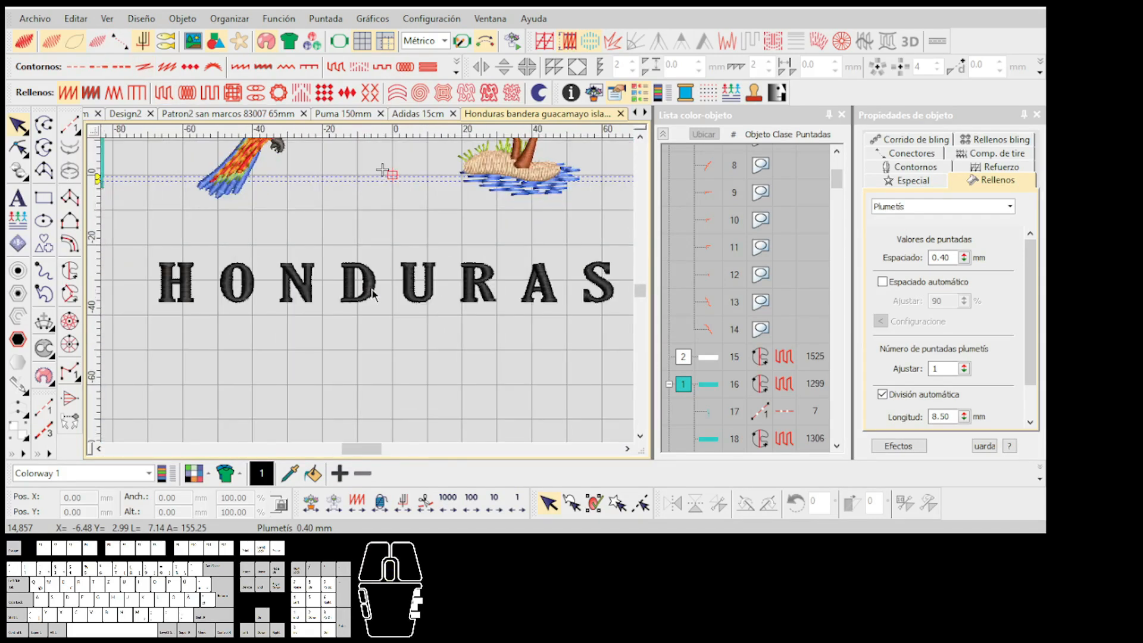
Show the connector stitches between the HONDURAS letters again
{"action": "left_click", "coordinate": [119, 41]}
{"action": "scroll", "coordinate": [333, 238], "scroll_direction": "down", "scroll_amount": 1}
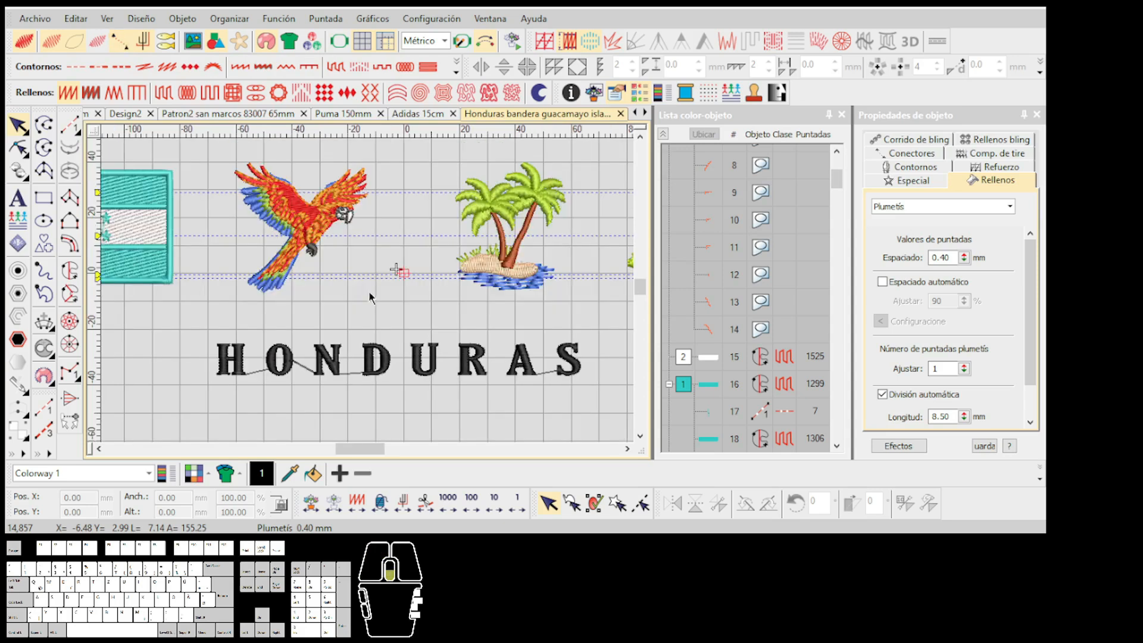
{"action": "scroll", "coordinate": [330, 213], "scroll_direction": "up", "scroll_amount": 1}
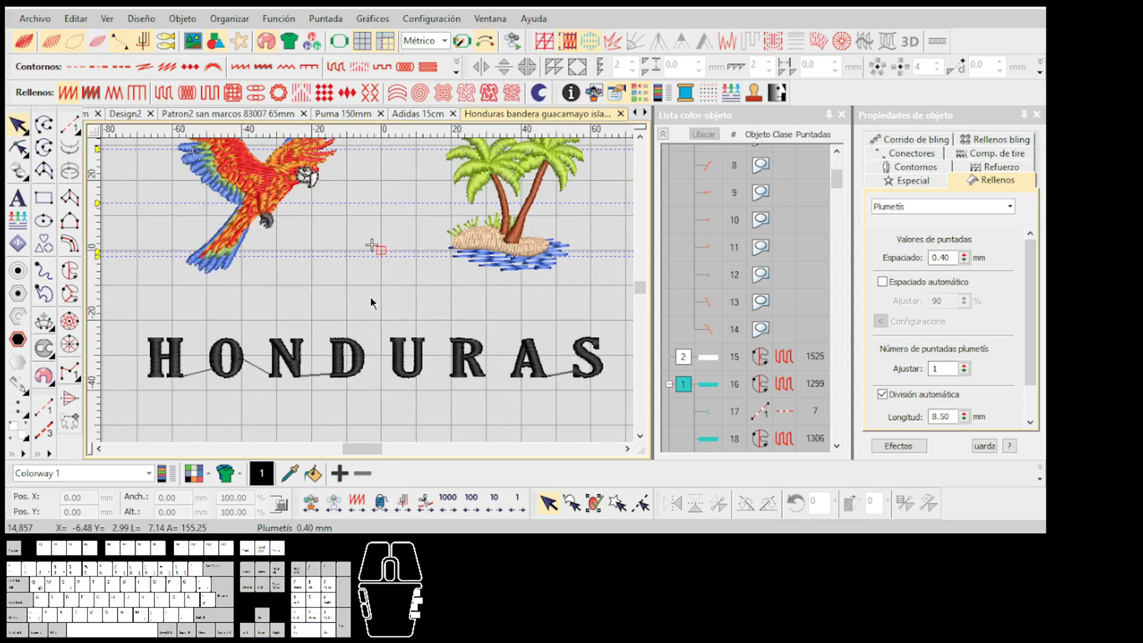
Hide the connector stitches, examine the HONDURAS lettering up close without them, and show them again
{"action": "scroll", "coordinate": [370, 297], "scroll_direction": "down", "scroll_amount": 2}
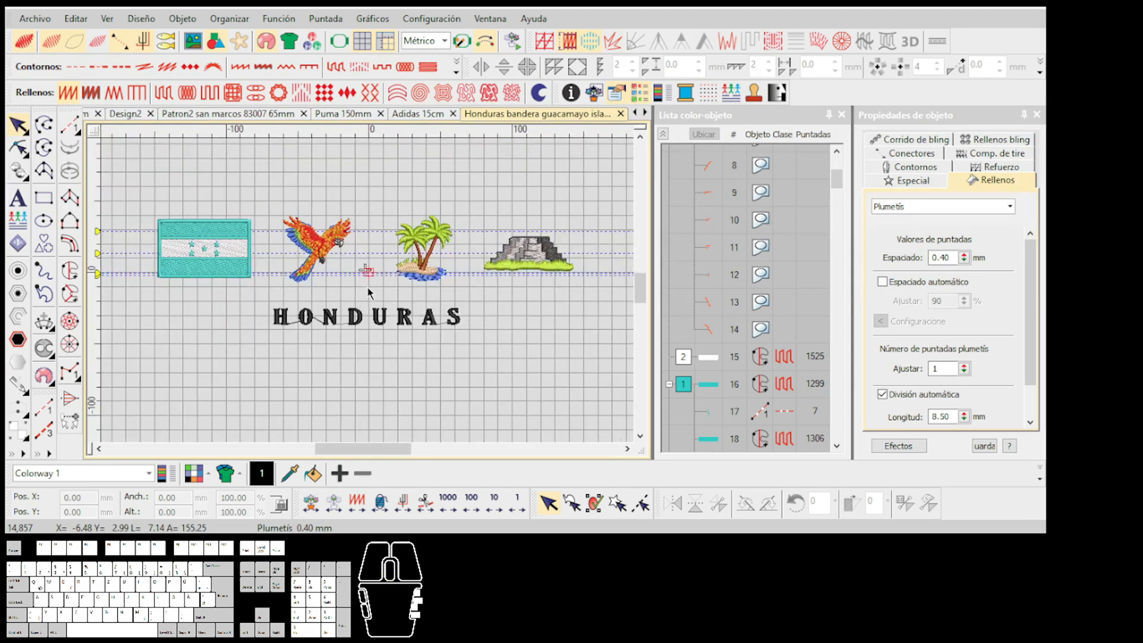
{"action": "scroll", "coordinate": [369, 291], "scroll_direction": "up", "scroll_amount": 1}
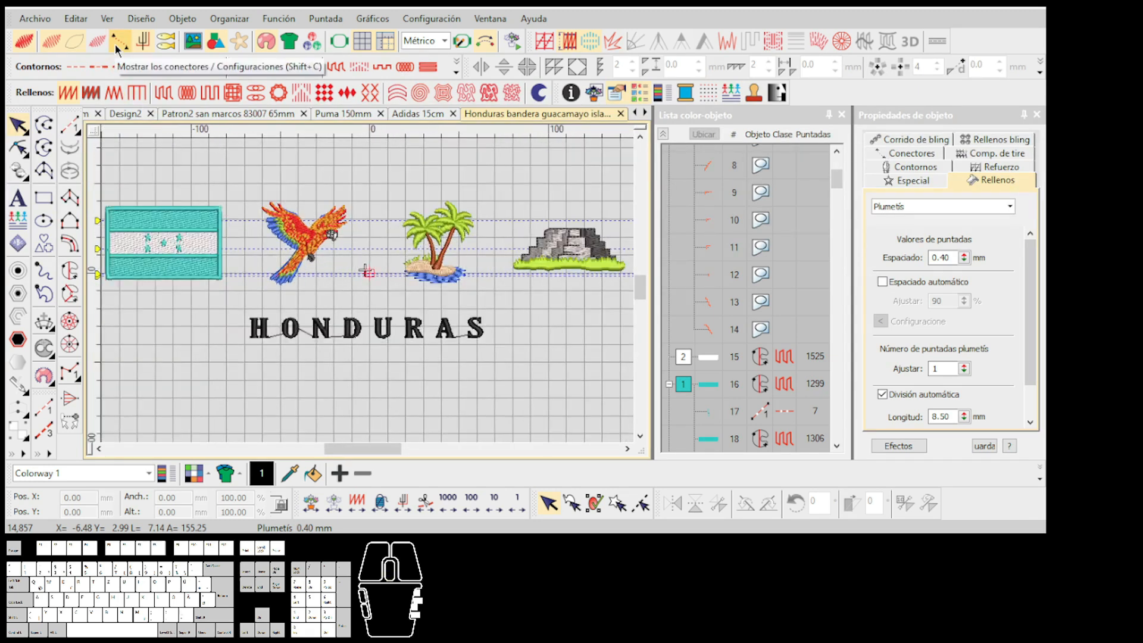
{"action": "scroll", "coordinate": [373, 311], "scroll_direction": "up", "scroll_amount": 4}
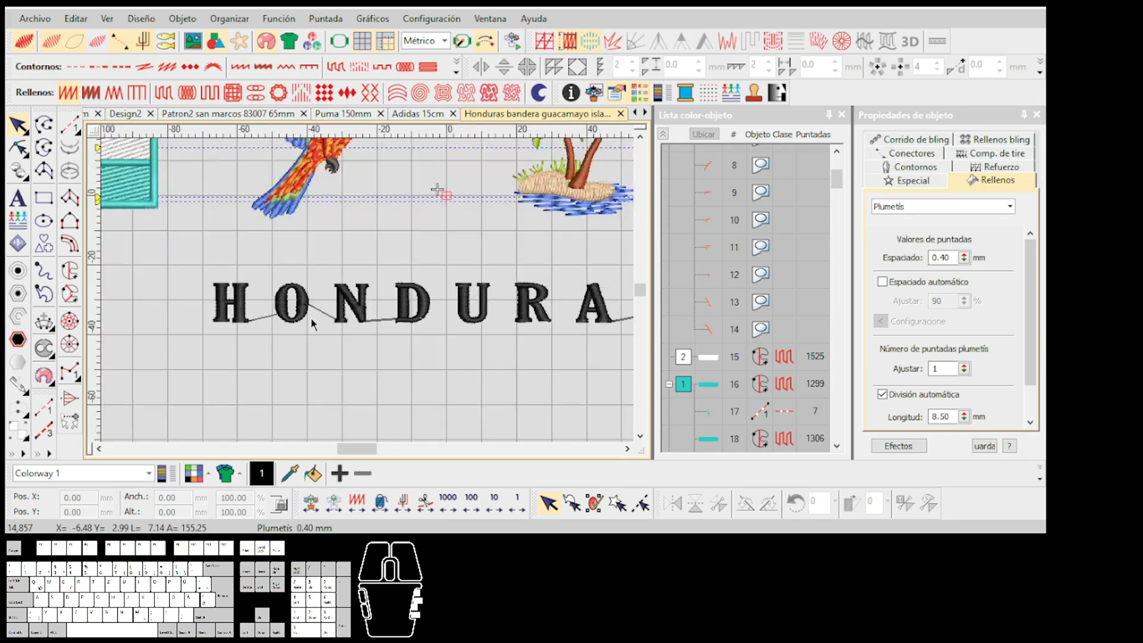
{"action": "left_click", "coordinate": [119, 44]}
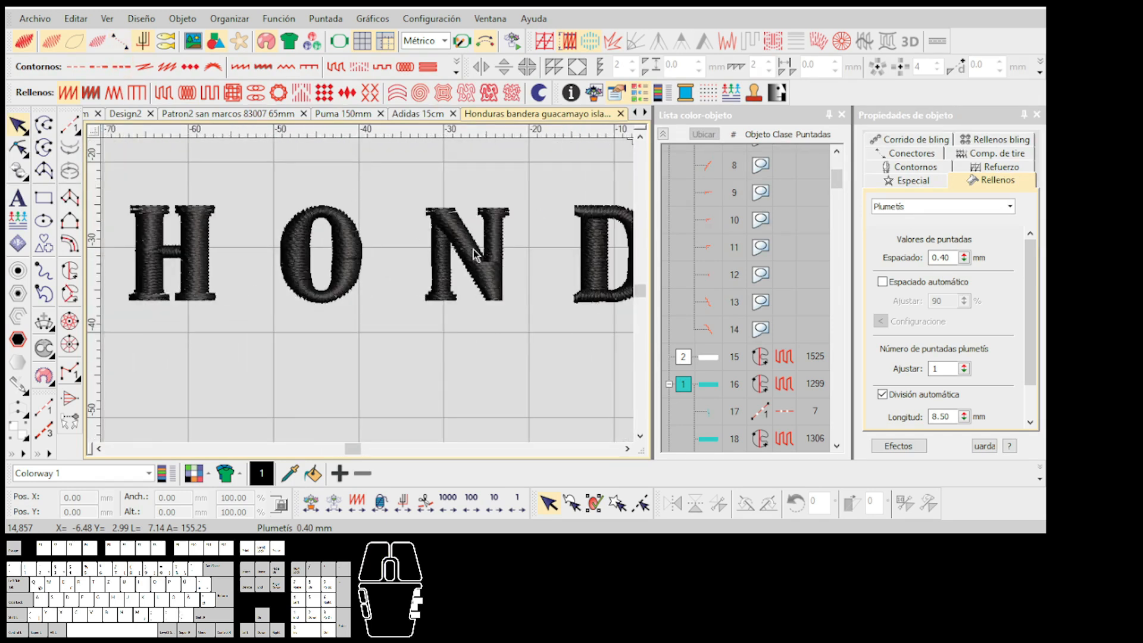
{"action": "scroll", "coordinate": [365, 291], "scroll_direction": "down", "scroll_amount": 4}
{"action": "left_click", "coordinate": [120, 43]}
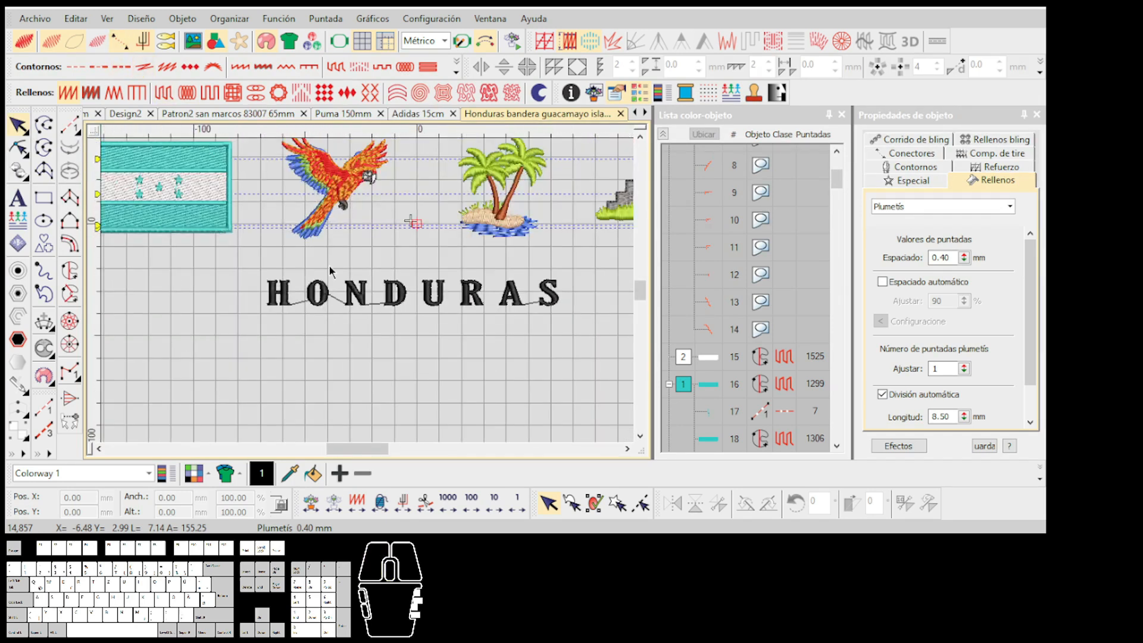
{"action": "scroll", "coordinate": [387, 244], "scroll_direction": "down", "scroll_amount": 1}
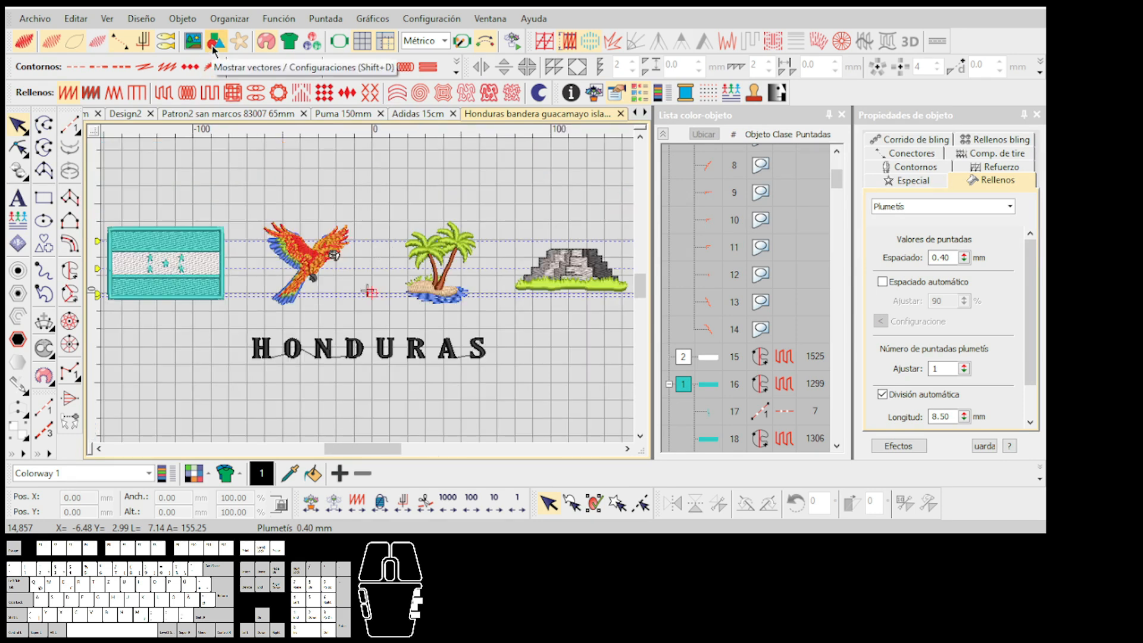
Draw an open curved vector line from four points around the macaw and toggle the display of vectors, leaving them visible
{"action": "left_click", "coordinate": [44, 124]}
{"action": "left_click", "coordinate": [286, 197]}
{"action": "right_click", "coordinate": [320, 183]}
{"action": "right_click", "coordinate": [366, 239]}
{"action": "left_click", "coordinate": [346, 291]}
{"action": "key", "text": "Return"}
{"action": "scroll", "coordinate": [339, 244], "scroll_direction": "up", "scroll_amount": 1}
{"action": "left_click", "coordinate": [217, 50]}
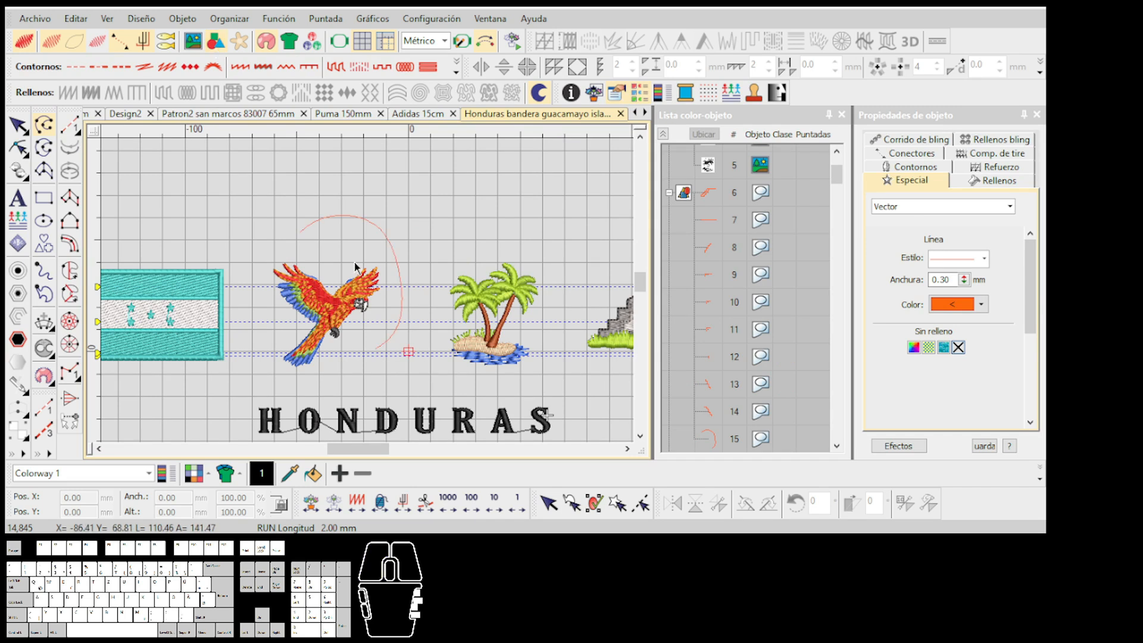
{"action": "key", "text": "Escape"}
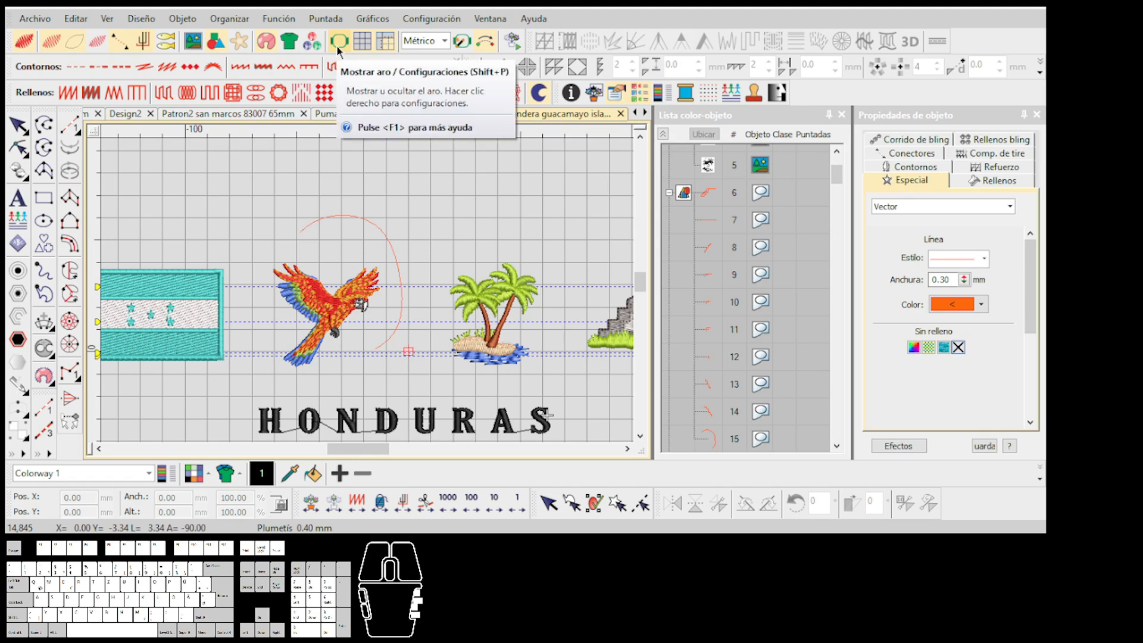
Toggle the grid and rulers, then switch the measurement units to U.S. and back to Métrico
{"action": "left_click", "coordinate": [365, 42]}
{"action": "left_click", "coordinate": [377, 41]}
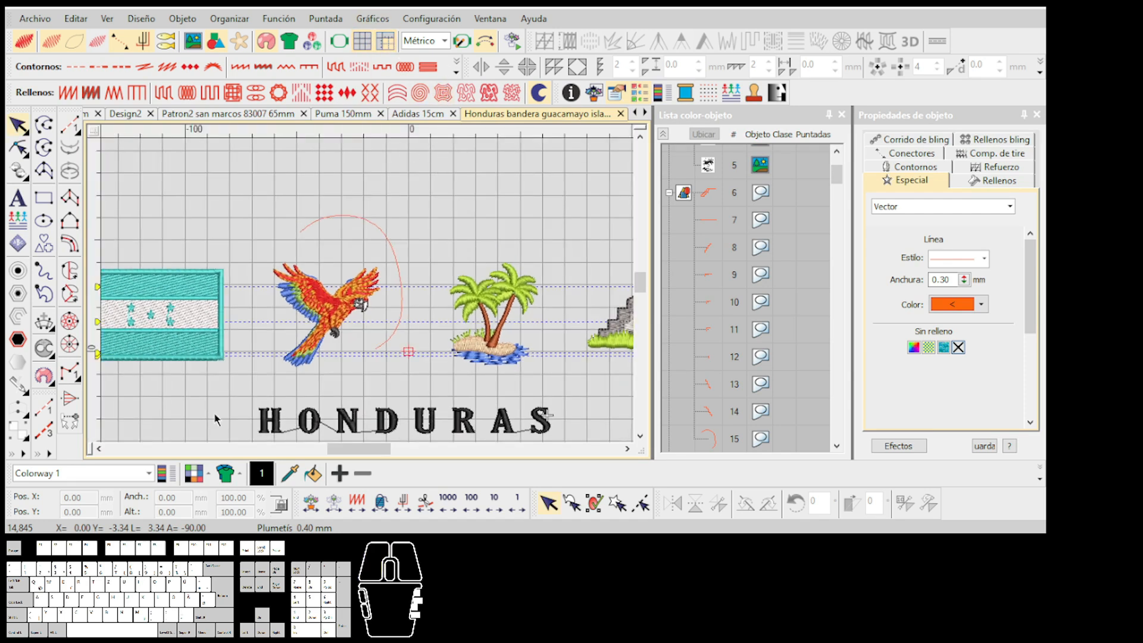
{"action": "left_click", "coordinate": [432, 47]}
{"action": "left_click", "coordinate": [428, 69]}
{"action": "left_click", "coordinate": [427, 40]}
{"action": "left_click", "coordinate": [427, 55]}
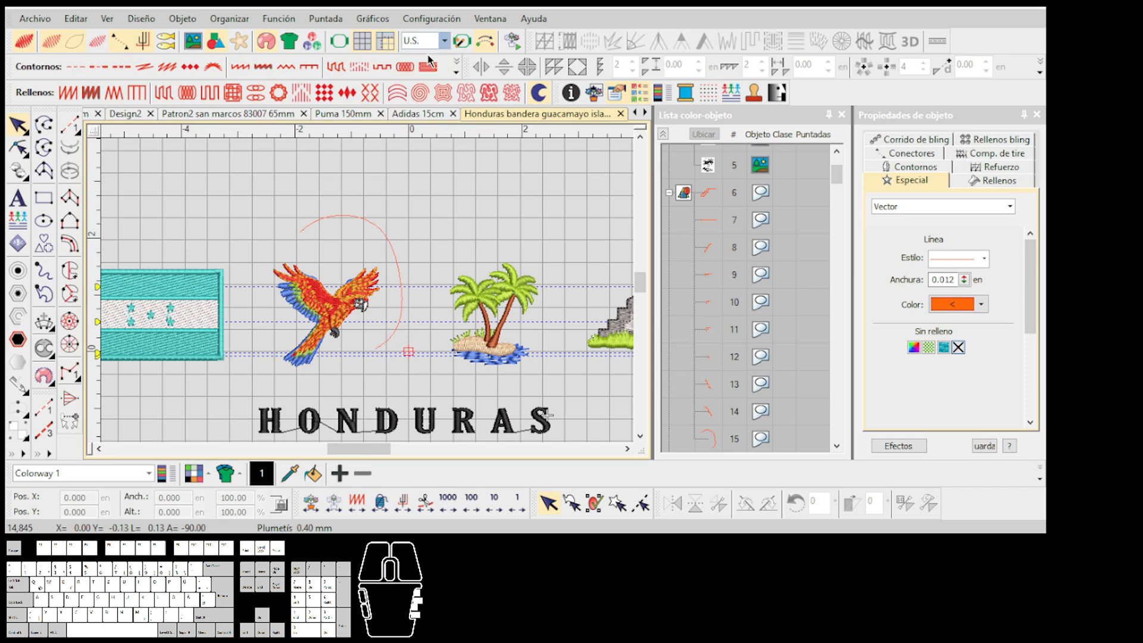
Examine how the Honduras design sits inside the displayed embroidery hoop
{"action": "scroll", "coordinate": [369, 296], "scroll_direction": "down", "scroll_amount": 2}
{"action": "scroll", "coordinate": [369, 298], "scroll_direction": "down", "scroll_amount": 1}
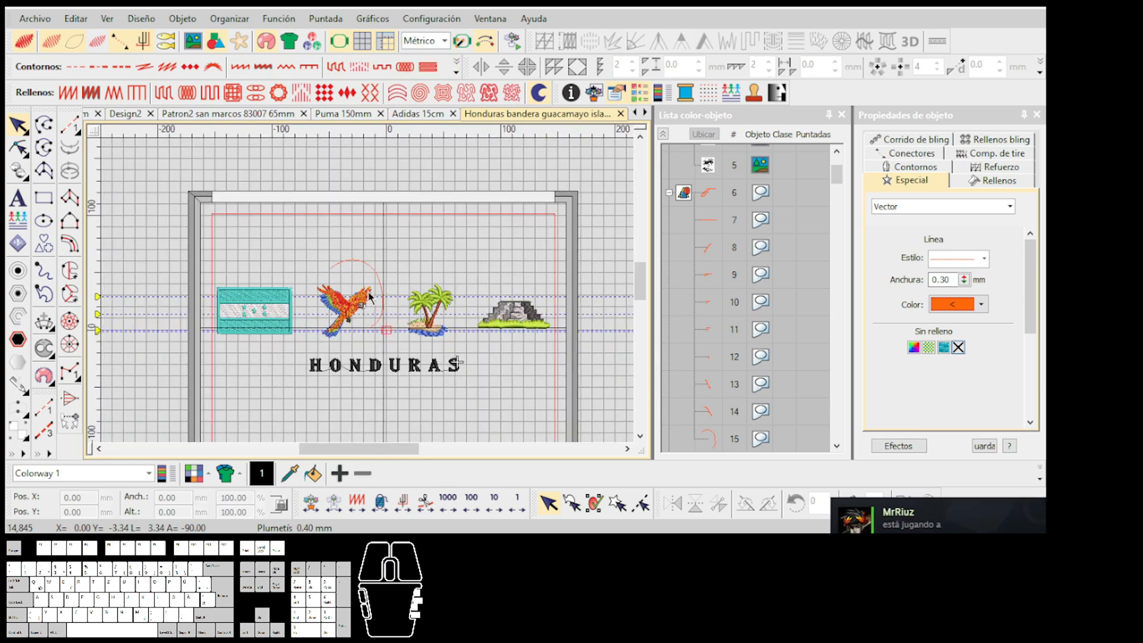
{"action": "scroll", "coordinate": [370, 296], "scroll_direction": "up", "scroll_amount": 1}
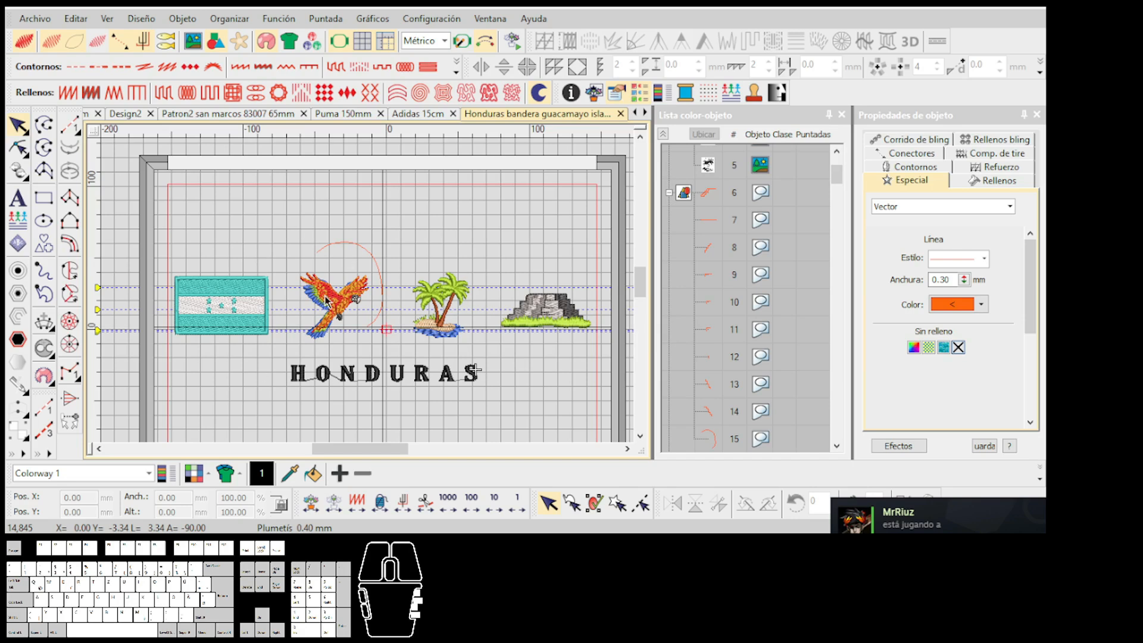
{"action": "scroll", "coordinate": [328, 303], "scroll_direction": "down", "scroll_amount": 1}
{"action": "scroll", "coordinate": [473, 234], "scroll_direction": "up", "scroll_amount": 2}
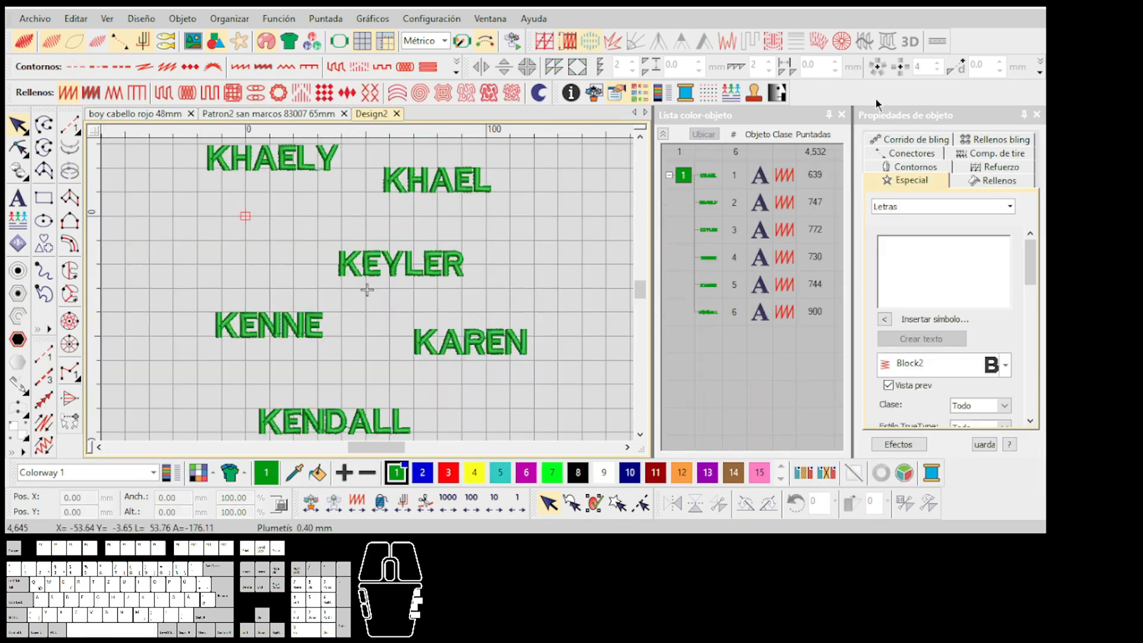
Display the Herramientas para organizar toolbar for the name letterings in Design2
{"action": "right_click", "coordinate": [812, 101]}
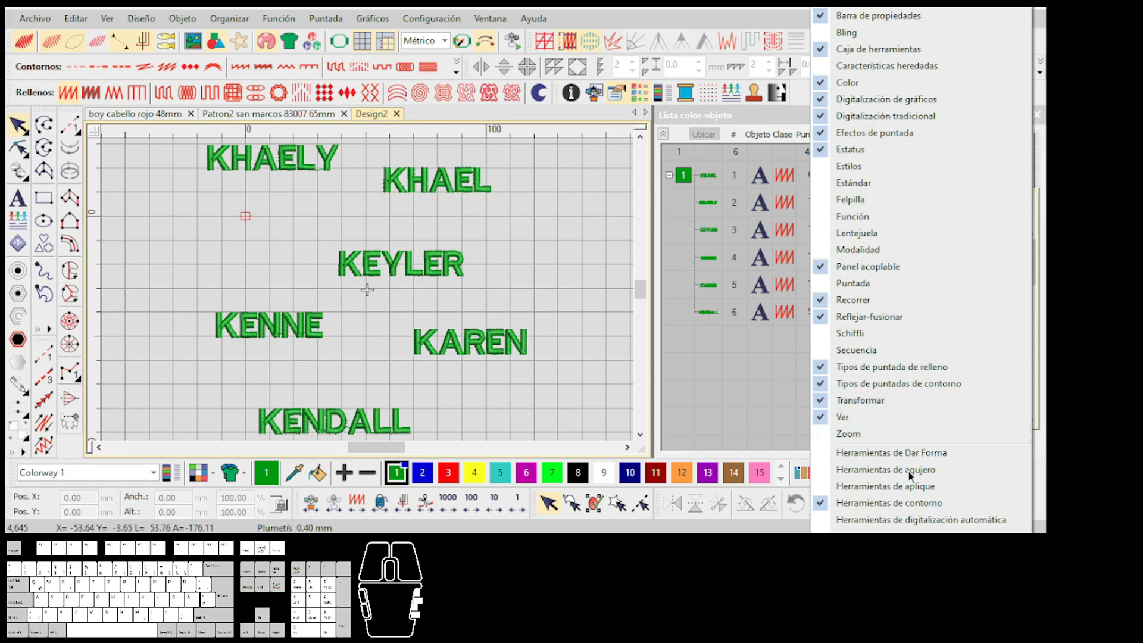
{"action": "scroll", "coordinate": [909, 474], "scroll_direction": "down", "scroll_amount": 2}
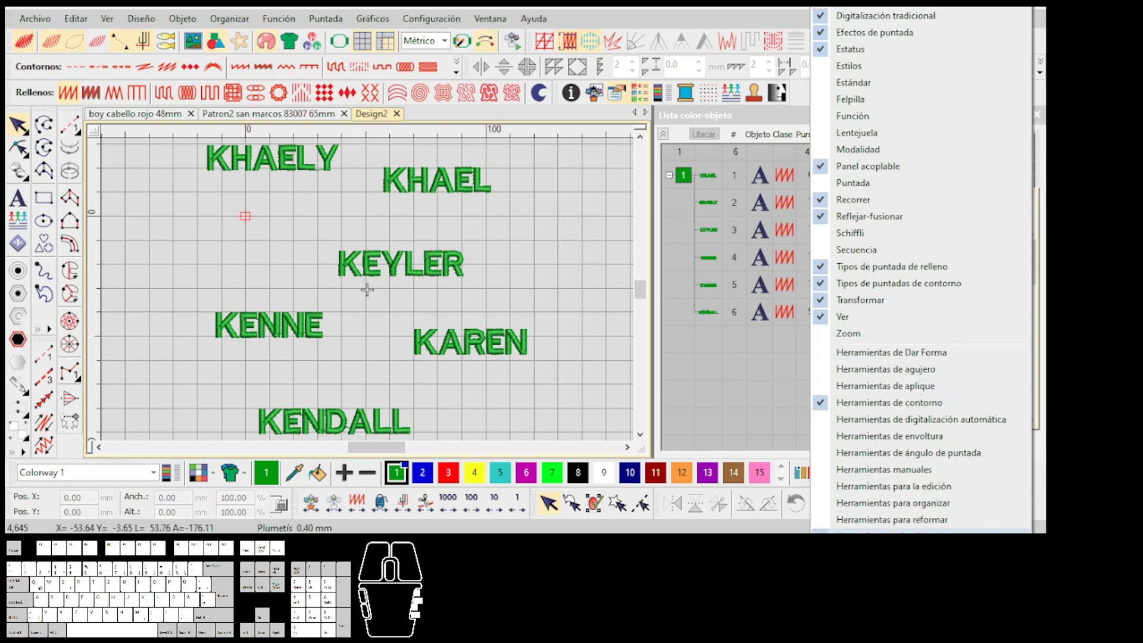
{"action": "left_click", "coordinate": [915, 505]}
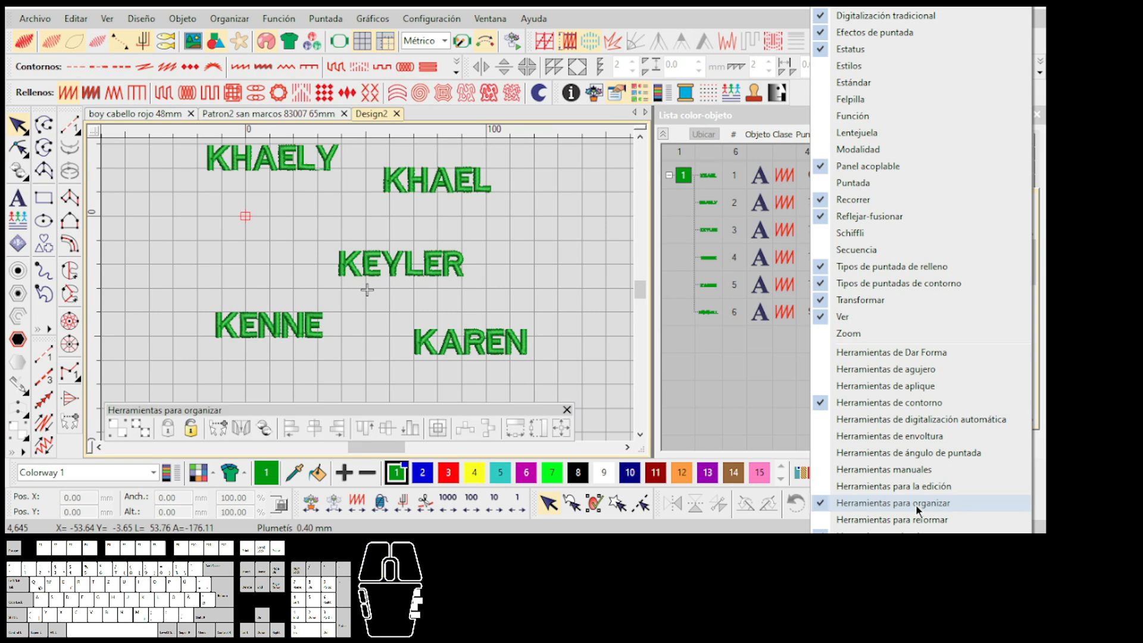
{"action": "left_click", "coordinate": [367, 351]}
{"action": "scroll", "coordinate": [366, 295], "scroll_direction": "down", "scroll_amount": 3}
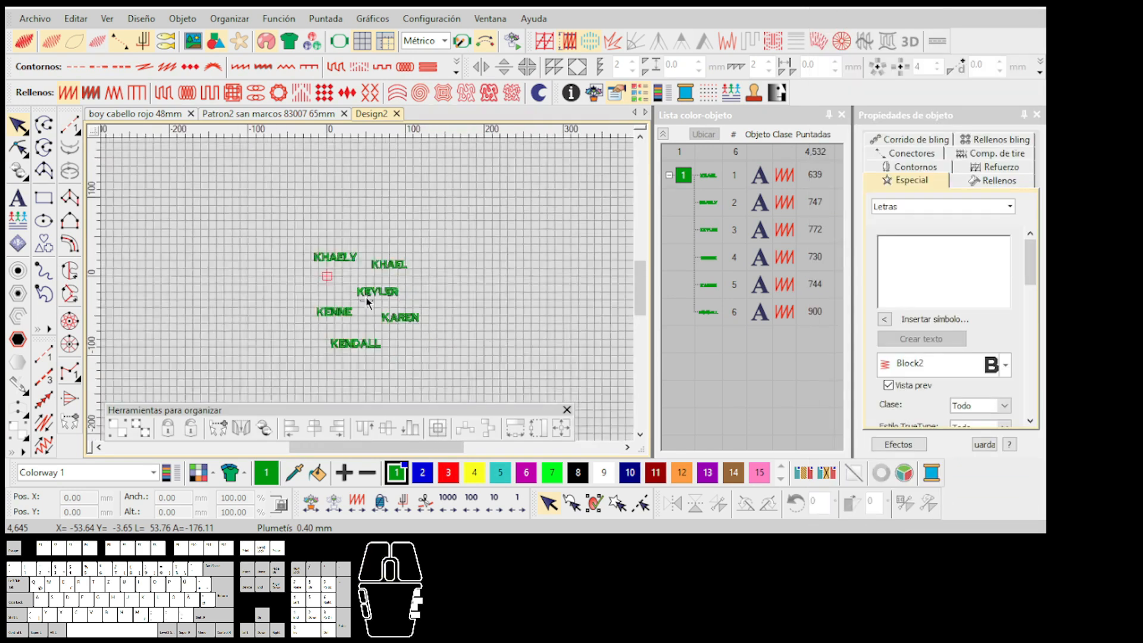
{"action": "scroll", "coordinate": [367, 302], "scroll_direction": "up", "scroll_amount": 3}
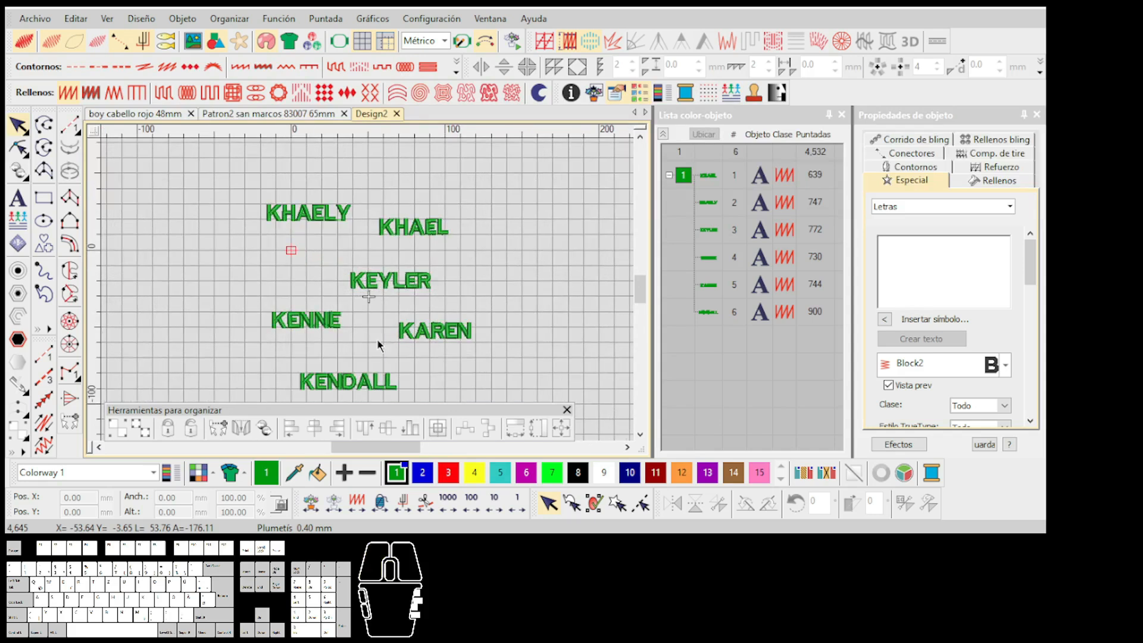
Try to stack the surrounding name letterings by hand over the central one
{"action": "left_click", "coordinate": [183, 167]}
{"action": "scroll", "coordinate": [369, 289], "scroll_direction": "down", "scroll_amount": 2}
{"action": "scroll", "coordinate": [369, 292], "scroll_direction": "up", "scroll_amount": 3}
{"action": "scroll", "coordinate": [369, 293], "scroll_direction": "down", "scroll_amount": 2}
{"action": "left_click_drag", "start_coordinate": [342, 231], "coordinate": [404, 286]}
{"action": "left_click_drag", "start_coordinate": [350, 311], "coordinate": [401, 288]}
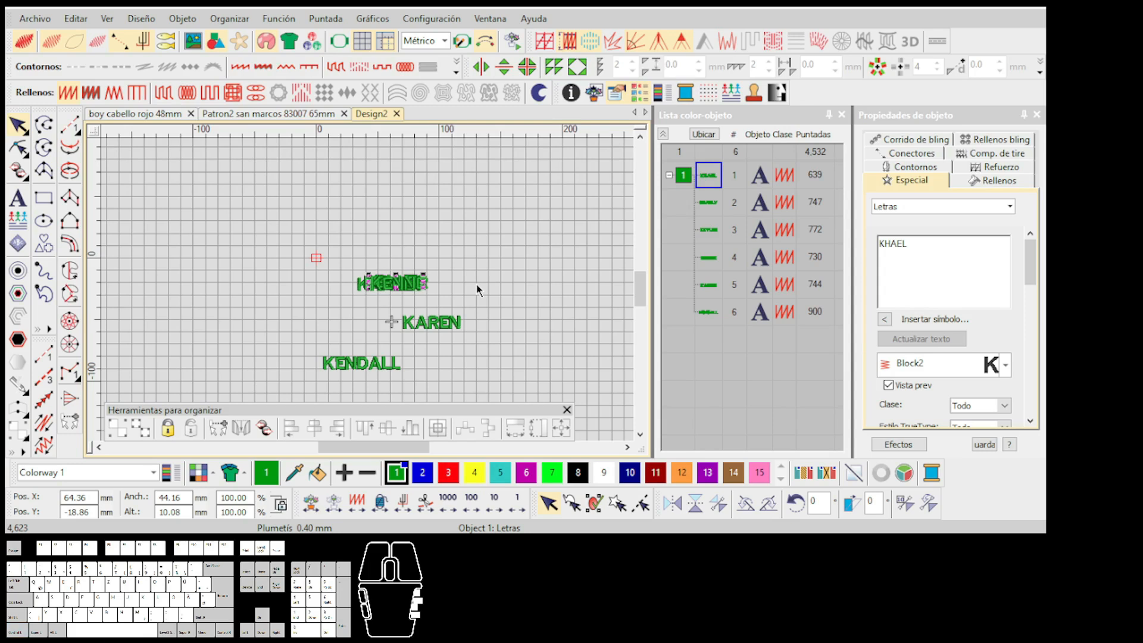
Undo the manual moves of the stacked name letterings
{"action": "key", "text": "ctrl+z"}
{"action": "key", "text": "ctrl+z"}
{"action": "key", "text": "ctrl+z"}
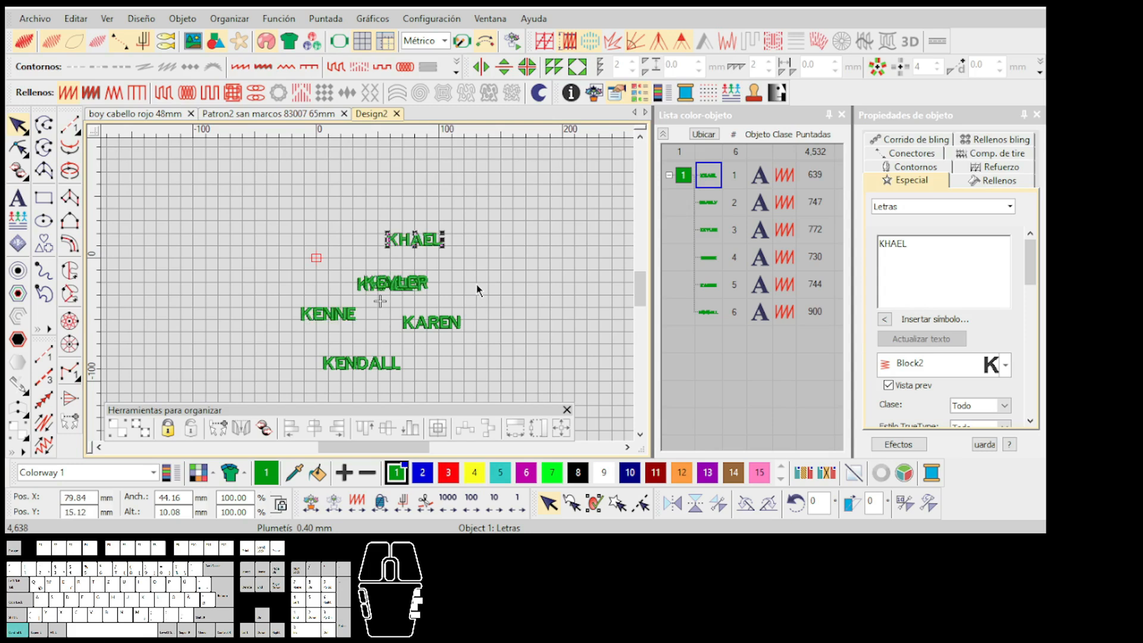
{"action": "scroll", "coordinate": [428, 277], "scroll_direction": "down", "scroll_amount": 1}
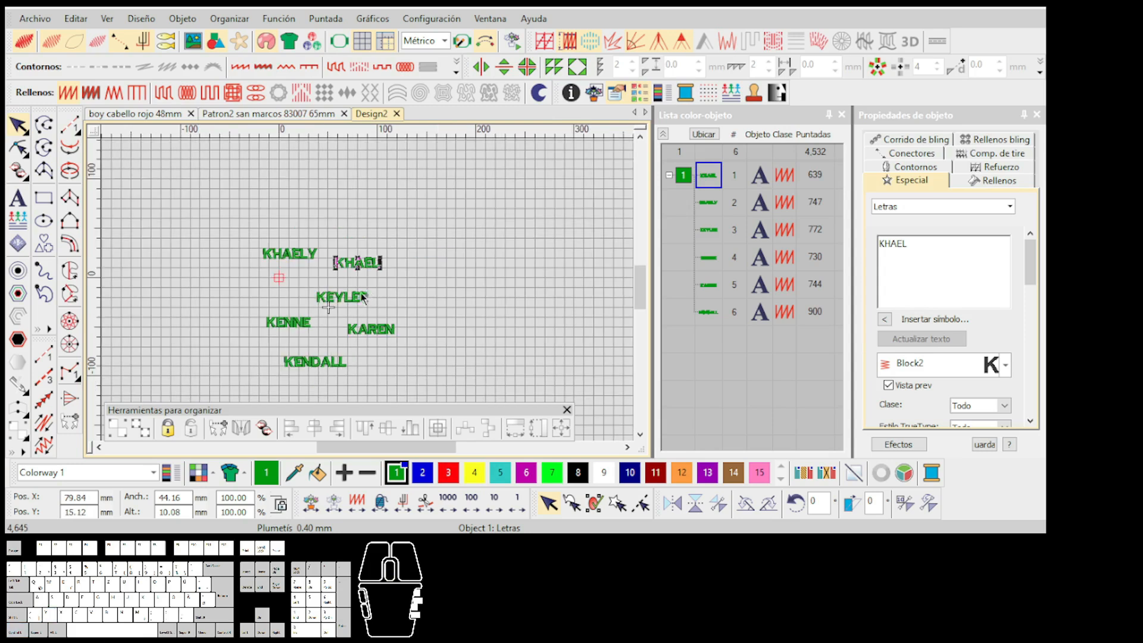
Select all six name letterings and align them on a common centre, then examine the overlapping result
{"action": "scroll", "coordinate": [365, 292], "scroll_direction": "up", "scroll_amount": 1}
{"action": "left_click_drag", "start_coordinate": [189, 197], "coordinate": [462, 408]}
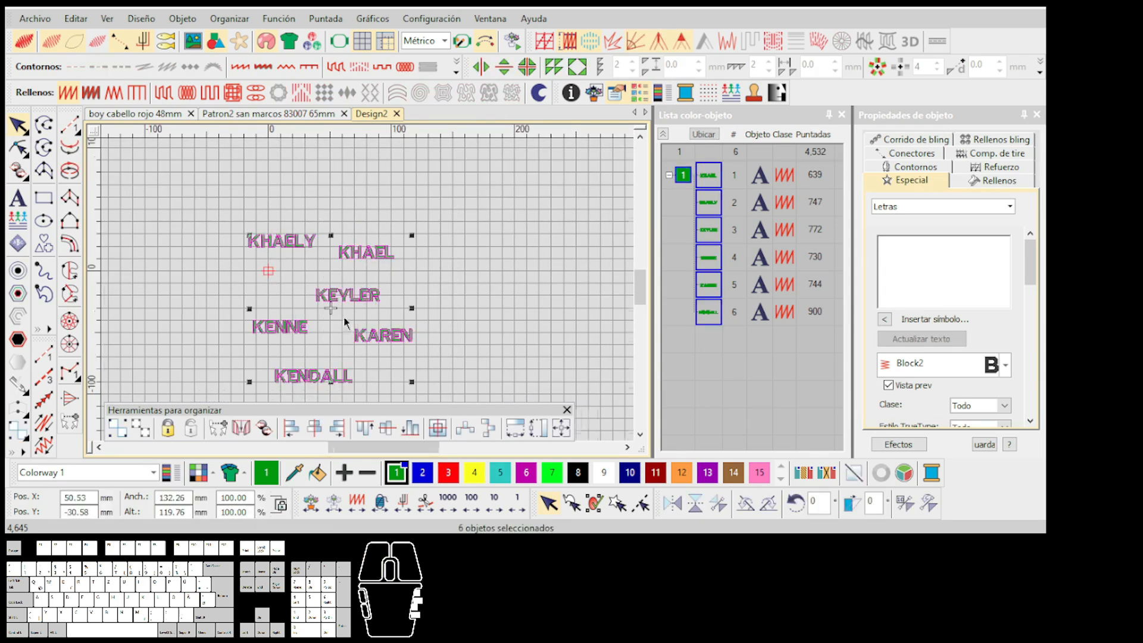
{"action": "scroll", "coordinate": [299, 363], "scroll_direction": "up", "scroll_amount": 1}
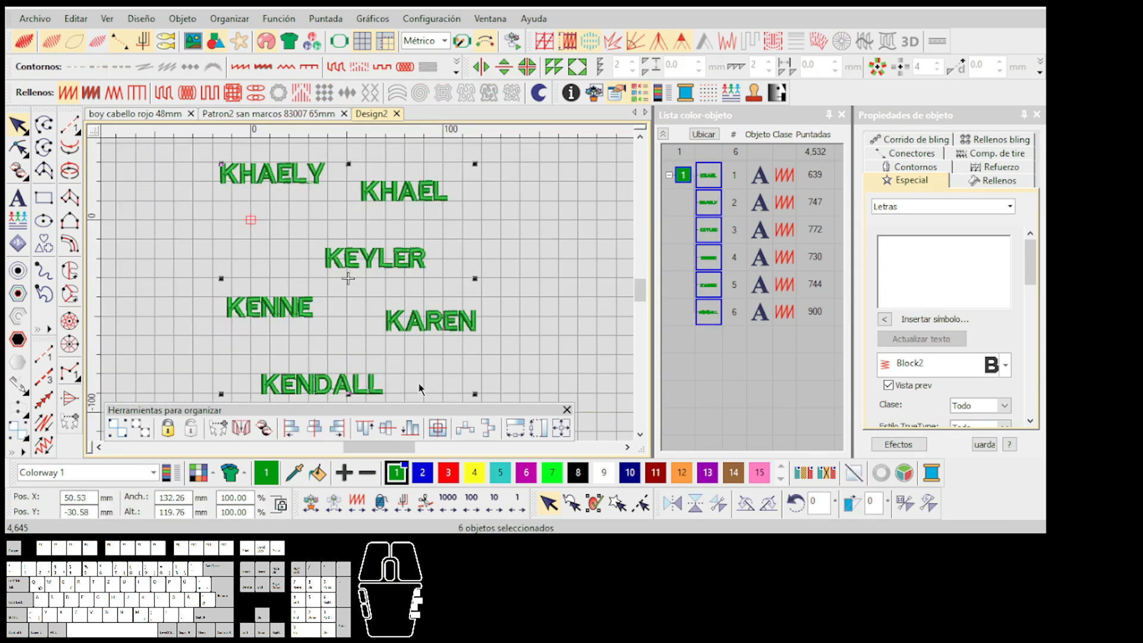
{"action": "left_click", "coordinate": [441, 429]}
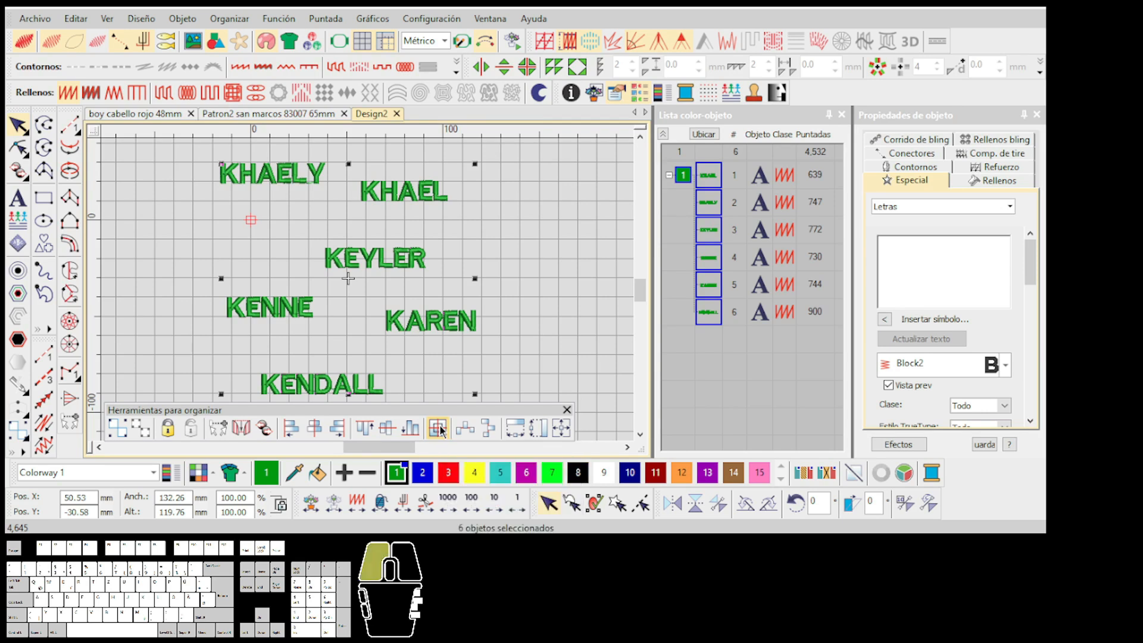
{"action": "left_click", "coordinate": [458, 345]}
{"action": "scroll", "coordinate": [311, 301], "scroll_direction": "up", "scroll_amount": 2}
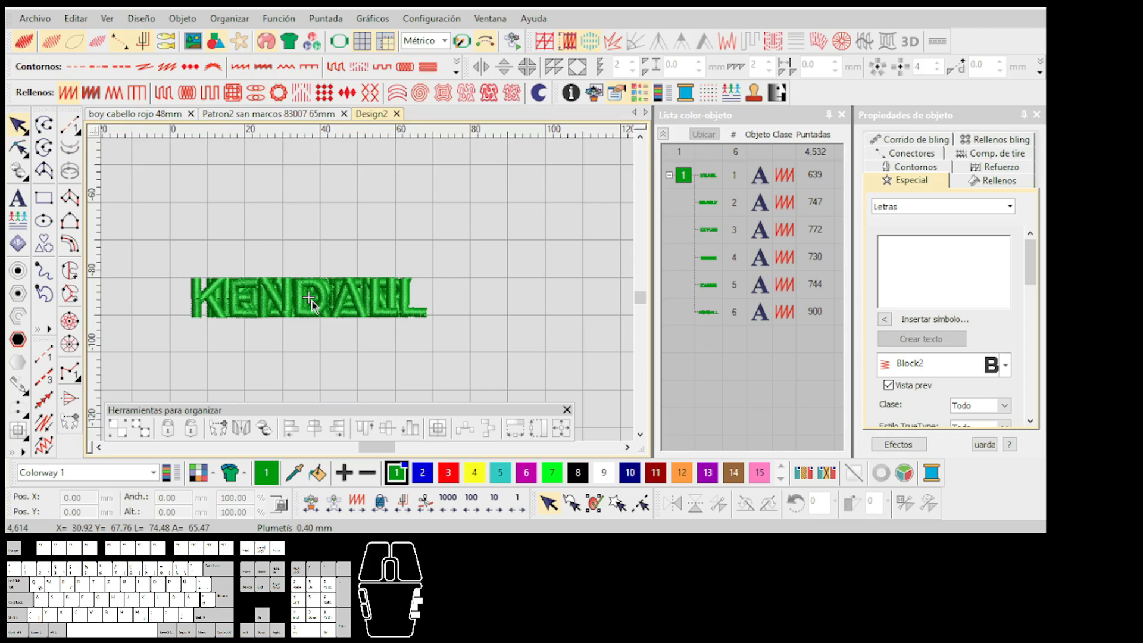
Undo the centre alignment of the six name letterings
{"action": "key", "text": "ctrl+z"}
{"action": "scroll", "coordinate": [338, 275], "scroll_direction": "down", "scroll_amount": 1}
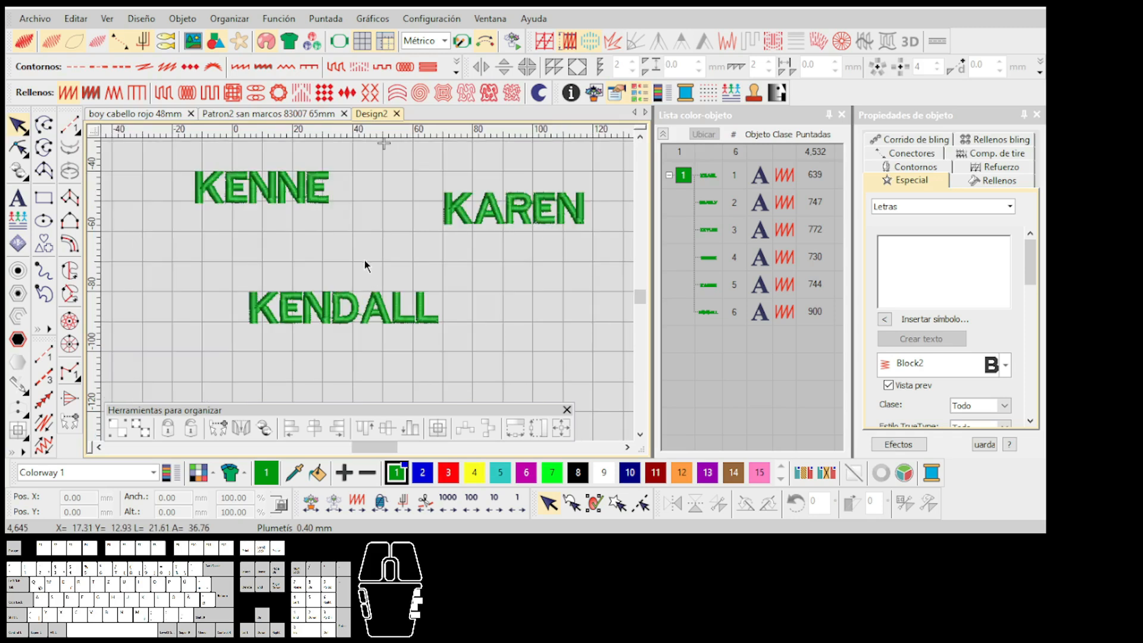
{"action": "scroll", "coordinate": [364, 260], "scroll_direction": "down", "scroll_amount": 2}
{"action": "scroll", "coordinate": [368, 292], "scroll_direction": "up", "scroll_amount": 1}
{"action": "scroll", "coordinate": [337, 275], "scroll_direction": "down", "scroll_amount": 2}
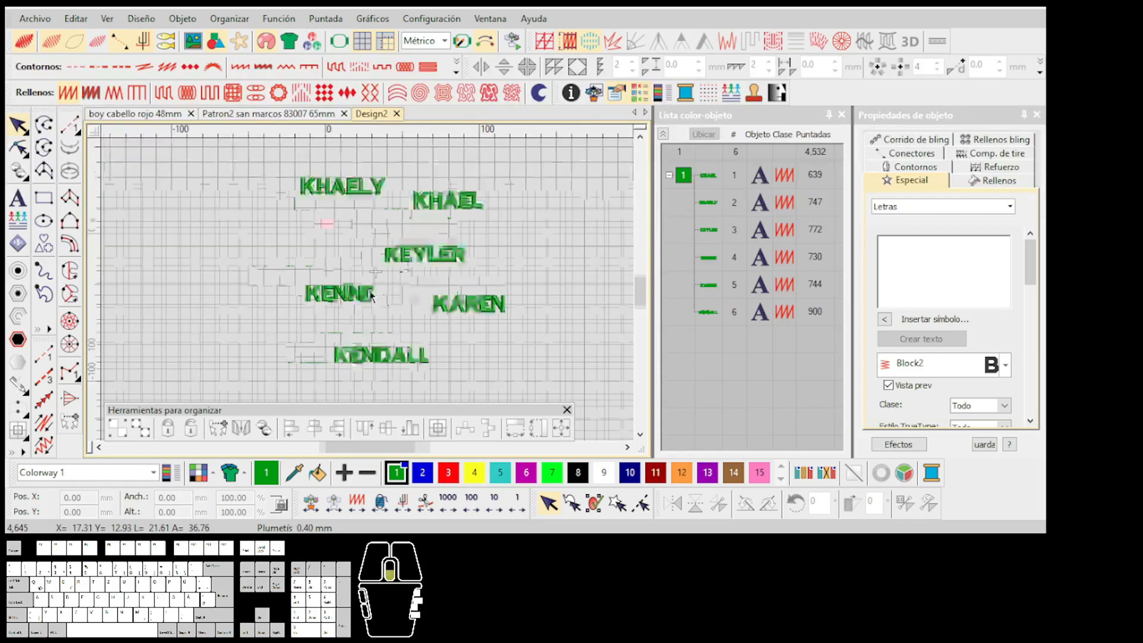
Group the three lower name letterings, move them together up and to the left, and undo the change
{"action": "left_click_drag", "start_coordinate": [209, 277], "coordinate": [207, 276]}
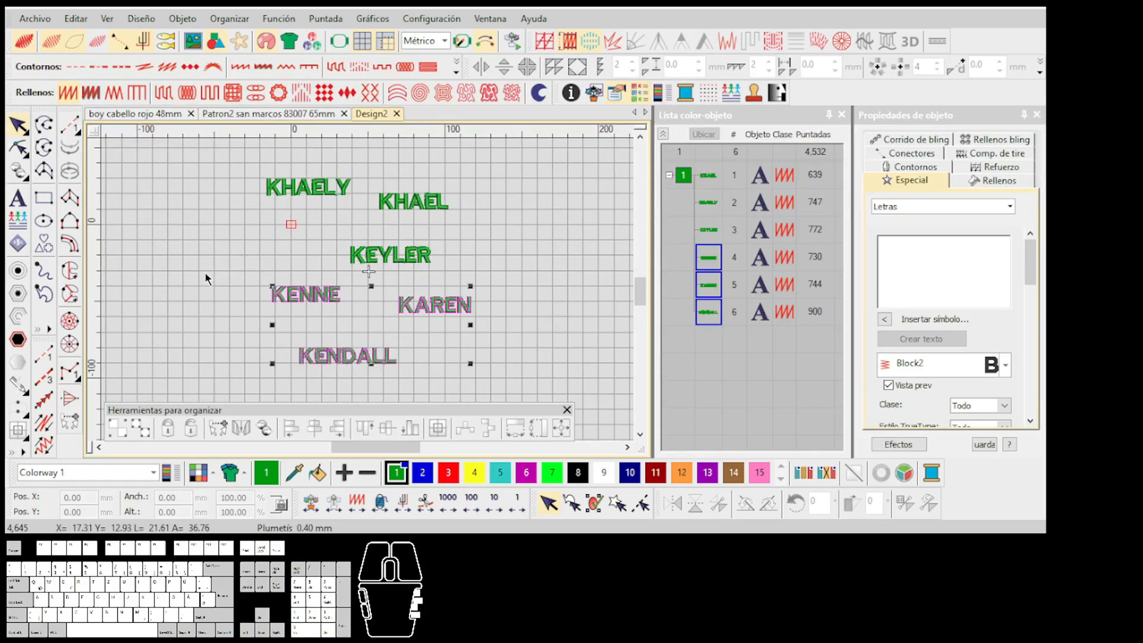
{"action": "left_click", "coordinate": [124, 433]}
{"action": "left_click_drag", "start_coordinate": [343, 300], "coordinate": [216, 245]}
{"action": "key", "text": "ctrl+z"}
Group the upper-right, central and lower-right name letterings, move them together to the left, and undo the move
{"action": "left_click_drag", "start_coordinate": [527, 159], "coordinate": [349, 323]}
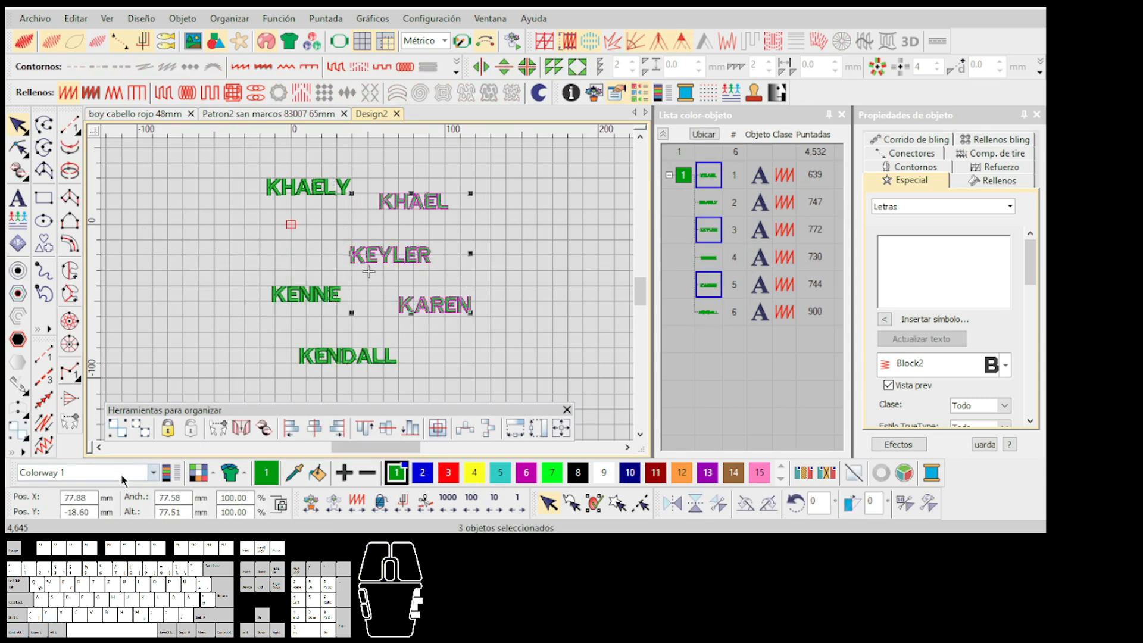
{"action": "left_click", "coordinate": [116, 426]}
{"action": "left_click_drag", "start_coordinate": [392, 258], "coordinate": [173, 261]}
{"action": "key", "text": "ctrl+z"}
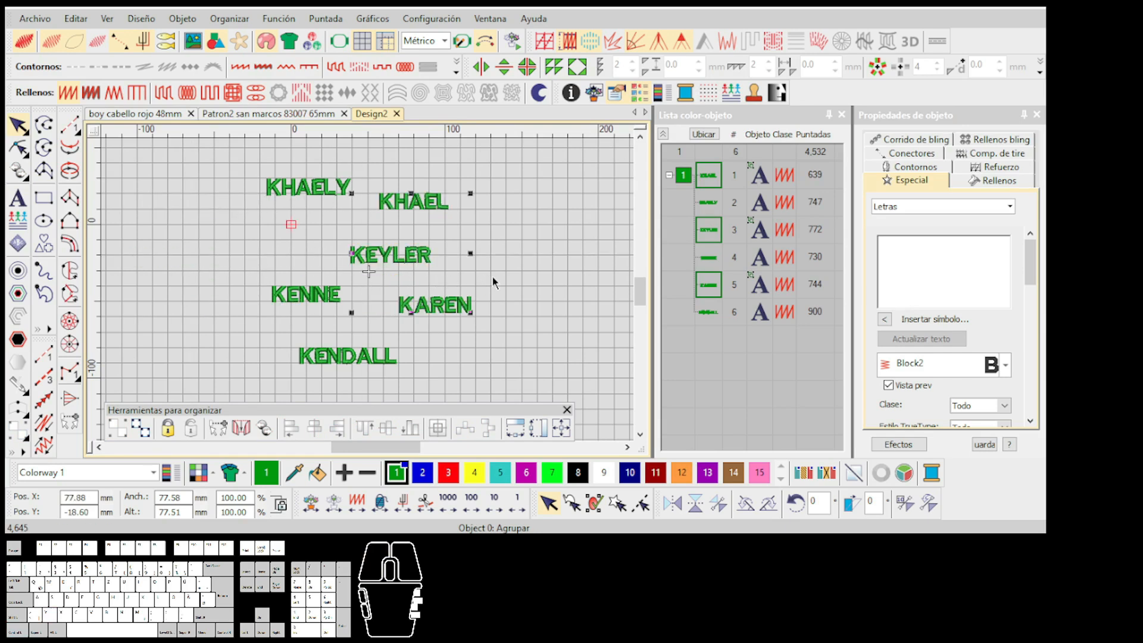
Close the Herramientas para organizar toolbar and review the list of available toolbars without enabling any
{"action": "left_click", "coordinate": [516, 273]}
{"action": "right_click", "coordinate": [835, 91]}
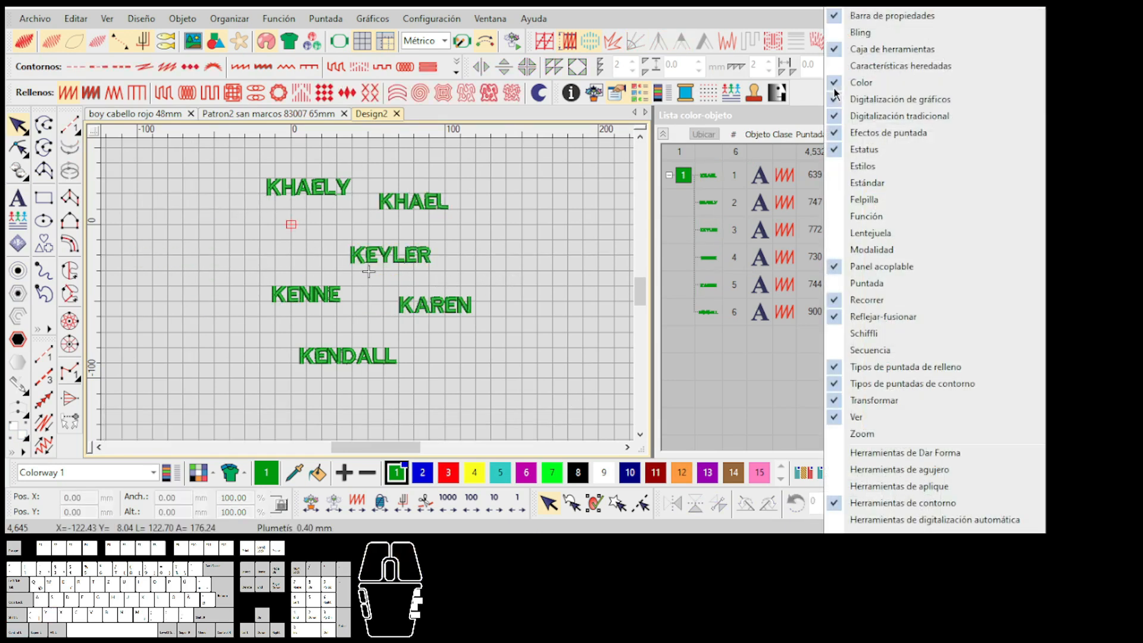
{"action": "scroll", "coordinate": [929, 522], "scroll_direction": "down", "scroll_amount": 3}
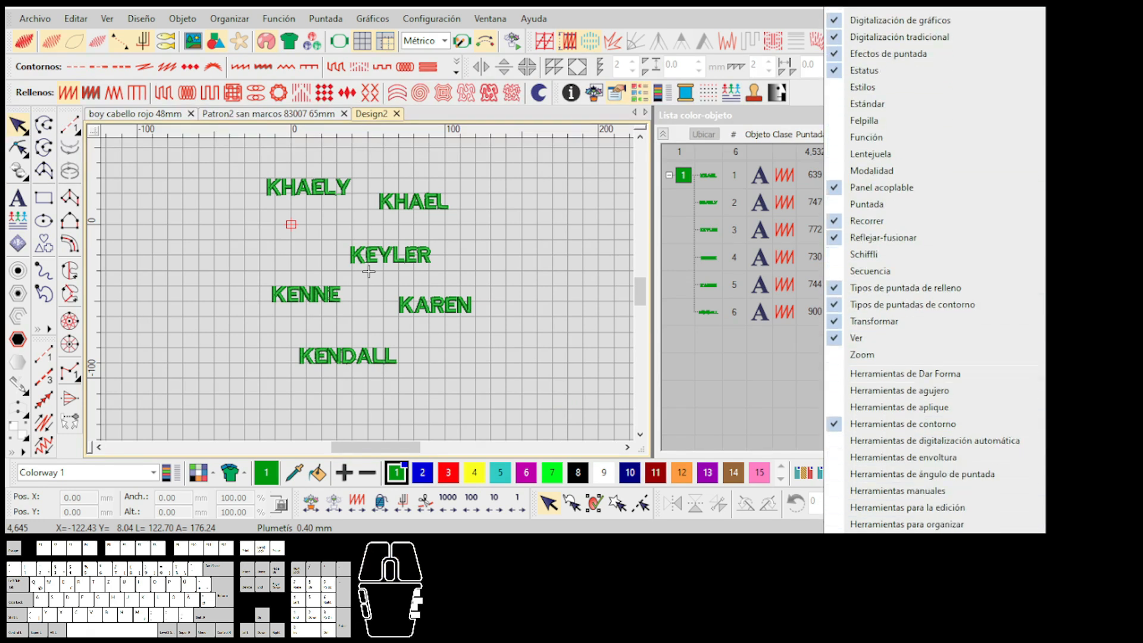
{"action": "scroll", "coordinate": [929, 522], "scroll_direction": "down", "scroll_amount": 1}
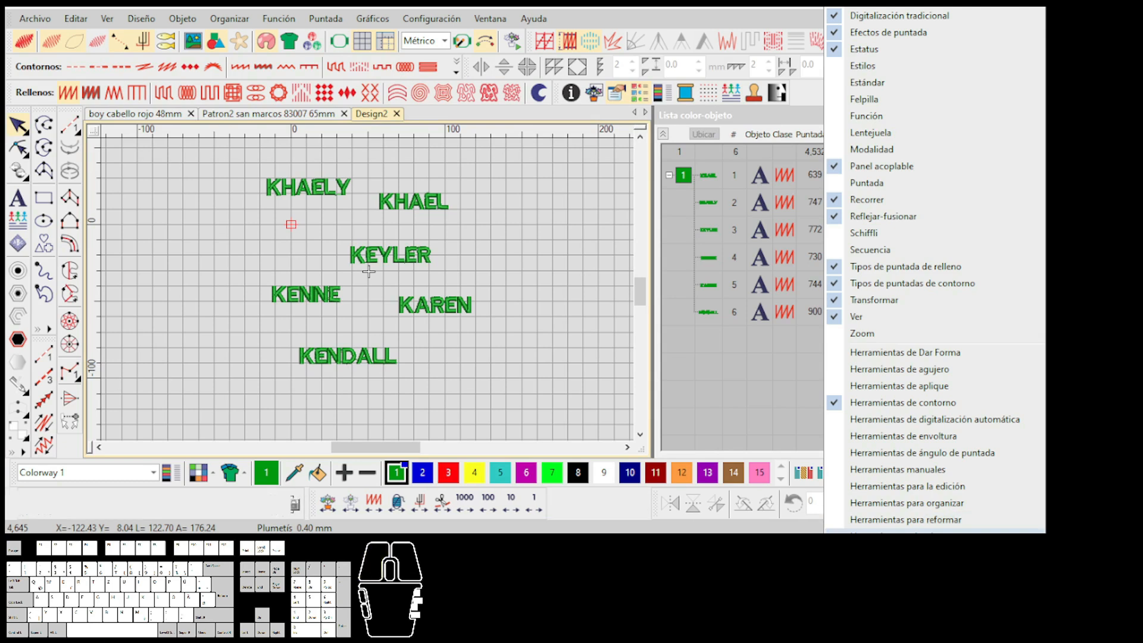
{"action": "left_click", "coordinate": [411, 340]}
{"action": "scroll", "coordinate": [396, 310], "scroll_direction": "down", "scroll_amount": 1}
{"action": "scroll", "coordinate": [368, 291], "scroll_direction": "up", "scroll_amount": 1}
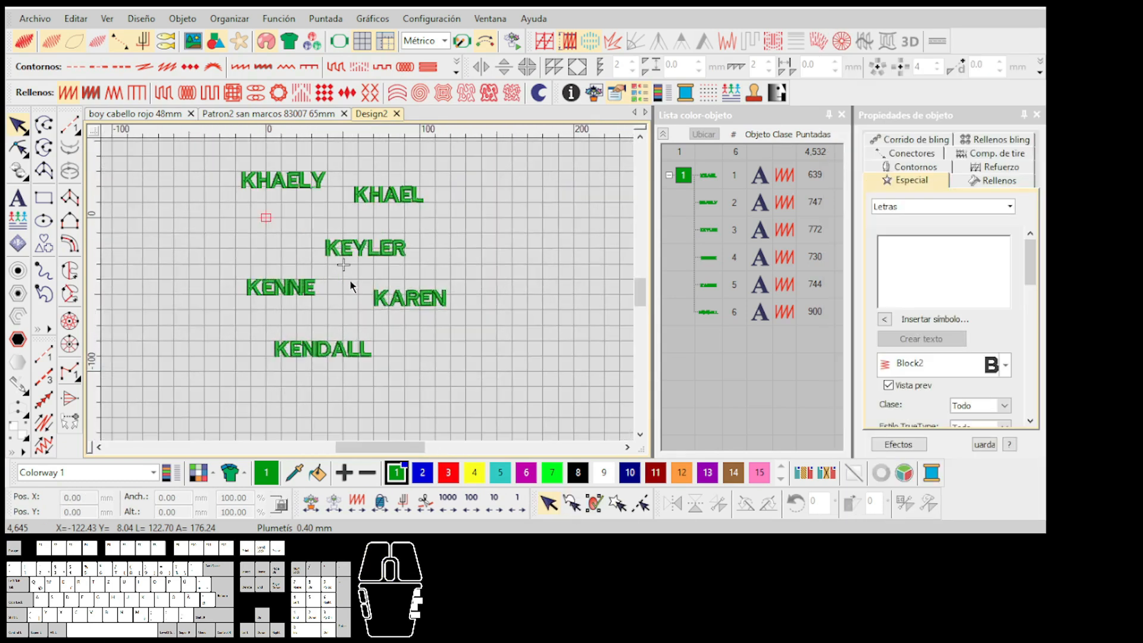
{"action": "scroll", "coordinate": [343, 279], "scroll_direction": "up", "scroll_amount": 1}
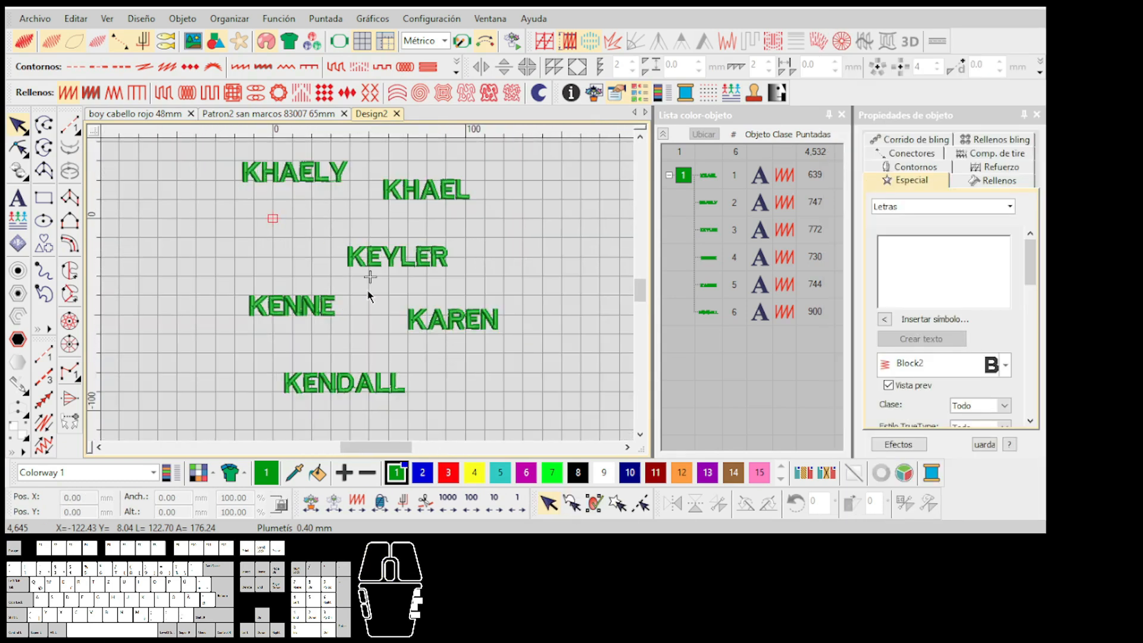
Use Polygon Select to outline the upper-right, middle-left, lower-right and bottom name letterings around the central one, and clear the selection
{"action": "key", "text": "ctrl+l"}
{"action": "left_click", "coordinate": [283, 339]}
{"action": "left_click", "coordinate": [249, 387]}
{"action": "left_click", "coordinate": [308, 413]}
{"action": "left_click", "coordinate": [419, 421]}
{"action": "left_click", "coordinate": [530, 379]}
{"action": "left_click", "coordinate": [538, 298]}
{"action": "left_click", "coordinate": [468, 276]}
{"action": "left_click", "coordinate": [373, 292]}
{"action": "left_click", "coordinate": [320, 260]}
{"action": "left_click", "coordinate": [364, 227]}
{"action": "left_click", "coordinate": [489, 223]}
{"action": "left_click", "coordinate": [512, 184]}
{"action": "left_click", "coordinate": [384, 169]}
{"action": "left_click", "coordinate": [366, 199]}
{"action": "left_click", "coordinate": [225, 266]}
{"action": "left_click", "coordinate": [218, 331]}
{"action": "left_click", "coordinate": [263, 334]}
{"action": "key", "text": "Return"}
{"action": "scroll", "coordinate": [368, 291], "scroll_direction": "down", "scroll_amount": 1}
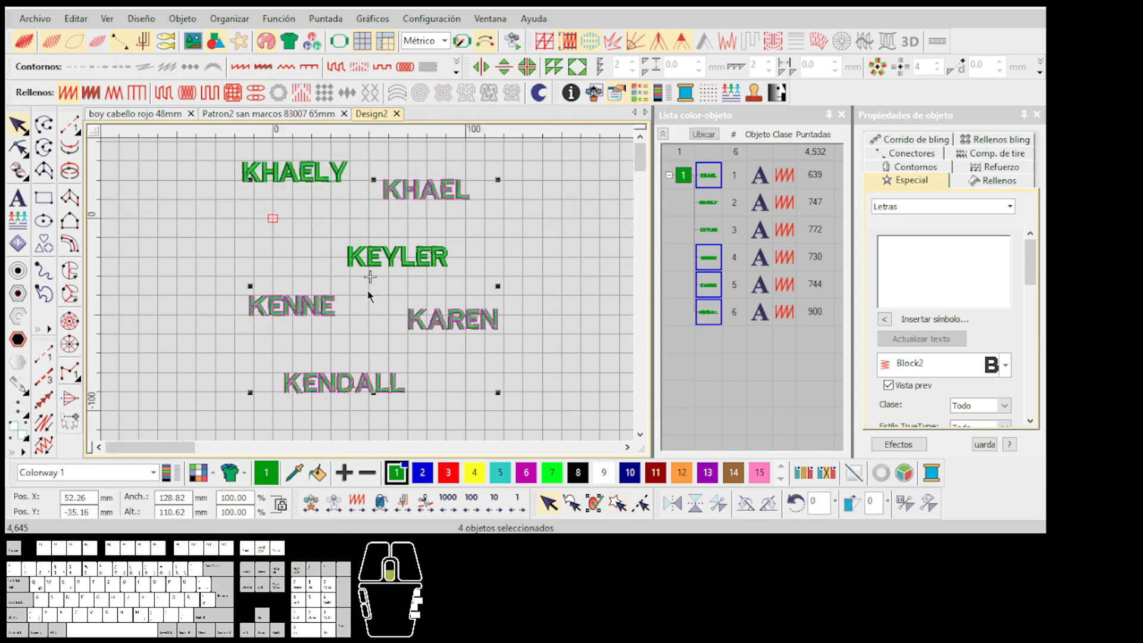
{"action": "key", "text": "Escape"}
{"action": "left_click_drag", "start_coordinate": [378, 307], "coordinate": [280, 167]}
{"action": "left_click", "coordinate": [556, 285]}
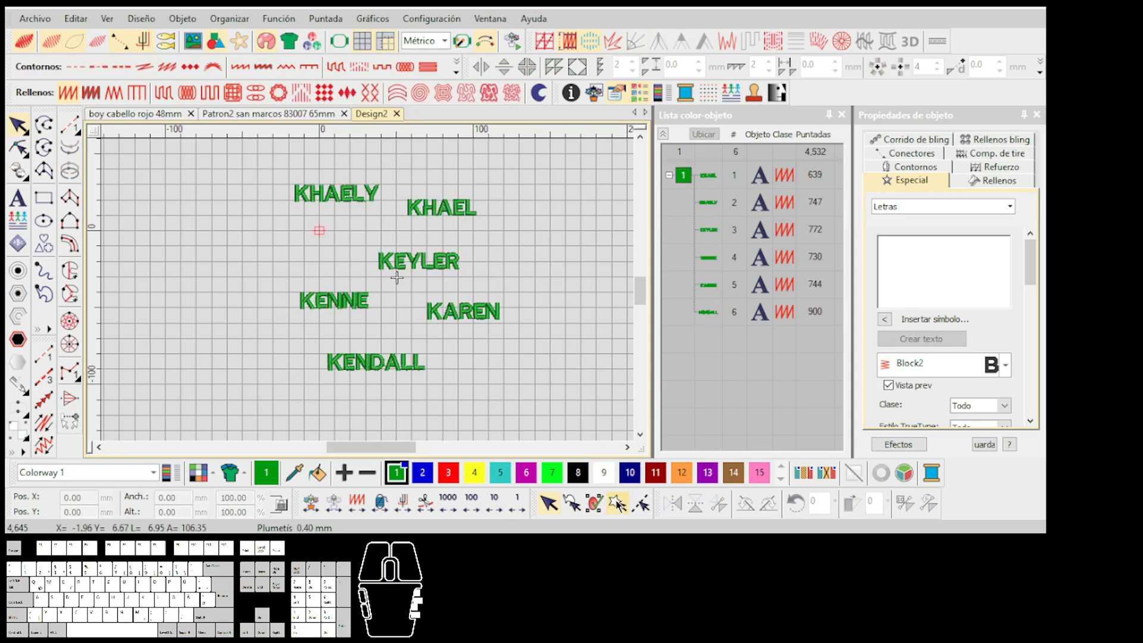
Use Polygon Select to outline the upper-left, central, middle-left and bottom name letterings, leaving out the upper-right and lower-right ones
{"action": "left_click", "coordinate": [618, 504]}
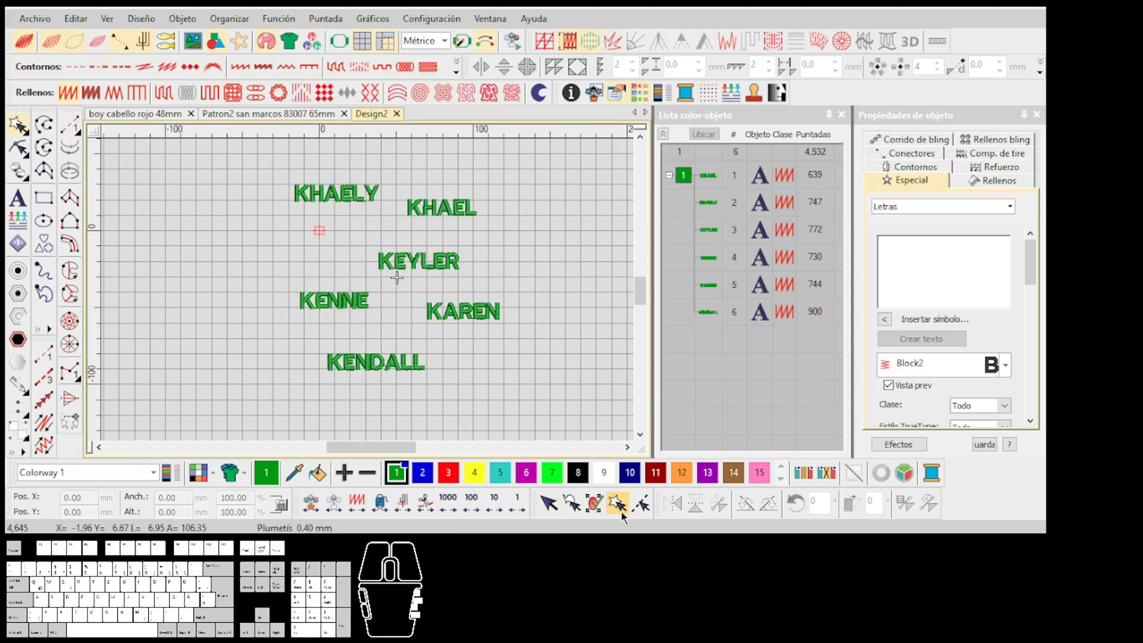
{"action": "left_click", "coordinate": [493, 374]}
{"action": "left_click", "coordinate": [457, 345]}
{"action": "left_click", "coordinate": [421, 321]}
{"action": "left_click", "coordinate": [410, 304]}
{"action": "left_click", "coordinate": [466, 279]}
{"action": "left_click", "coordinate": [497, 260]}
{"action": "left_click", "coordinate": [440, 232]}
{"action": "left_click", "coordinate": [393, 176]}
{"action": "left_click", "coordinate": [288, 153]}
{"action": "left_click", "coordinate": [262, 206]}
{"action": "left_click", "coordinate": [306, 362]}
{"action": "key", "text": "Return"}
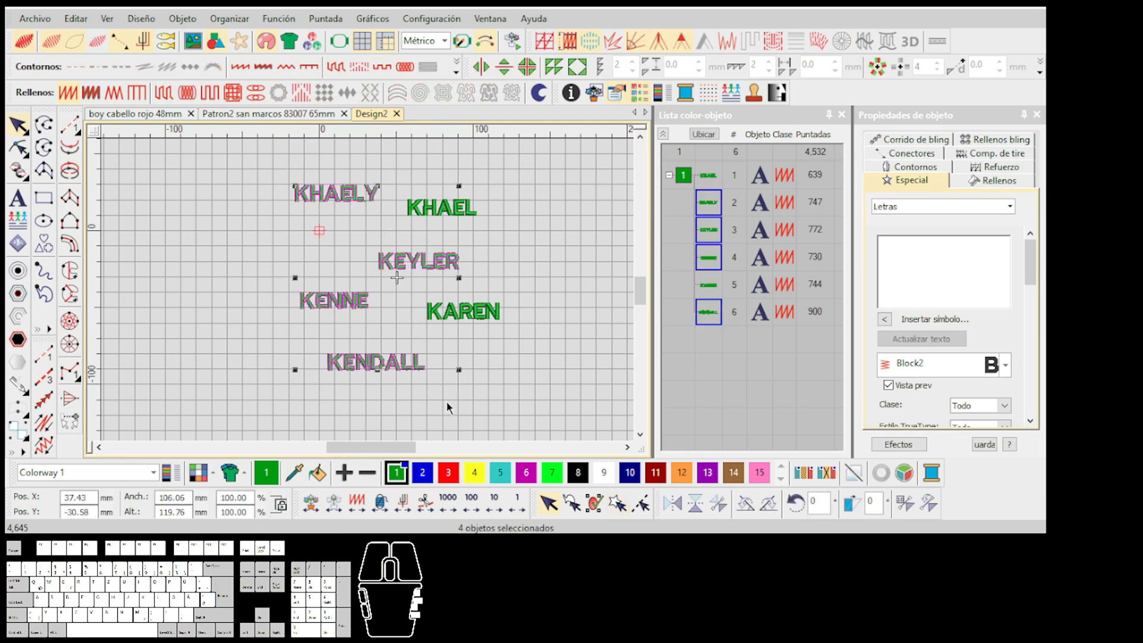
Group the four selected name letterings, move the group to the left, undo the move and deselect everything
{"action": "key", "text": "ctrl+g"}
{"action": "left_click", "coordinate": [486, 408]}
{"action": "left_click_drag", "start_coordinate": [330, 307], "coordinate": [201, 295]}
{"action": "key", "text": "ctrl+z"}
{"action": "left_click", "coordinate": [514, 372]}
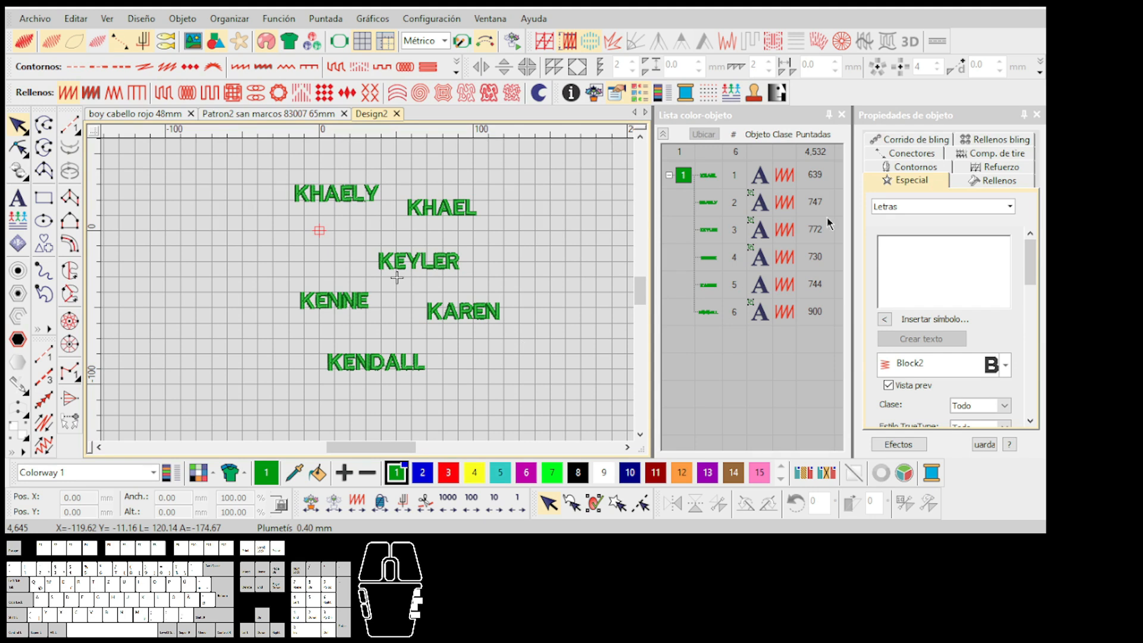
Switch to the open design boy cabello rojo 48mm
{"action": "left_click", "coordinate": [129, 119]}
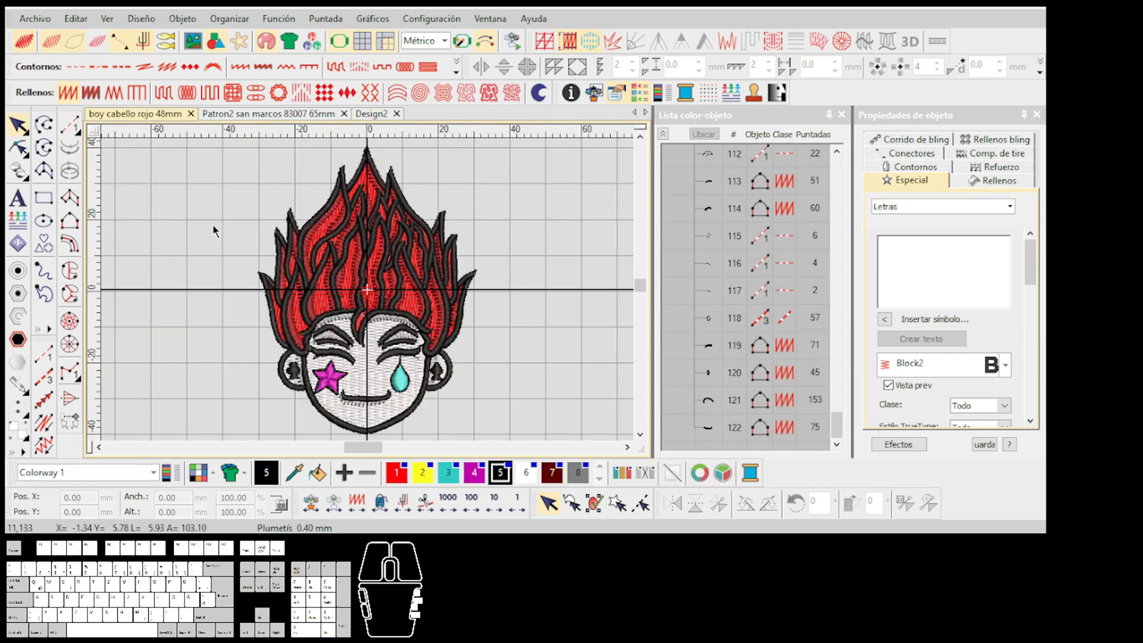